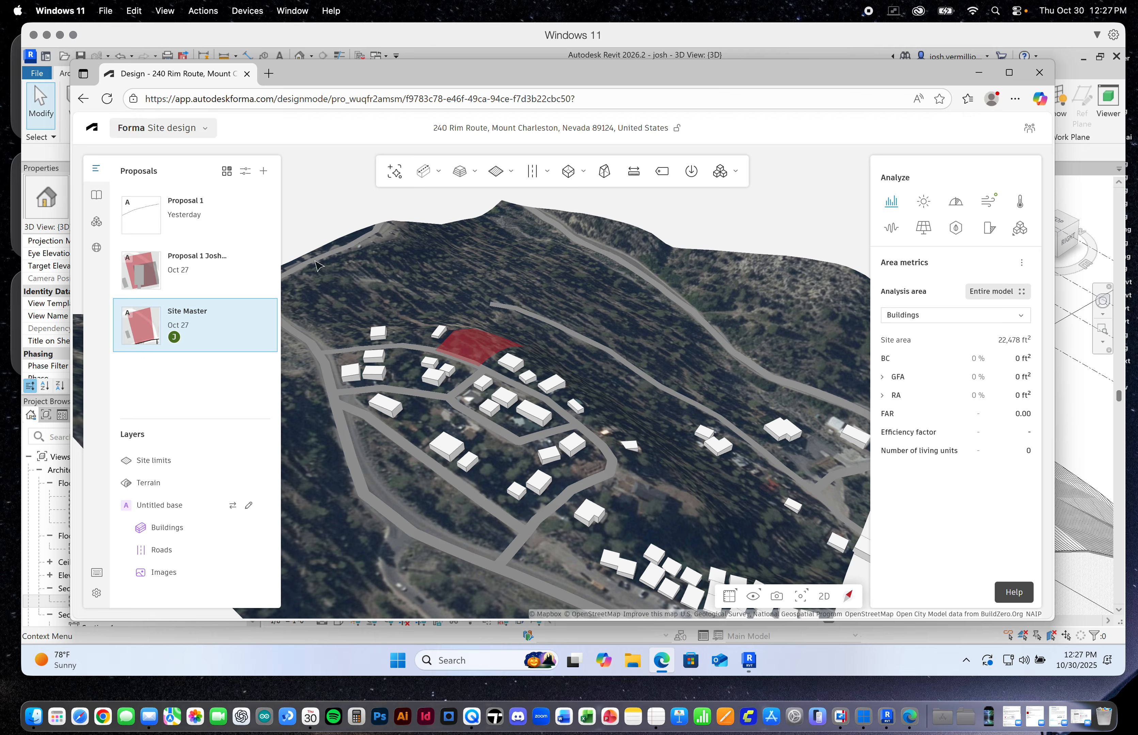
pyautogui.click(497, 171)
pyautogui.moveTo(621, 76); pyautogui.dragTo(613, 24)
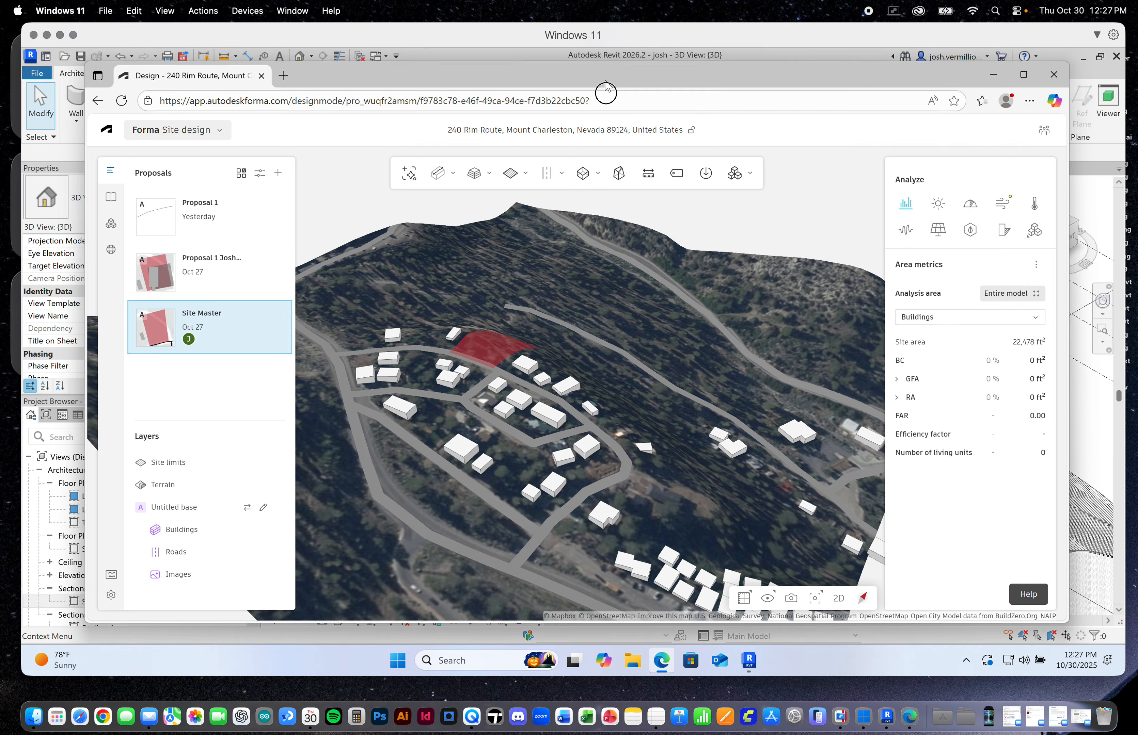
pyautogui.moveTo(607, 71); pyautogui.dragTo(651, 315)
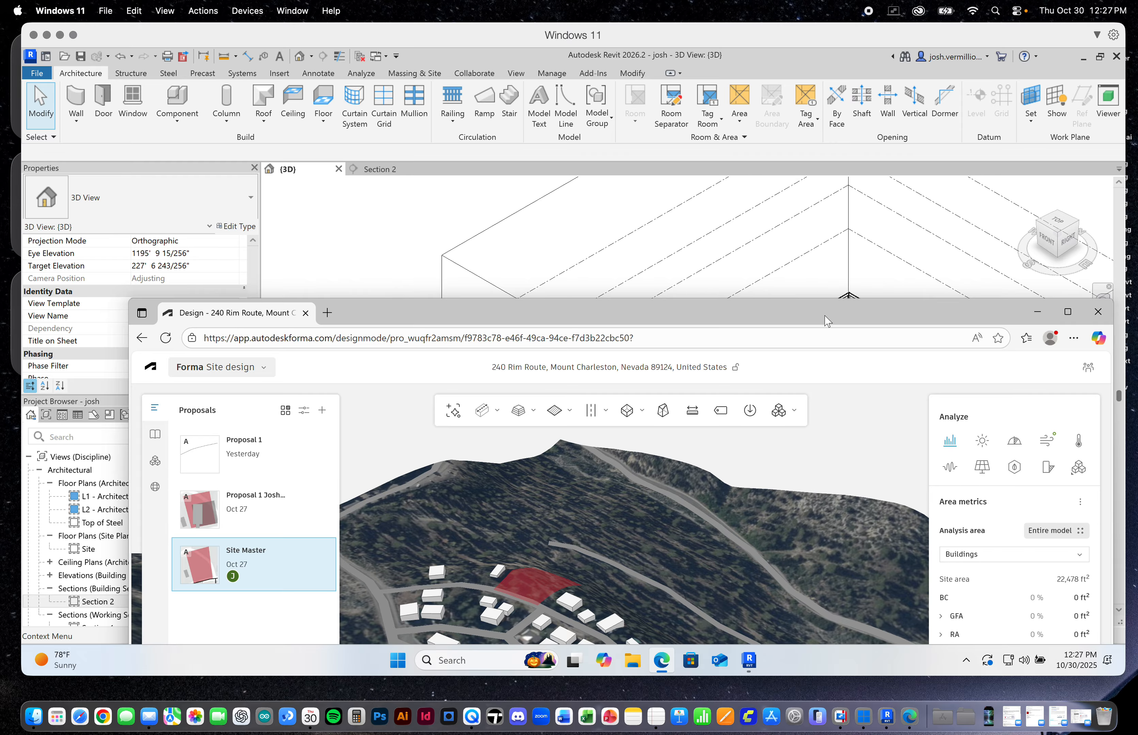
pyautogui.moveTo(827, 321); pyautogui.dragTo(790, 85)
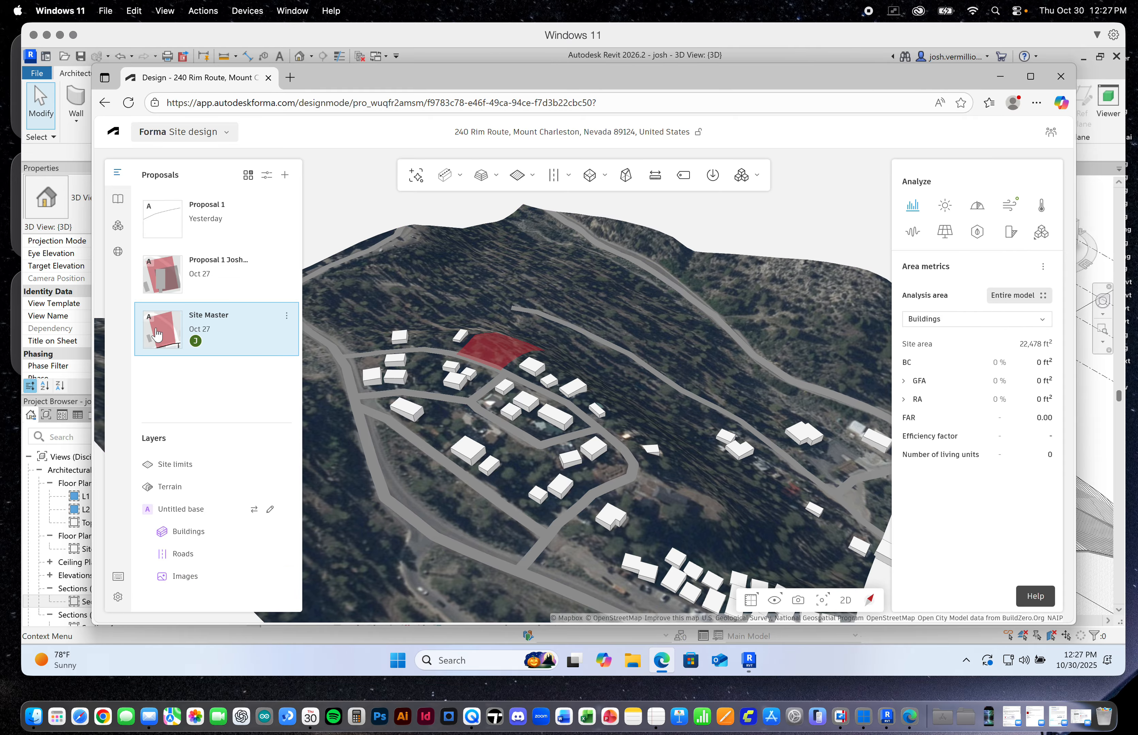
# Send the Site Master proposal to the Revit add-in
pyautogui.click(267, 333)
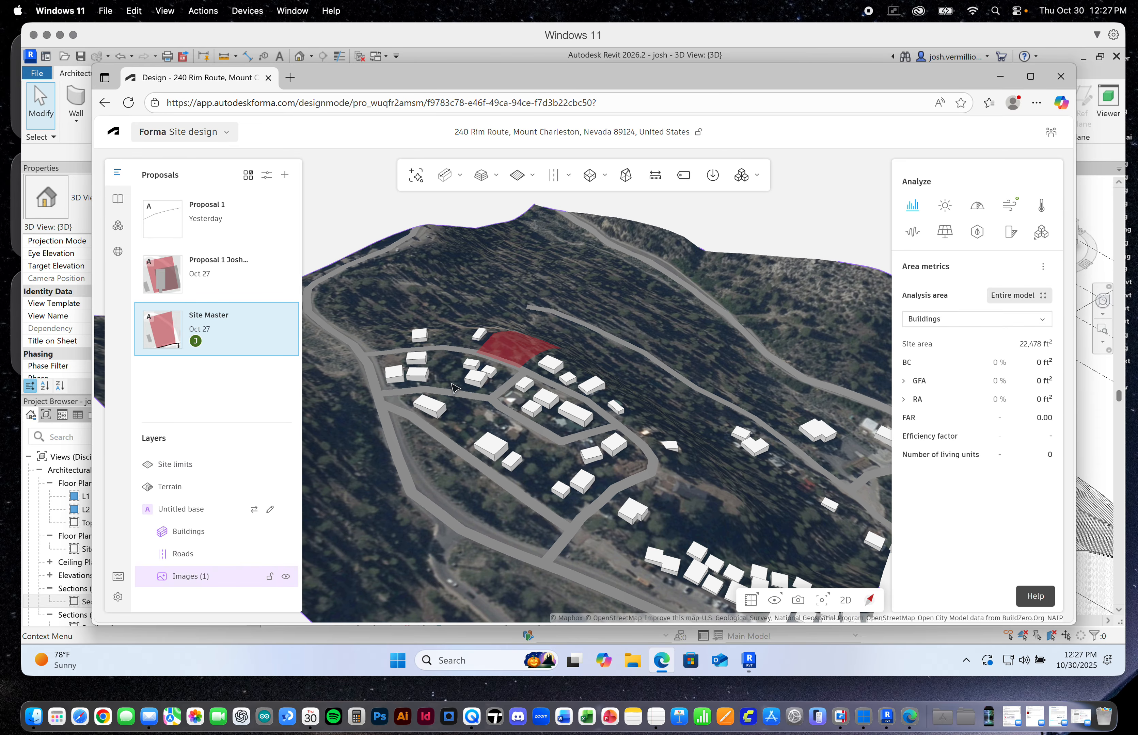
pyautogui.scroll(3, 537, 332)
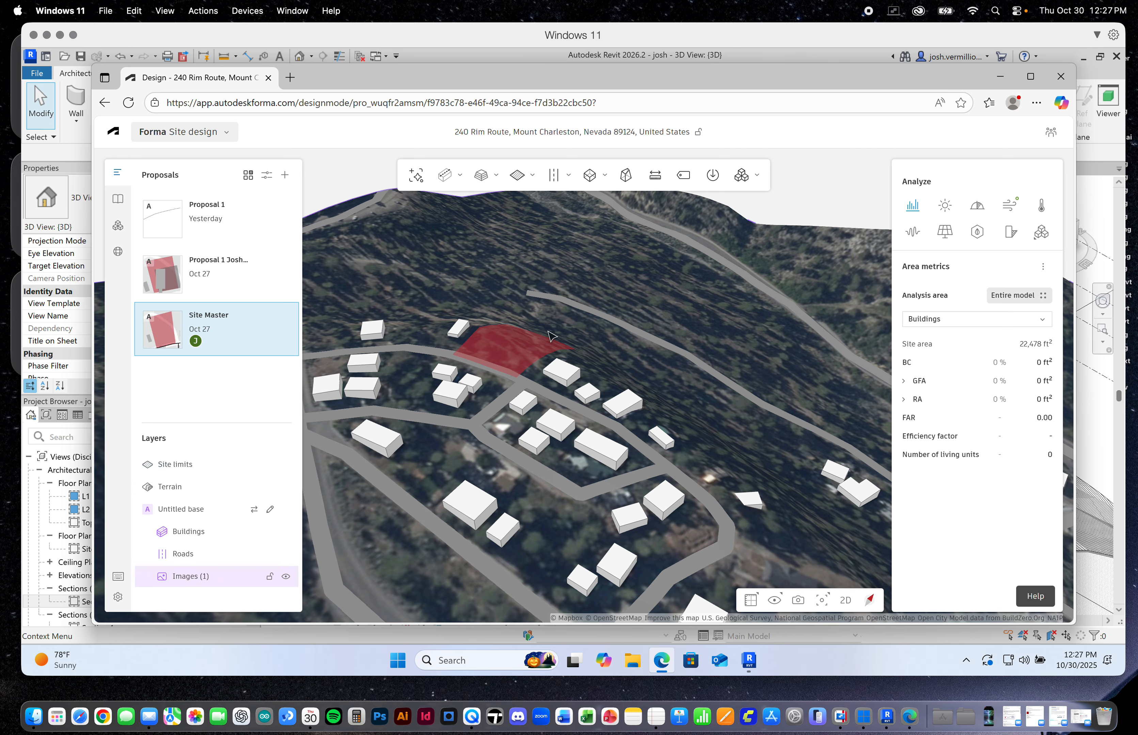
pyautogui.scroll(-3, 601, 362)
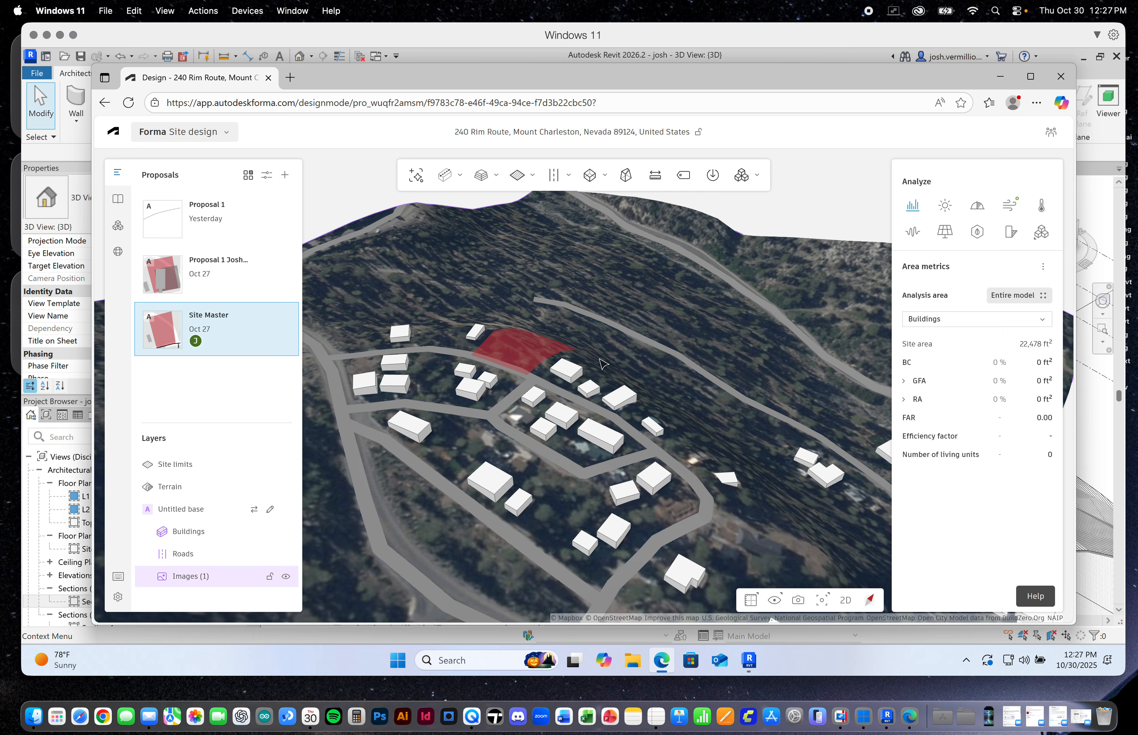
pyautogui.scroll(-2, 601, 362)
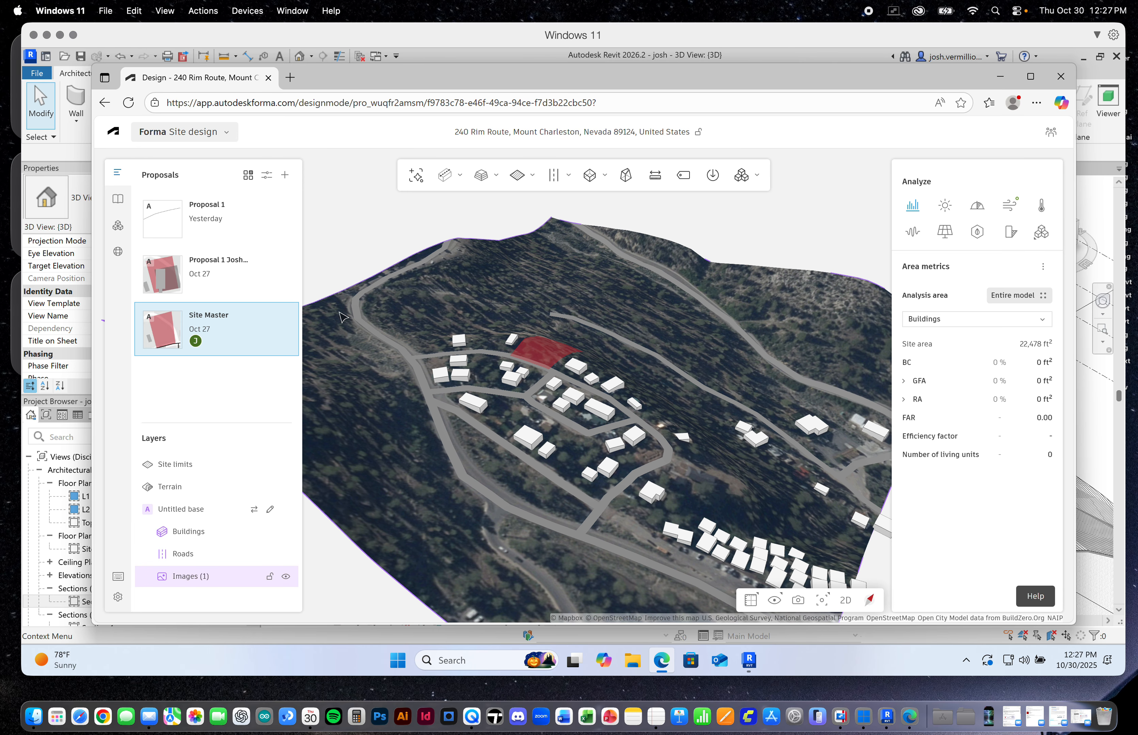
pyautogui.click(287, 317)
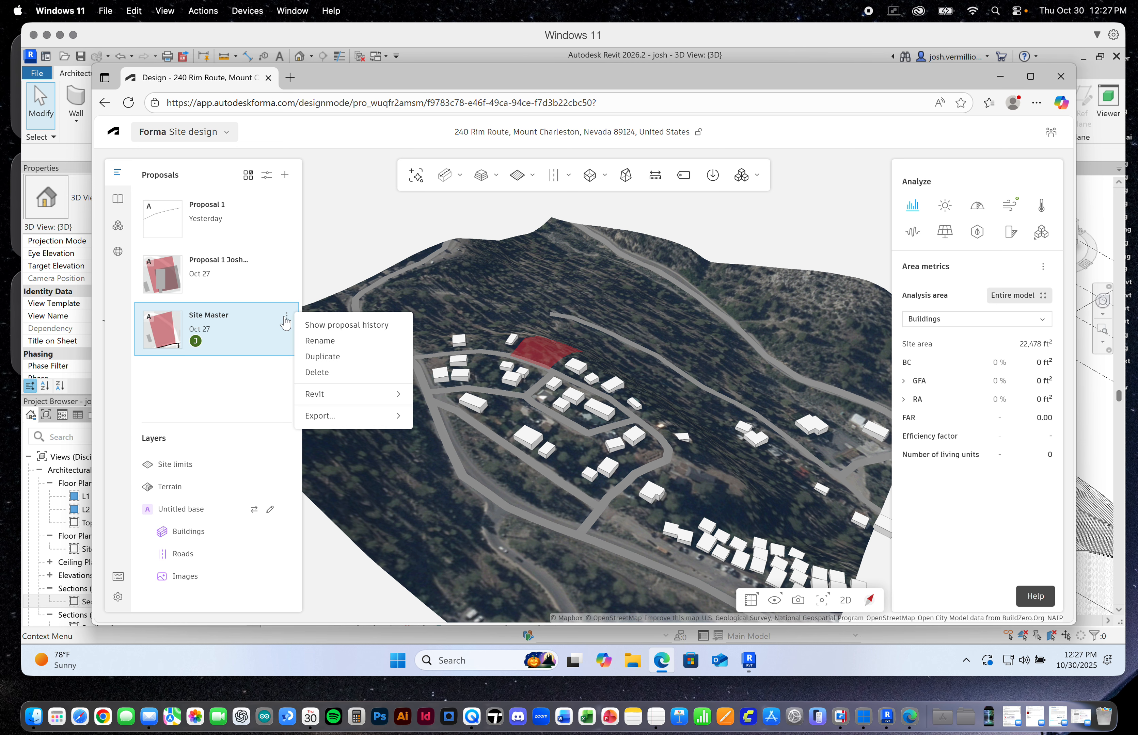
pyautogui.moveTo(346, 397)
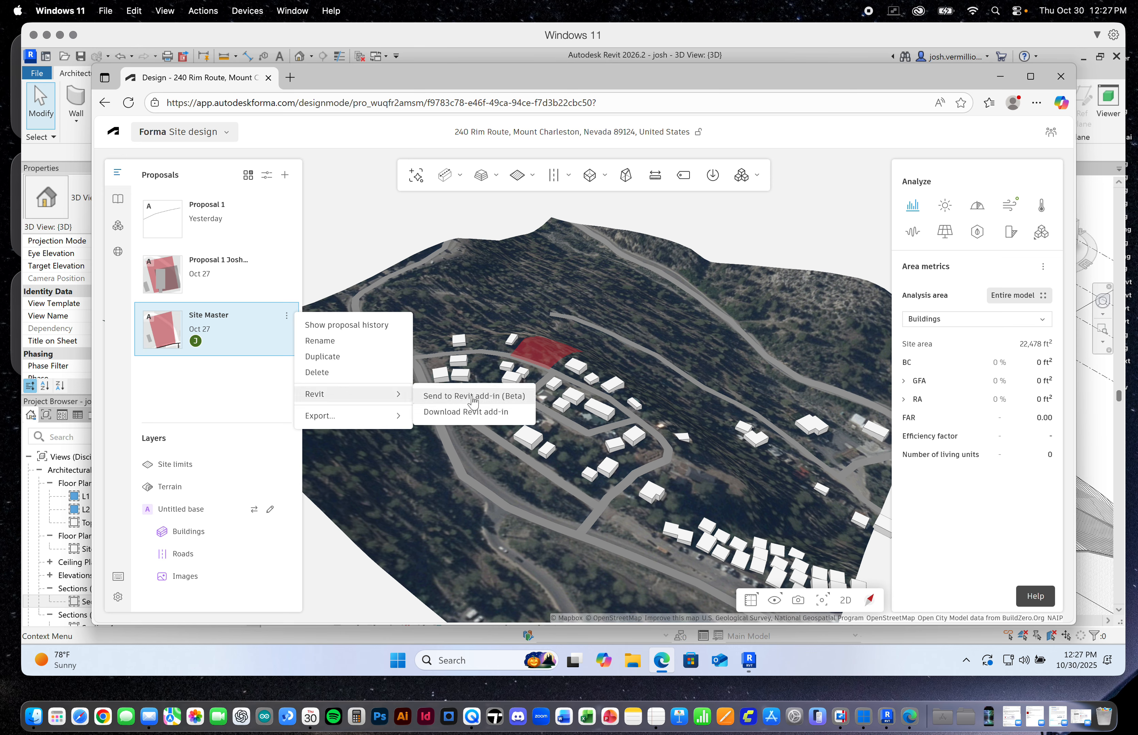
pyautogui.click(456, 403)
pyautogui.click(472, 404)
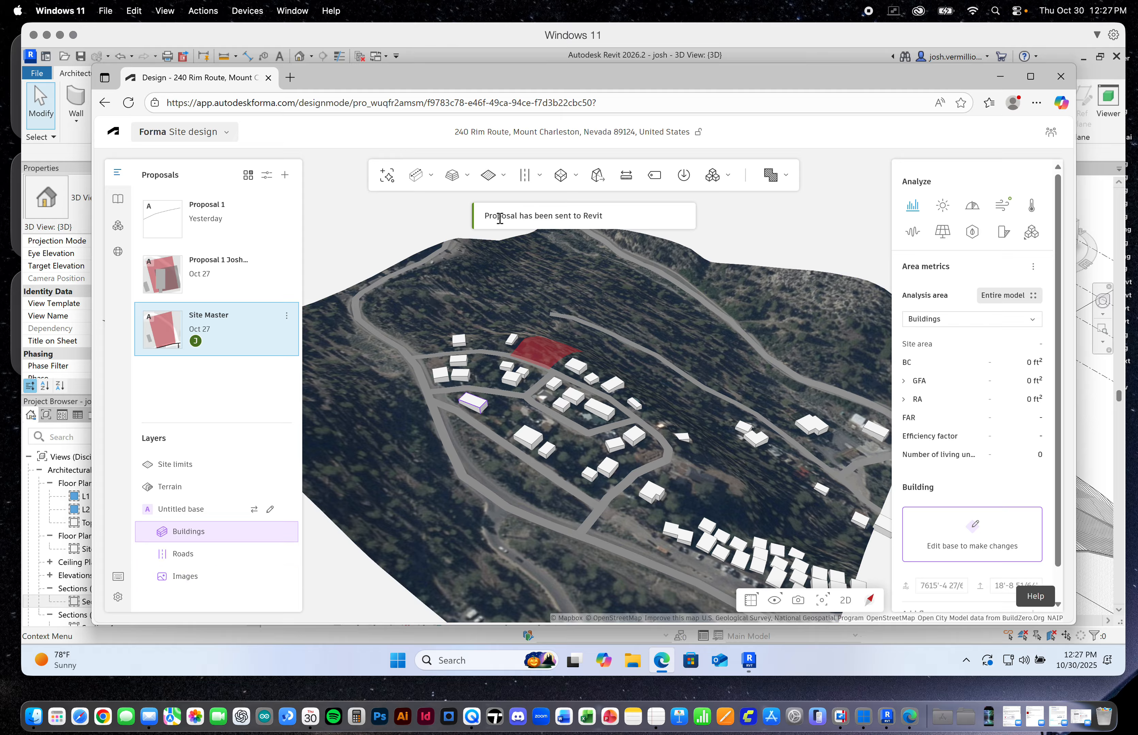
pyautogui.click(371, 240)
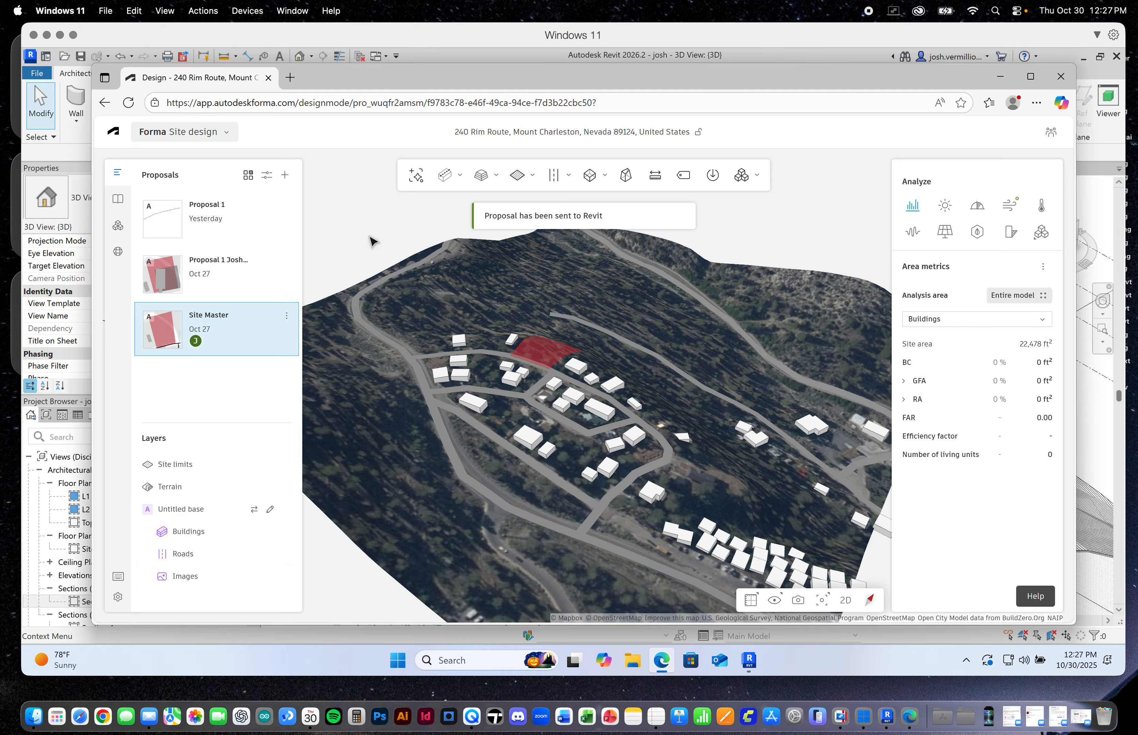
# Browse the available extensions in the Autodesk App Store, including the Forma Add-In for Revit, and return to the proposals list
pyautogui.click(118, 228)
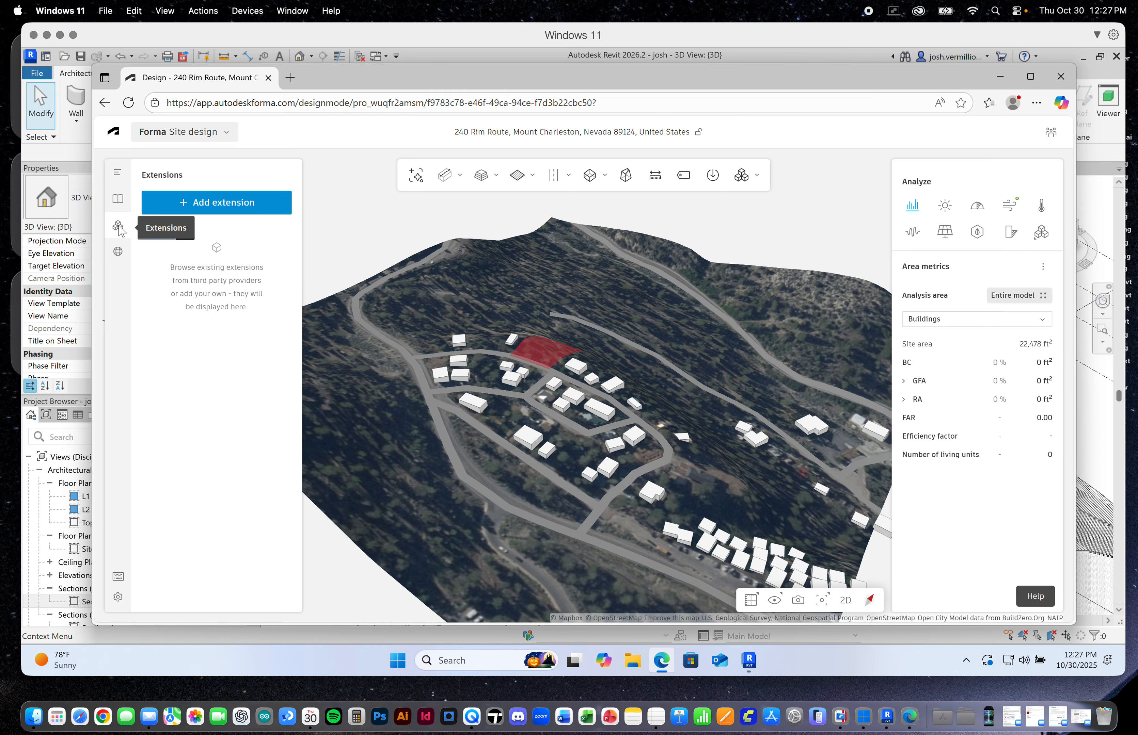
pyautogui.click(251, 203)
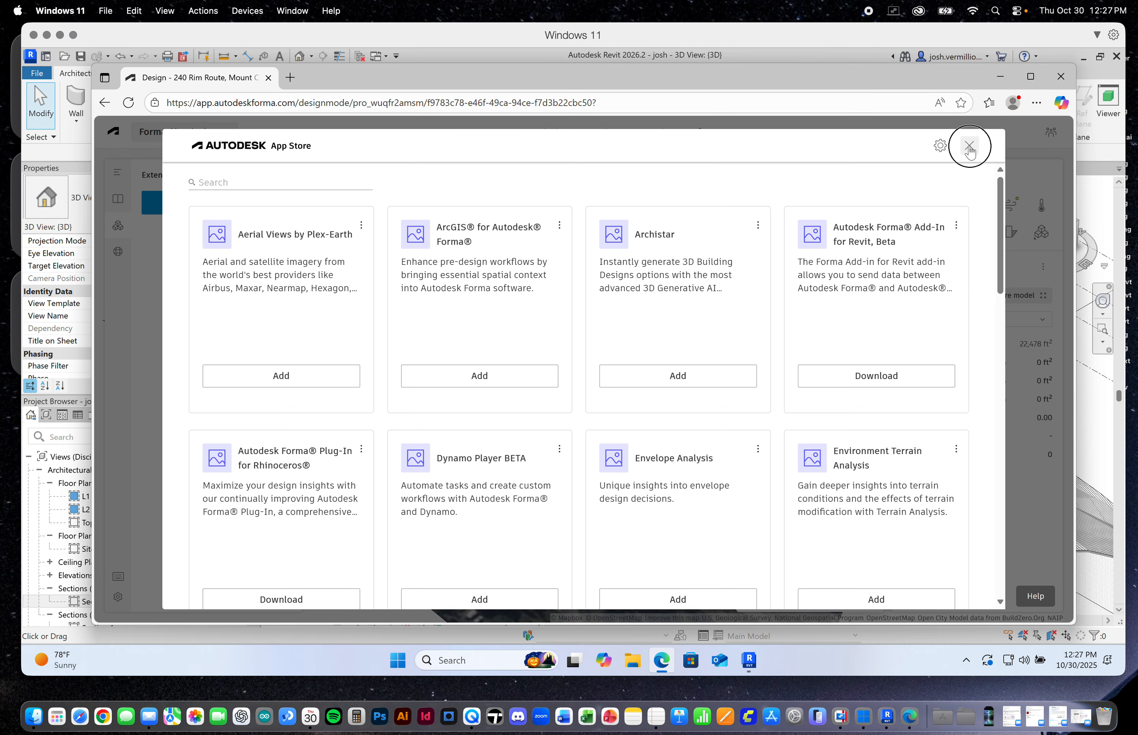
pyautogui.click(968, 145)
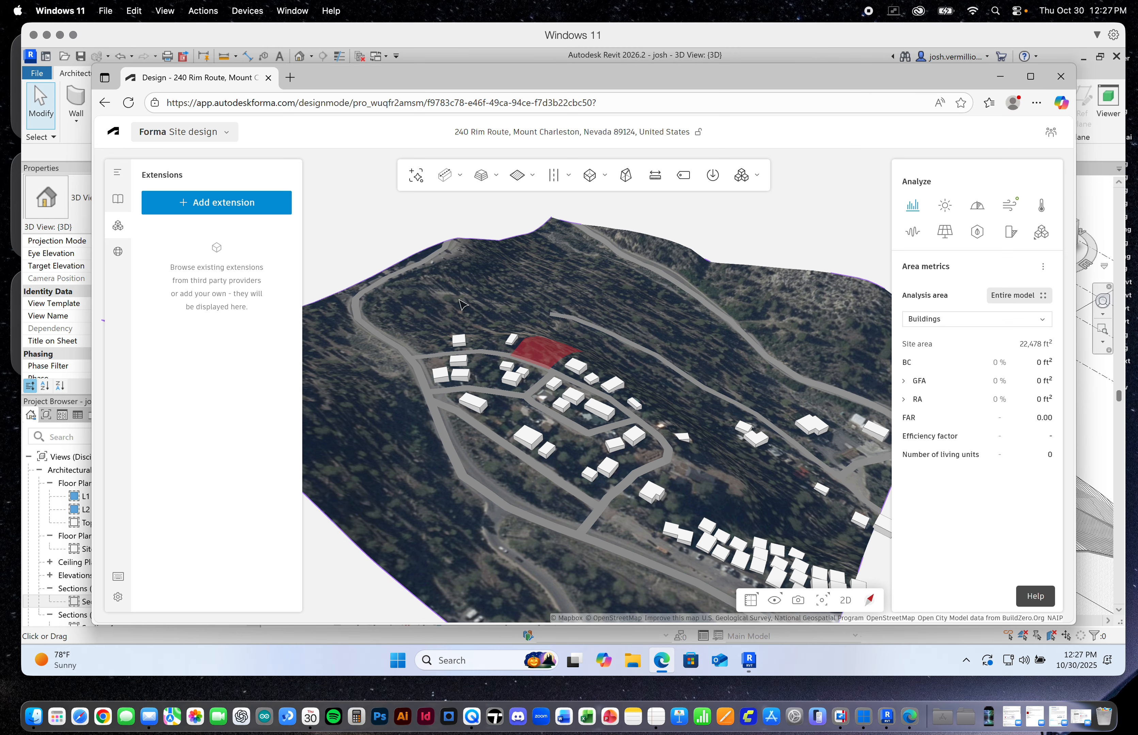
pyautogui.click(119, 175)
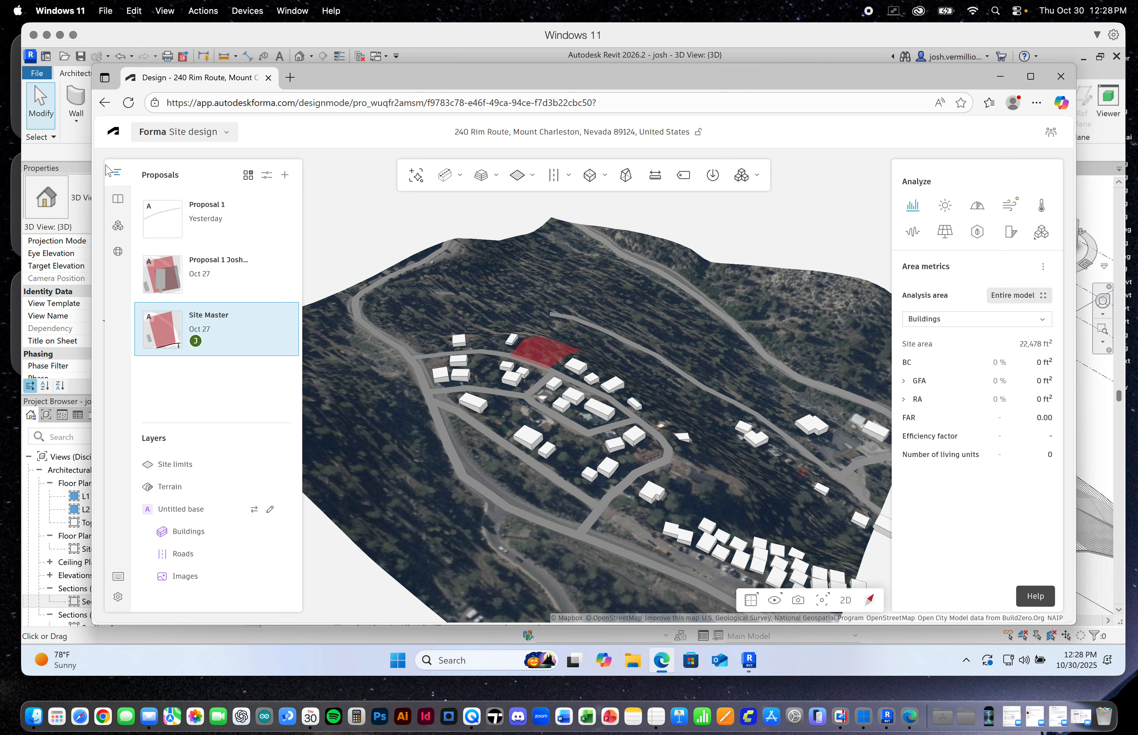
pyautogui.click(119, 233)
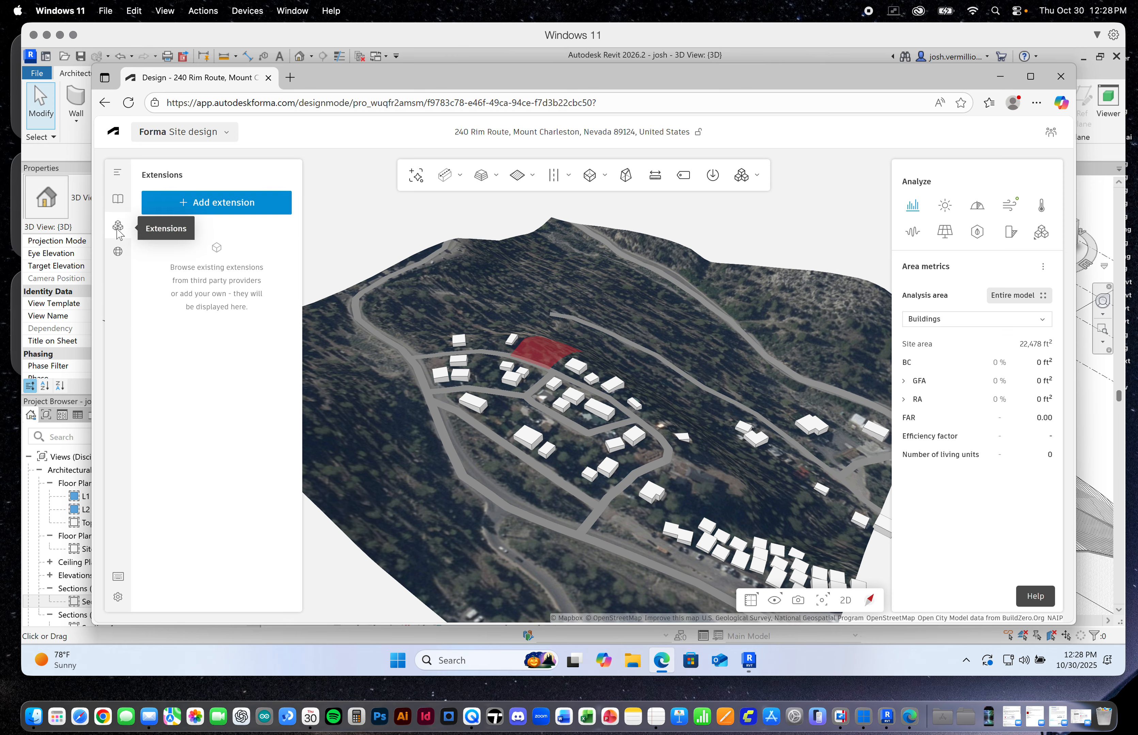
pyautogui.click(215, 206)
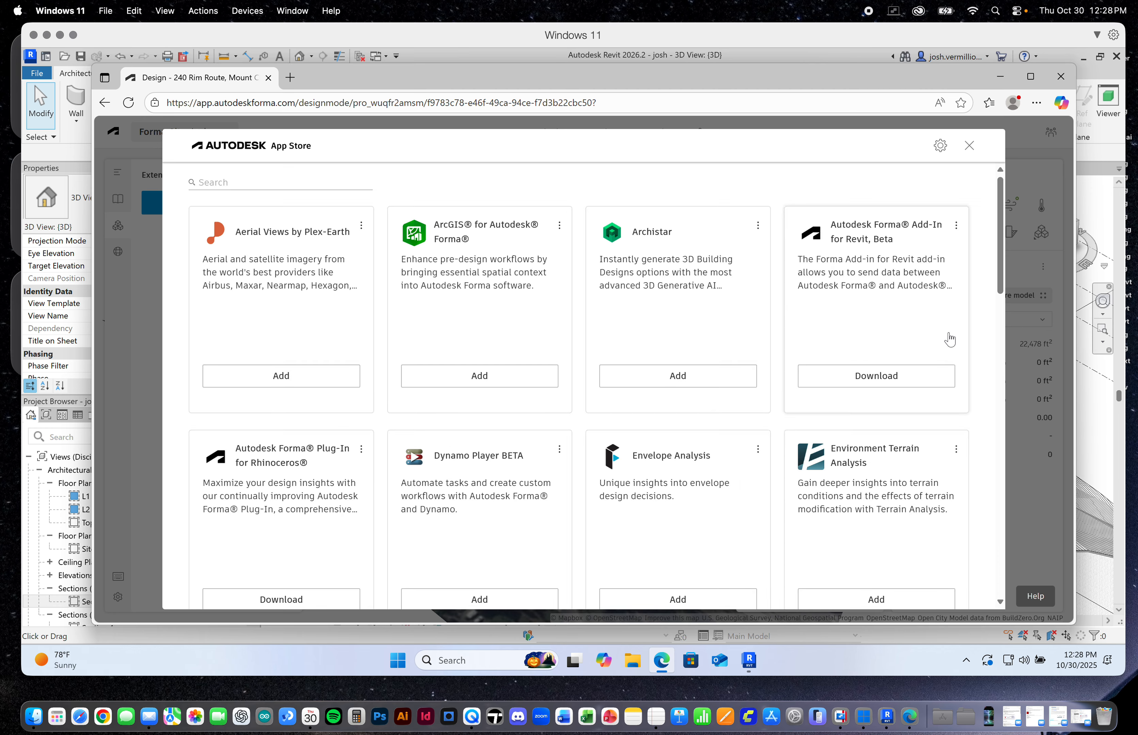
pyautogui.moveTo(1001, 261)
pyautogui.mouseDown()
pyautogui.moveTo(1001, 328)
pyautogui.moveTo(1001, 261)
pyautogui.mouseUp()
pyautogui.moveTo(1004, 260); pyautogui.dragTo(1003, 299)
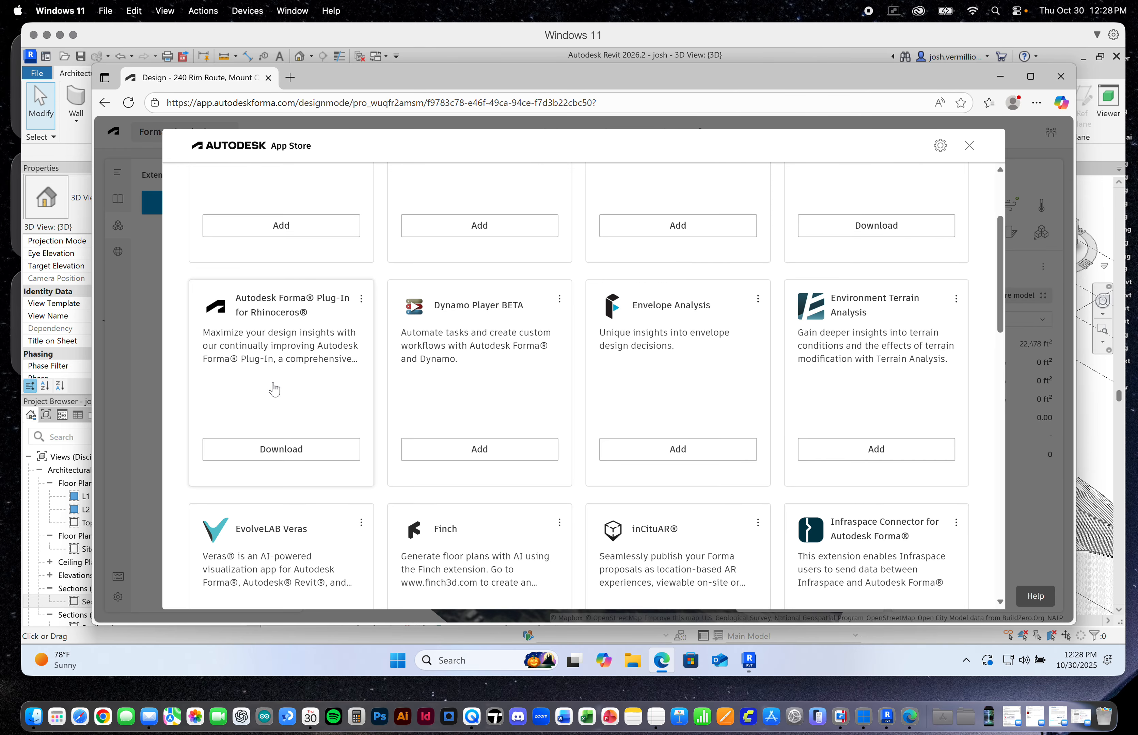
pyautogui.click(1040, 420)
pyautogui.click(118, 173)
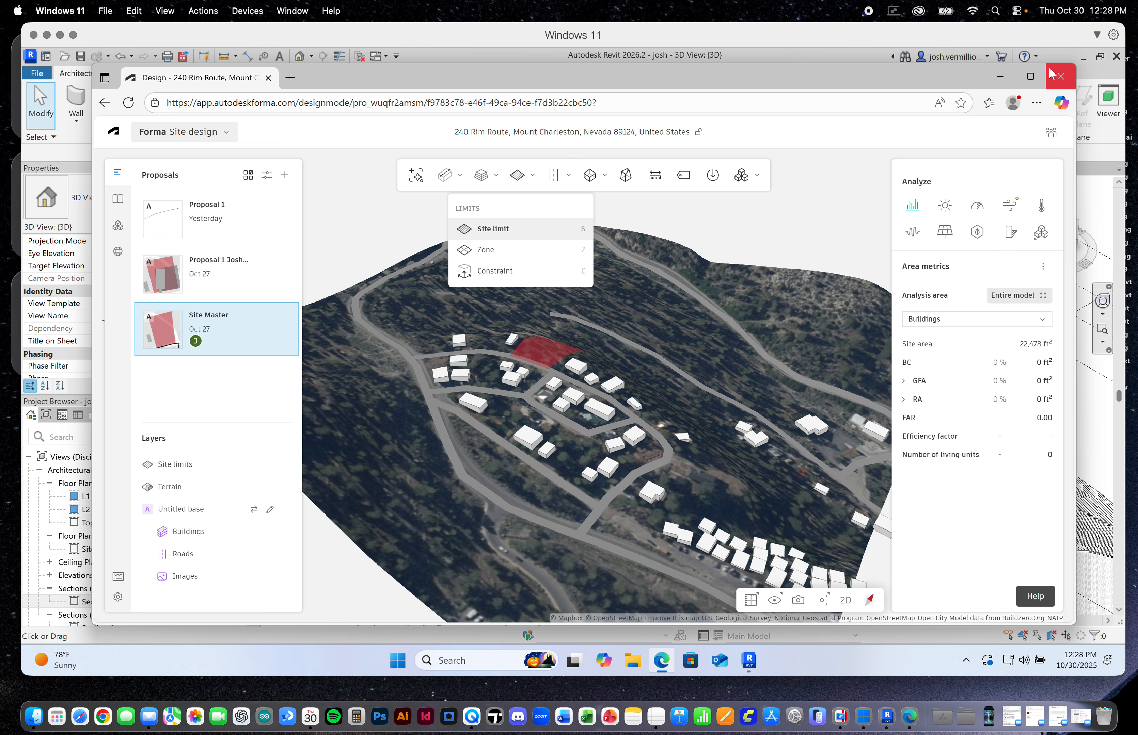
# Switch to Revit and create a new project from the Imperial Multi-discipline template
pyautogui.click(818, 53)
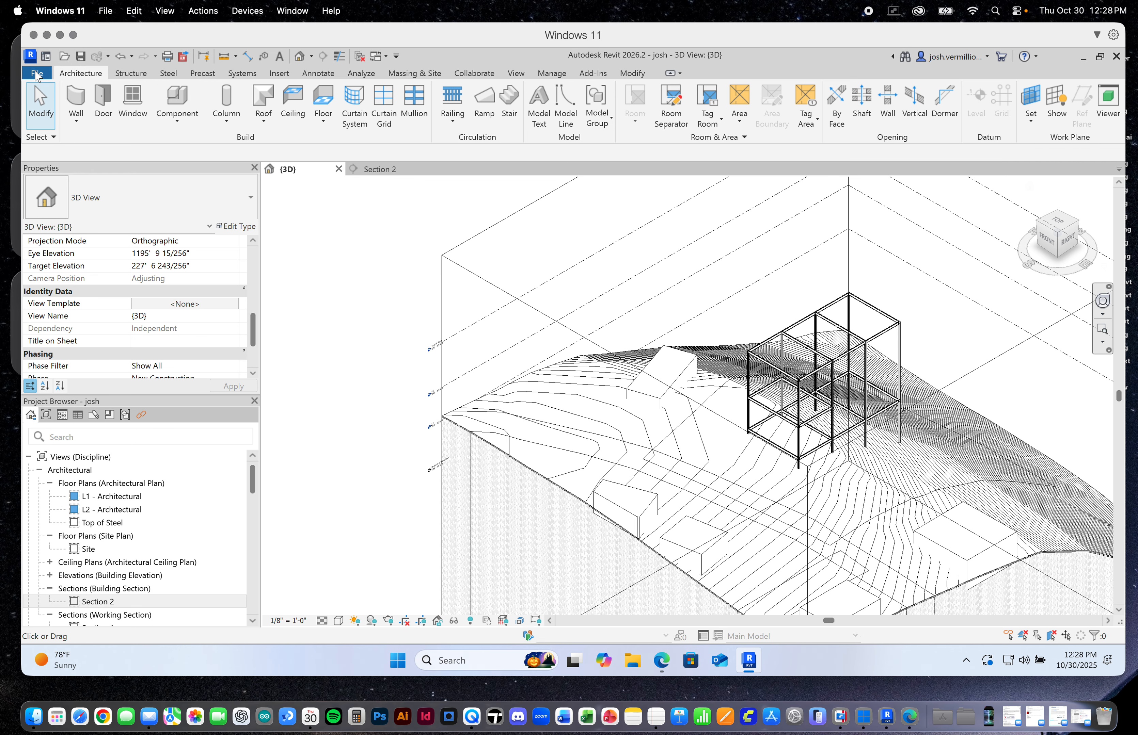
pyautogui.click(36, 75)
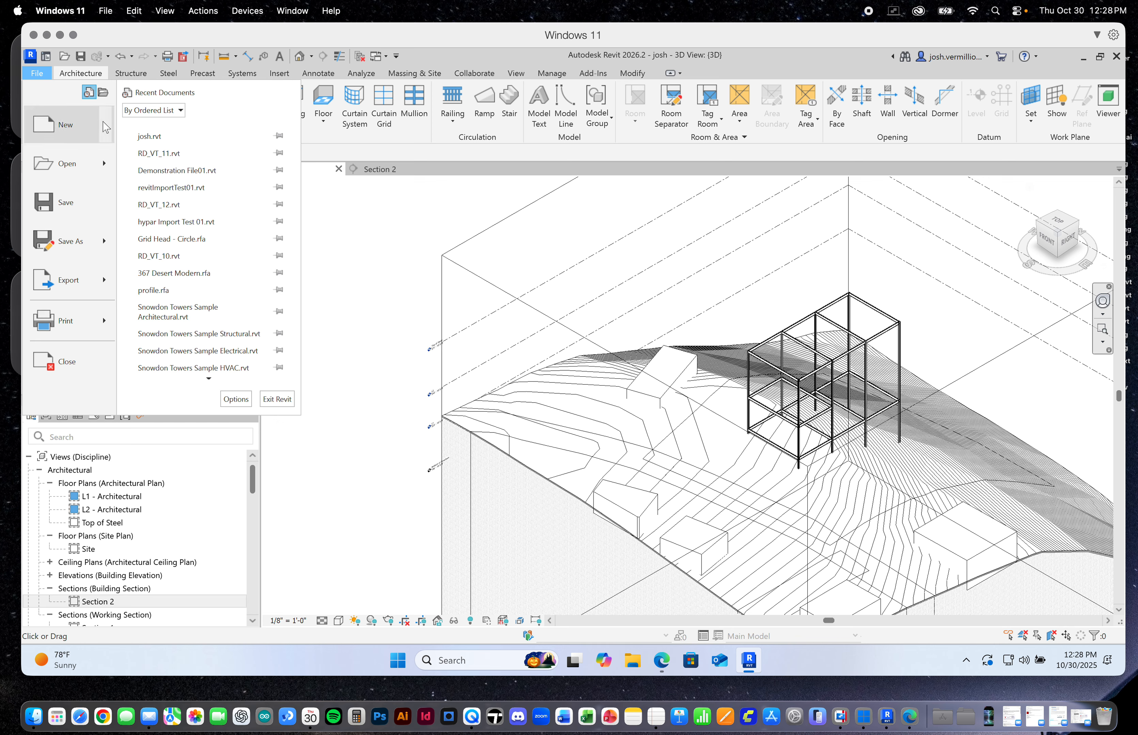
pyautogui.moveTo(106, 127)
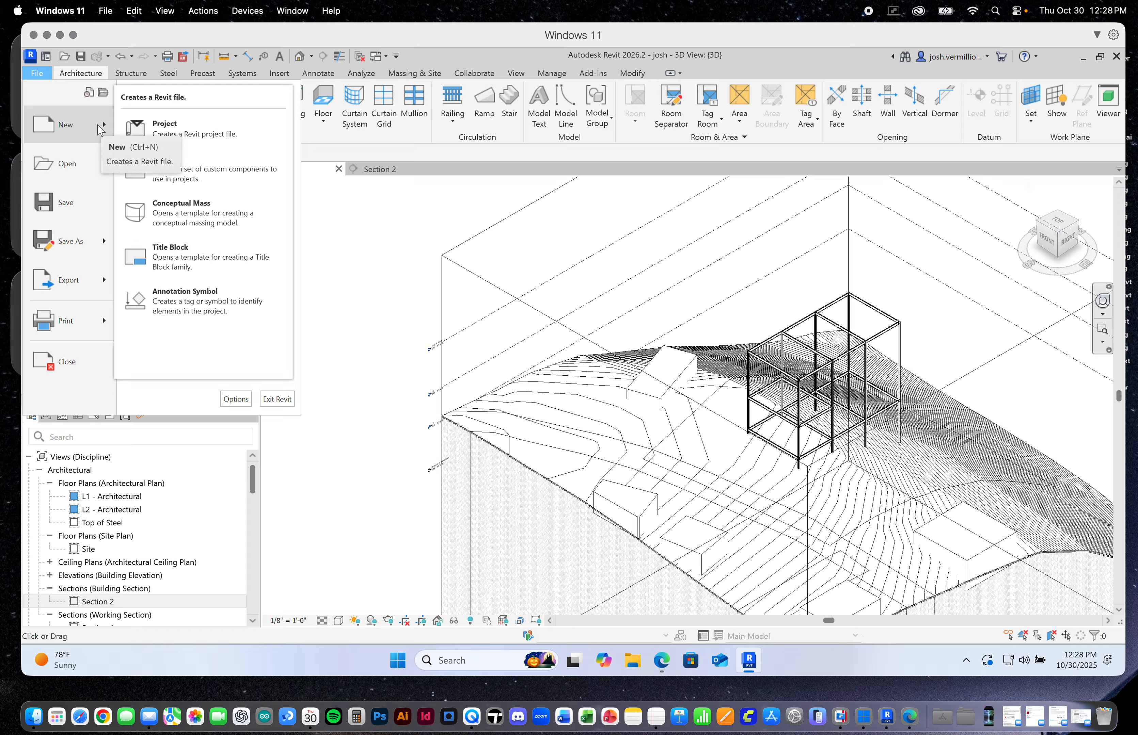
pyautogui.click(189, 135)
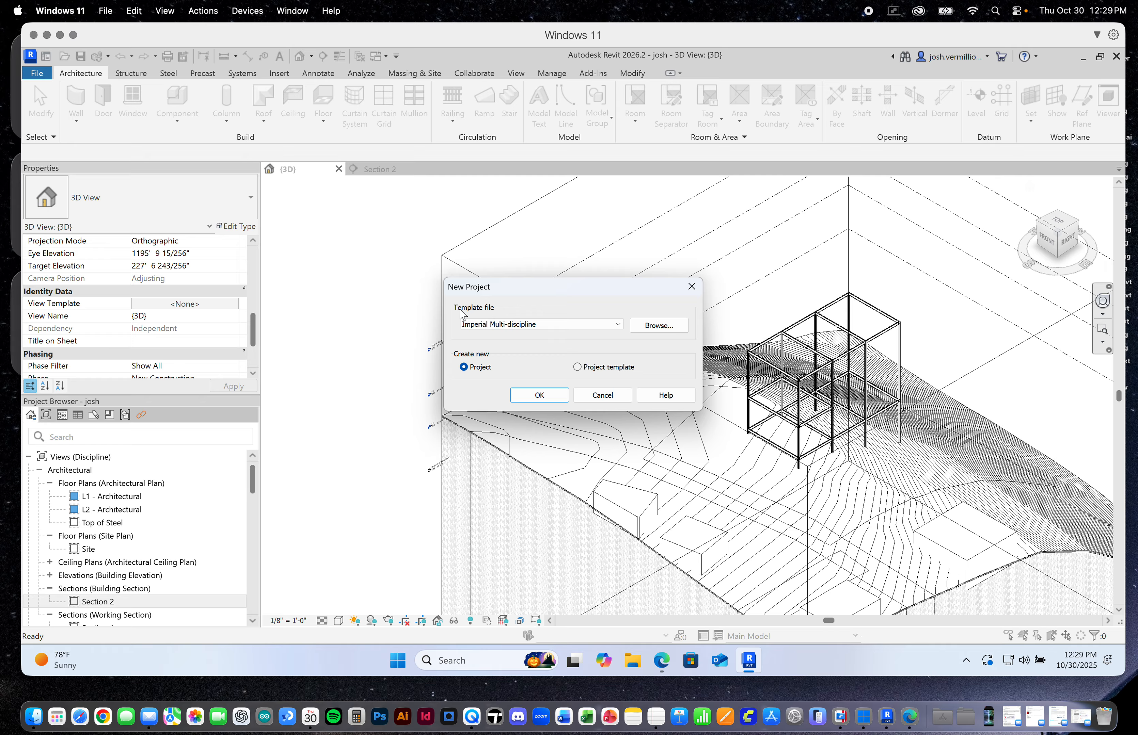
pyautogui.click(616, 327)
pyautogui.click(484, 339)
pyautogui.click(552, 395)
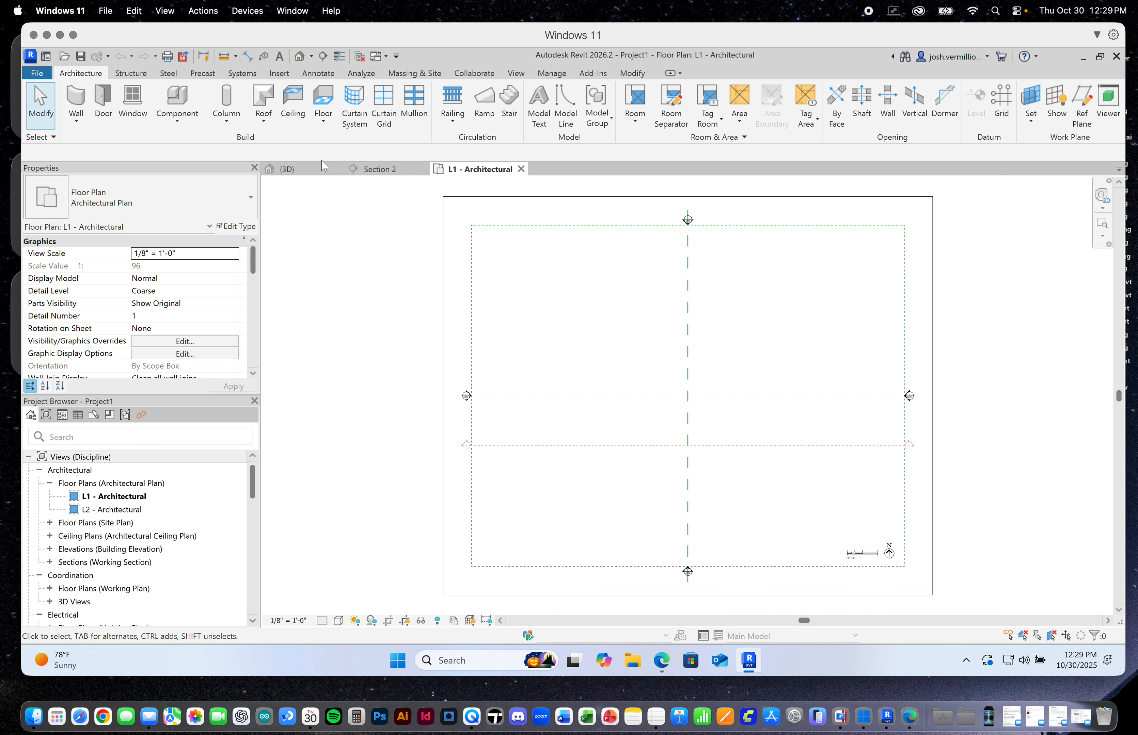
# Close the previously open project containing the terrain and structural frame, leaving only the new project open
pyautogui.click(277, 169)
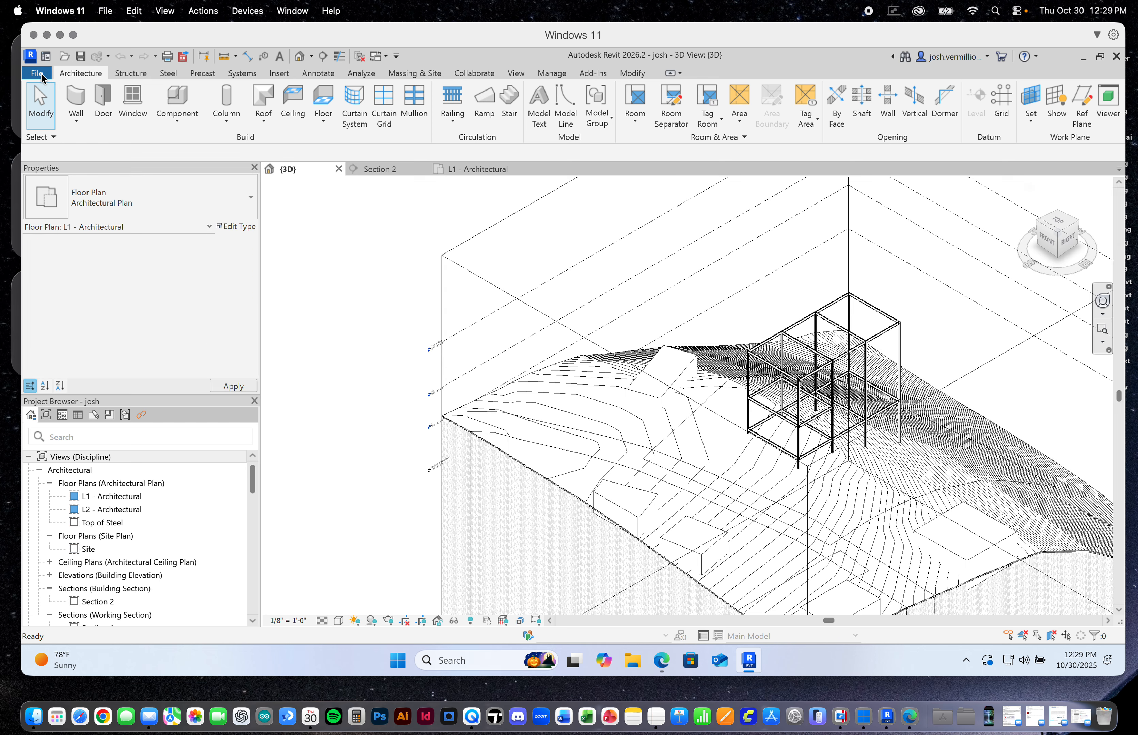
pyautogui.click(37, 72)
pyautogui.click(63, 362)
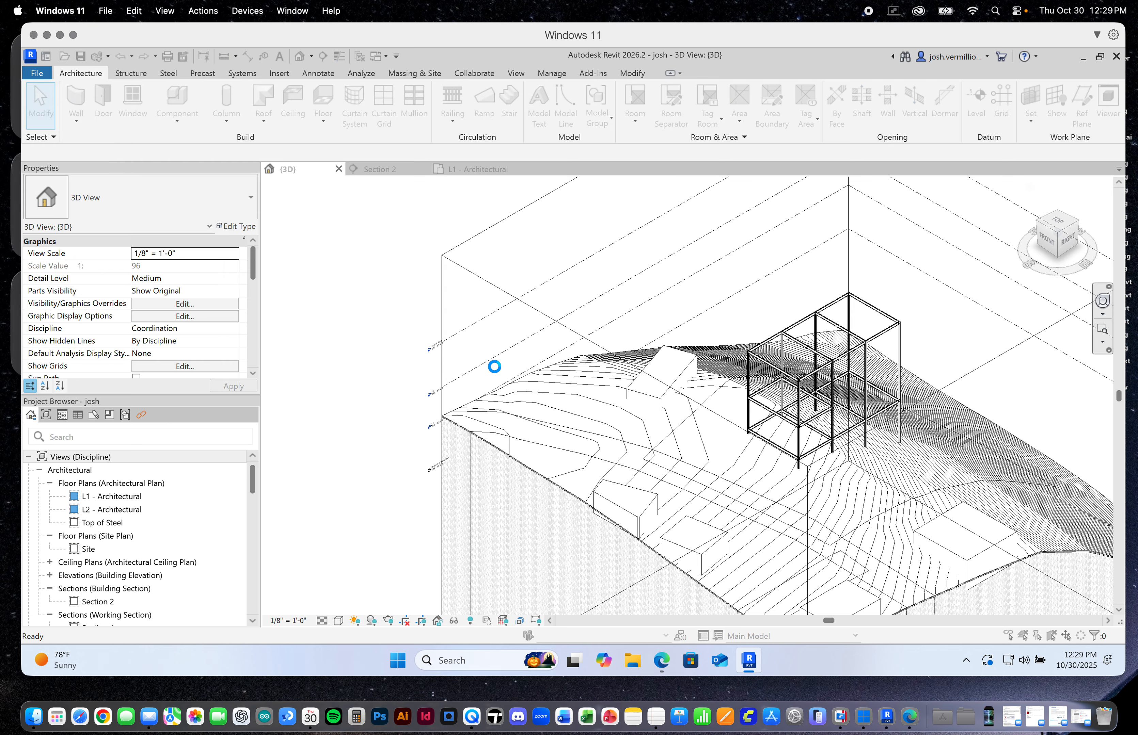
pyautogui.click(603, 355)
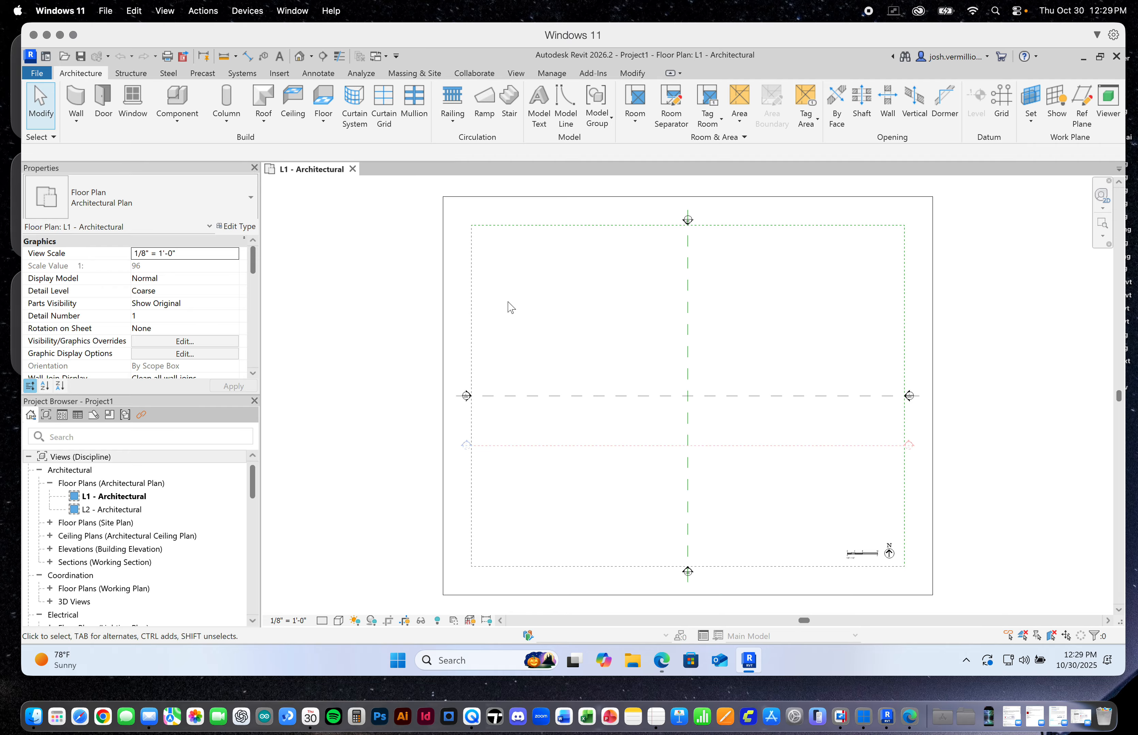
# Start loading a Forma proposal into the new Revit project
pyautogui.scroll(-3, 409, 332)
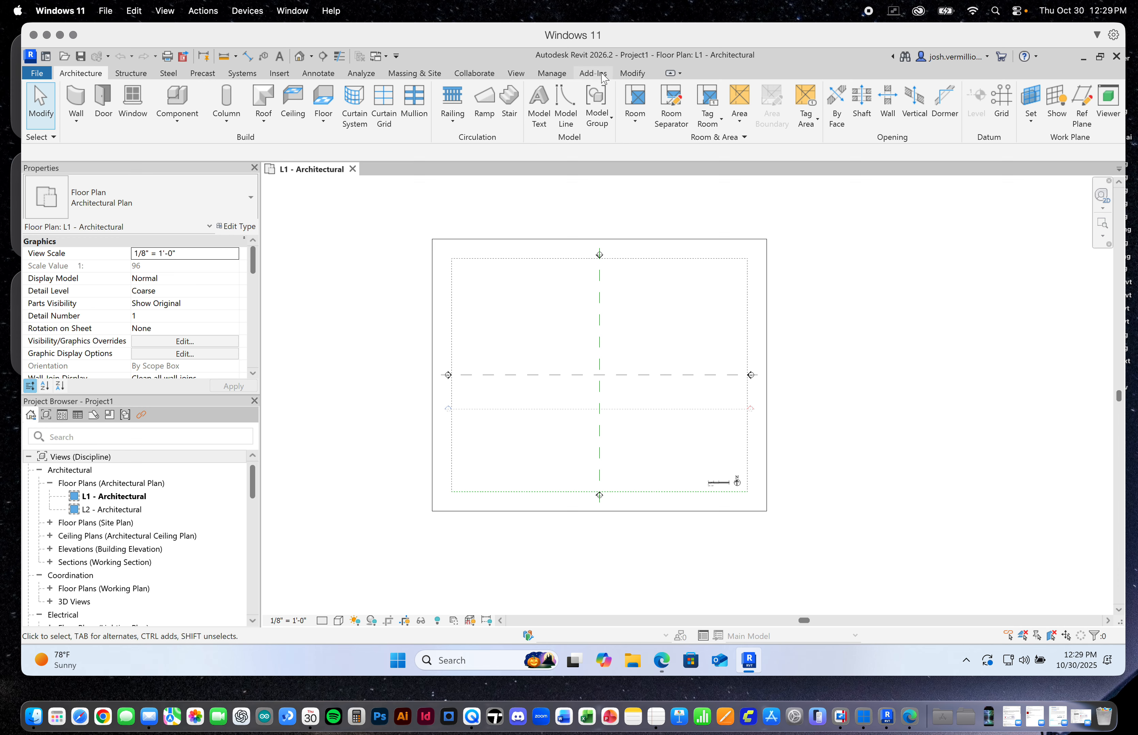
pyautogui.click(425, 74)
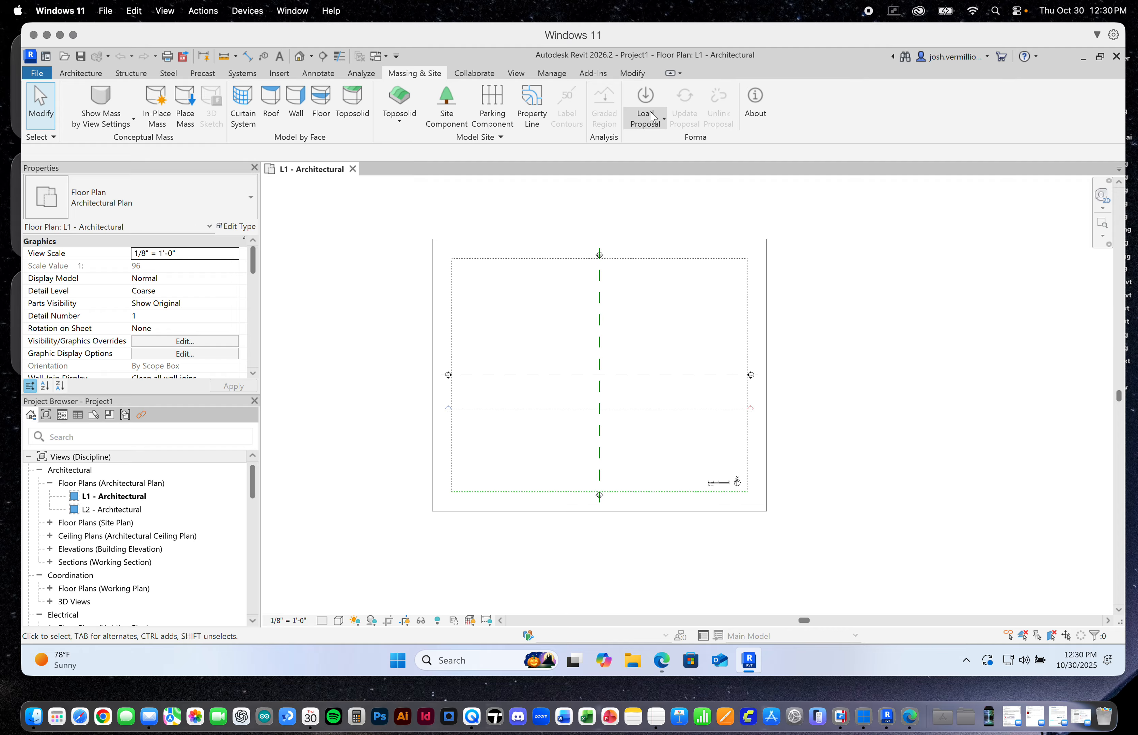
pyautogui.click(666, 122)
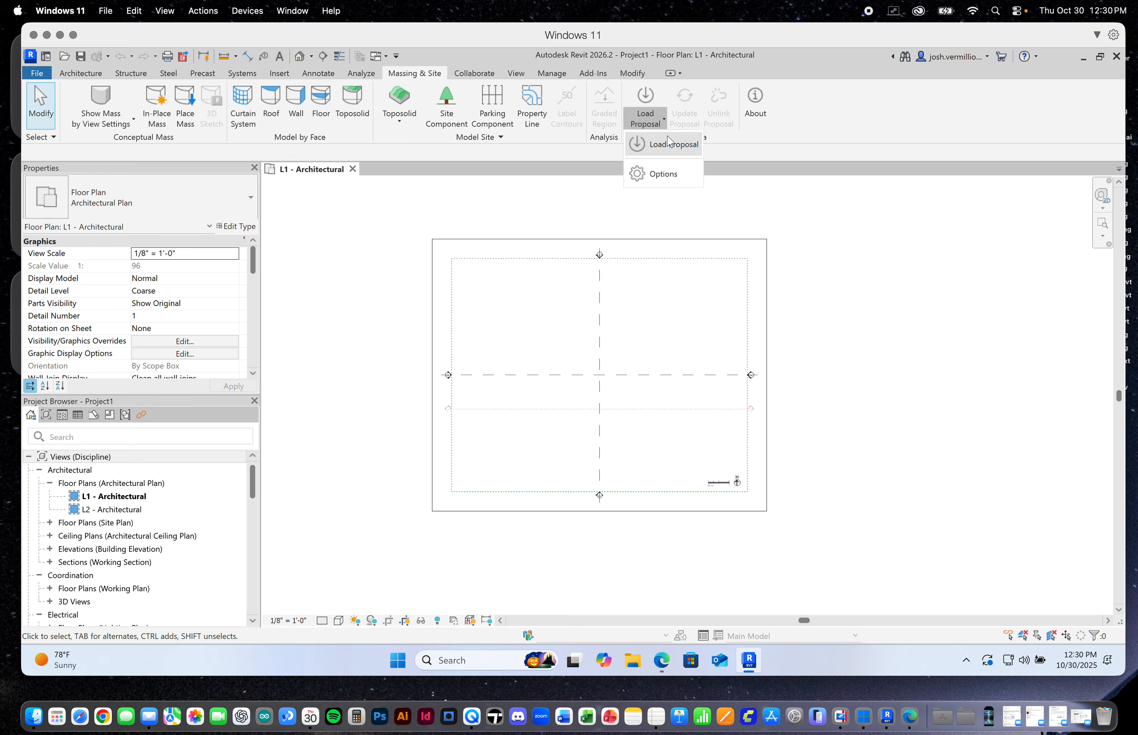
pyautogui.click(671, 150)
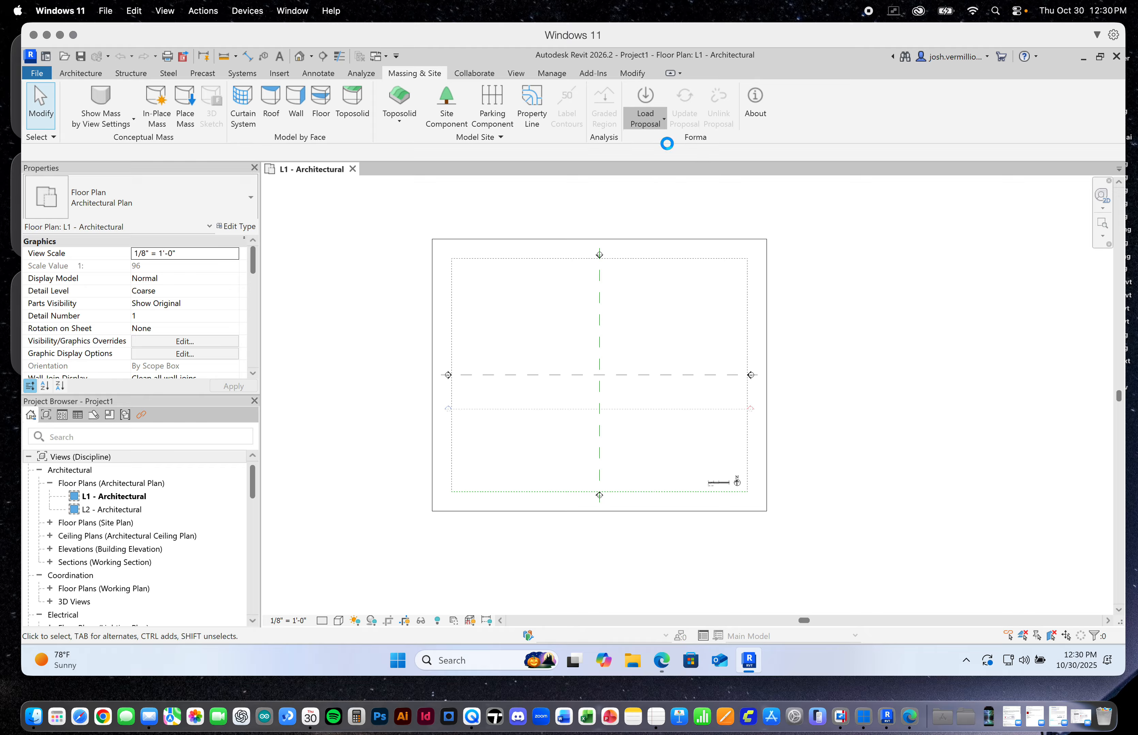
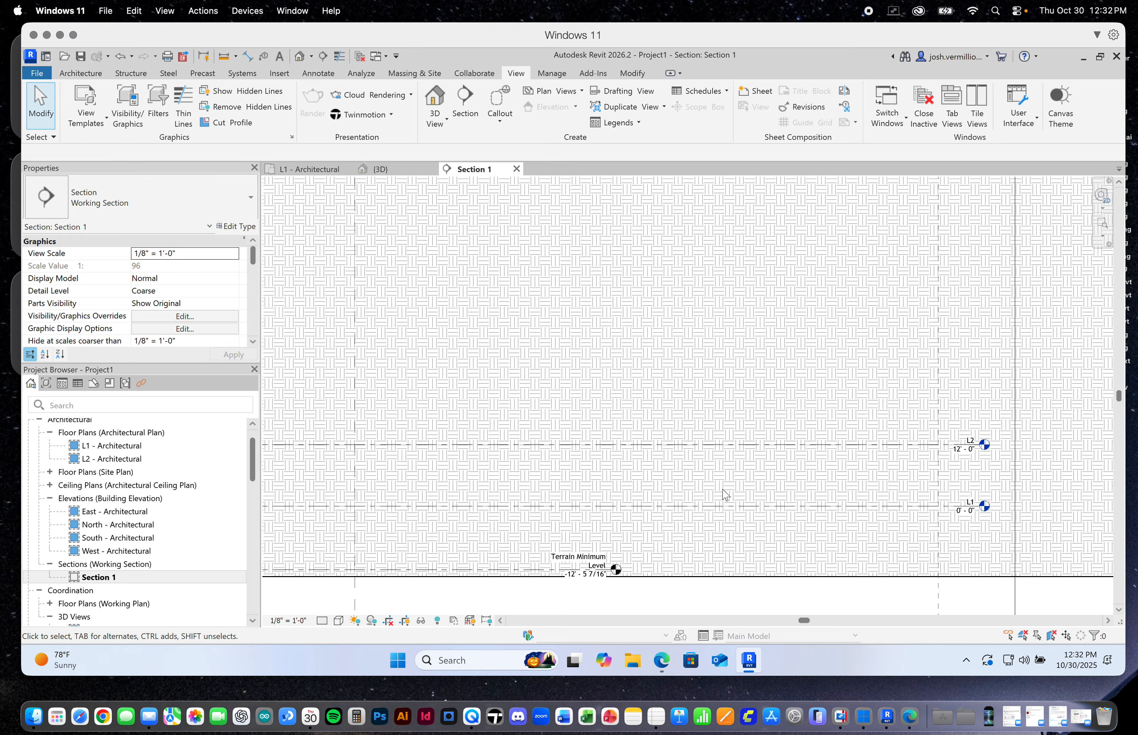
# Examine Section 1 to compare the positions of levels L1, L2 and Terrain Minimum Level with the terrain profile
pyautogui.scroll(-1, 719, 485)
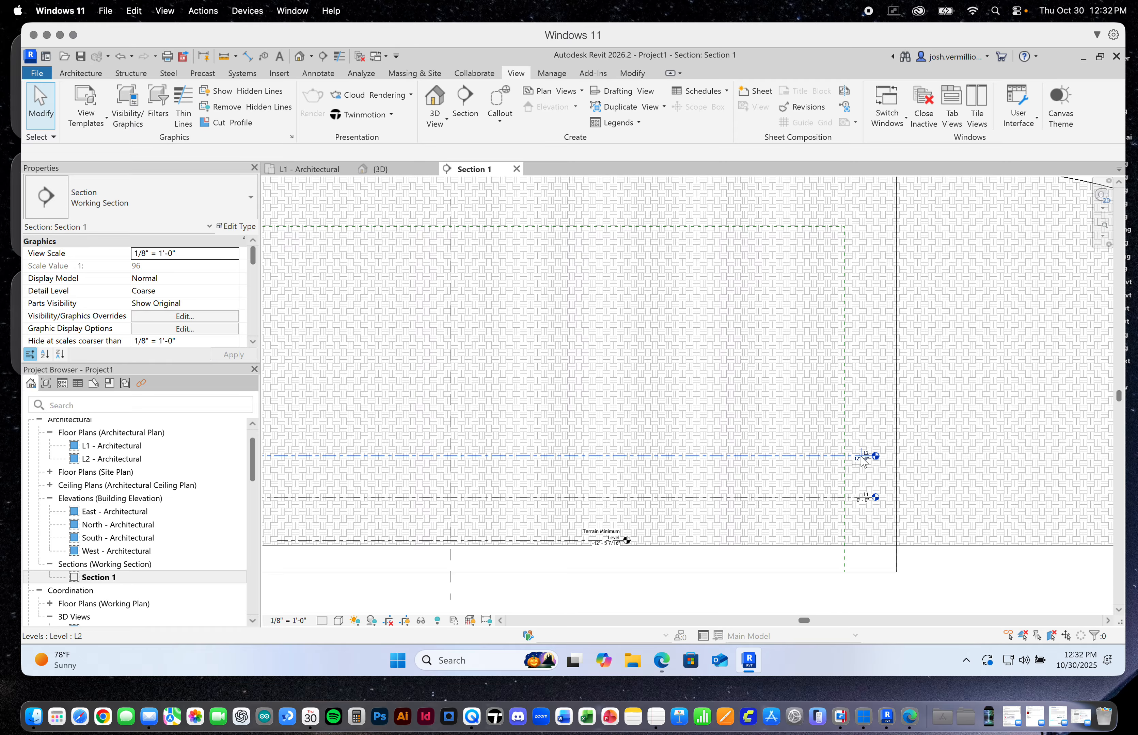
pyautogui.scroll(-1, 830, 463)
pyautogui.scroll(4, 832, 471)
pyautogui.scroll(-4, 831, 476)
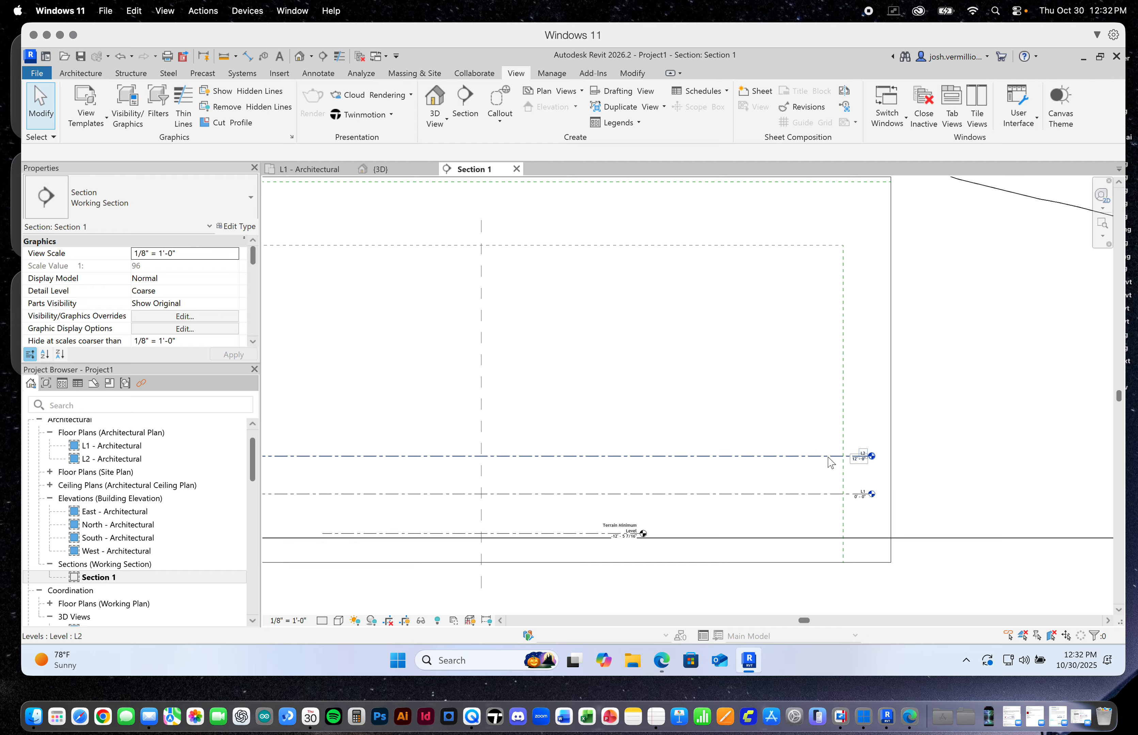
pyautogui.scroll(1, 832, 482)
pyautogui.scroll(-4, 832, 482)
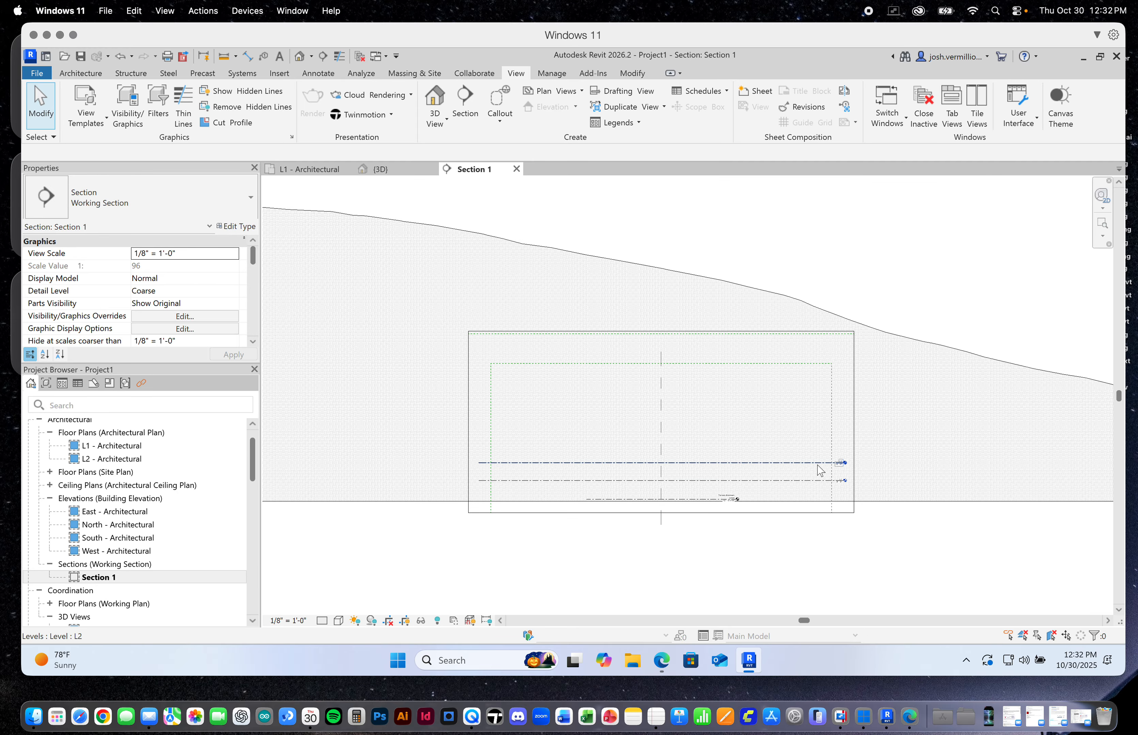
pyautogui.scroll(-3, 727, 473)
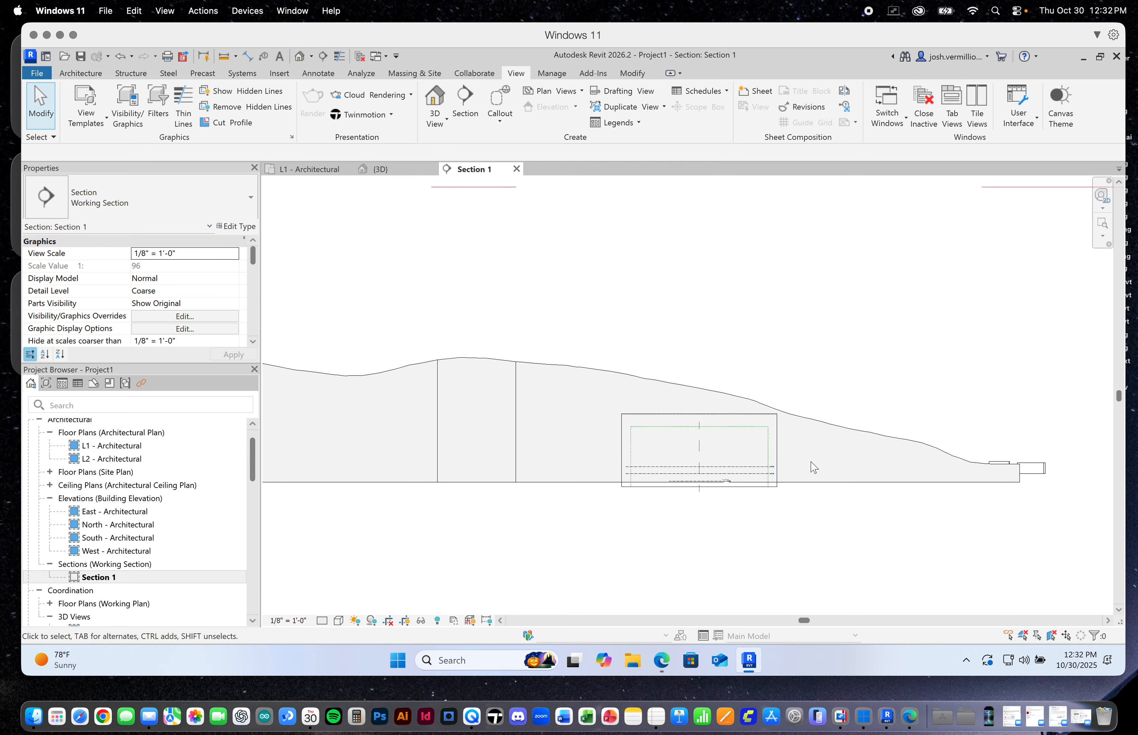
pyautogui.scroll(-2, 814, 468)
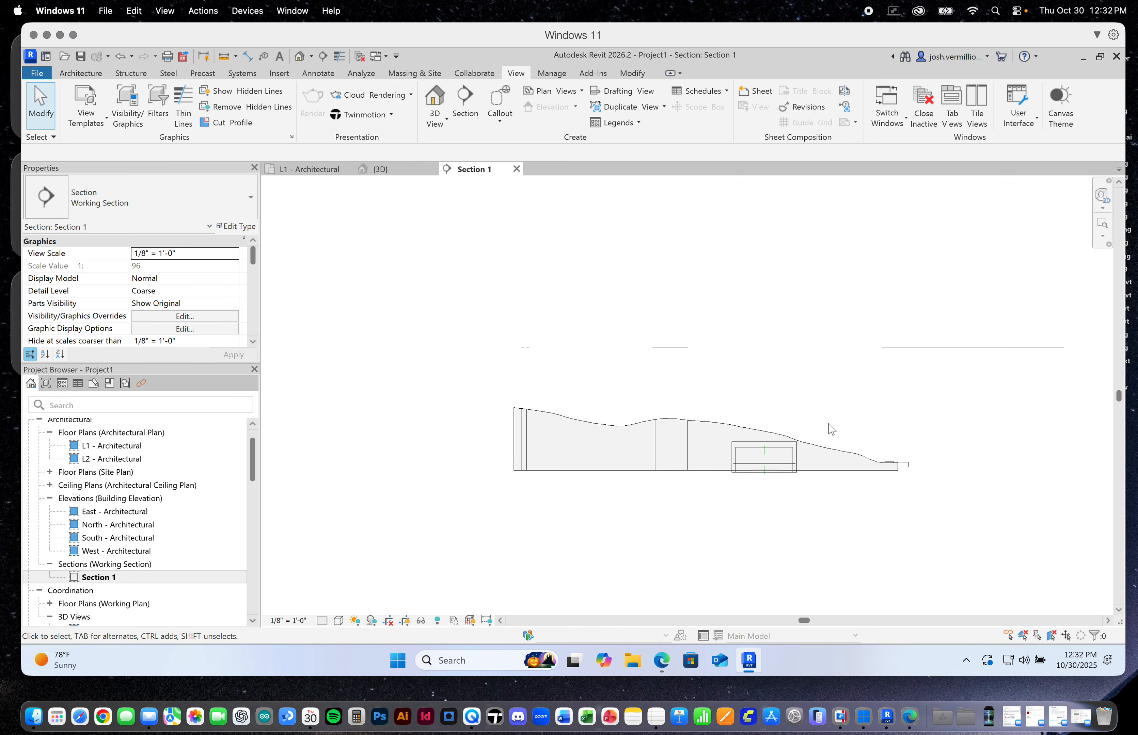
pyautogui.scroll(4, 783, 470)
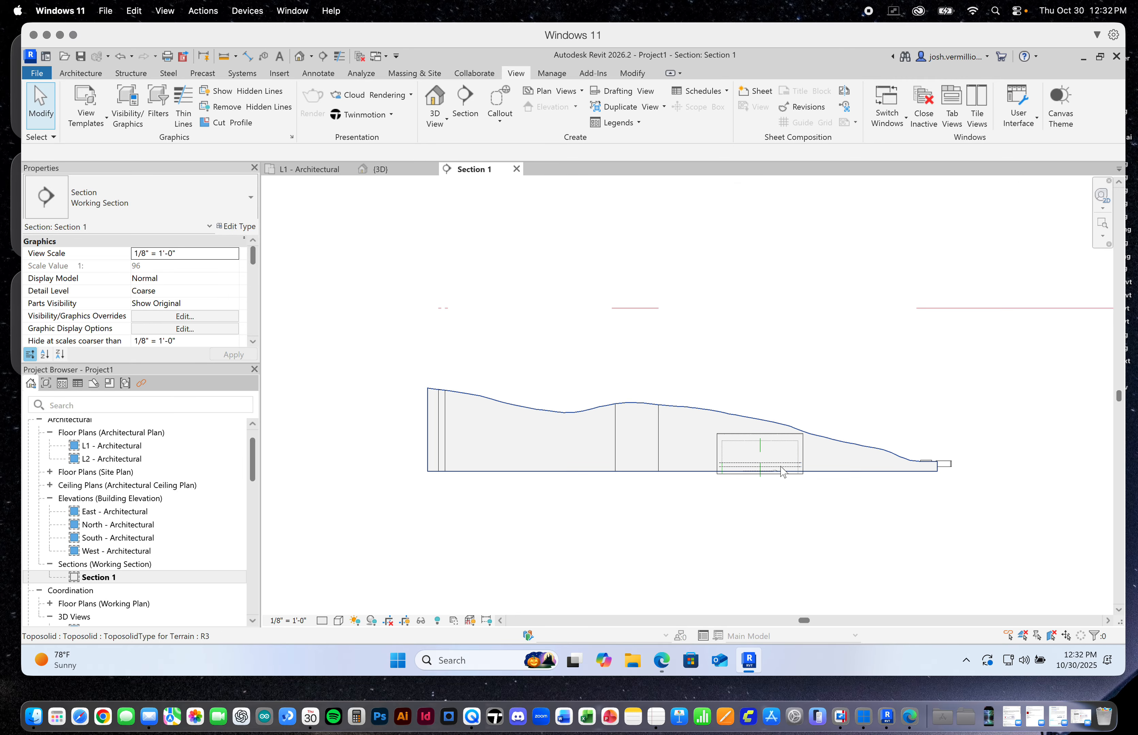
pyautogui.scroll(6, 785, 473)
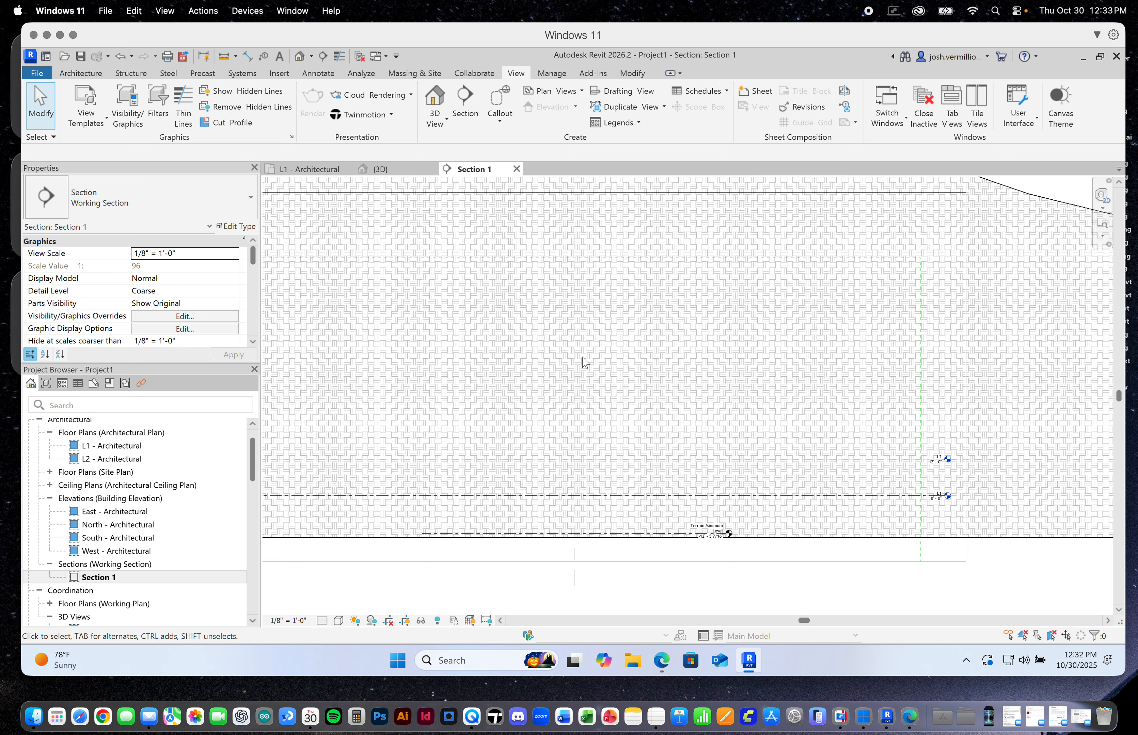
pyautogui.scroll(-1, 607, 352)
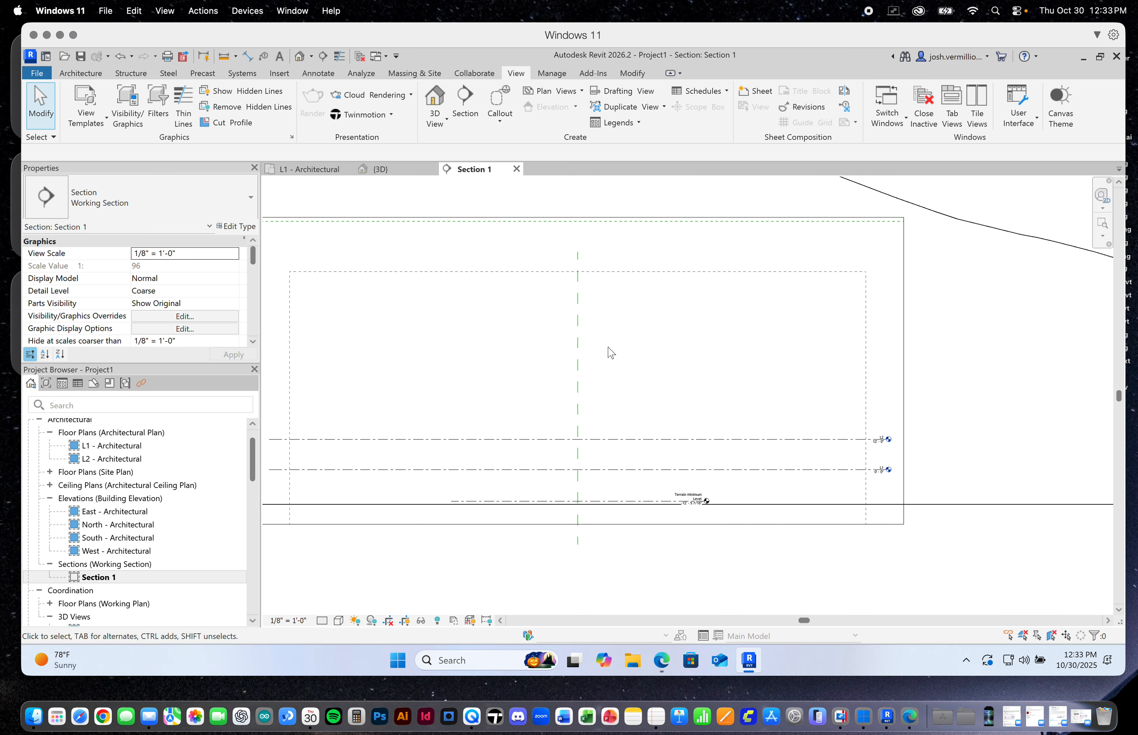
# Move levels L1 and L2 together above the terrain's hump, with L1 at about 210', and disassociate them from their scope box
pyautogui.scroll(3, 816, 446)
pyautogui.click(852, 433)
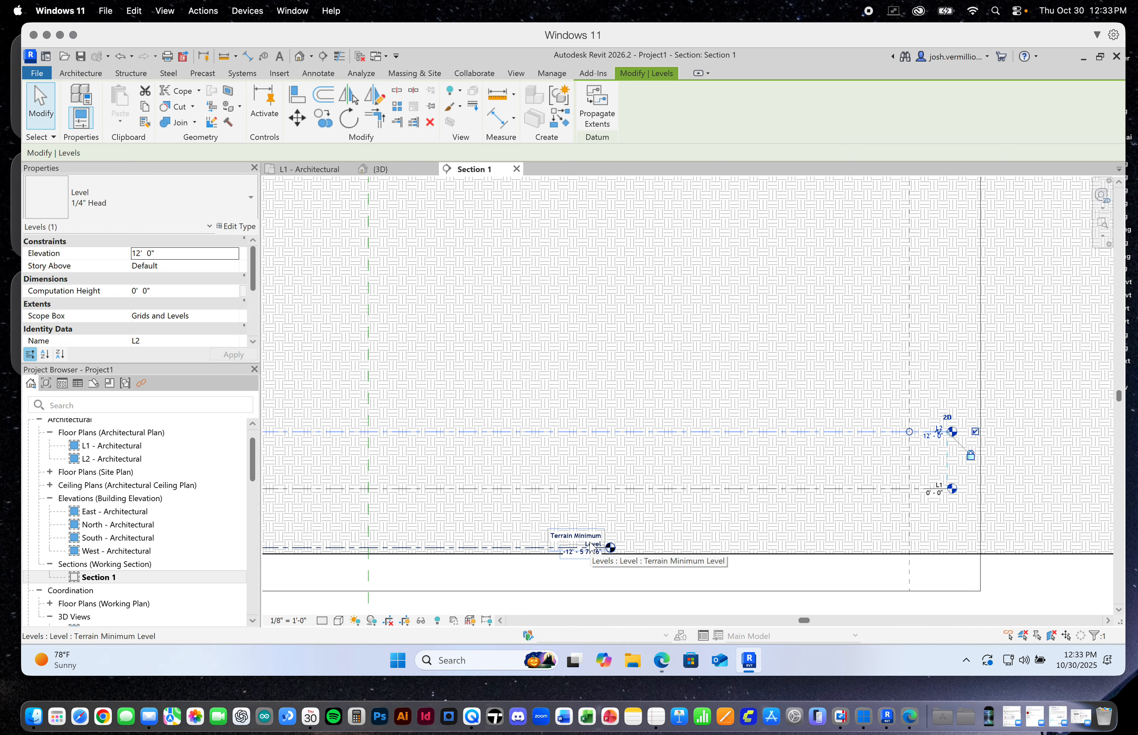
pyautogui.click(842, 493)
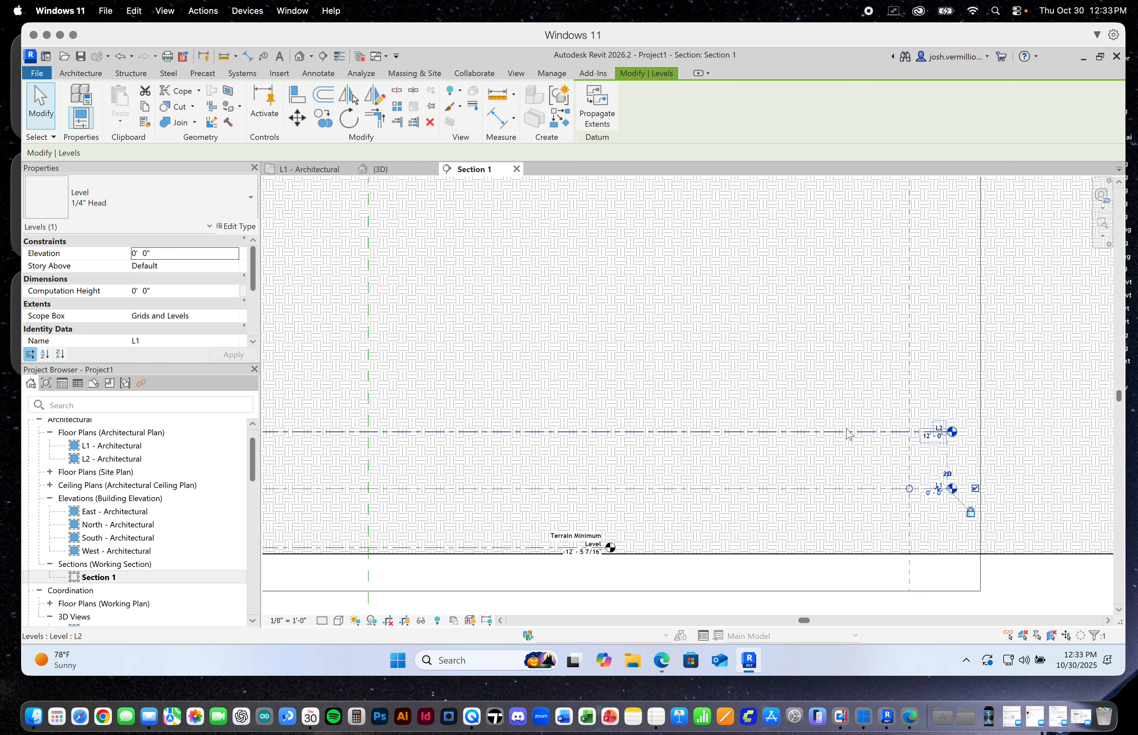
pyautogui.keyDown('ctrl'); pyautogui.click(847, 433); pyautogui.keyUp('ctrl')
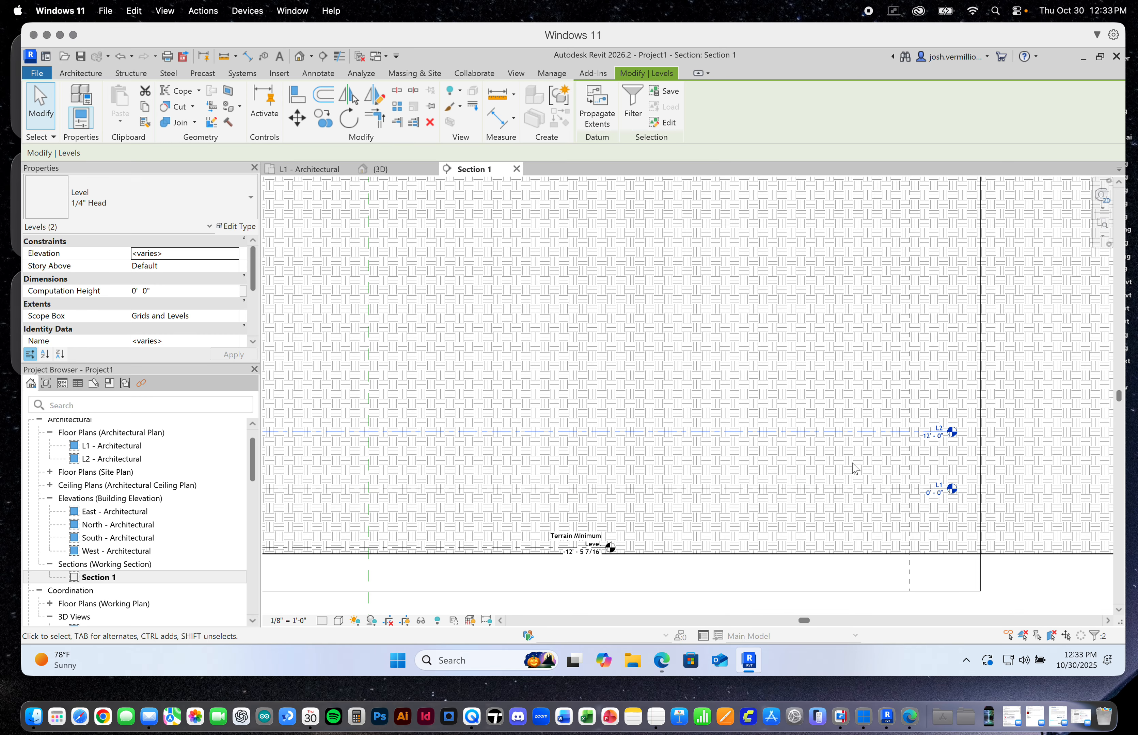
pyautogui.scroll(-8, 856, 471)
pyautogui.moveTo(839, 462); pyautogui.dragTo(545, 307)
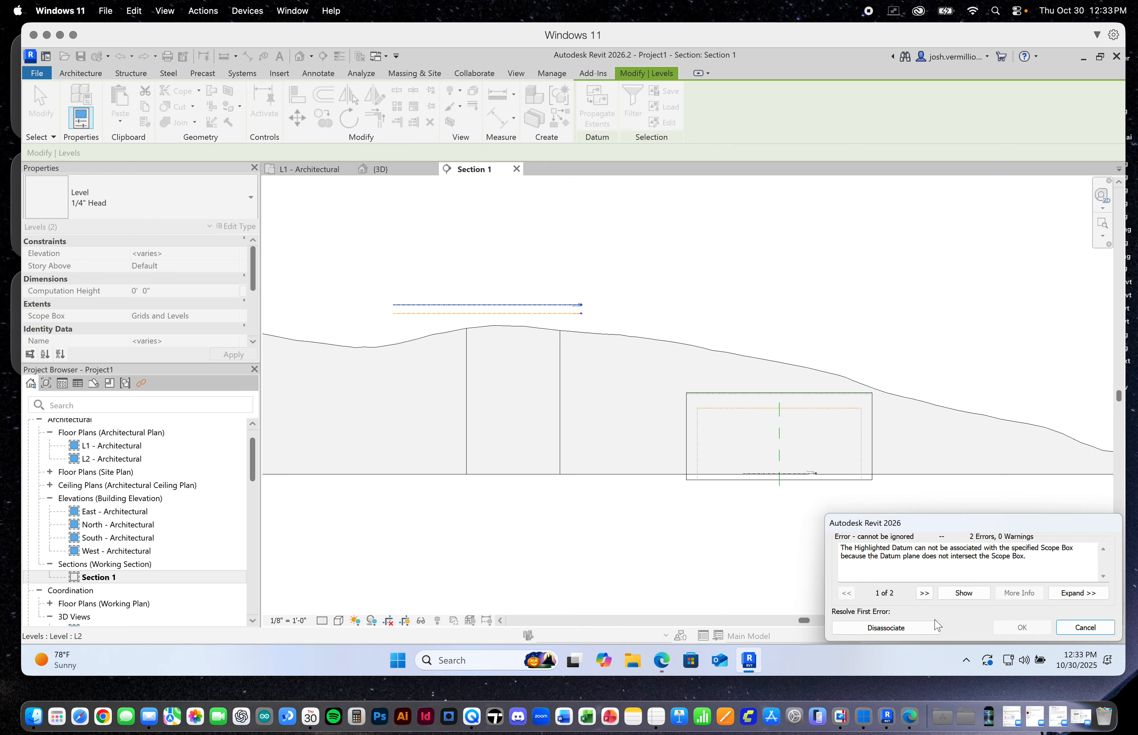
pyautogui.click(886, 628)
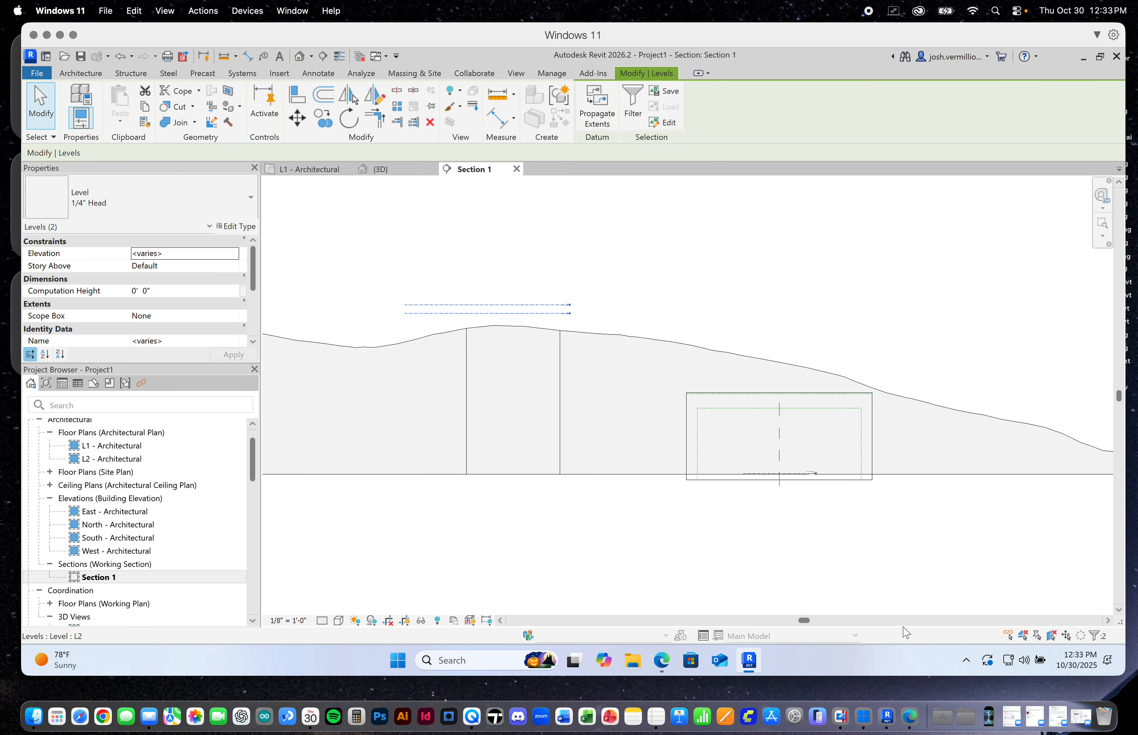
pyautogui.click(871, 287)
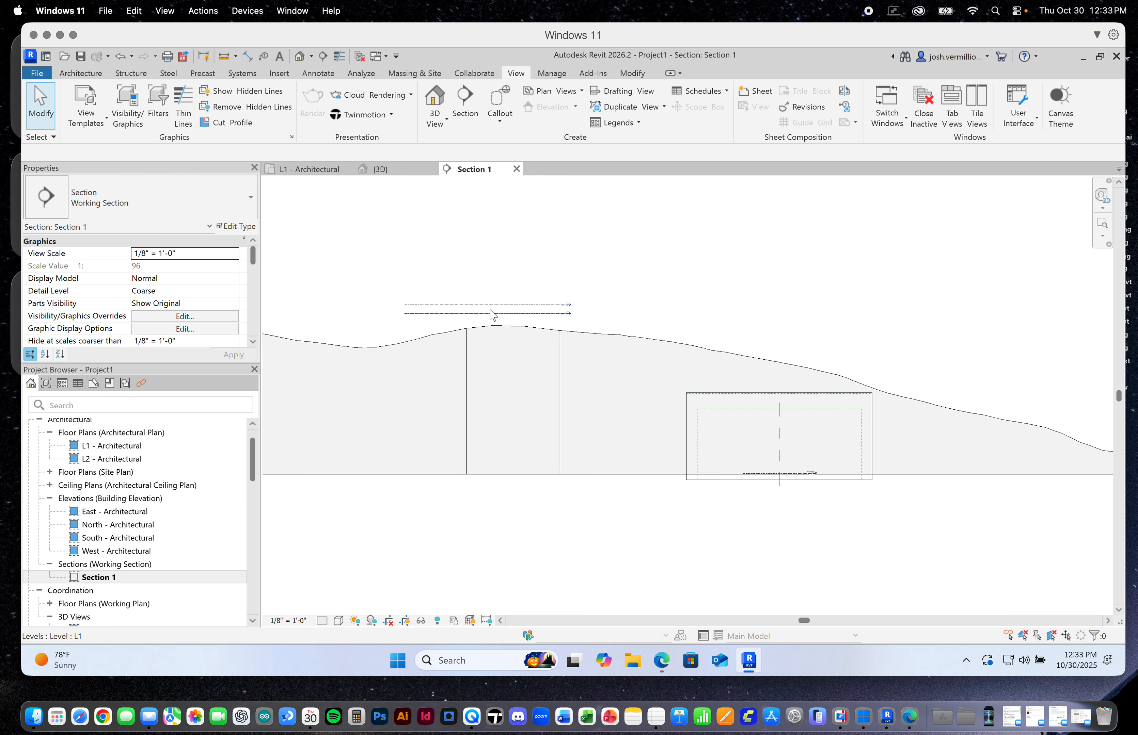
# Check the elevations of levels L1 and L2 against the terrain surface in Section 1
pyautogui.scroll(-2, 517, 314)
pyautogui.scroll(2, 544, 313)
pyautogui.scroll(-4, 704, 322)
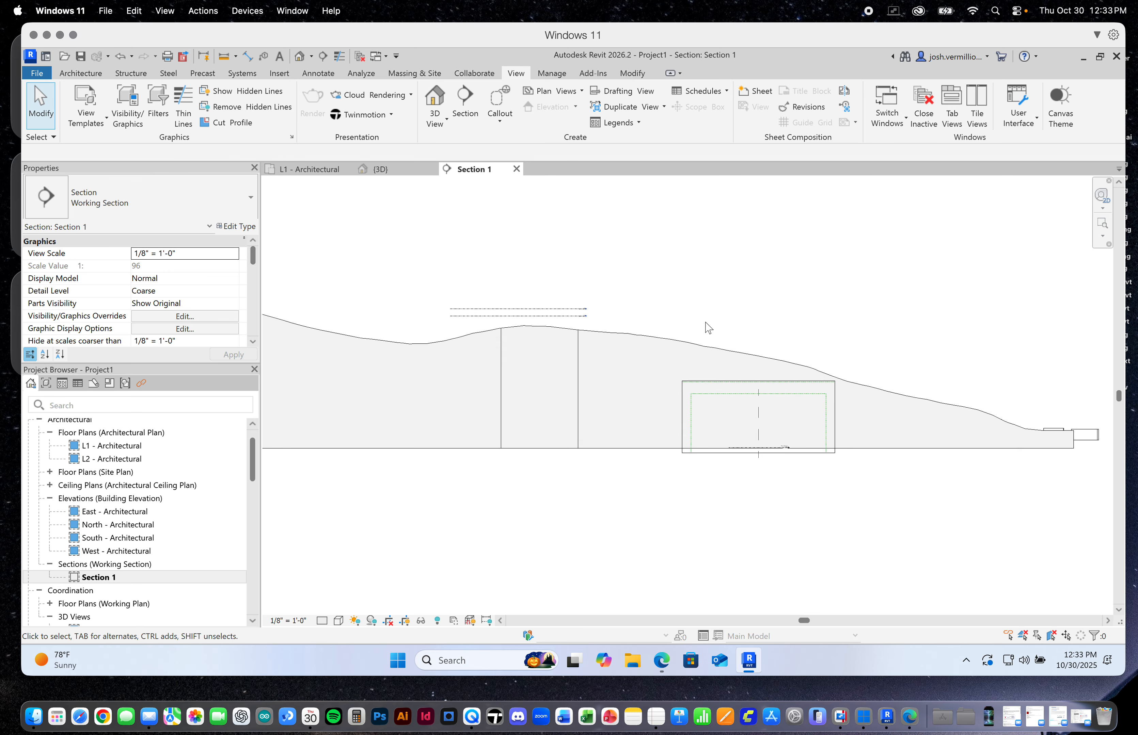
pyautogui.scroll(3, 606, 312)
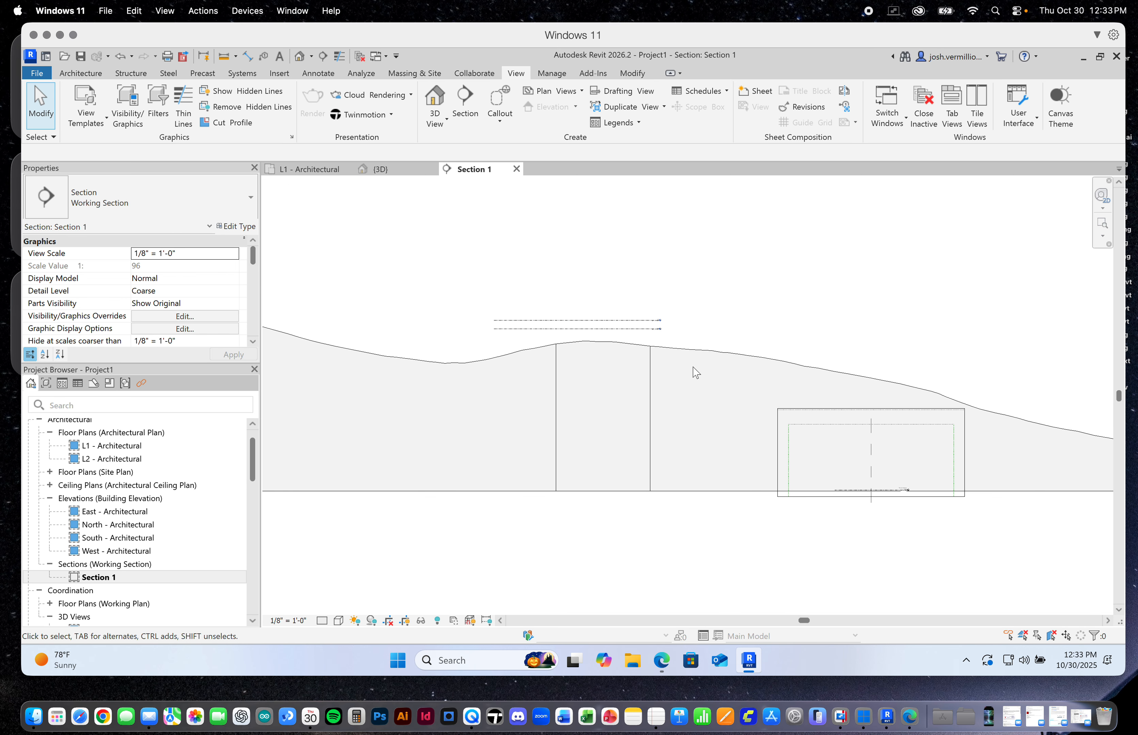
pyautogui.scroll(-3, 678, 344)
pyautogui.scroll(5, 674, 340)
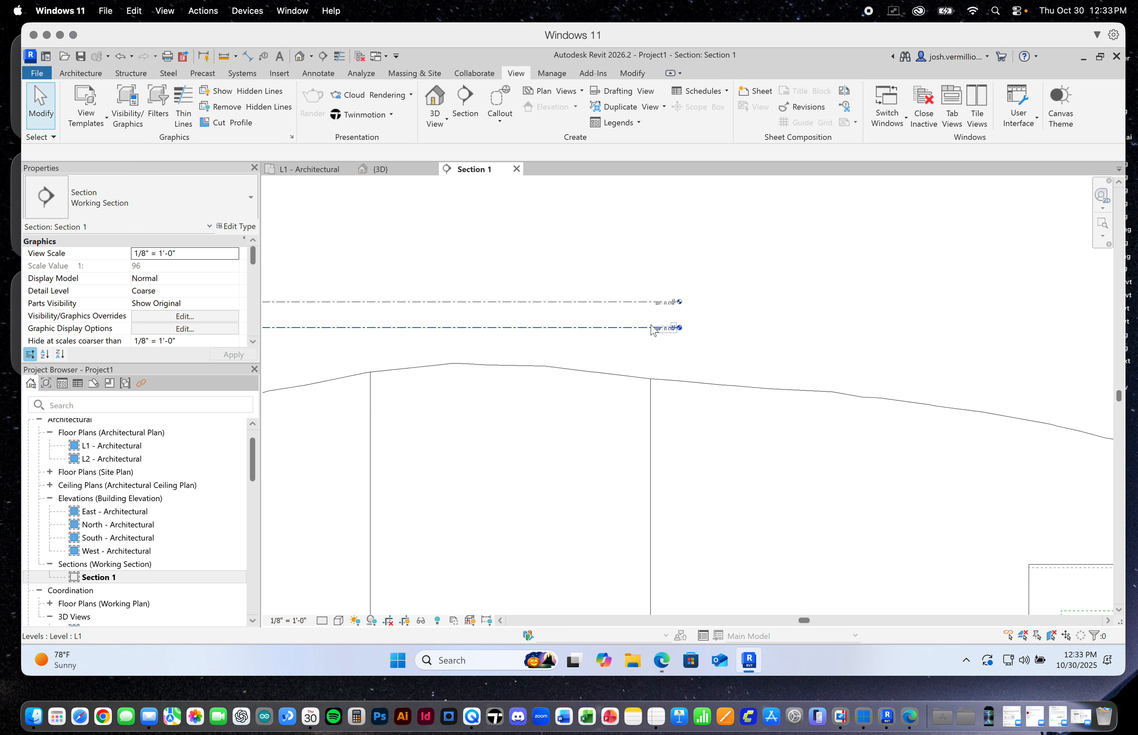
pyautogui.scroll(4, 665, 338)
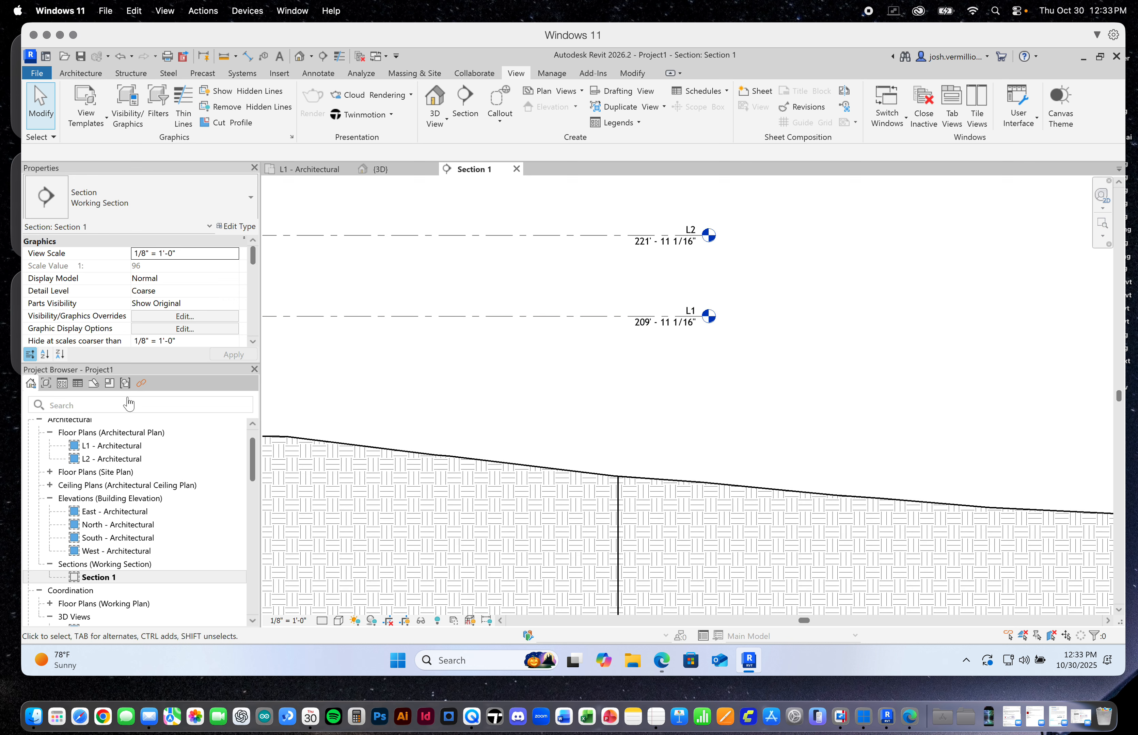
# Open the L1 - Architectural floor plan and inspect how much of the terrain it shows
pyautogui.click(93, 450)
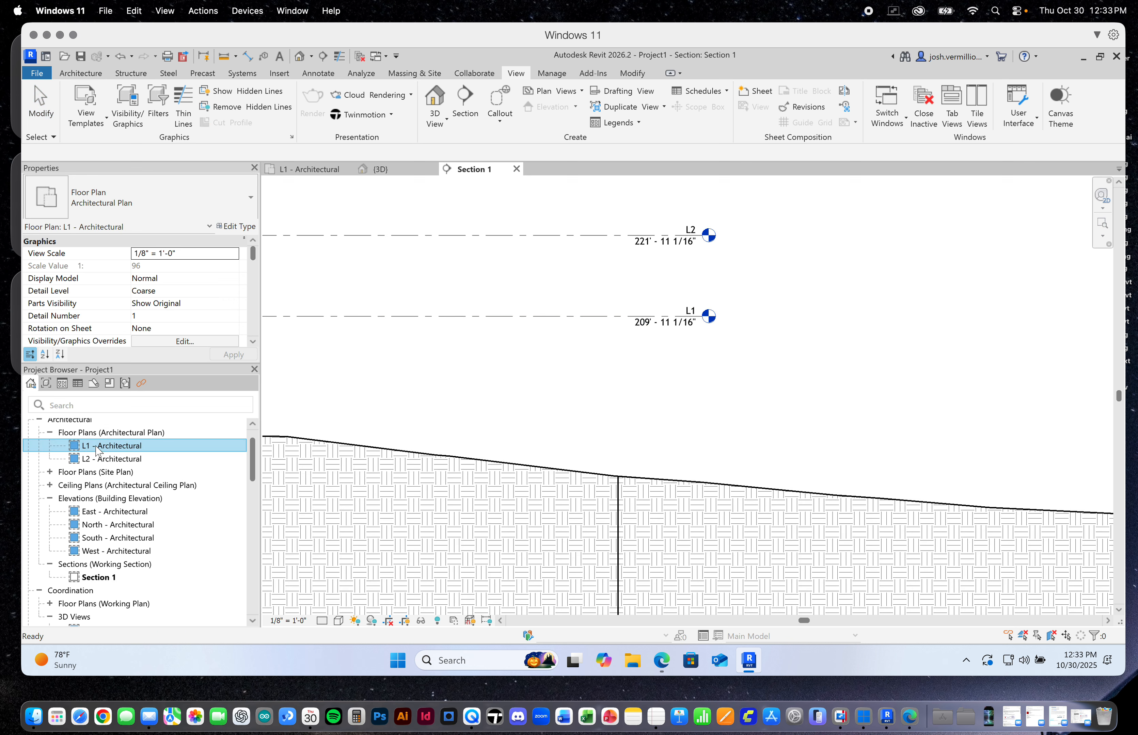
pyautogui.click(101, 459)
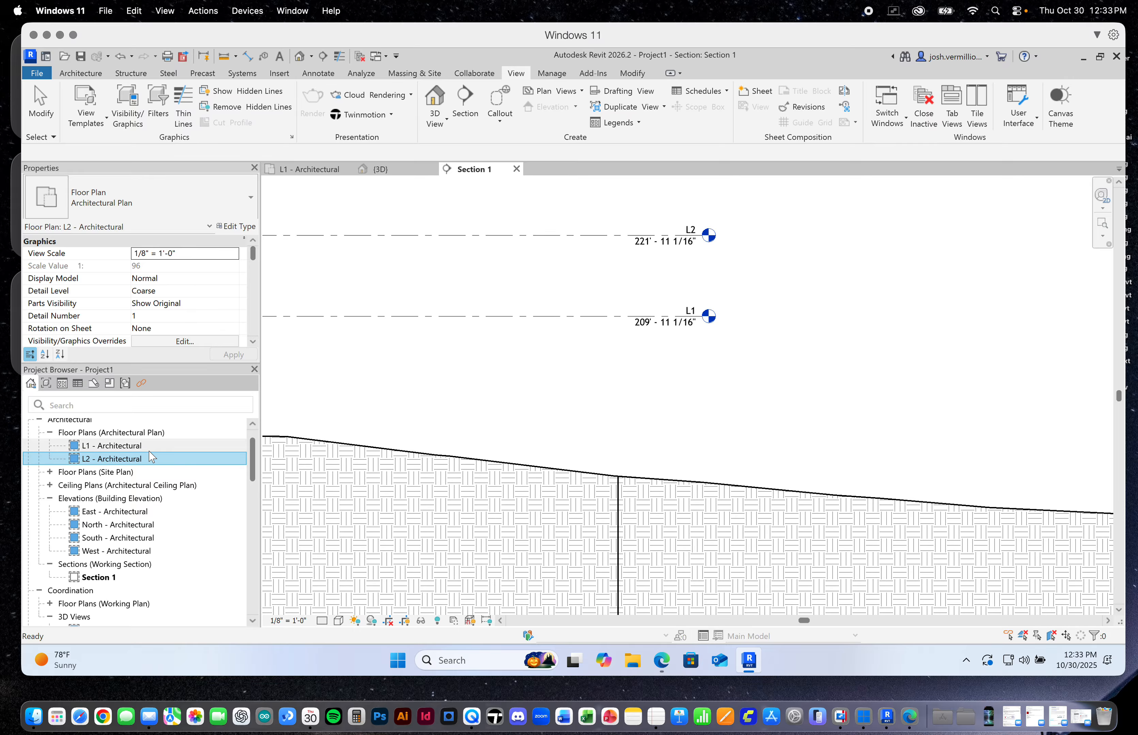
pyautogui.doubleClick(205, 445)
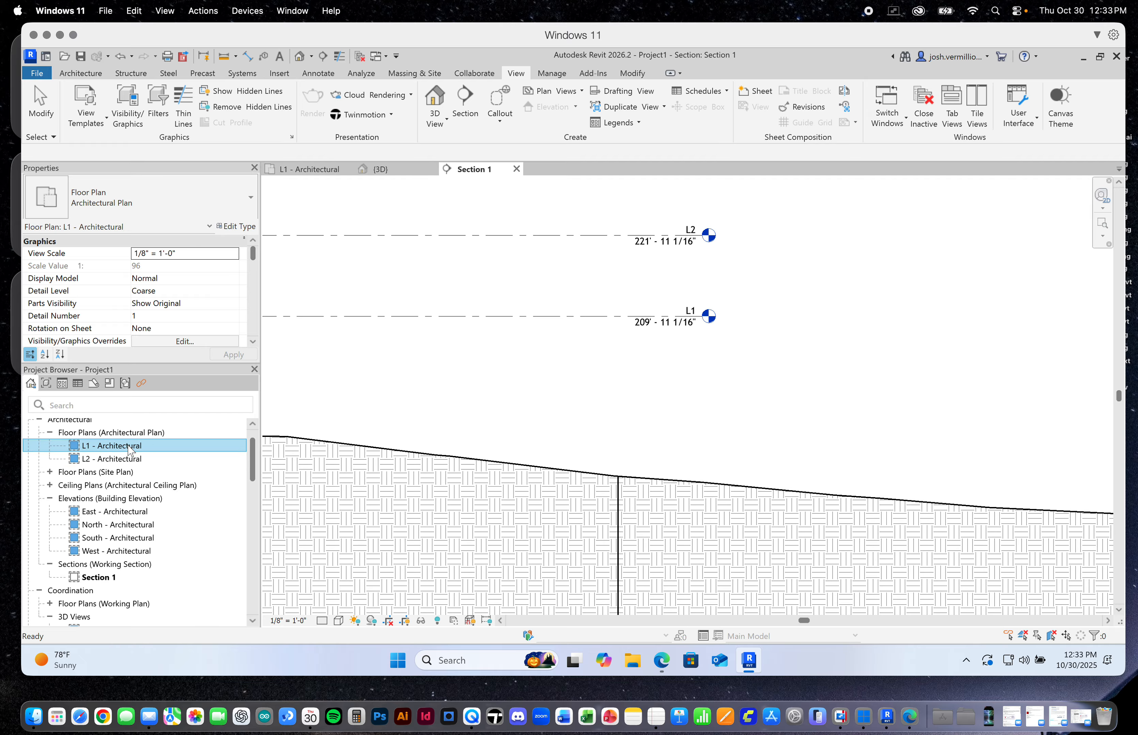
pyautogui.scroll(-5, 610, 398)
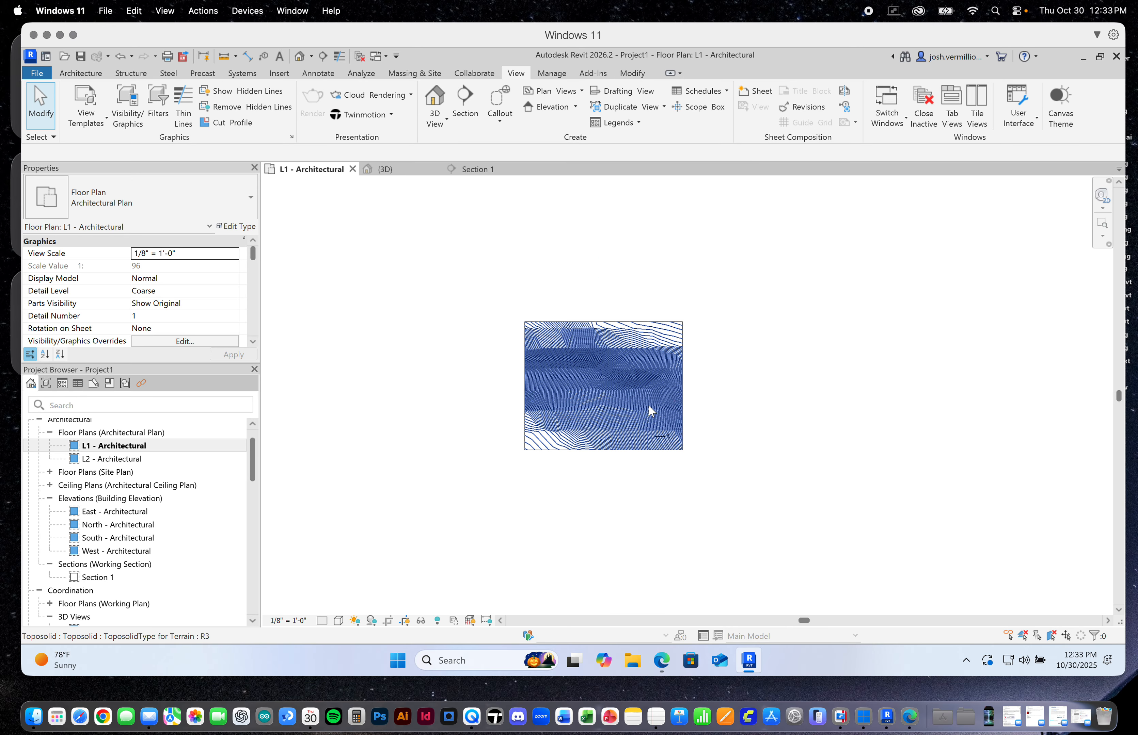
pyautogui.scroll(5, 635, 398)
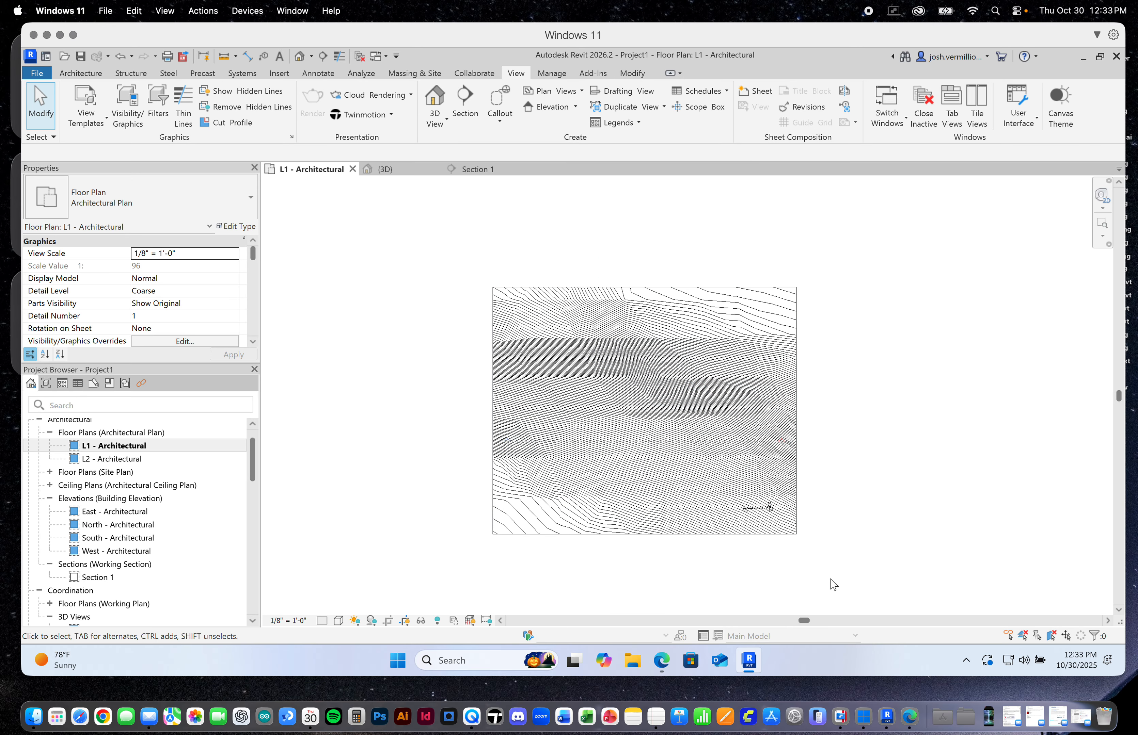
pyautogui.scroll(-10, 695, 414)
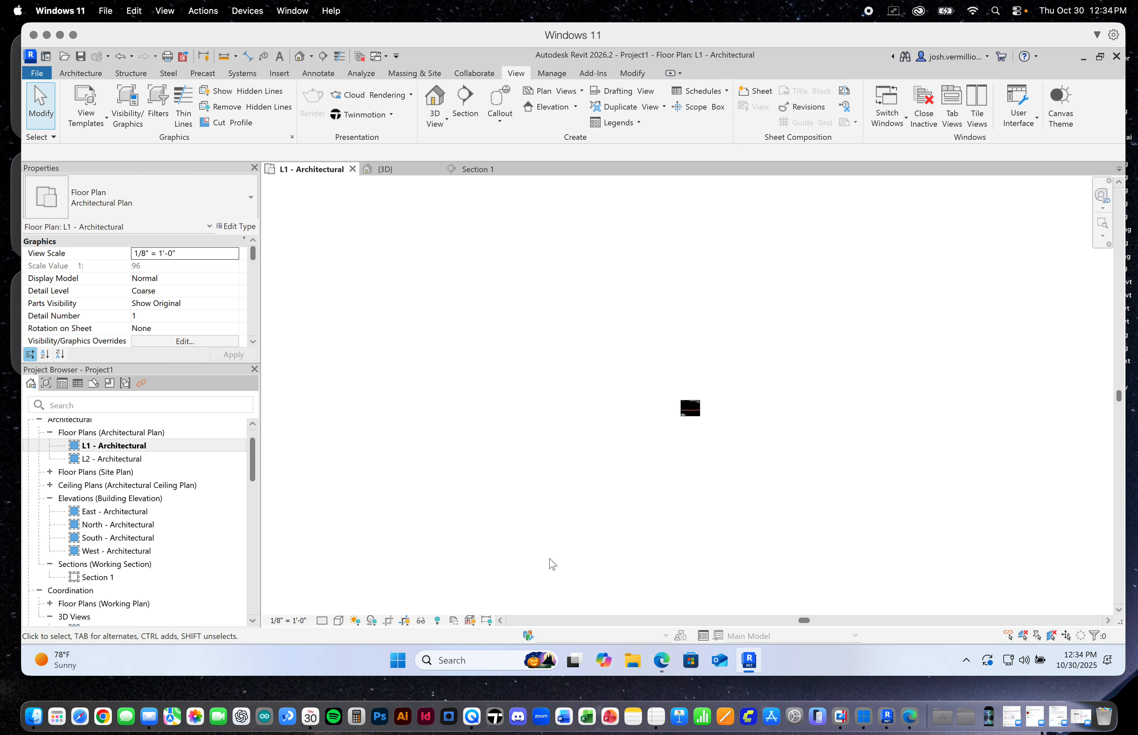
pyautogui.scroll(-3, 694, 414)
pyautogui.scroll(12, 693, 410)
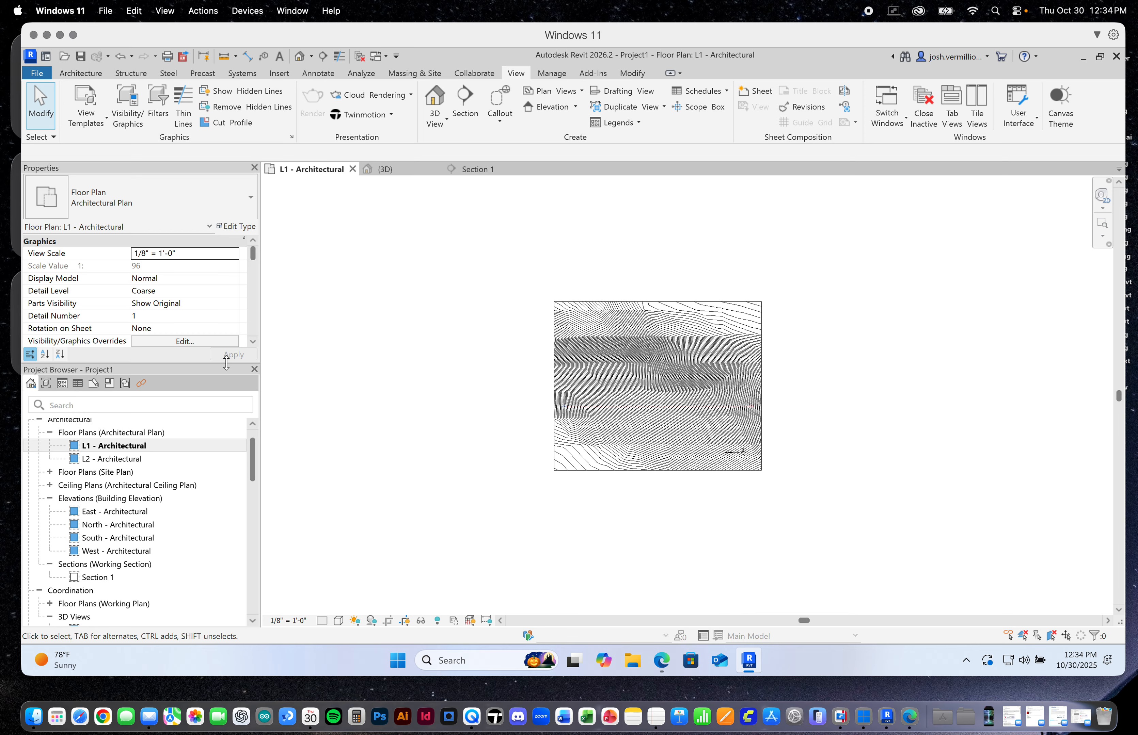
# Make more room for the view properties and turn off Crop Region Visible for the L1 - Architectural plan
pyautogui.moveTo(213, 365); pyautogui.dragTo(213, 436)
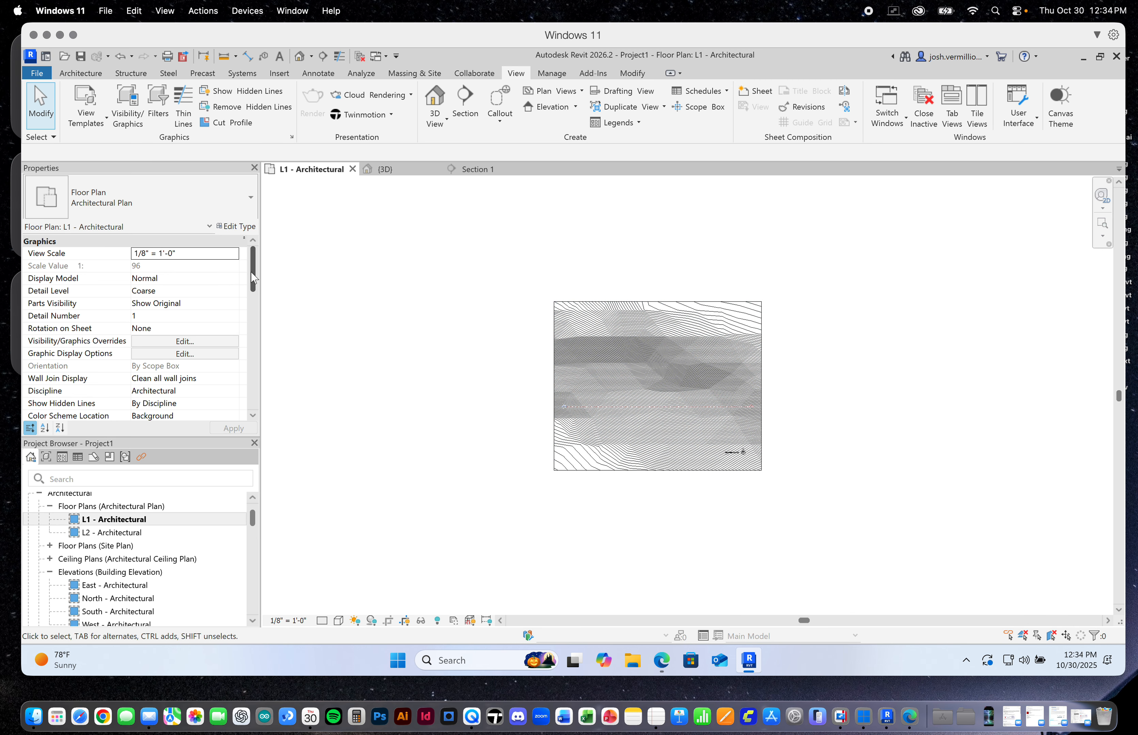
pyautogui.click(481, 271)
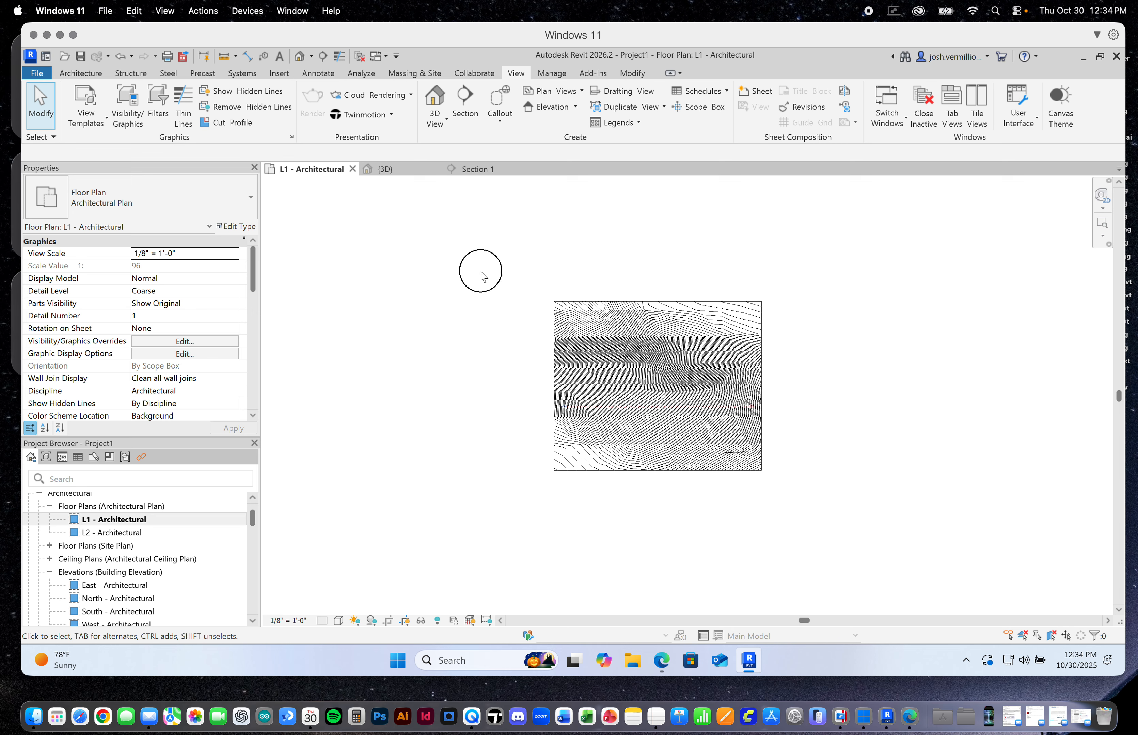
pyautogui.click(351, 264)
pyautogui.click(397, 287)
pyautogui.moveTo(248, 276); pyautogui.dragTo(250, 327)
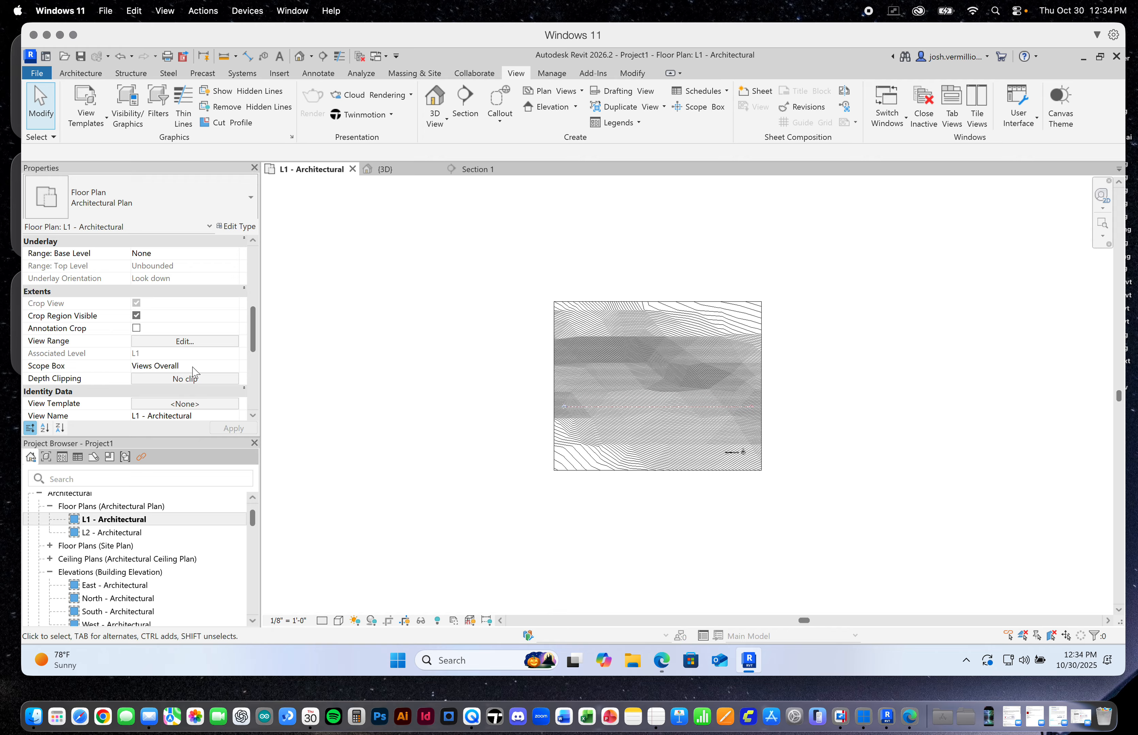
pyautogui.click(136, 317)
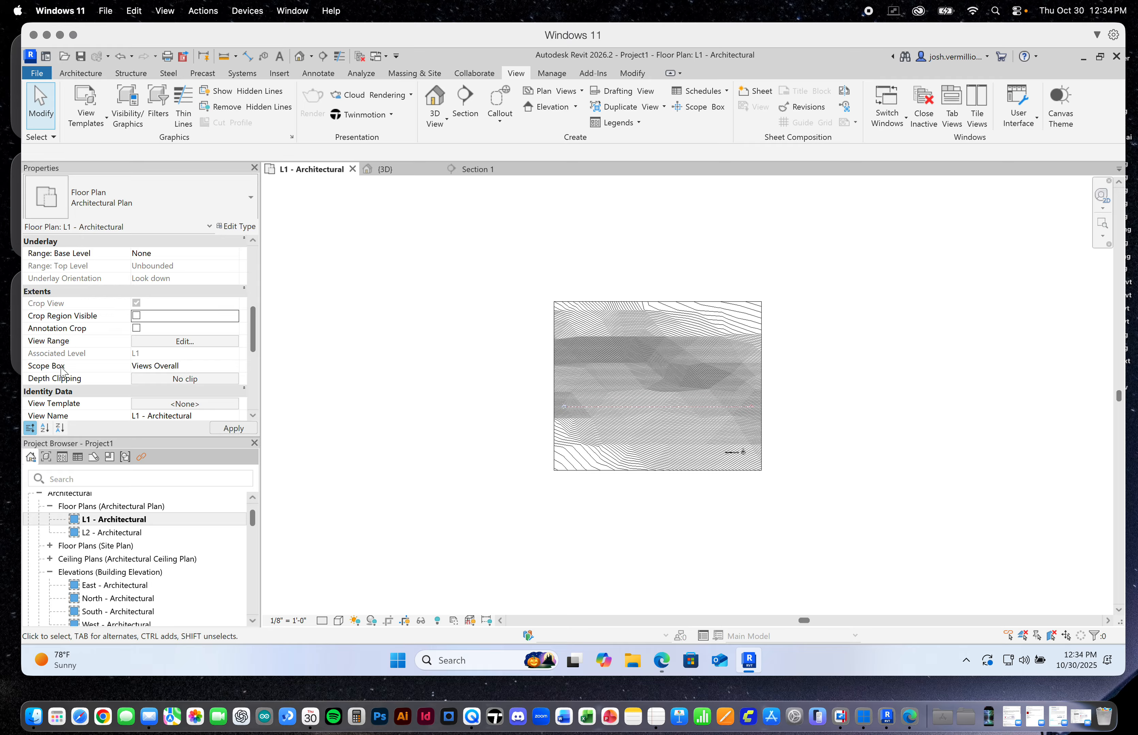
# Set the L1 plan's scope box to None, turn off Crop View and apply the changes
pyautogui.click(158, 366)
pyautogui.click(234, 367)
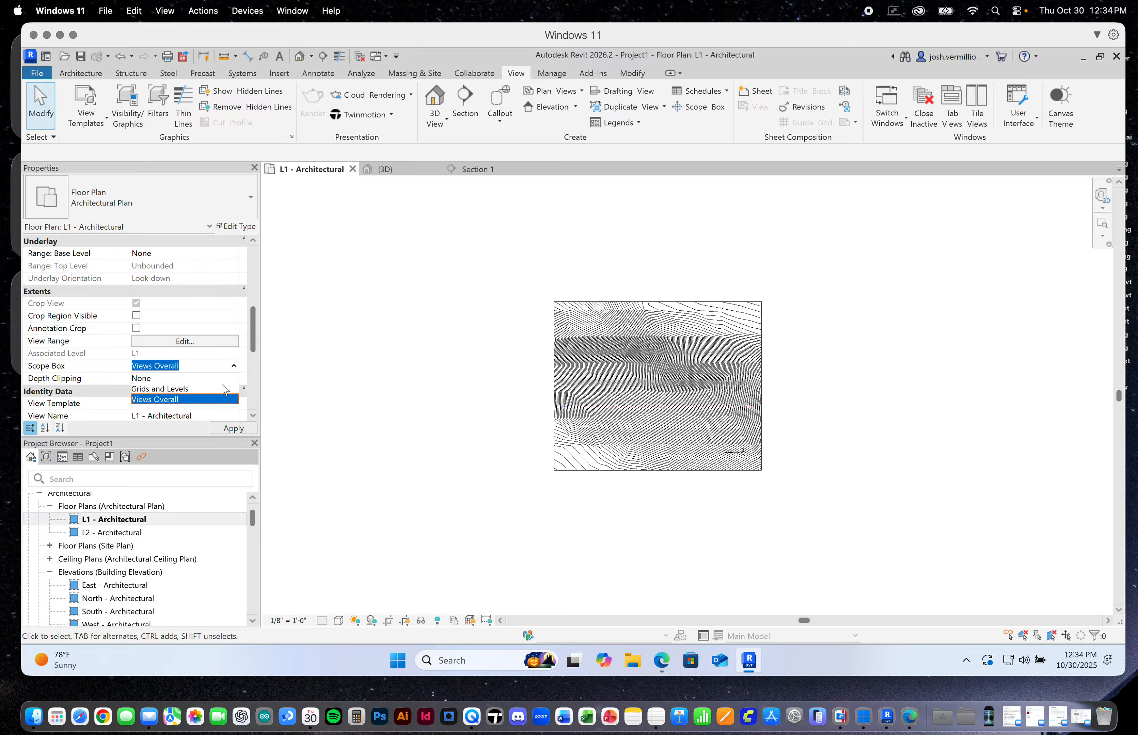
pyautogui.click(234, 367)
pyautogui.click(234, 367)
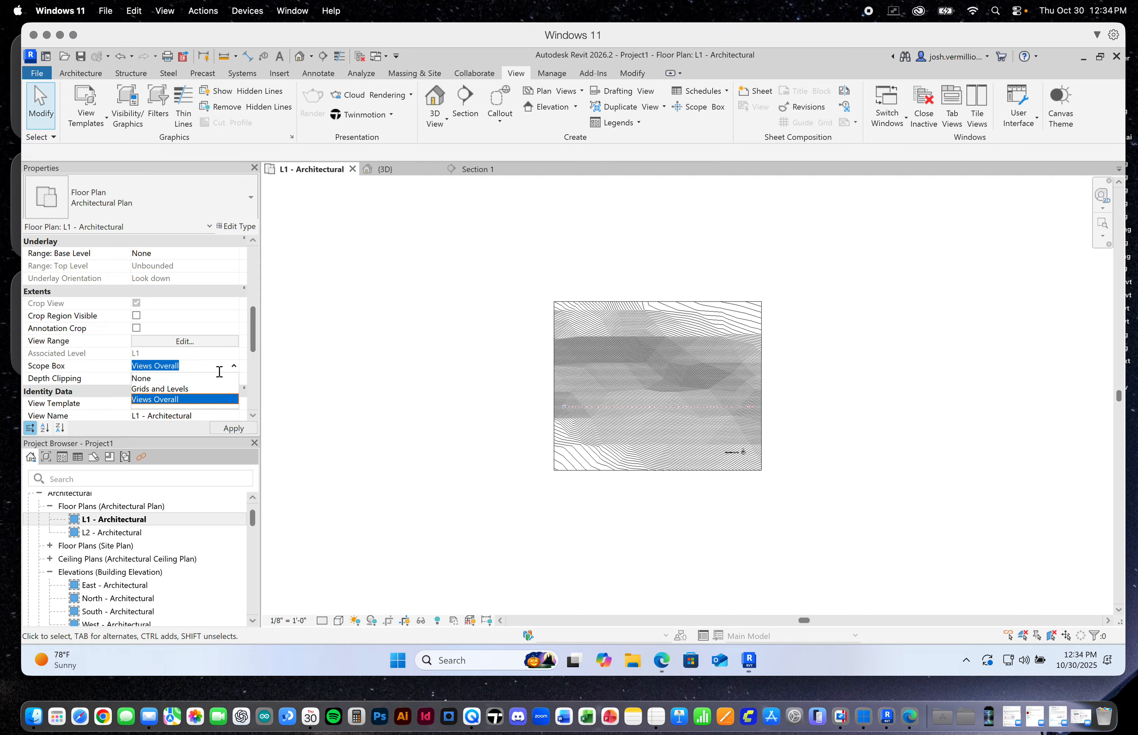
pyautogui.click(143, 379)
pyautogui.click(136, 304)
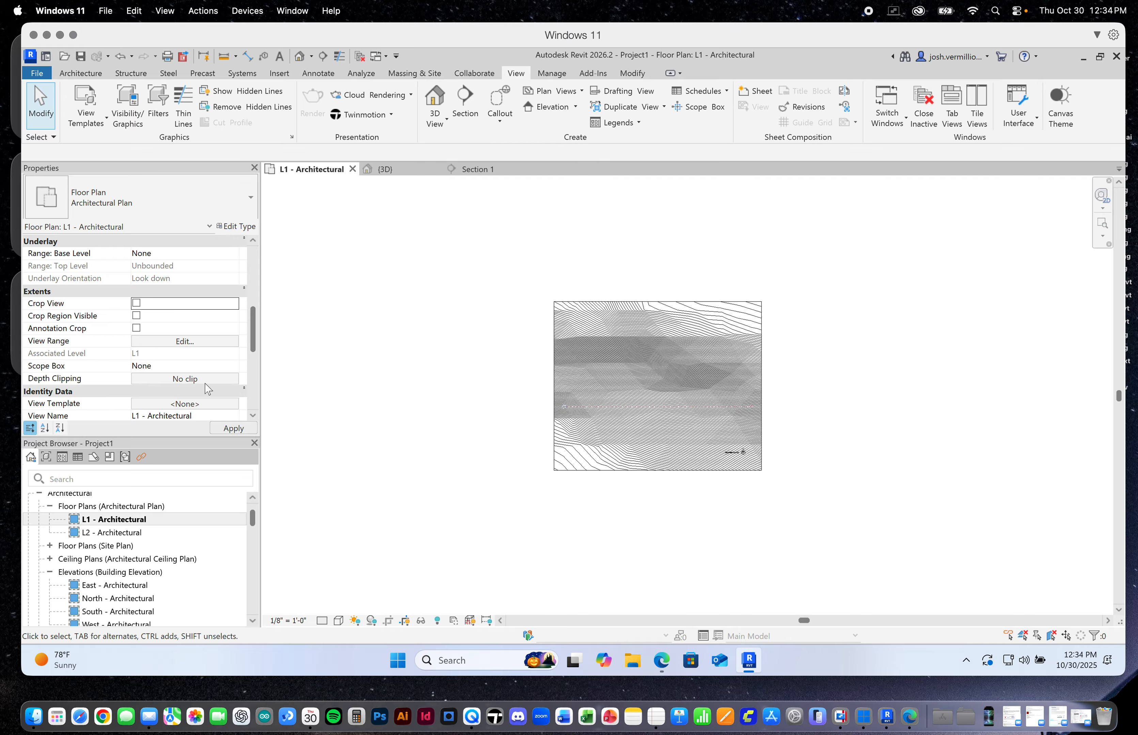
pyautogui.click(233, 428)
# Examine the site boundary, roads and building footprints on the terrain in the uncropped L1 plan
pyautogui.scroll(-8, 509, 379)
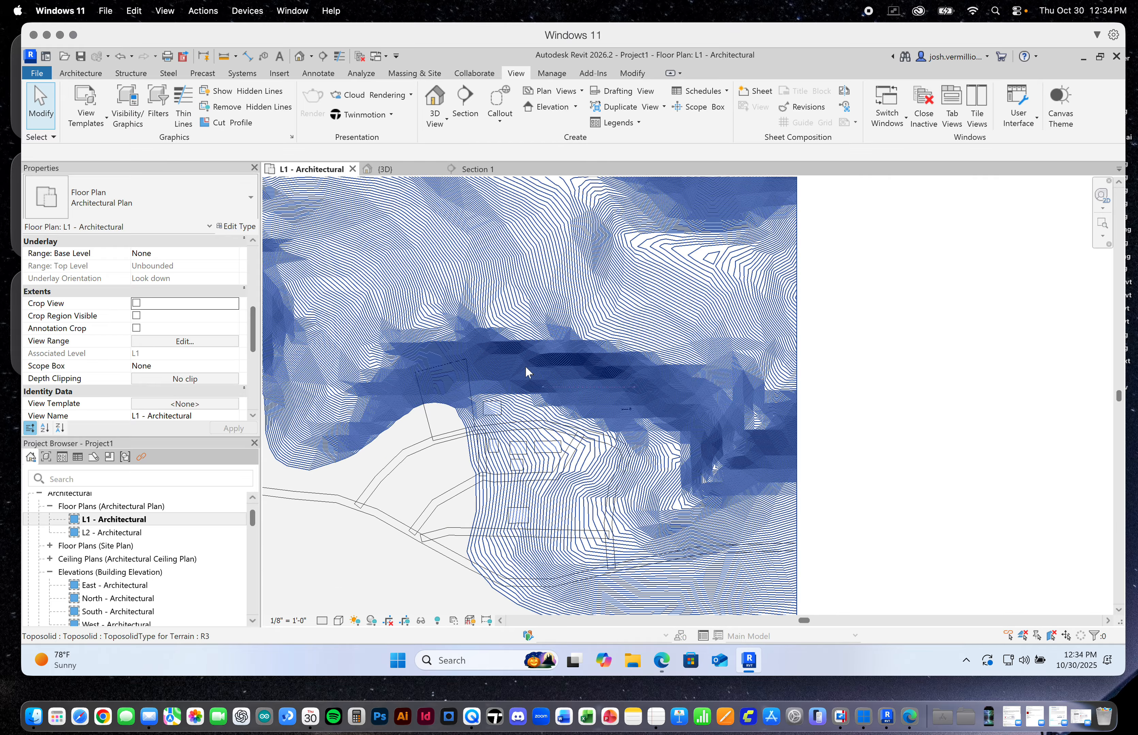
pyautogui.scroll(6, 547, 375)
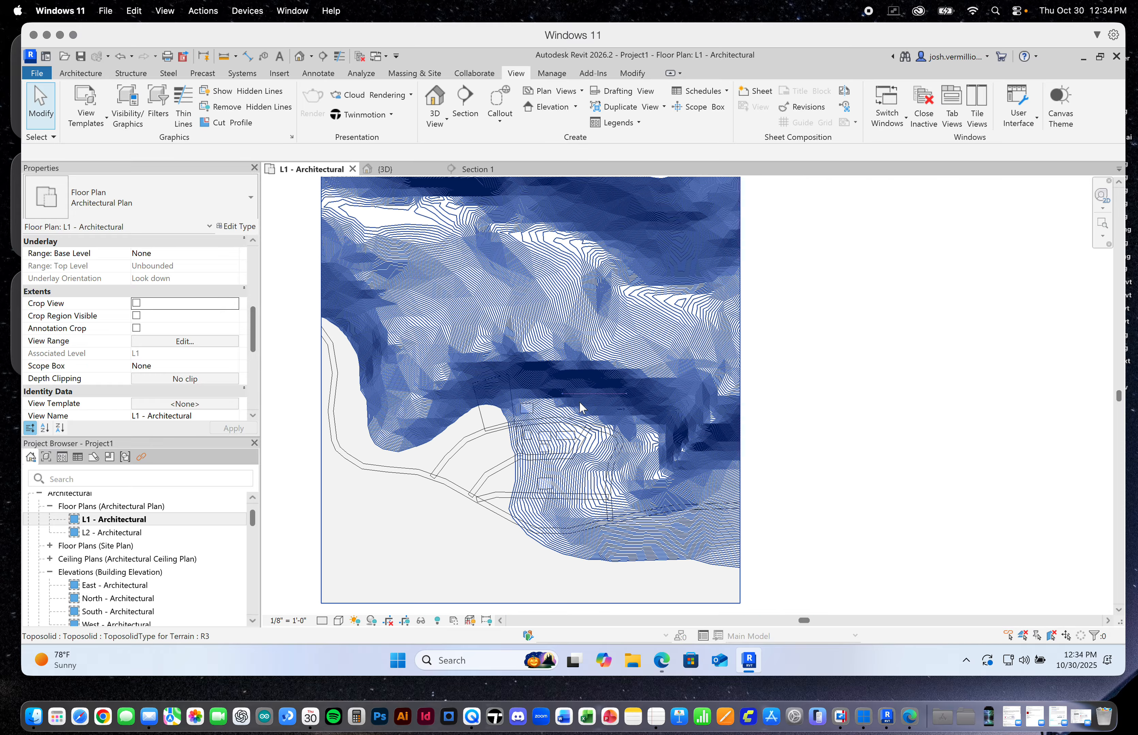
pyautogui.scroll(4, 493, 414)
pyautogui.scroll(1, 493, 414)
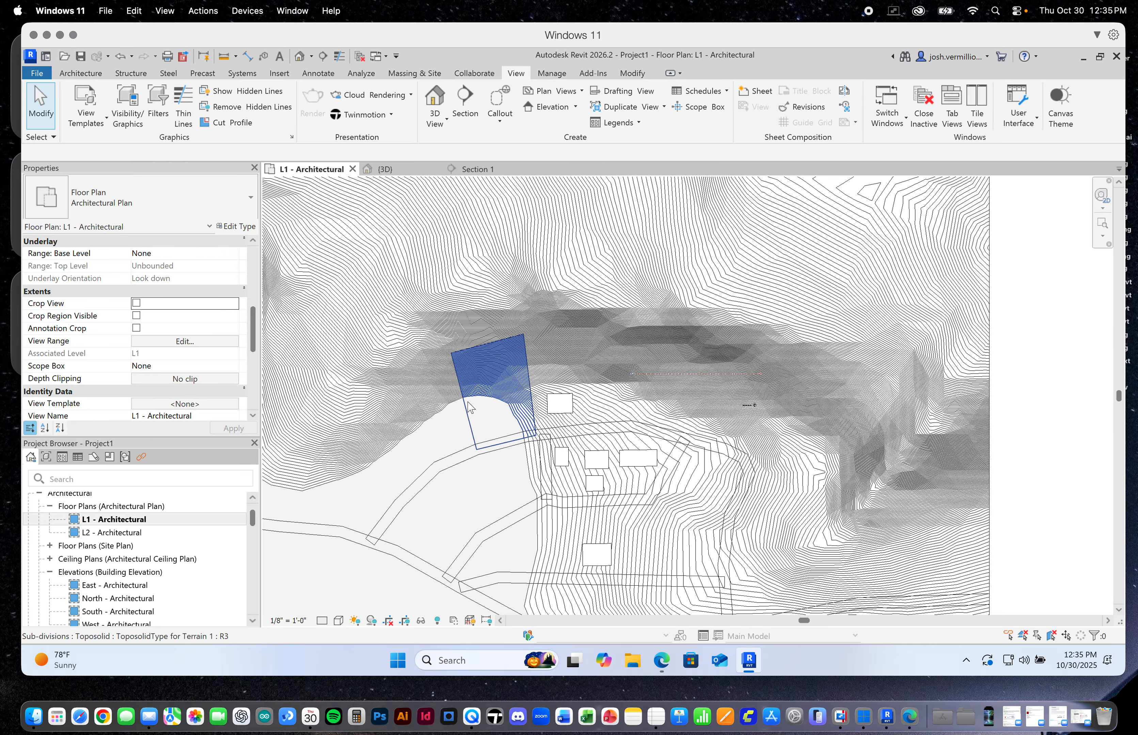
pyautogui.scroll(-1, 493, 390)
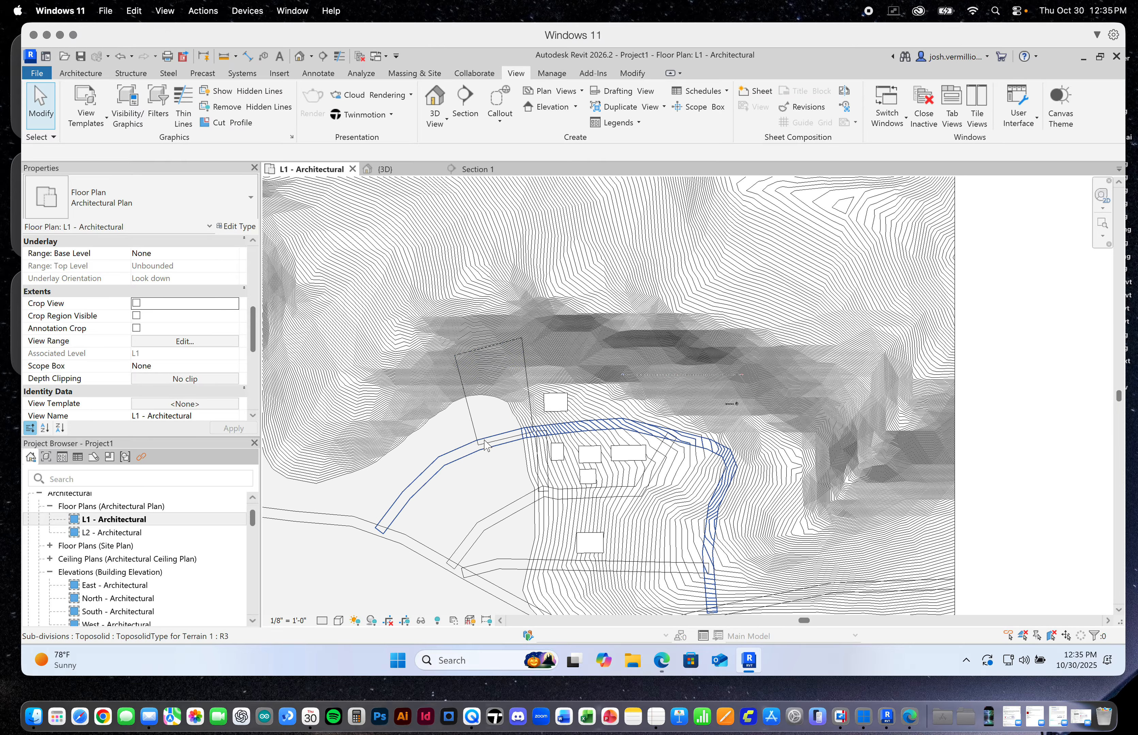
pyautogui.scroll(3, 426, 447)
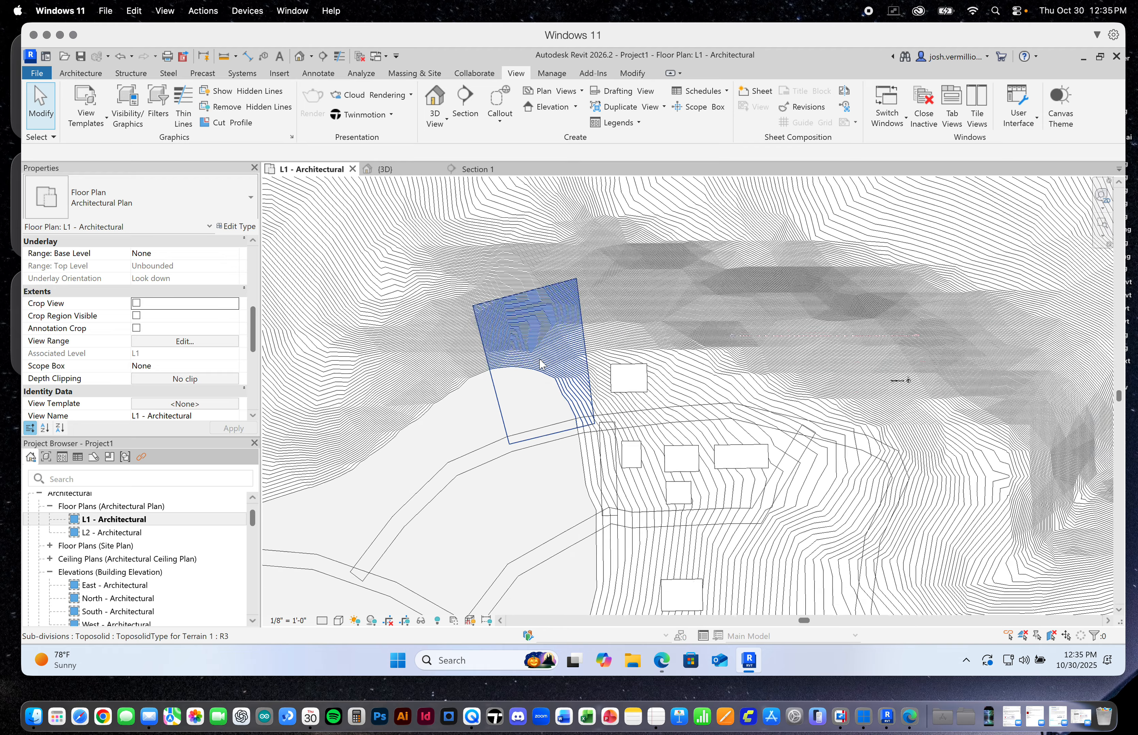
# Open the L2 - Architectural floor plan and turn off Crop Region Visible
pyautogui.scroll(-5, 540, 364)
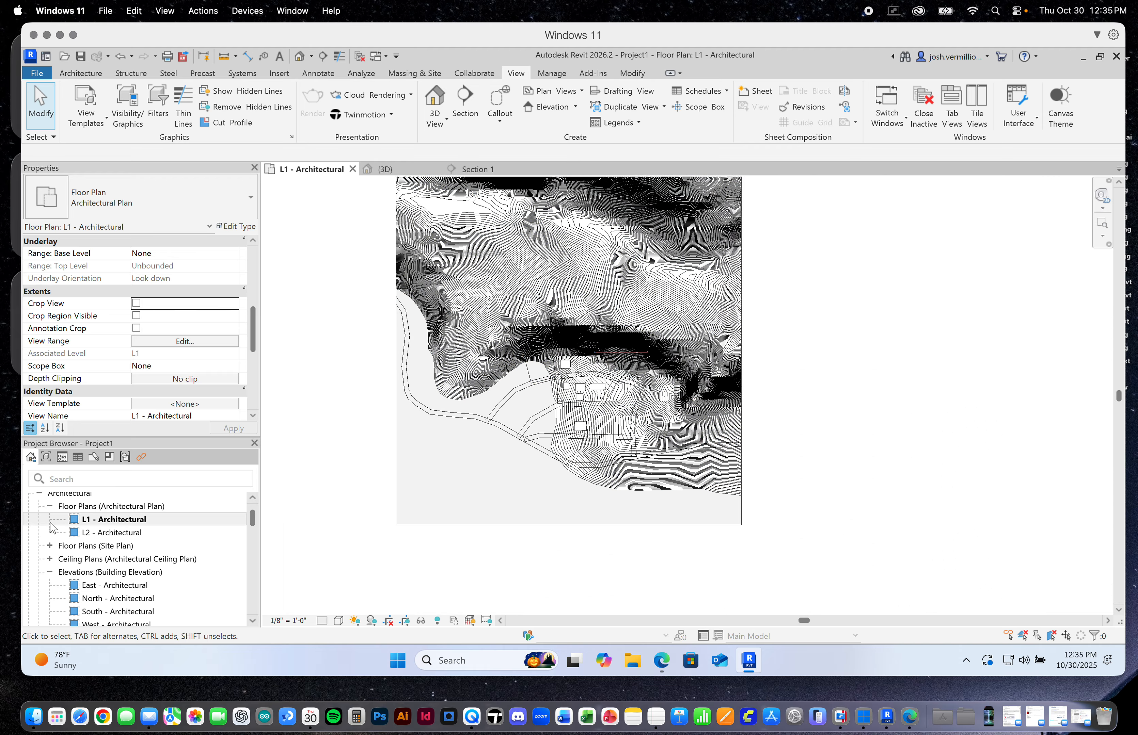
pyautogui.doubleClick(124, 534)
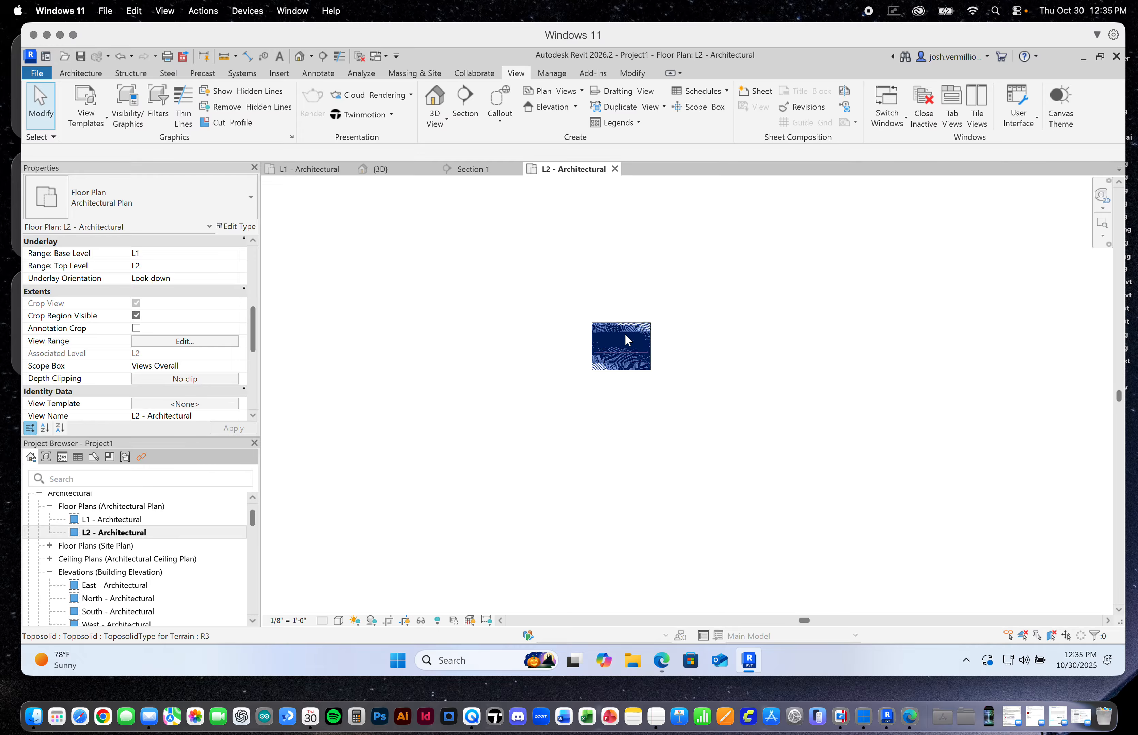
pyautogui.scroll(5, 593, 339)
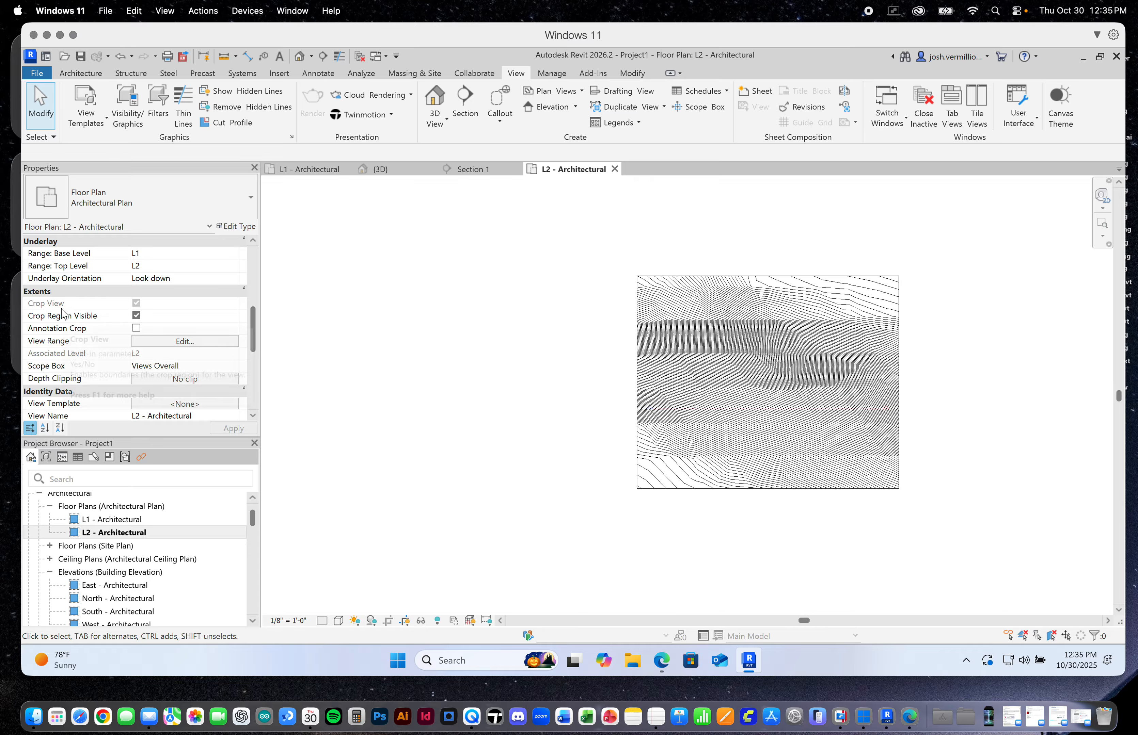
pyautogui.click(137, 316)
# Set the L2 plan's scope box to None, turn off Crop View and apply the changes
pyautogui.click(189, 369)
pyautogui.click(203, 368)
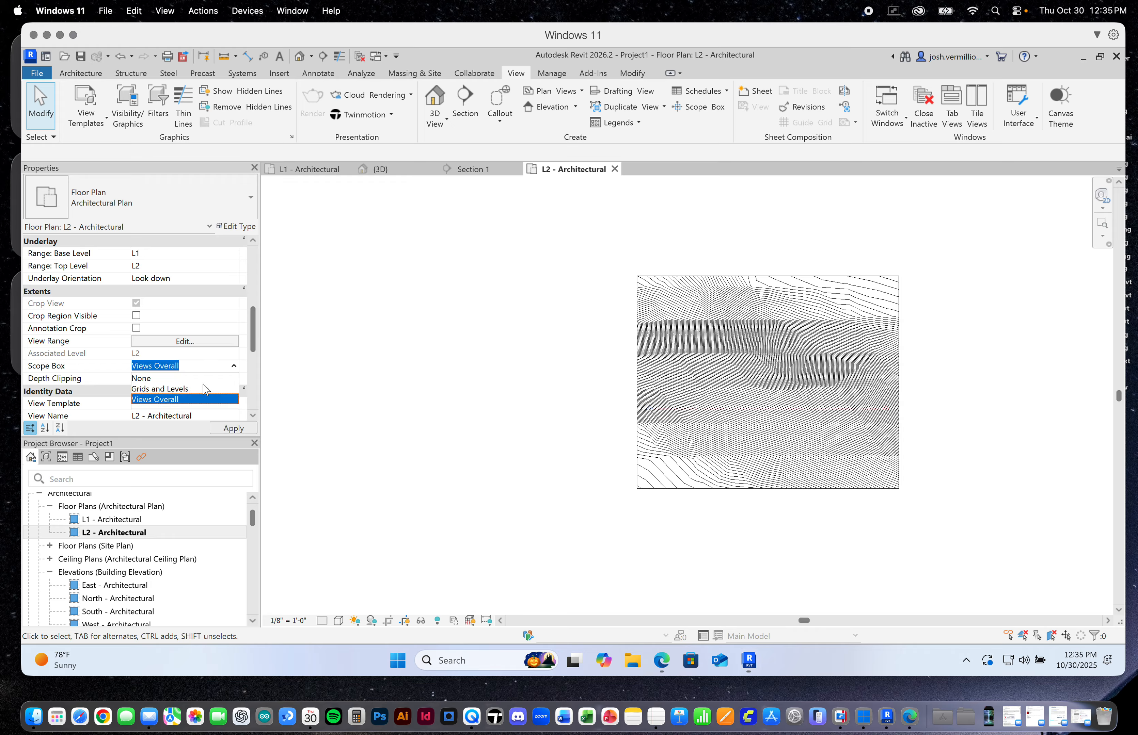
pyautogui.click(144, 379)
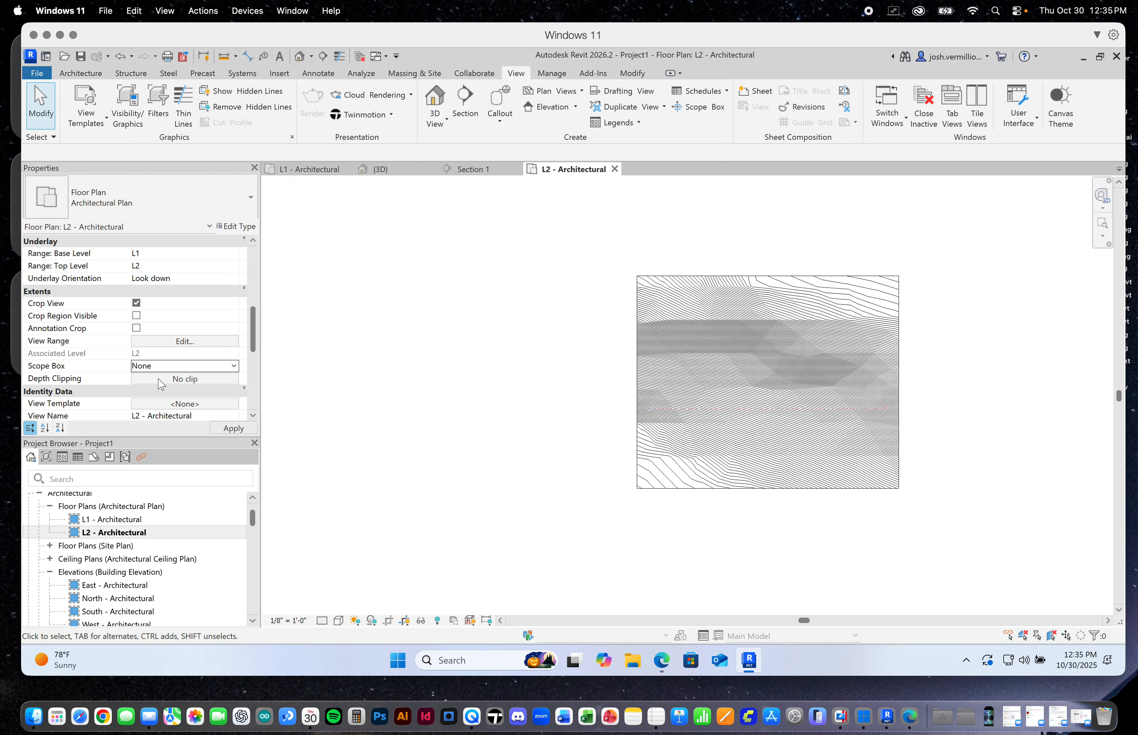
pyautogui.click(136, 303)
pyautogui.click(228, 428)
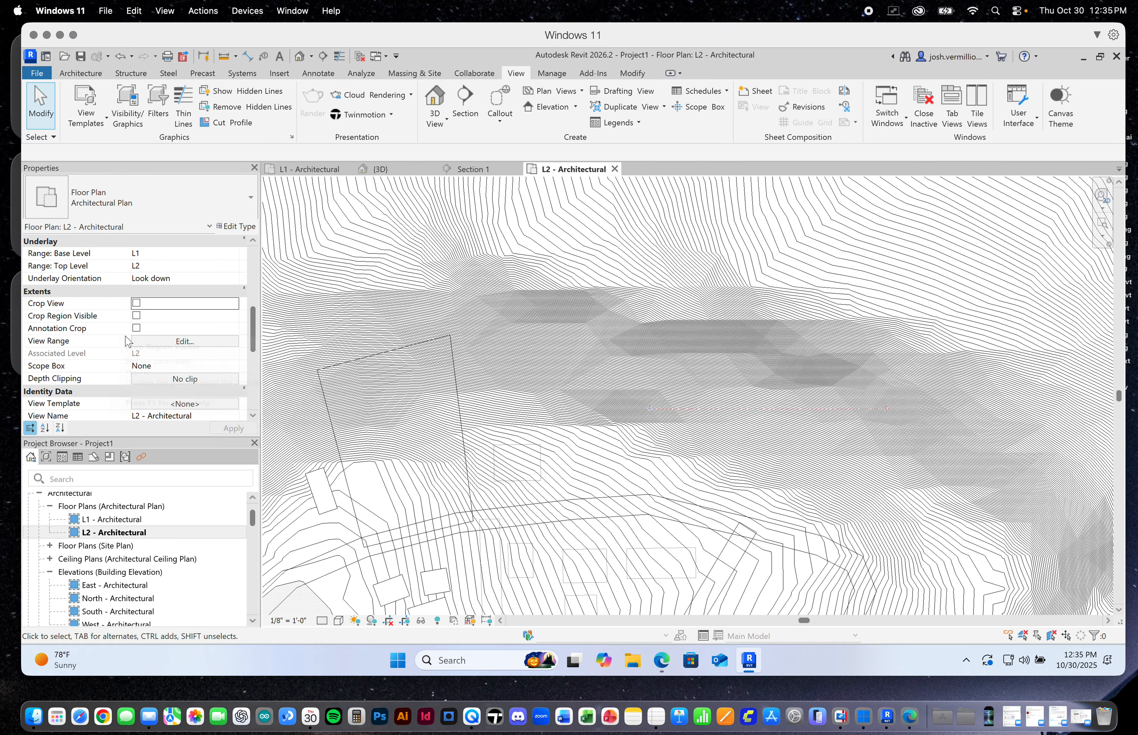
# Examine the terrain in the uncropped L2 plan, then look over the 3D view and its graphics and extents properties
pyautogui.scroll(-7, 458, 418)
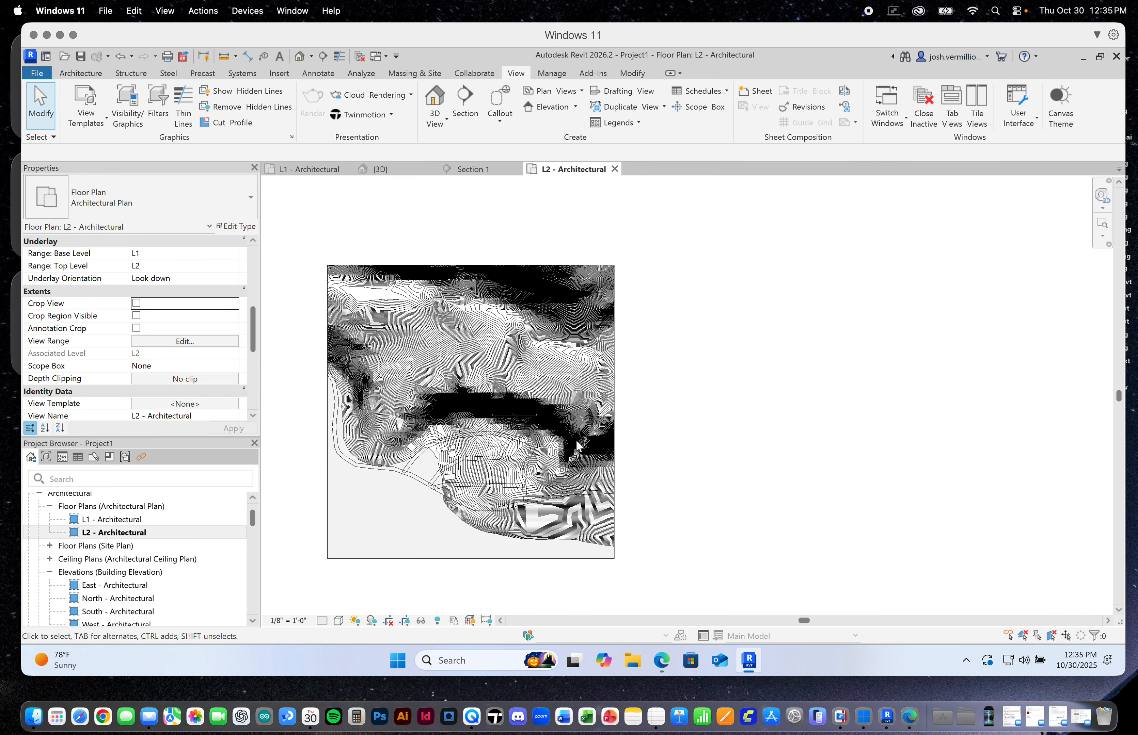
pyautogui.scroll(2, 438, 472)
pyautogui.scroll(2, 436, 467)
pyautogui.scroll(-1, 478, 427)
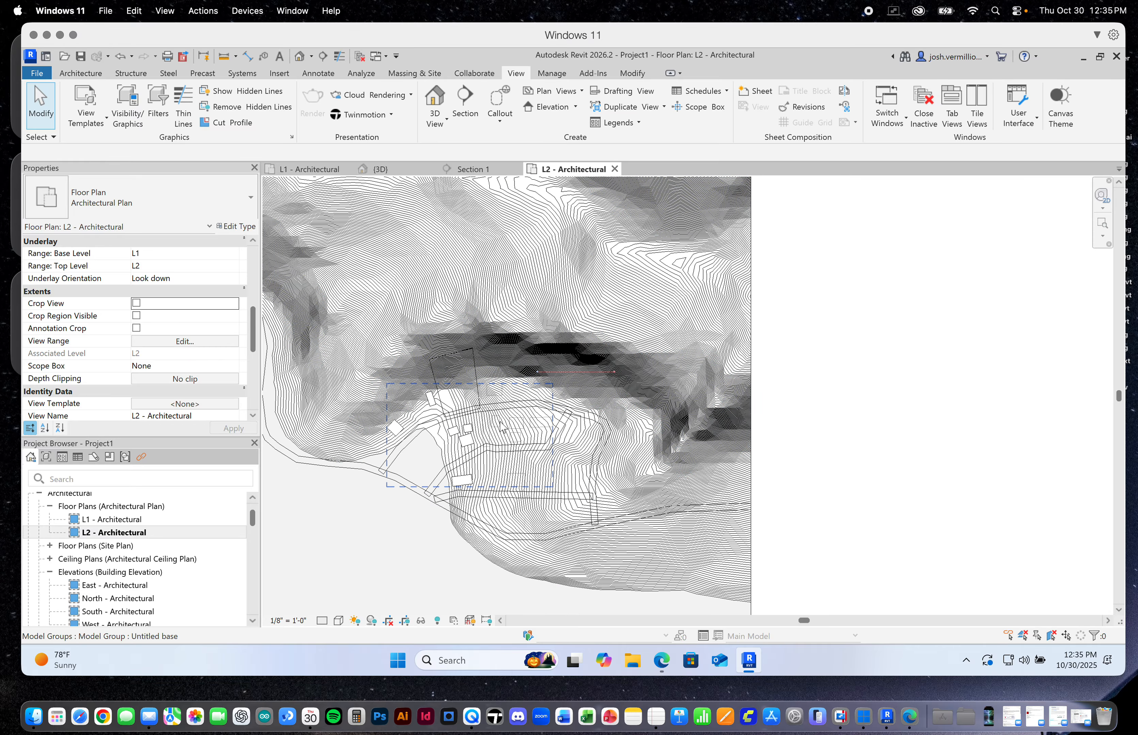
pyautogui.scroll(-1, 818, 435)
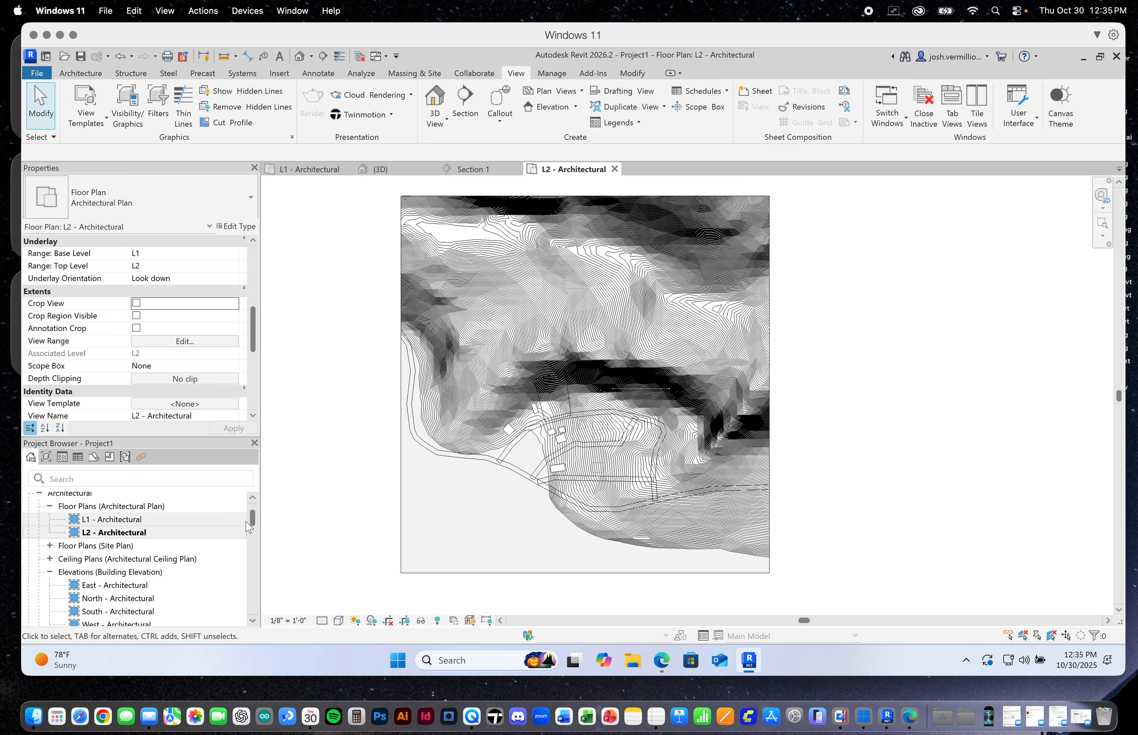
pyautogui.moveTo(252, 519)
pyautogui.mouseDown()
pyautogui.moveTo(253, 531)
pyautogui.moveTo(252, 514)
pyautogui.mouseUp()
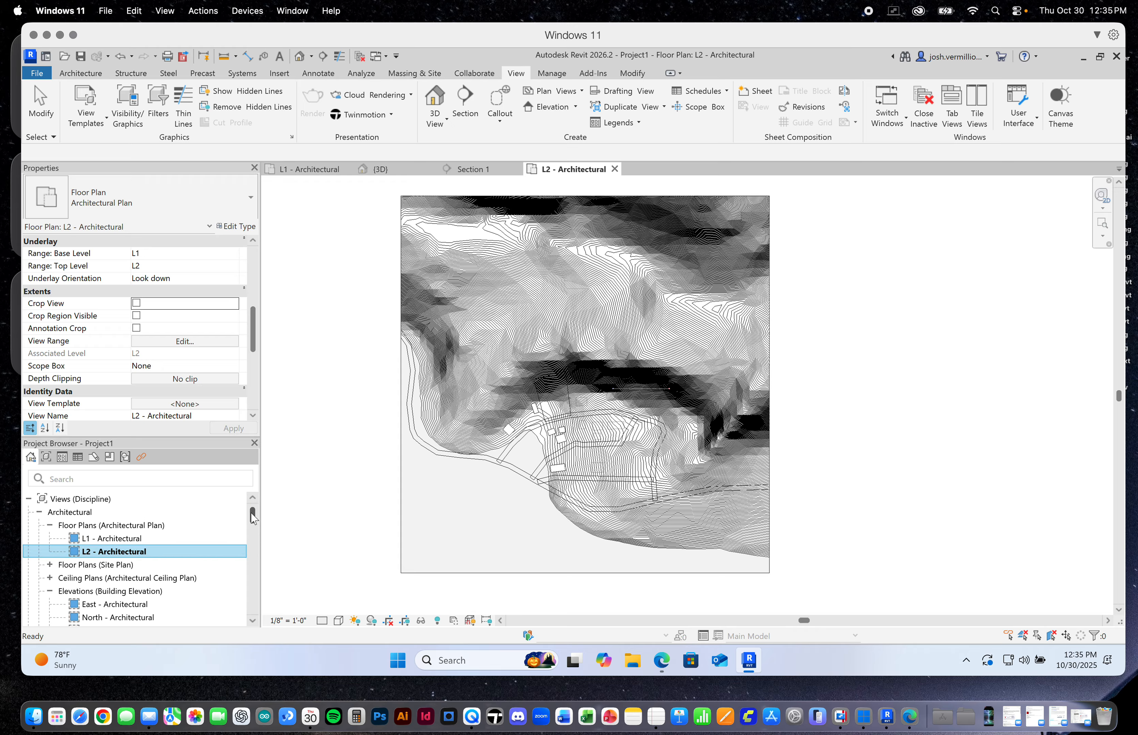
pyautogui.click(382, 169)
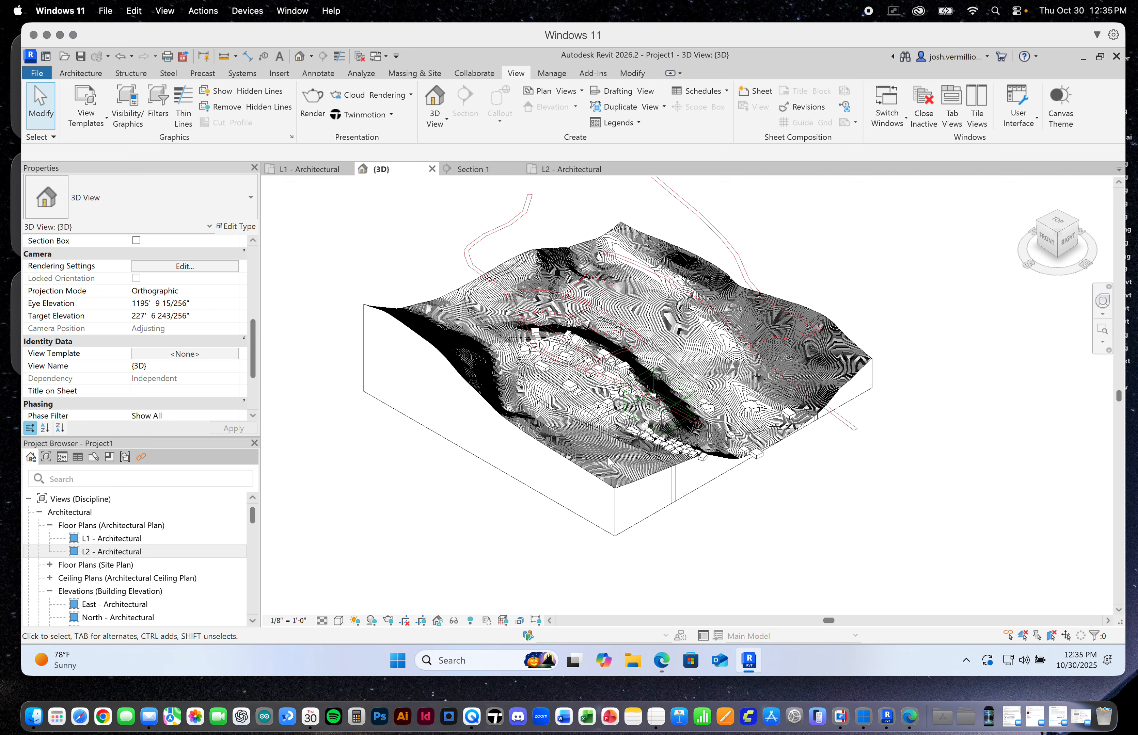
pyautogui.moveTo(253, 326); pyautogui.dragTo(253, 280)
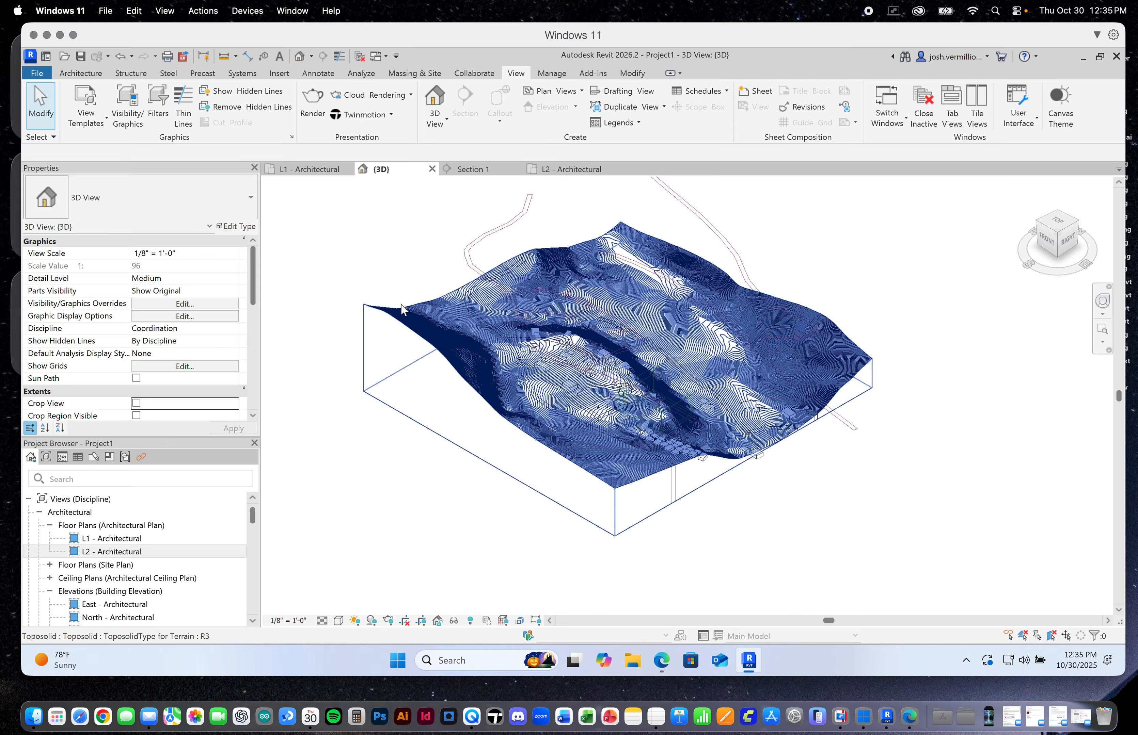
pyautogui.moveTo(253, 279); pyautogui.dragTo(253, 315)
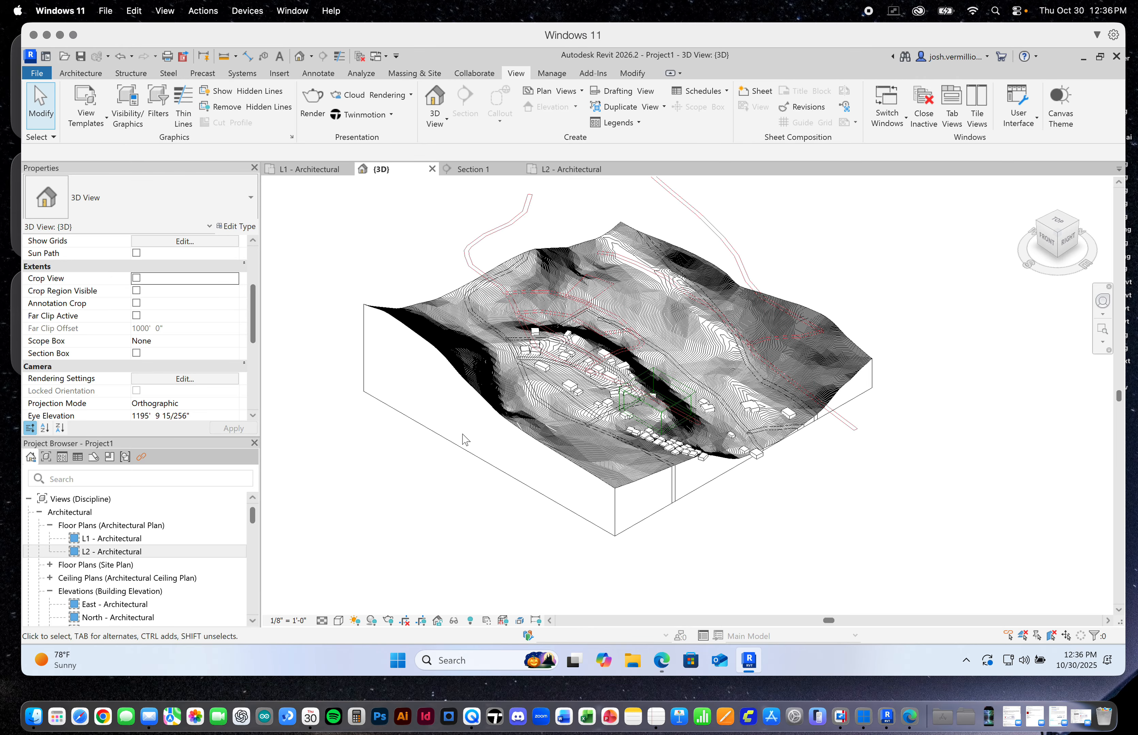
# Return to the L1 - Architectural plan and examine the contours, roads and footprints around the site boundary
pyautogui.click(90, 541)
pyautogui.scroll(5, 545, 353)
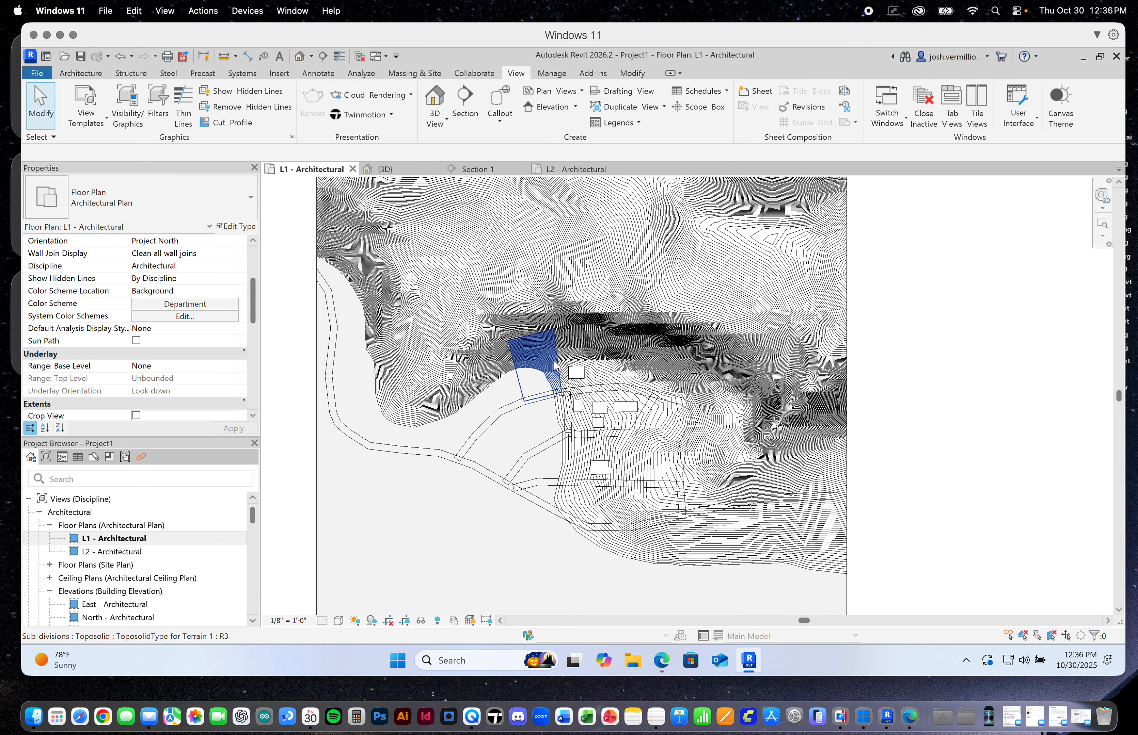
pyautogui.scroll(-1, 569, 376)
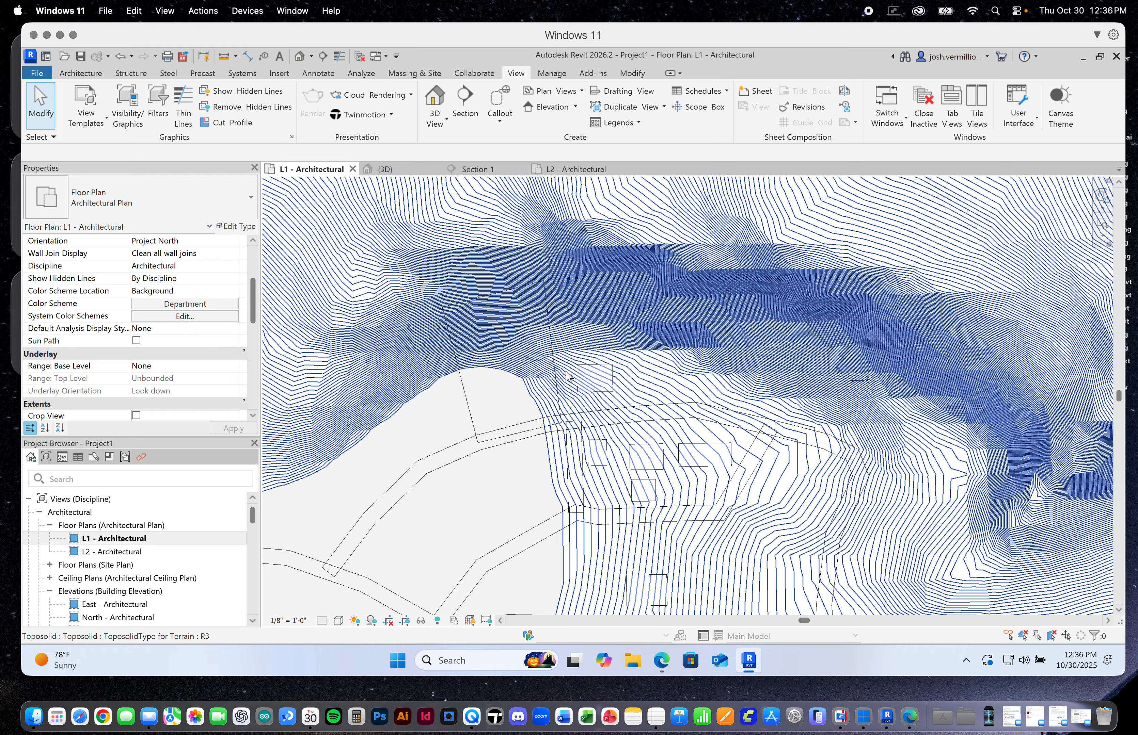
pyautogui.scroll(-3, 510, 400)
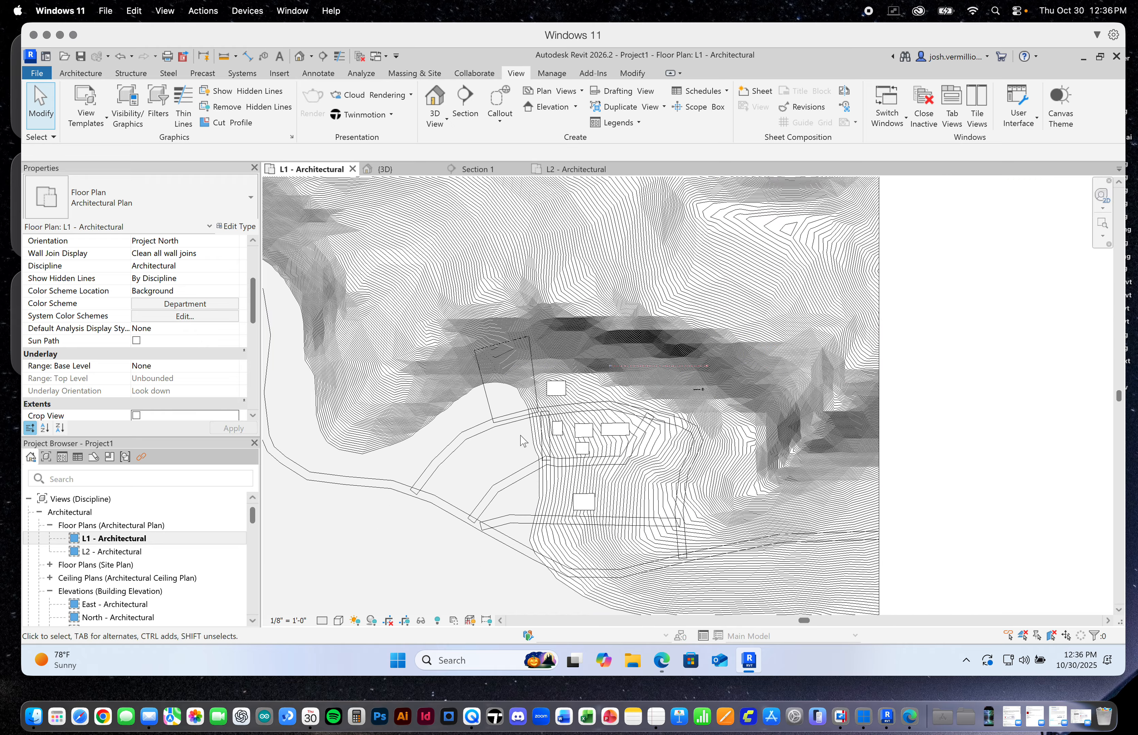
pyautogui.scroll(2, 526, 335)
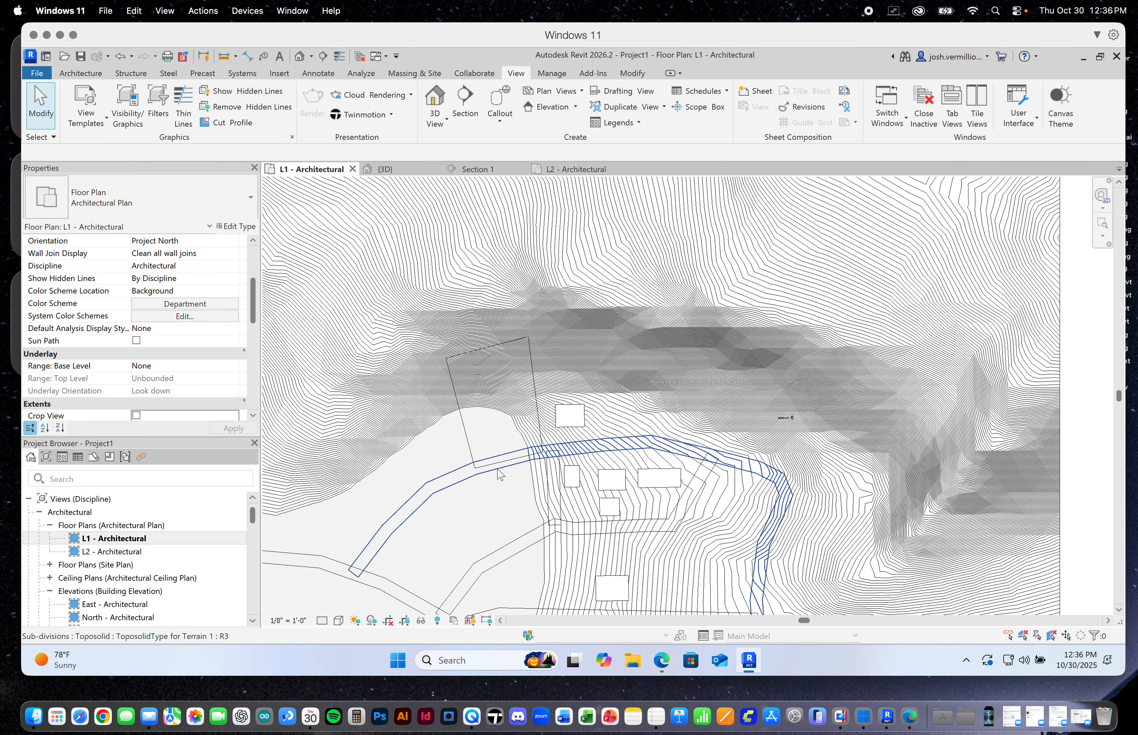
pyautogui.scroll(-1, 500, 475)
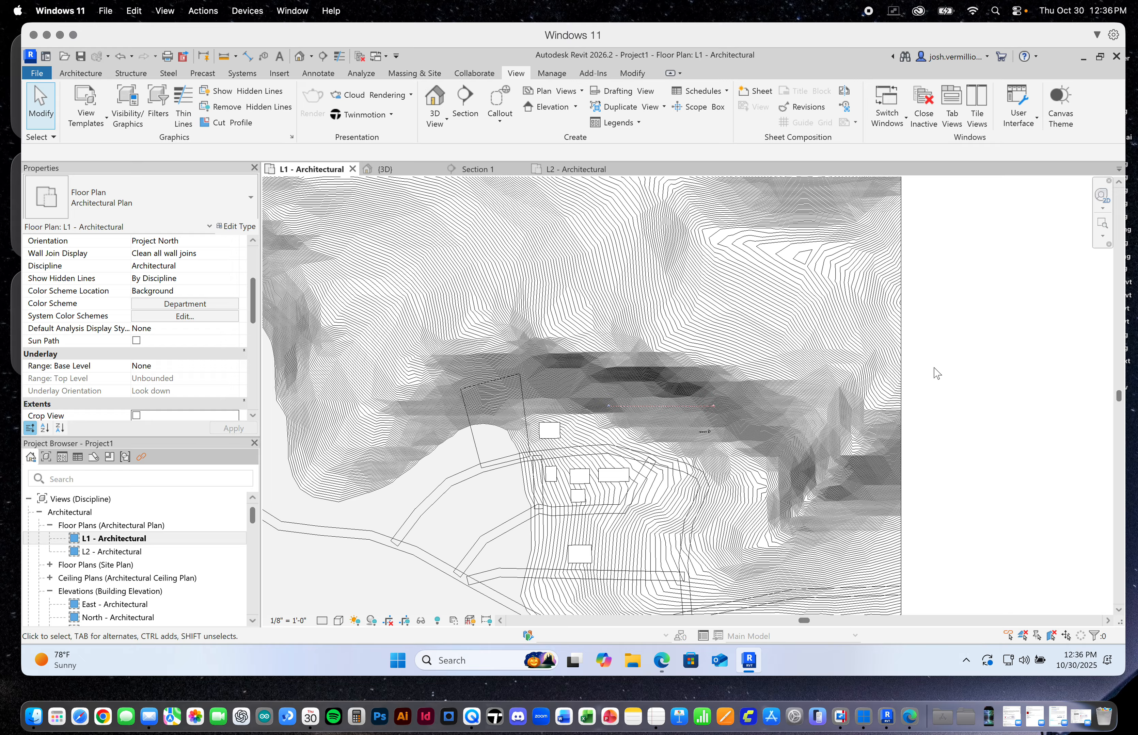
pyautogui.scroll(-3, 936, 372)
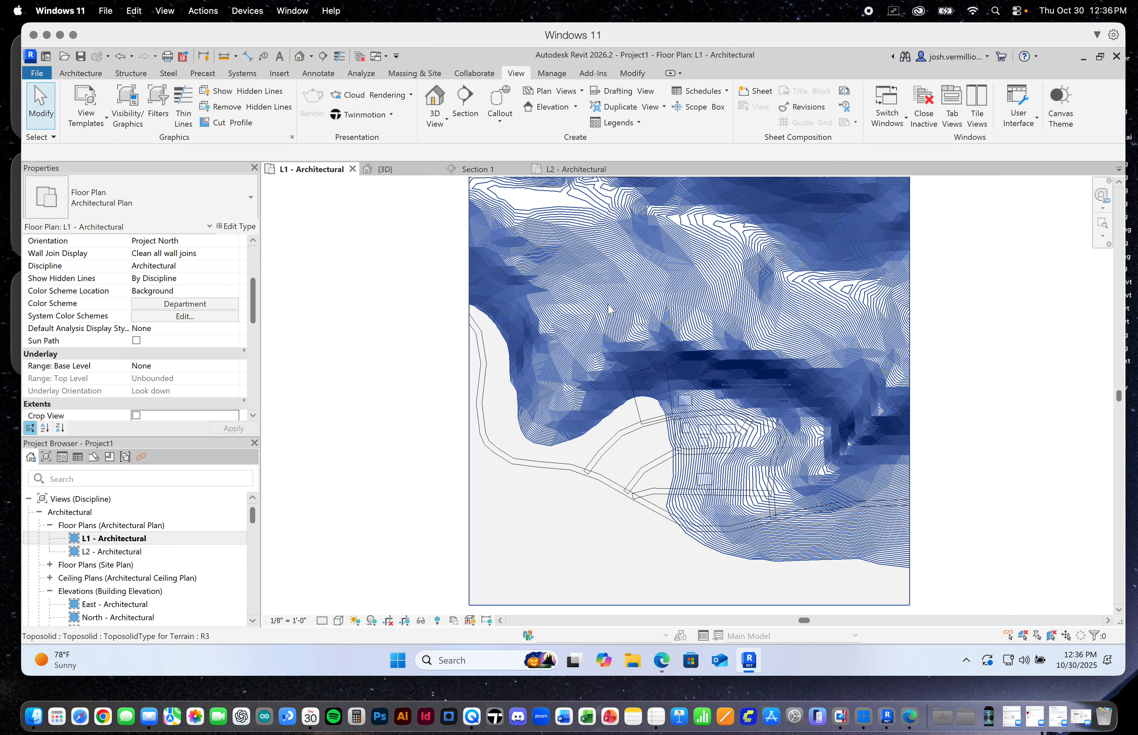
# Draw a vertical building section through the site boundary, from the slope above it to below the road, and check its extent
pyautogui.click(522, 73)
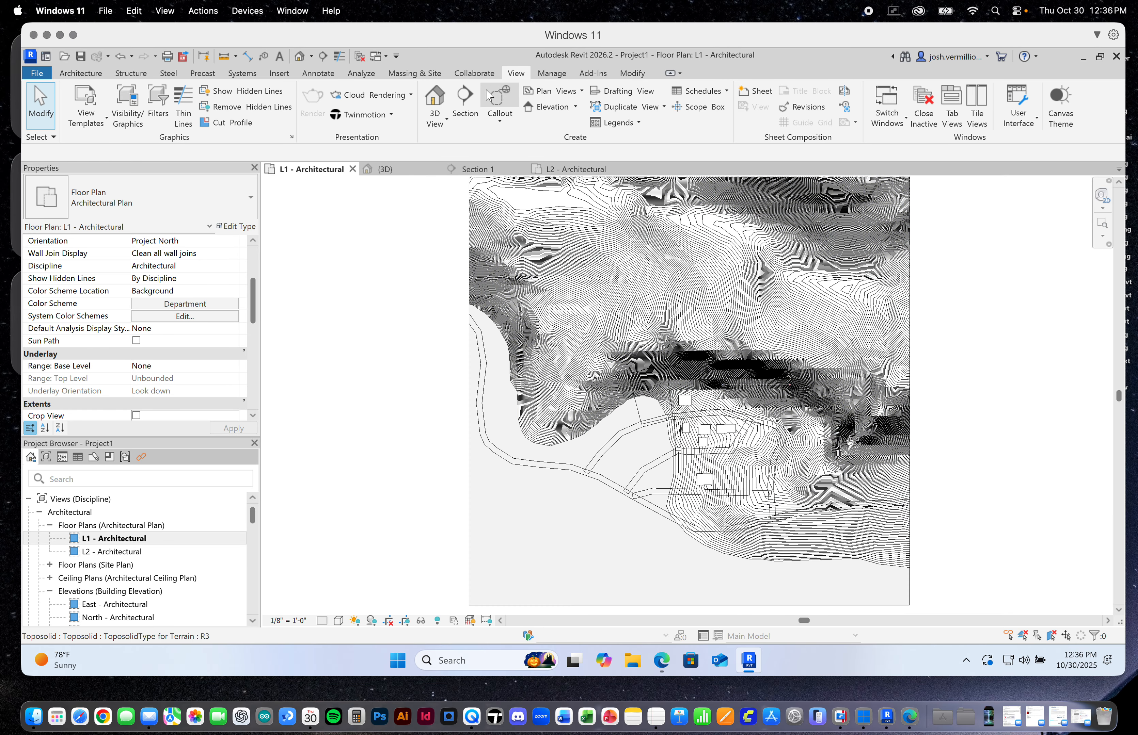
pyautogui.click(463, 104)
pyautogui.scroll(2, 656, 364)
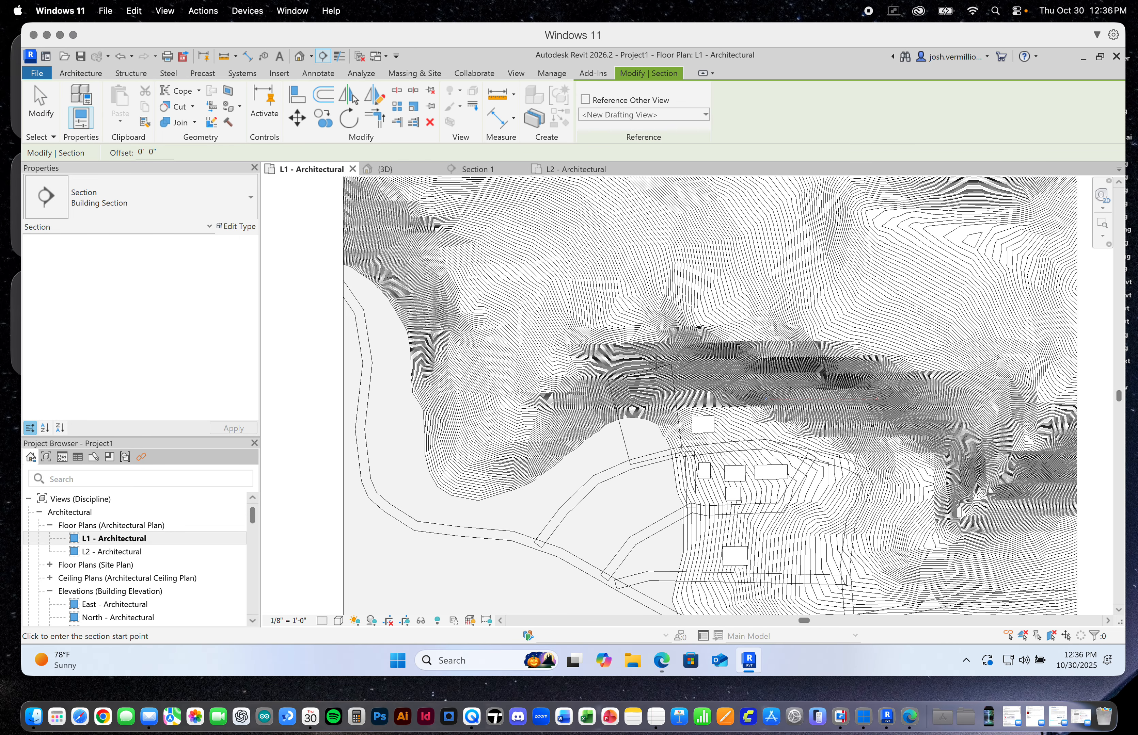
pyautogui.scroll(2, 656, 363)
pyautogui.click(644, 346)
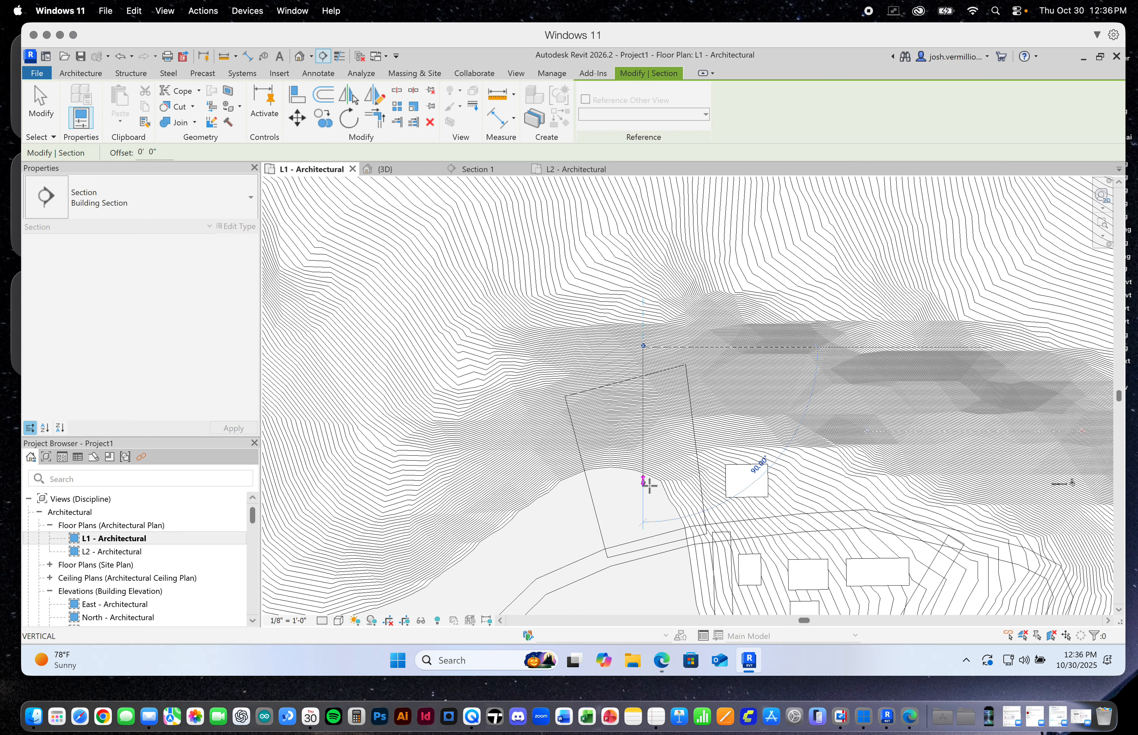
pyautogui.click(644, 603)
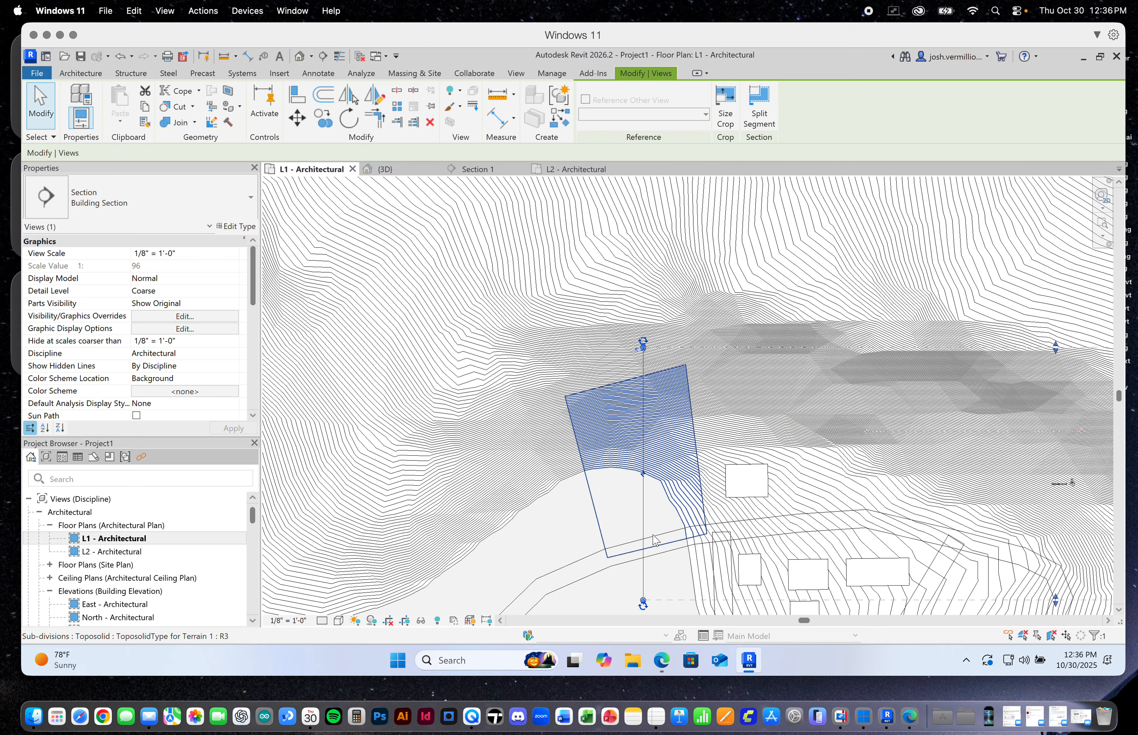
pyautogui.scroll(-5, 600, 463)
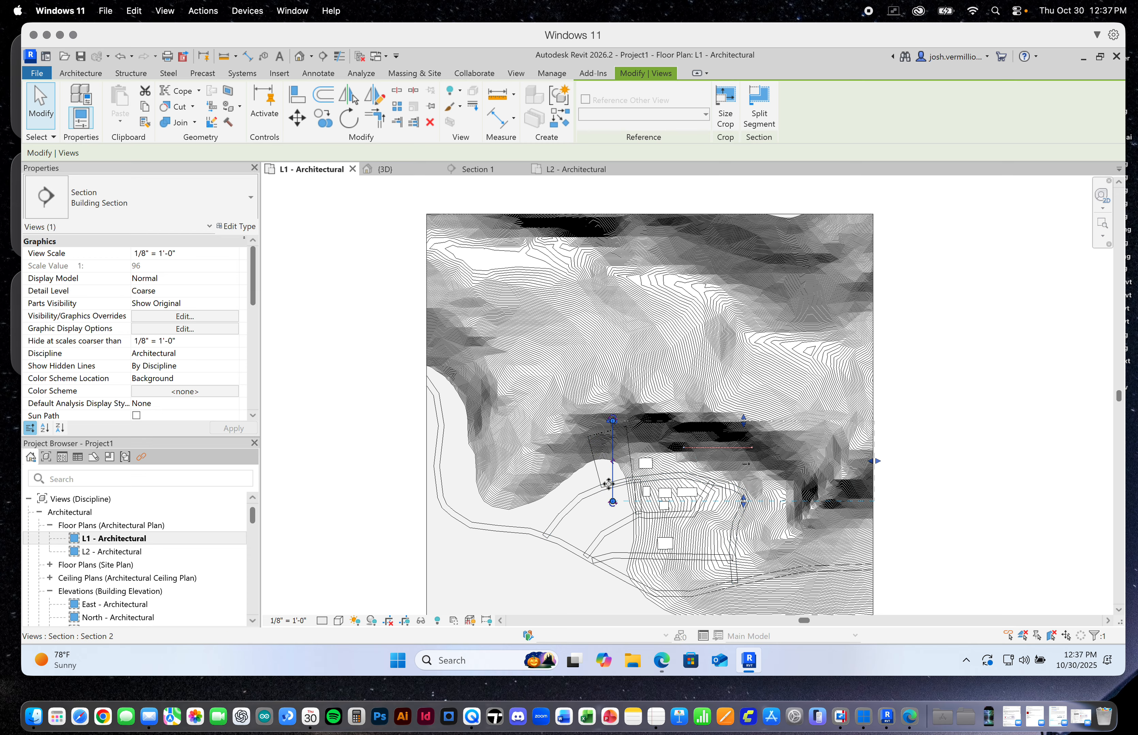
pyautogui.scroll(8, 608, 485)
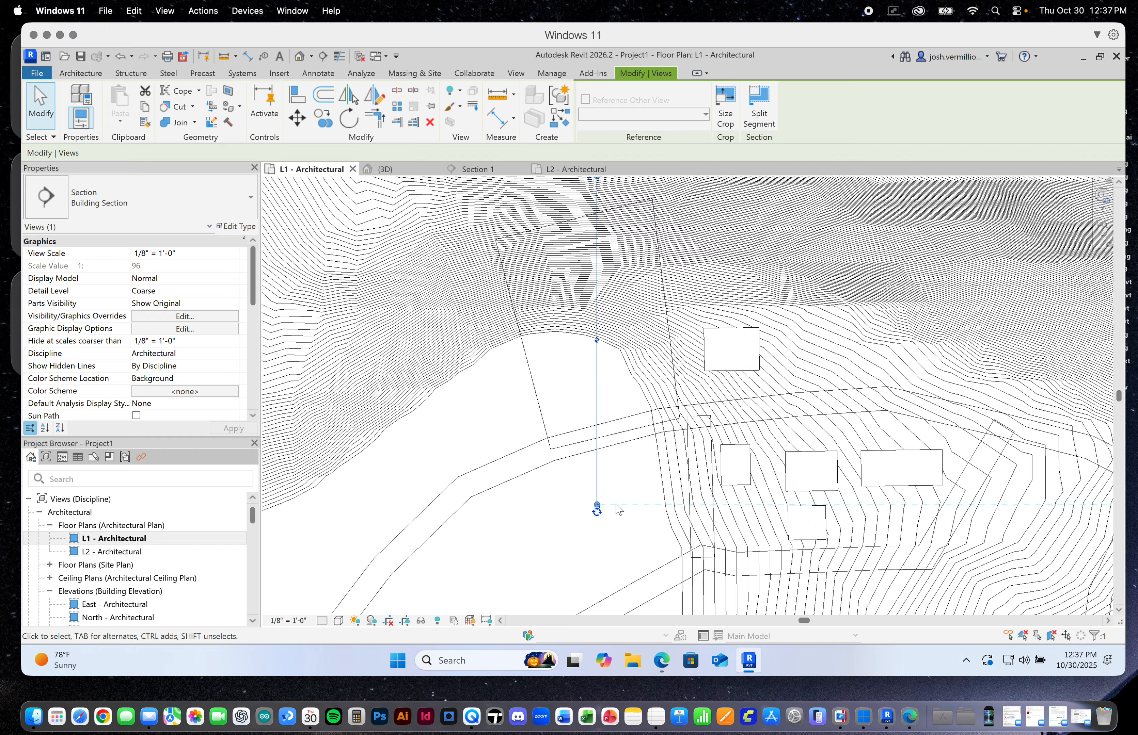
pyautogui.scroll(8, 618, 509)
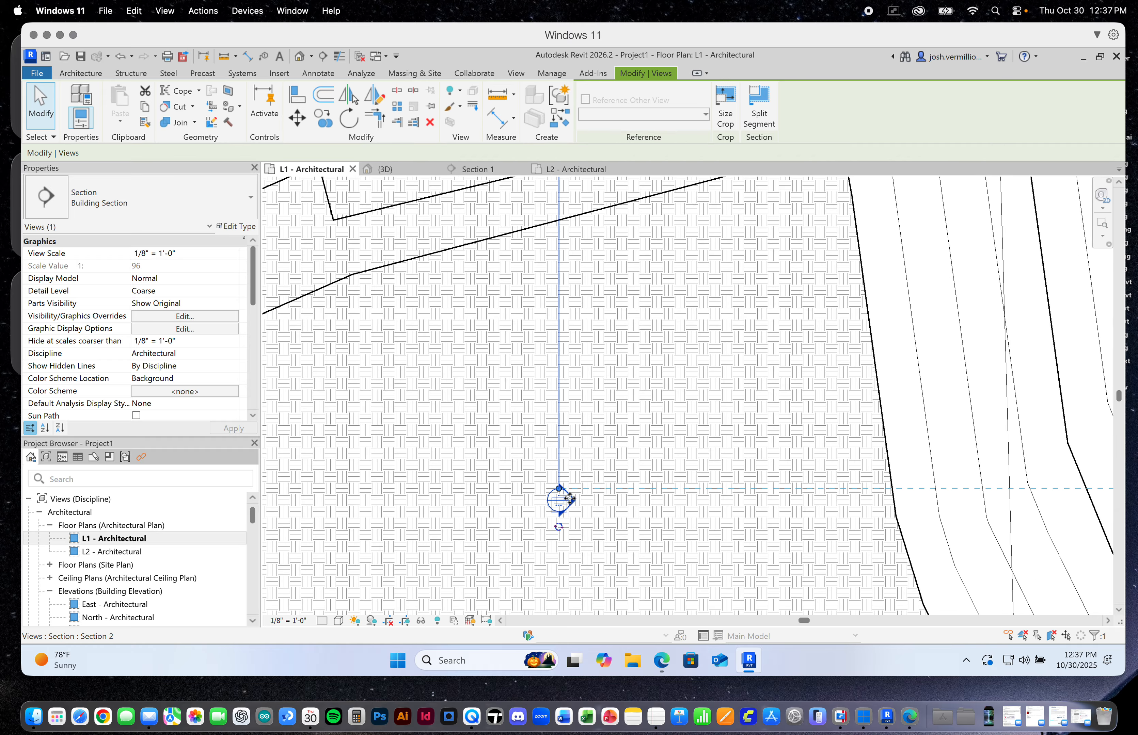
pyautogui.scroll(-10, 596, 496)
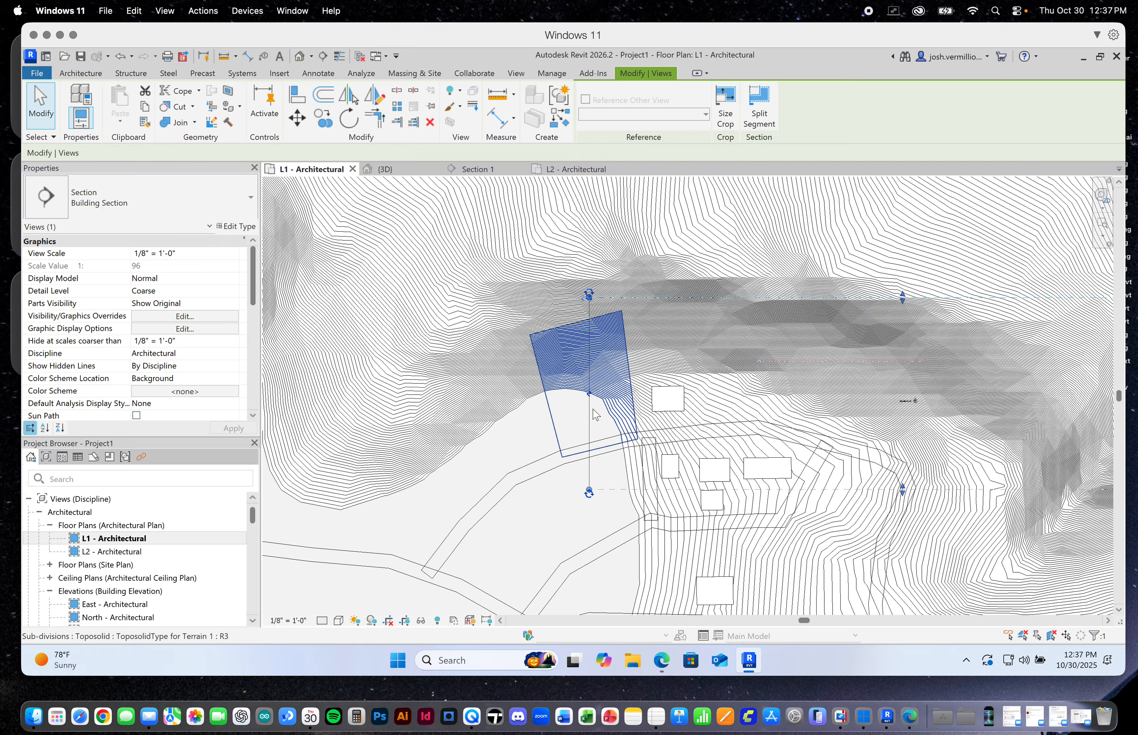
pyautogui.scroll(-1, 583, 443)
pyautogui.scroll(-2, 582, 443)
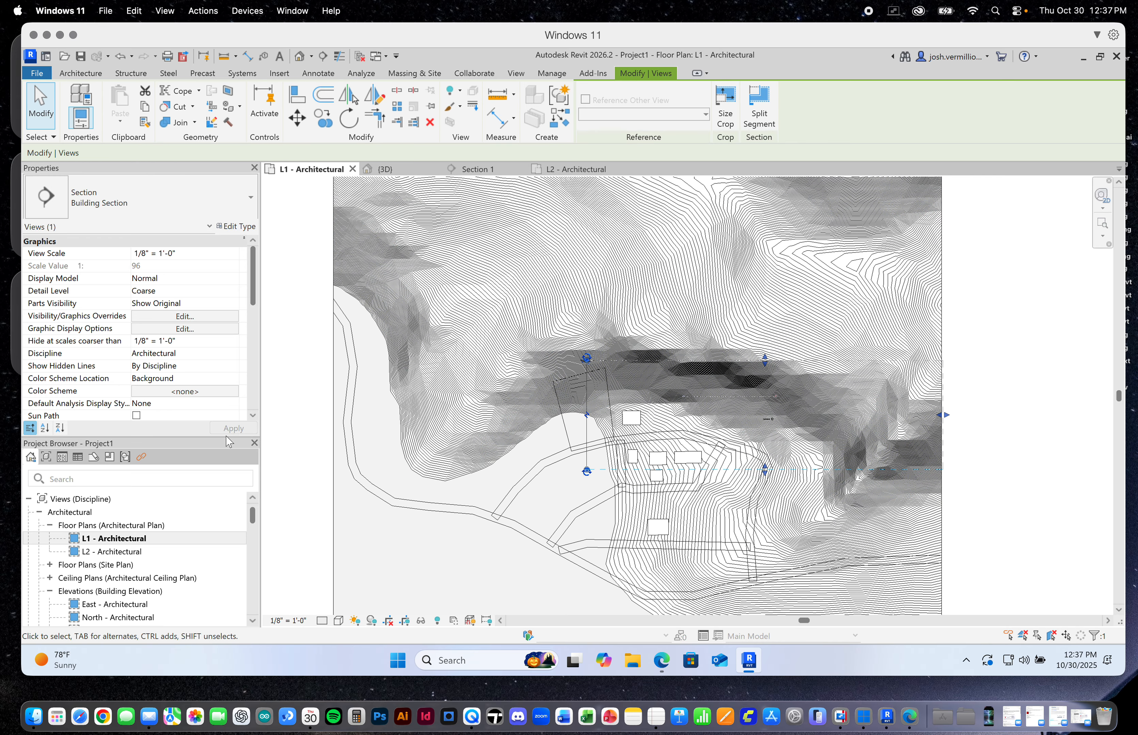
# Make more room for the Project Browser, expand the building sections and open Section 2
pyautogui.moveTo(221, 435); pyautogui.dragTo(221, 375)
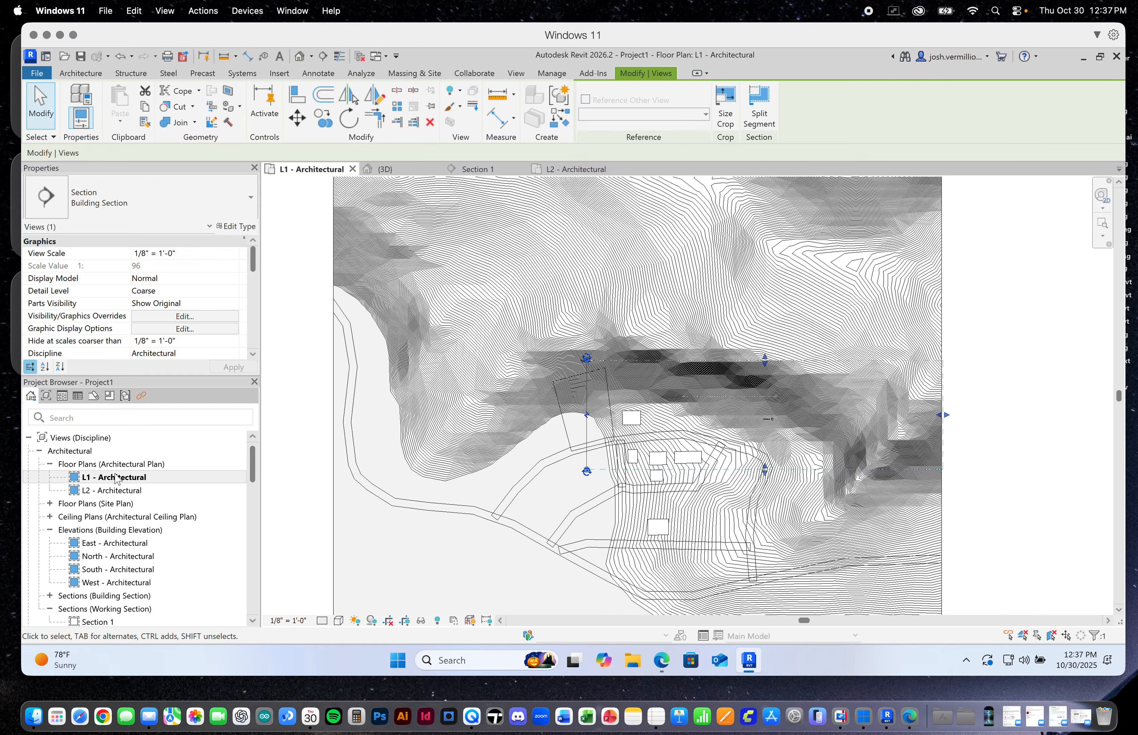
pyautogui.moveTo(252, 462); pyautogui.dragTo(252, 477)
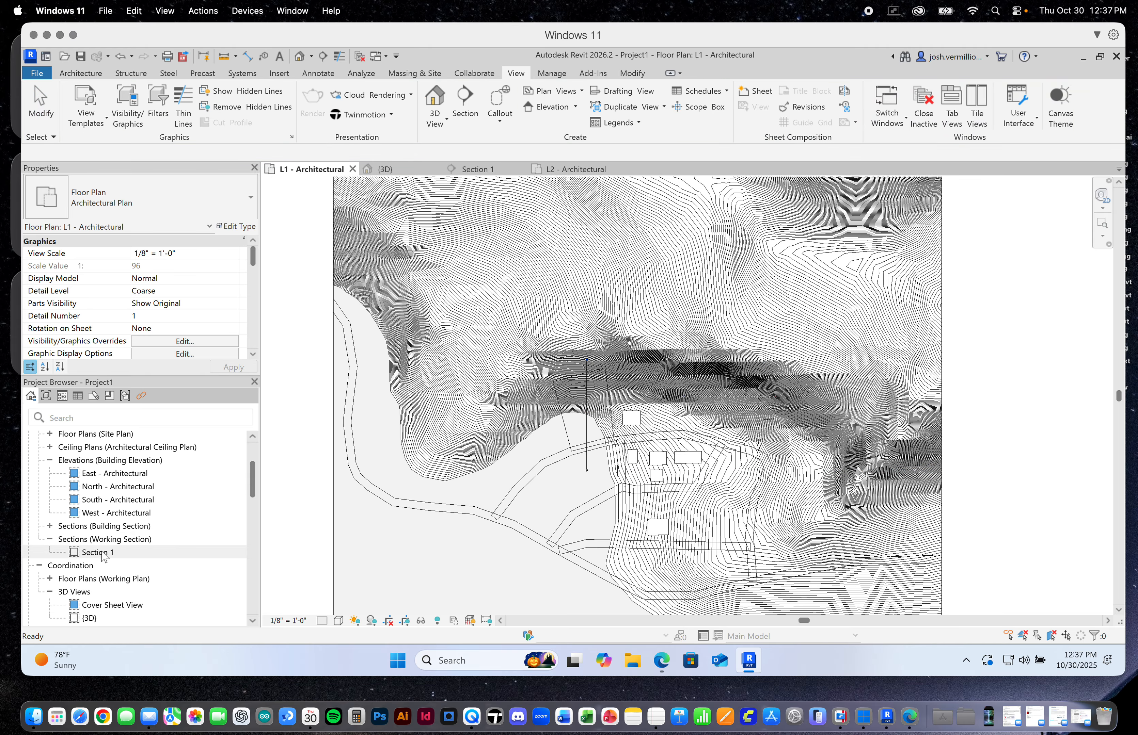
pyautogui.click(49, 527)
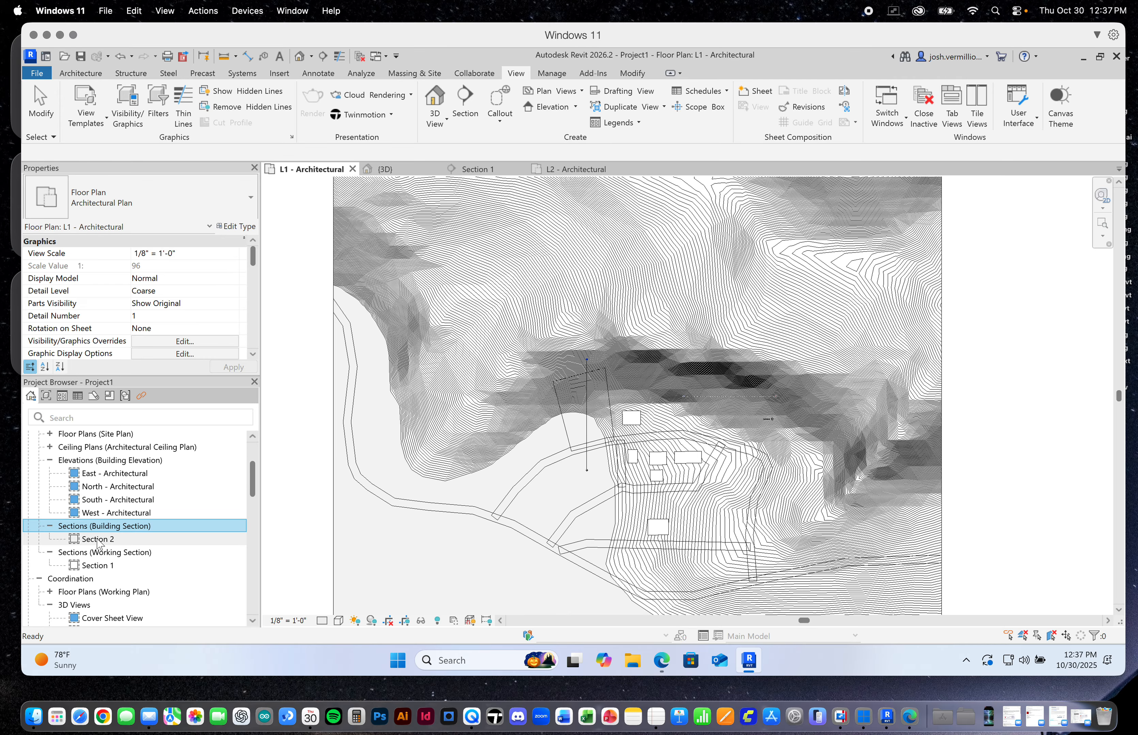
pyautogui.doubleClick(97, 541)
pyautogui.click(481, 413)
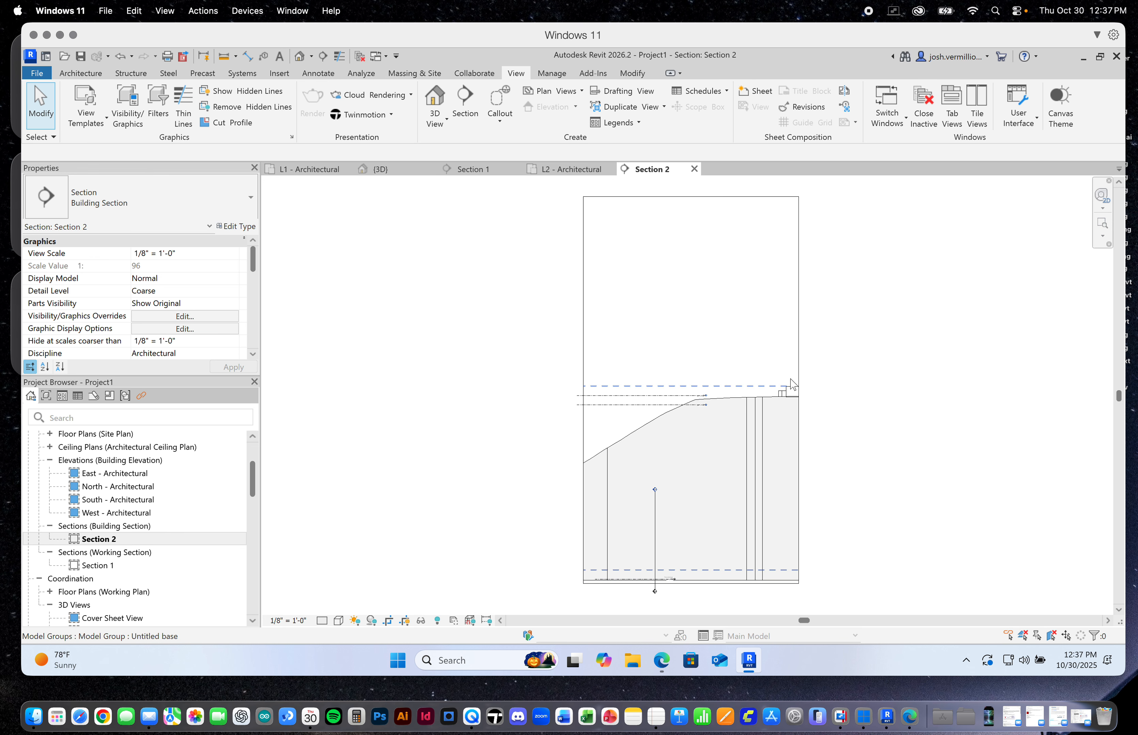
# Widen the Section 2 crop region on both sides to take in more of the slope and buildings around the level lines
pyautogui.click(799, 362)
pyautogui.moveTo(799, 391); pyautogui.dragTo(929, 391)
pyautogui.moveTo(583, 391); pyautogui.dragTo(486, 390)
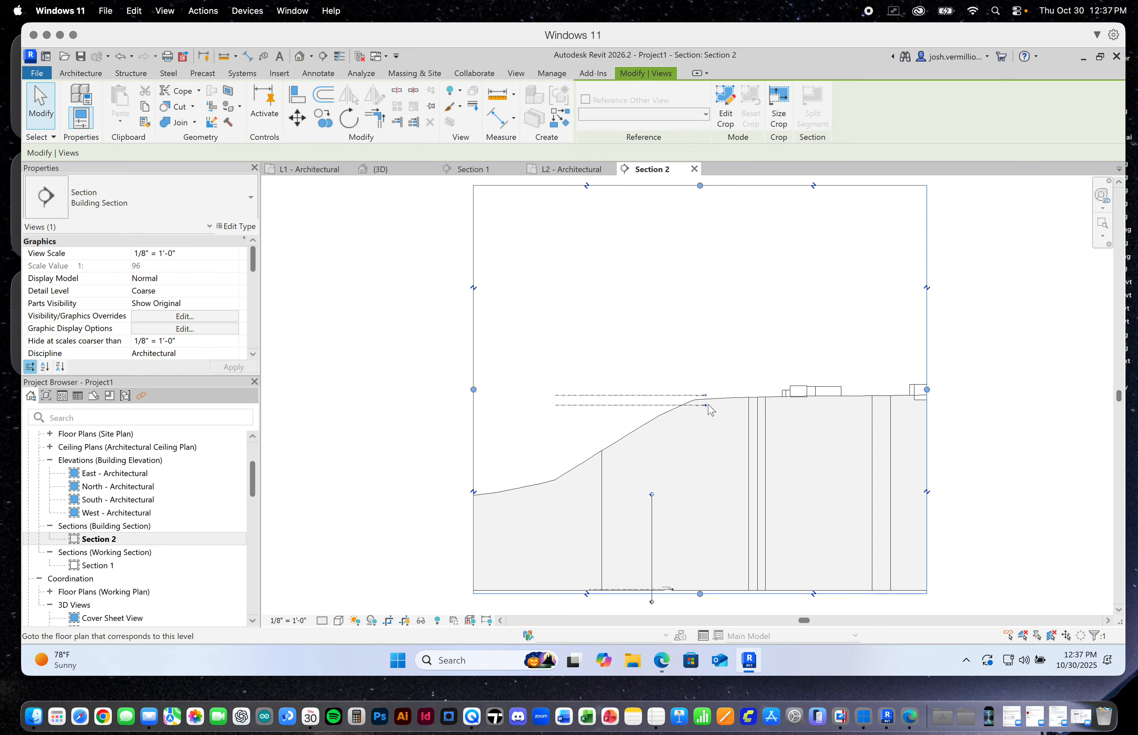
pyautogui.scroll(3, 717, 412)
pyautogui.scroll(-1, 718, 412)
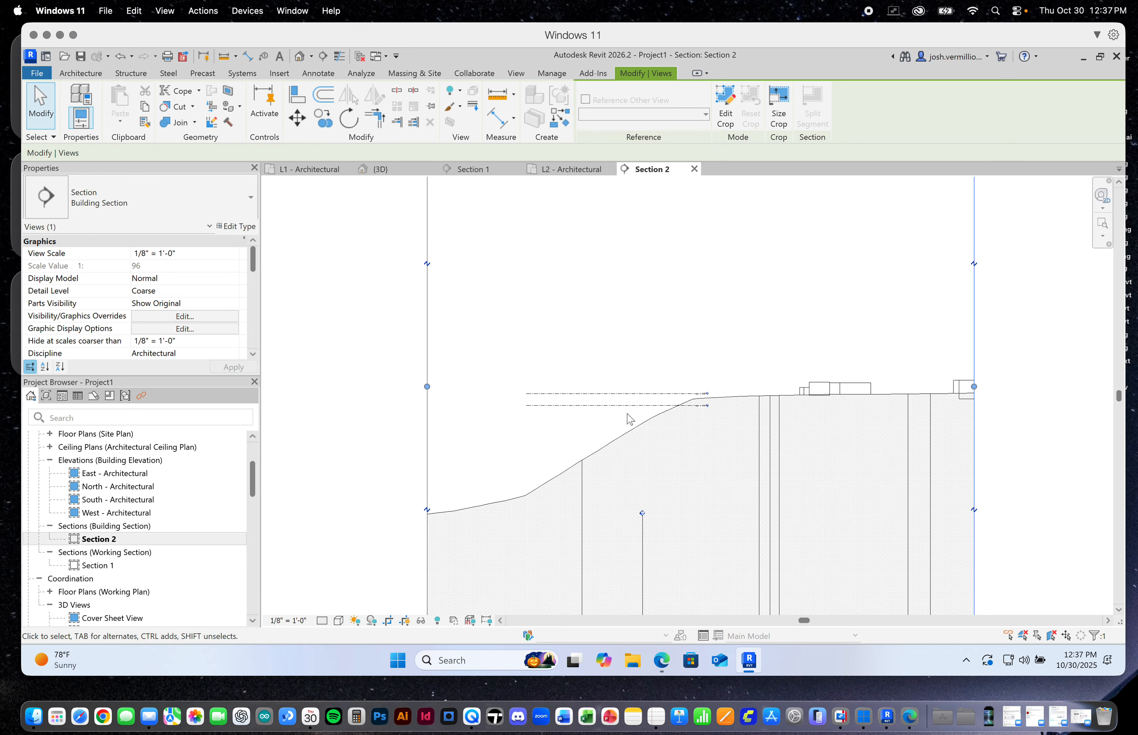
pyautogui.scroll(3, 636, 416)
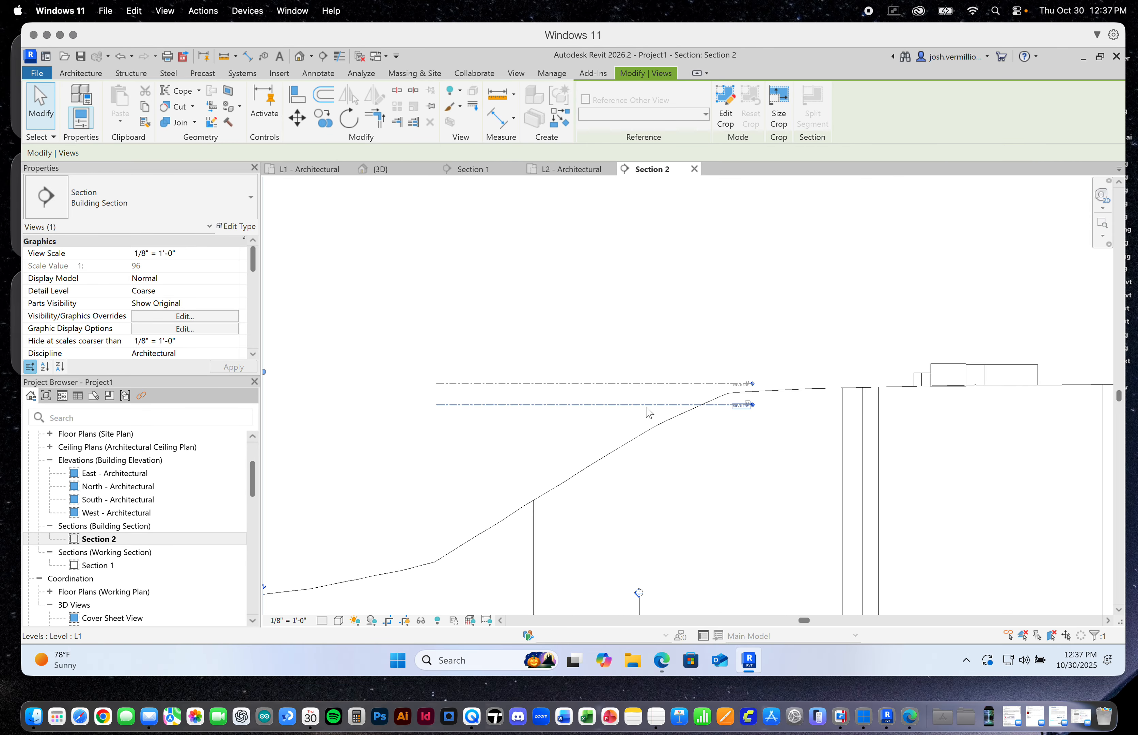
# Examine how levels L1 and L2 sit against the terrain profile at the edge of the slope in Section 2
pyautogui.scroll(4, 717, 411)
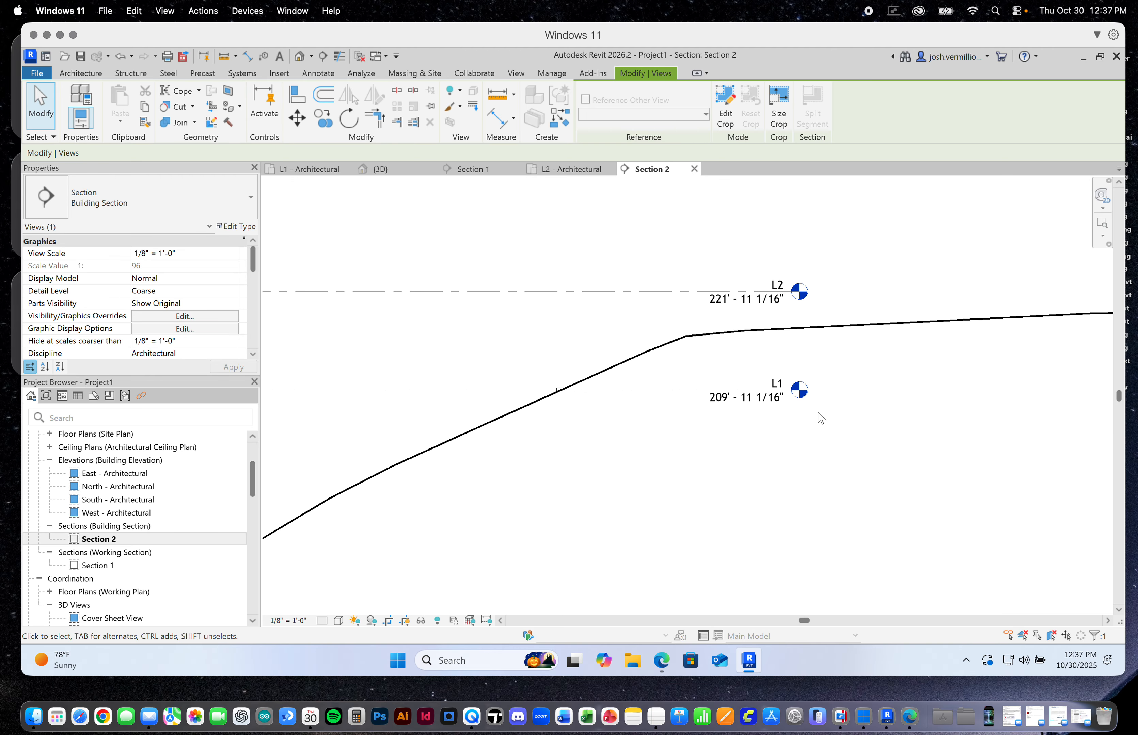
pyautogui.scroll(-4, 804, 404)
pyautogui.scroll(4, 795, 399)
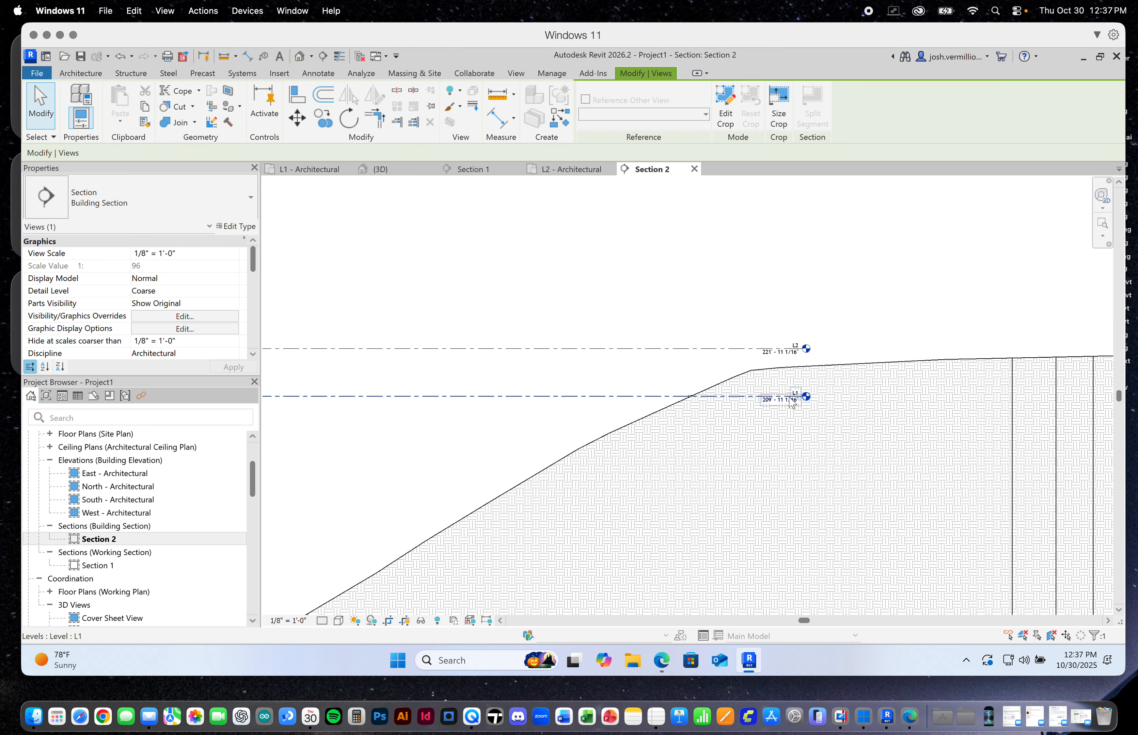
pyautogui.scroll(2, 803, 407)
pyautogui.scroll(-4, 804, 407)
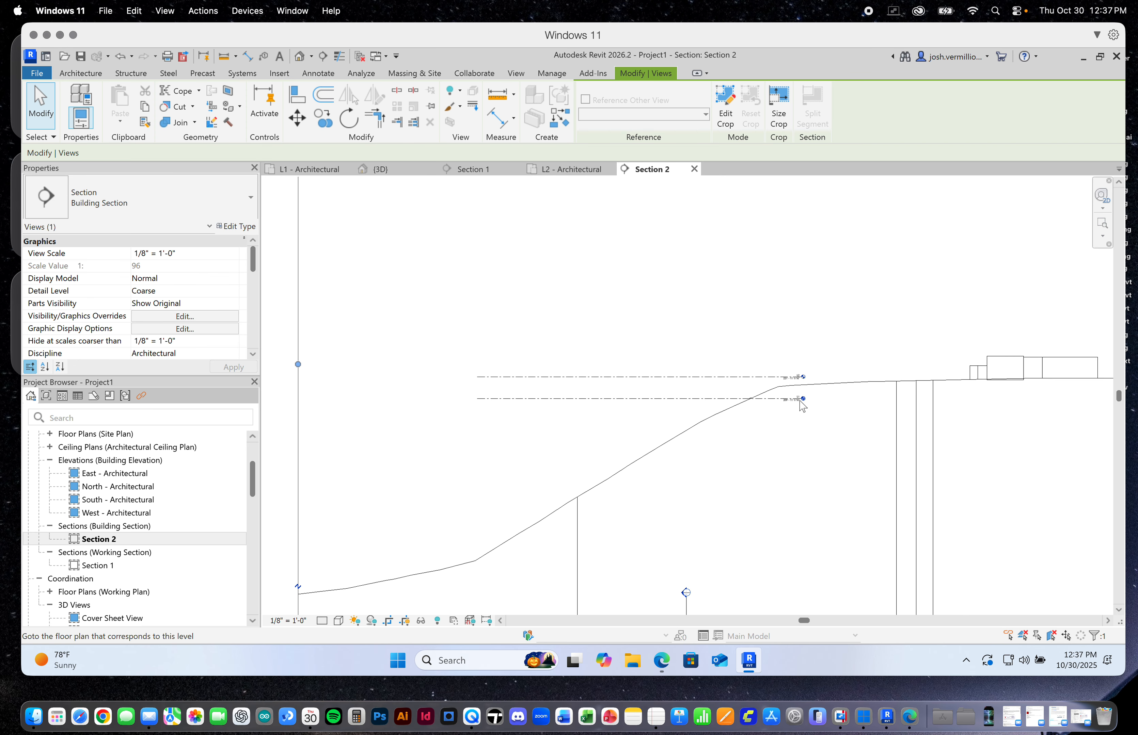
pyautogui.scroll(3, 805, 407)
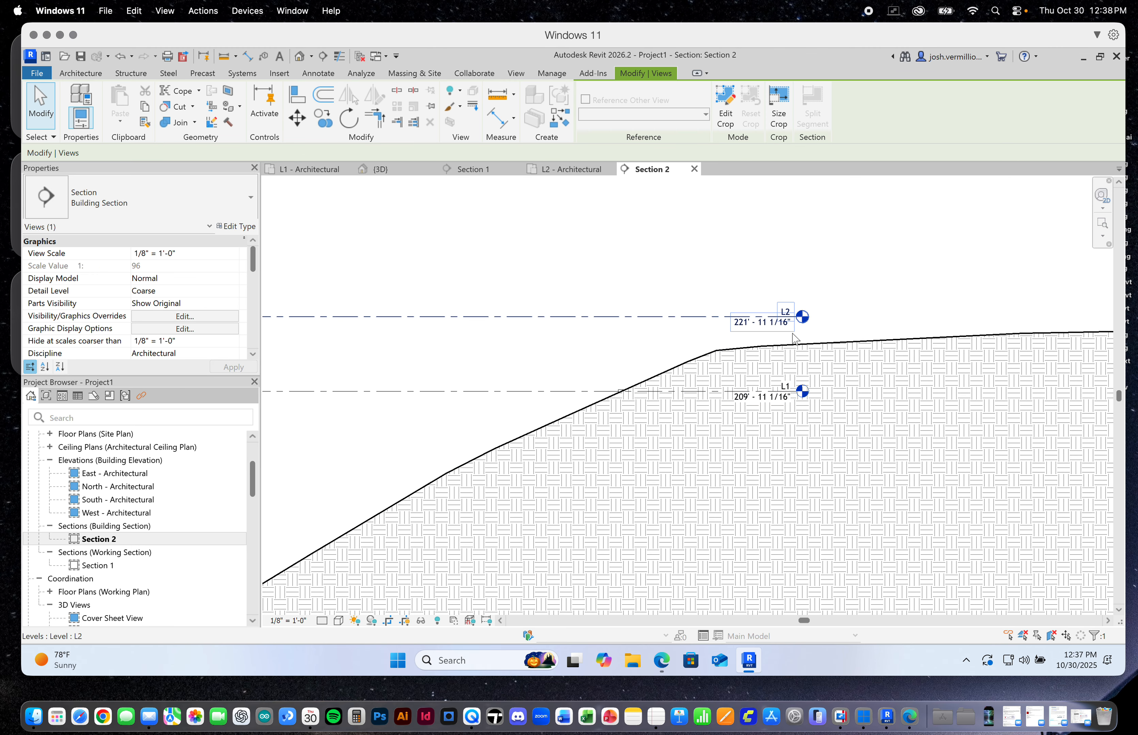
pyautogui.scroll(-2, 791, 396)
pyautogui.scroll(-2, 795, 390)
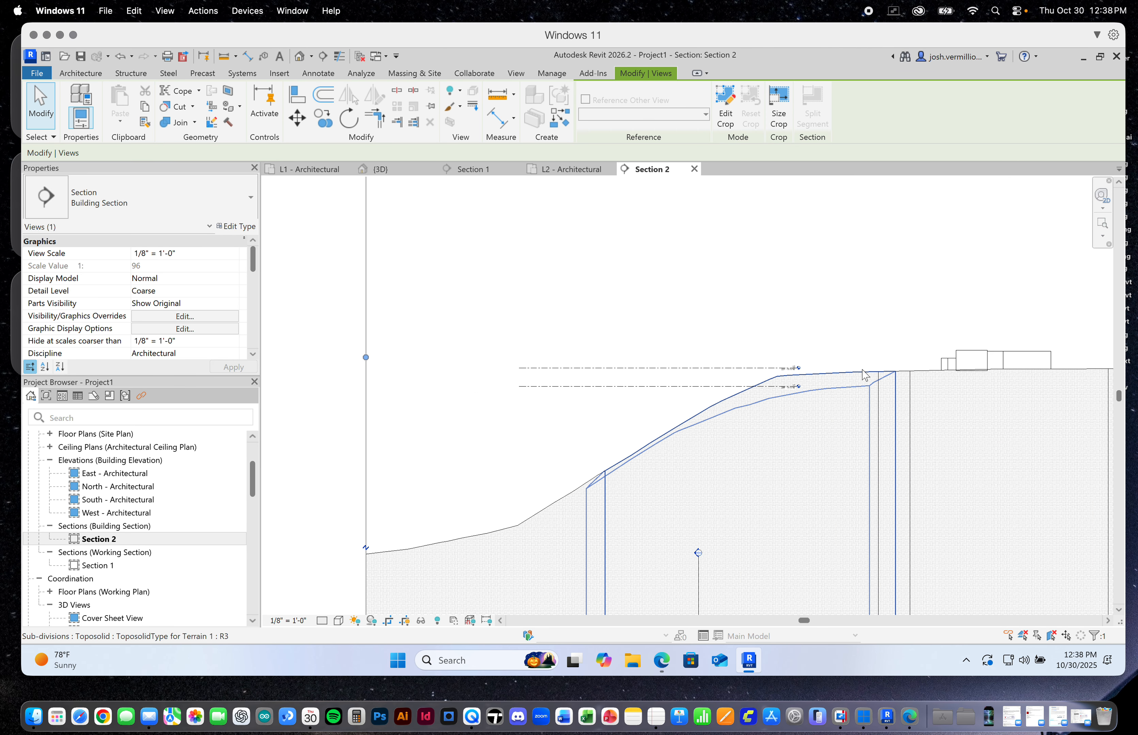
# Move levels L1 and L2 together up and over the plateau, placing L1 at about 221' and L2 at about 233'
pyautogui.click(729, 388)
pyautogui.keyDown('ctrl'); pyautogui.click(731, 367); pyautogui.keyUp('ctrl')
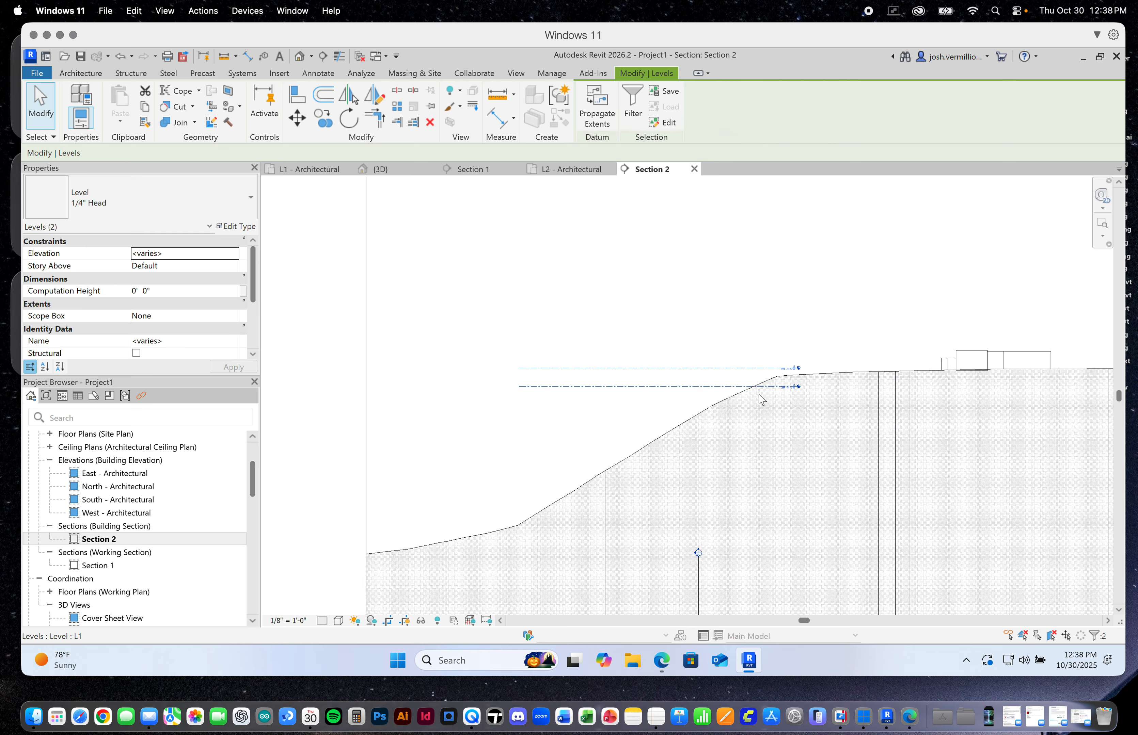
pyautogui.scroll(3, 759, 394)
pyautogui.moveTo(785, 375); pyautogui.dragTo(1019, 333)
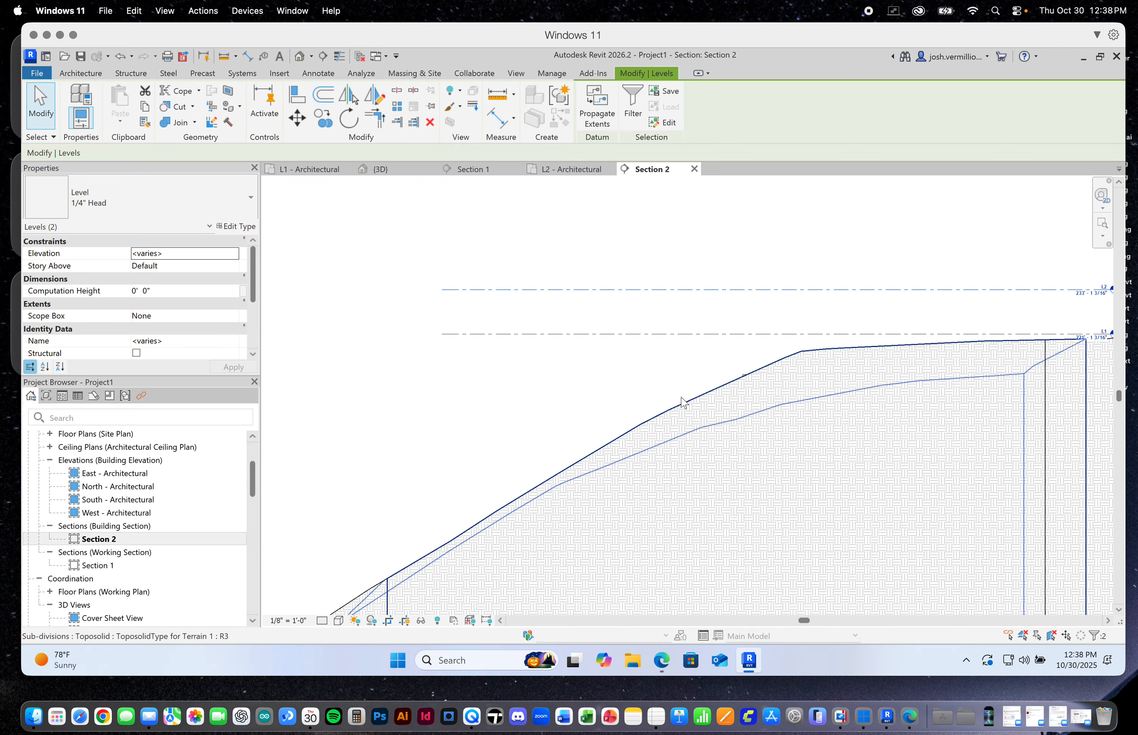
pyautogui.scroll(-3, 614, 414)
pyautogui.scroll(5, 949, 342)
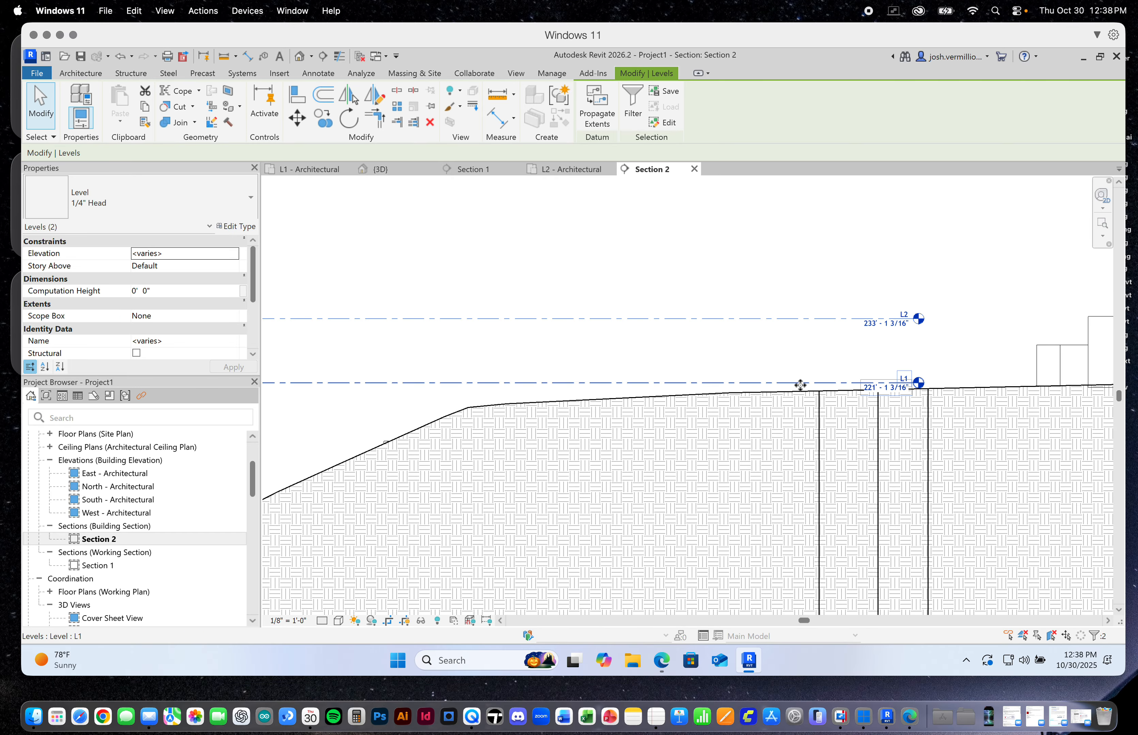
# Lower both levels slightly onto the plateau surface, with L1 at about 220' and L2 at about 232', and deselect them
pyautogui.moveTo(782, 385)
pyautogui.mouseDown()
pyautogui.moveTo(757, 386)
pyautogui.moveTo(765, 390)
pyautogui.mouseUp()
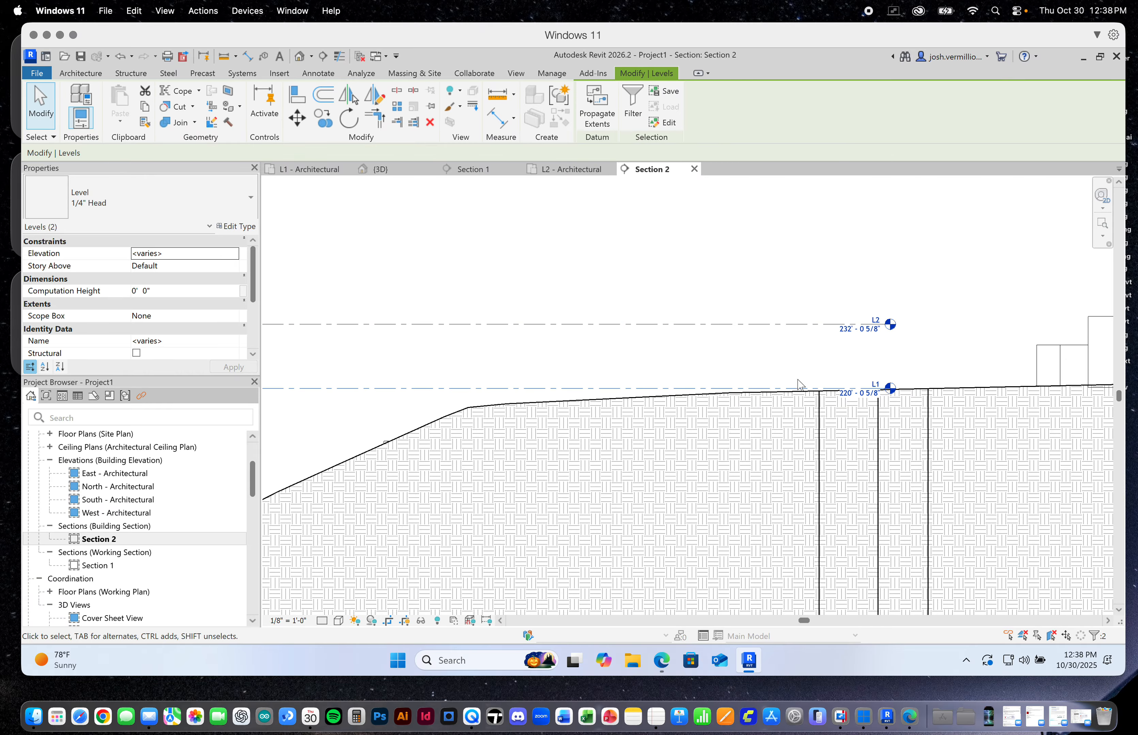
pyautogui.scroll(-8, 828, 386)
pyautogui.scroll(2, 760, 416)
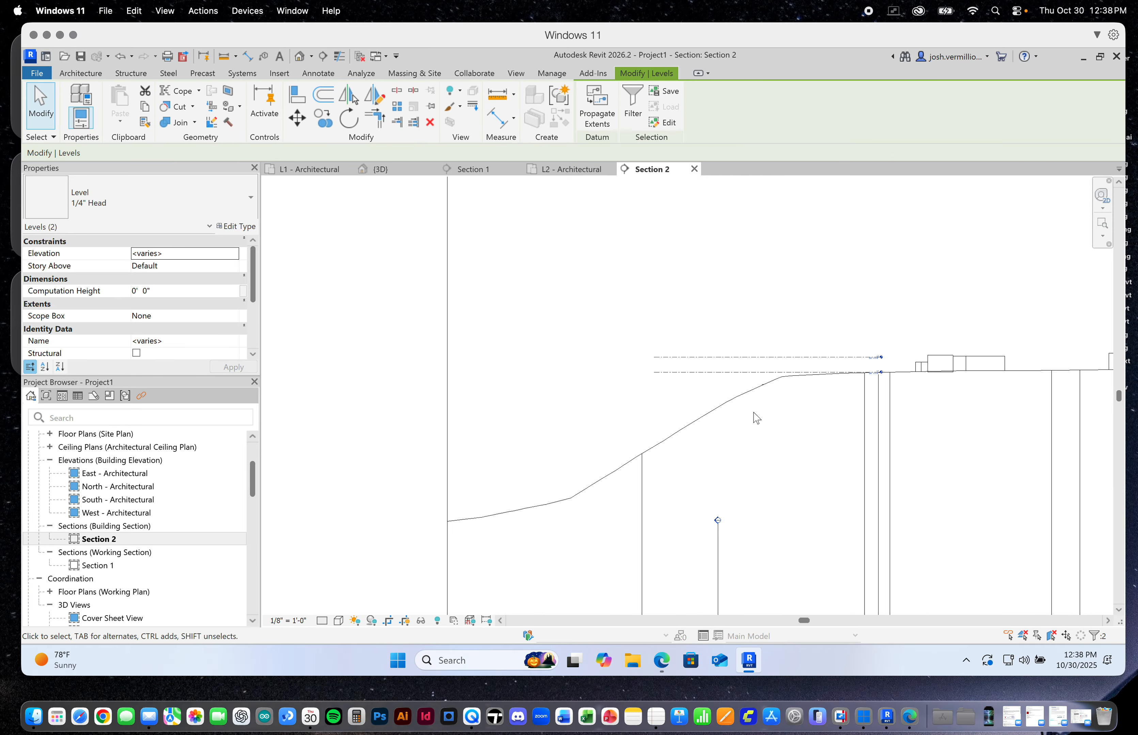
pyautogui.scroll(-2, 755, 414)
pyautogui.scroll(5, 764, 403)
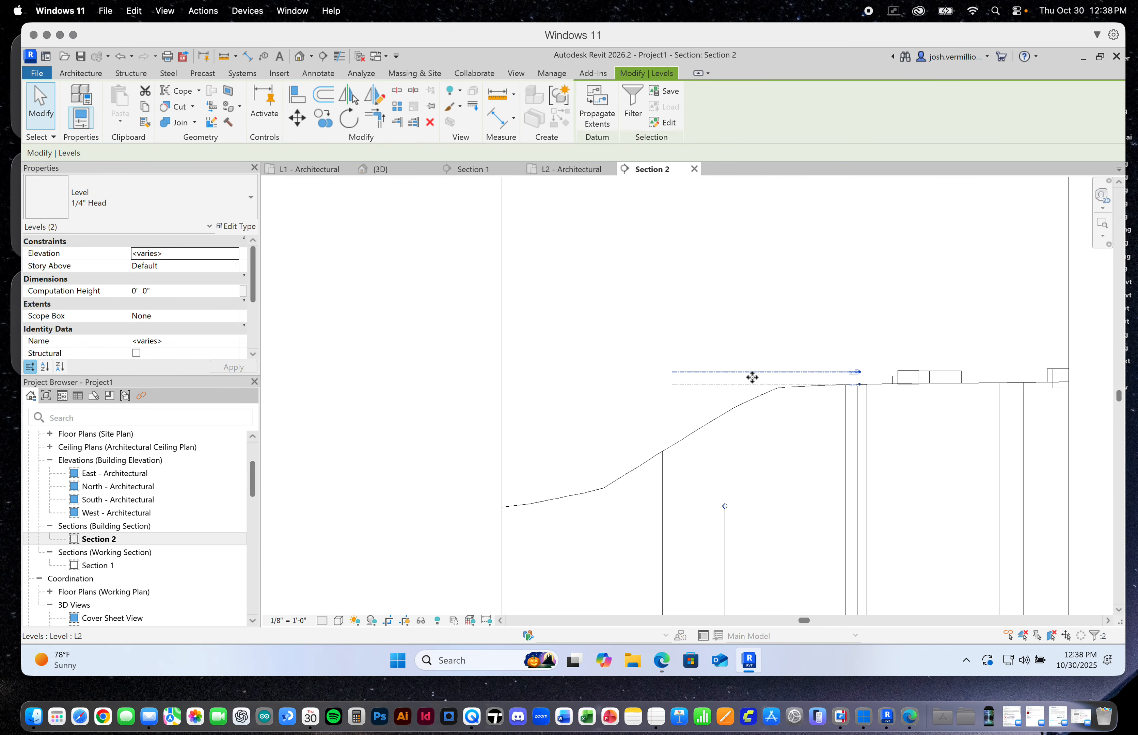
pyautogui.press('Escape')
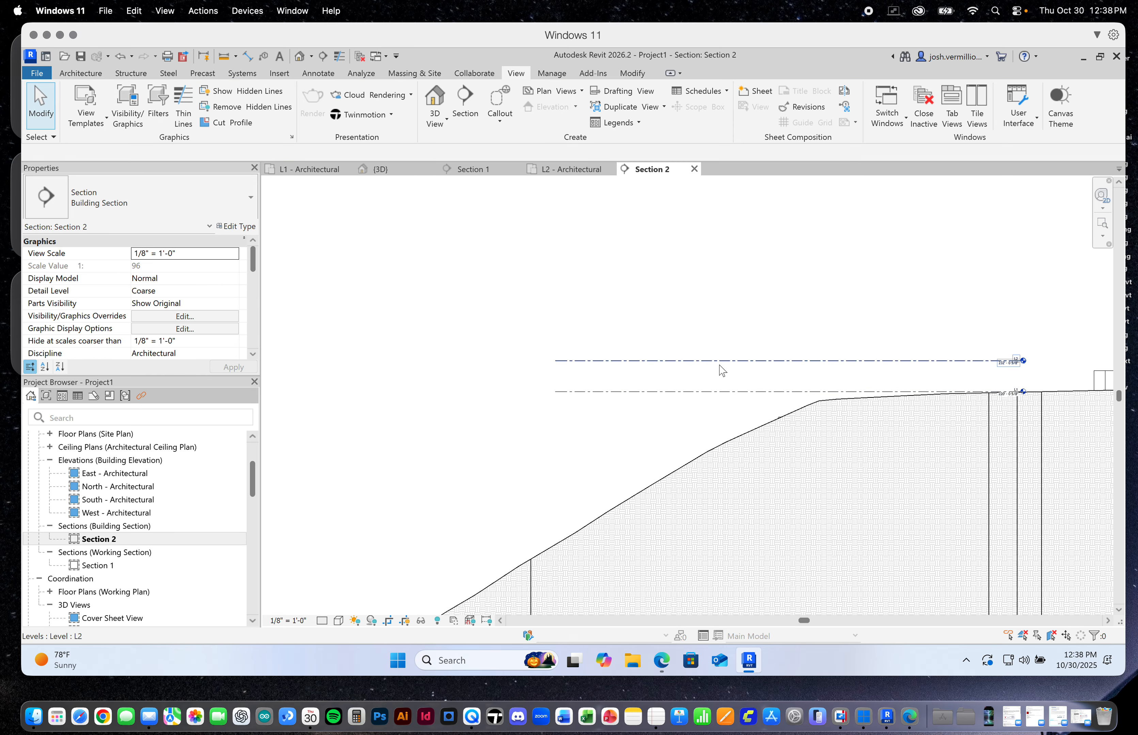
# Open the L1 - Architectural floor plan and examine the contours, roads and footprints around the site boundary
pyautogui.hscroll(2, 771, 394)
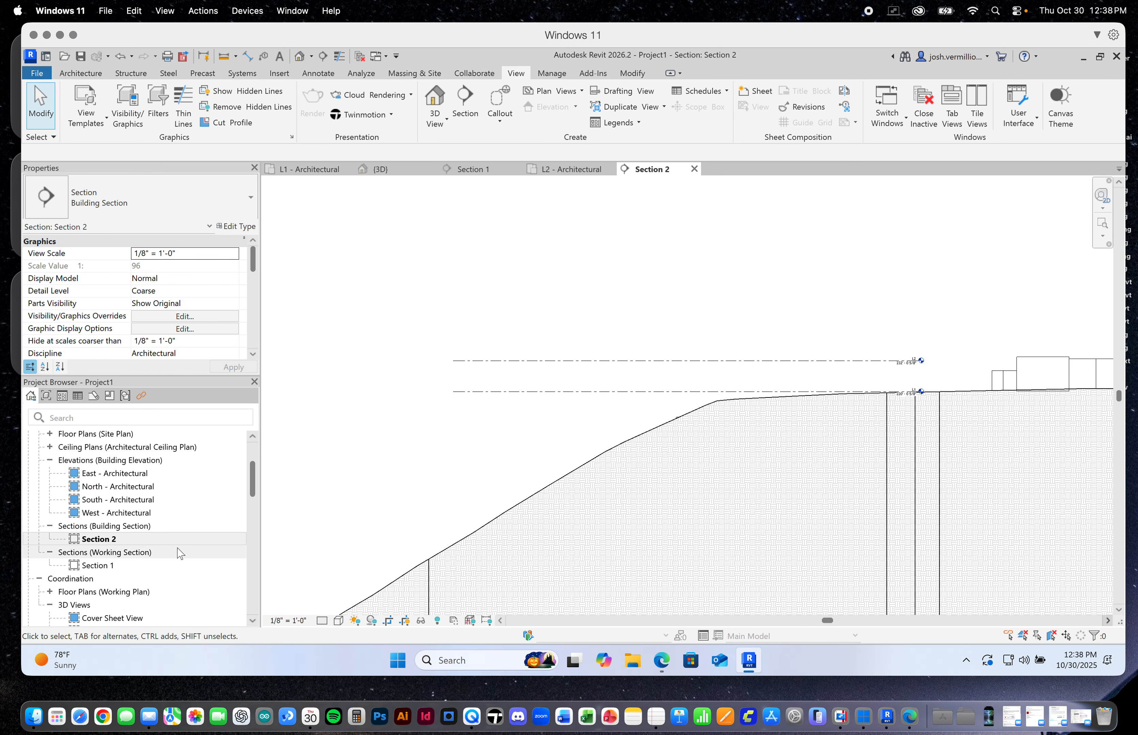
pyautogui.moveTo(253, 466); pyautogui.dragTo(254, 451)
pyautogui.doubleClick(110, 477)
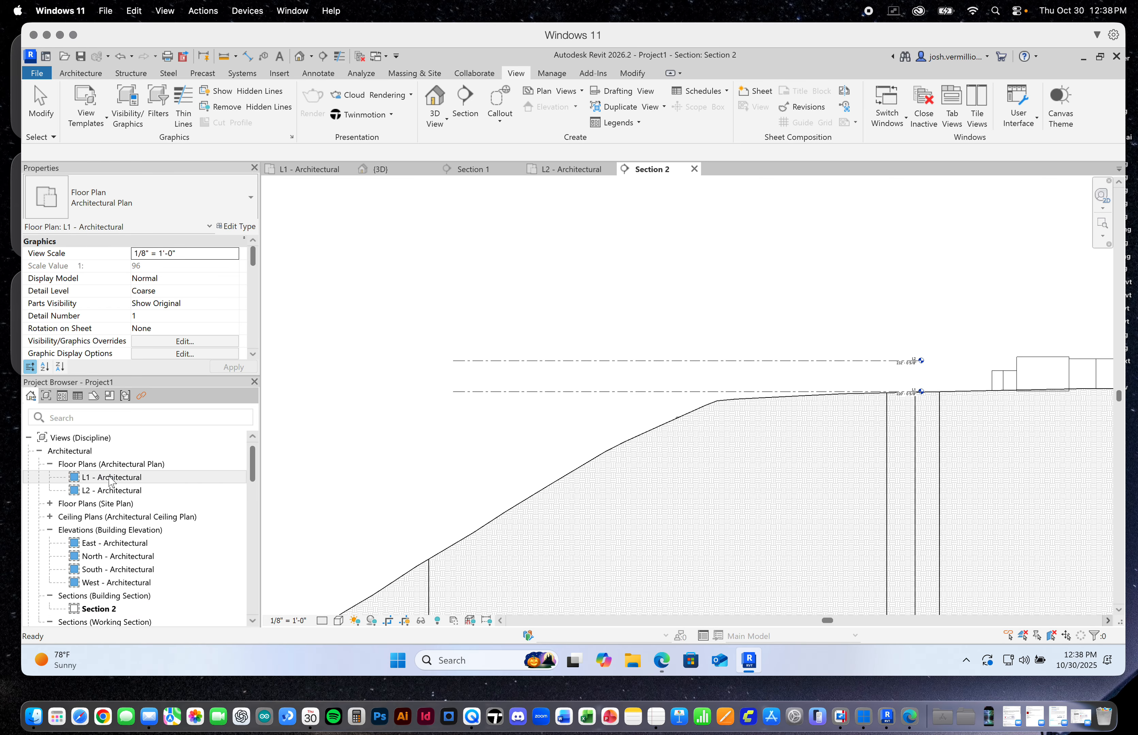
pyautogui.scroll(5, 567, 462)
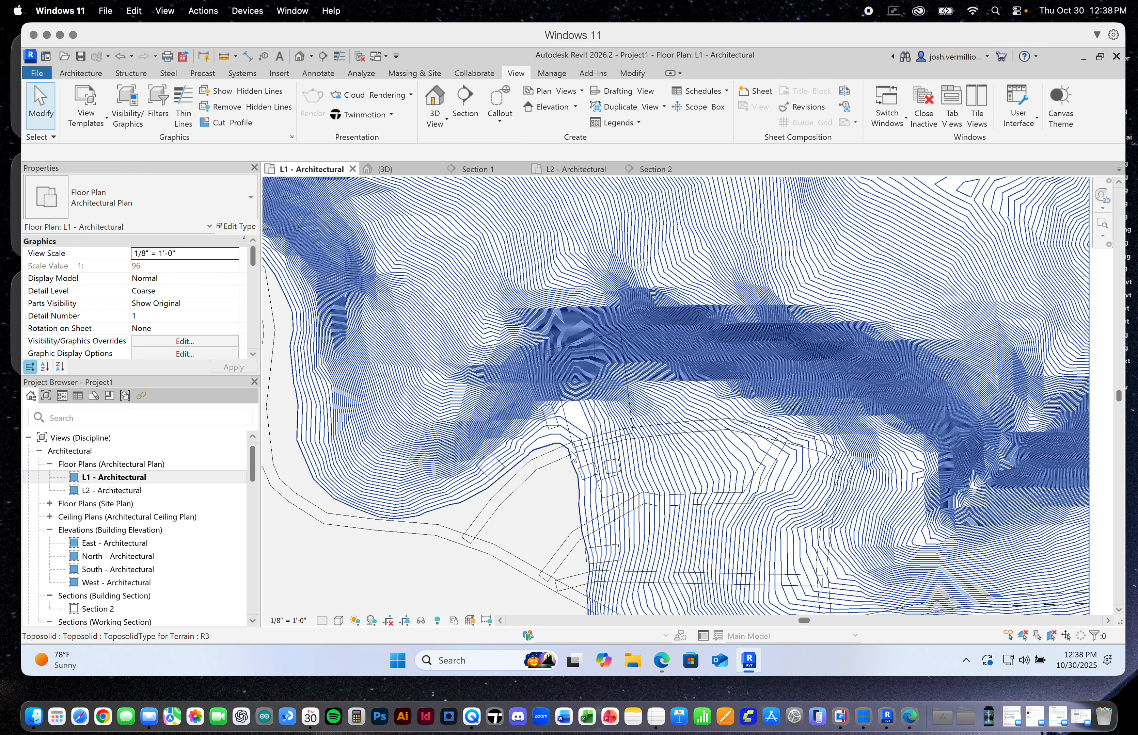
pyautogui.scroll(-5, 582, 427)
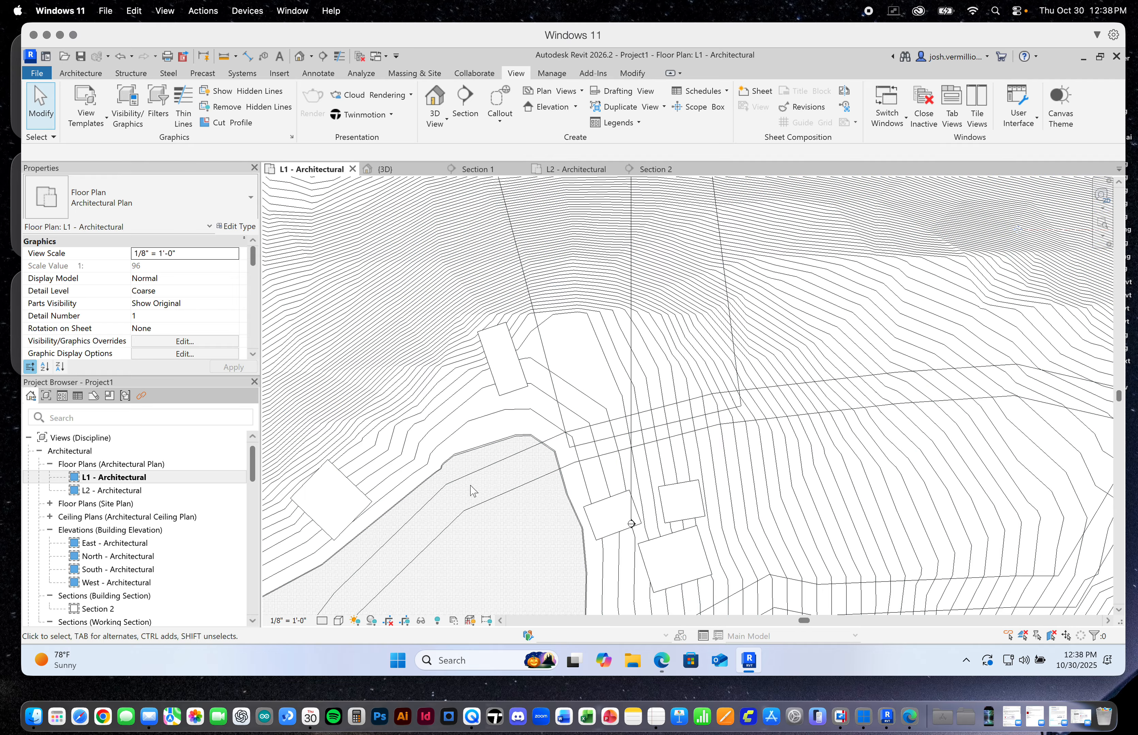
pyautogui.scroll(-2, 471, 486)
pyautogui.scroll(3, 484, 482)
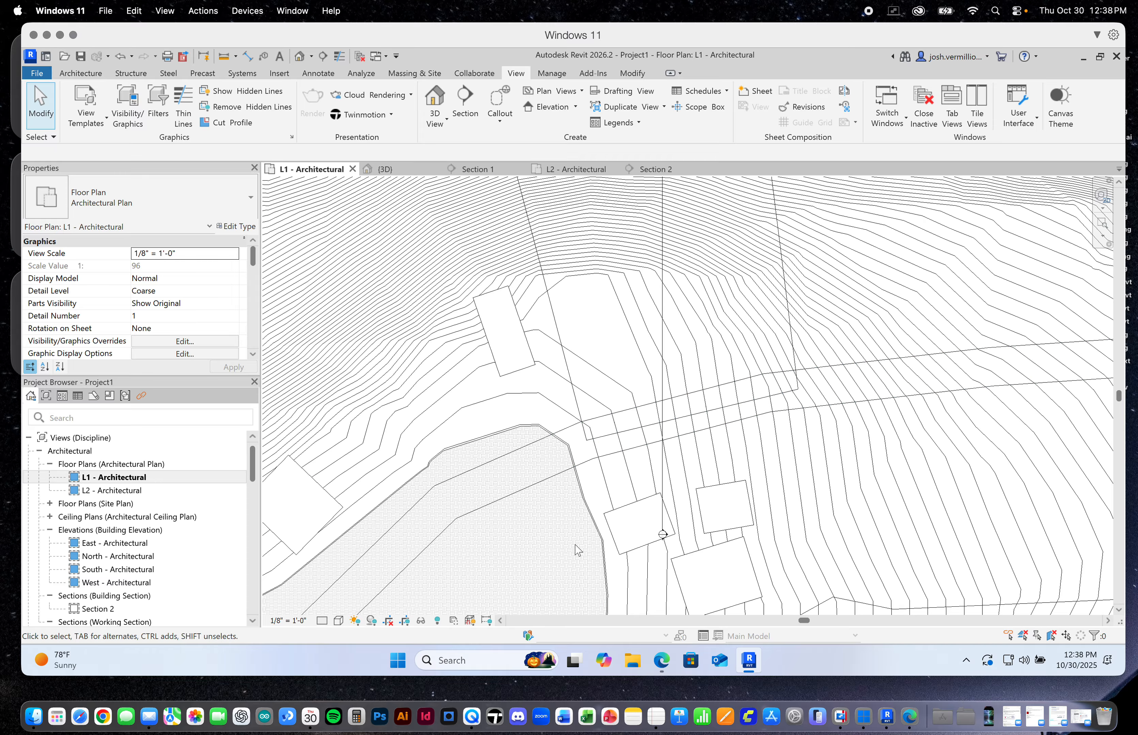
pyautogui.scroll(-3, 581, 550)
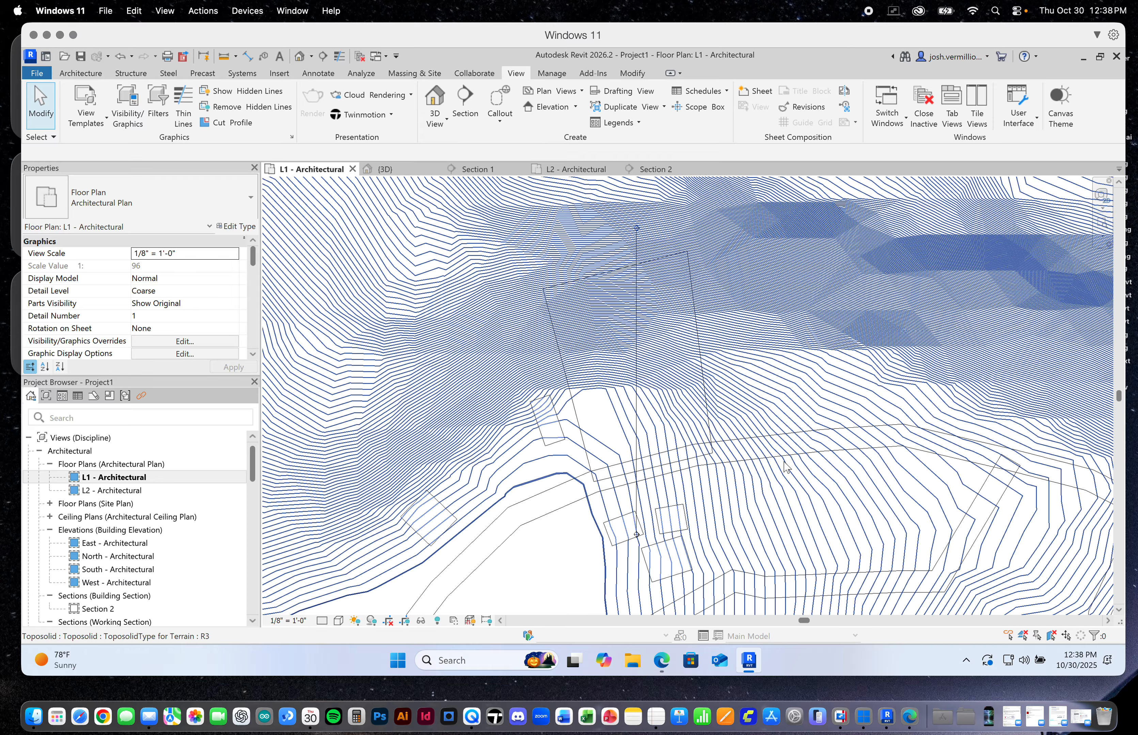
pyautogui.scroll(1, 669, 373)
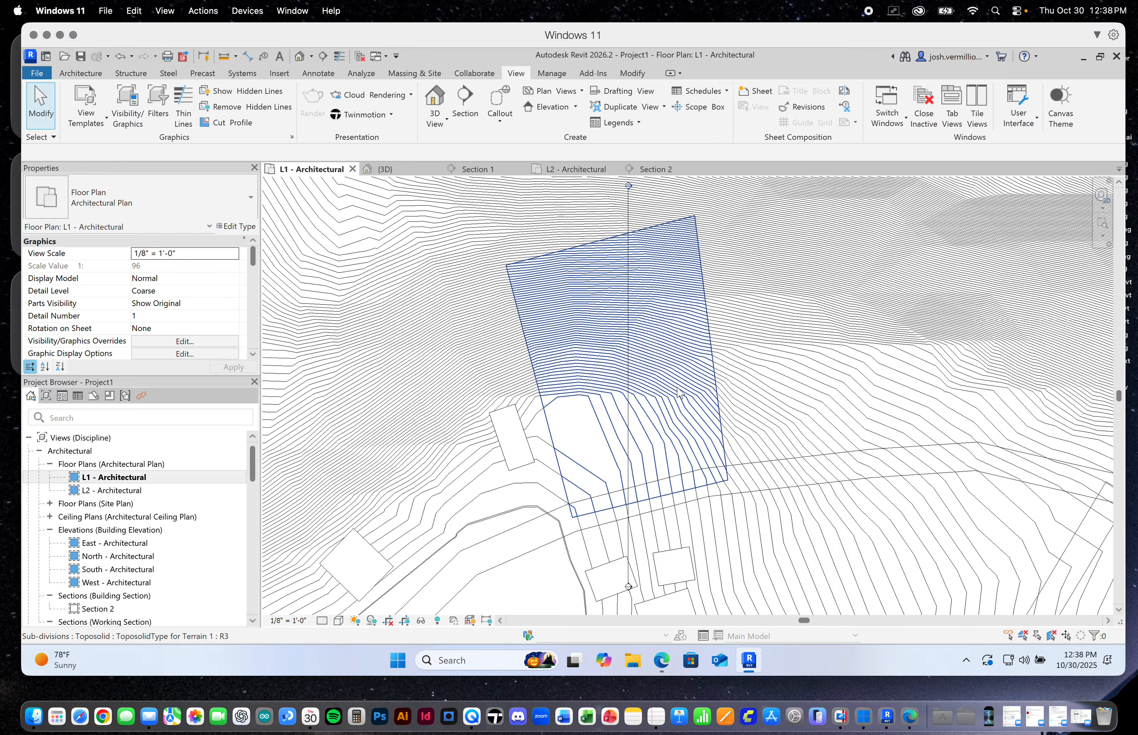
pyautogui.scroll(1, 677, 393)
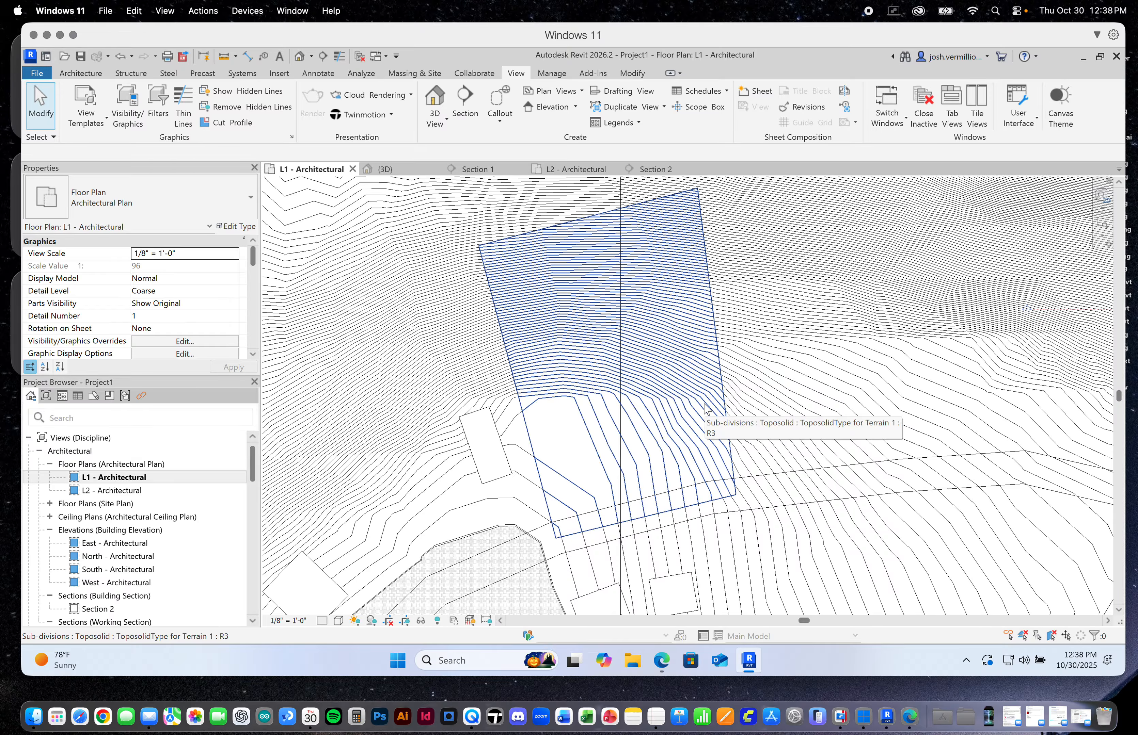
# Check the site boundary against the whole terrain and the position of the section line crossing it
pyautogui.scroll(-10, 714, 410)
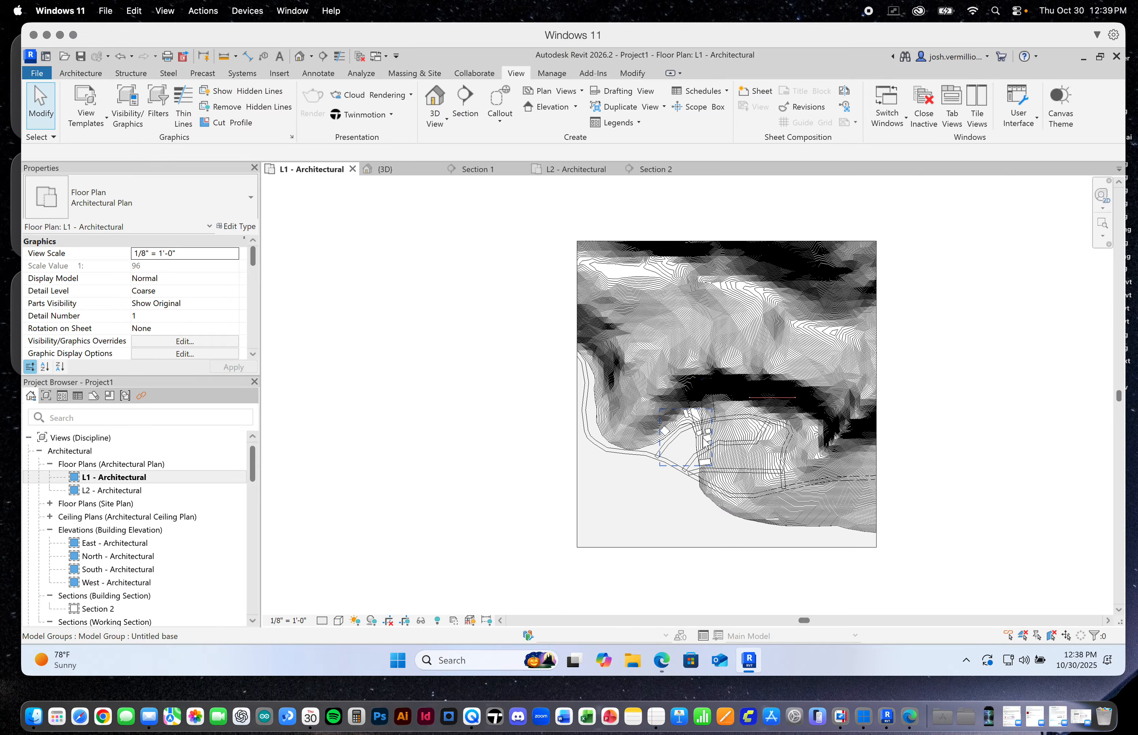
pyautogui.scroll(8, 707, 411)
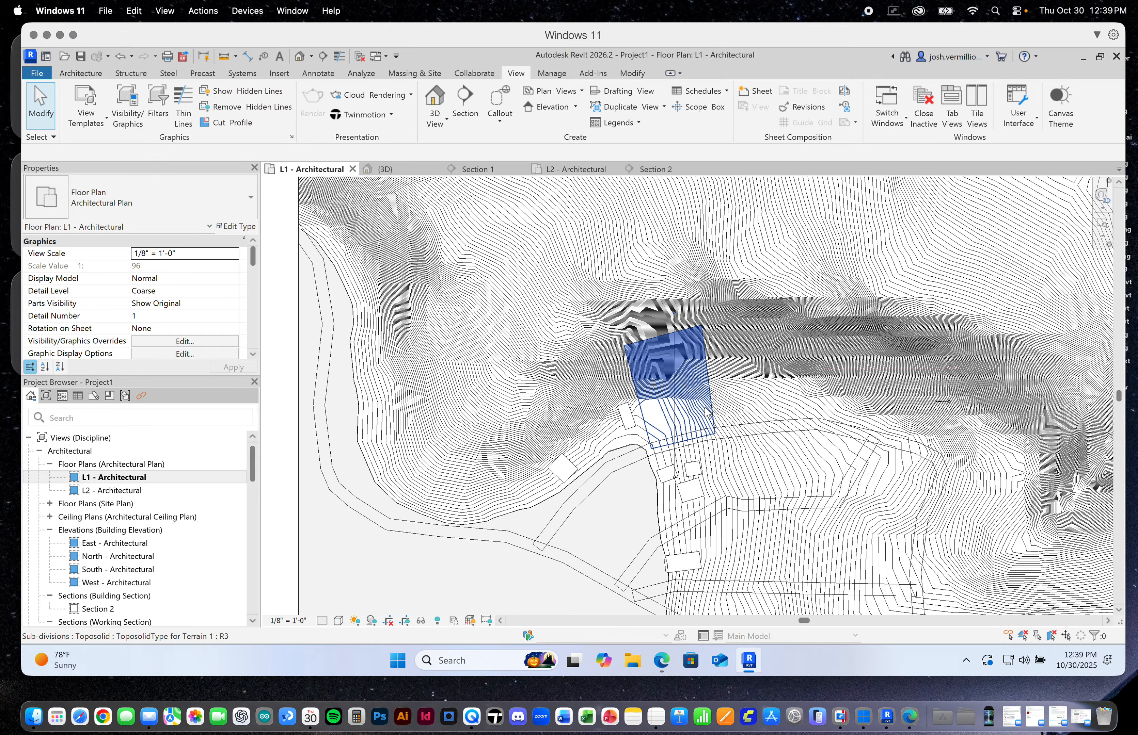
pyautogui.scroll(3, 683, 378)
pyautogui.scroll(2, 672, 369)
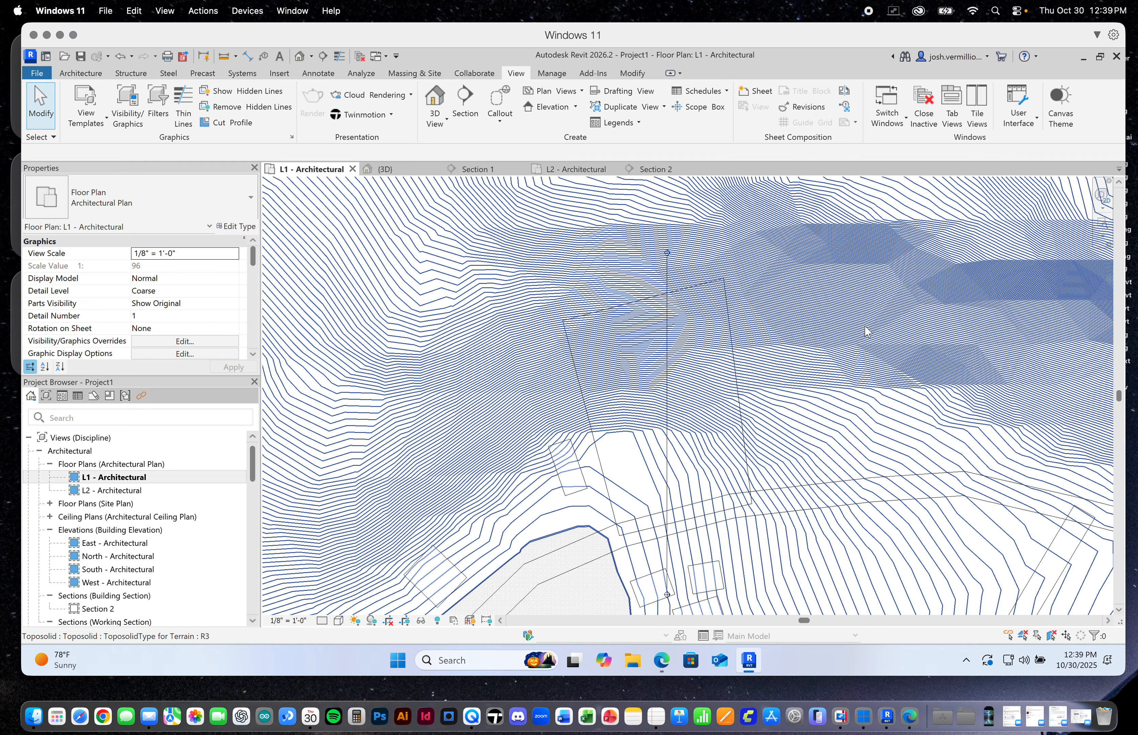
pyautogui.scroll(-3, 696, 406)
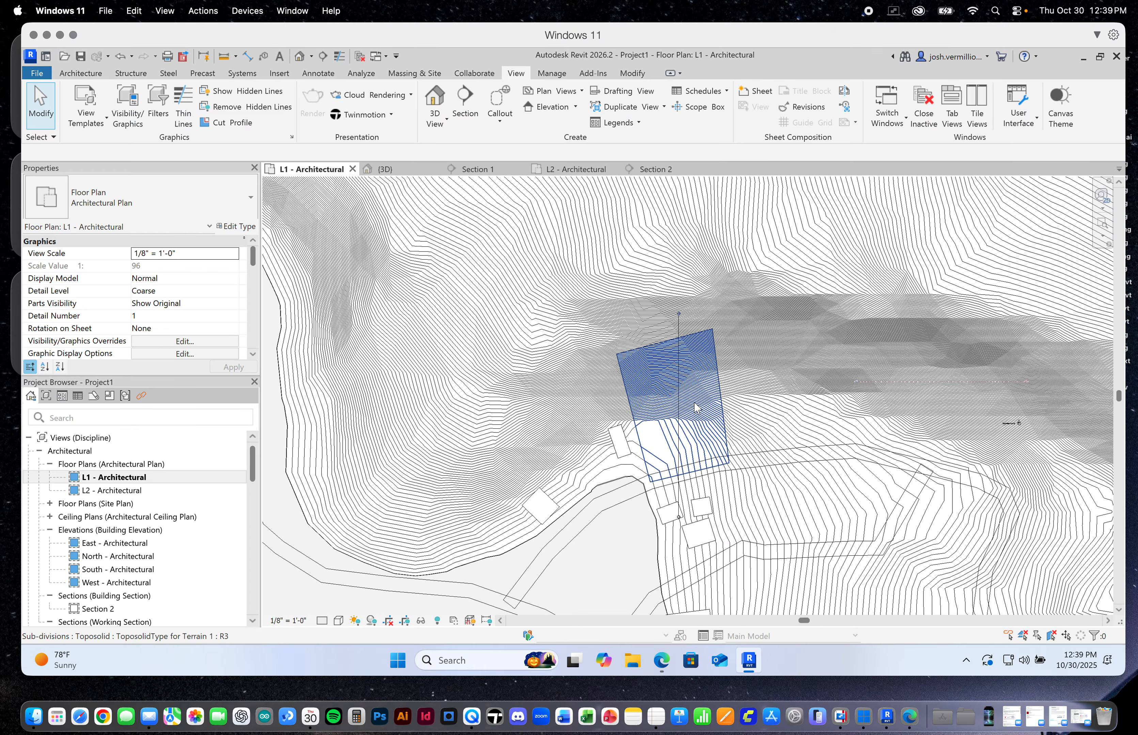
pyautogui.scroll(-1, 696, 406)
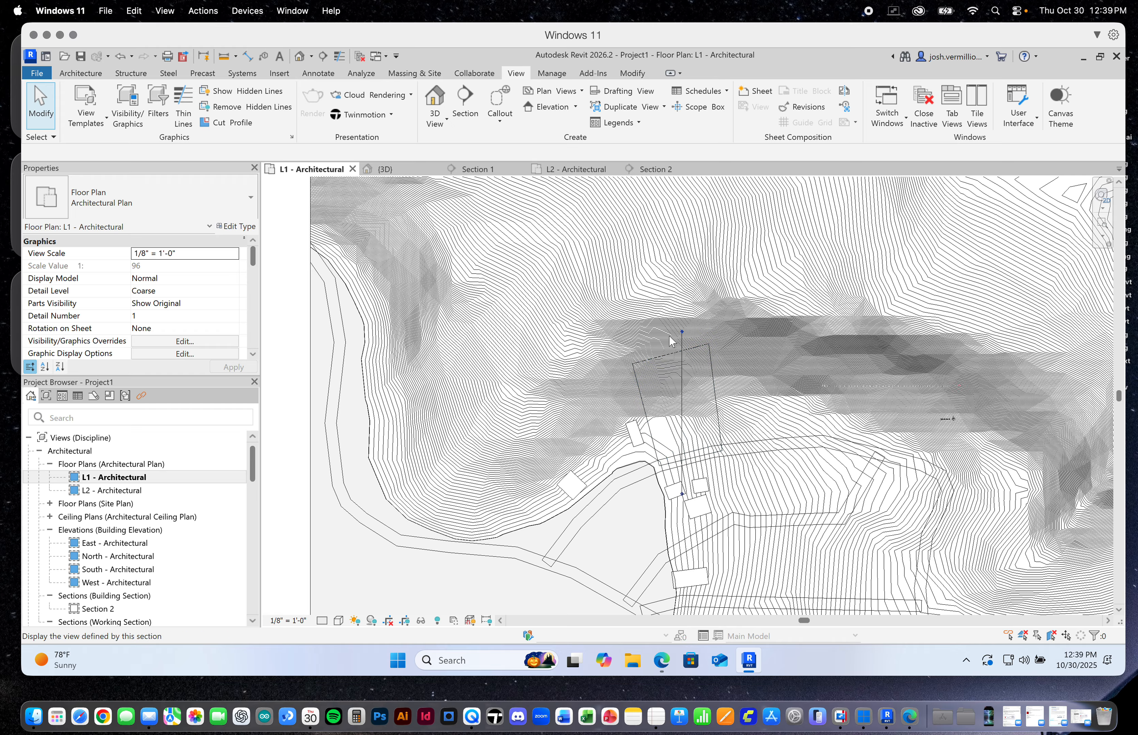
pyautogui.scroll(4, 685, 342)
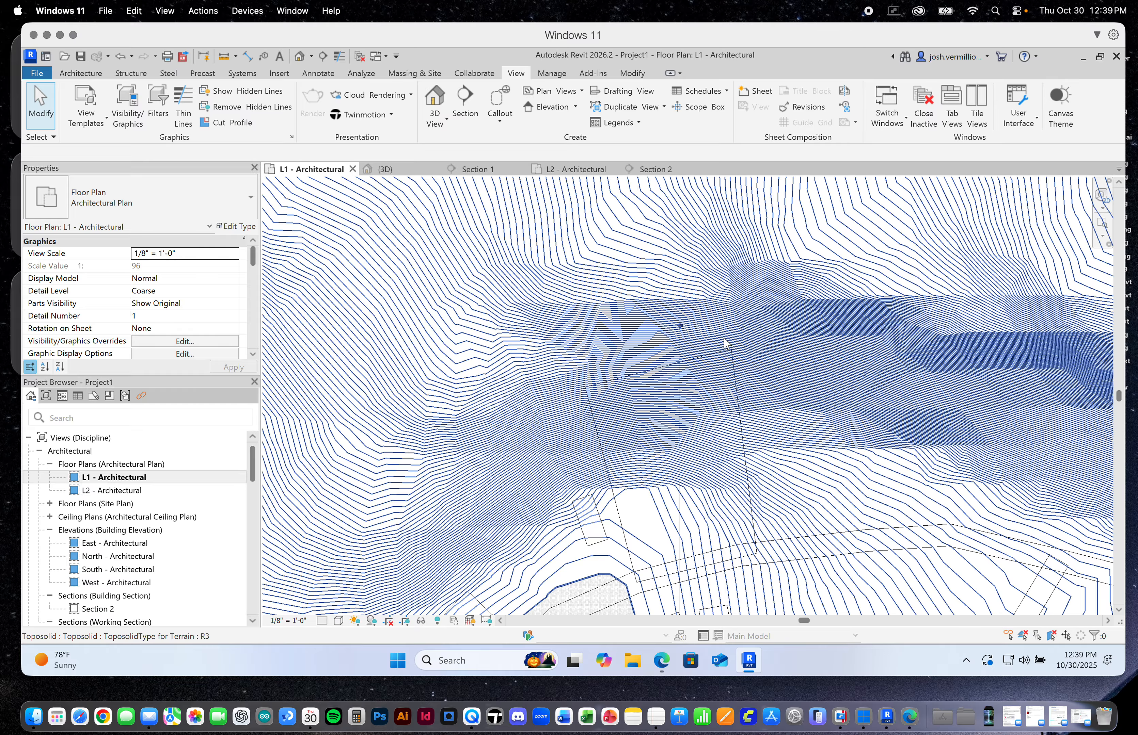
pyautogui.scroll(4, 664, 321)
pyautogui.scroll(3, 705, 363)
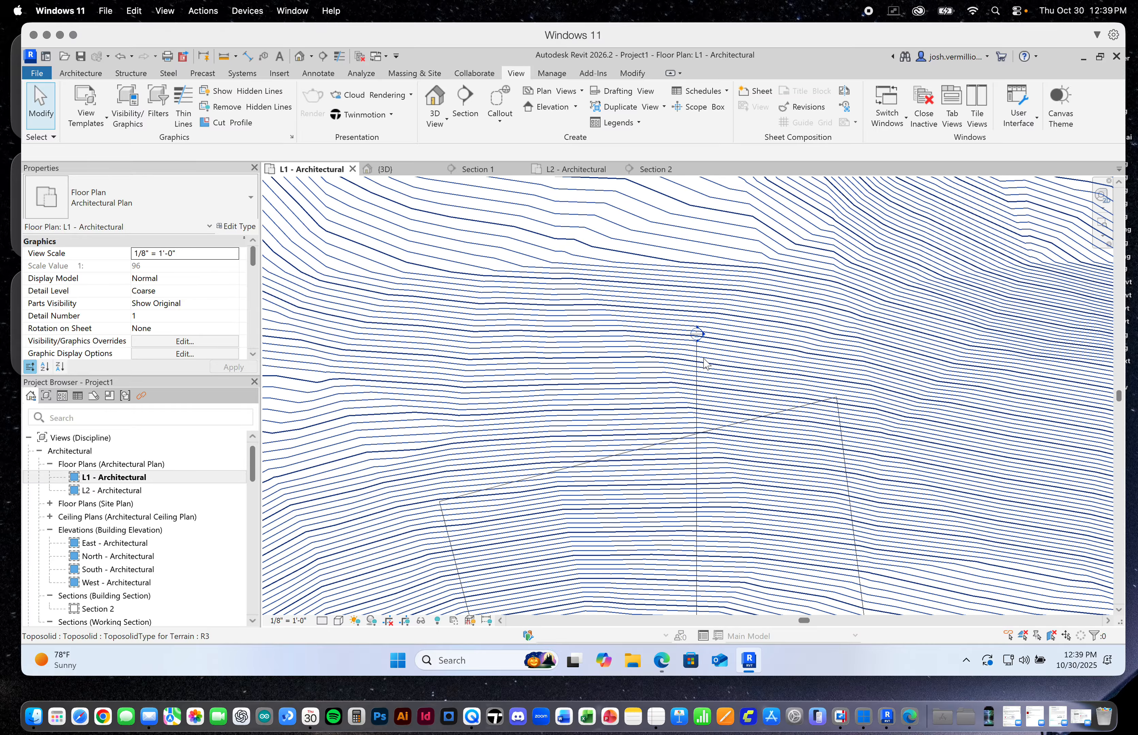
pyautogui.scroll(-5, 703, 359)
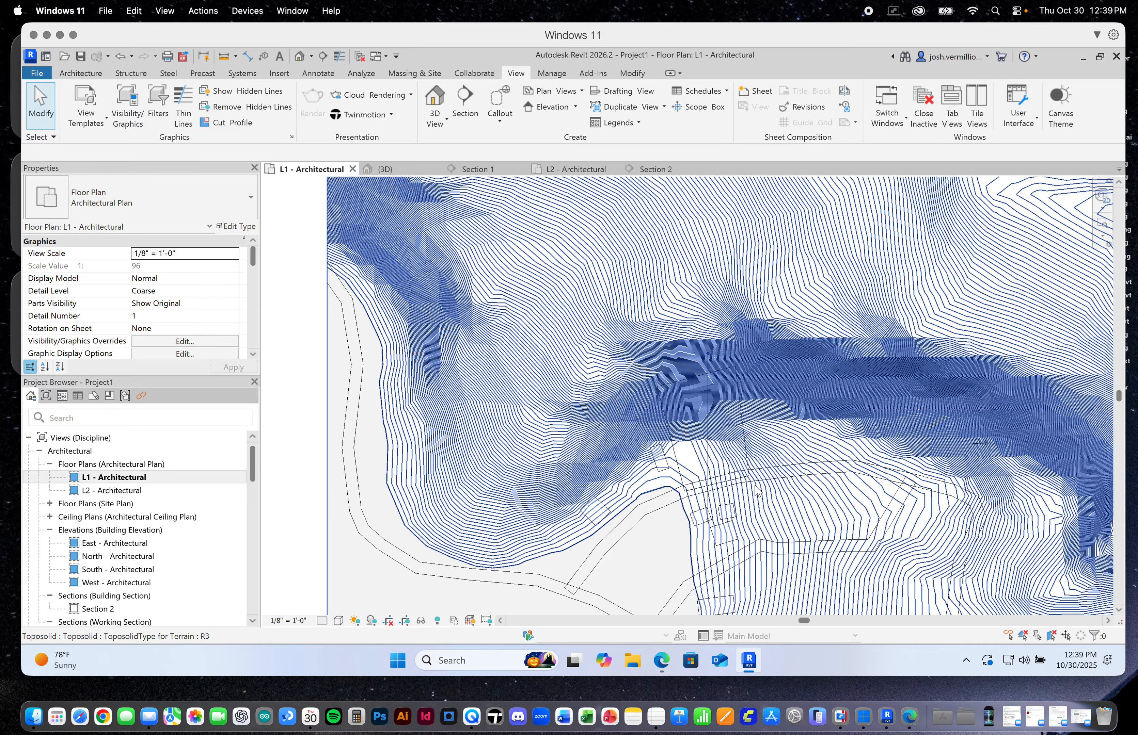
# Draw a 40' high rectangular scope box in the L1 plan, enclosing the whole site boundary with a small margin
pyautogui.scroll(3, 755, 490)
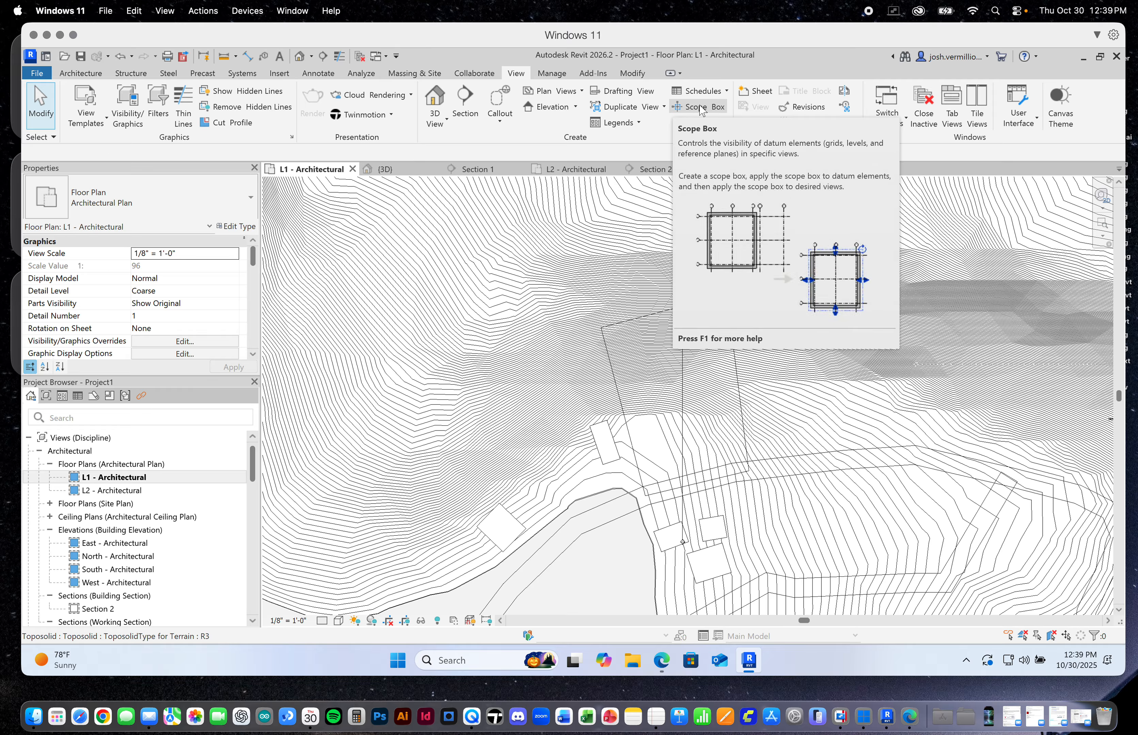
pyautogui.click(701, 108)
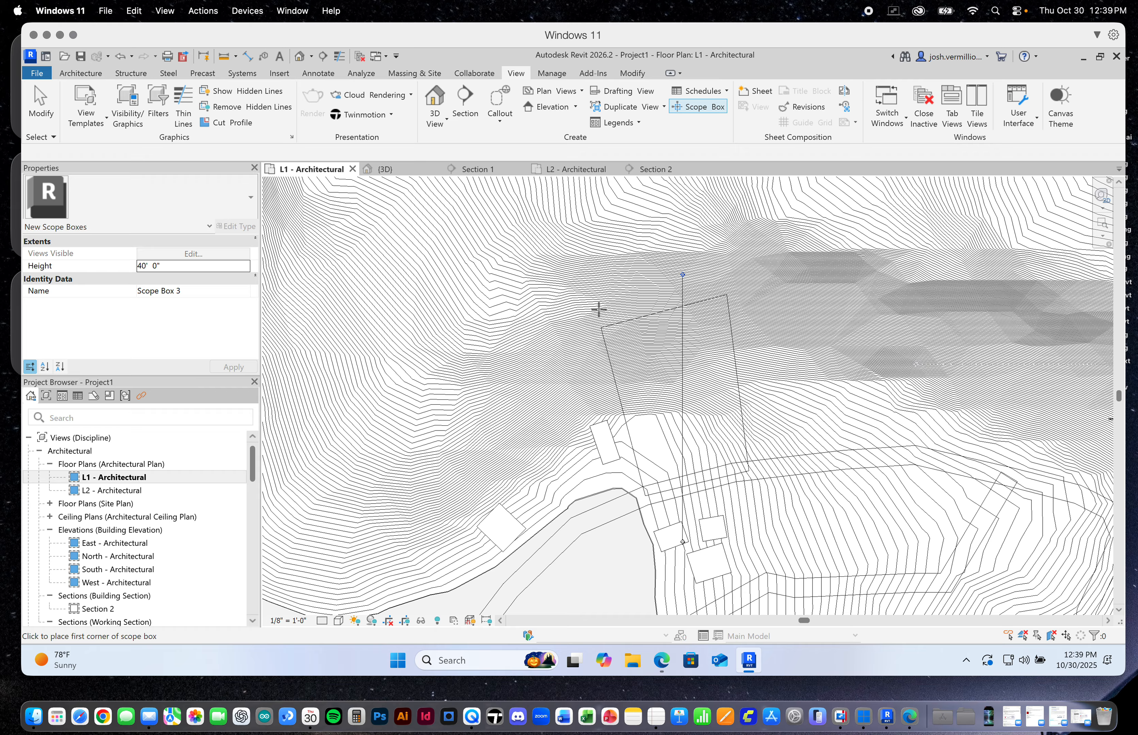
pyautogui.click(575, 282)
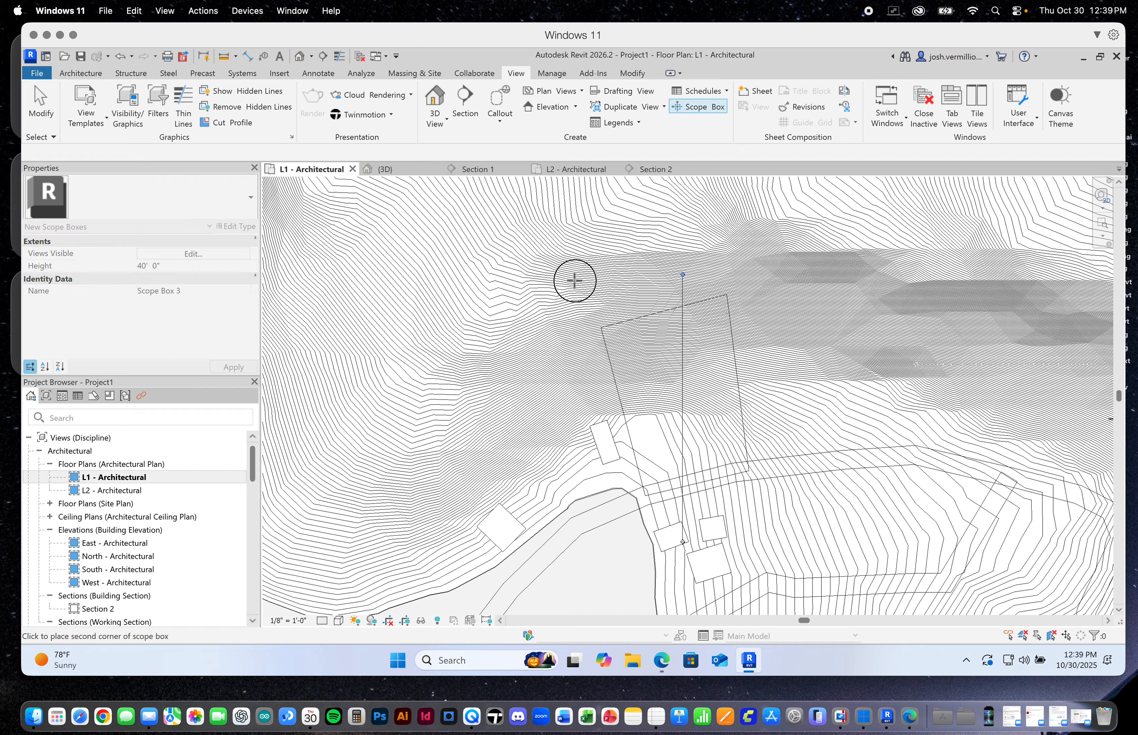
pyautogui.click(781, 521)
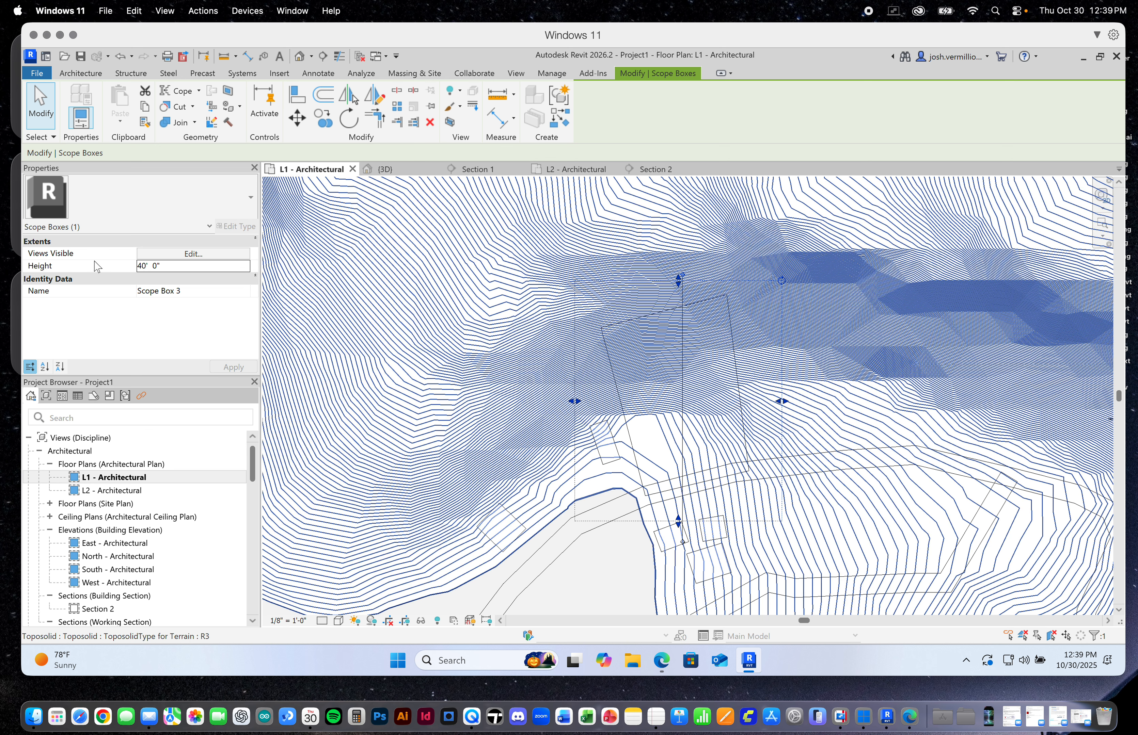
# Rename the new scope box with its owner's first name followed by "Scope Box", and display it in Section 2
pyautogui.click(191, 291)
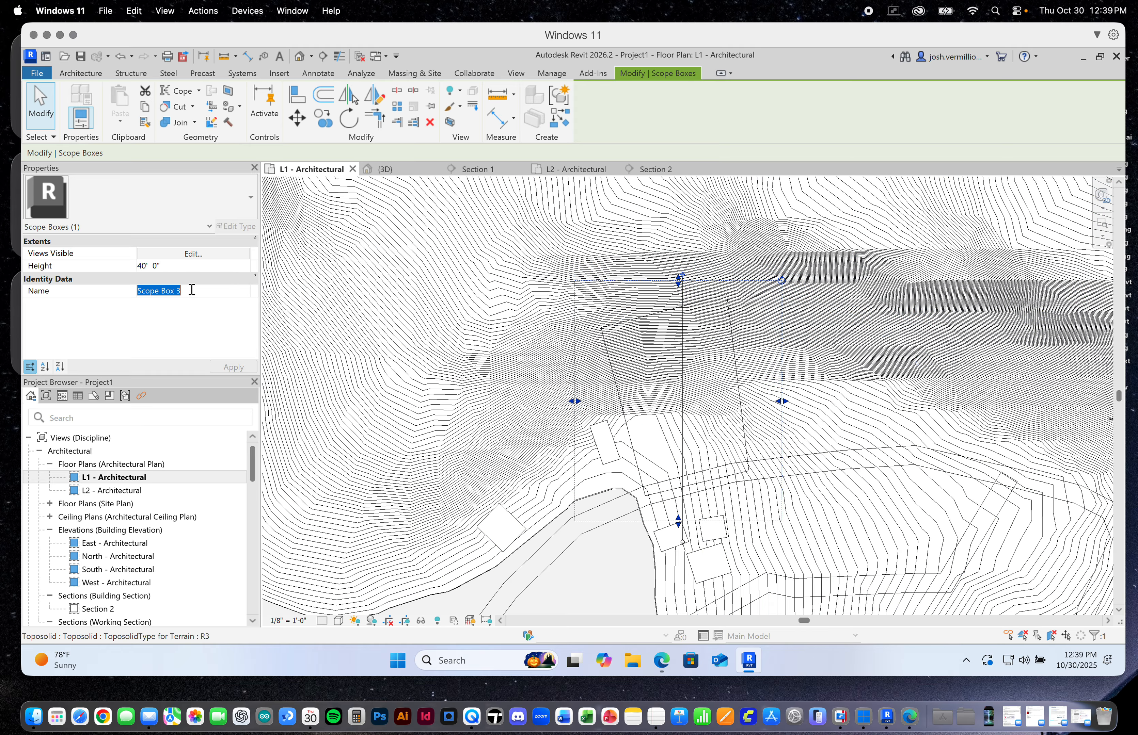
pyautogui.press('BackSpace')
pyautogui.write("Josh's Scope Box")
pyautogui.click(234, 368)
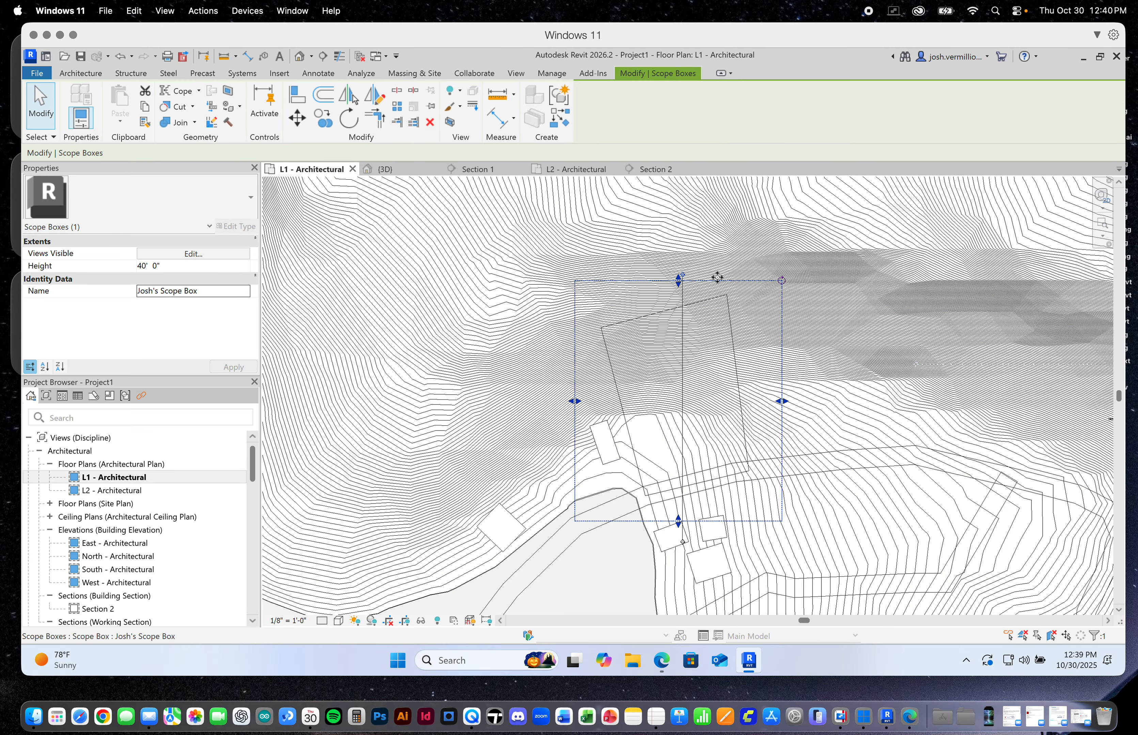
pyautogui.click(665, 172)
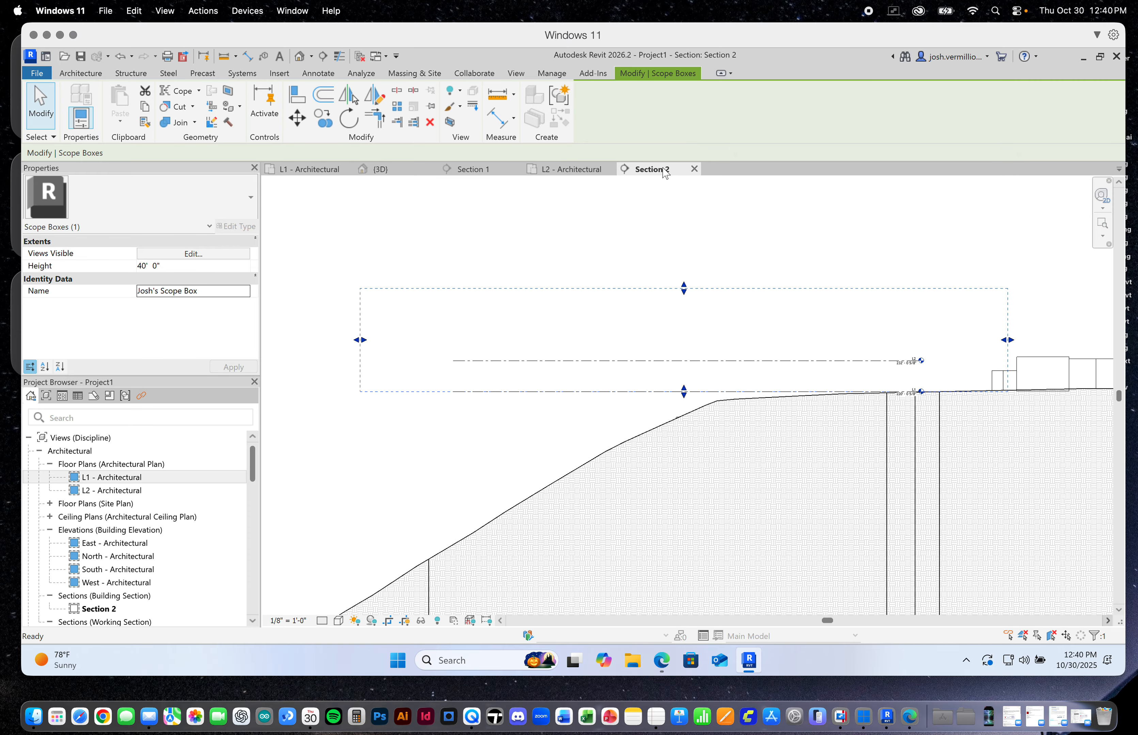
# Stretch the site scope box in Section 2 below the sloping terrain and higher above the levels, to about 197' in height
pyautogui.scroll(-3, 698, 349)
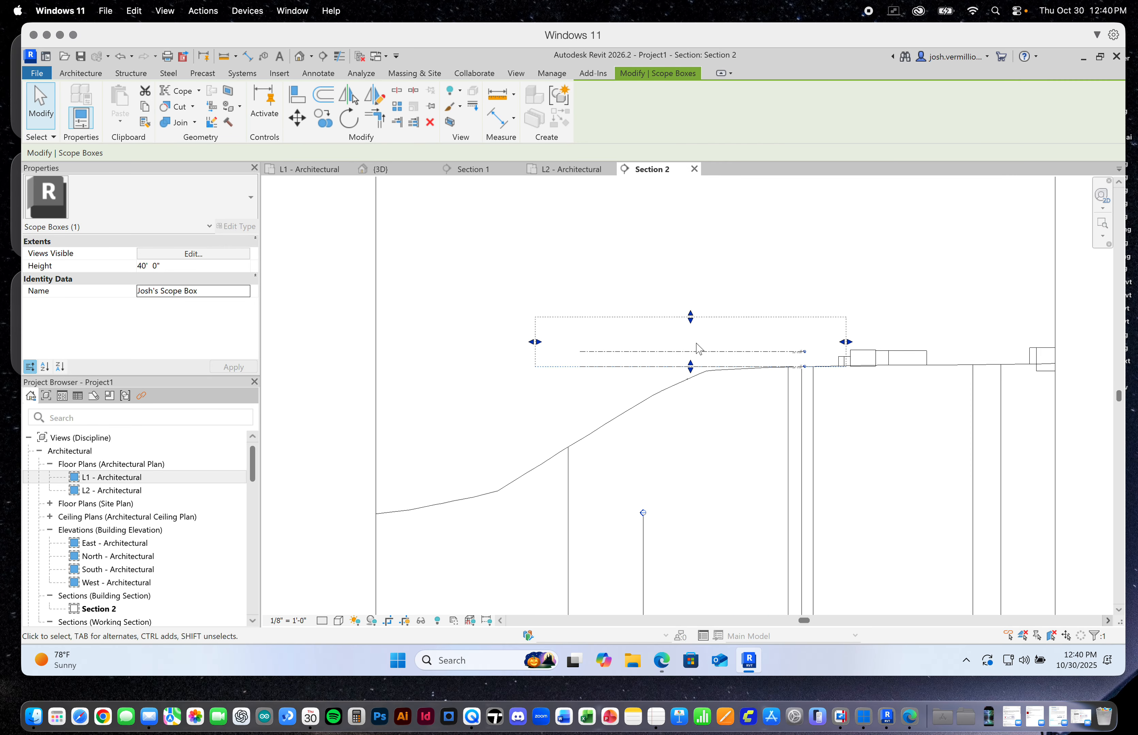
pyautogui.moveTo(690, 367); pyautogui.dragTo(688, 490)
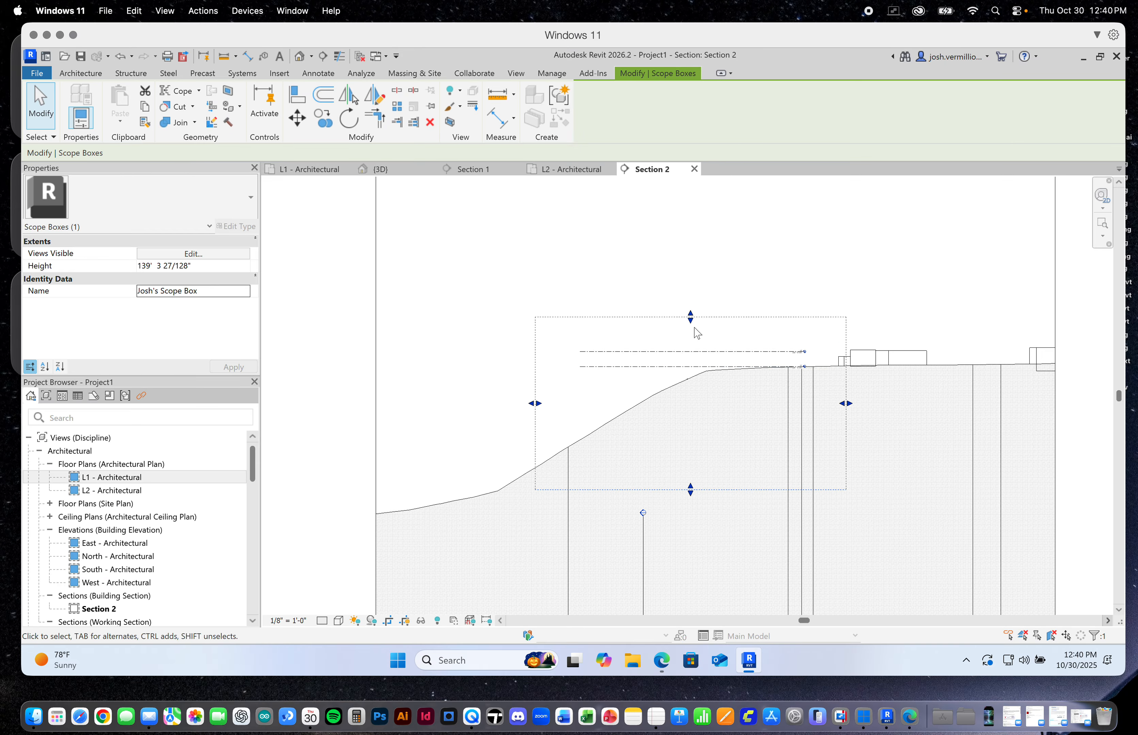
pyautogui.moveTo(690, 317); pyautogui.dragTo(688, 245)
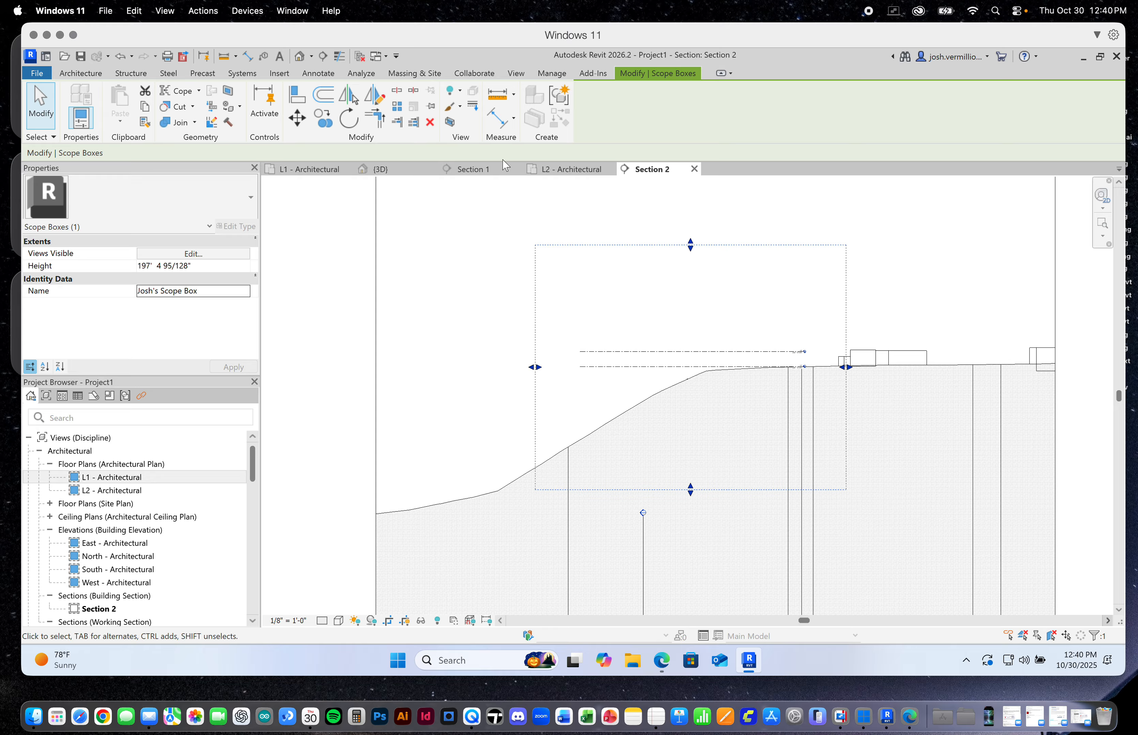
pyautogui.click(455, 247)
# Assign the custom scope box drawn around the site to the L1 - Architectural floor plan
pyautogui.click(306, 169)
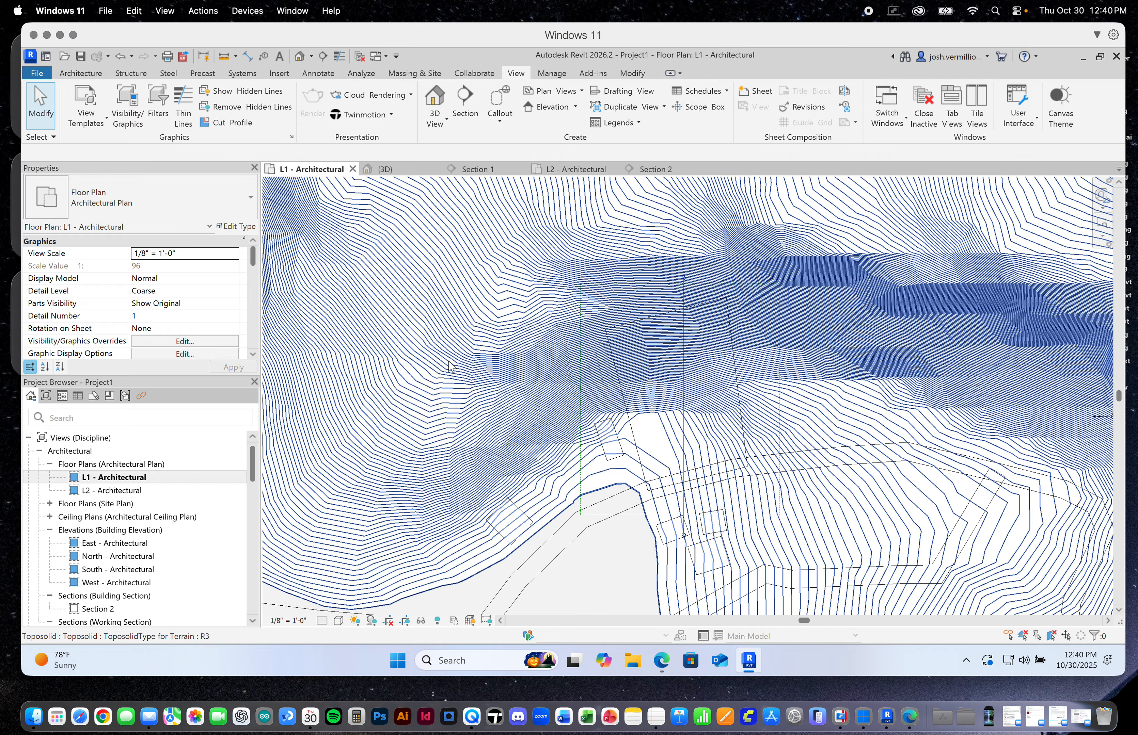
pyautogui.scroll(-5, 483, 373)
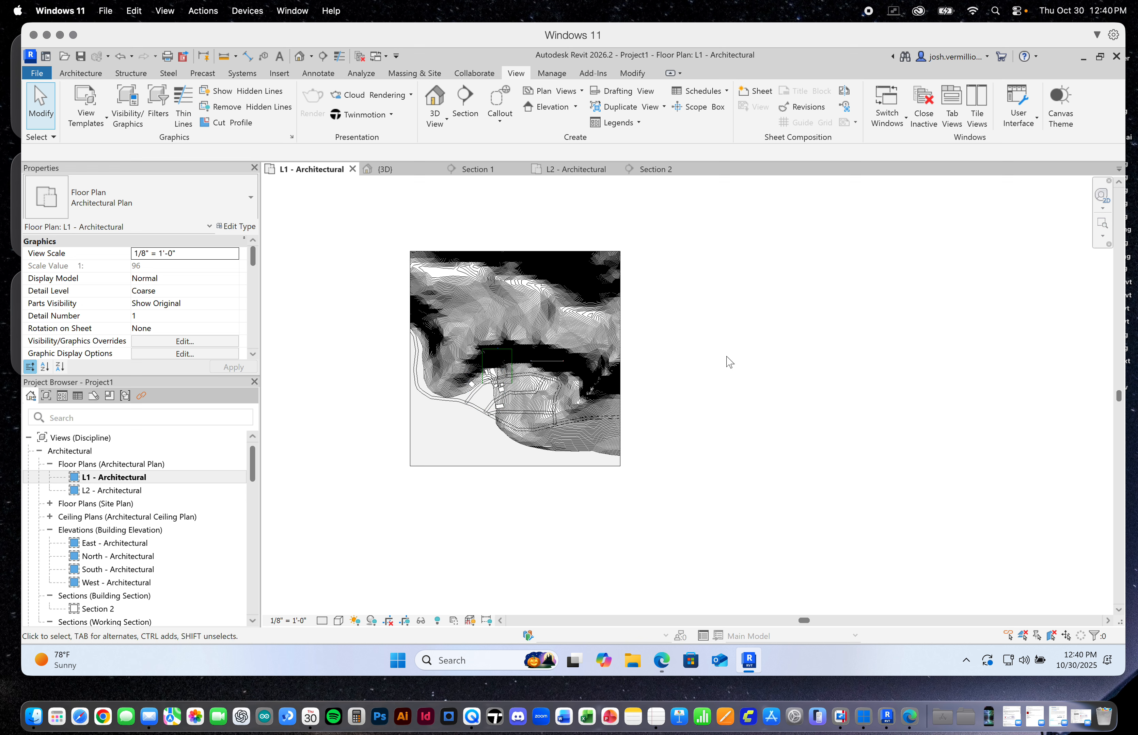
pyautogui.click(746, 359)
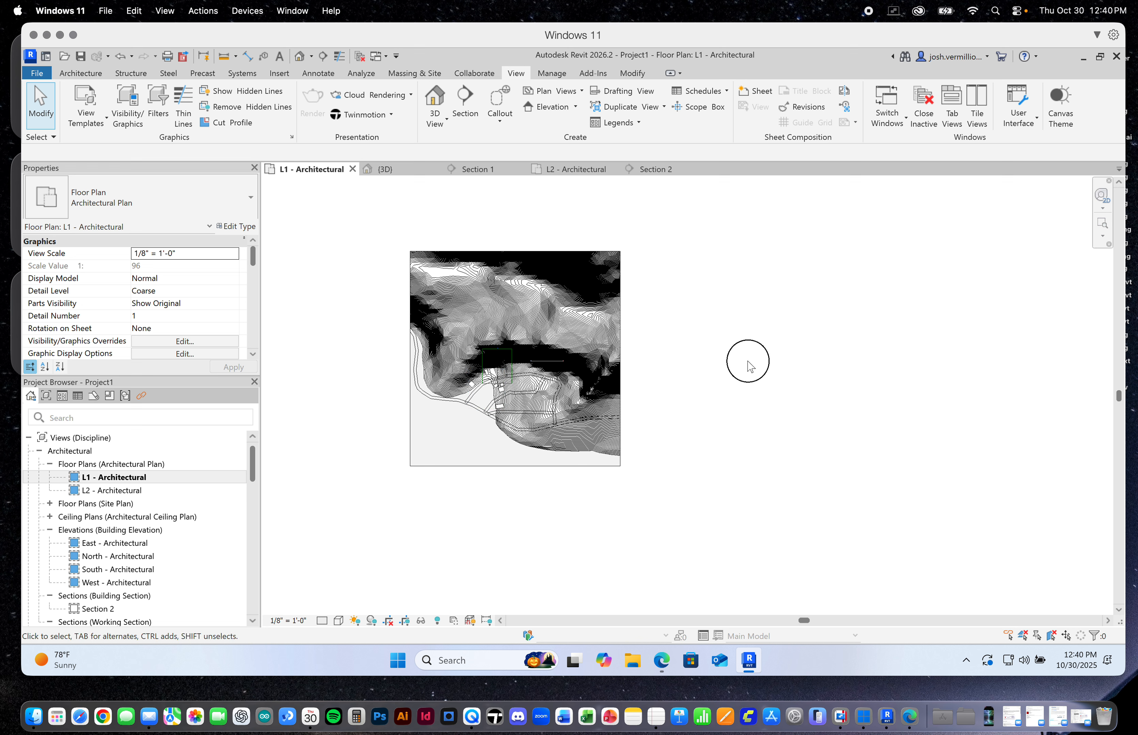
pyautogui.click(863, 385)
pyautogui.click(295, 264)
pyautogui.moveTo(253, 262); pyautogui.dragTo(251, 301)
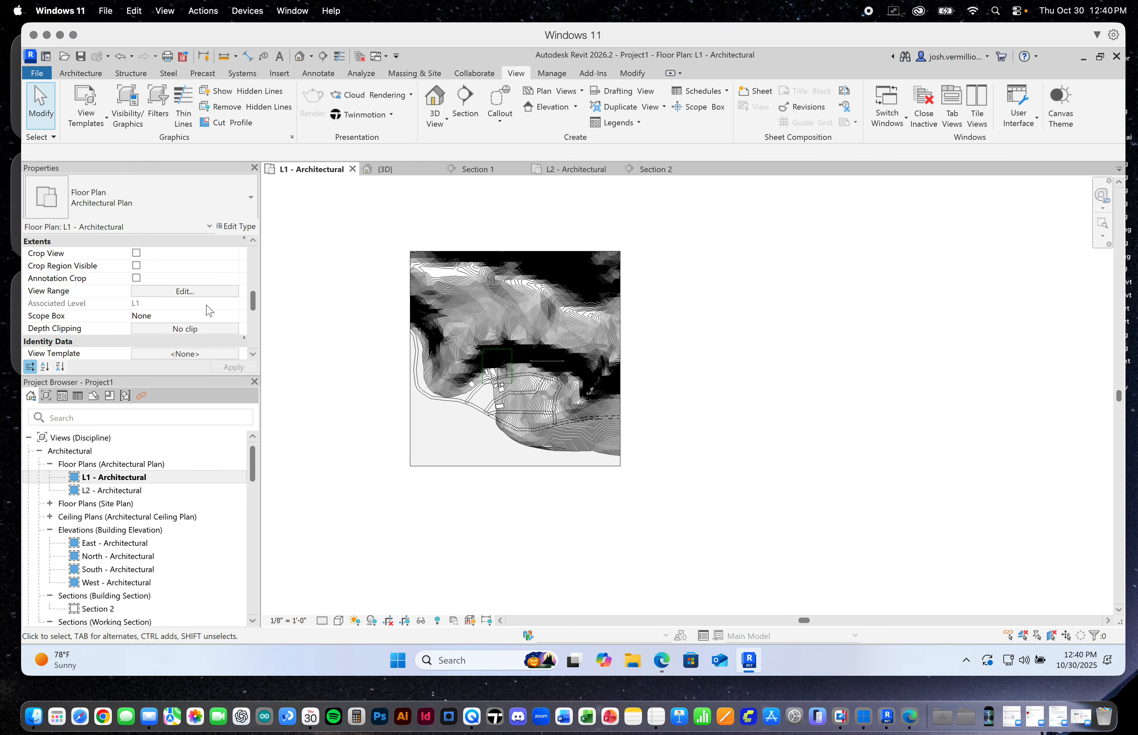
pyautogui.click(166, 316)
pyautogui.click(234, 317)
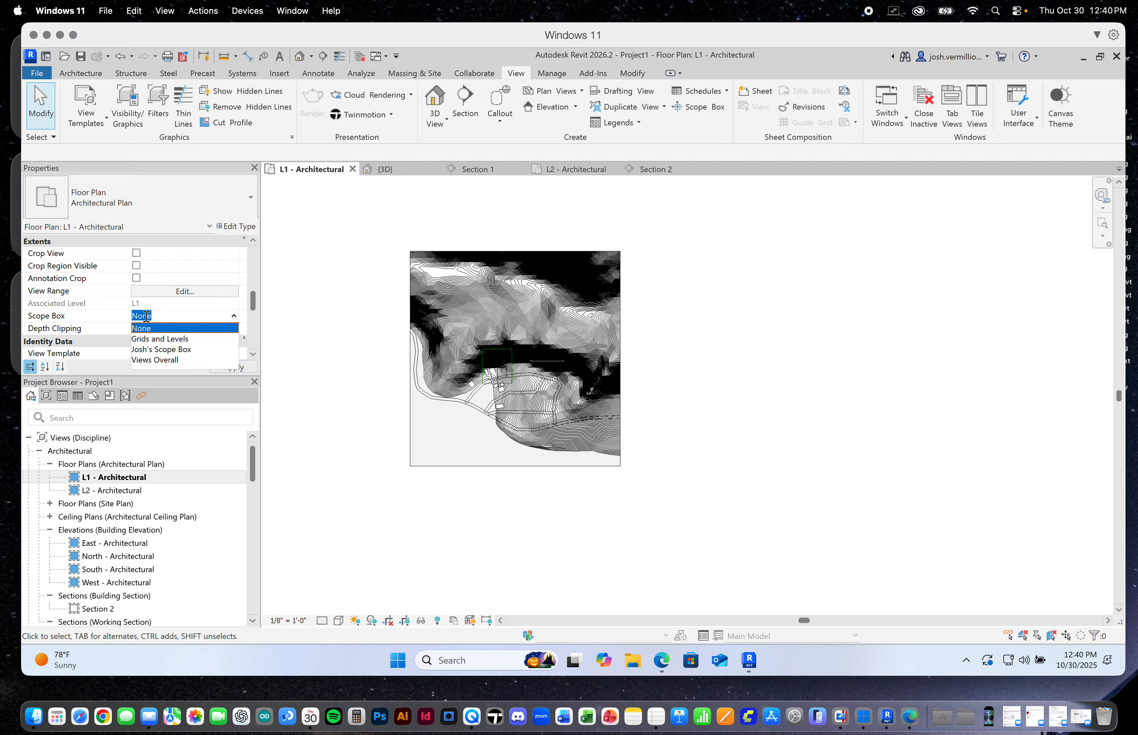
pyautogui.click(157, 352)
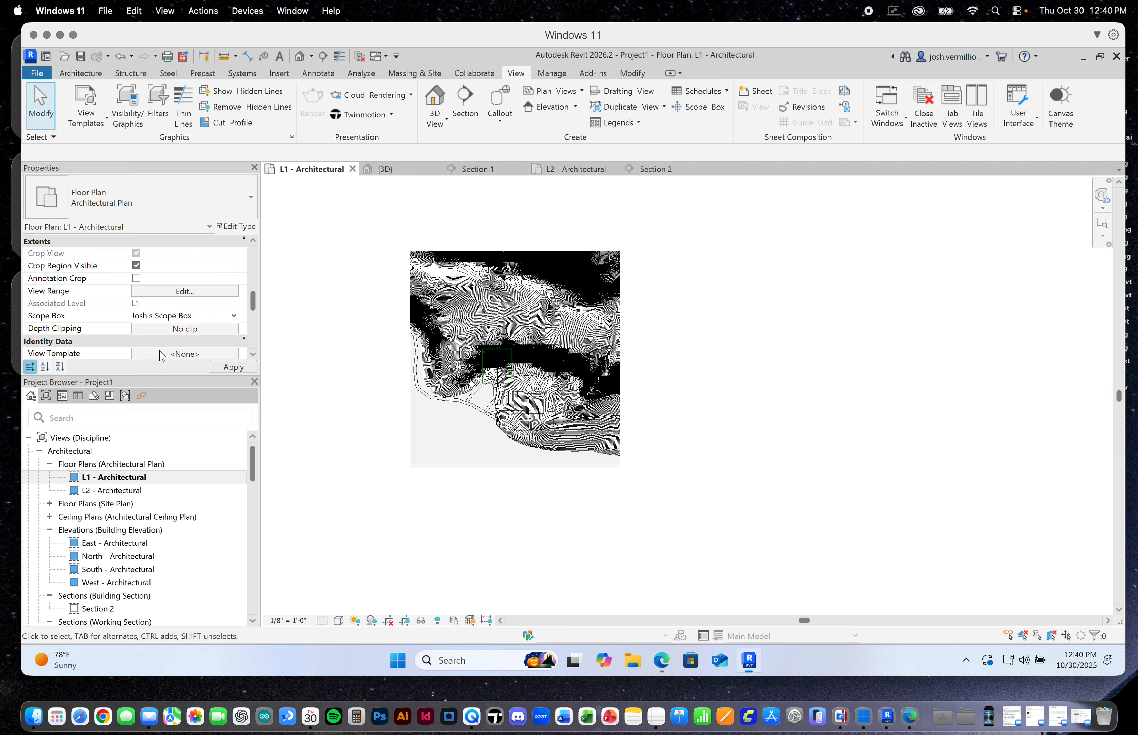
pyautogui.scroll(8, 506, 366)
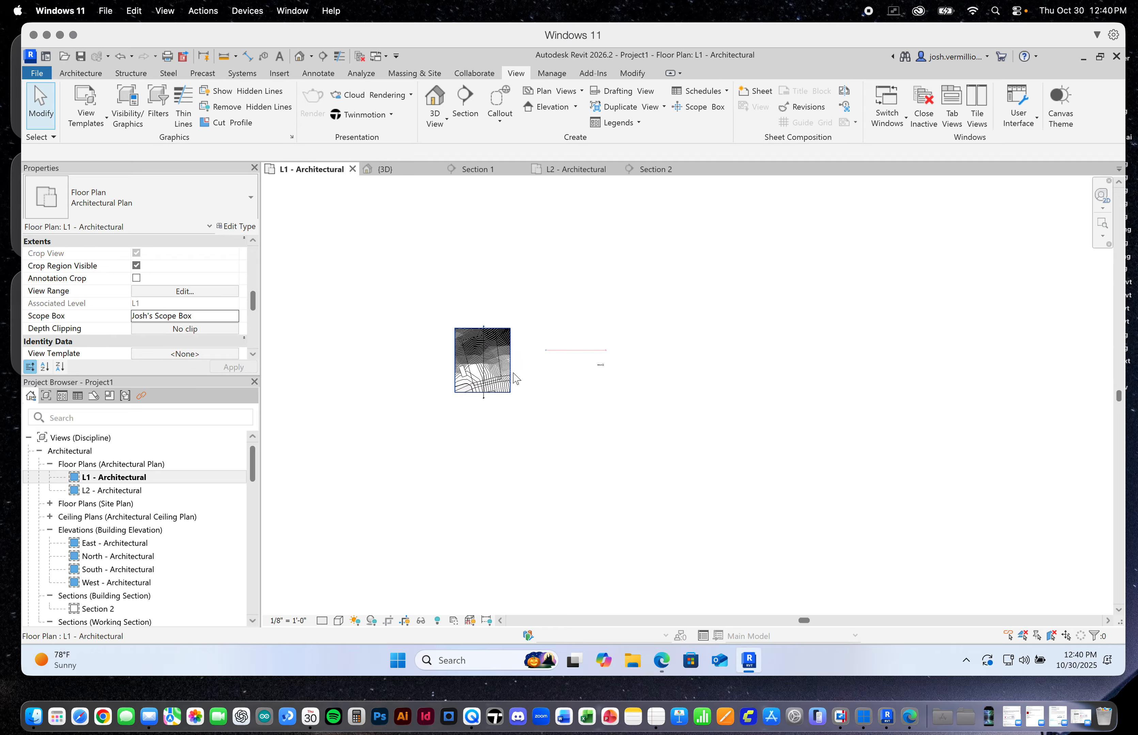
# Delete the stray Section 1 lying outside the cropped L1 plan, together with its view
pyautogui.scroll(2, 739, 351)
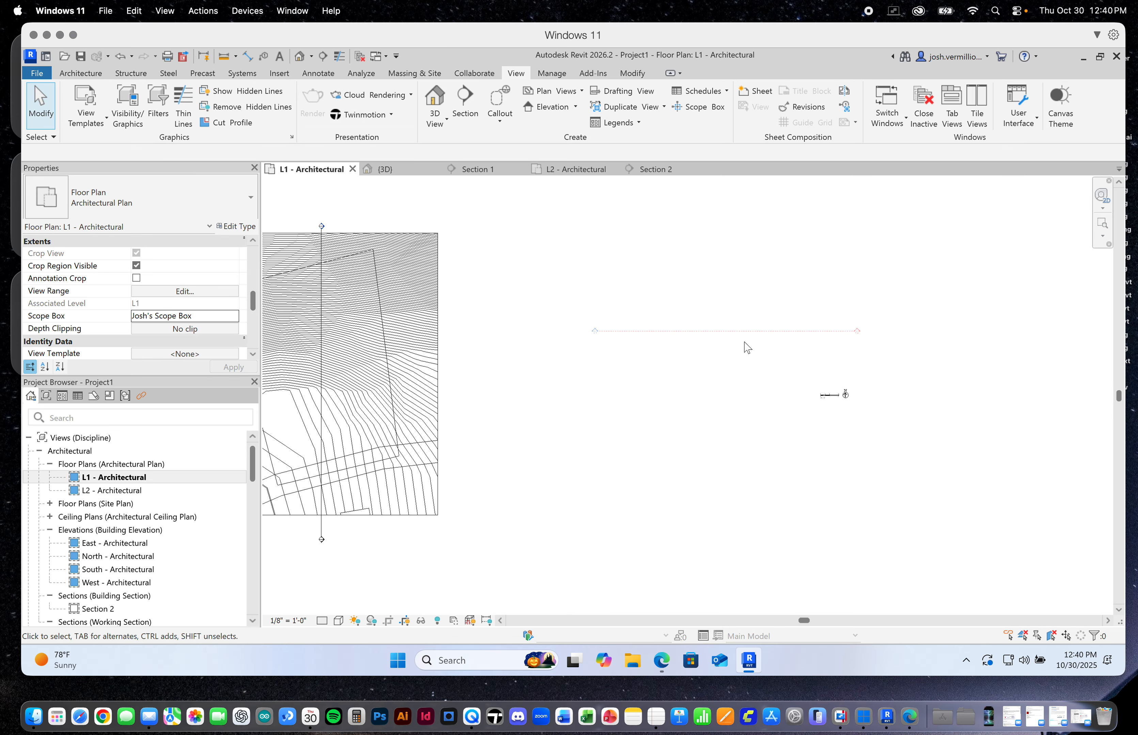
pyautogui.moveTo(794, 374); pyautogui.dragTo(891, 431)
pyautogui.click(896, 435)
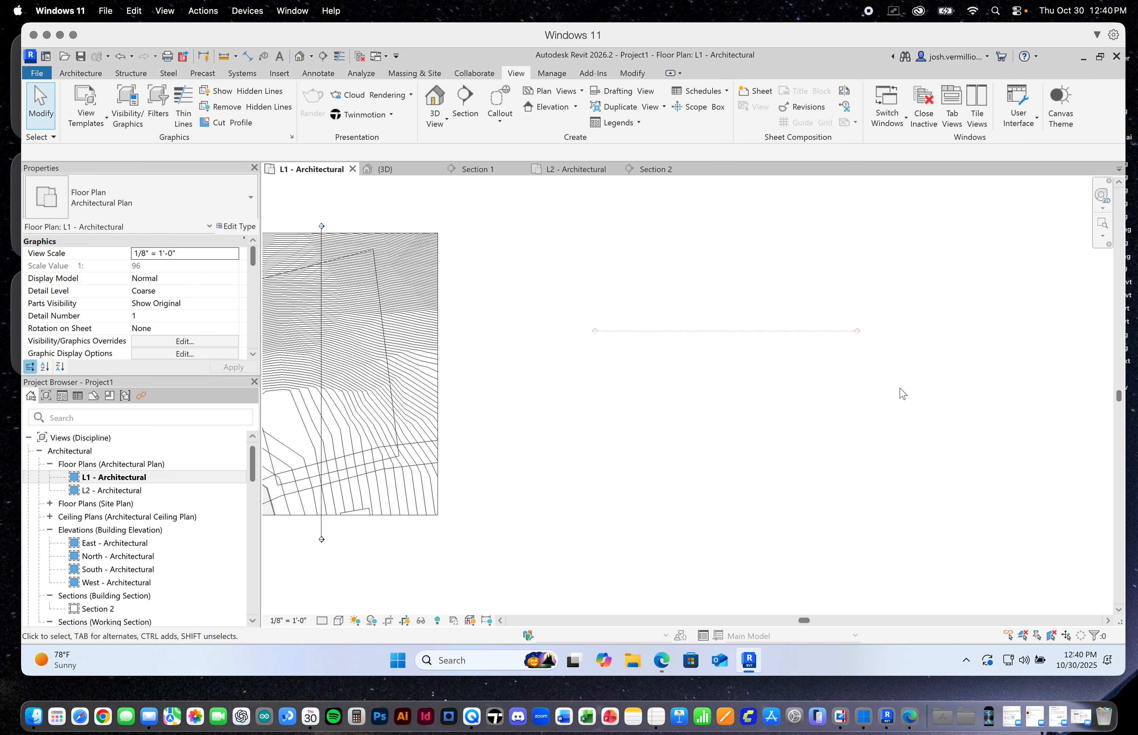
pyautogui.moveTo(858, 313); pyautogui.dragTo(803, 365)
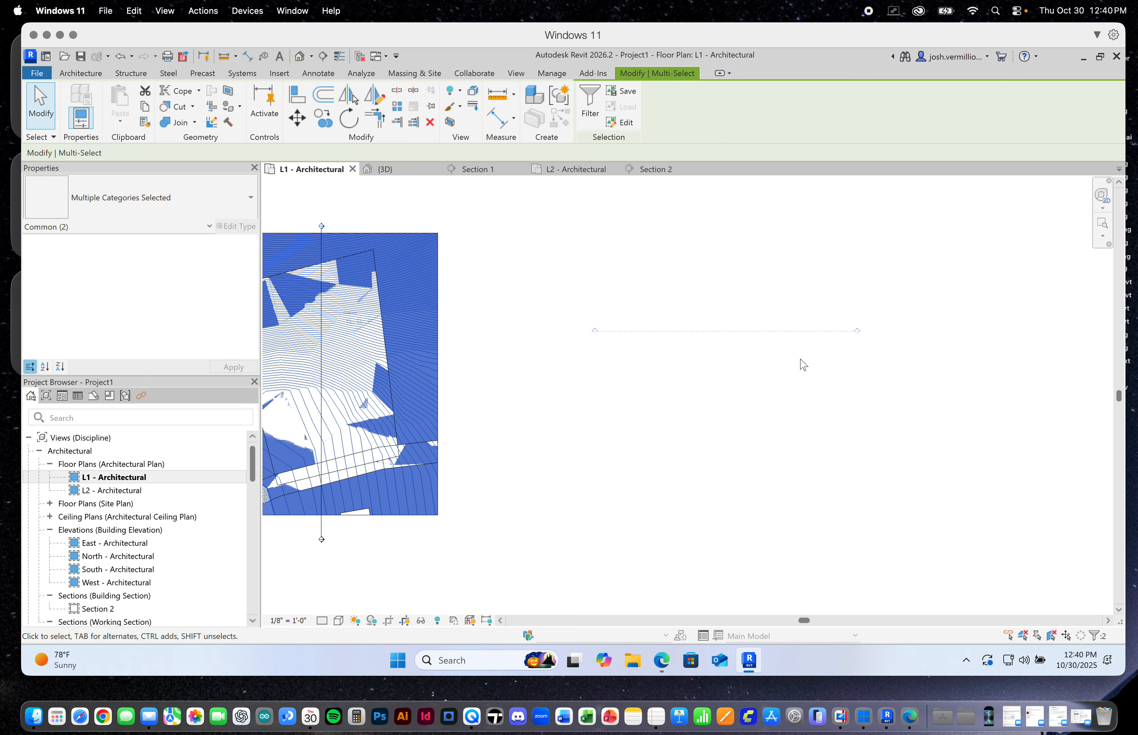
pyautogui.click(803, 365)
pyautogui.click(793, 331)
pyautogui.press('Delete')
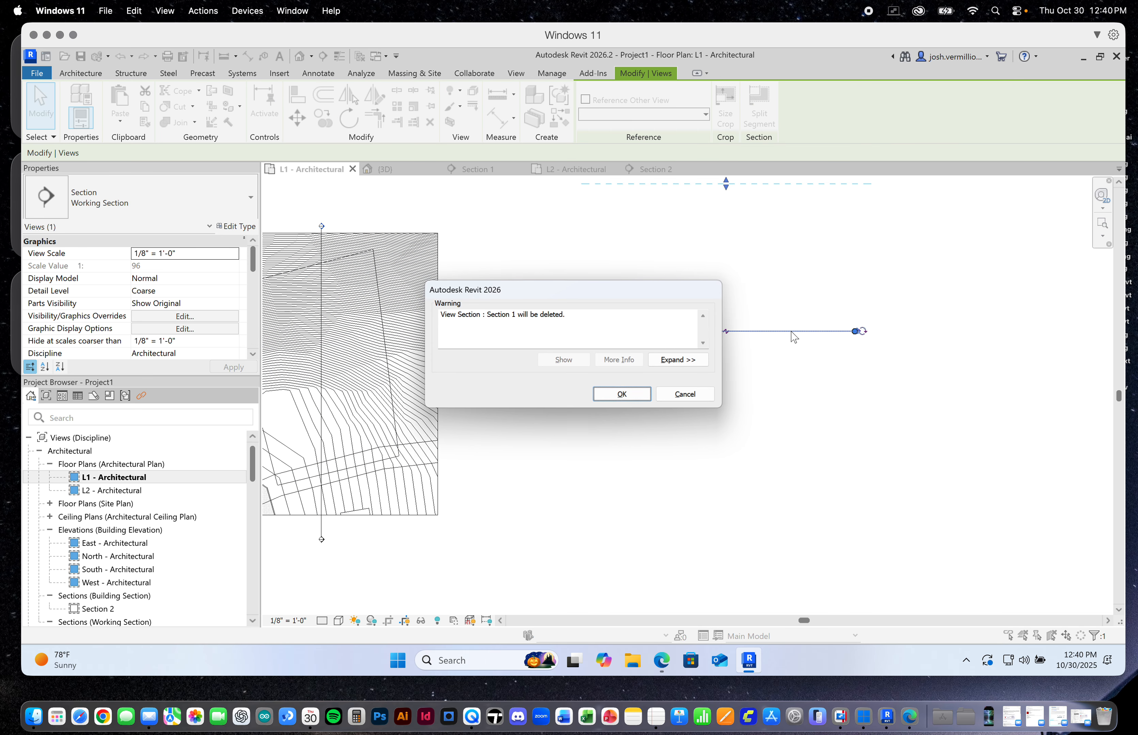
pyautogui.click(622, 394)
pyautogui.scroll(-2, 783, 383)
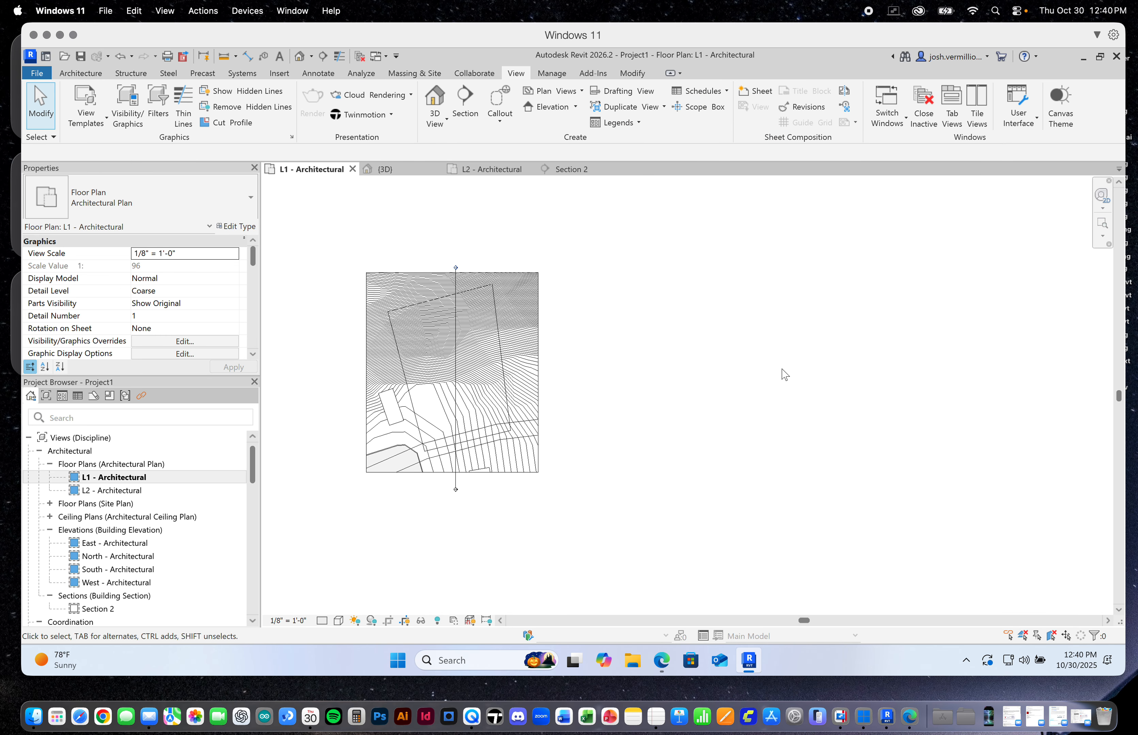
pyautogui.scroll(-2, 785, 374)
pyautogui.scroll(4, 643, 381)
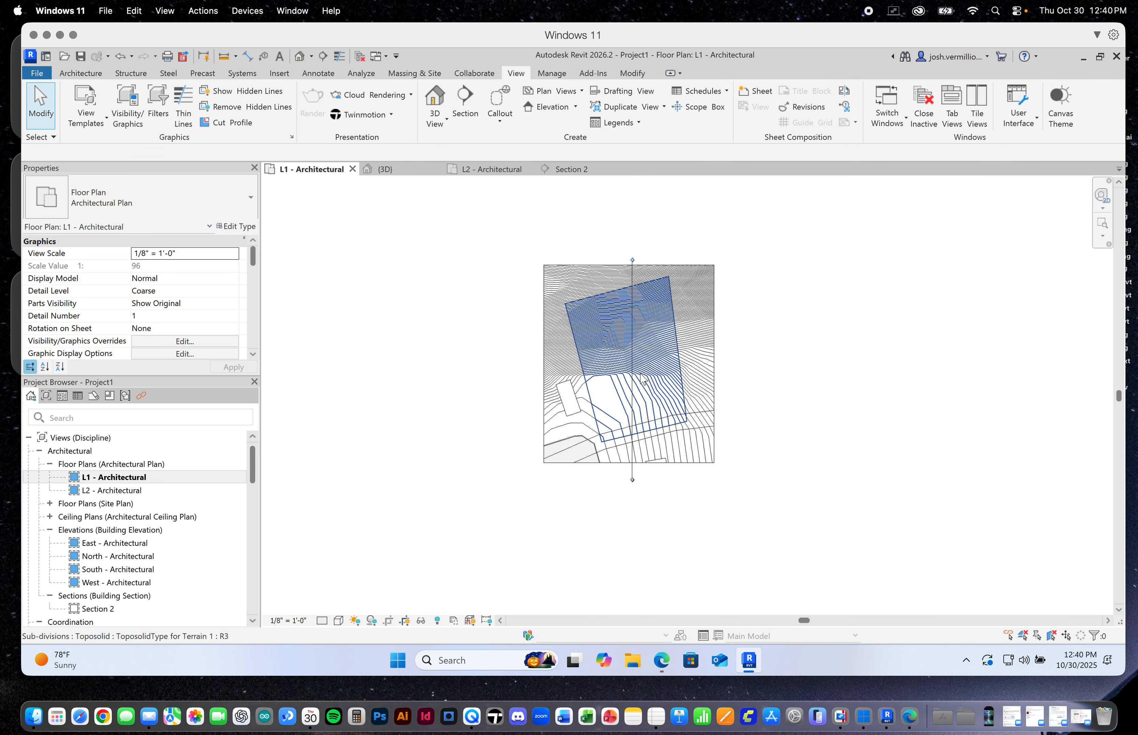
pyautogui.scroll(4, 641, 374)
pyautogui.scroll(-2, 716, 397)
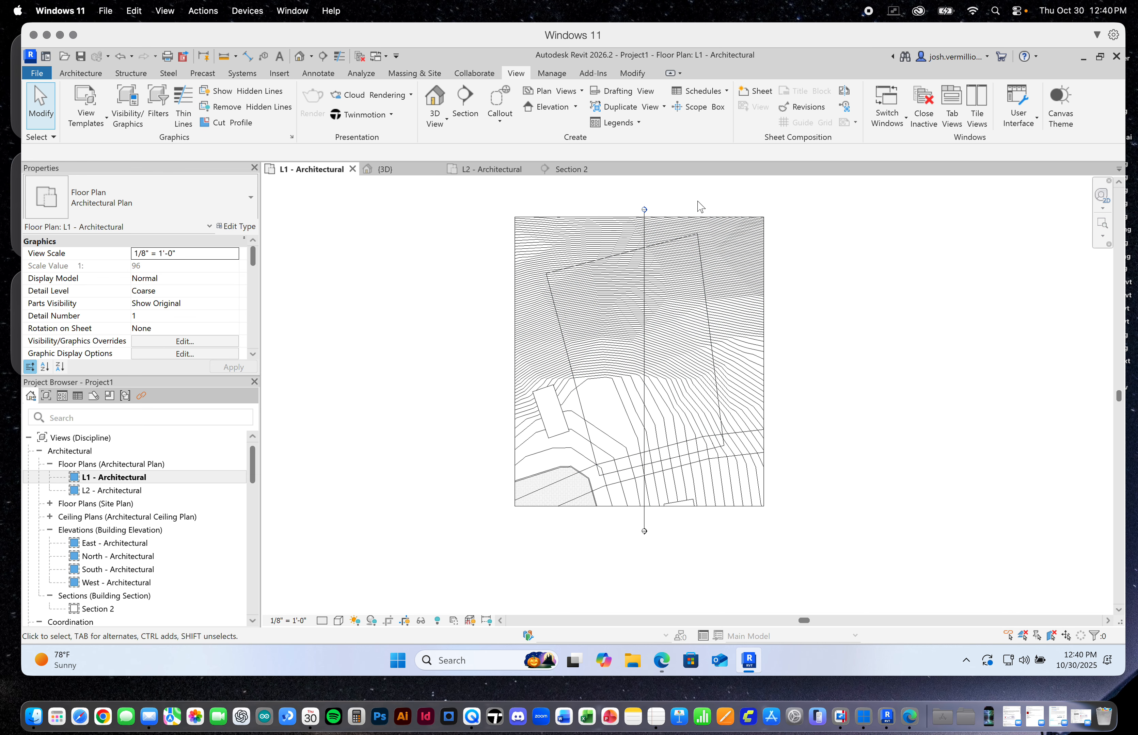
pyautogui.scroll(1, 700, 206)
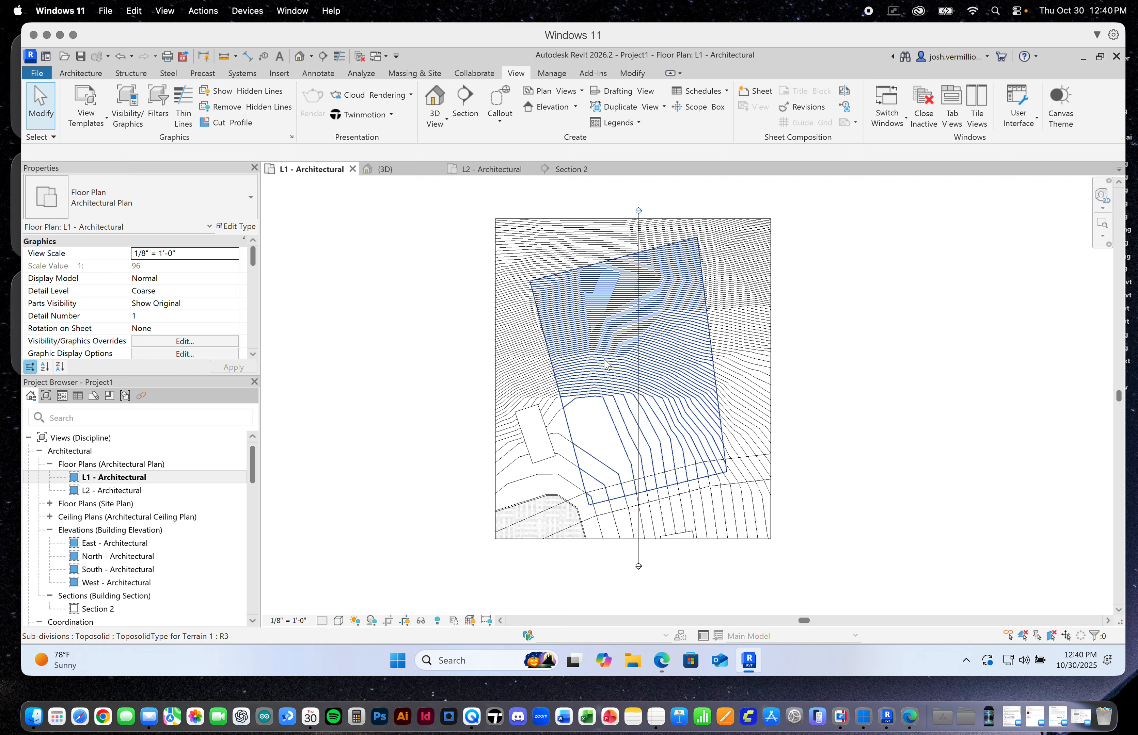
# Assign the custom site scope box to the L2 - Architectural floor plan
pyautogui.click(462, 170)
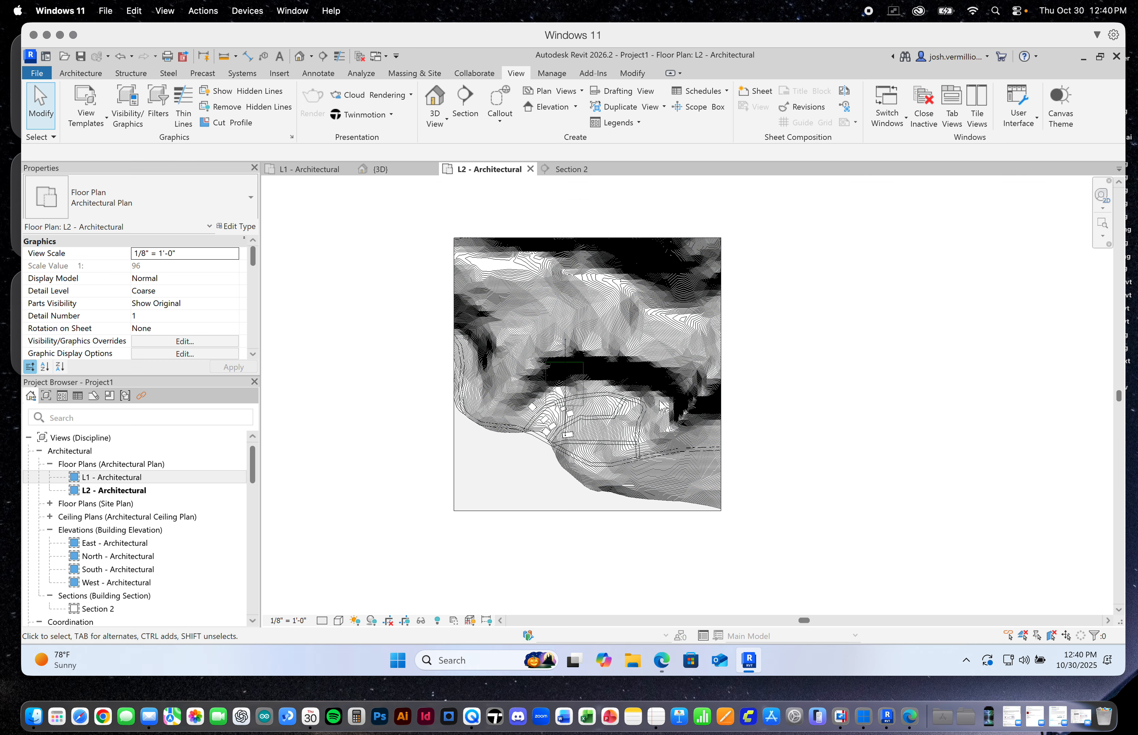
pyautogui.click(96, 503)
pyautogui.click(96, 490)
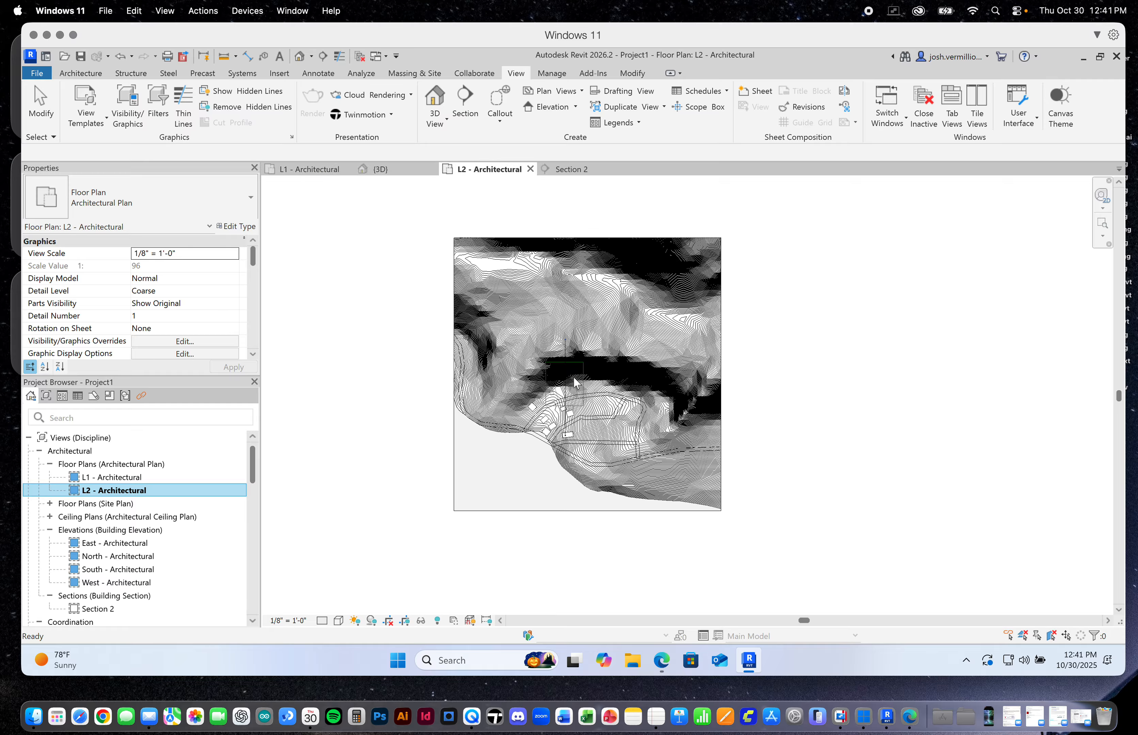
pyautogui.scroll(2, 587, 390)
pyautogui.scroll(-1, 587, 390)
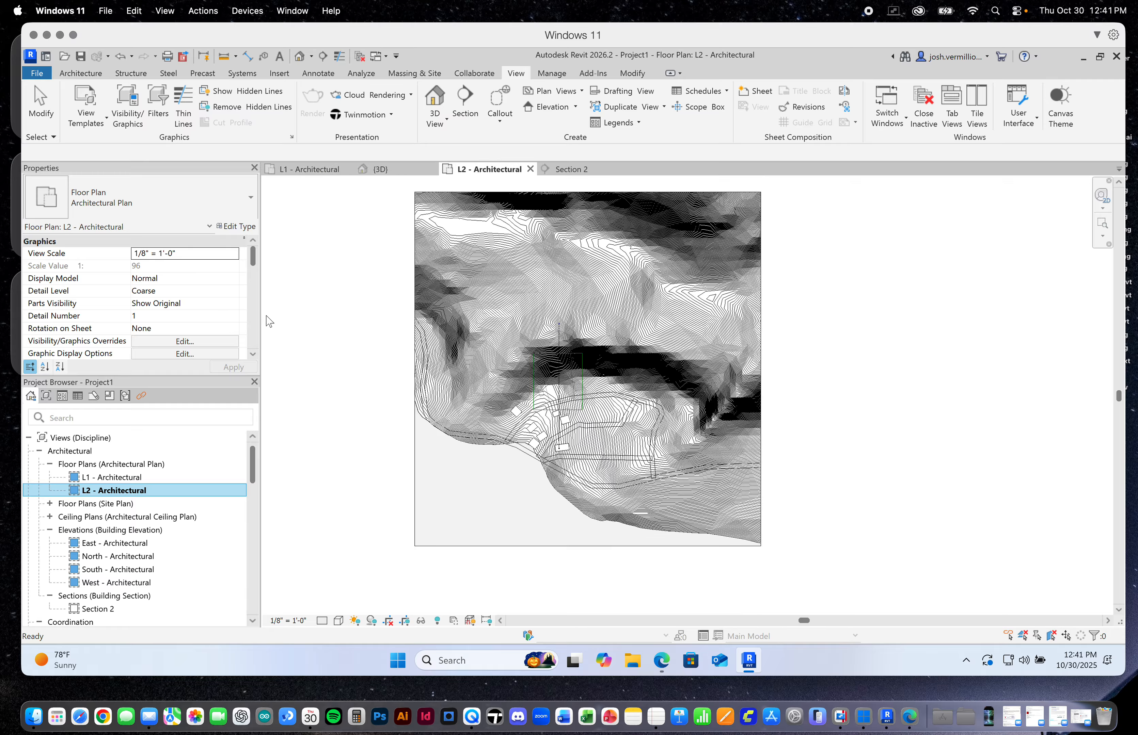
pyautogui.scroll(-6, 249, 274)
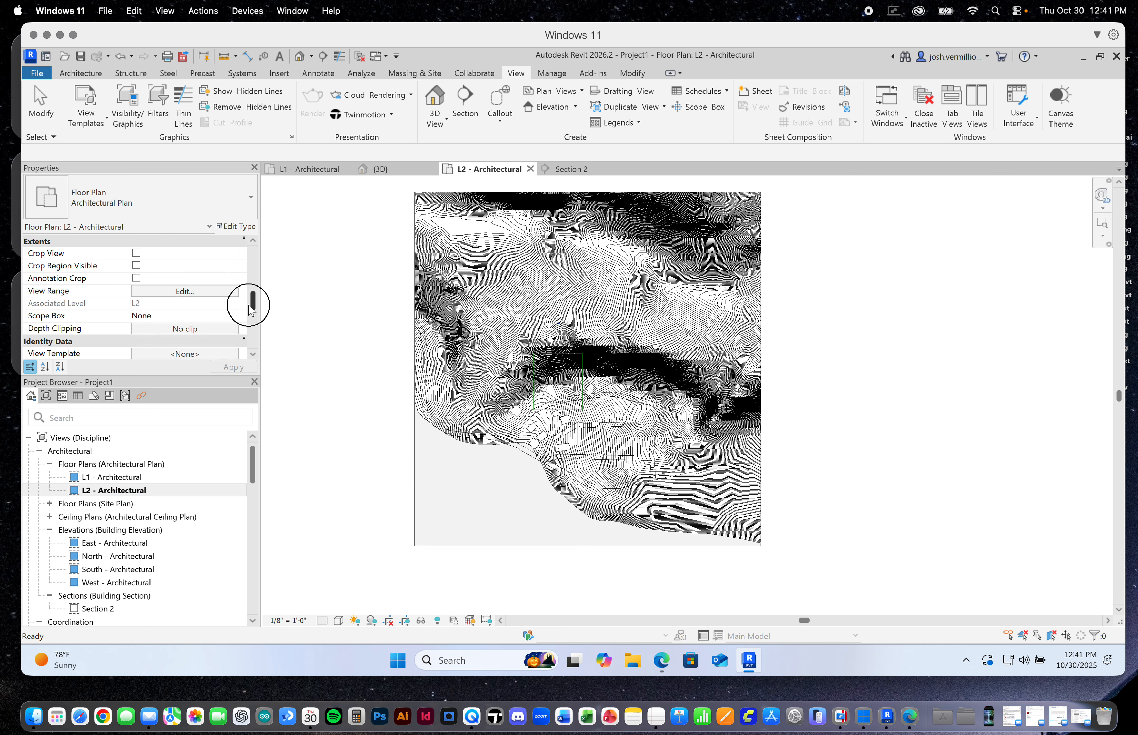
pyautogui.click(155, 316)
pyautogui.click(234, 315)
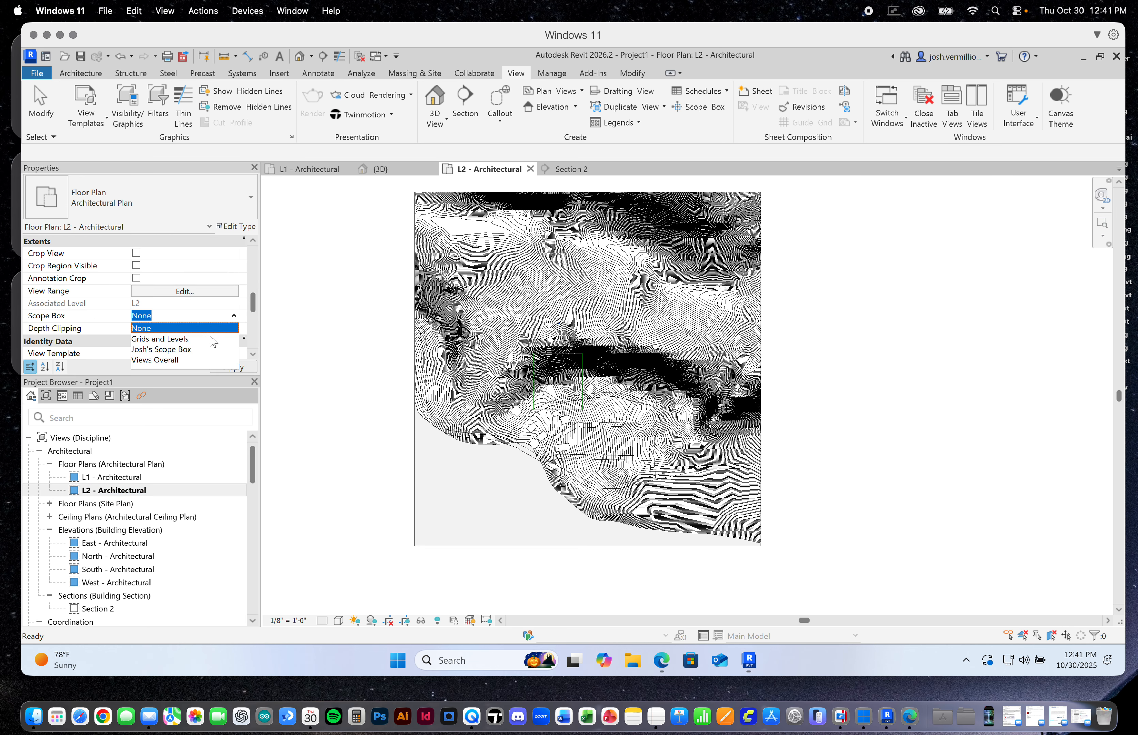
pyautogui.click(194, 349)
pyautogui.click(232, 367)
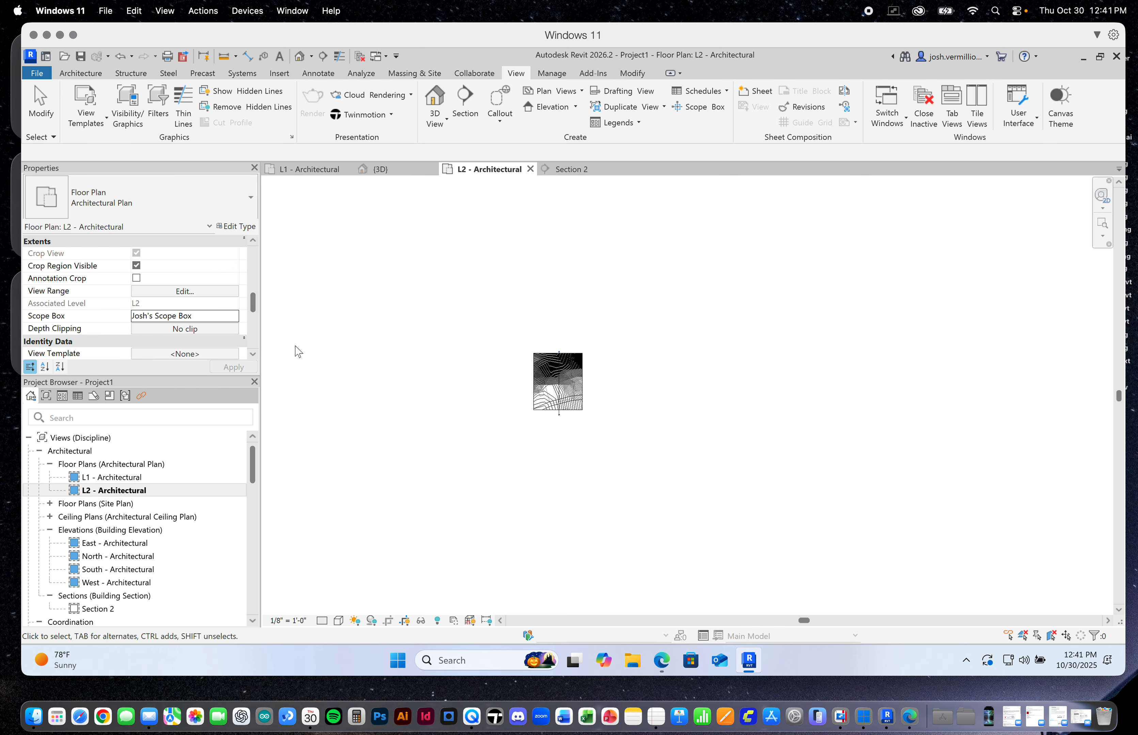
# Open the default {3D} view and limit it to the custom site scope box
pyautogui.scroll(-3, 201, 493)
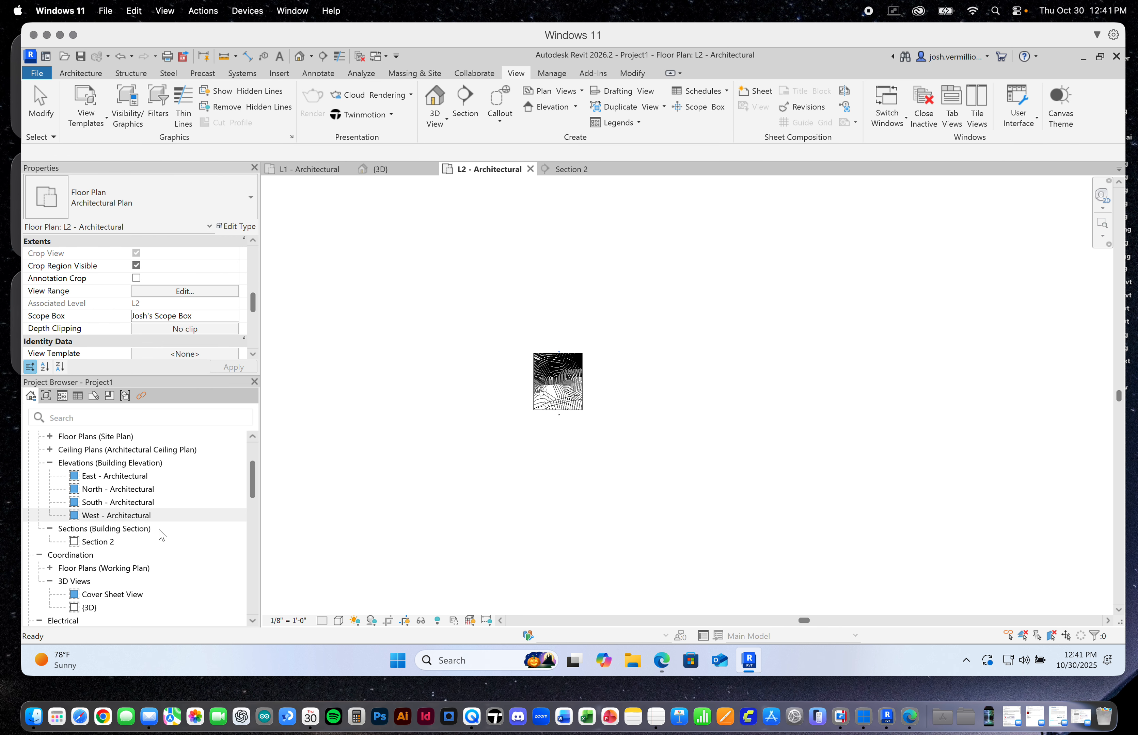
pyautogui.doubleClick(91, 608)
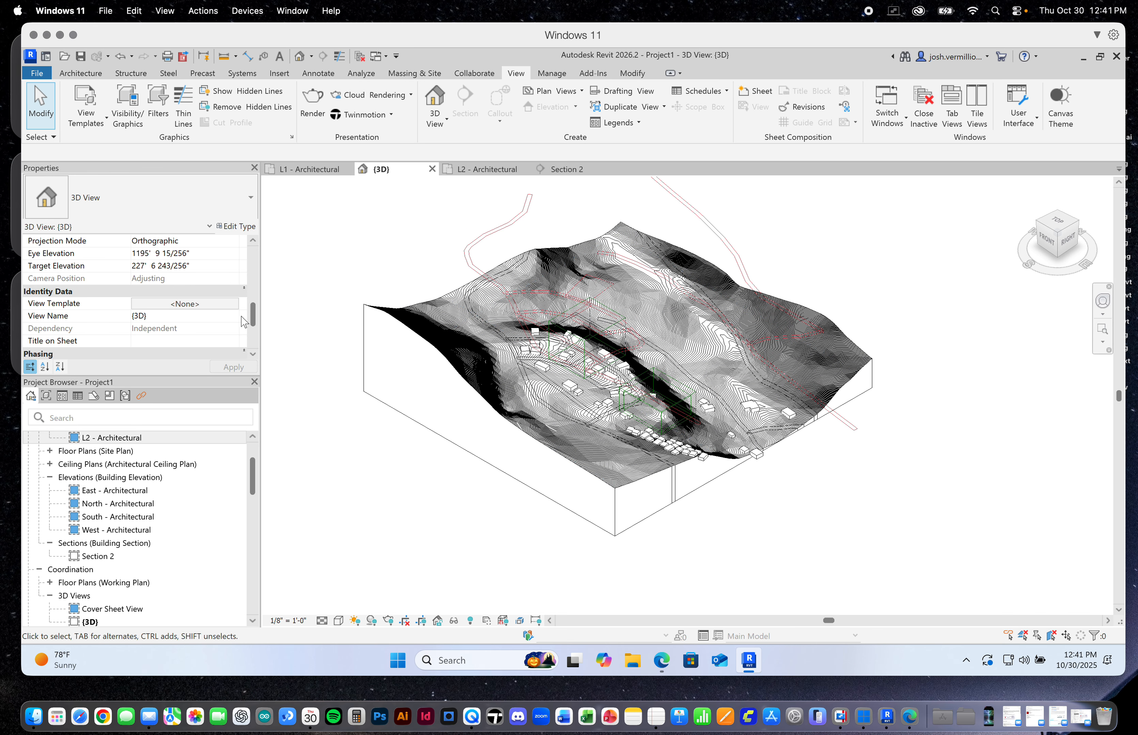
pyautogui.moveTo(254, 309); pyautogui.dragTo(254, 287)
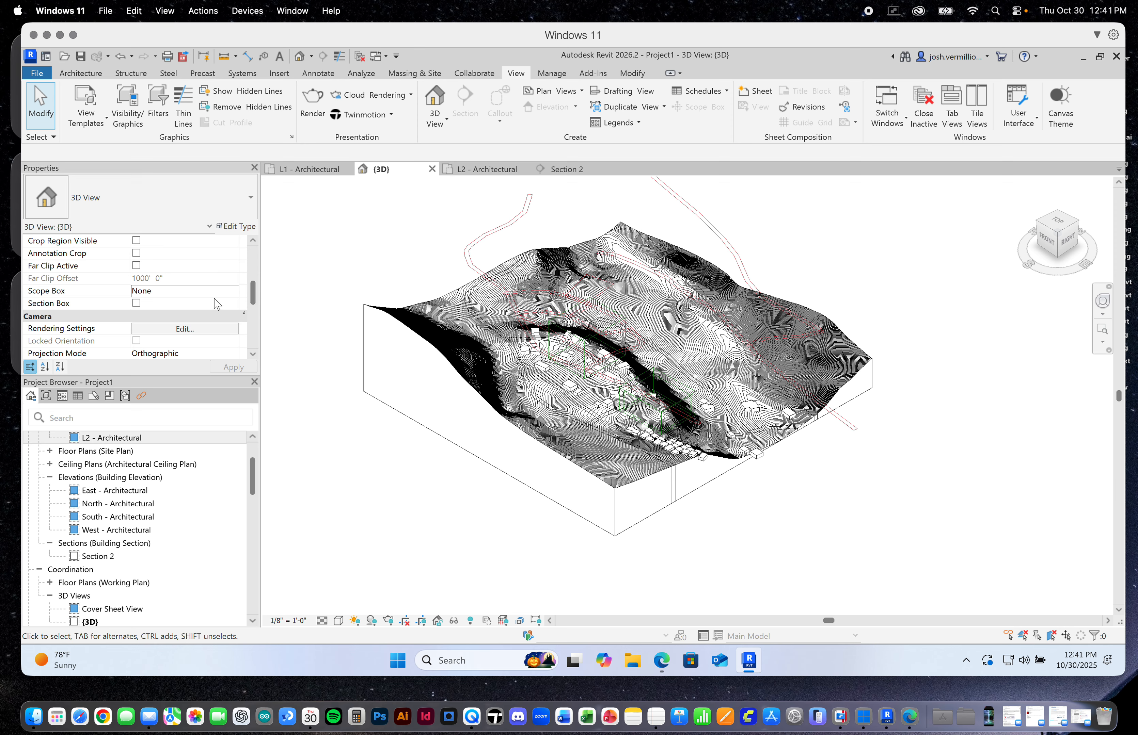
pyautogui.click(215, 292)
pyautogui.click(234, 291)
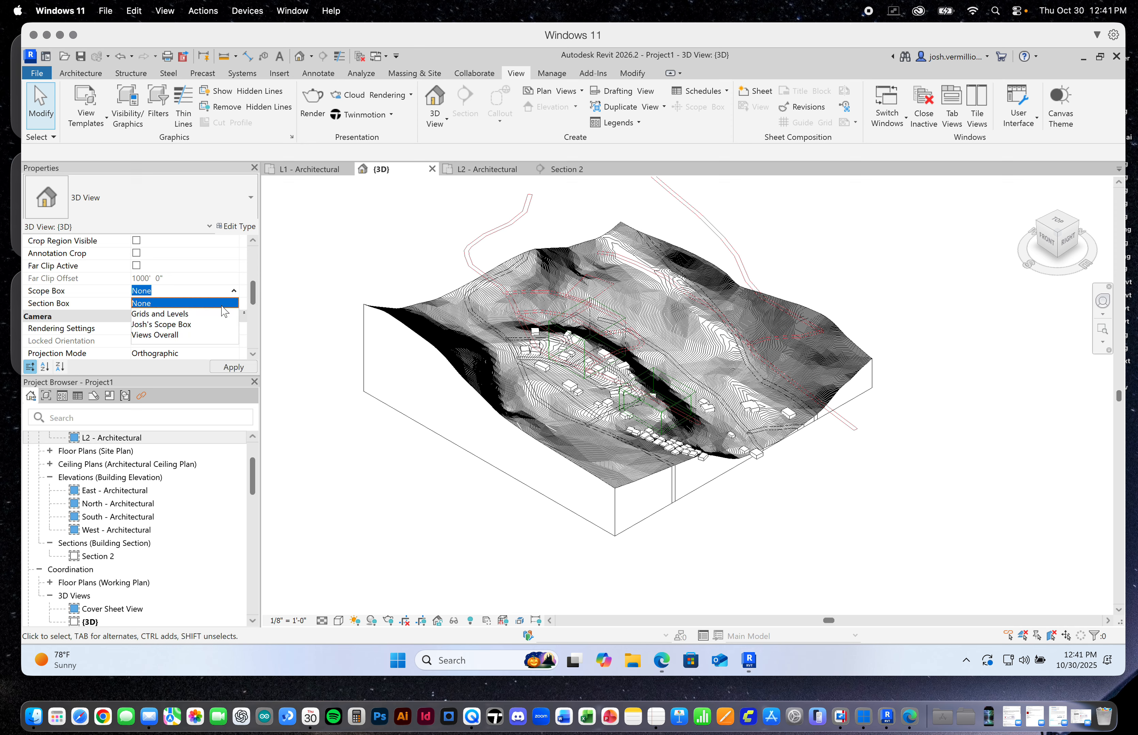
pyautogui.click(186, 326)
pyautogui.click(242, 368)
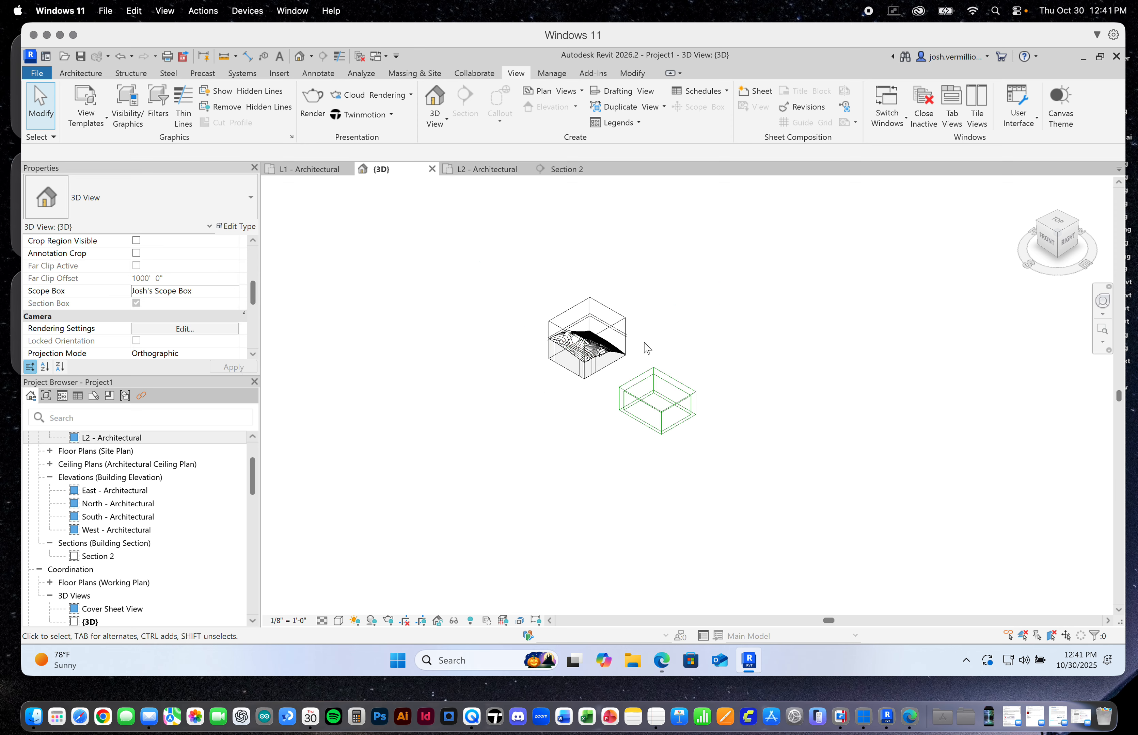
# Delete the unneeded Grids and Levels and Views Overall scope boxes beside the cropped site in the 3D view
pyautogui.scroll(5, 647, 349)
pyautogui.click(803, 458)
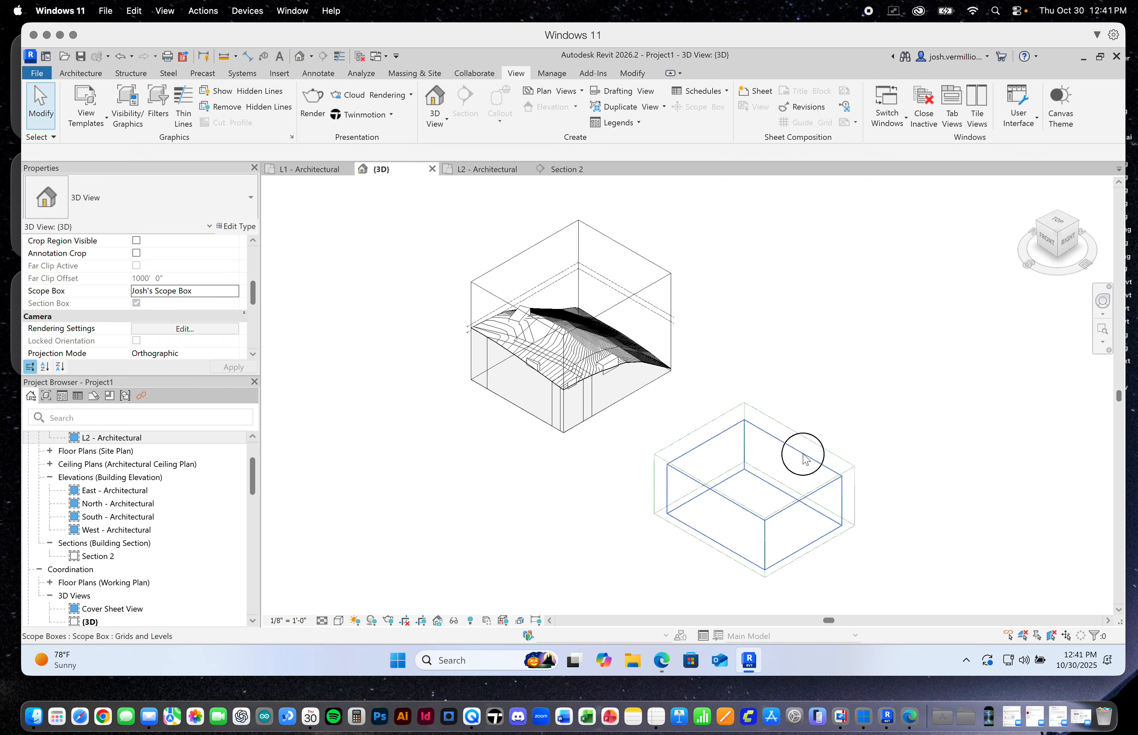
pyautogui.press('Delete')
pyautogui.click(822, 448)
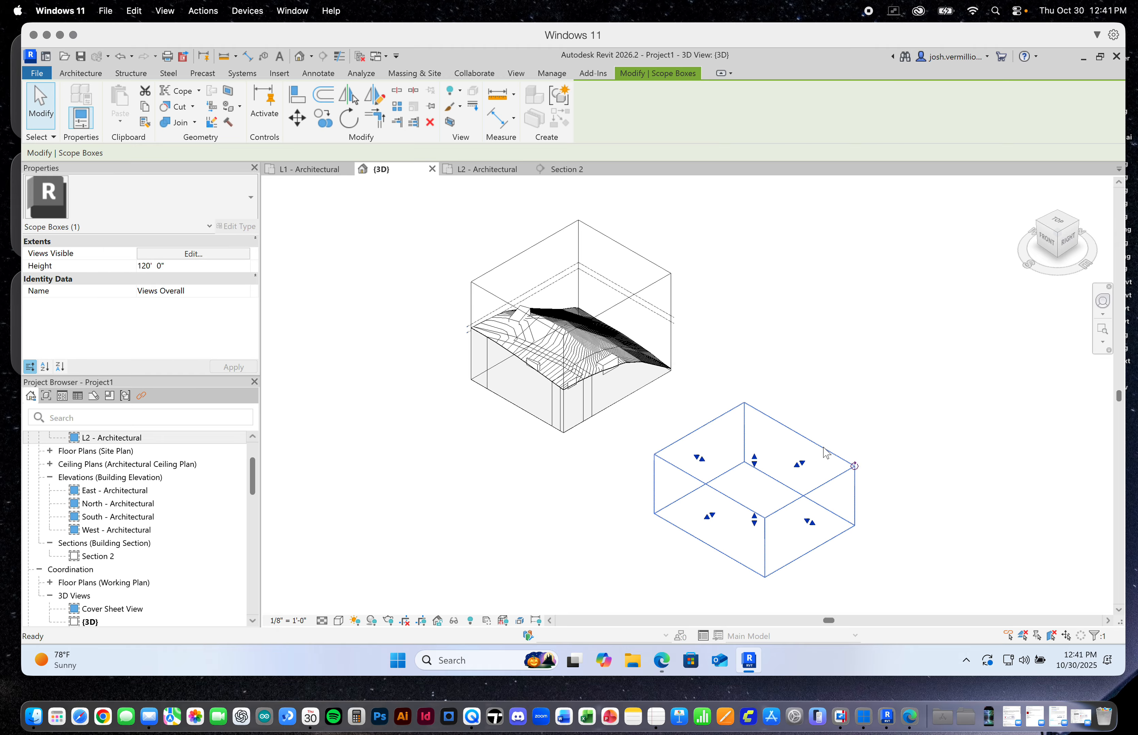
pyautogui.press('Delete')
pyautogui.scroll(4, 571, 311)
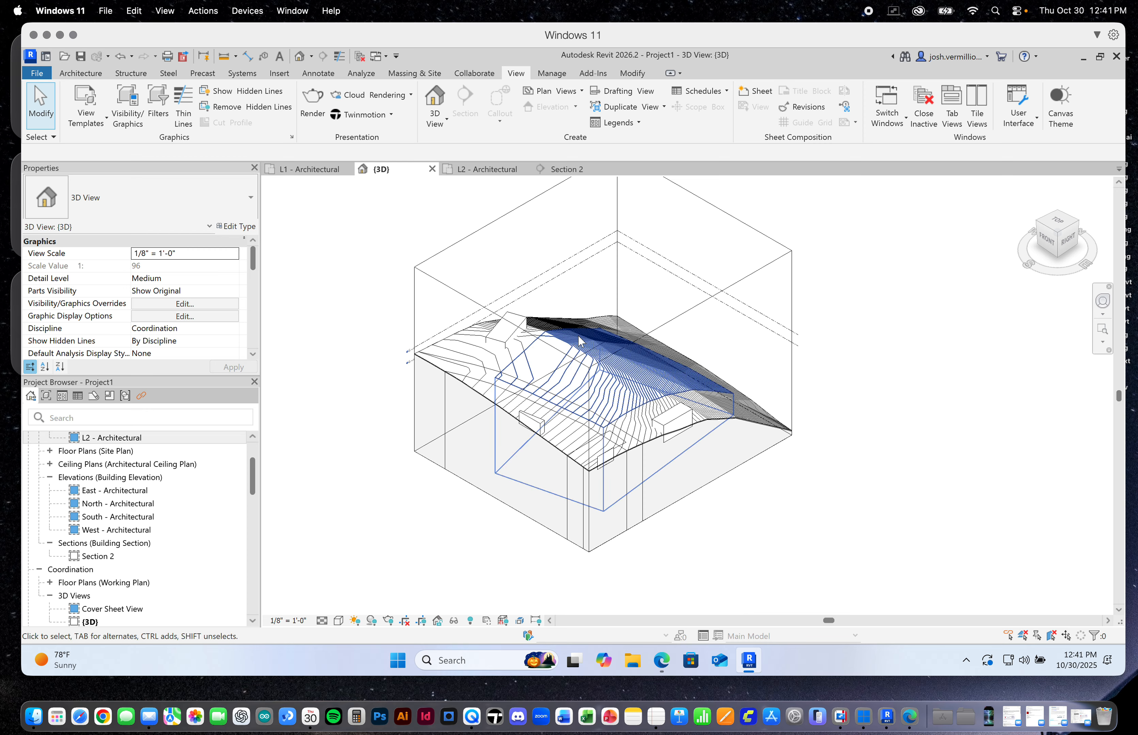
# Return to the L1 - Architectural floor plan and inspect the site boundary and roads within the cropped area
pyautogui.click(314, 171)
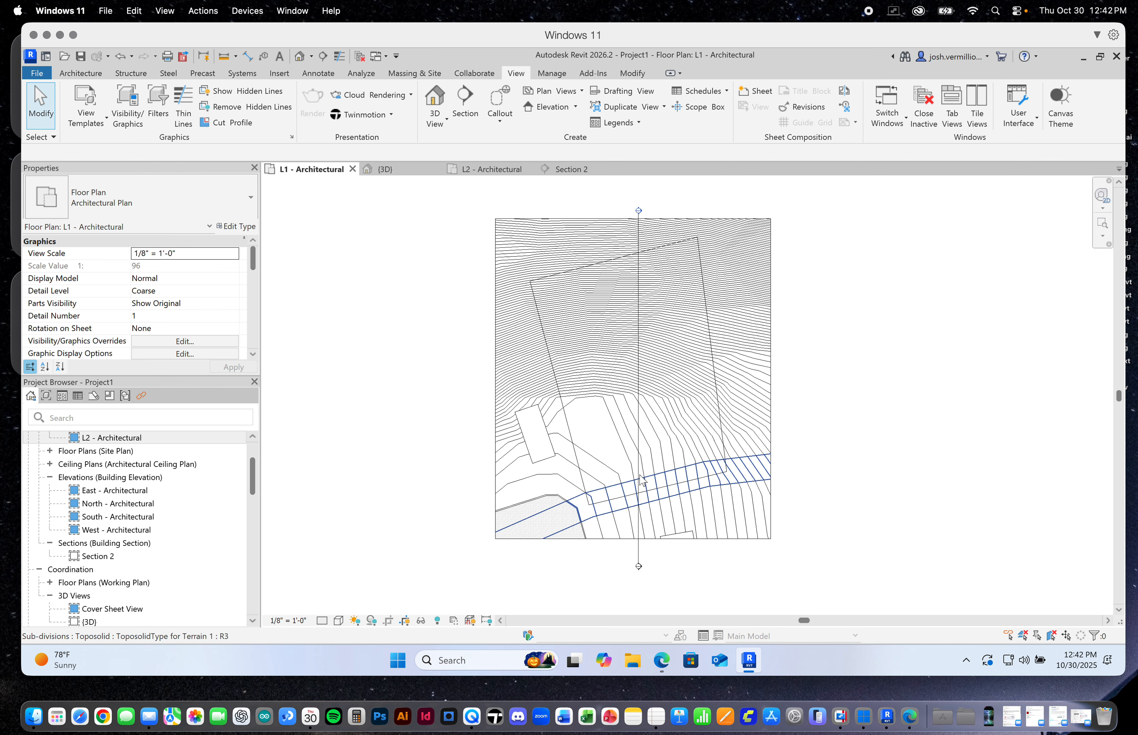
pyautogui.scroll(3, 638, 472)
pyautogui.scroll(-2, 632, 471)
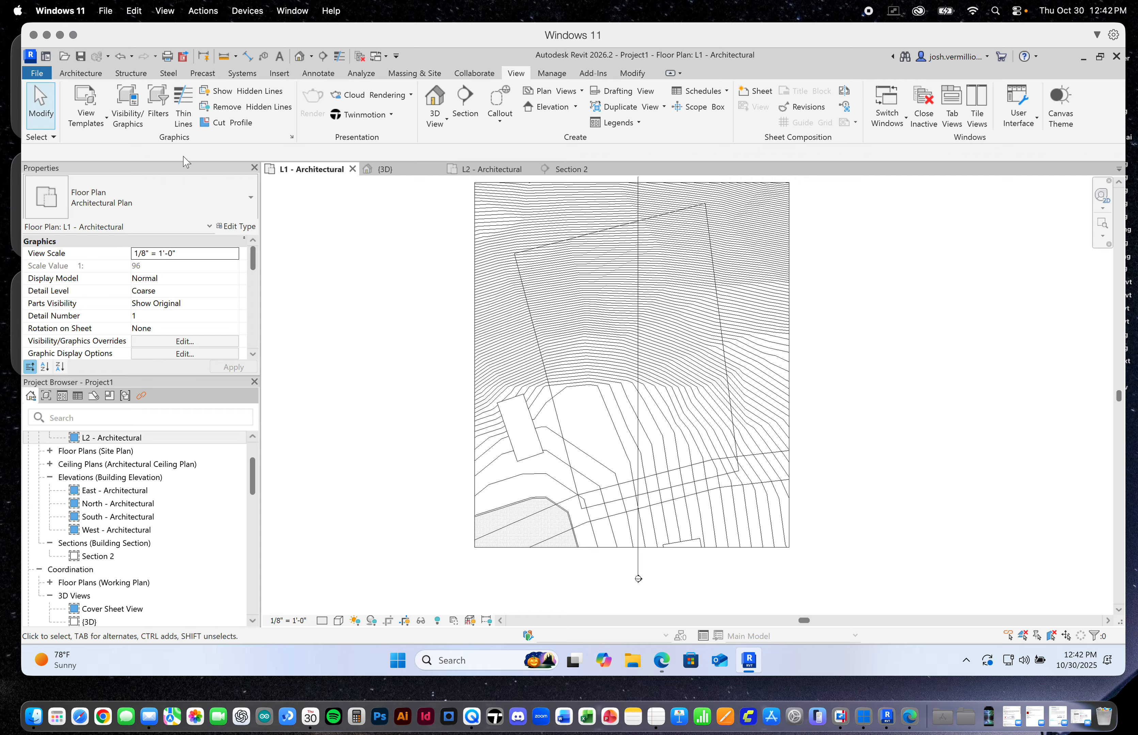
pyautogui.click(76, 73)
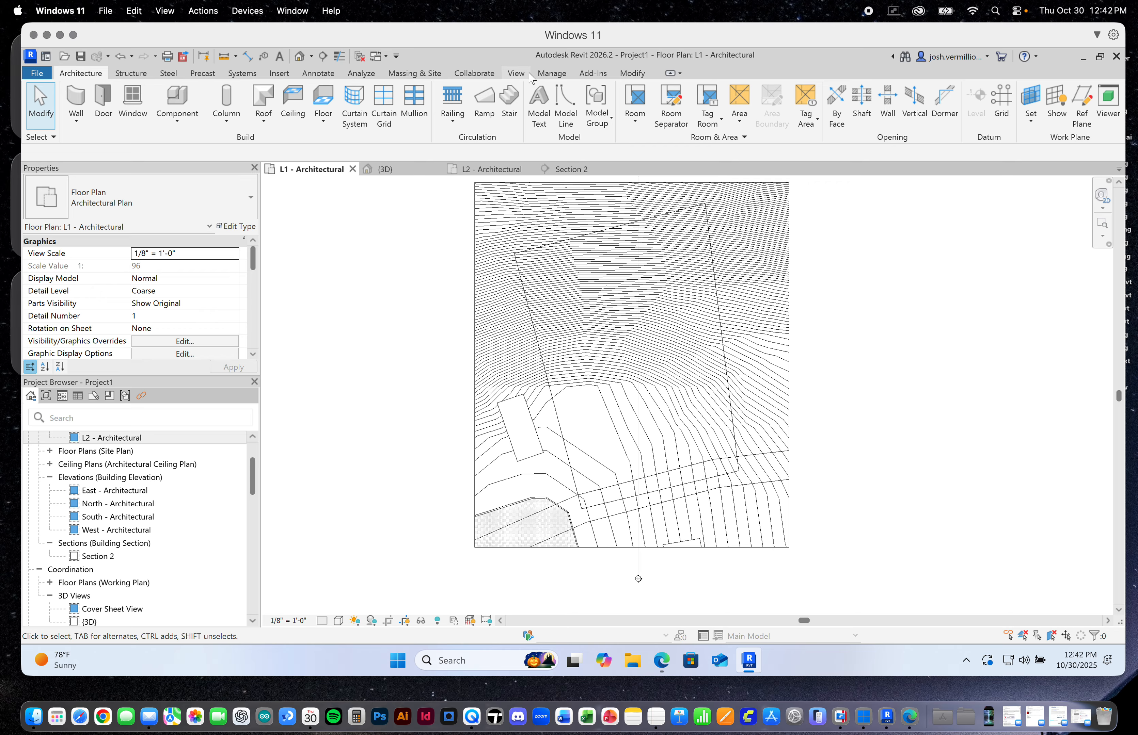
pyautogui.click(514, 73)
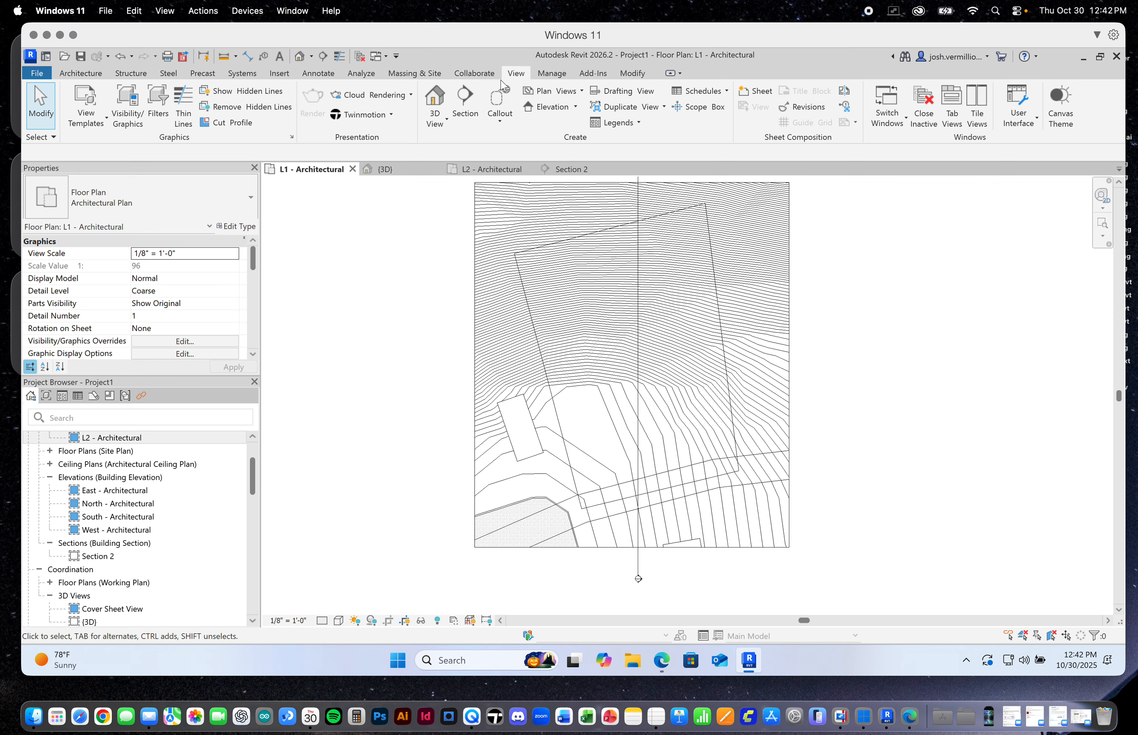
# Draw a vertical grid line through the site boundary, west of the Section 2 line, from its upper part to beyond the road
pyautogui.click(79, 74)
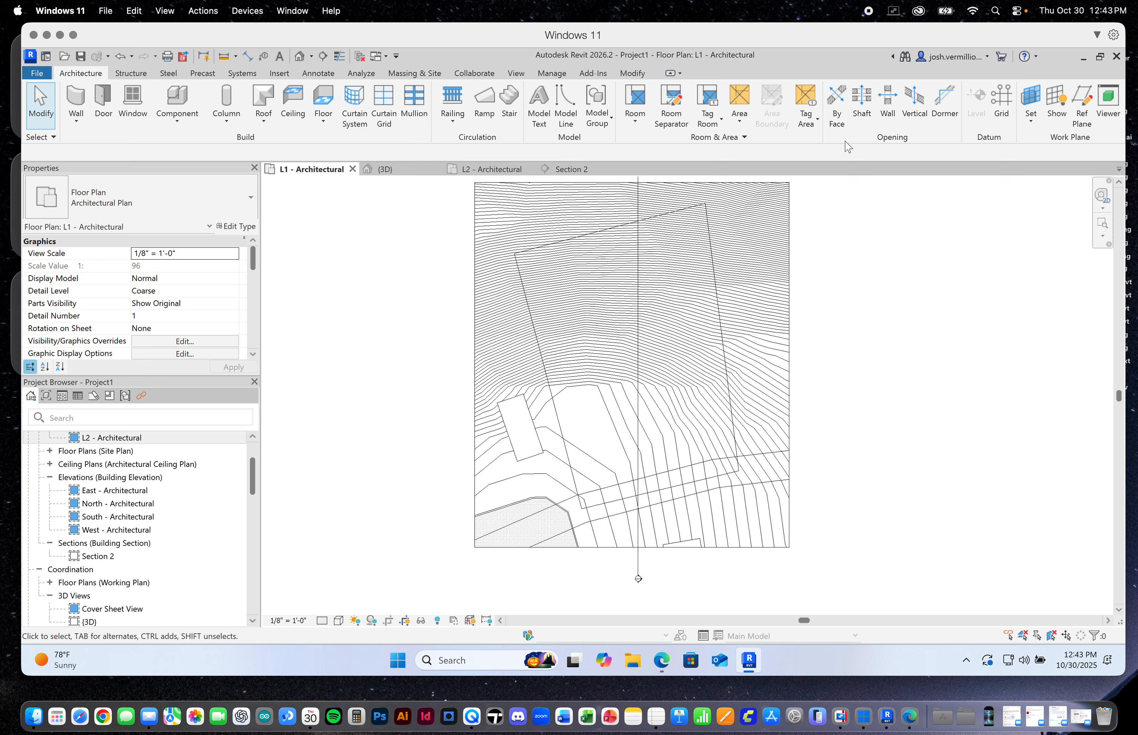
pyautogui.click(1001, 103)
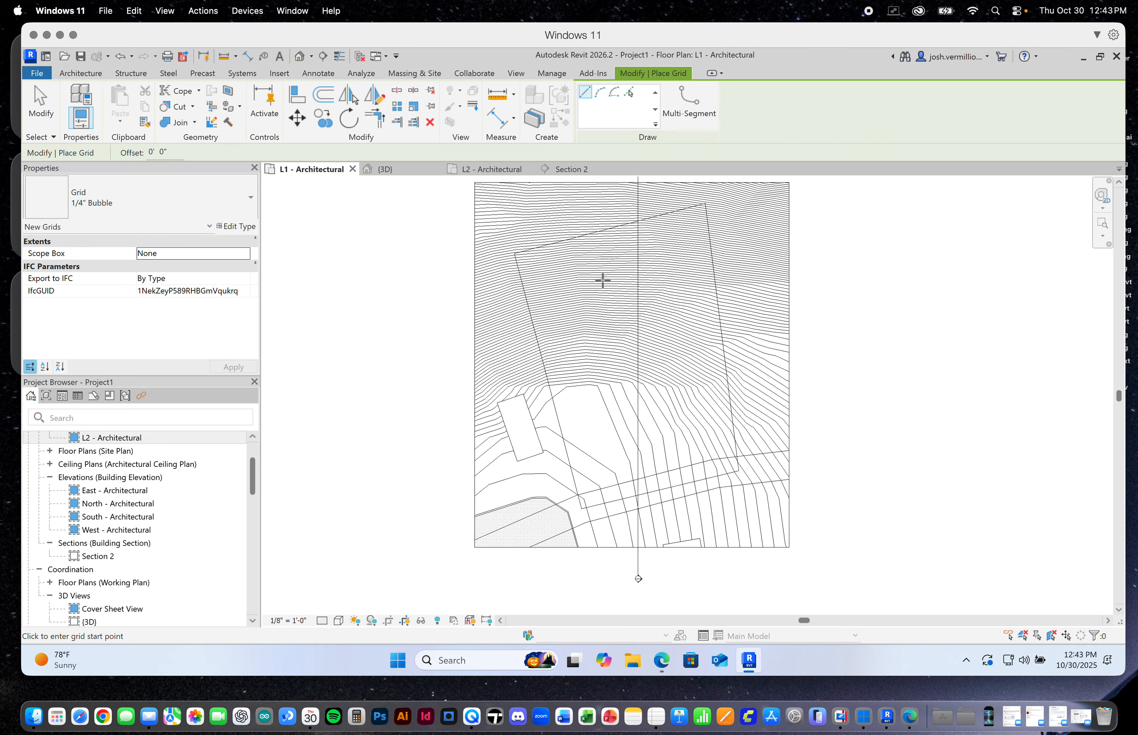
pyautogui.scroll(2, 587, 357)
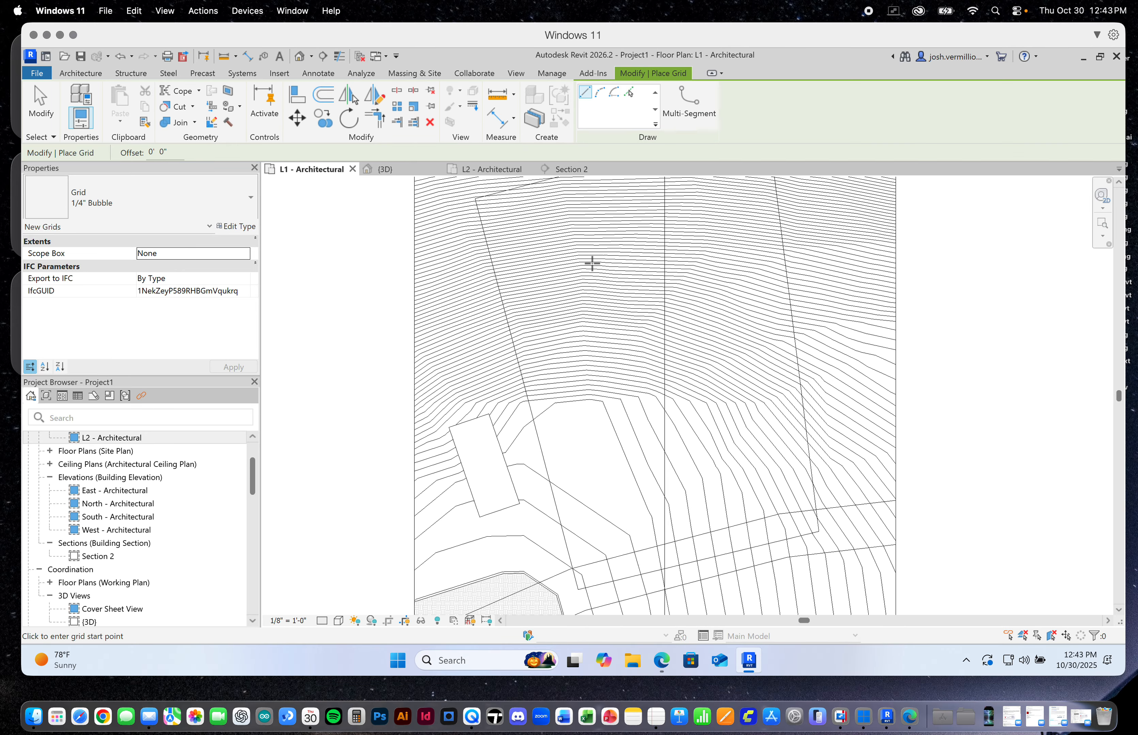
pyautogui.scroll(-2, 592, 263)
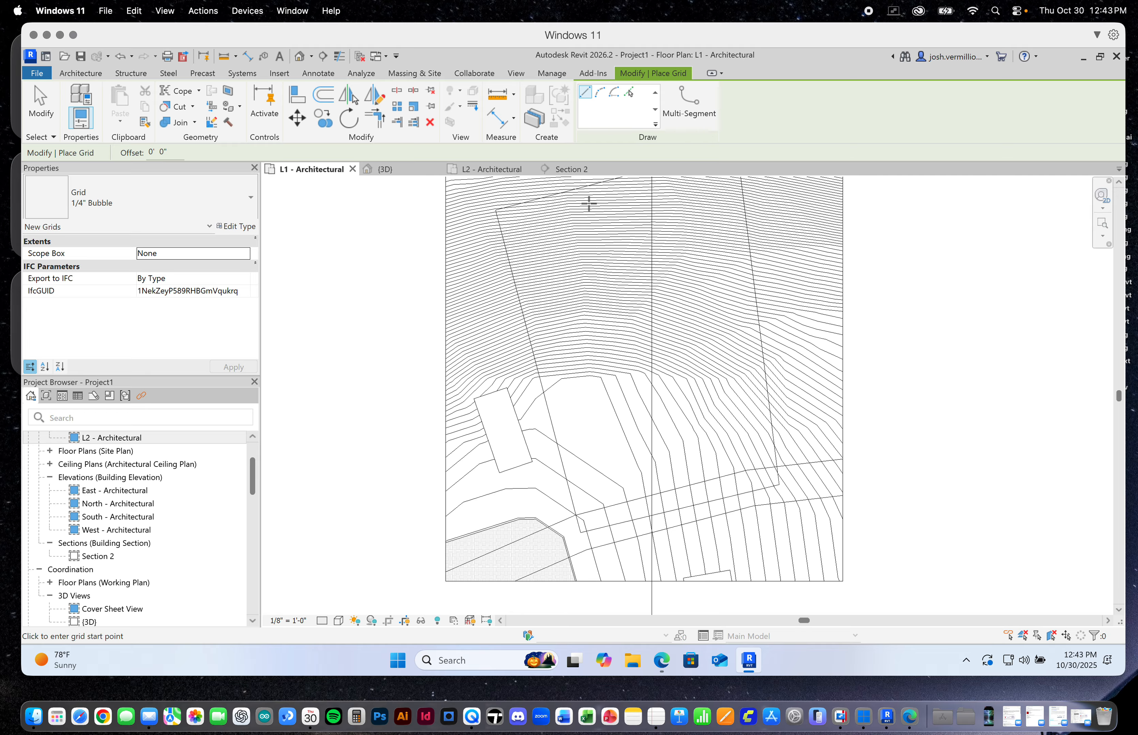
pyautogui.click(589, 203)
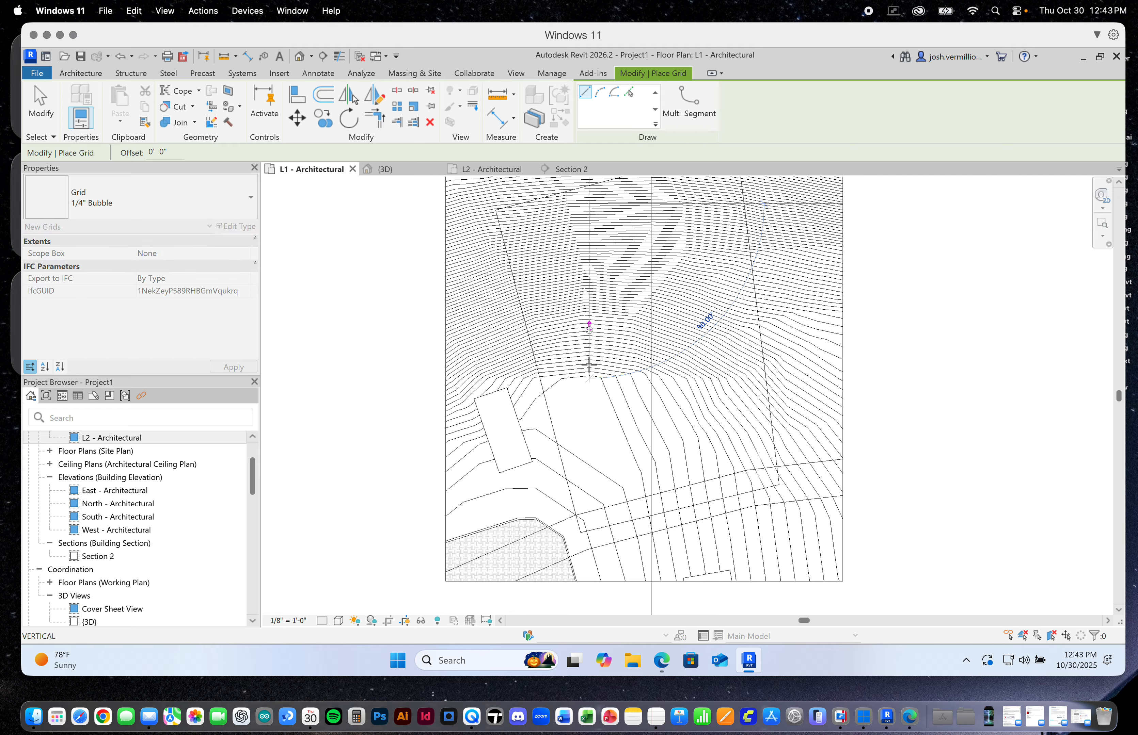
pyautogui.click(589, 550)
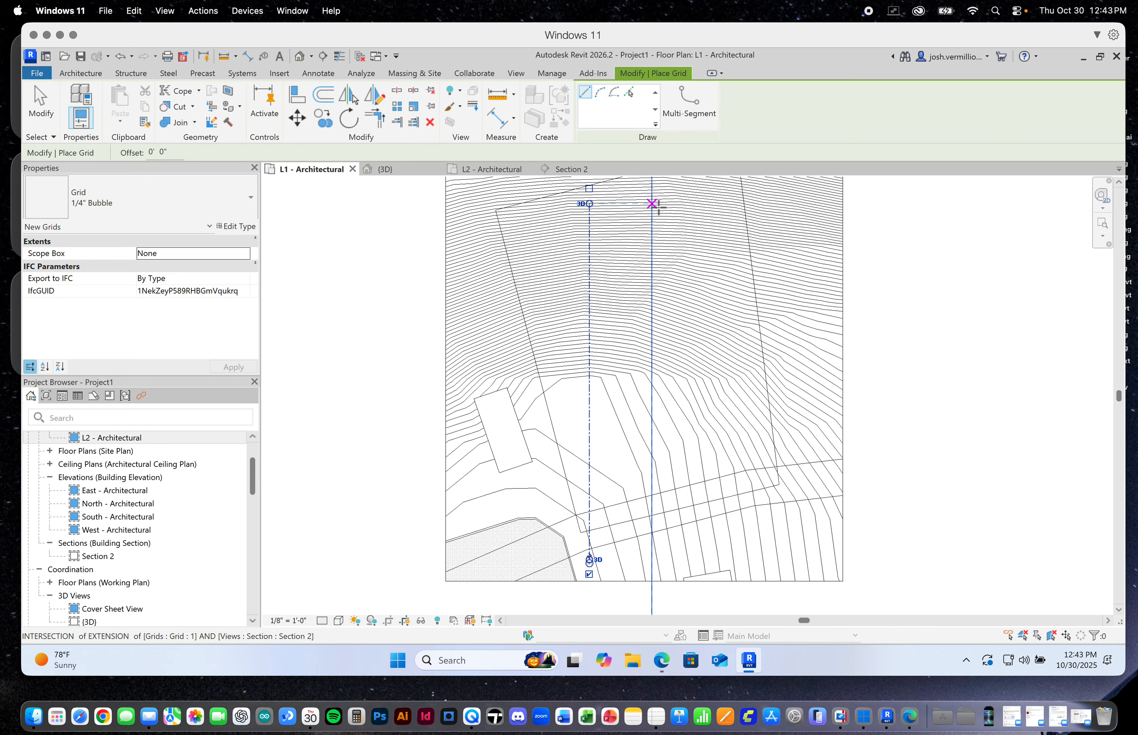
# Draw a second vertical grid line 36'-0" east of the first, with both ends aligned to it, and finish placing grids
pyautogui.scroll(1, 660, 221)
pyautogui.scroll(1, 659, 221)
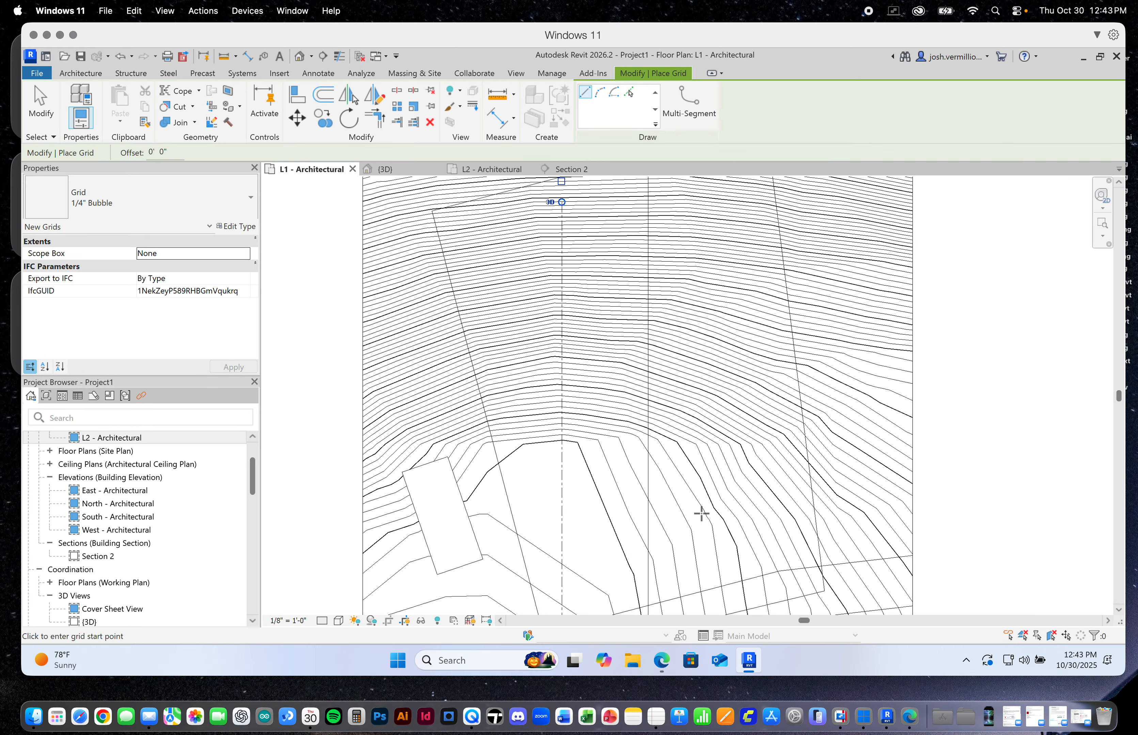
pyautogui.scroll(-2, 717, 547)
pyautogui.scroll(5, 633, 252)
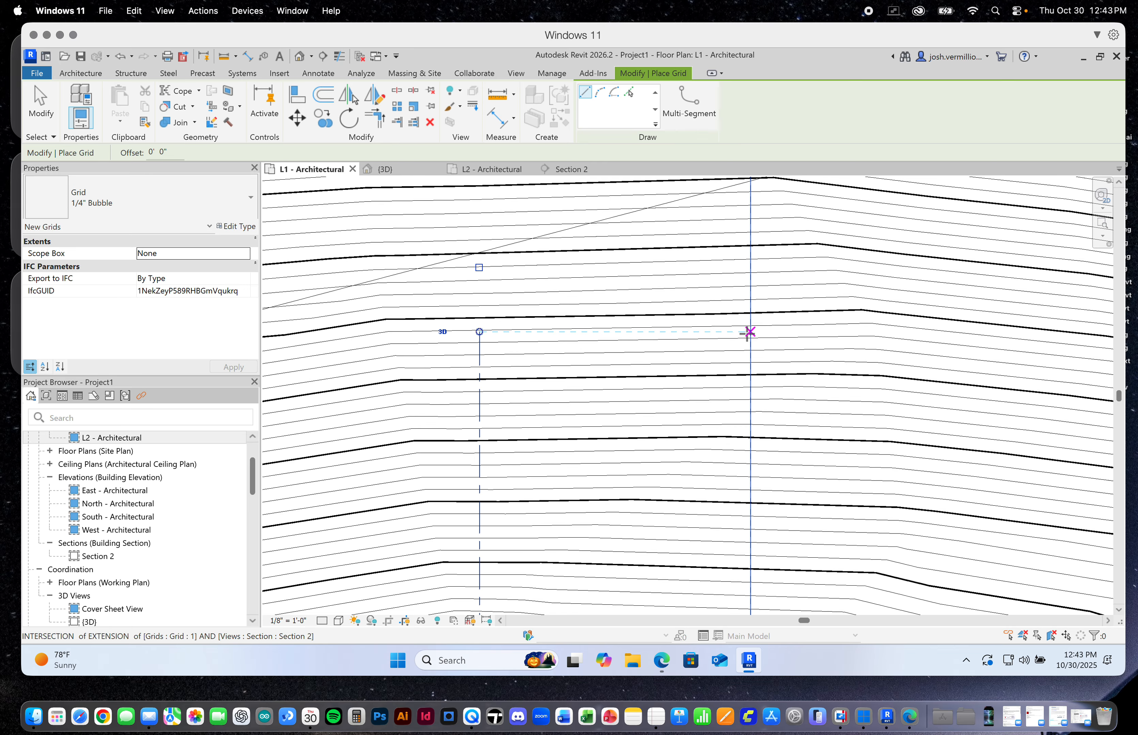
pyautogui.click(764, 332)
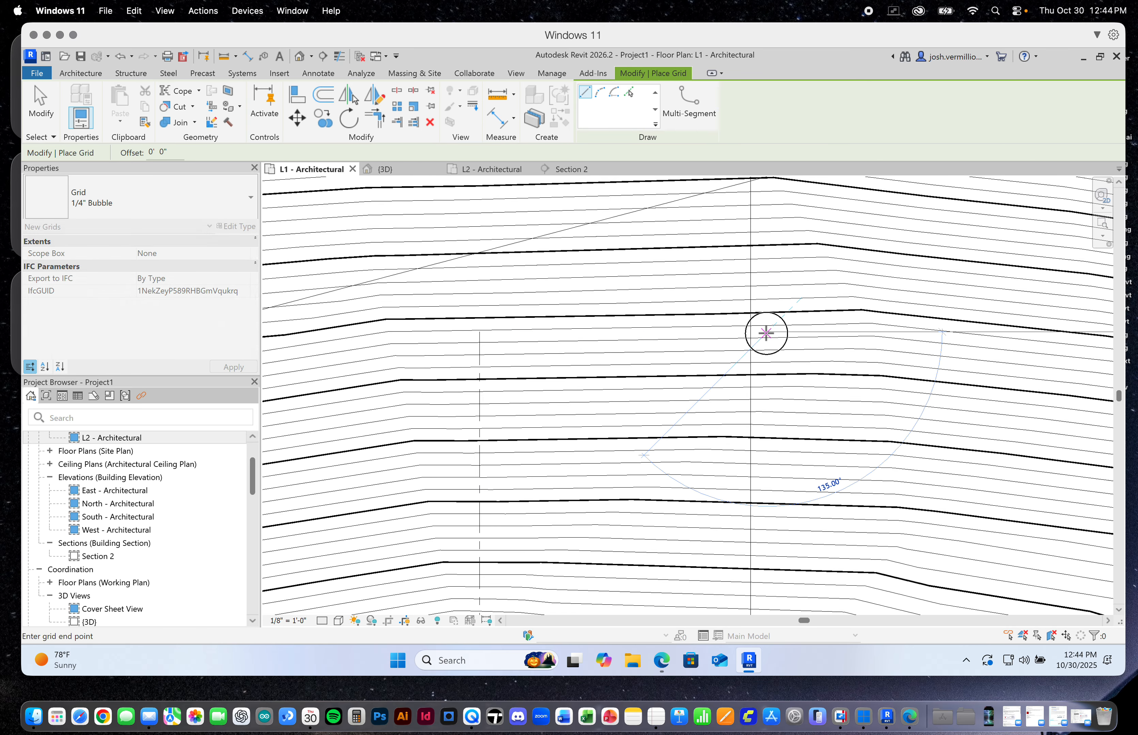
pyautogui.scroll(-1, 768, 391)
pyautogui.scroll(-8, 772, 393)
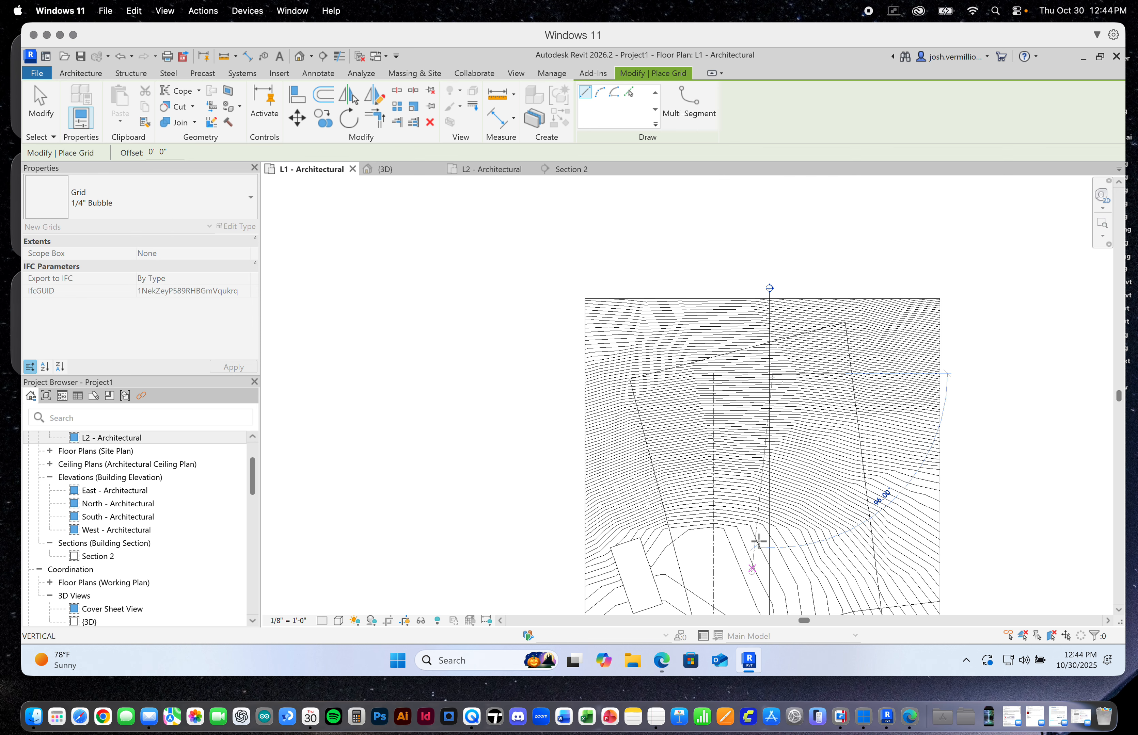
pyautogui.scroll(-3, 756, 541)
pyautogui.scroll(8, 764, 586)
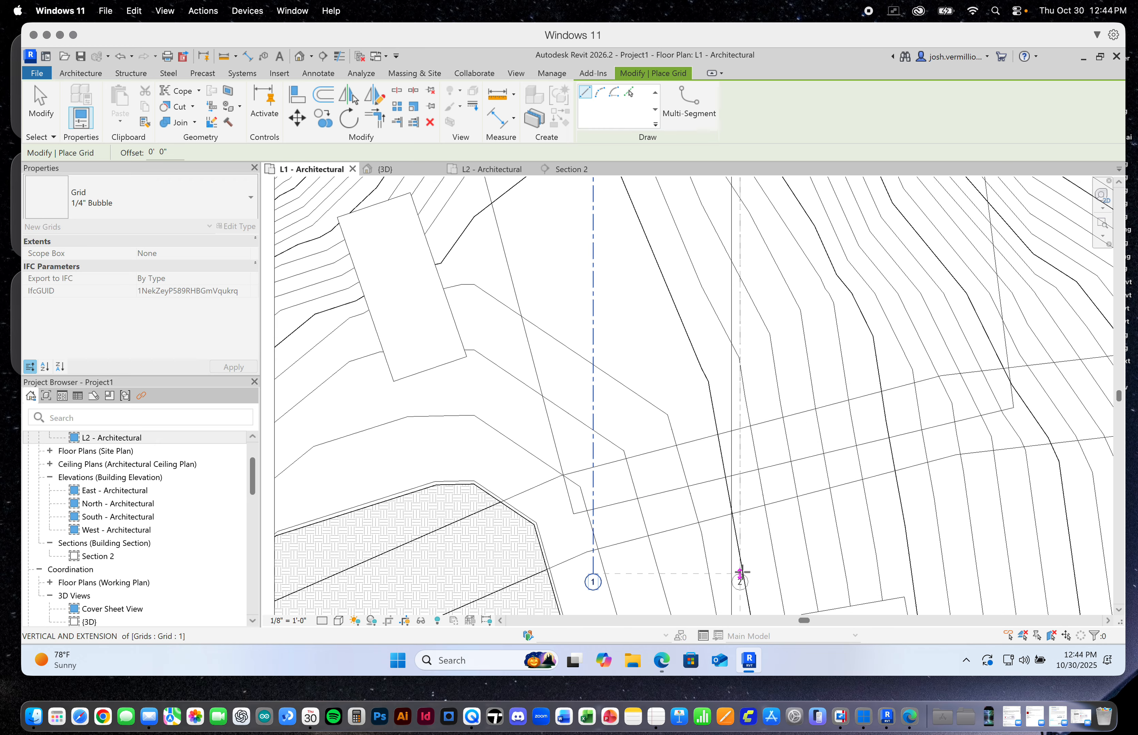
pyautogui.click(740, 575)
pyautogui.scroll(-4, 765, 549)
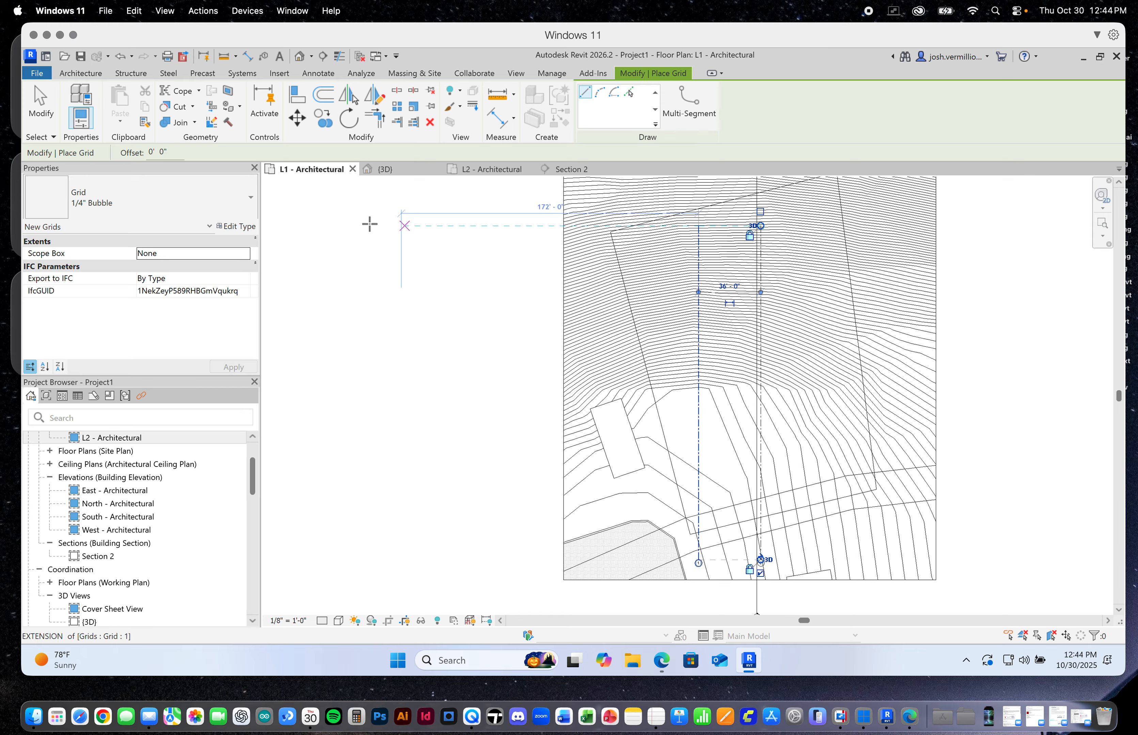
pyautogui.click(41, 101)
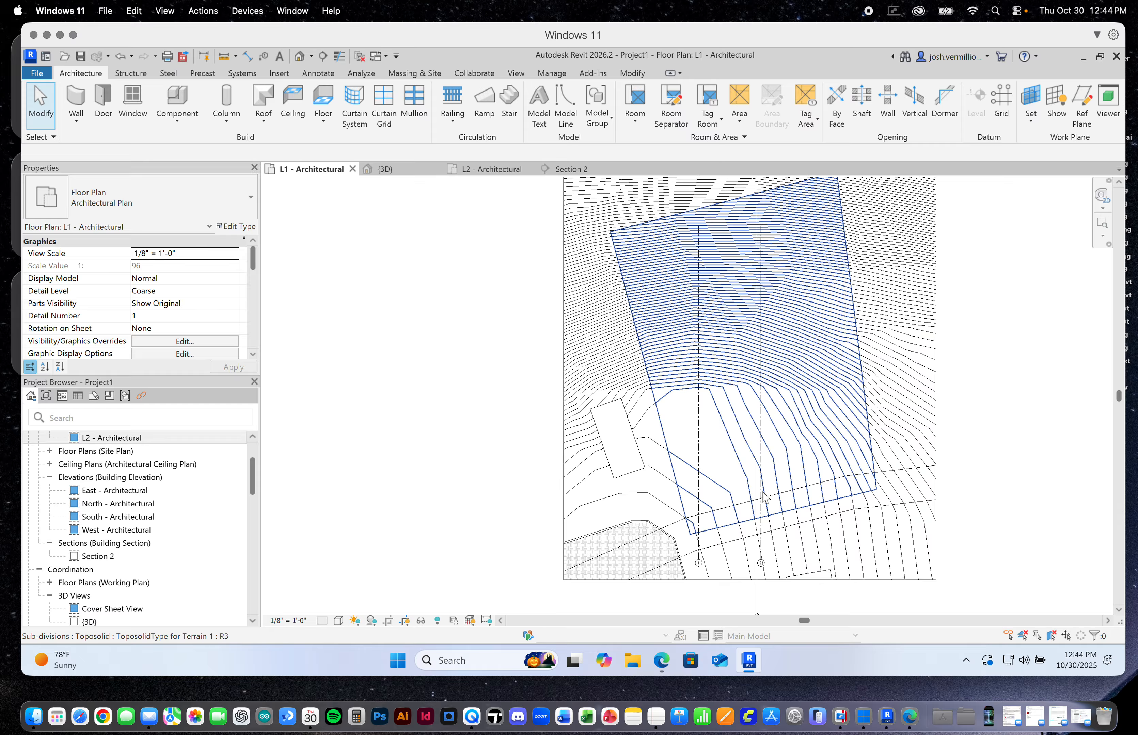
# Try to move the two vertical grid lines together toward the east
pyautogui.scroll(3, 764, 497)
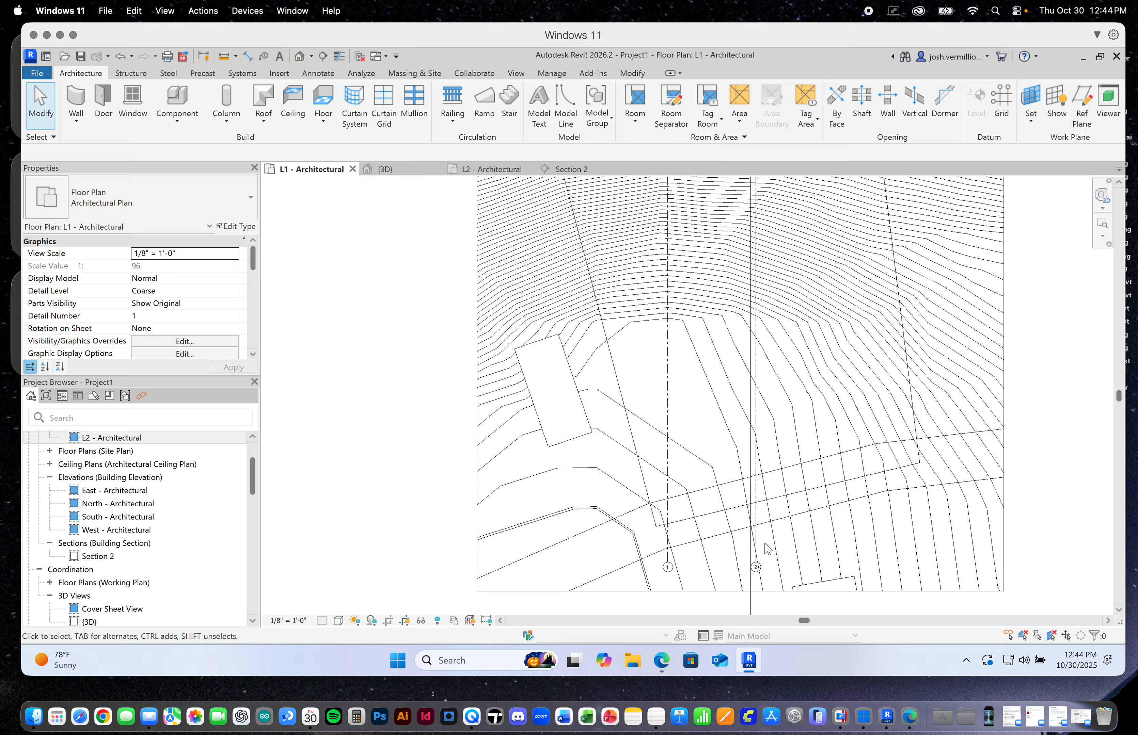
pyautogui.click(669, 413)
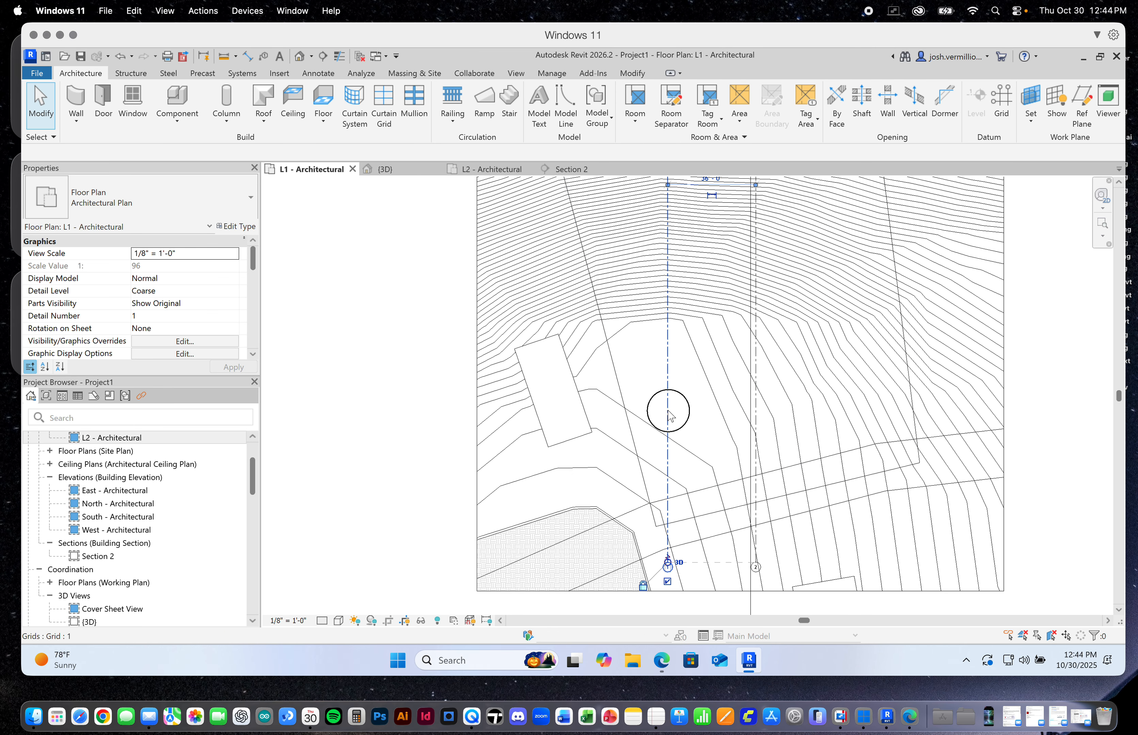
pyautogui.keyDown('ctrl'); pyautogui.click(755, 412); pyautogui.keyUp('ctrl')
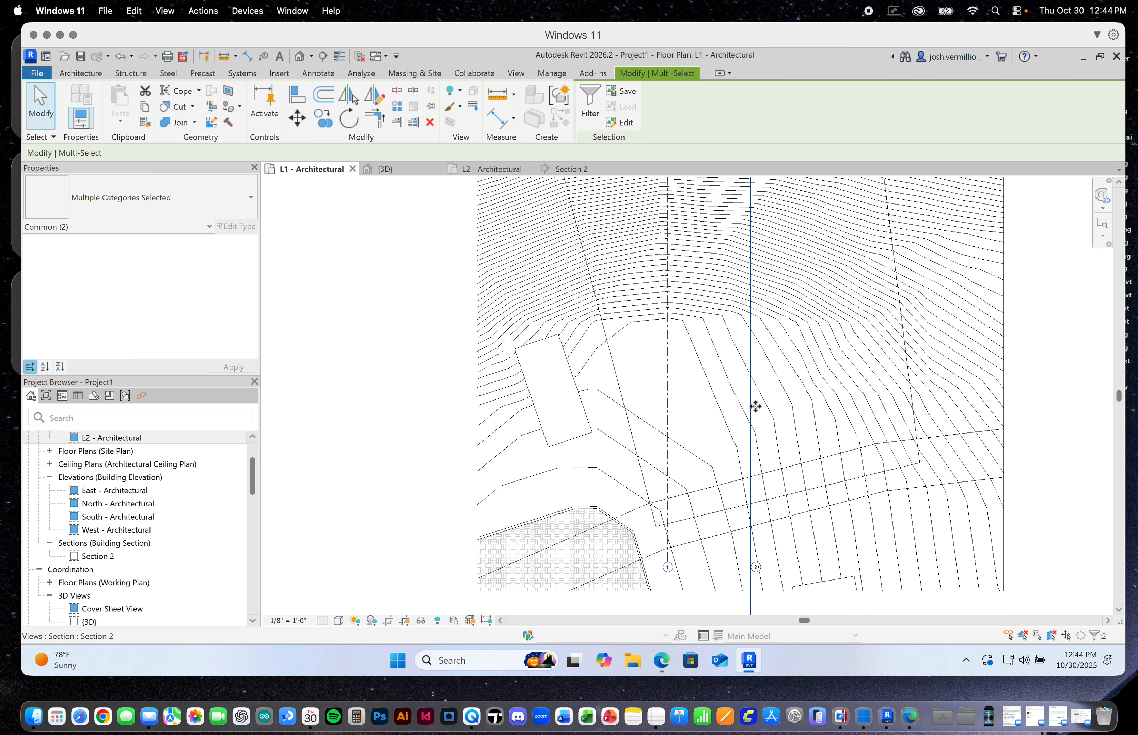
pyautogui.click(668, 395)
pyautogui.moveTo(668, 395); pyautogui.dragTo(717, 359)
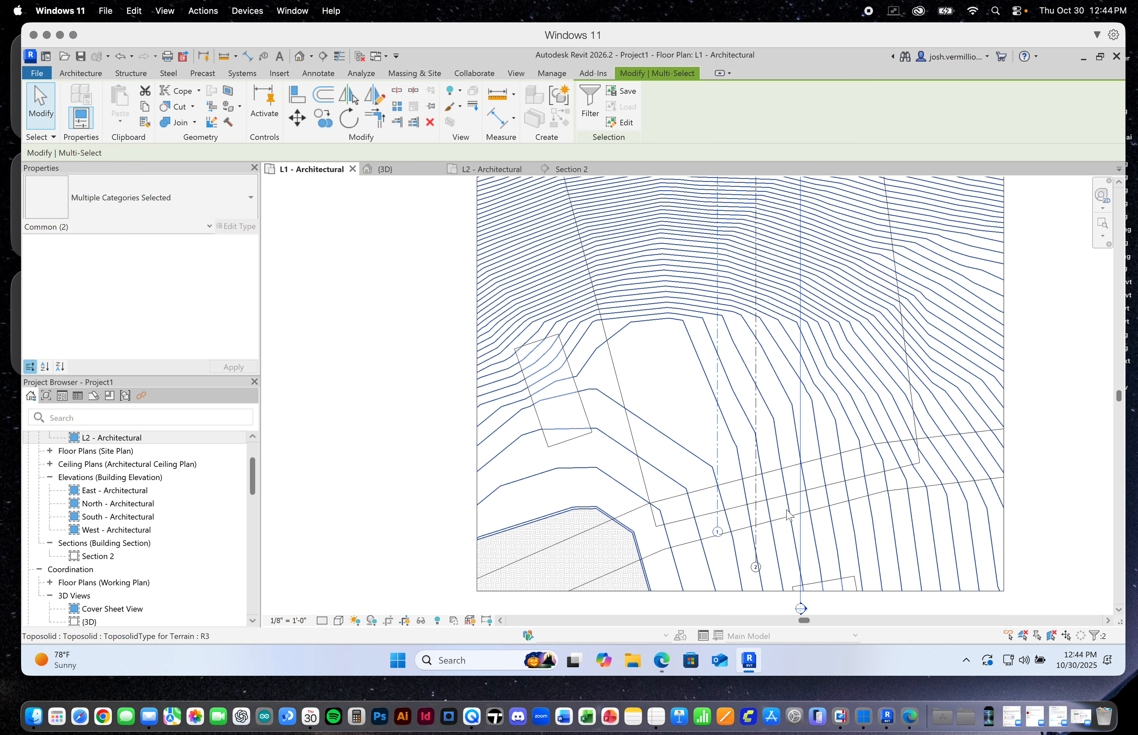
pyautogui.hotkey('ctrl', 'z')
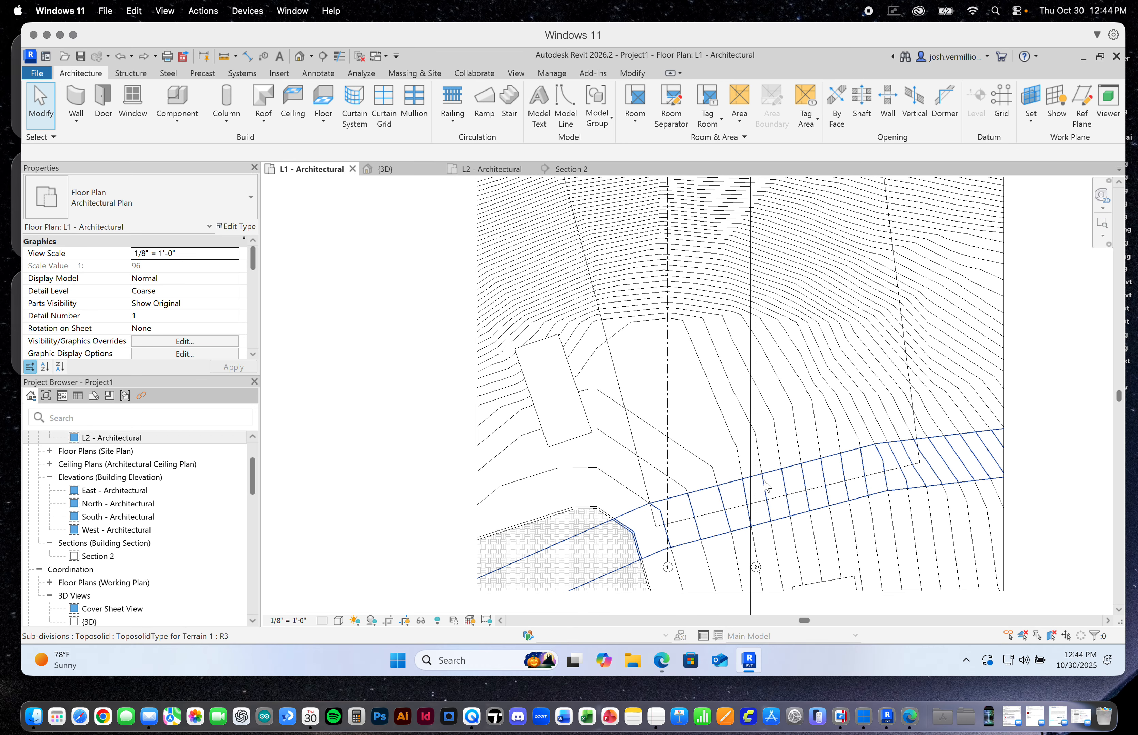
# Move both vertical grid lines together eastward so they sit evenly on either side of the Section 2 line
pyautogui.scroll(3, 757, 550)
pyautogui.click(728, 526)
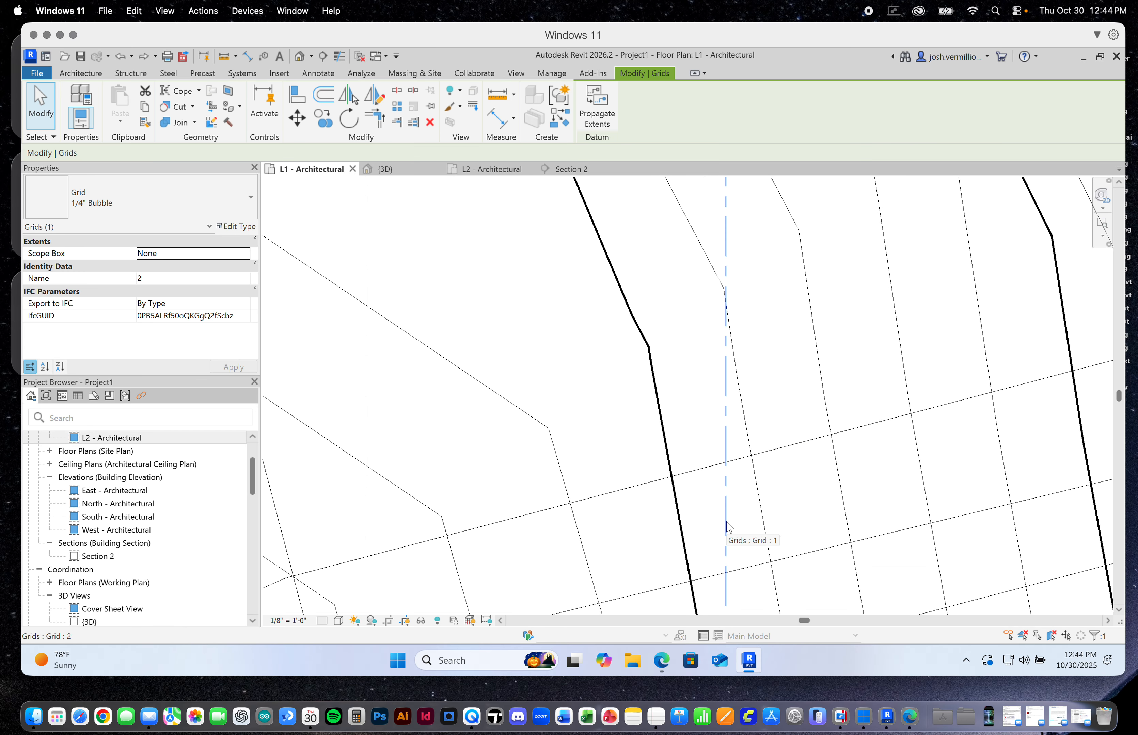
pyautogui.scroll(-2, 731, 518)
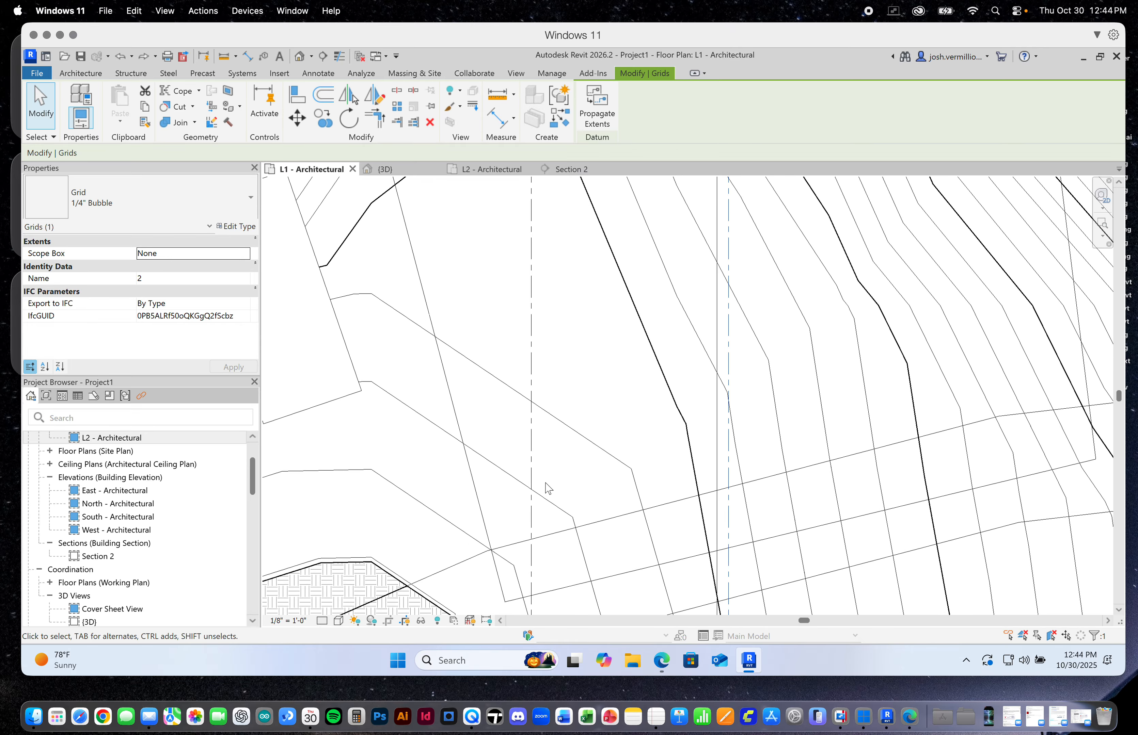
pyautogui.keyDown('ctrl'); pyautogui.click(532, 473); pyautogui.keyUp('ctrl')
pyautogui.scroll(-4, 573, 471)
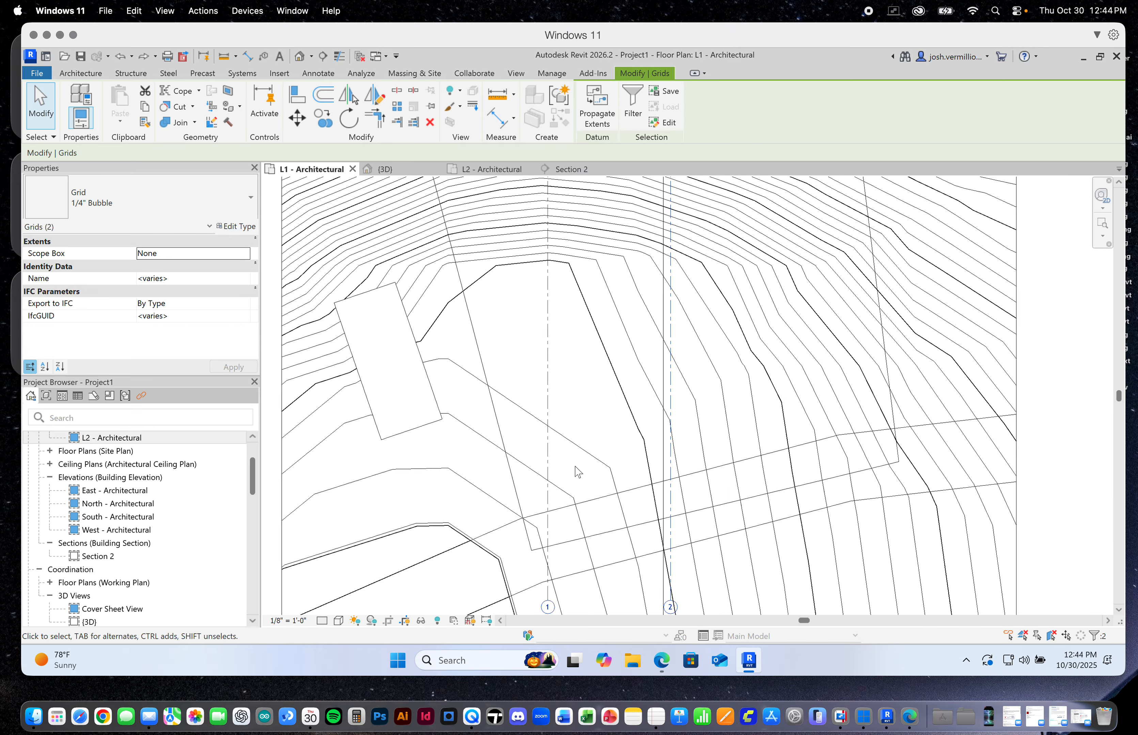
pyautogui.moveTo(560, 538); pyautogui.dragTo(590, 539)
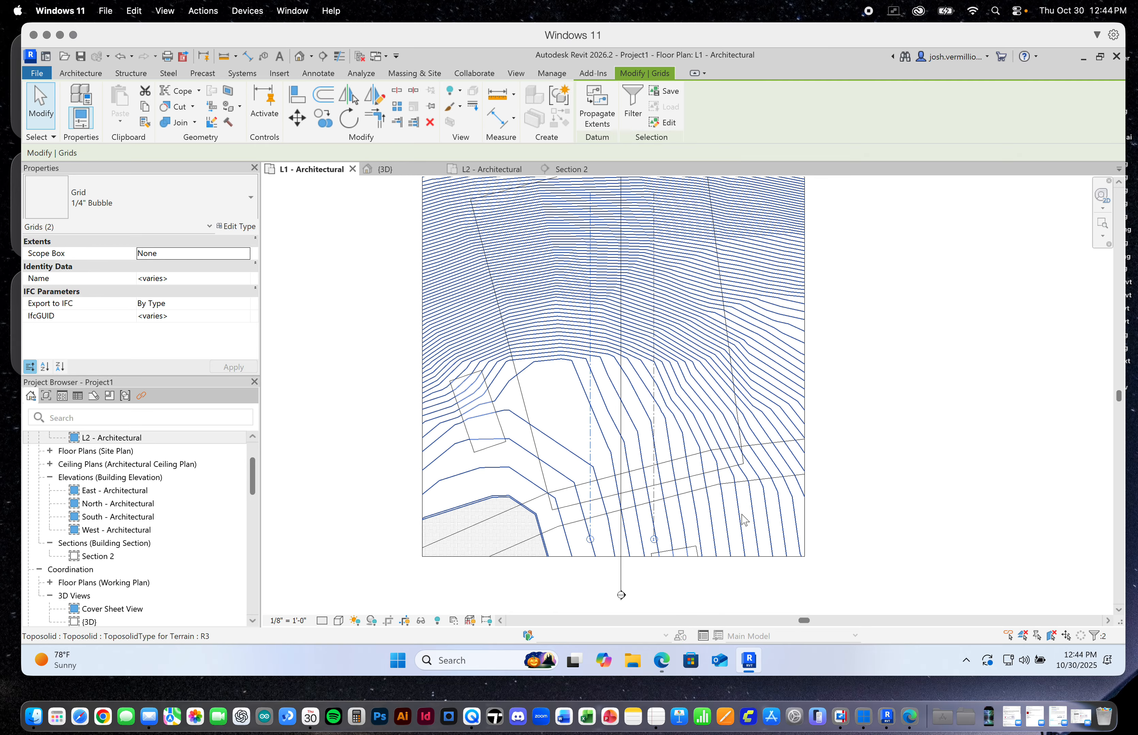
pyautogui.scroll(-1, 769, 521)
pyautogui.click(892, 485)
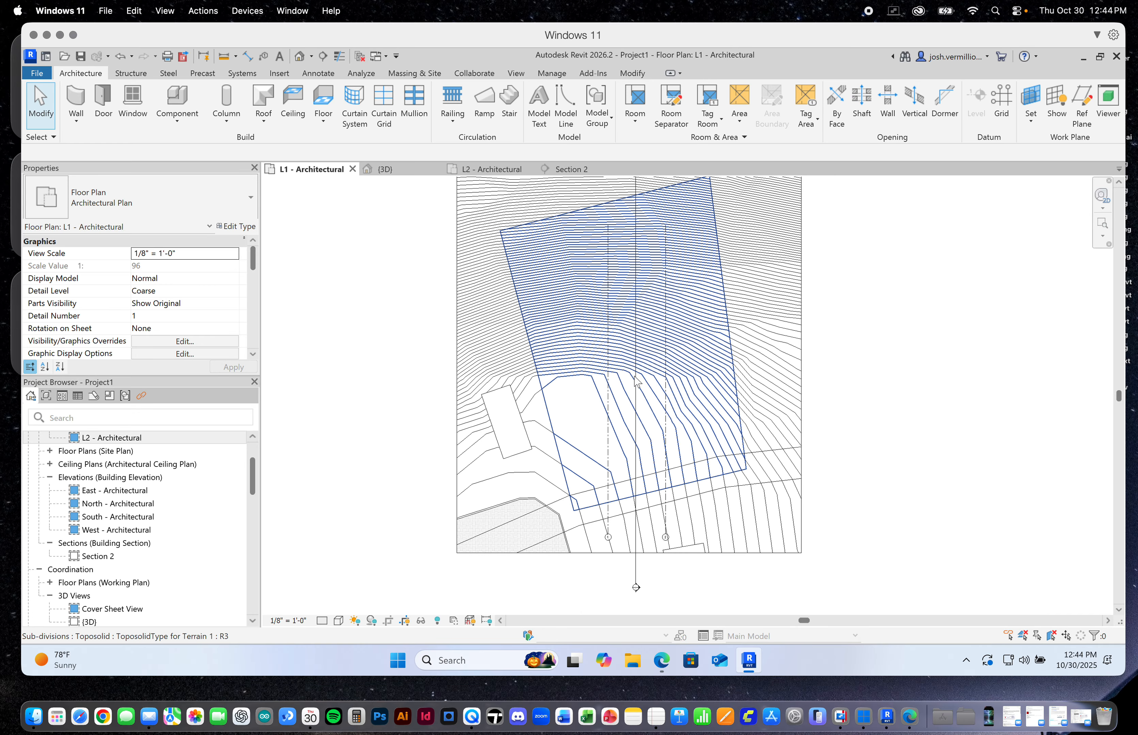
# Draw a horizontal grid line crossing both vertical grids just east of the small rectangular building footprint
pyautogui.scroll(1, 636, 383)
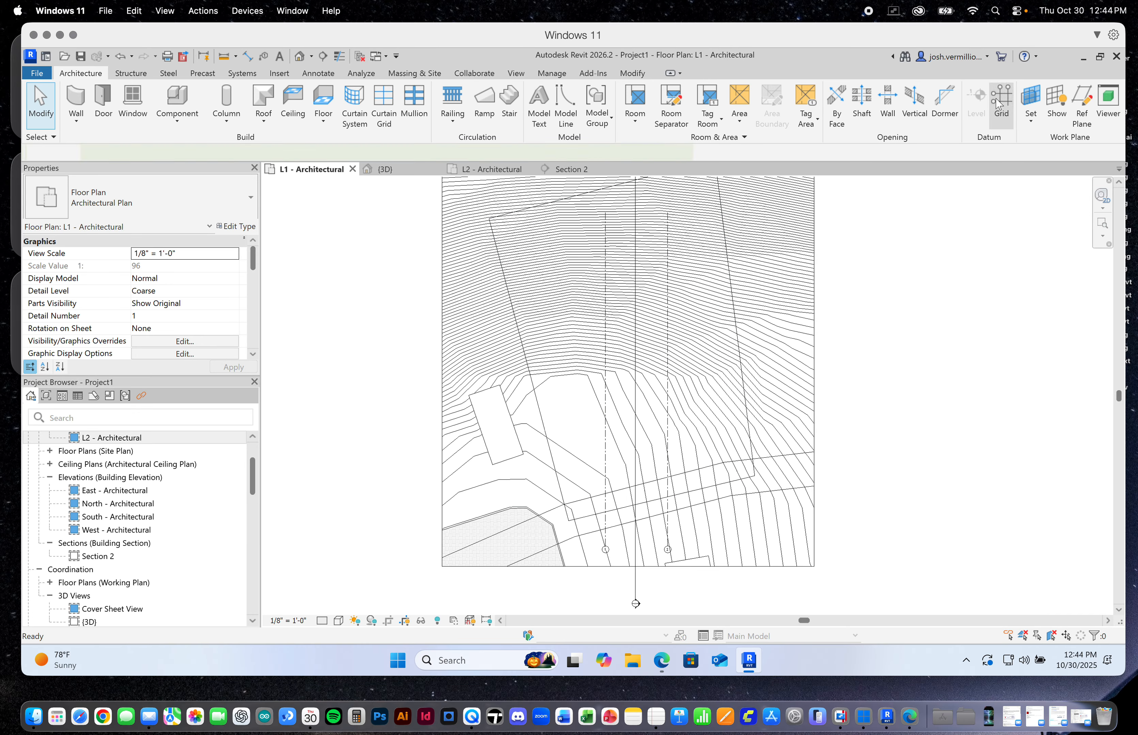
pyautogui.click(999, 104)
pyautogui.click(704, 429)
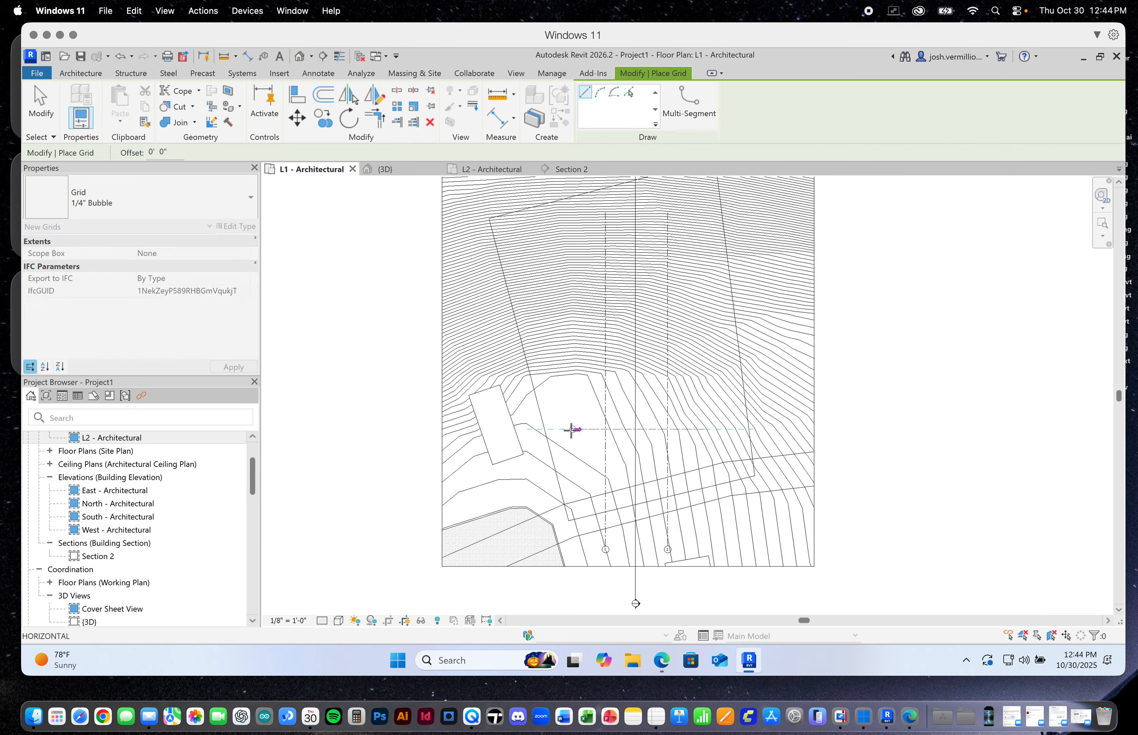
pyautogui.click(564, 429)
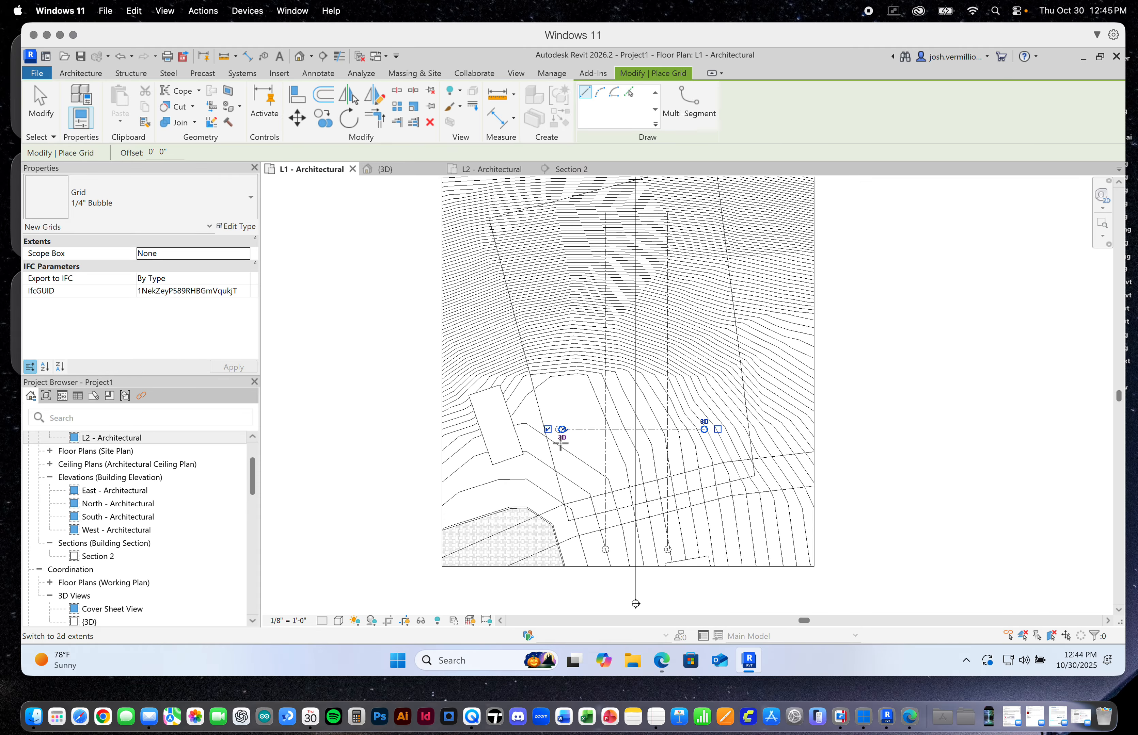
# Draw a second horizontal grid line 24'-0" above the first, with its ends aligned to it
pyautogui.scroll(3, 563, 436)
pyautogui.scroll(1, 563, 437)
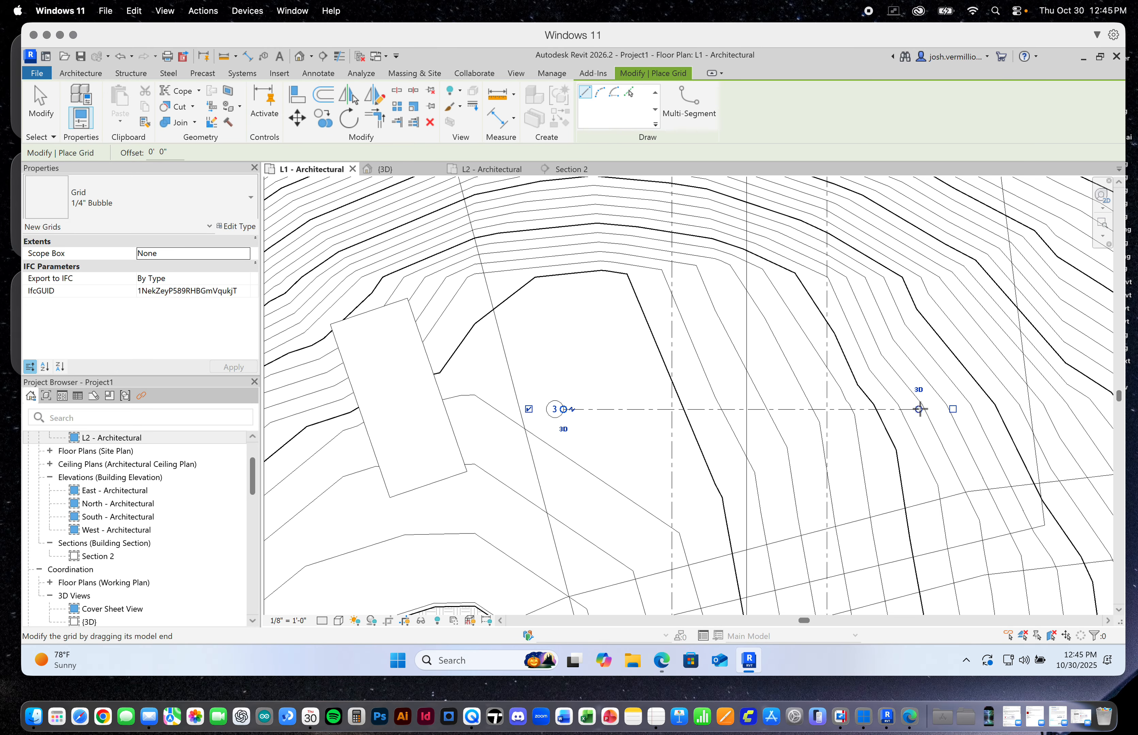
pyautogui.click(916, 304)
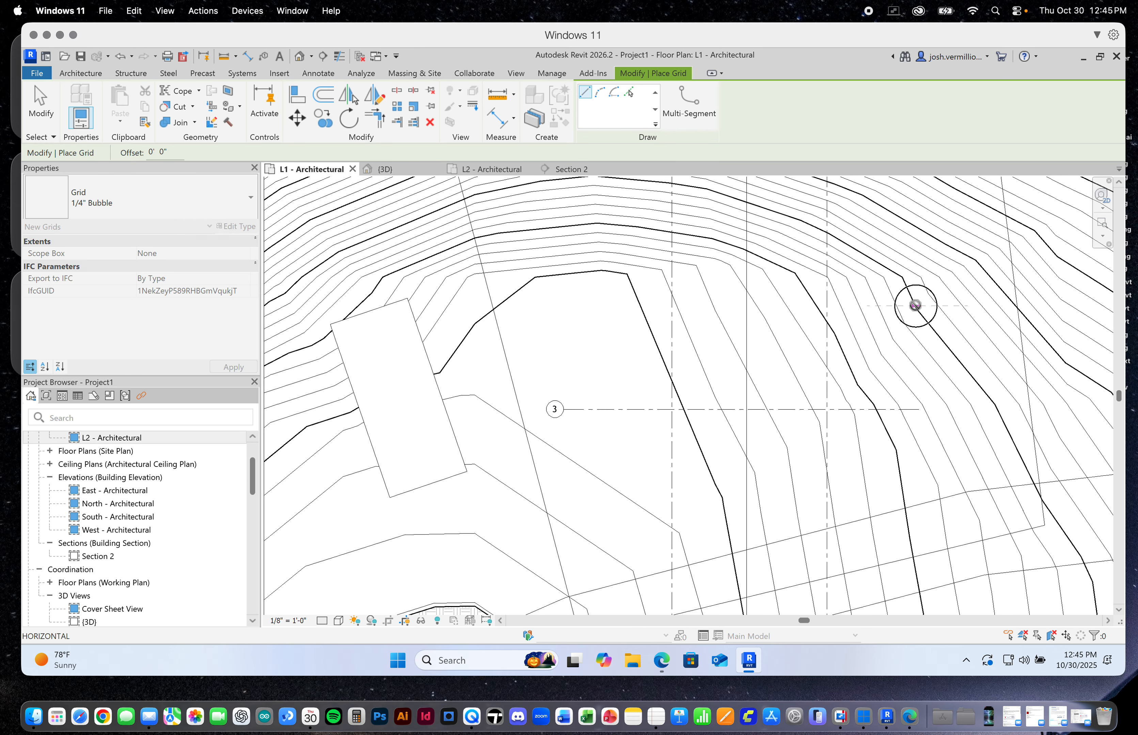
pyautogui.click(562, 306)
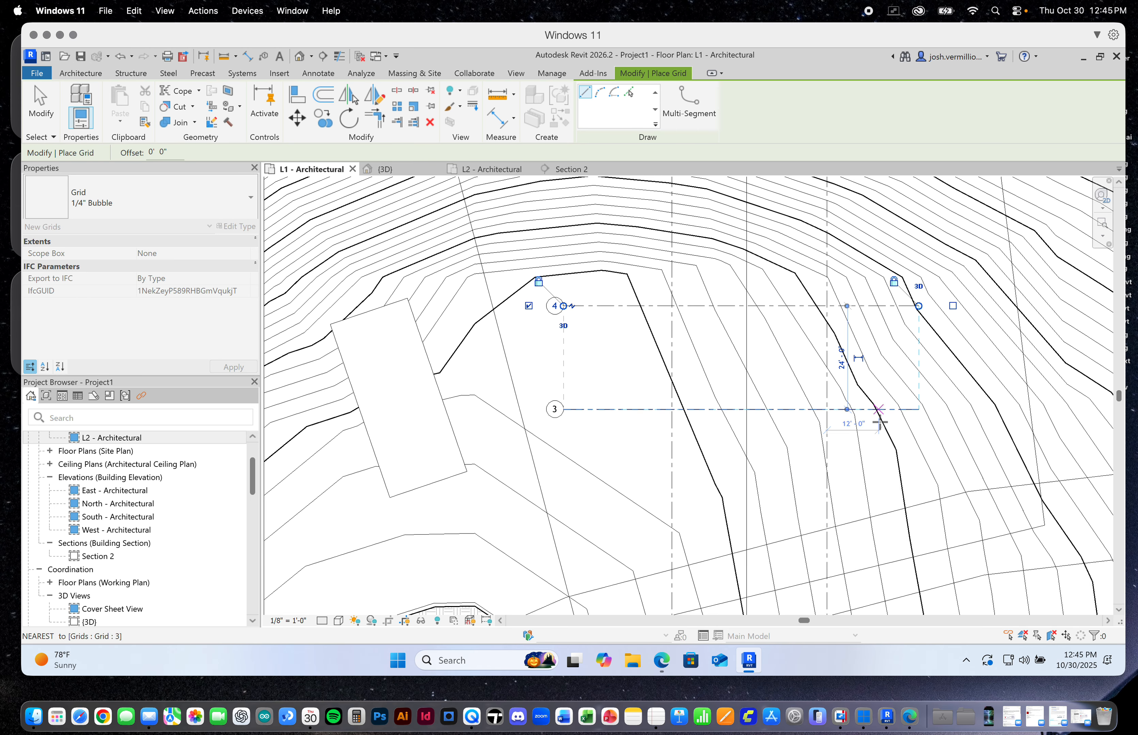
# Add a third horizontal grid line 24'-0" above grid 4, with its ends aligned to the grids below
pyautogui.scroll(-2, 875, 460)
pyautogui.scroll(2, 912, 272)
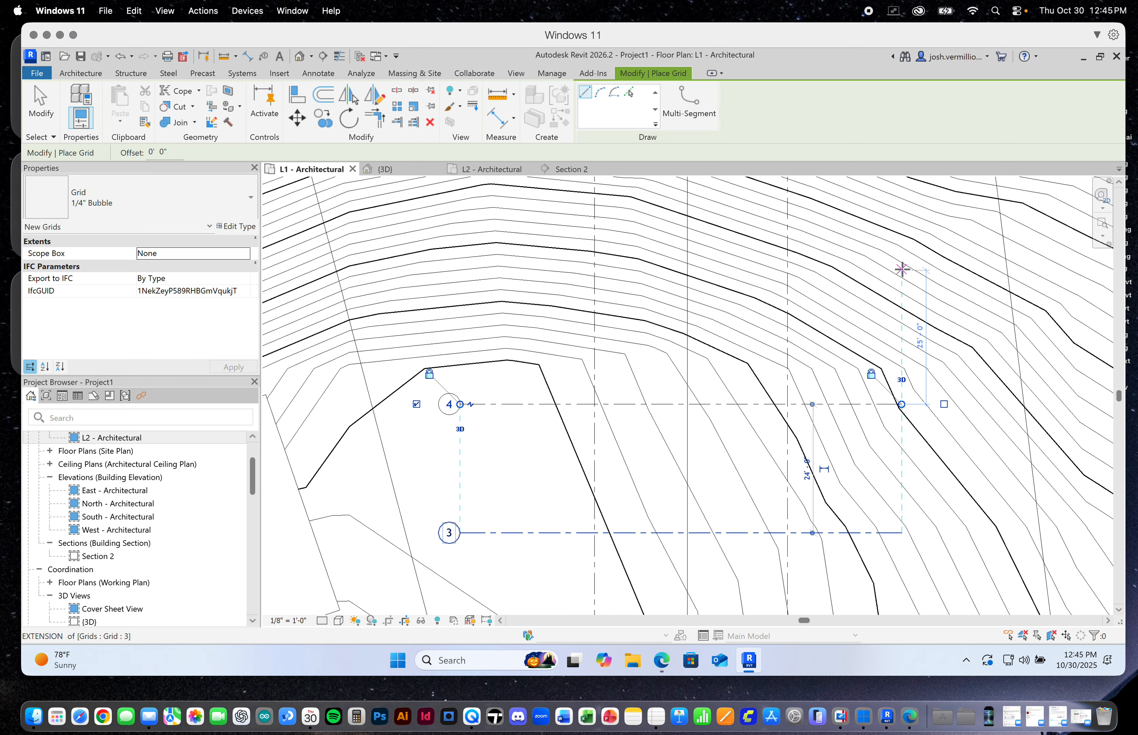
pyautogui.click(901, 275)
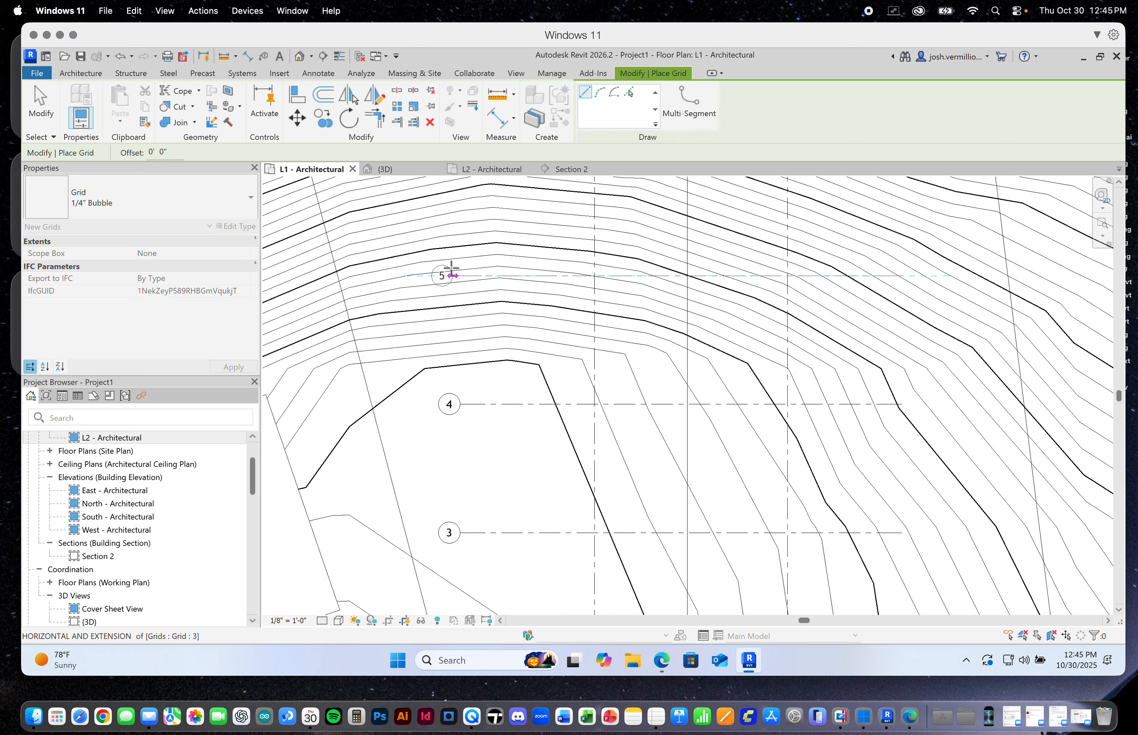
pyautogui.click(460, 275)
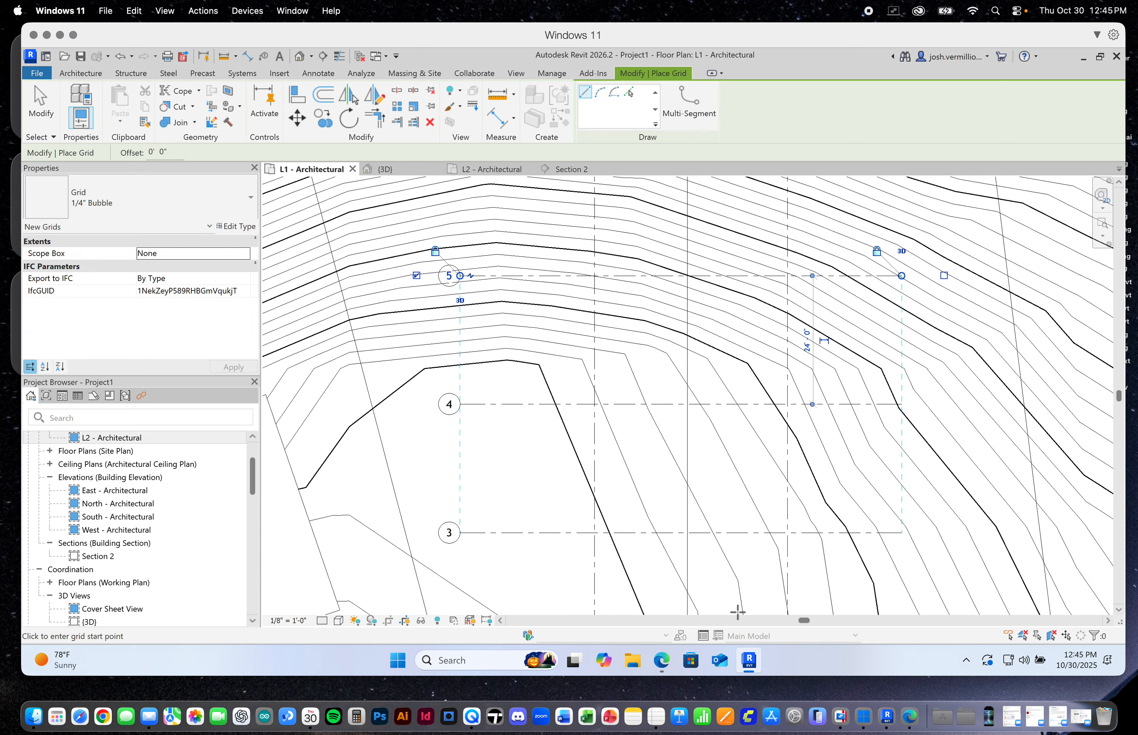
# Draw a fourth horizontal grid line 24'-0" above grid 5, with its ends aligned to the grids below
pyautogui.scroll(-2, 737, 612)
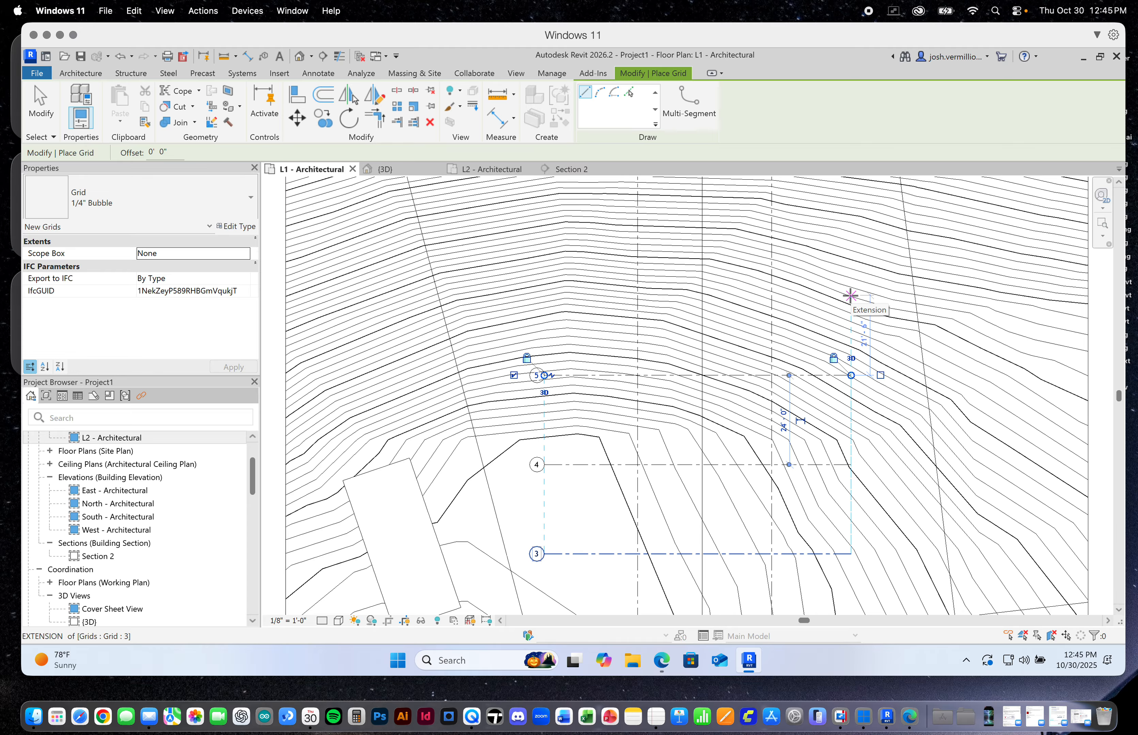
pyautogui.scroll(2, 851, 295)
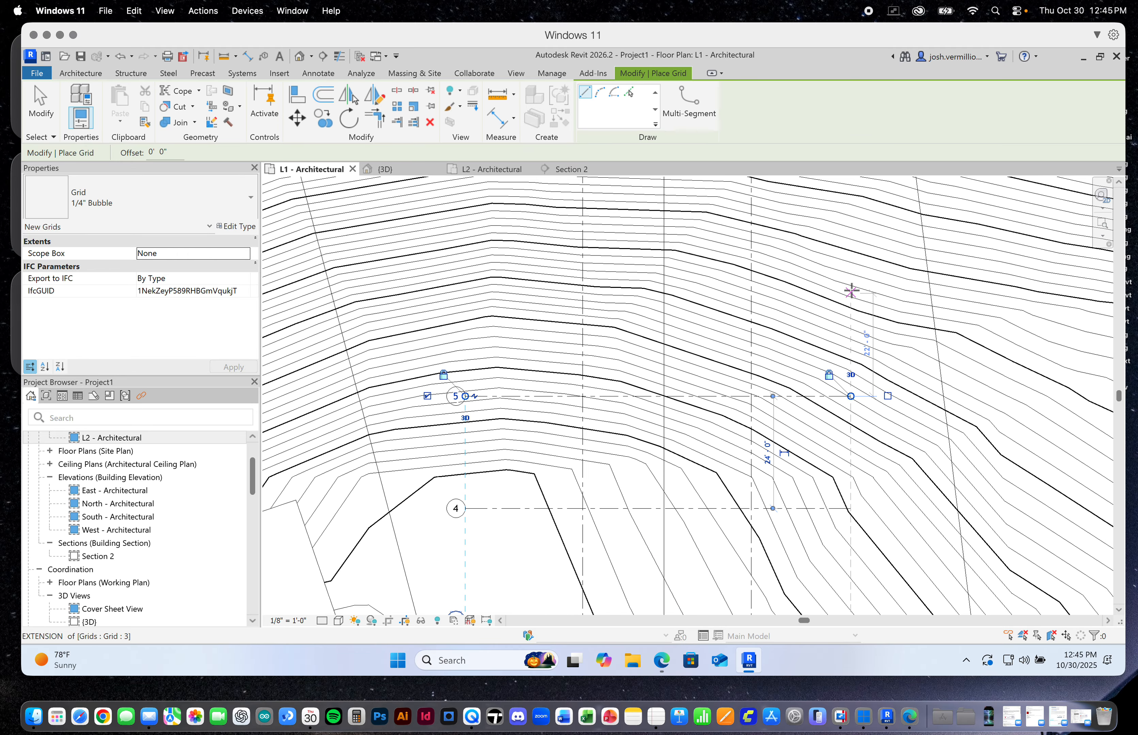
pyautogui.click(851, 284)
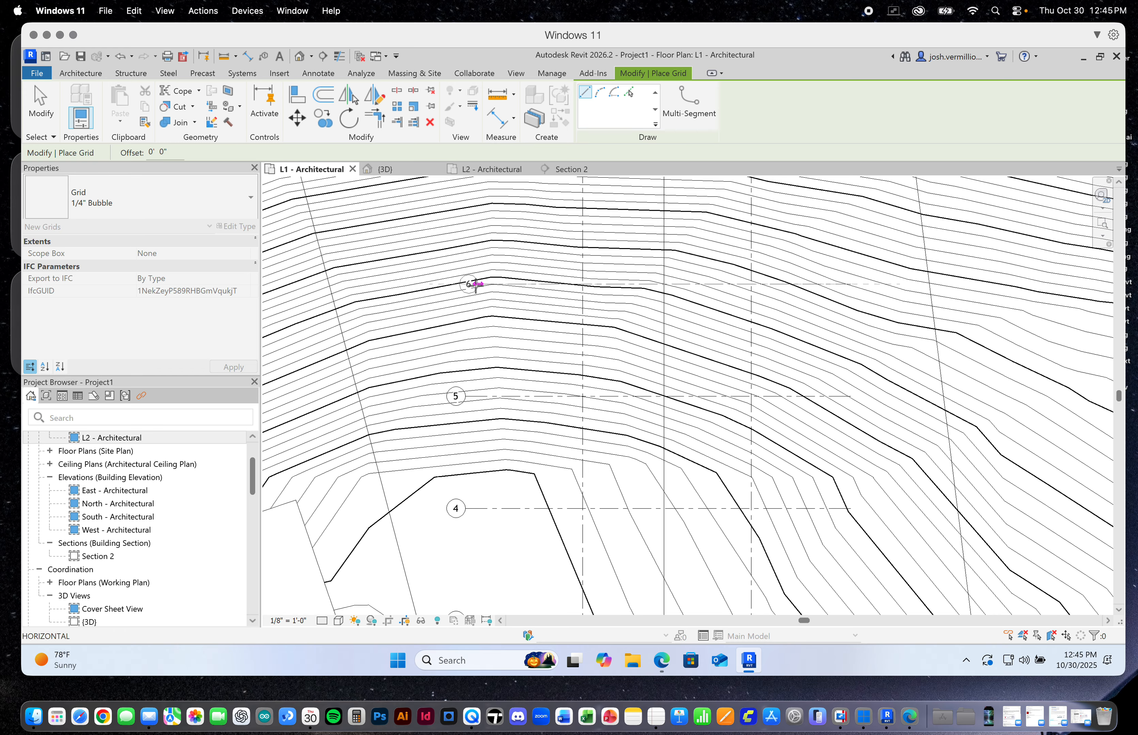
pyautogui.click(456, 284)
pyautogui.scroll(-1, 526, 325)
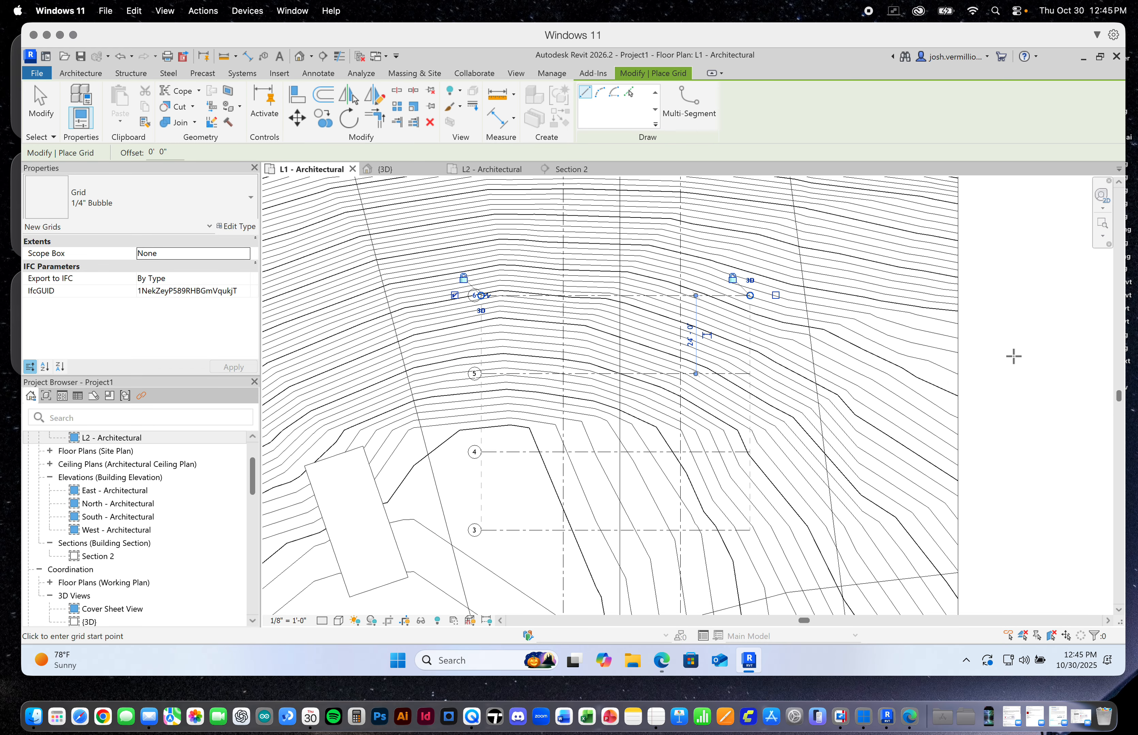
pyautogui.click(48, 104)
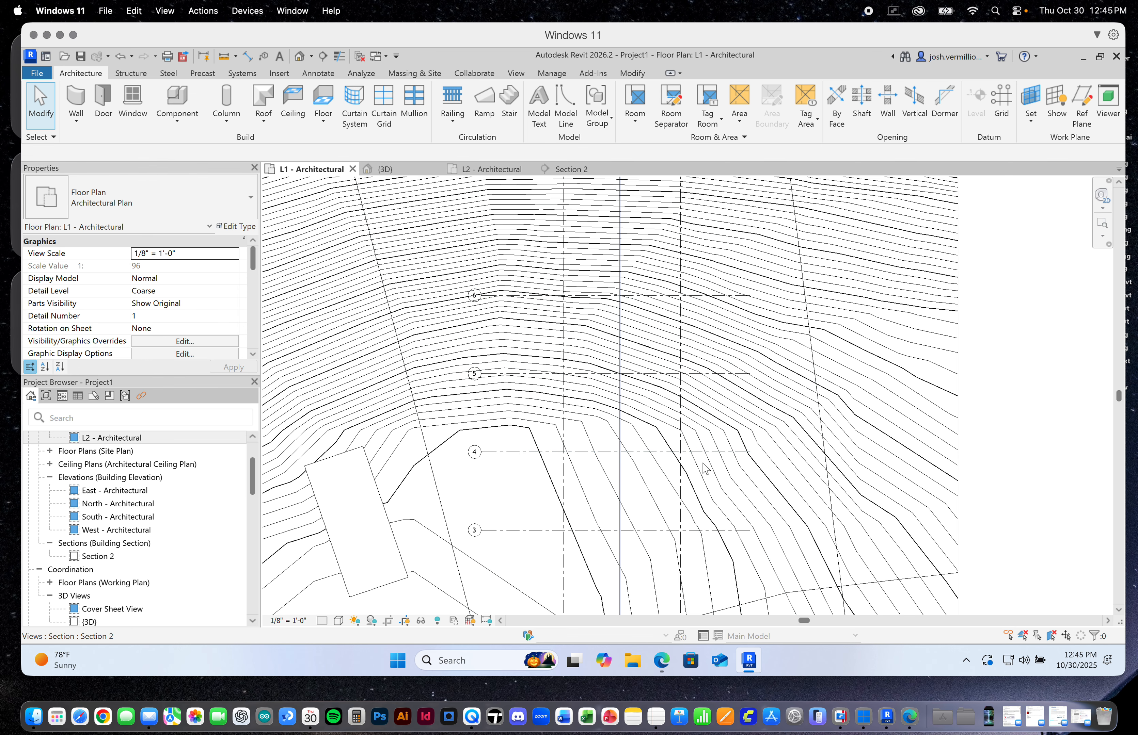
# Shorten both vertical grid lines by moving their aligned bubble ends up to just below horizontal grid 3
pyautogui.scroll(-2, 616, 510)
pyautogui.scroll(1, 613, 505)
pyautogui.scroll(2, 511, 517)
pyautogui.scroll(-3, 535, 527)
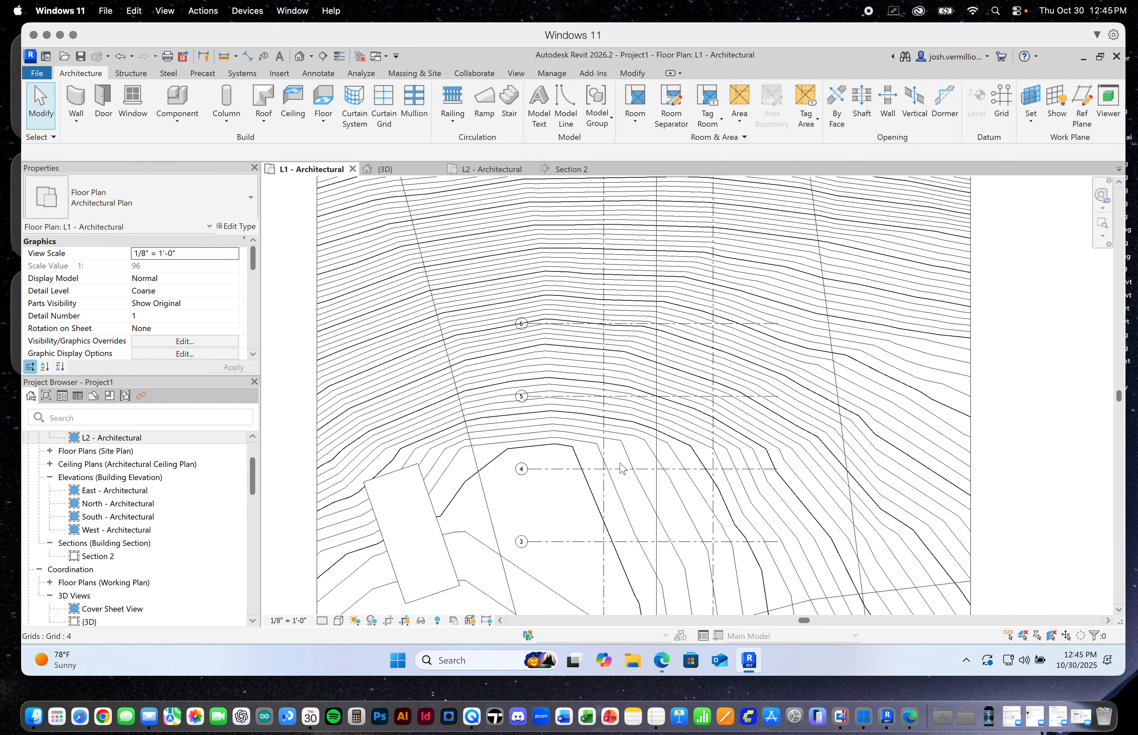
pyautogui.scroll(-2, 588, 559)
pyautogui.scroll(-1, 627, 516)
pyautogui.scroll(3, 623, 593)
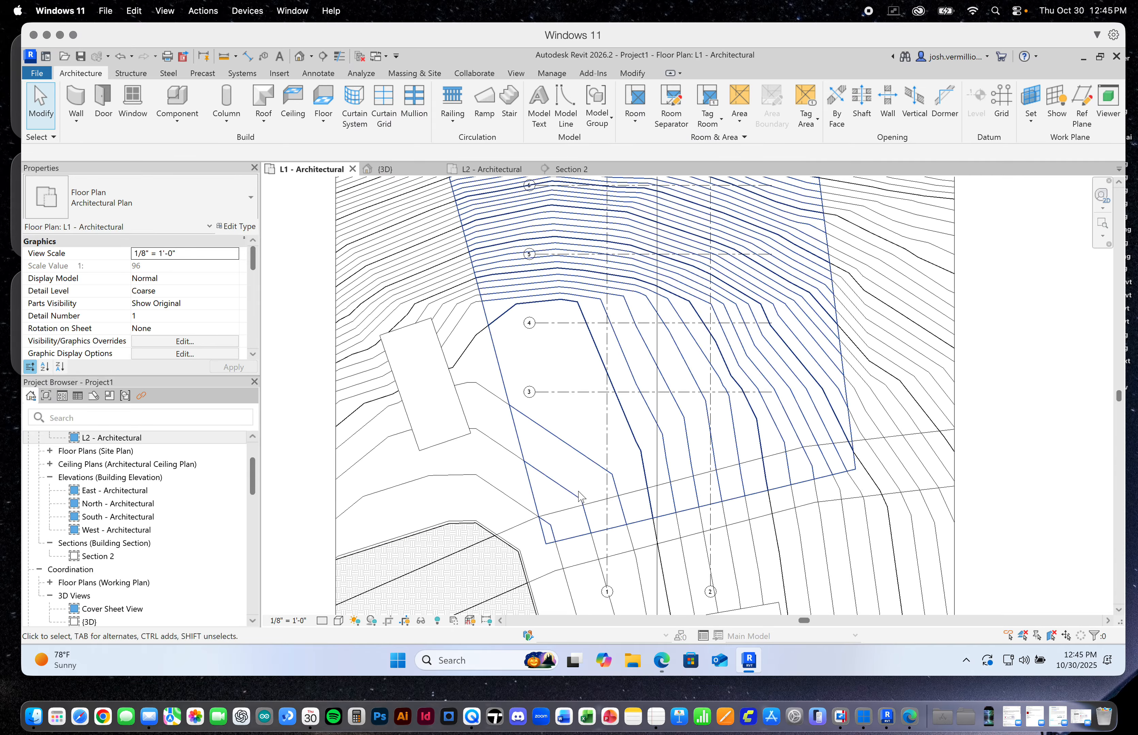
pyautogui.click(608, 589)
pyautogui.moveTo(608, 589); pyautogui.dragTo(608, 453)
pyautogui.scroll(-3, 773, 578)
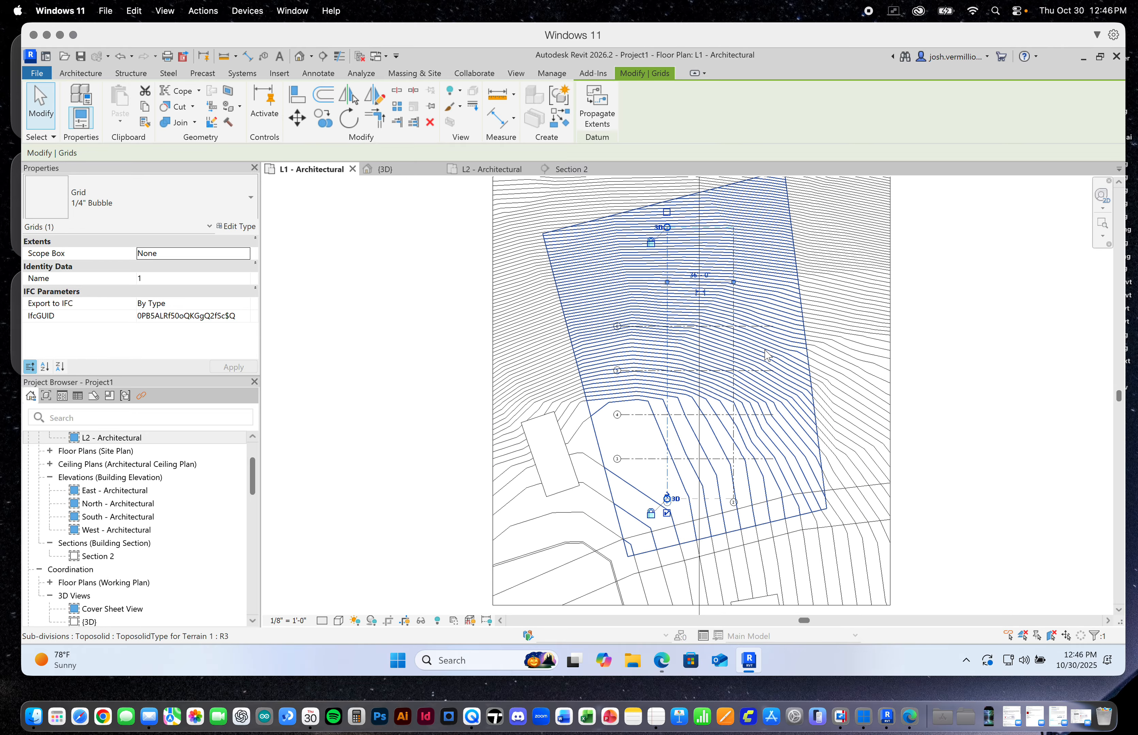
pyautogui.scroll(1, 764, 354)
pyautogui.click(1014, 402)
# Rename the lowest horizontal grid line, 3, as A and the one above it, 4, as B
pyautogui.scroll(2, 776, 461)
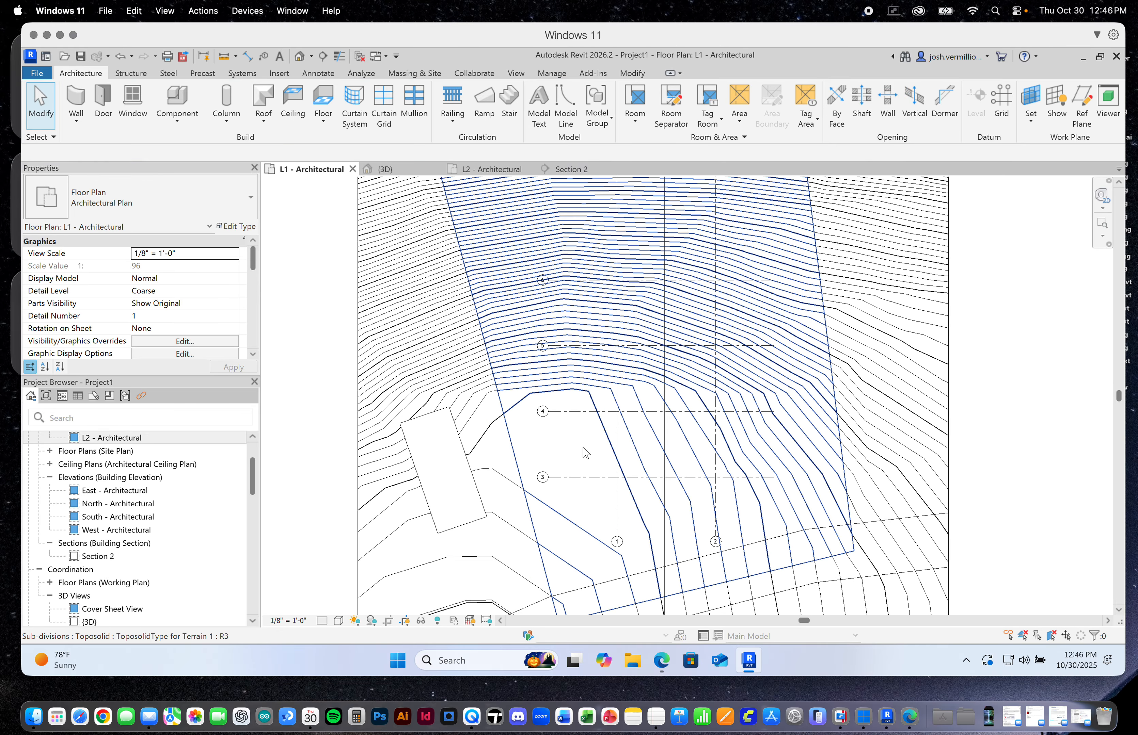
pyautogui.click(543, 478)
pyautogui.click(542, 478)
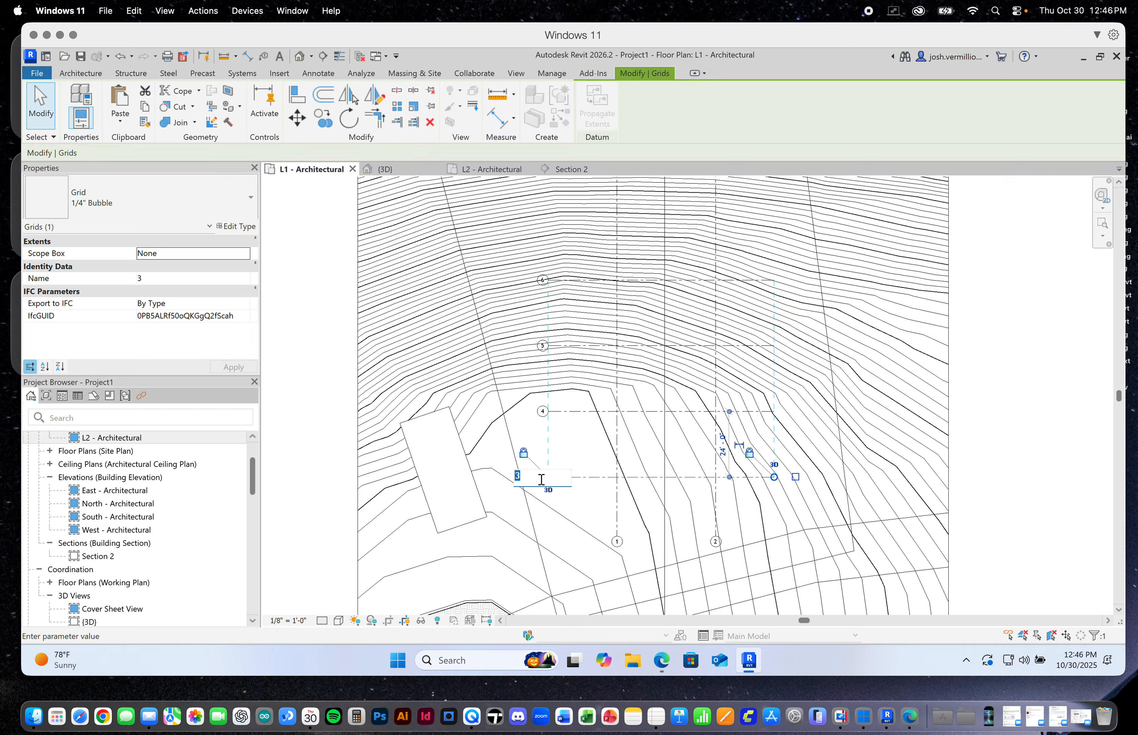
pyautogui.press('Return')
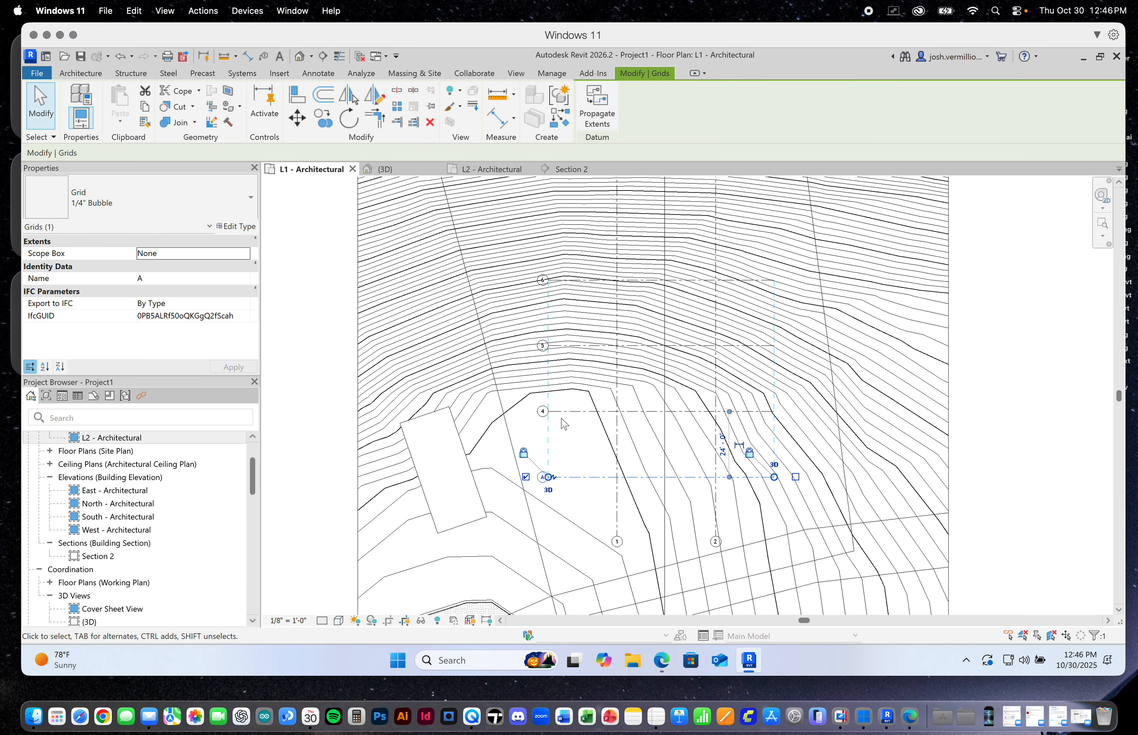
pyautogui.click(541, 413)
pyautogui.click(543, 412)
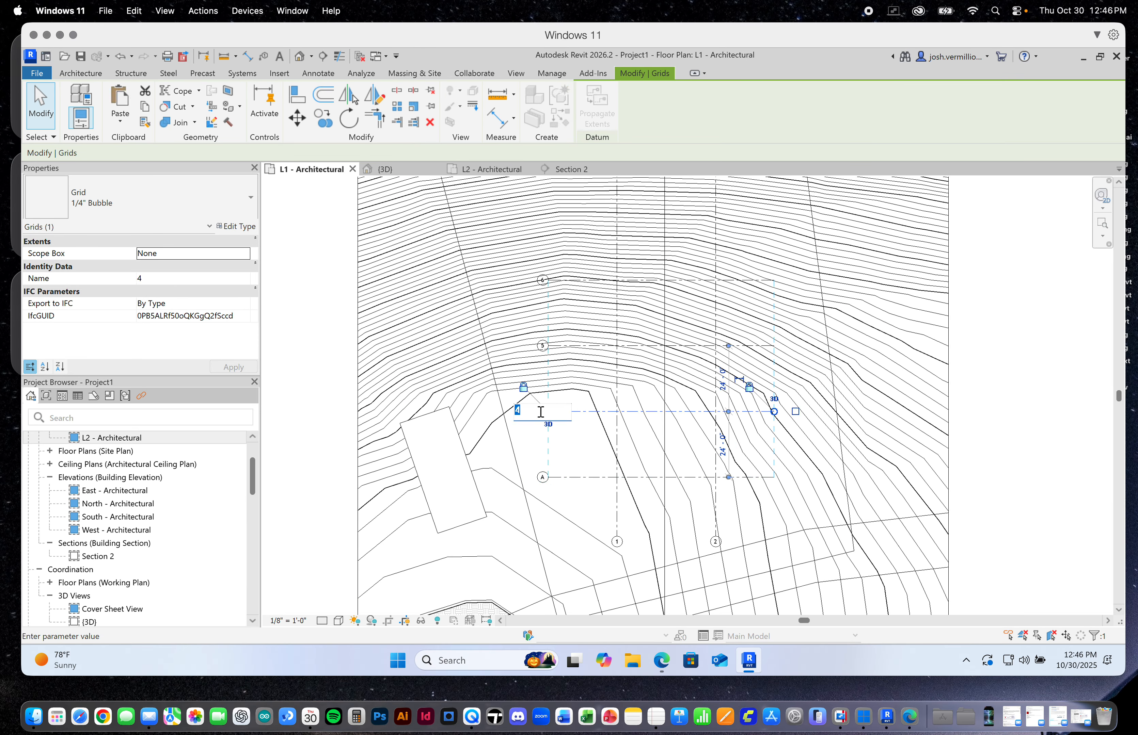
pyautogui.press('Return')
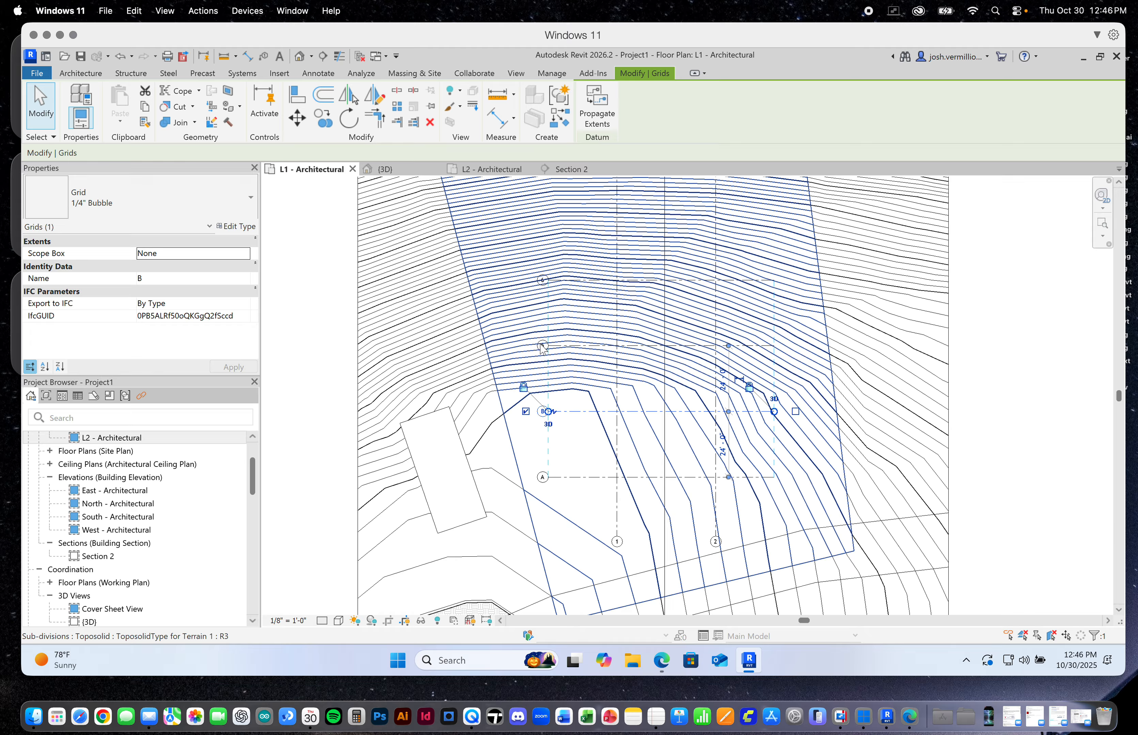
# Rename horizontal grid line 5, directly above grid B, as C
pyautogui.click(541, 348)
pyautogui.click(292, 376)
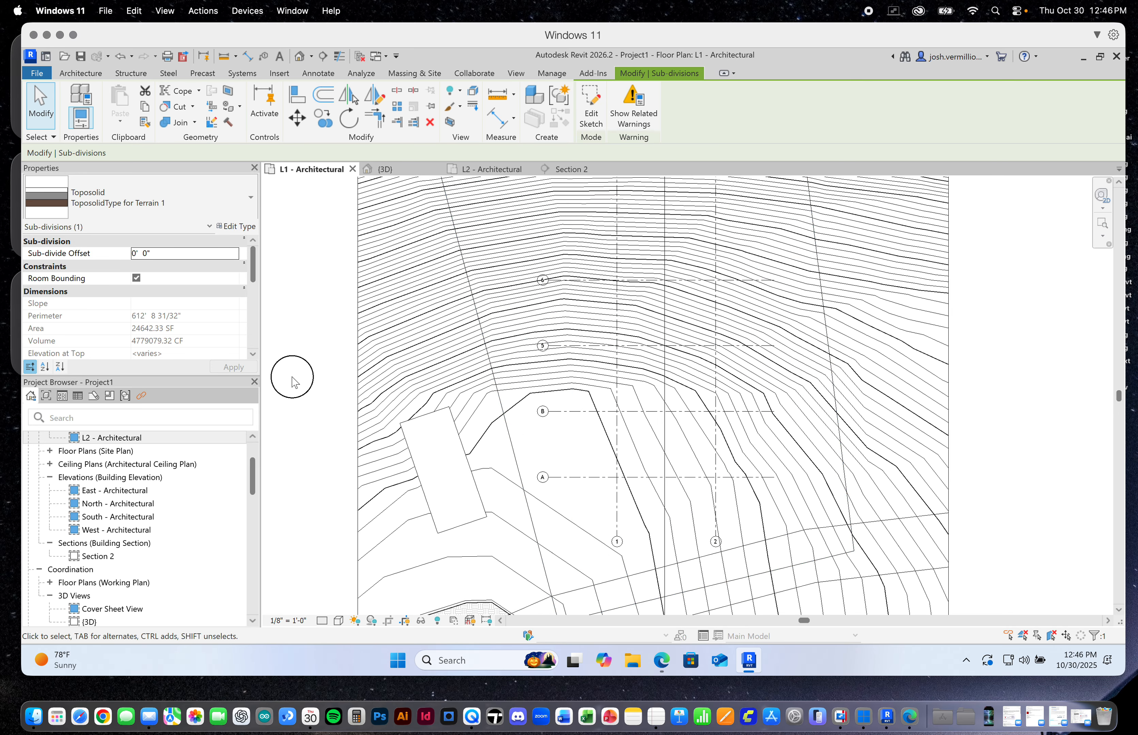
pyautogui.click(304, 373)
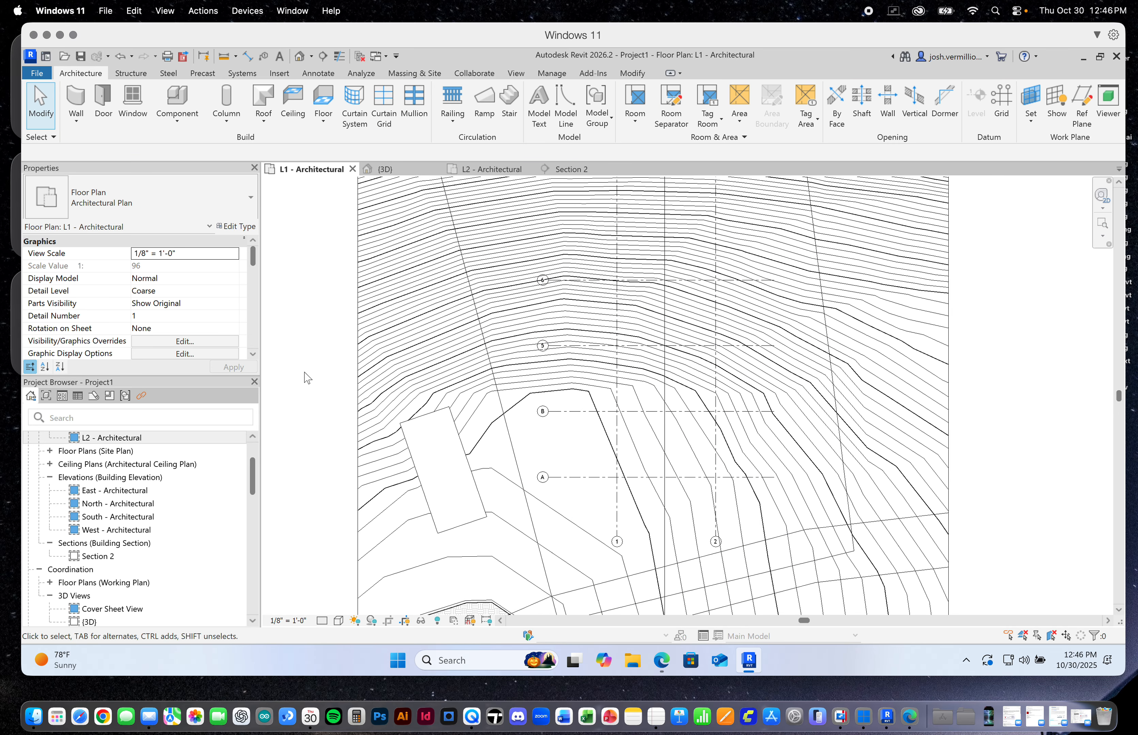
pyautogui.scroll(5, 544, 348)
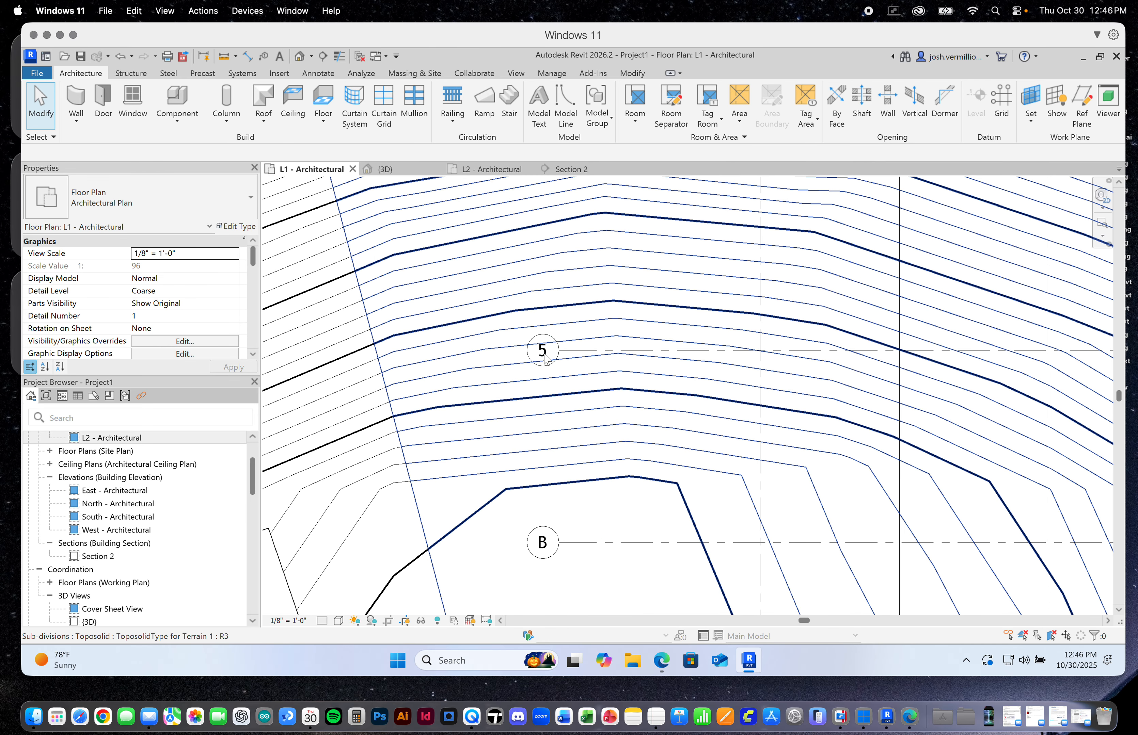
pyautogui.click(542, 350)
pyautogui.click(542, 350)
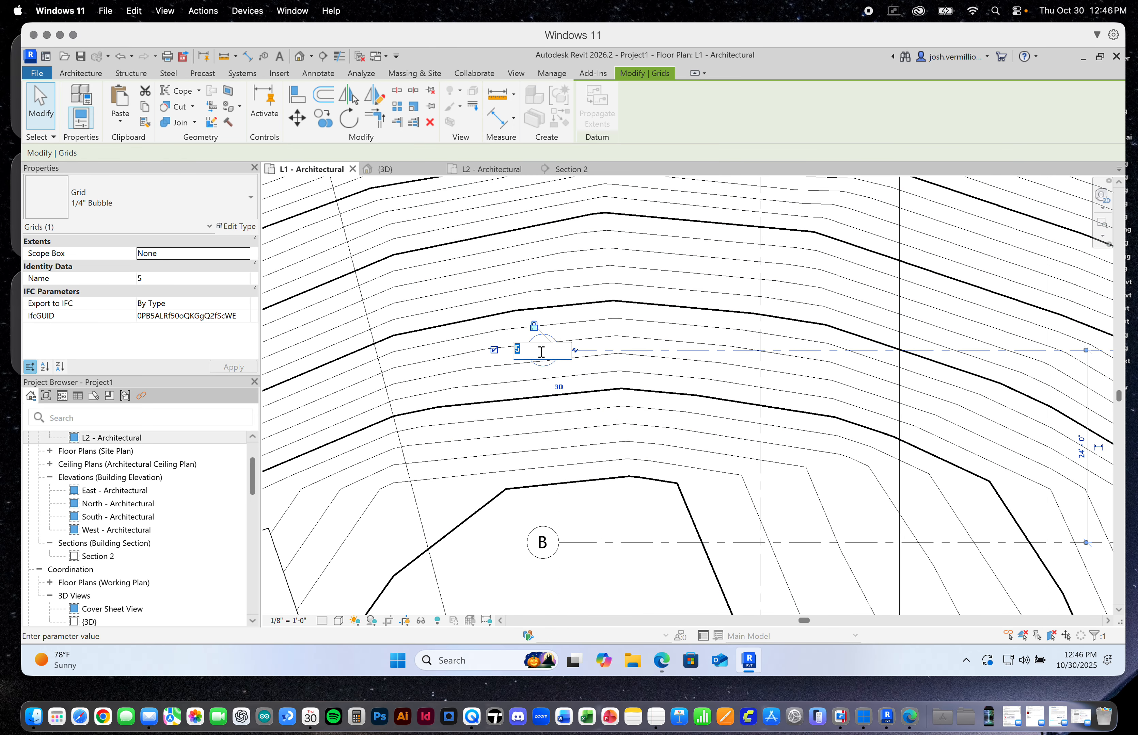
pyautogui.write('C')
pyautogui.press('Return')
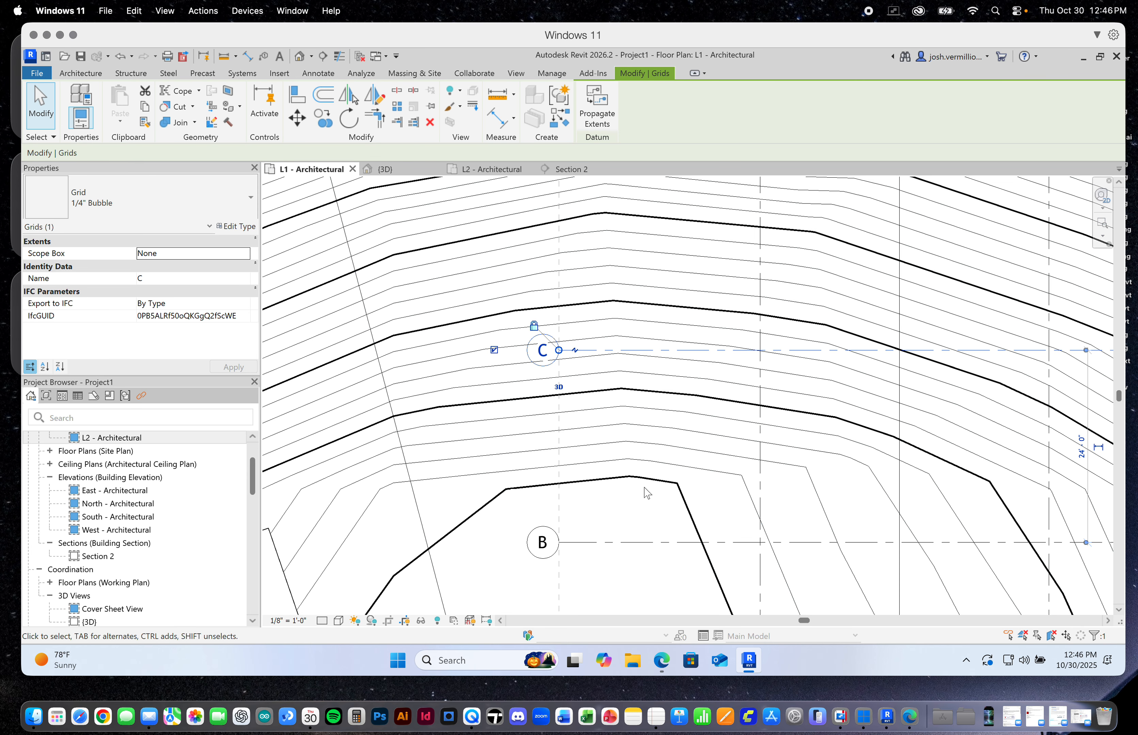
# Rename the uppermost horizontal grid line, 6, as D and clear the selection
pyautogui.scroll(-2, 643, 478)
pyautogui.scroll(5, 585, 287)
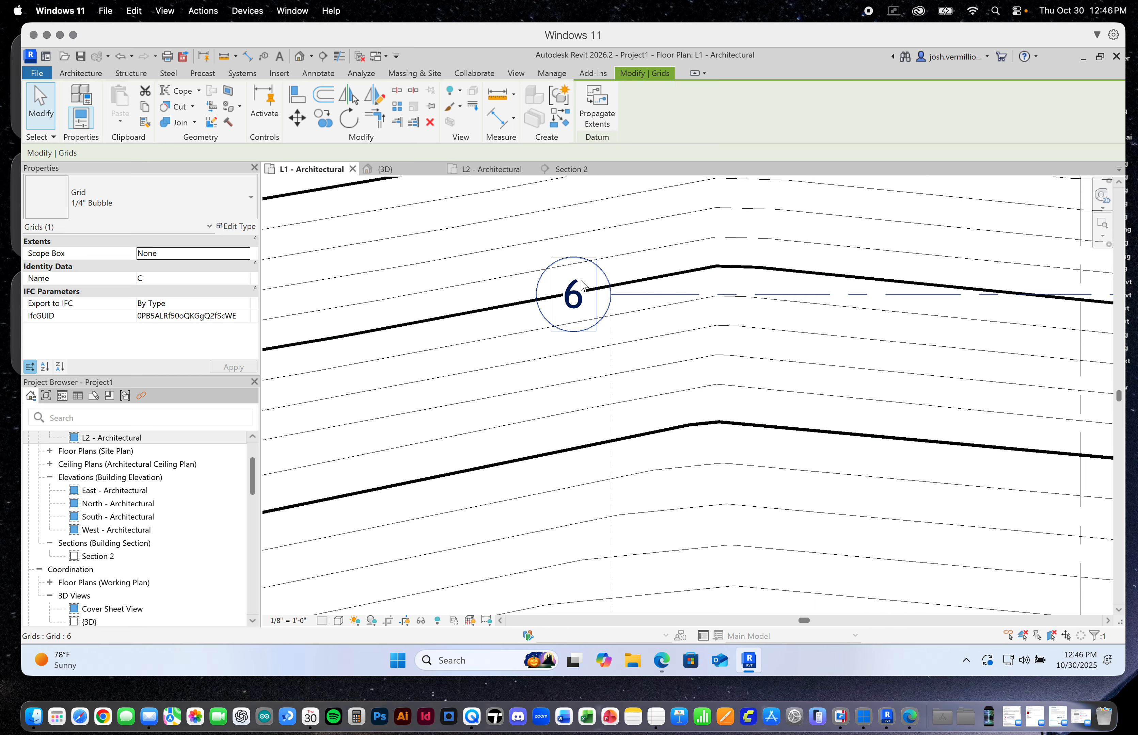
pyautogui.click(584, 286)
pyautogui.click(579, 288)
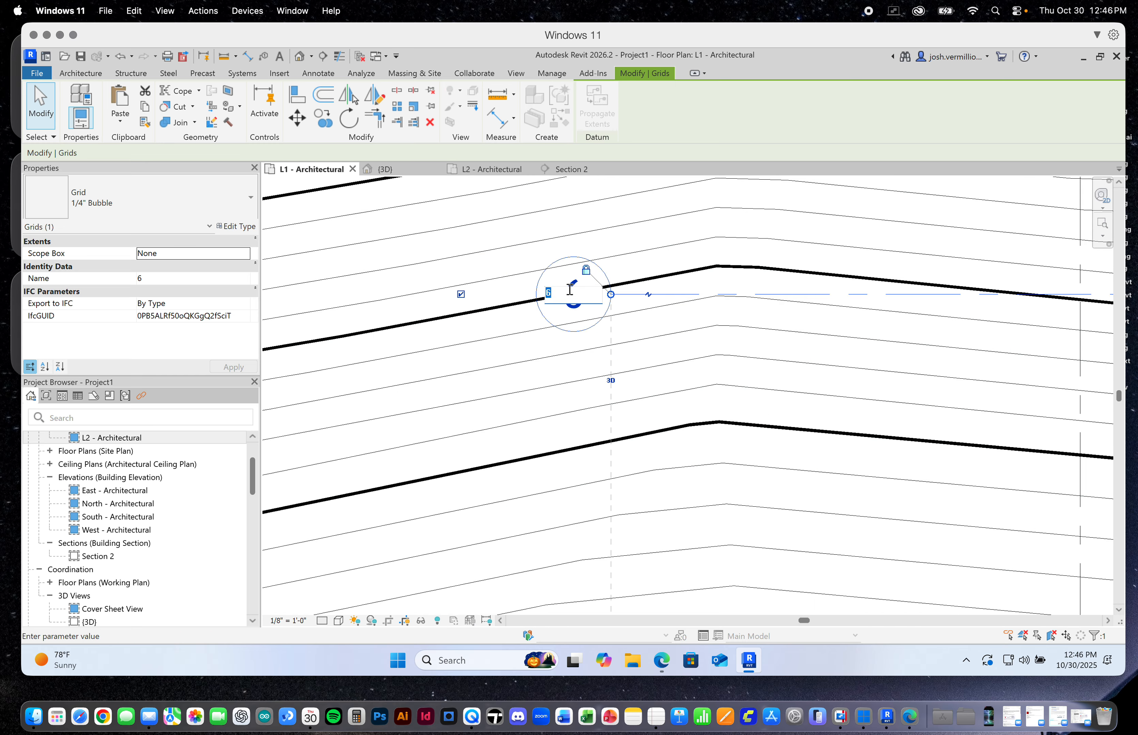
pyautogui.click(474, 359)
pyautogui.scroll(-6, 579, 410)
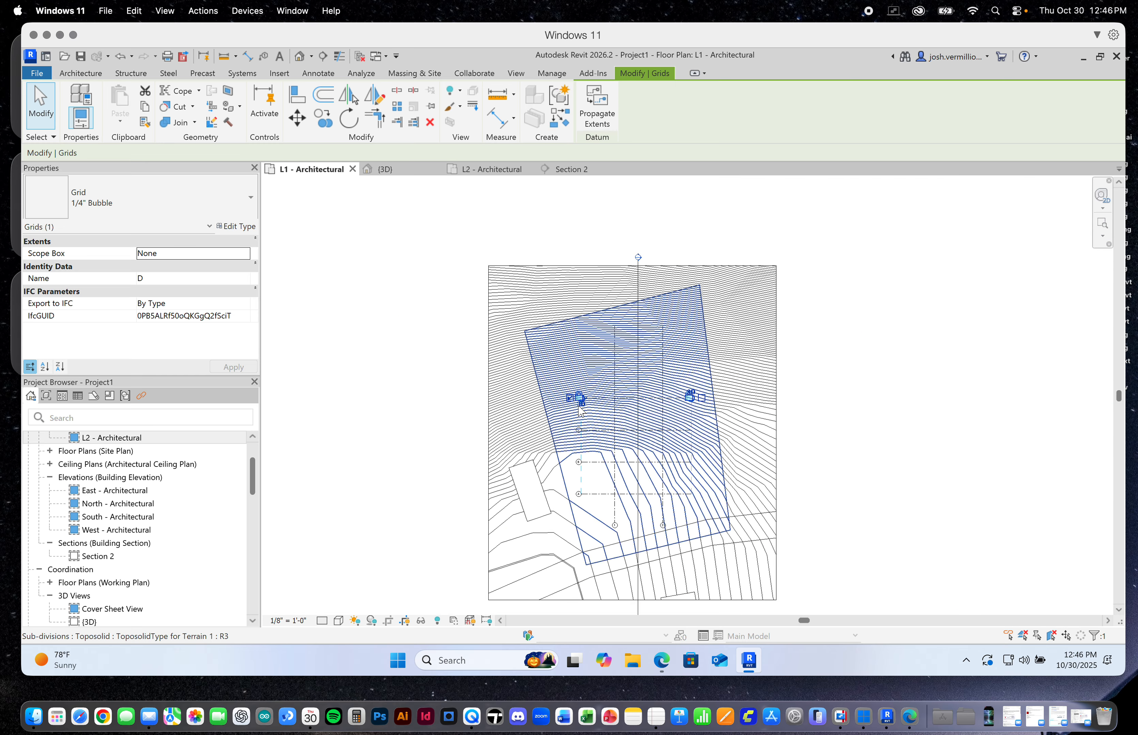
pyautogui.click(886, 463)
pyautogui.scroll(4, 693, 521)
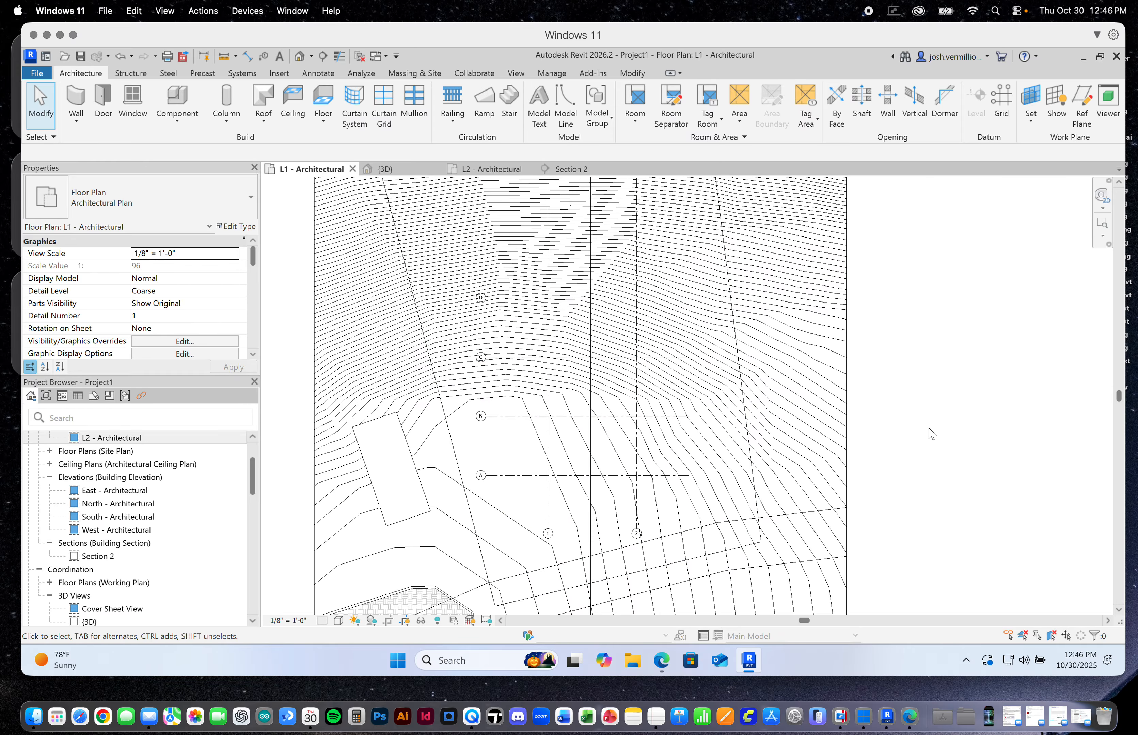
# Place a vertical W Shapes structural column, type W10X33, at the intersection of grids 1 and A
pyautogui.scroll(-1, 931, 451)
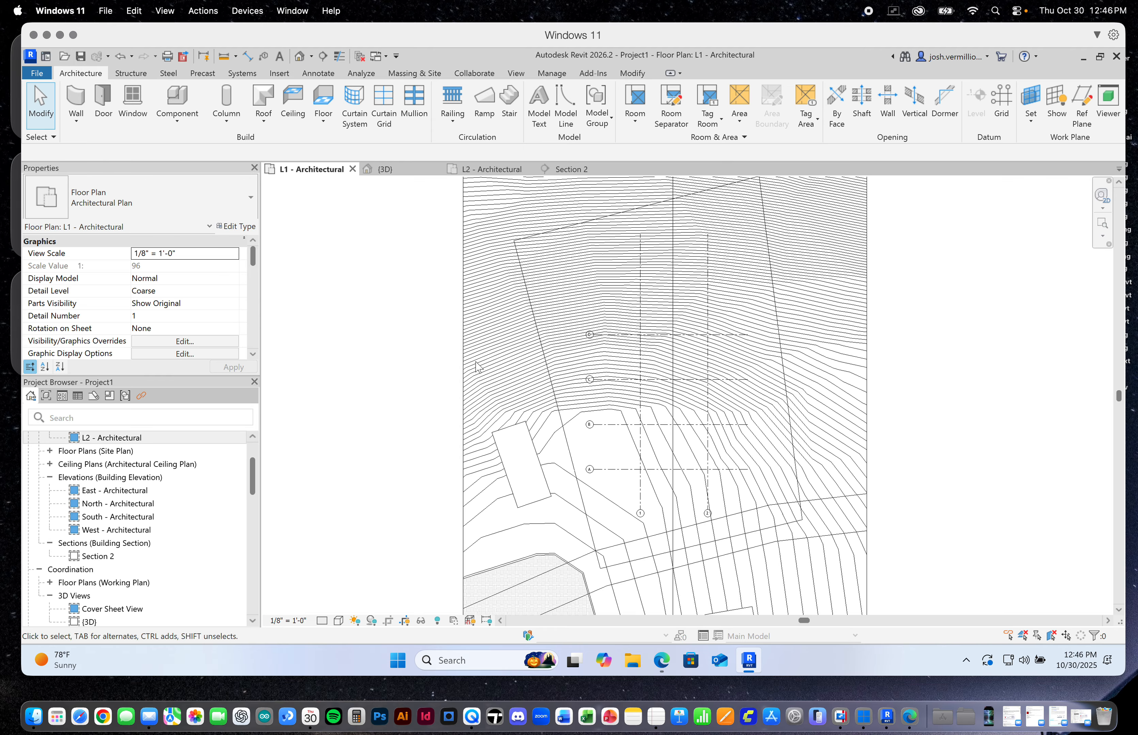
pyautogui.scroll(2, 679, 406)
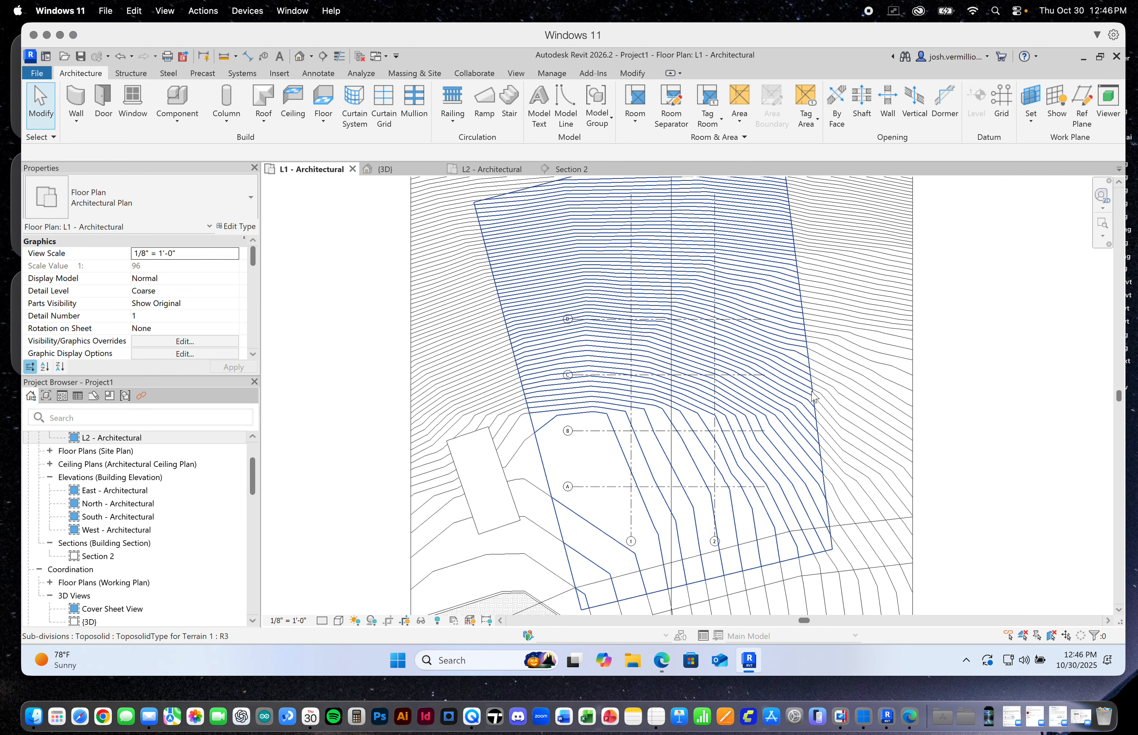
pyautogui.scroll(1, 697, 401)
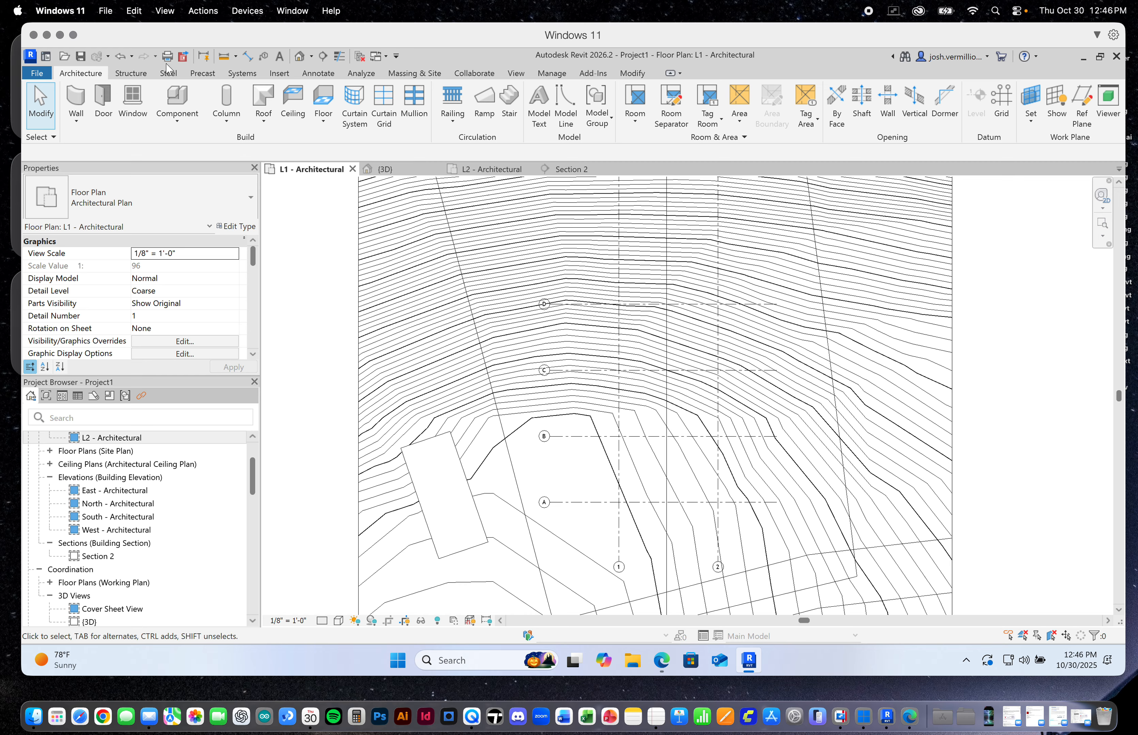
pyautogui.click(131, 74)
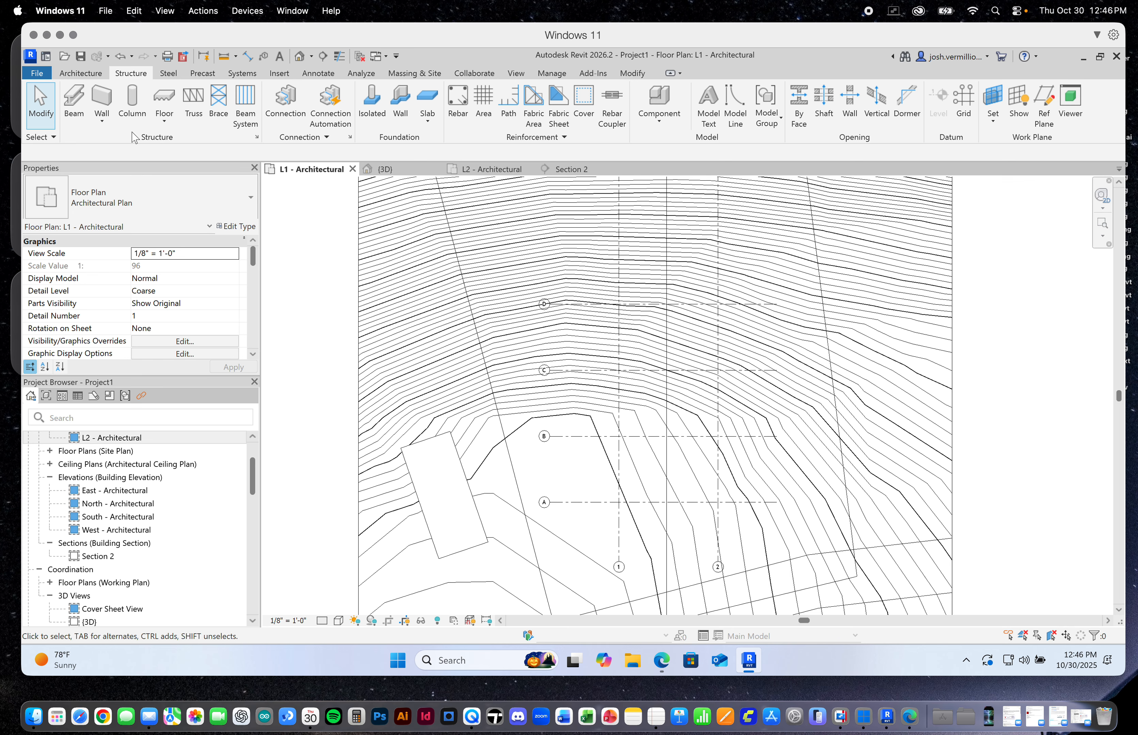
pyautogui.click(142, 120)
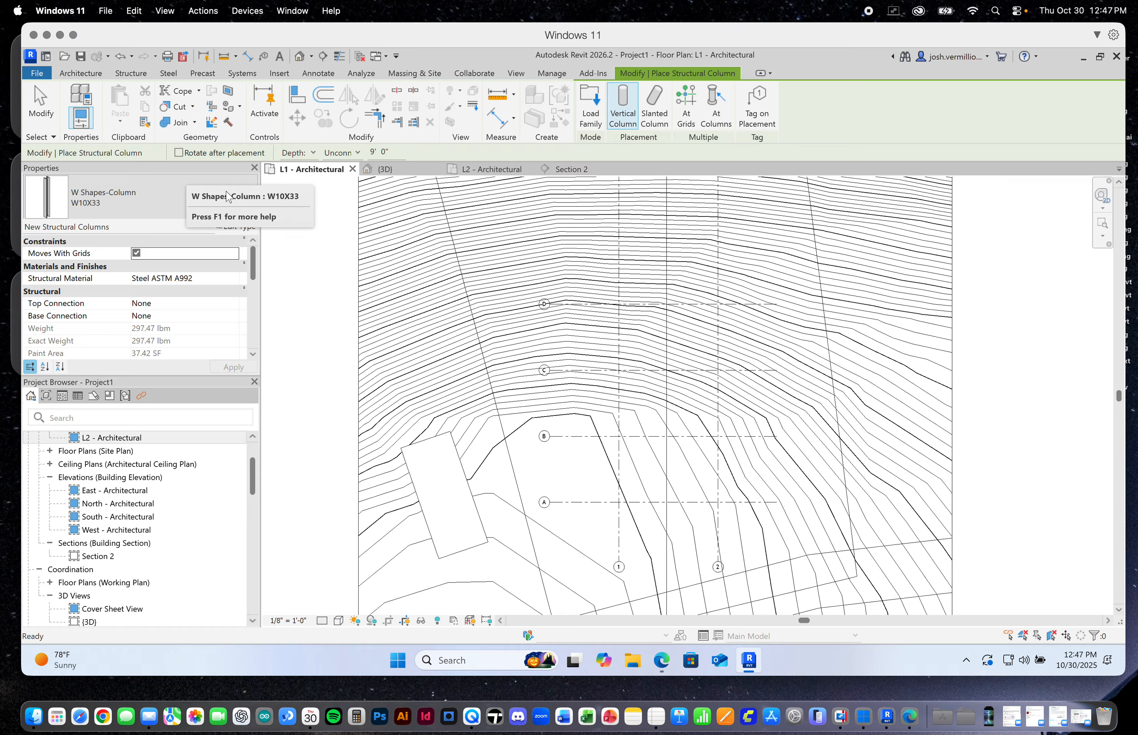
pyautogui.click(252, 206)
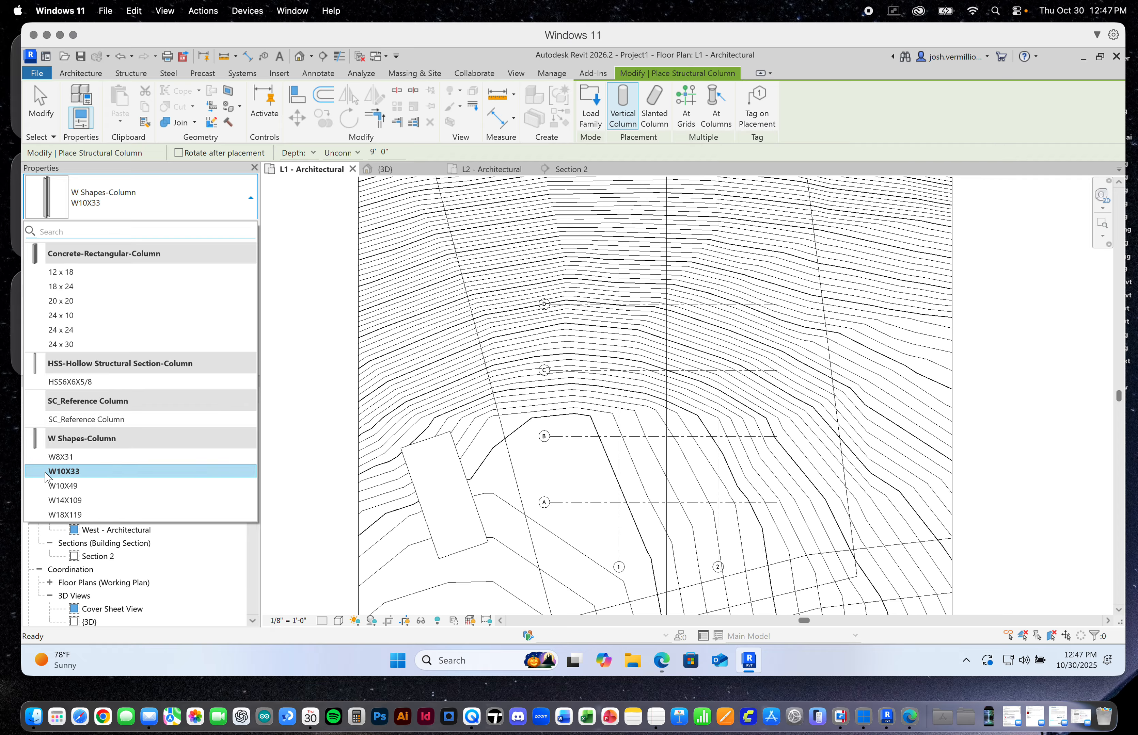
pyautogui.click(81, 473)
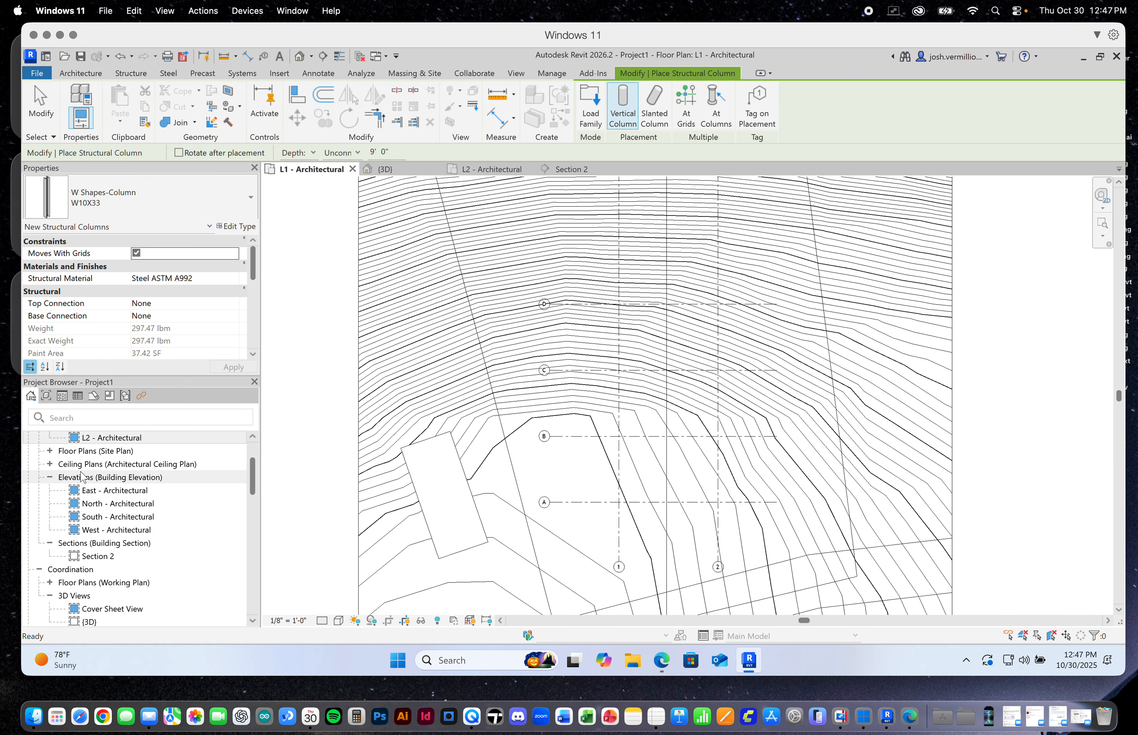
pyautogui.scroll(2, 619, 512)
pyautogui.scroll(3, 621, 508)
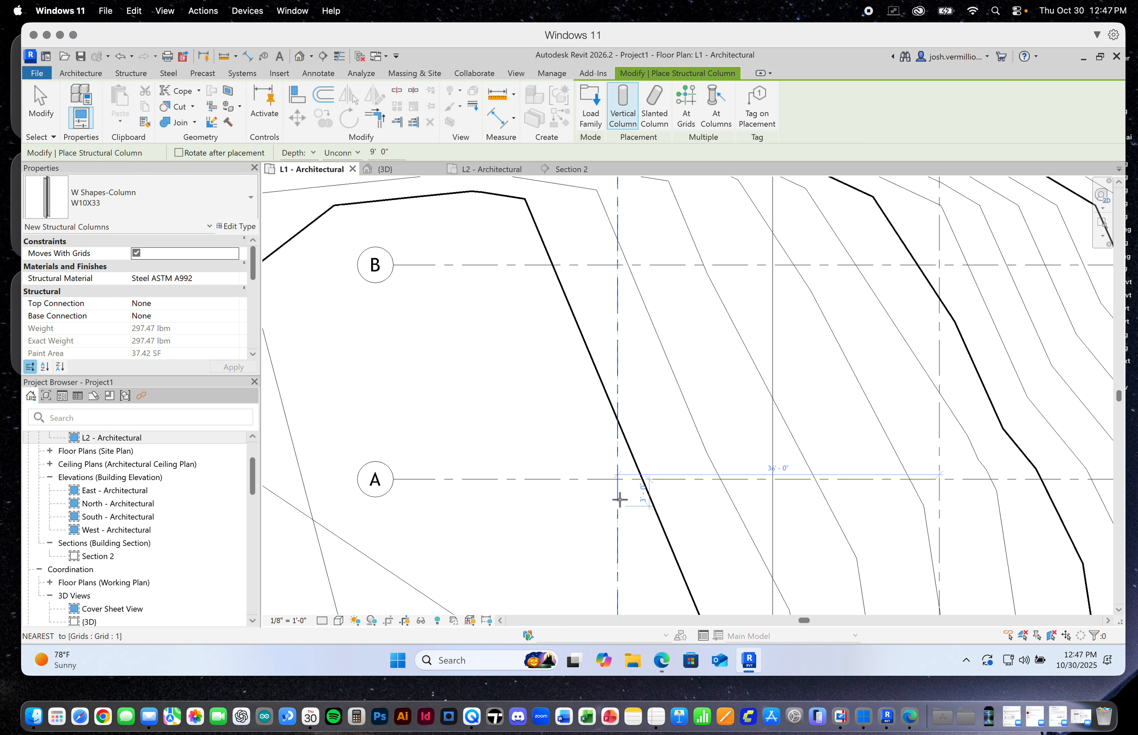
pyautogui.scroll(-5, 530, 506)
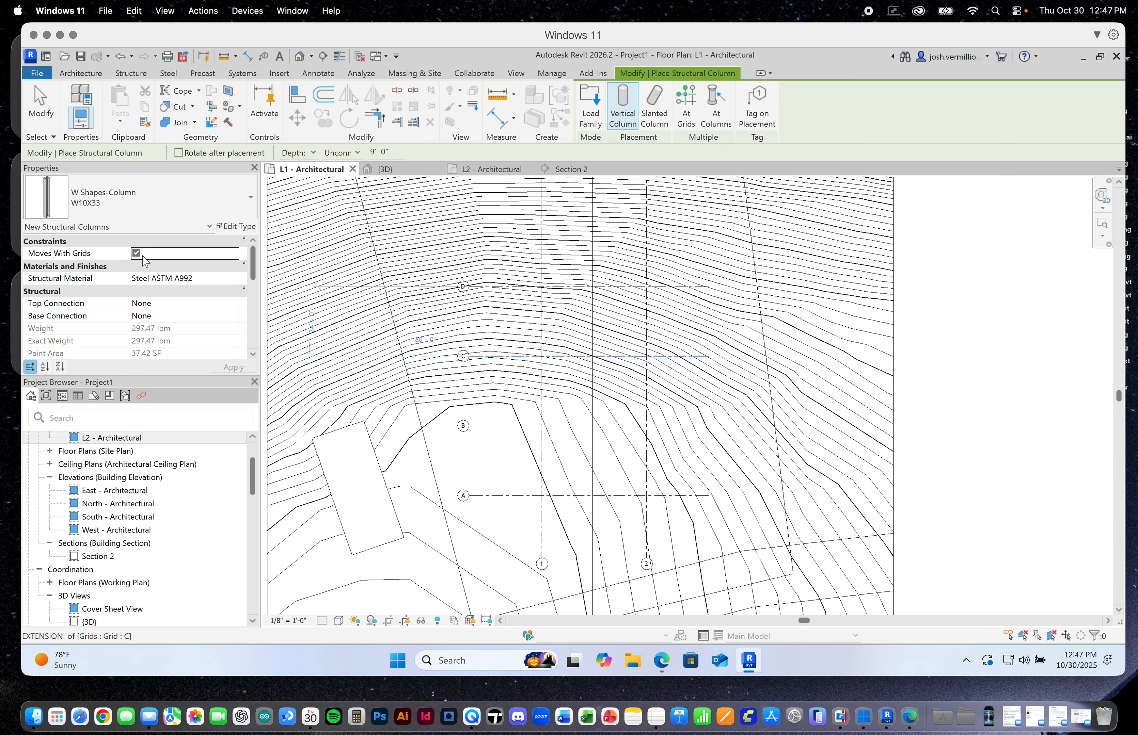
pyautogui.scroll(5, 538, 501)
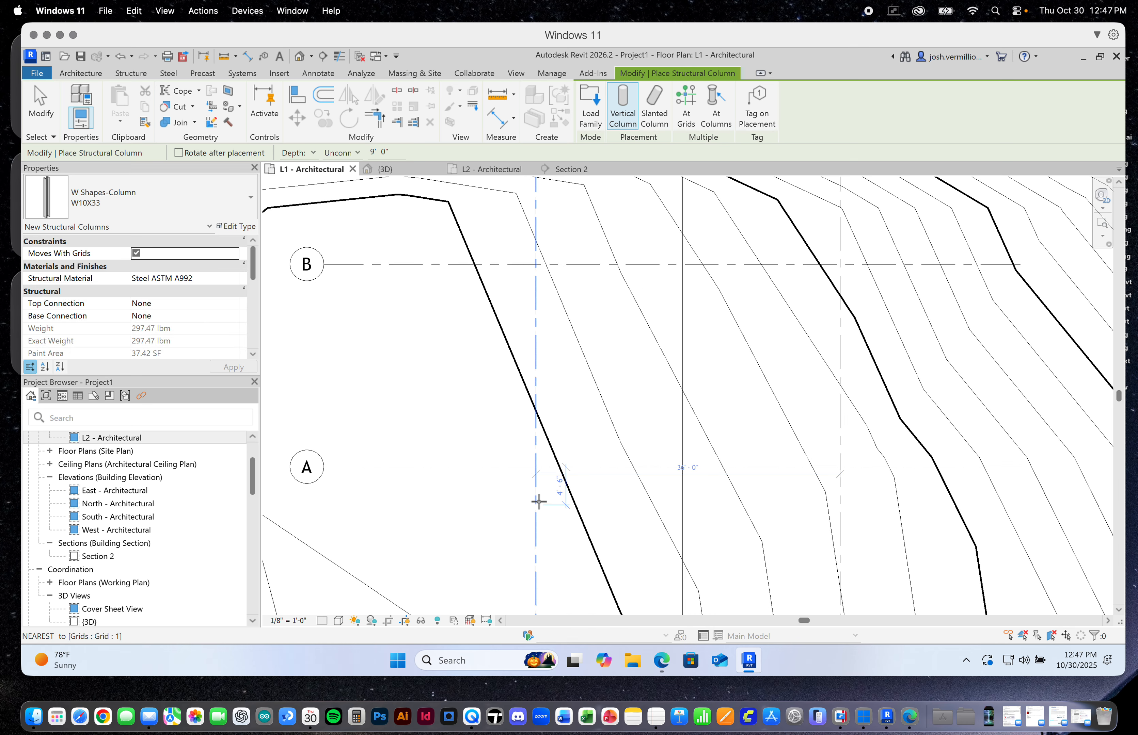
pyautogui.scroll(2, 537, 501)
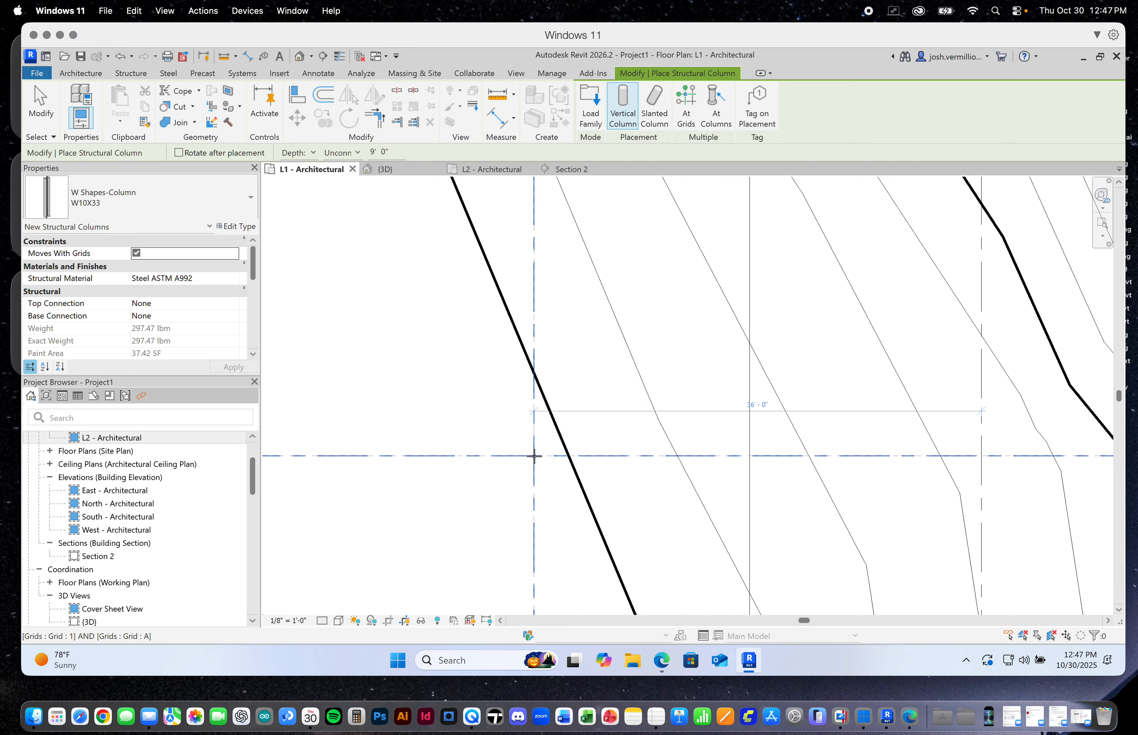
pyautogui.click(535, 456)
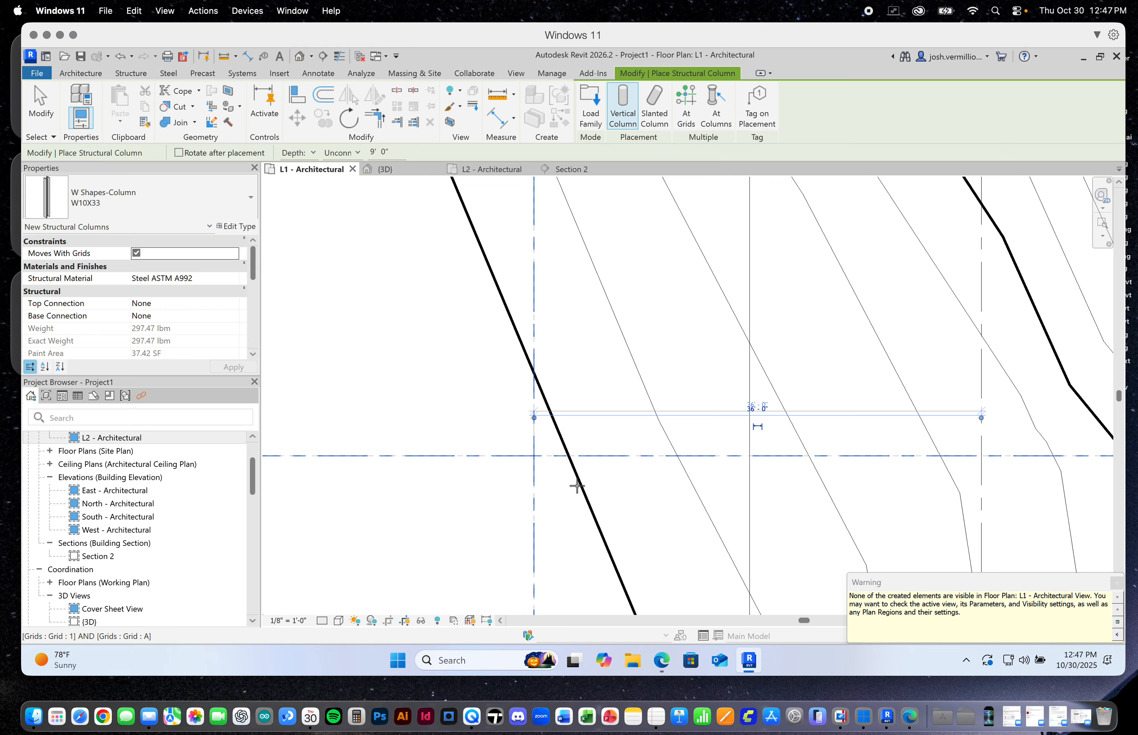
pyautogui.scroll(-2, 592, 474)
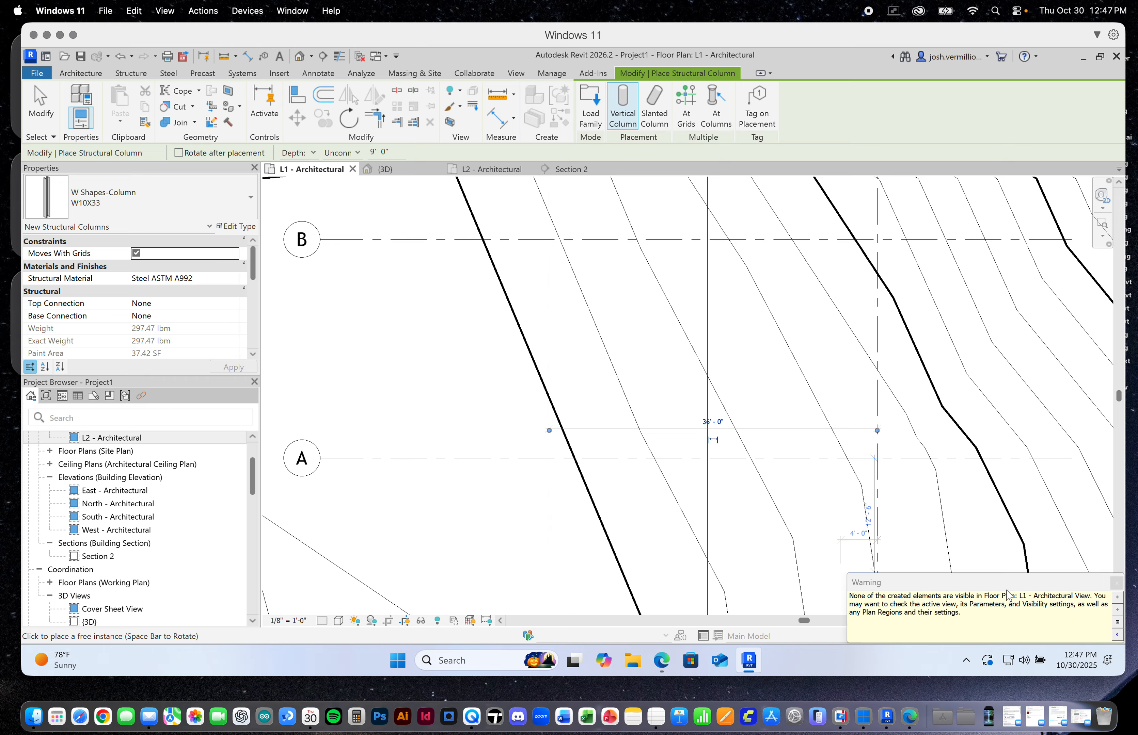
# Place a second vertical W10X33 structural column at the intersection of grids 2 and A and dismiss the visibility warnings
pyautogui.click(1116, 583)
pyautogui.scroll(-2, 652, 436)
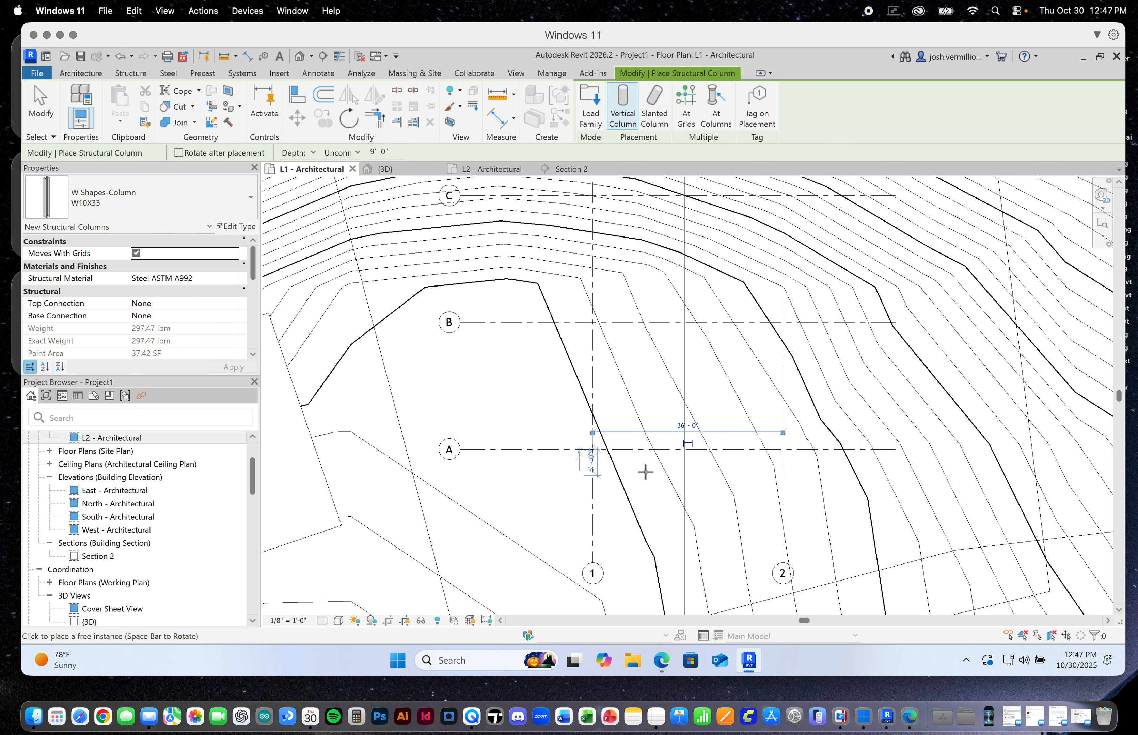
pyautogui.scroll(4, 780, 447)
pyautogui.click(782, 436)
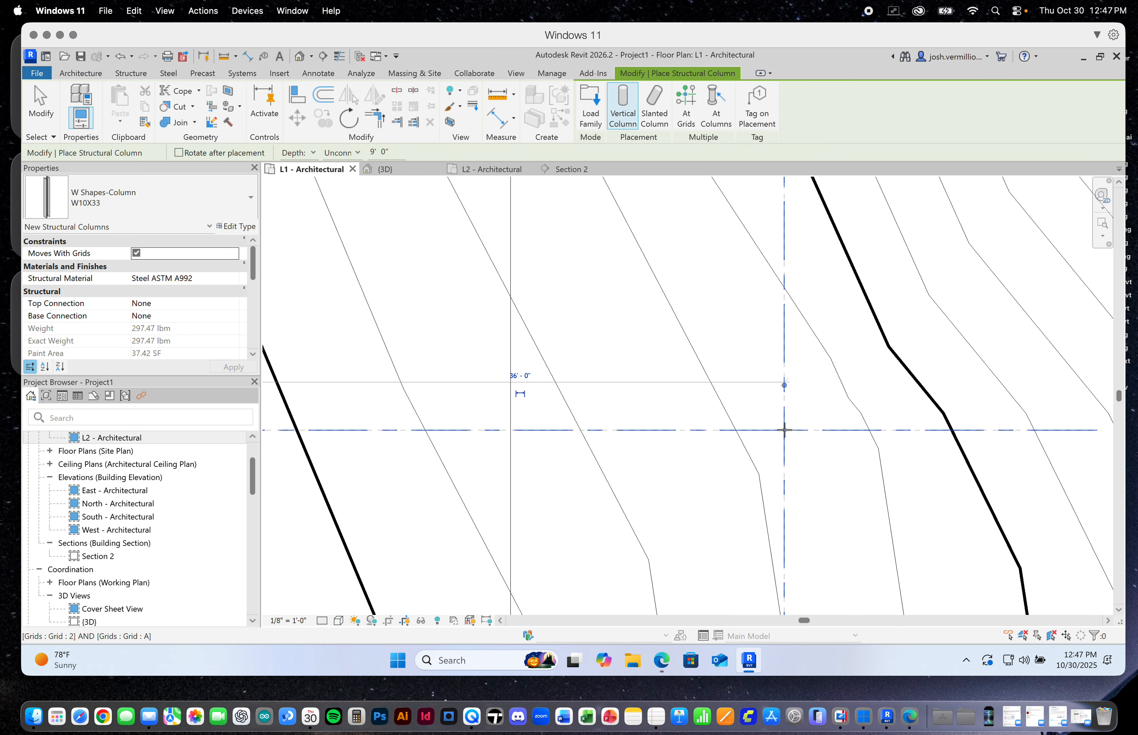
pyautogui.scroll(-2, 789, 433)
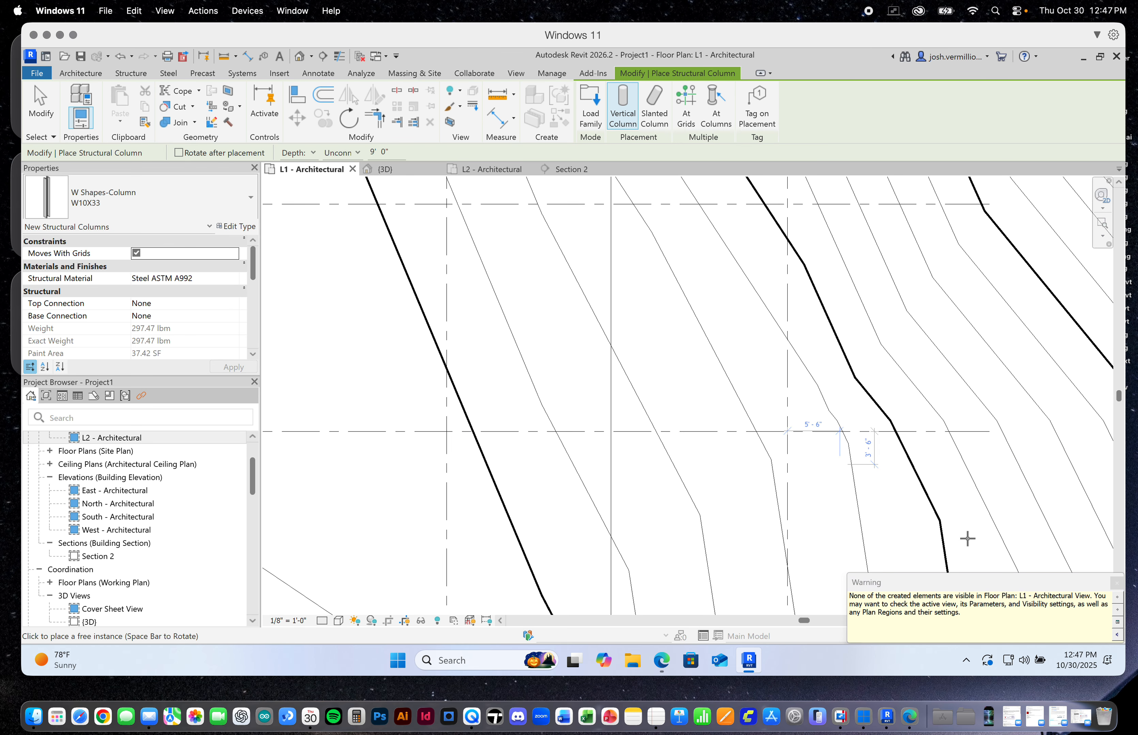
pyautogui.click(1116, 583)
pyautogui.scroll(-2, 825, 456)
pyautogui.scroll(-2, 811, 457)
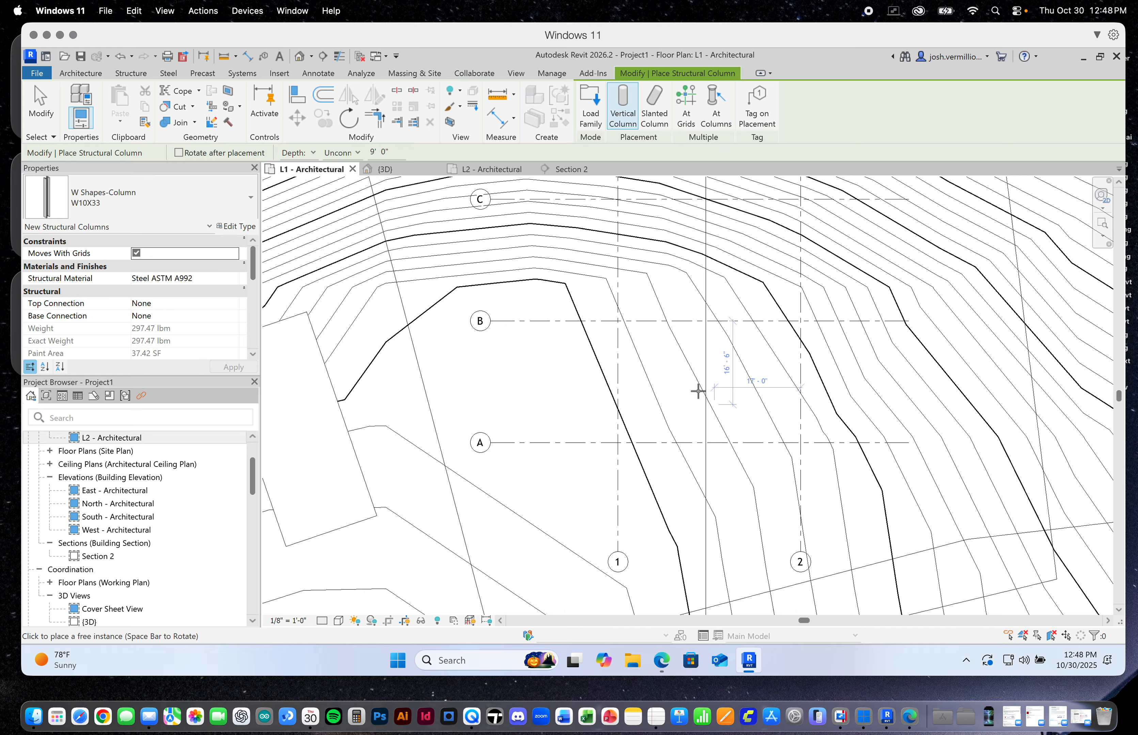
# View the two placed columns on the terrain in the 3D view and end column placement
pyautogui.click(404, 170)
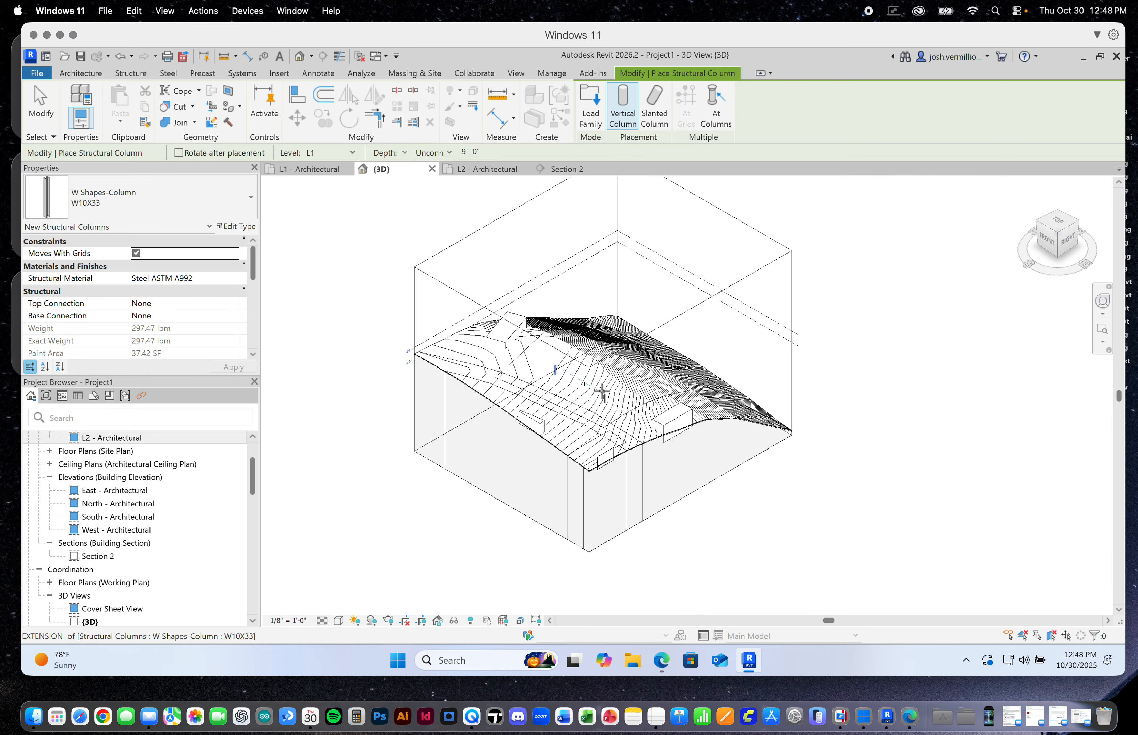
pyautogui.scroll(5, 583, 385)
pyautogui.scroll(-1, 582, 366)
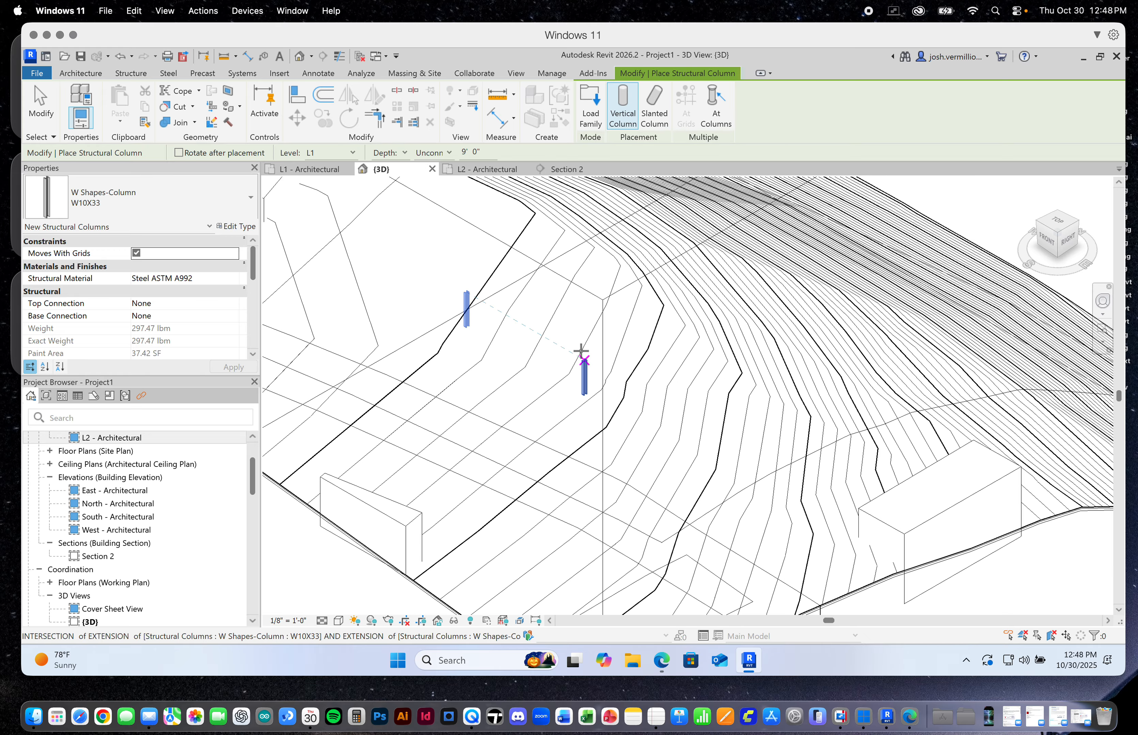
pyautogui.click(27, 107)
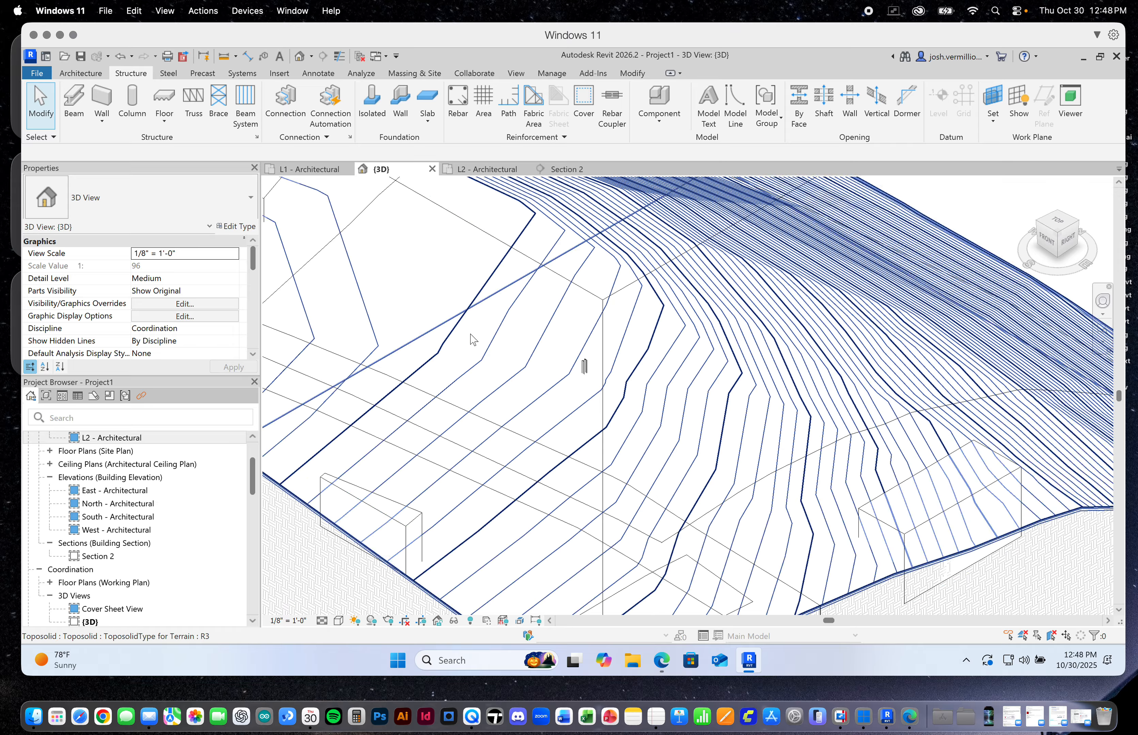
# Set the column at grids A and 2 to top level L2 with a base offset of 0' 0" from L1
pyautogui.click(585, 368)
pyautogui.scroll(-4, 585, 367)
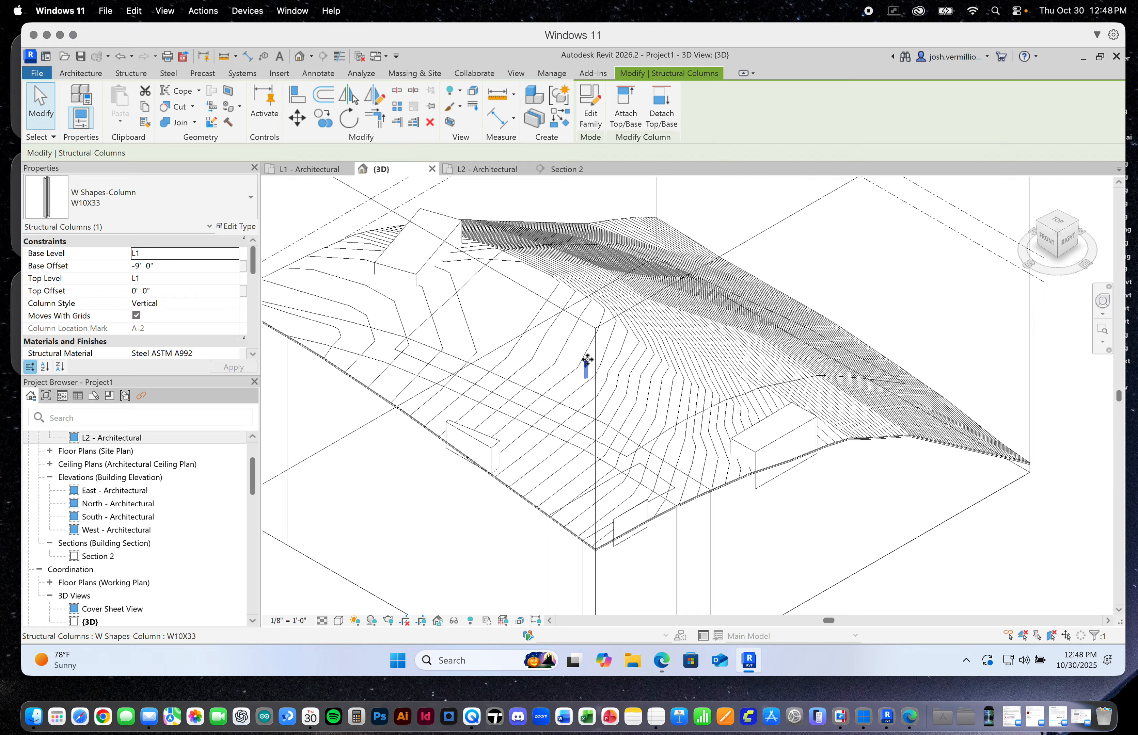
pyautogui.scroll(5, 592, 366)
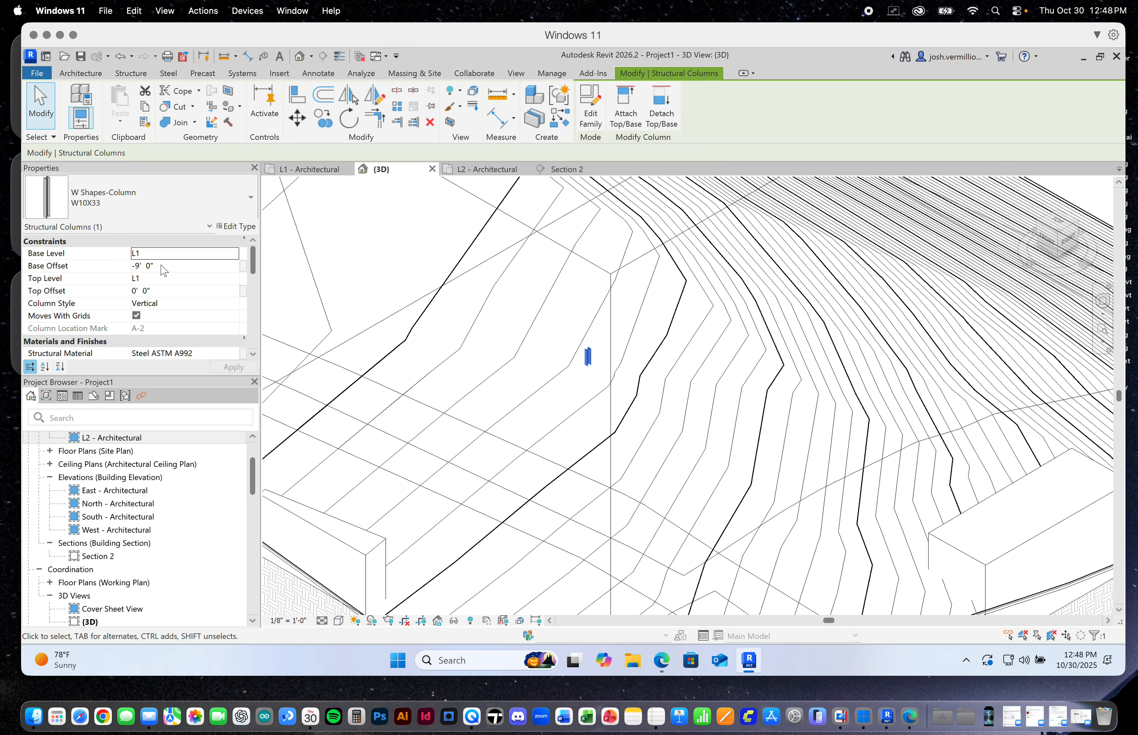
pyautogui.click(149, 284)
pyautogui.click(233, 280)
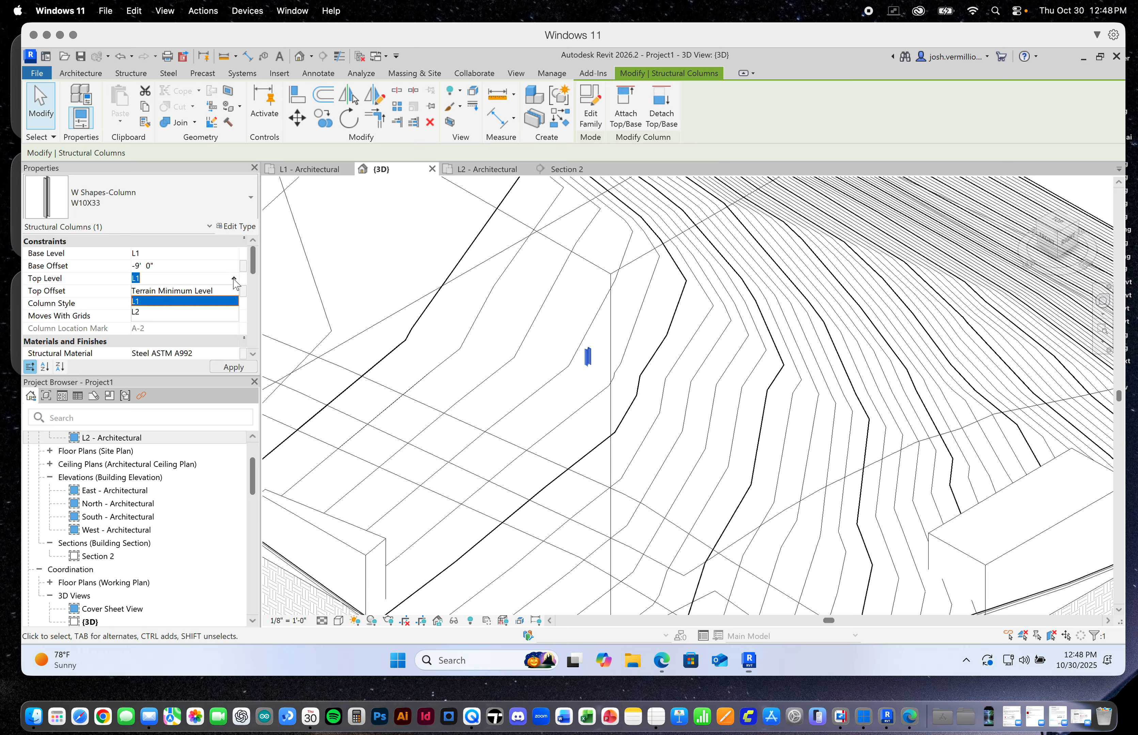
pyautogui.click(139, 313)
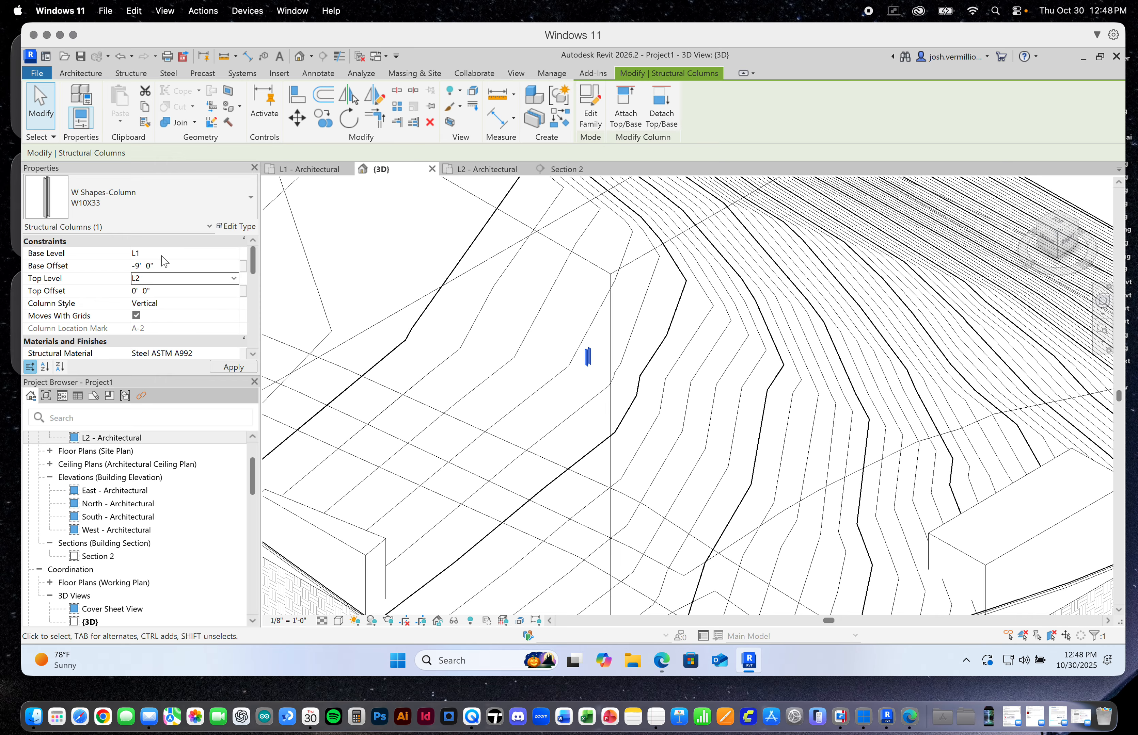
pyautogui.click(159, 267)
pyautogui.click(234, 367)
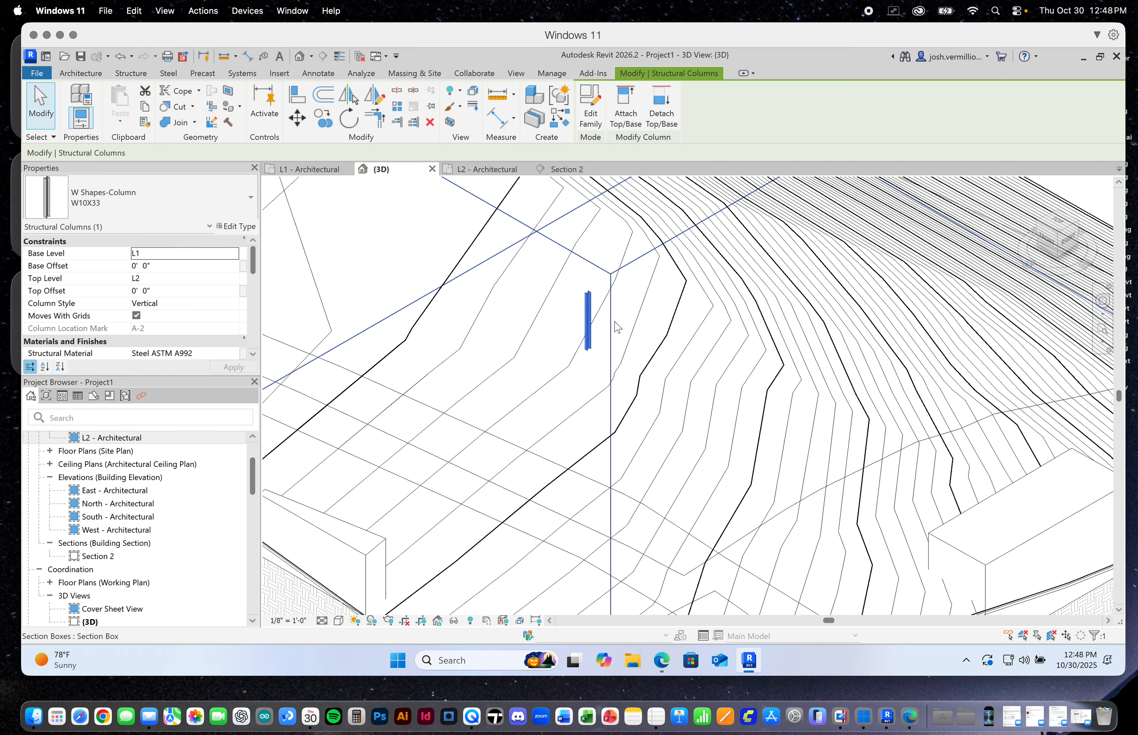
pyautogui.scroll(-5, 616, 327)
pyautogui.scroll(5, 614, 322)
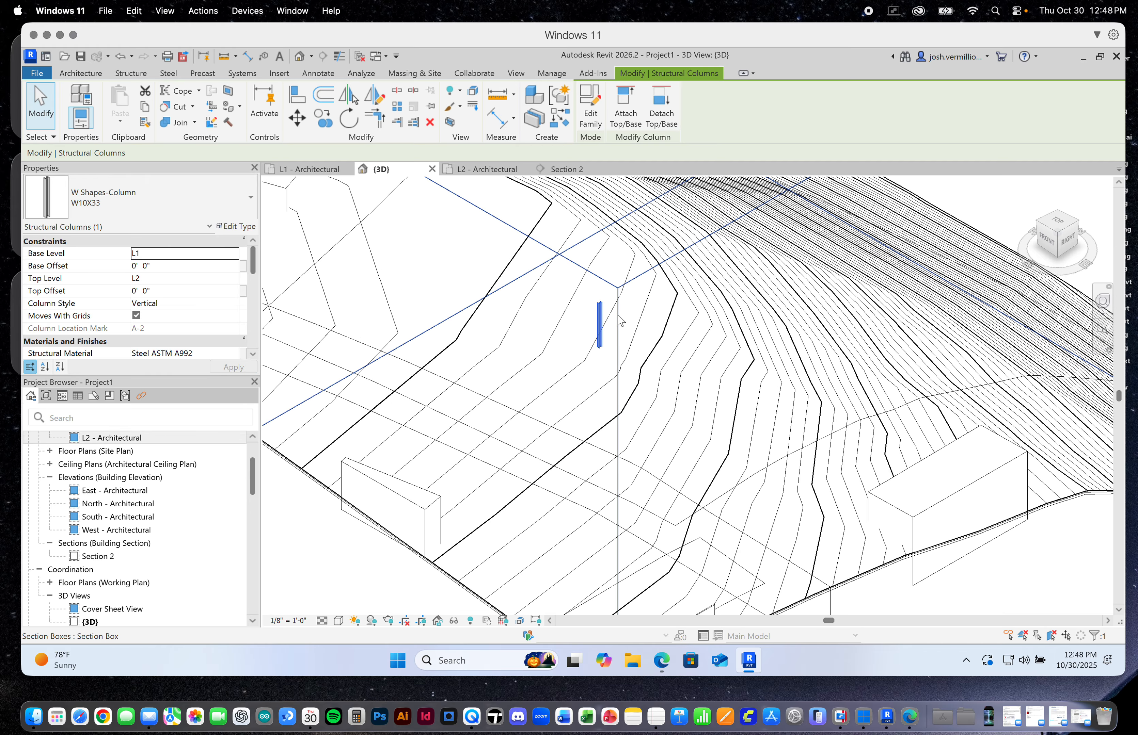
# Examine in Section 2 how the column on grid A spans between levels L1 and L2 and how its base meets the terrain
pyautogui.click(566, 169)
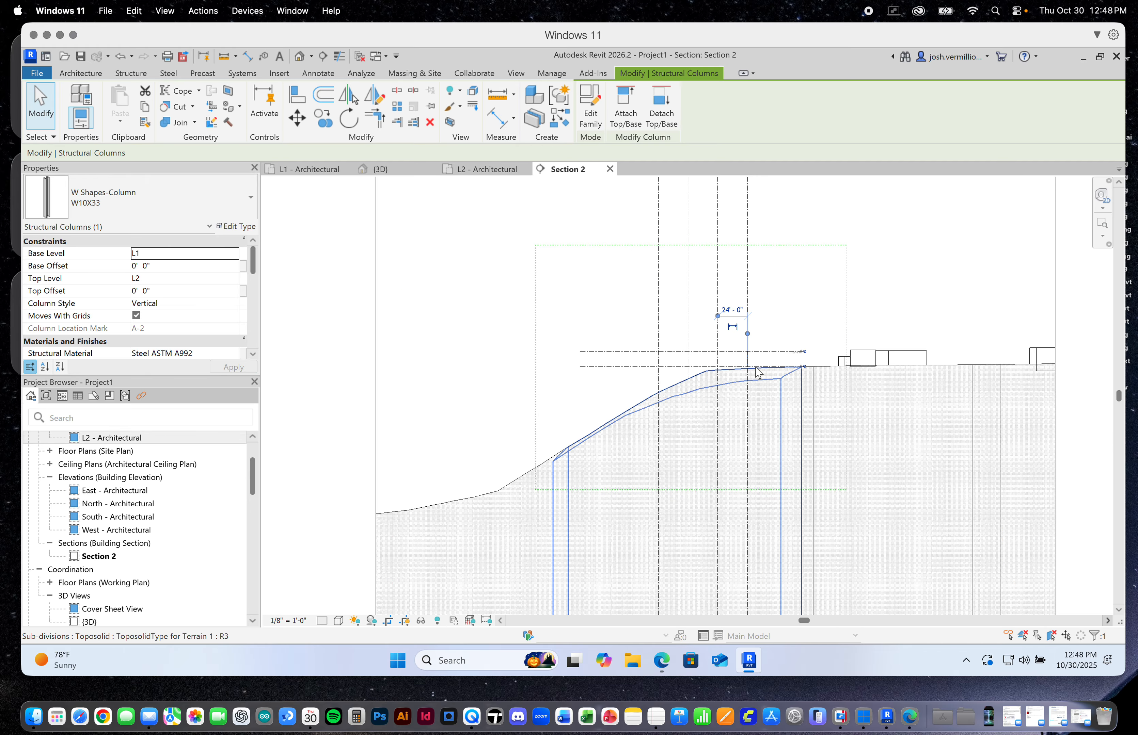
pyautogui.scroll(5, 746, 363)
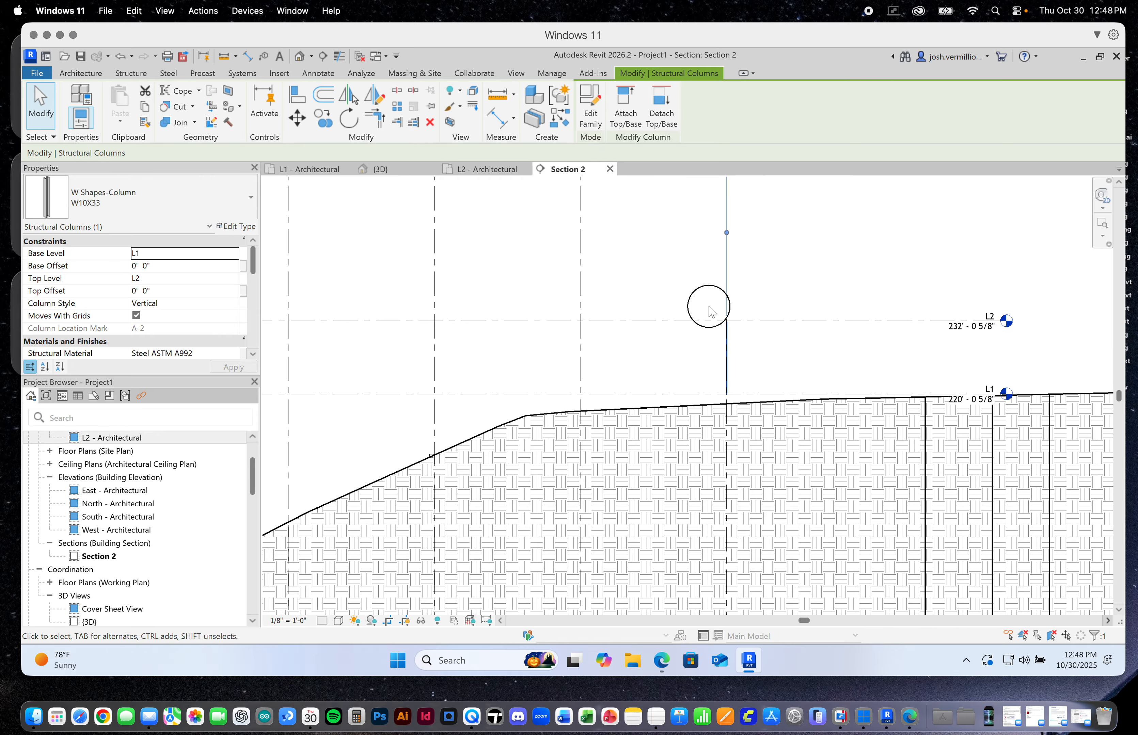
pyautogui.click(711, 312)
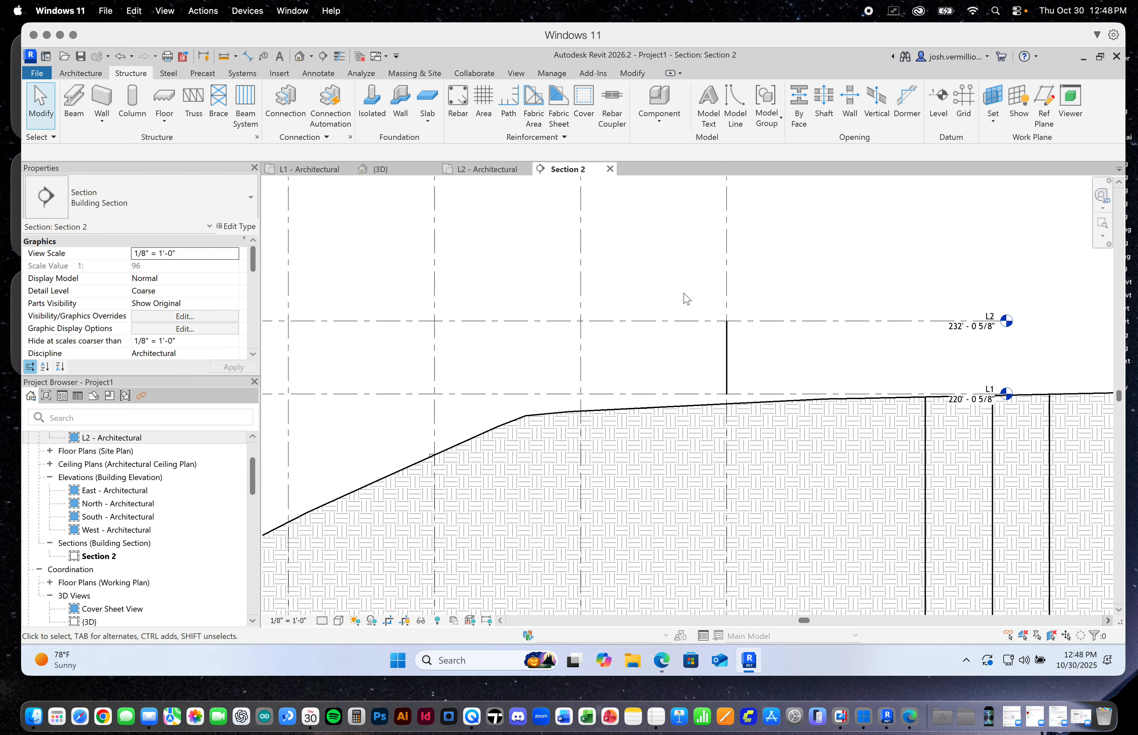
pyautogui.moveTo(696, 295)
pyautogui.mouseDown()
pyautogui.moveTo(742, 373)
pyautogui.moveTo(682, 288)
pyautogui.mouseUp()
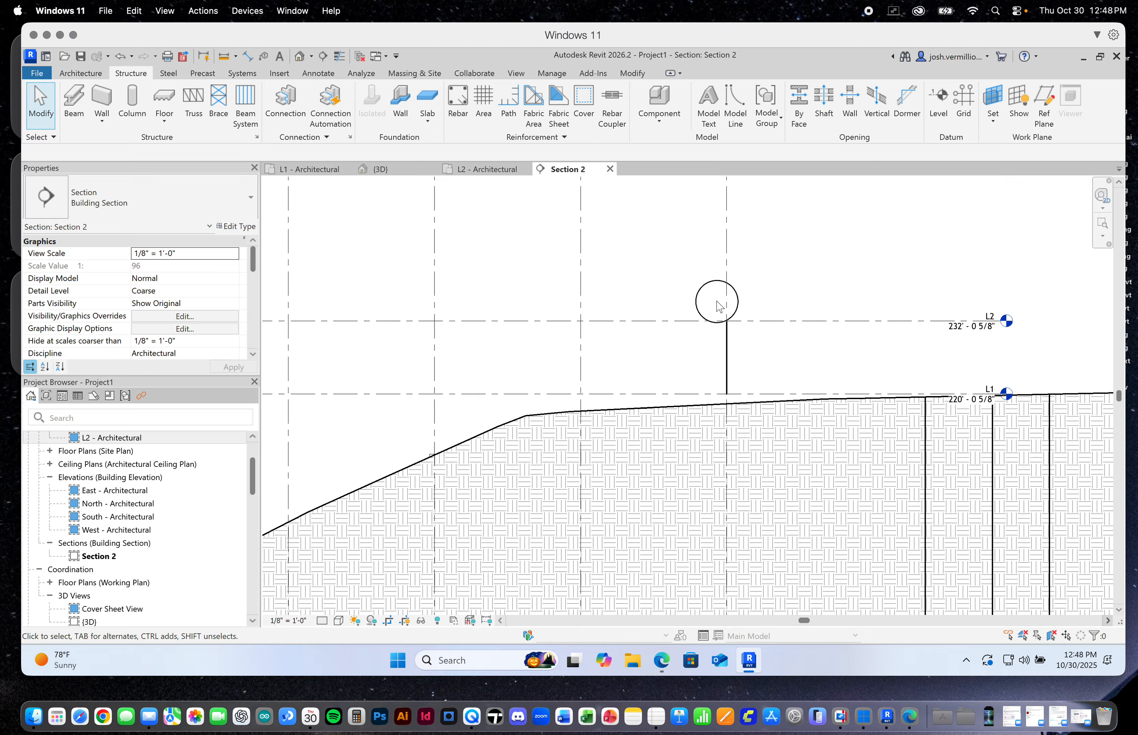
pyautogui.rightClick(769, 273)
pyautogui.click(815, 281)
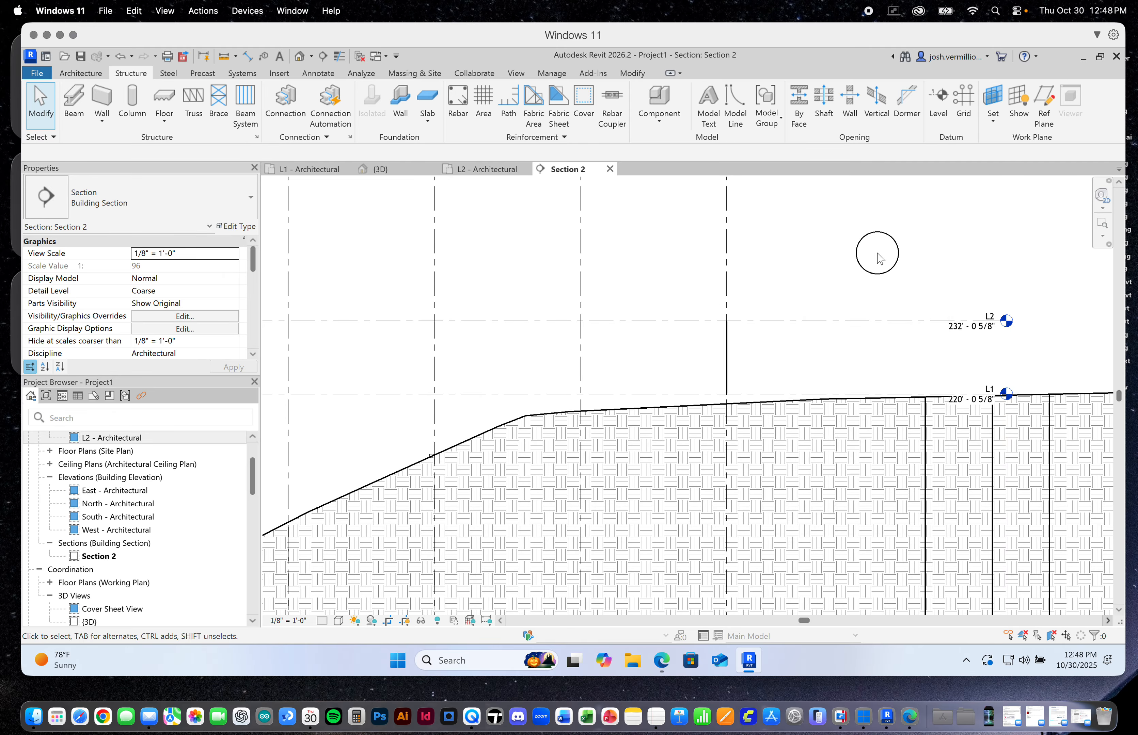
pyautogui.moveTo(921, 264); pyautogui.dragTo(831, 307)
pyautogui.moveTo(774, 208); pyautogui.dragTo(853, 284)
pyautogui.moveTo(669, 368)
pyautogui.mouseDown()
pyautogui.moveTo(711, 308)
pyautogui.moveTo(752, 358)
pyautogui.mouseUp()
pyautogui.moveTo(724, 317); pyautogui.dragTo(679, 270)
pyautogui.scroll(5, 708, 381)
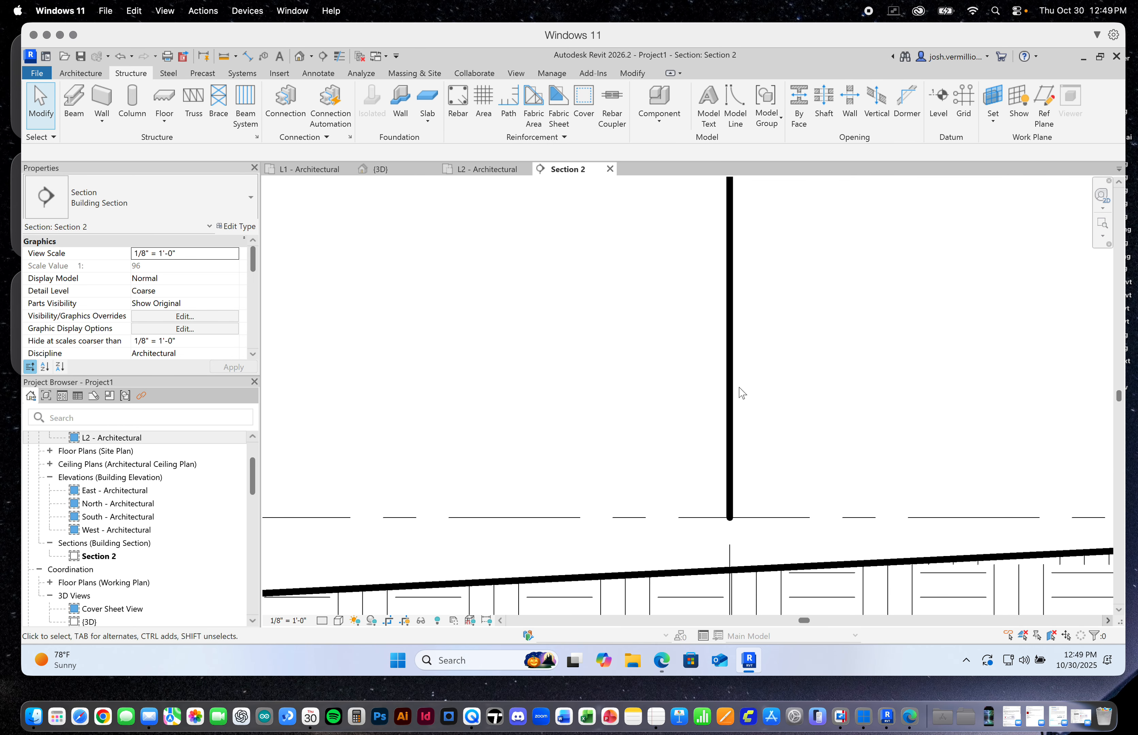
pyautogui.moveTo(679, 466); pyautogui.dragTo(563, 661)
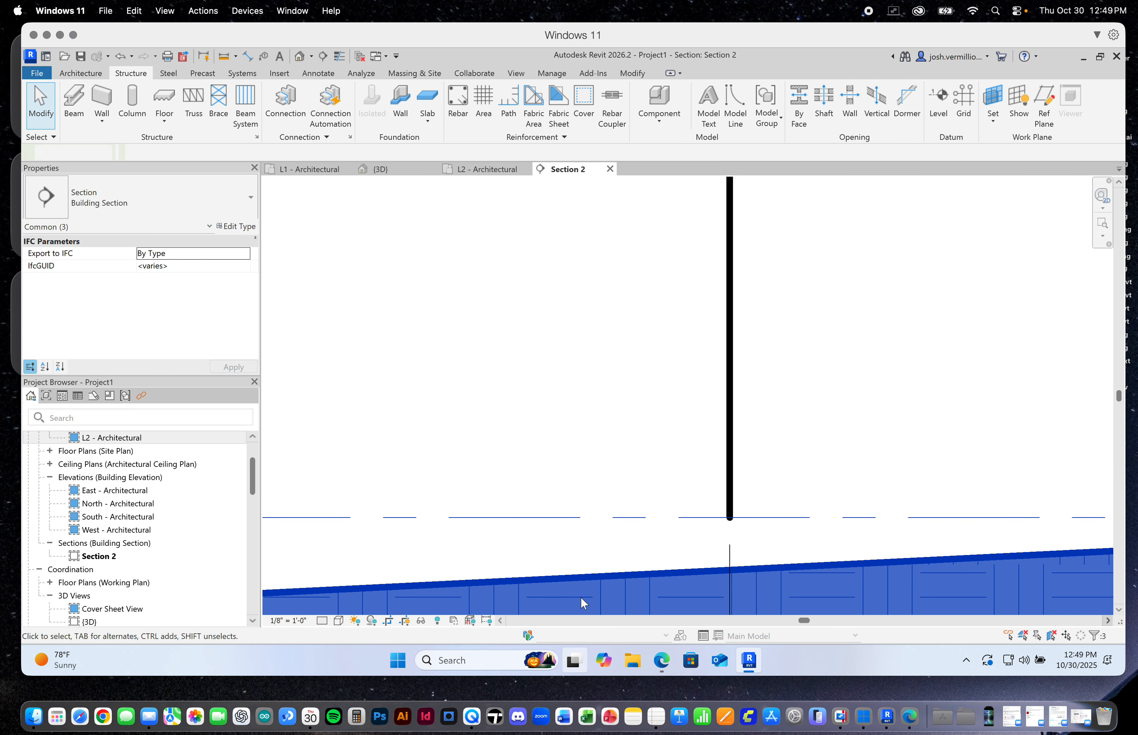
pyautogui.scroll(-3, 606, 461)
pyautogui.click(576, 393)
pyautogui.scroll(5, 619, 410)
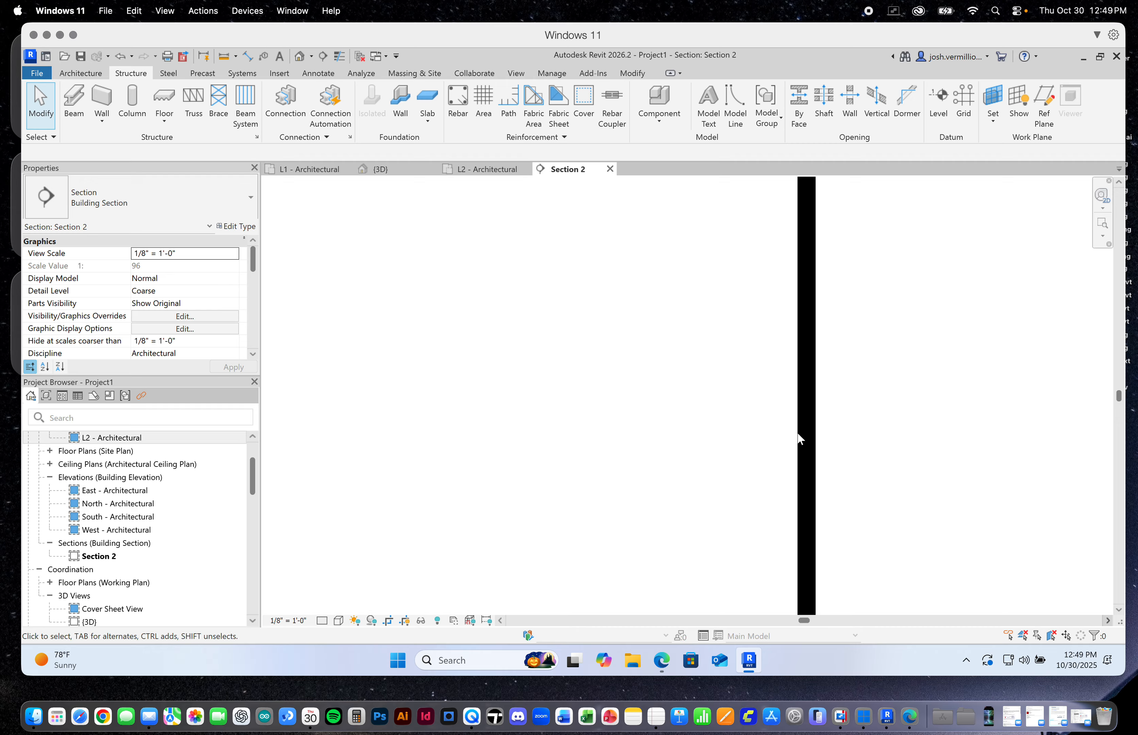
pyautogui.scroll(4, 823, 416)
pyautogui.moveTo(832, 408); pyautogui.dragTo(703, 479)
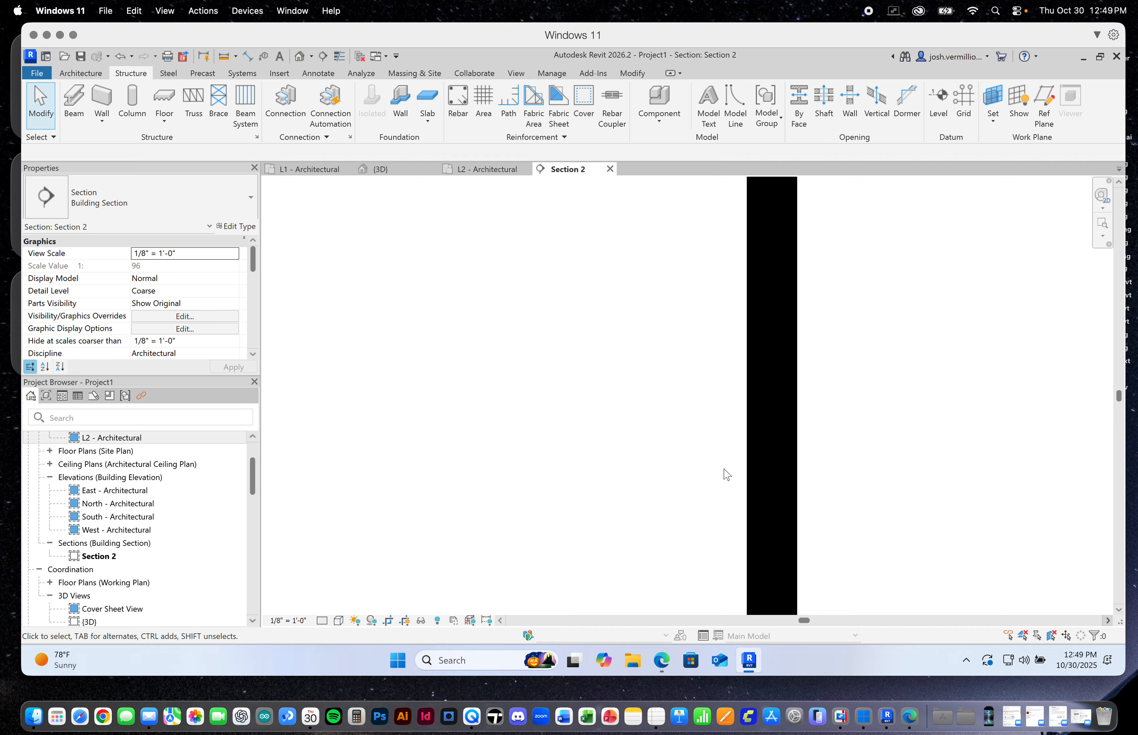
pyautogui.scroll(-5, 809, 428)
pyautogui.scroll(-5, 813, 430)
pyautogui.click(773, 400)
pyautogui.moveTo(766, 446); pyautogui.dragTo(733, 482)
pyautogui.click(886, 298)
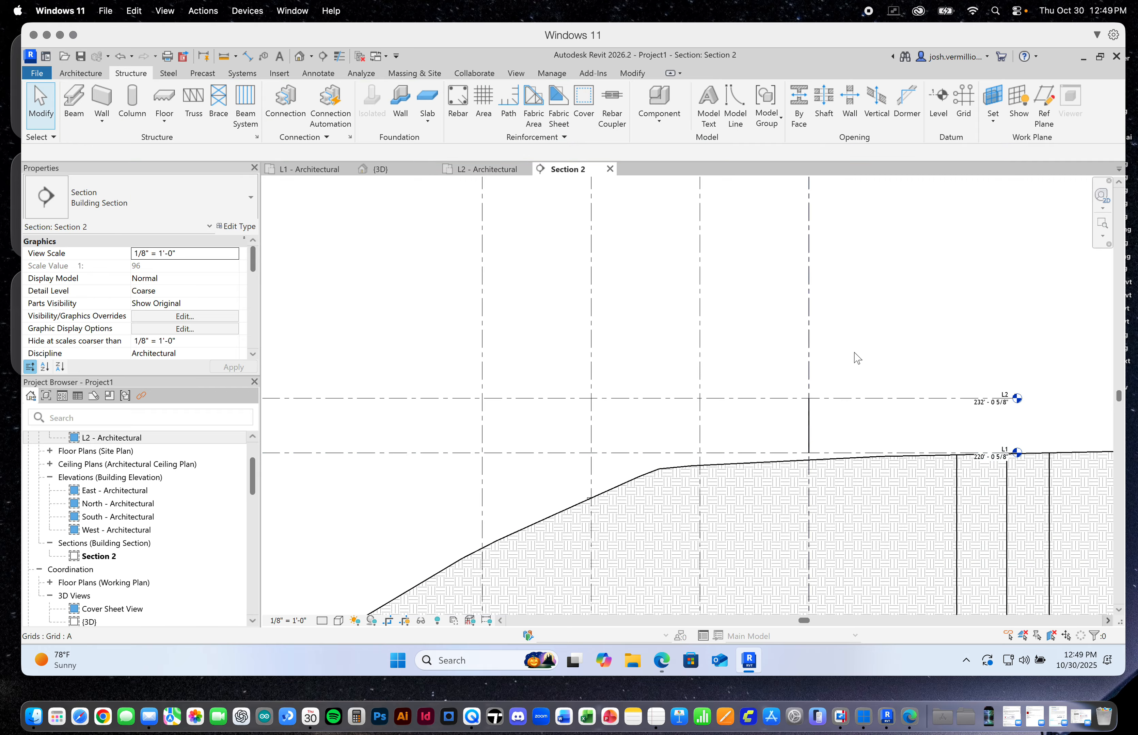
pyautogui.scroll(-3, 562, 348)
pyautogui.scroll(-3, 566, 354)
# Check in the L1 - Architectural plan which columns show at the intersections of grid A with grids 1 and 2
pyautogui.click(335, 169)
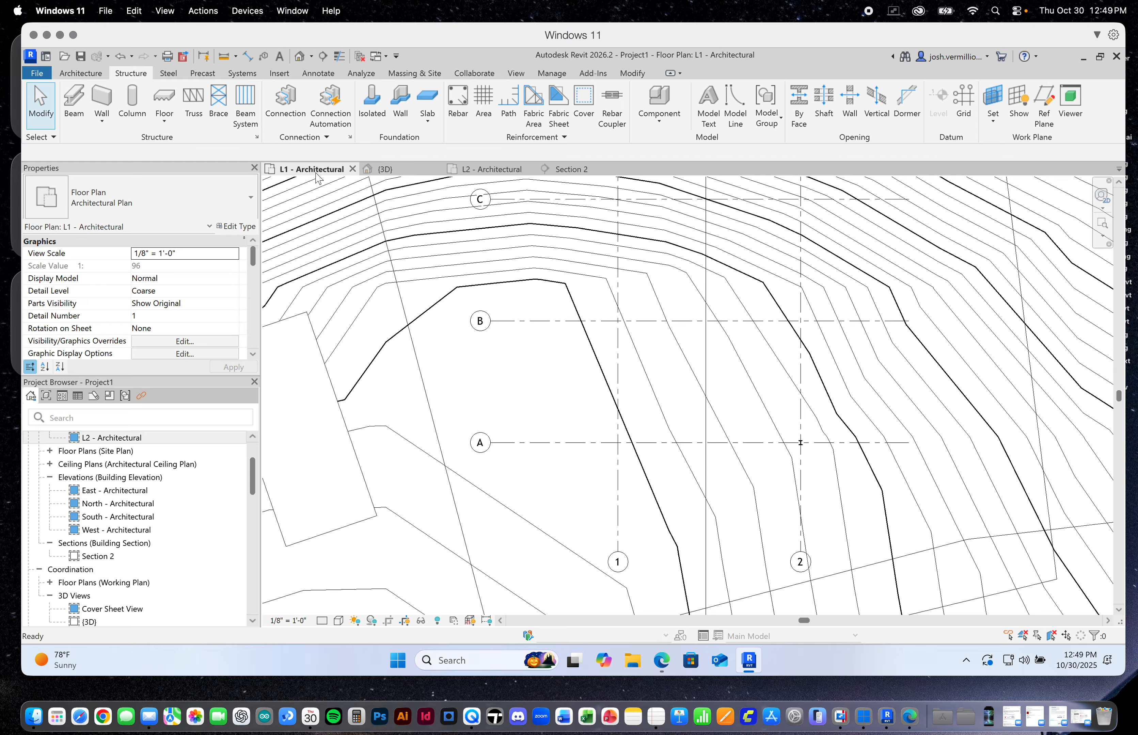
pyautogui.scroll(5, 731, 452)
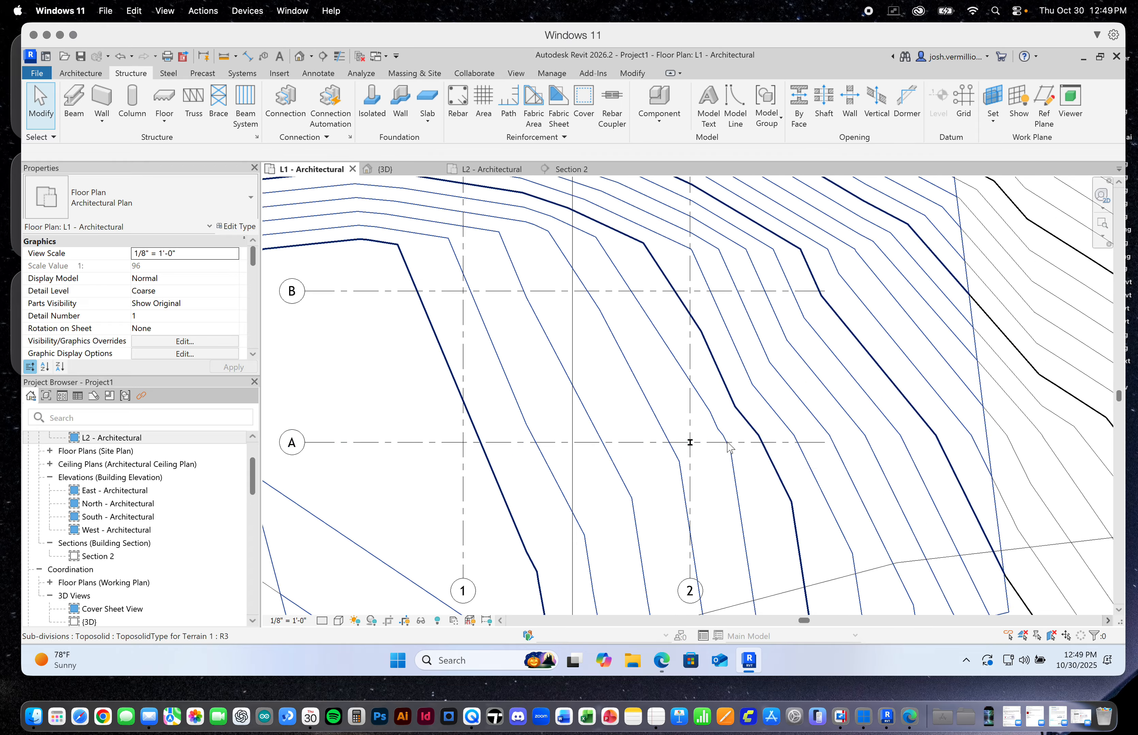
pyautogui.scroll(-3, 722, 454)
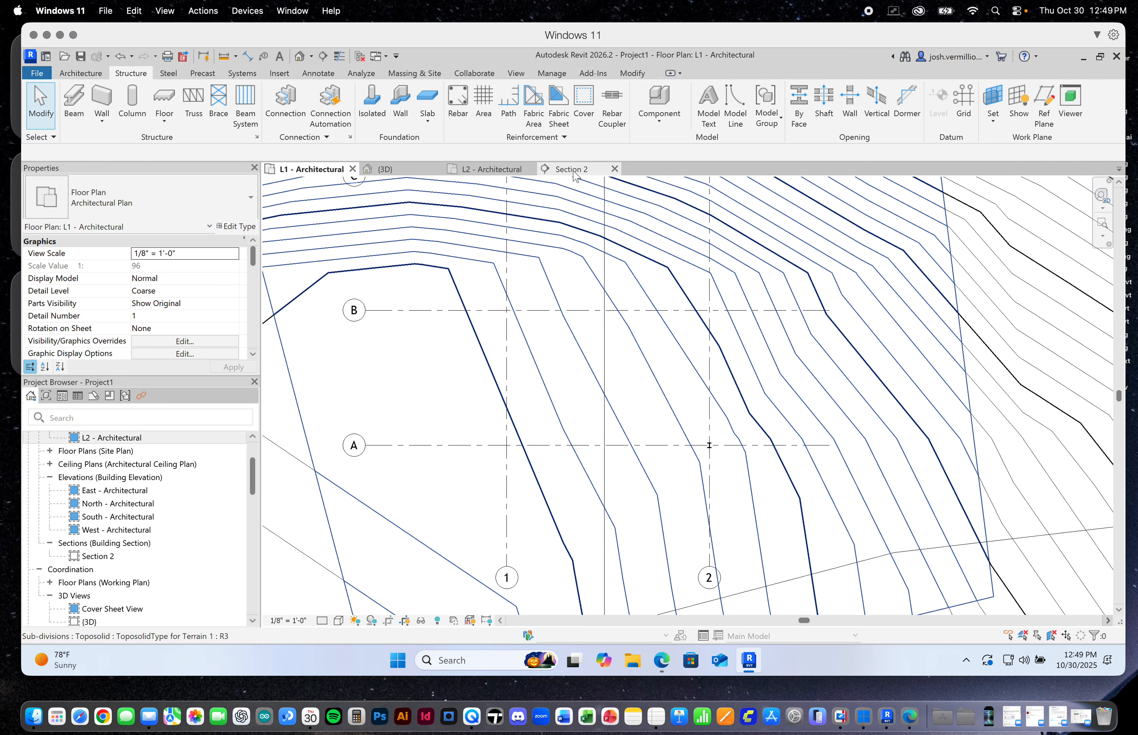
pyautogui.scroll(4, 526, 454)
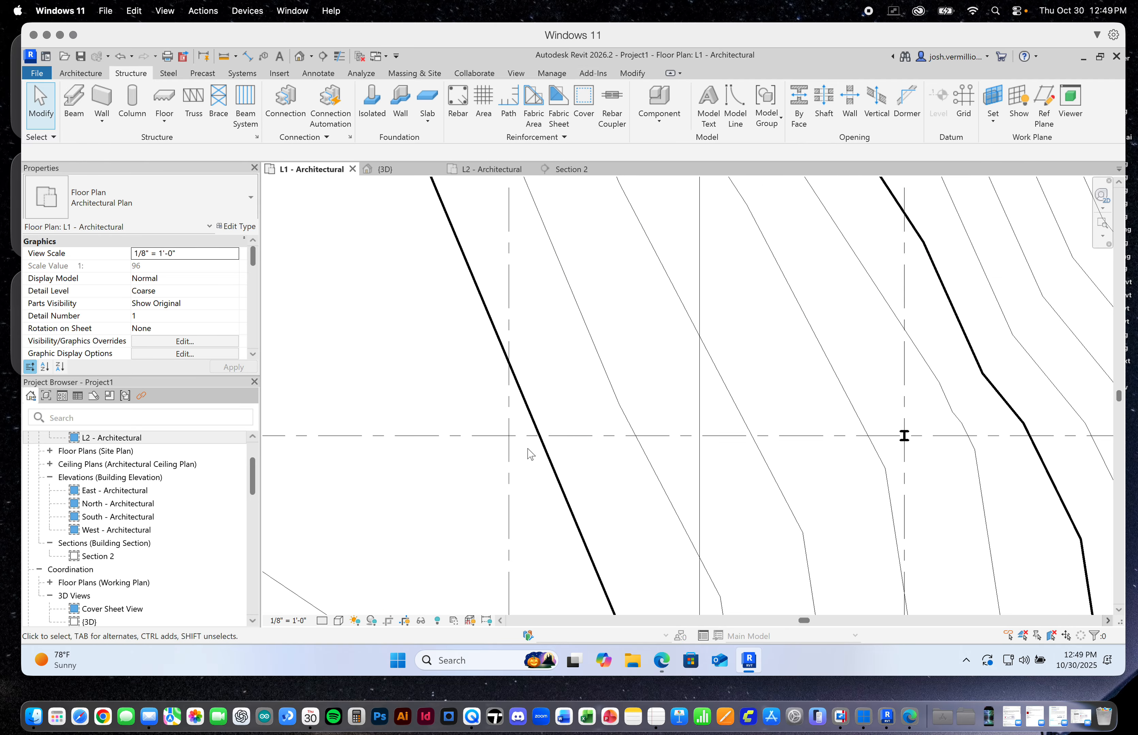
pyautogui.scroll(-5, 526, 454)
# In the 3D view, set the column at grids A and 1 to top level L2 with a base offset of 0
pyautogui.click(392, 169)
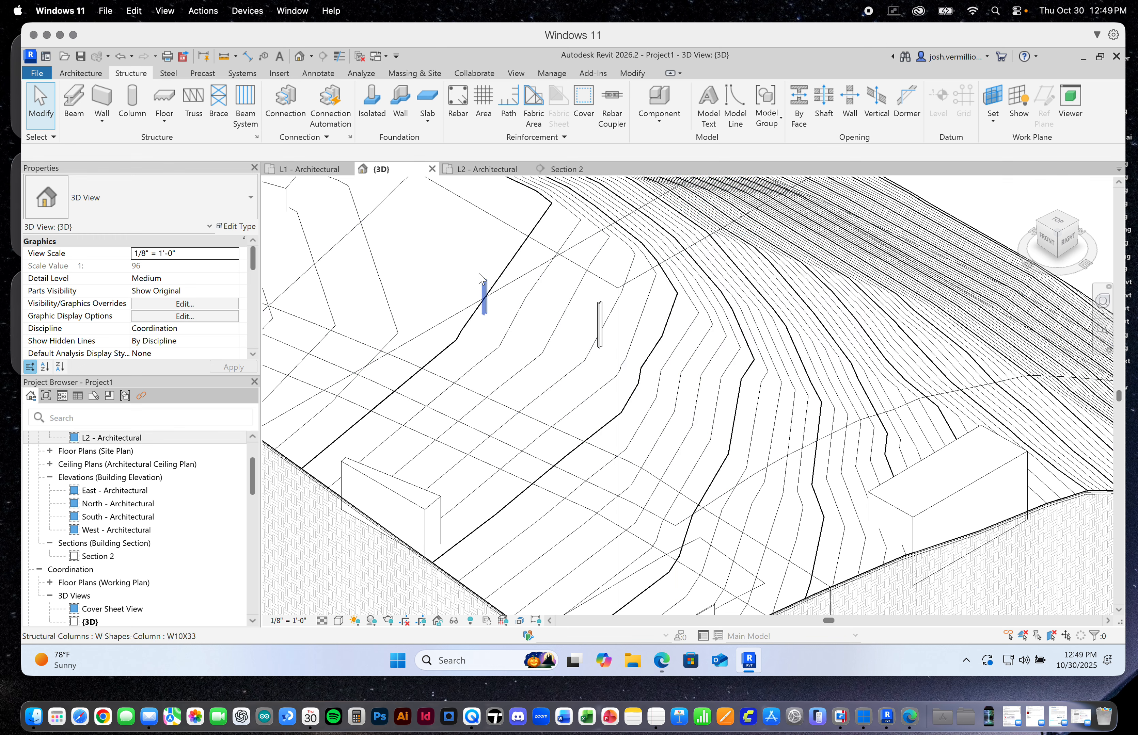
pyautogui.click(484, 282)
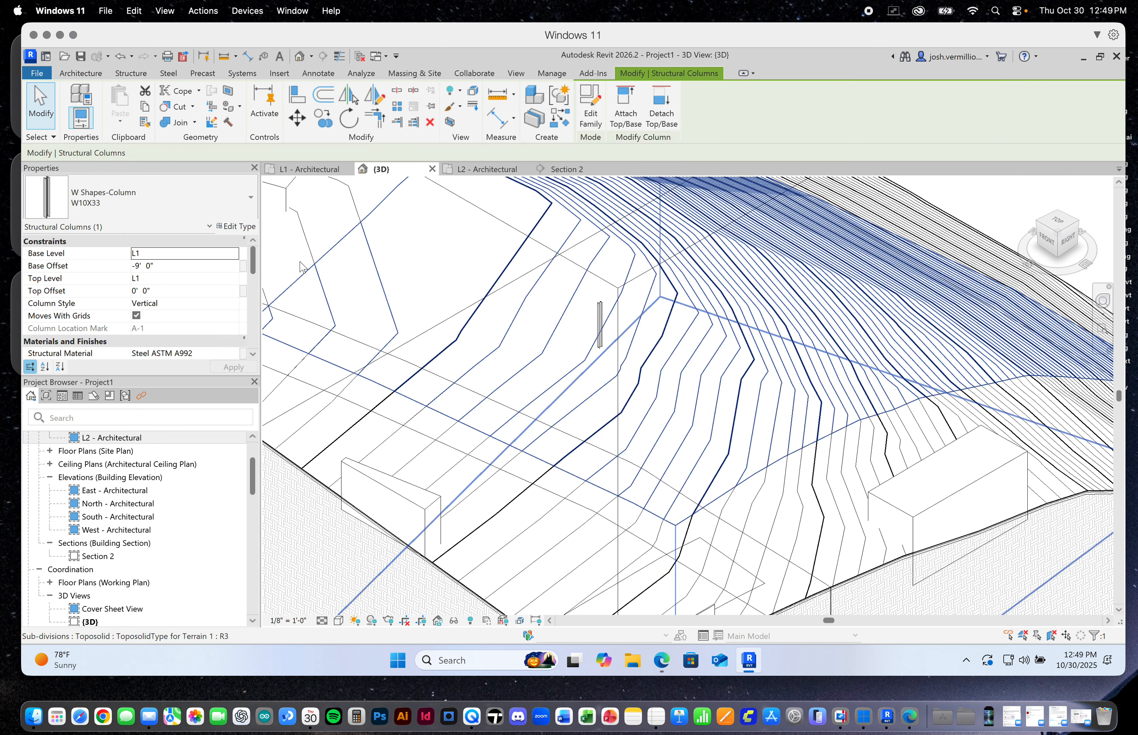
pyautogui.click(228, 282)
pyautogui.click(194, 312)
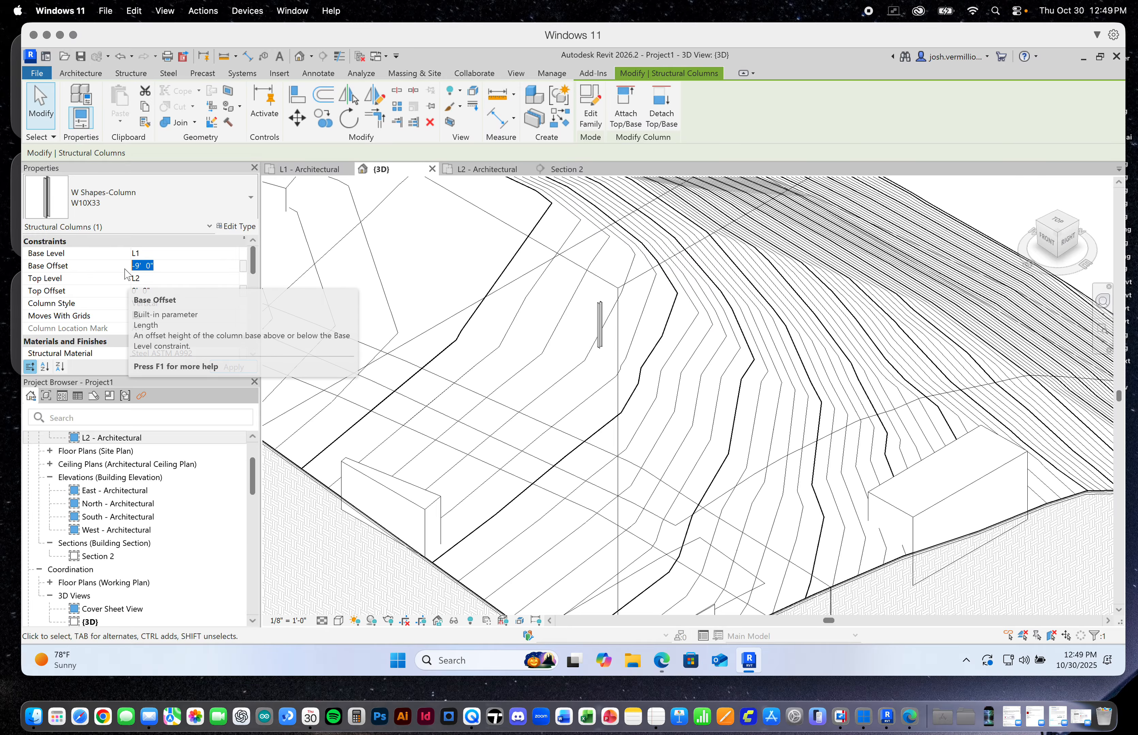
pyautogui.write('0')
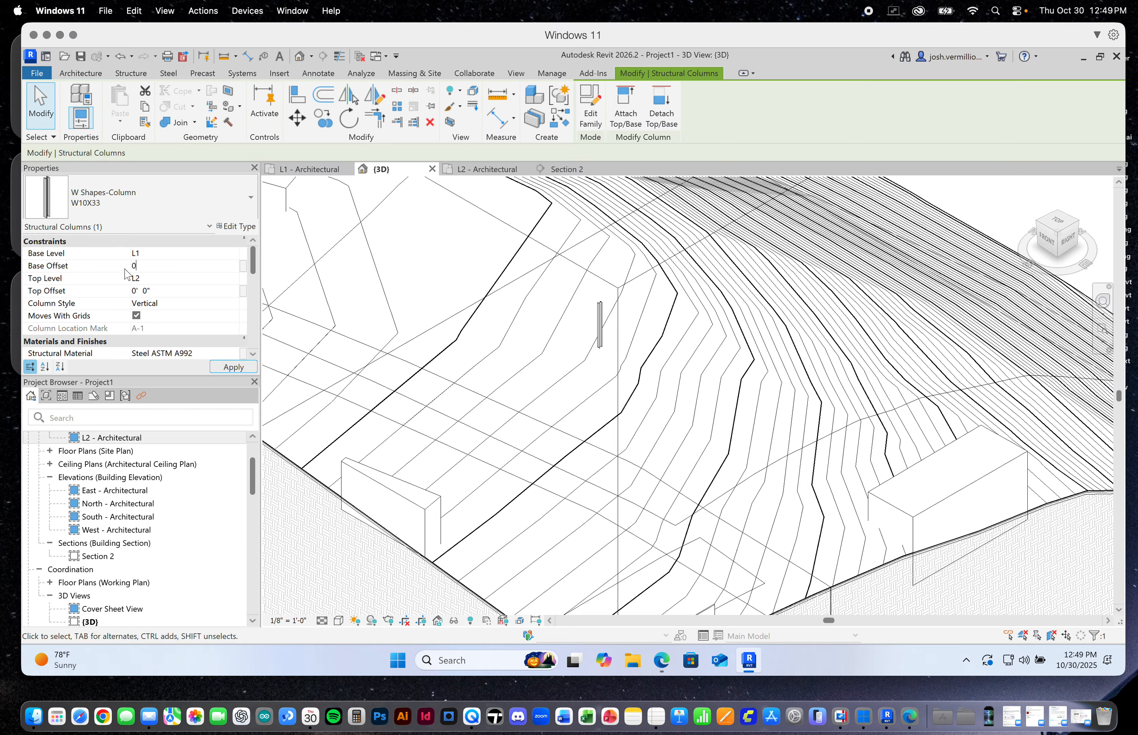
pyautogui.click(218, 369)
pyautogui.scroll(-4, 506, 251)
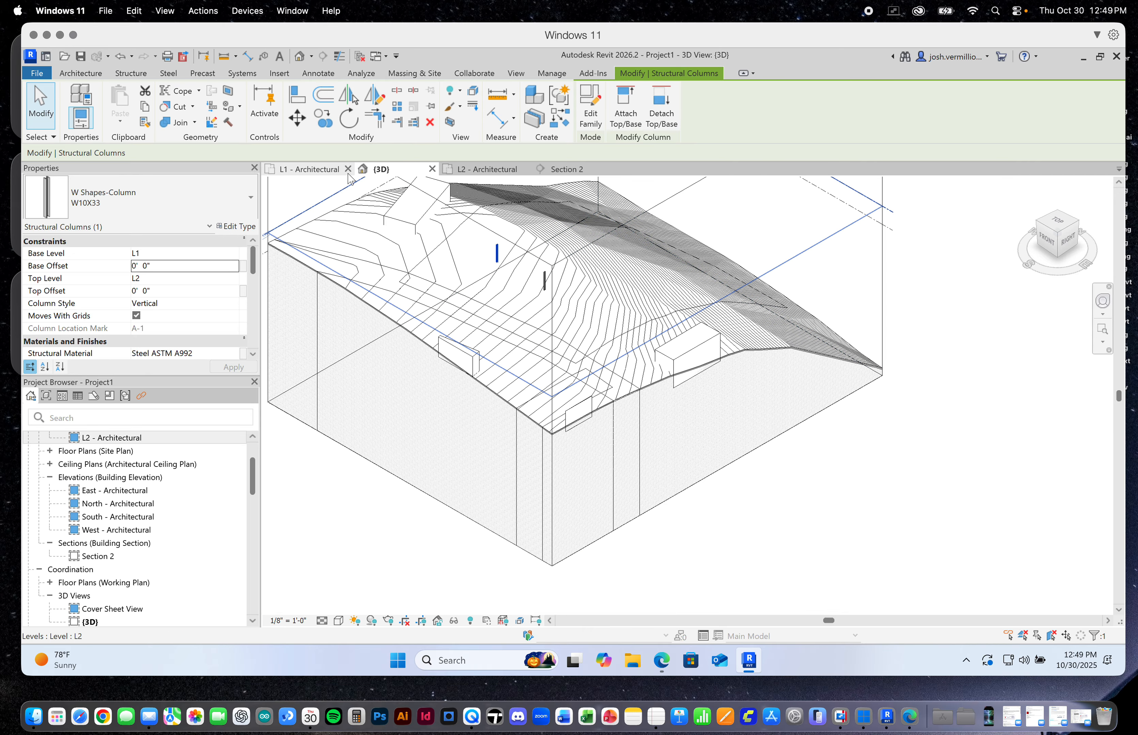
# Return to the L1 - Architectural plan and choose W10X33 as the type for the column at grids A and 1
pyautogui.click(306, 169)
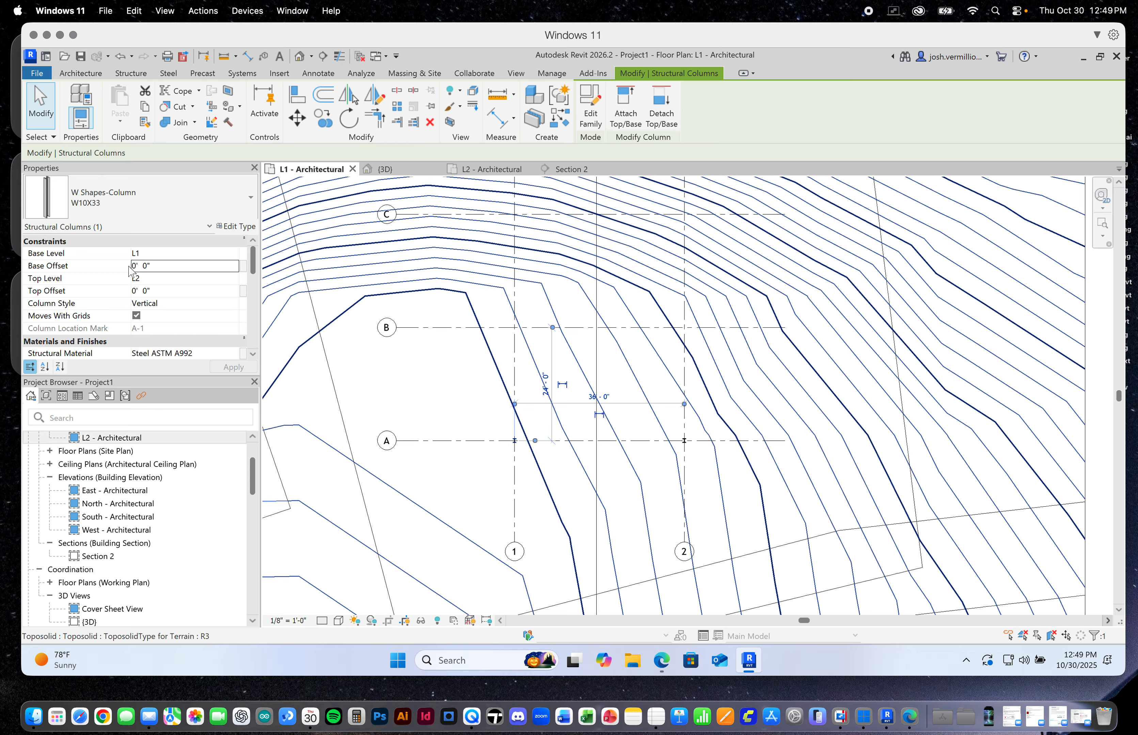
pyautogui.click(125, 197)
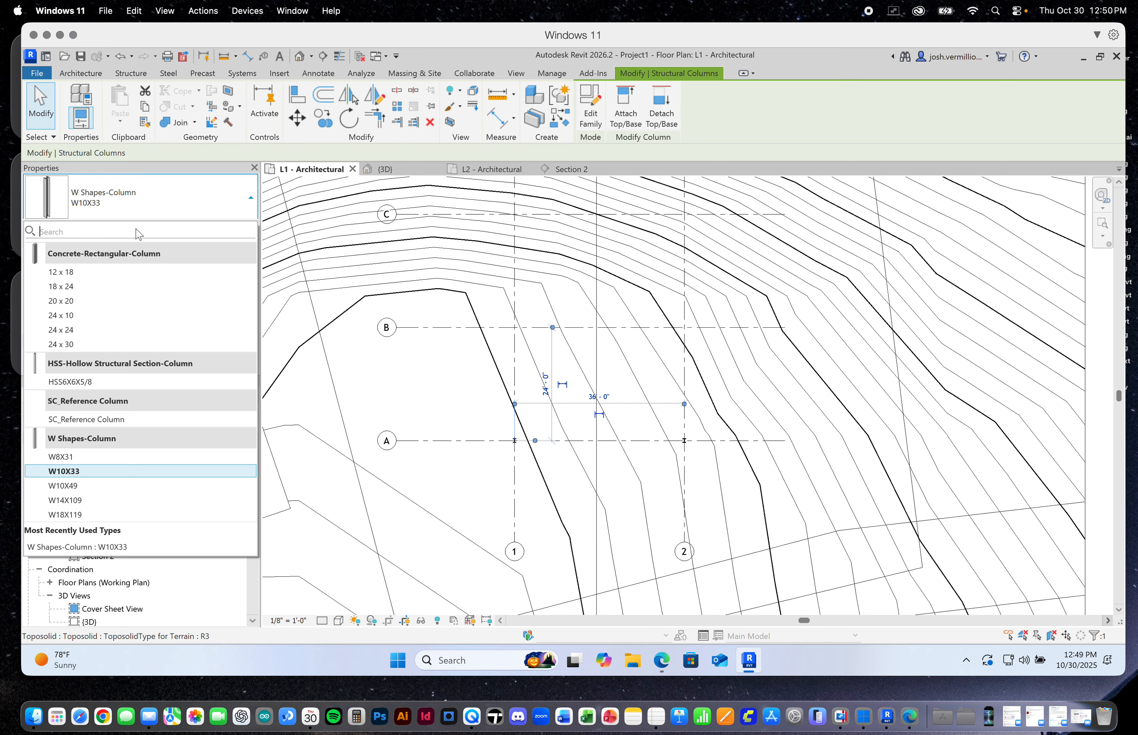
pyautogui.click(81, 472)
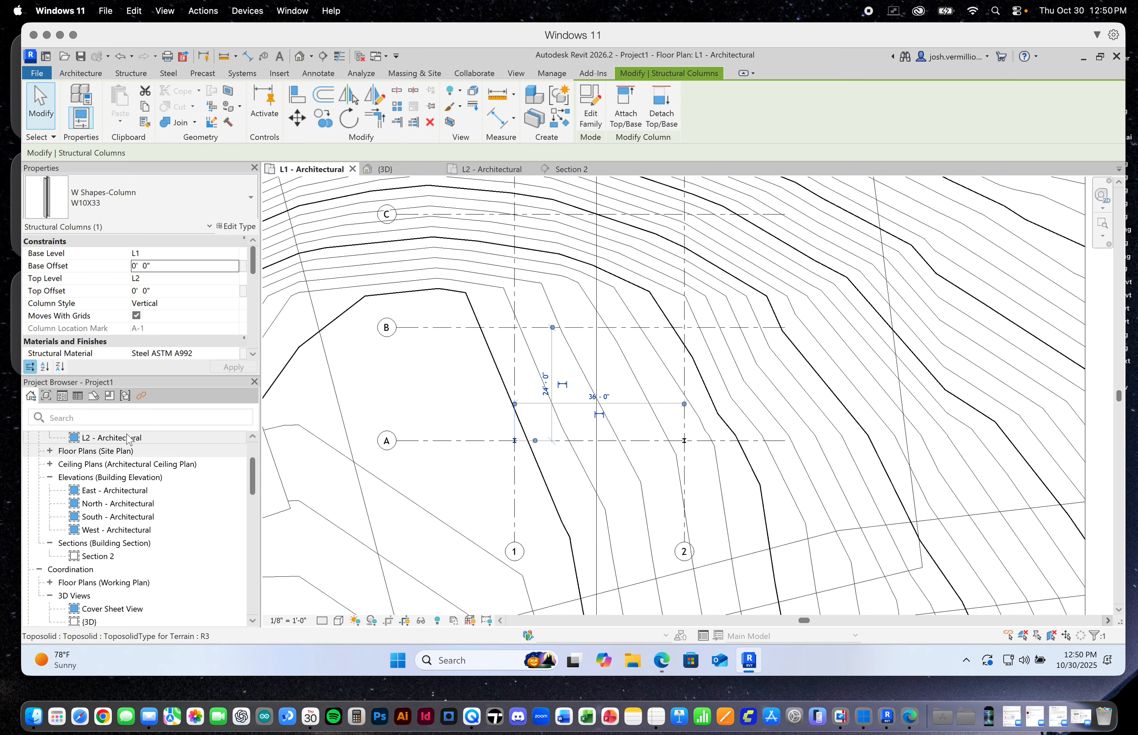
# Place a W10X33 structural column at the intersection of grids B and 1 in the L1 - Architectural plan
pyautogui.scroll(3, 522, 331)
pyautogui.scroll(2, 519, 330)
pyautogui.click(509, 329)
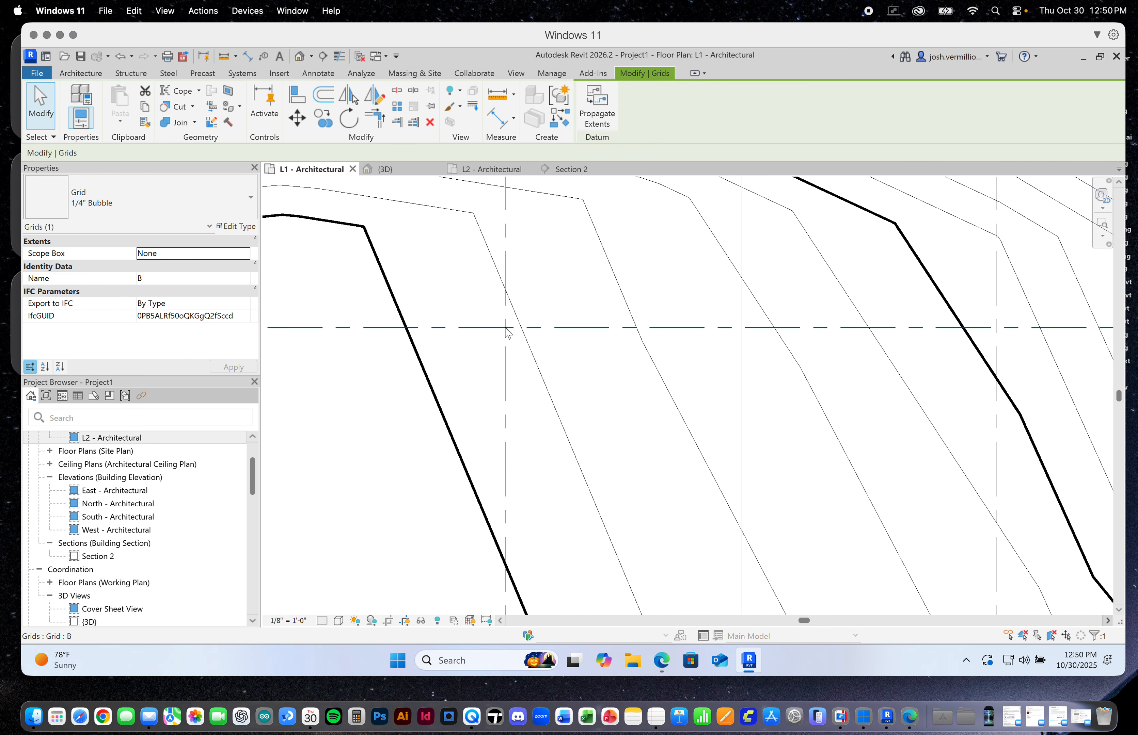
pyautogui.press('Escape')
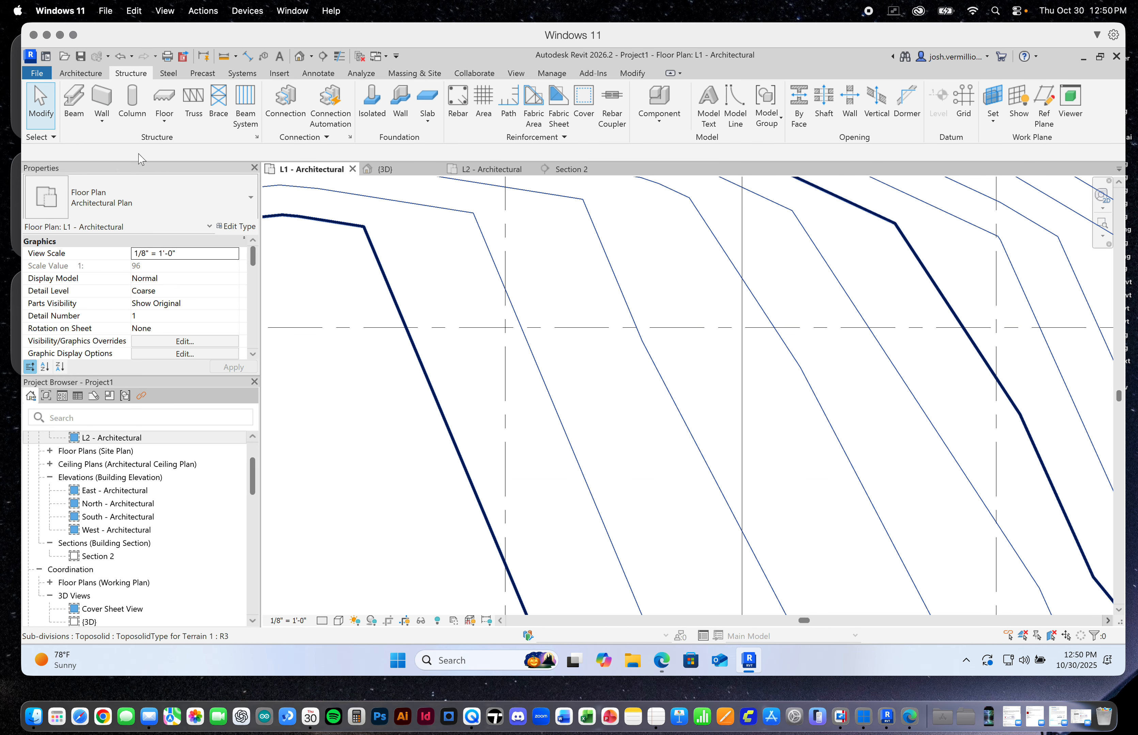
pyautogui.click(132, 101)
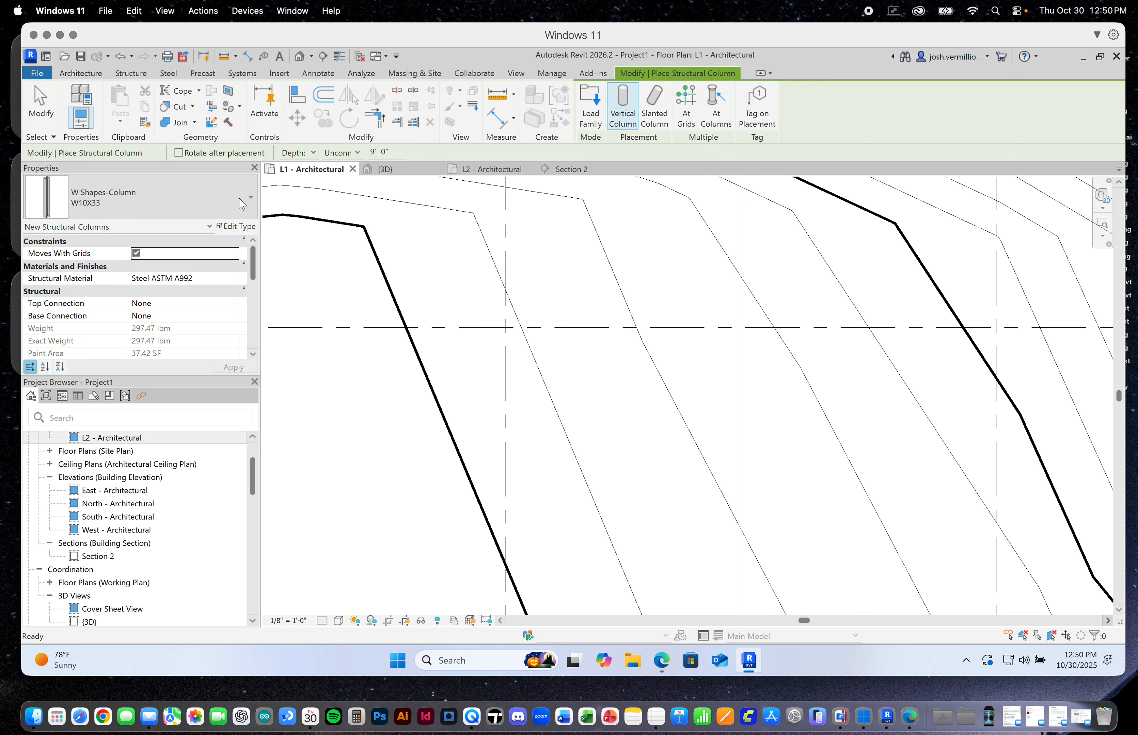
pyautogui.click(230, 197)
pyautogui.click(182, 206)
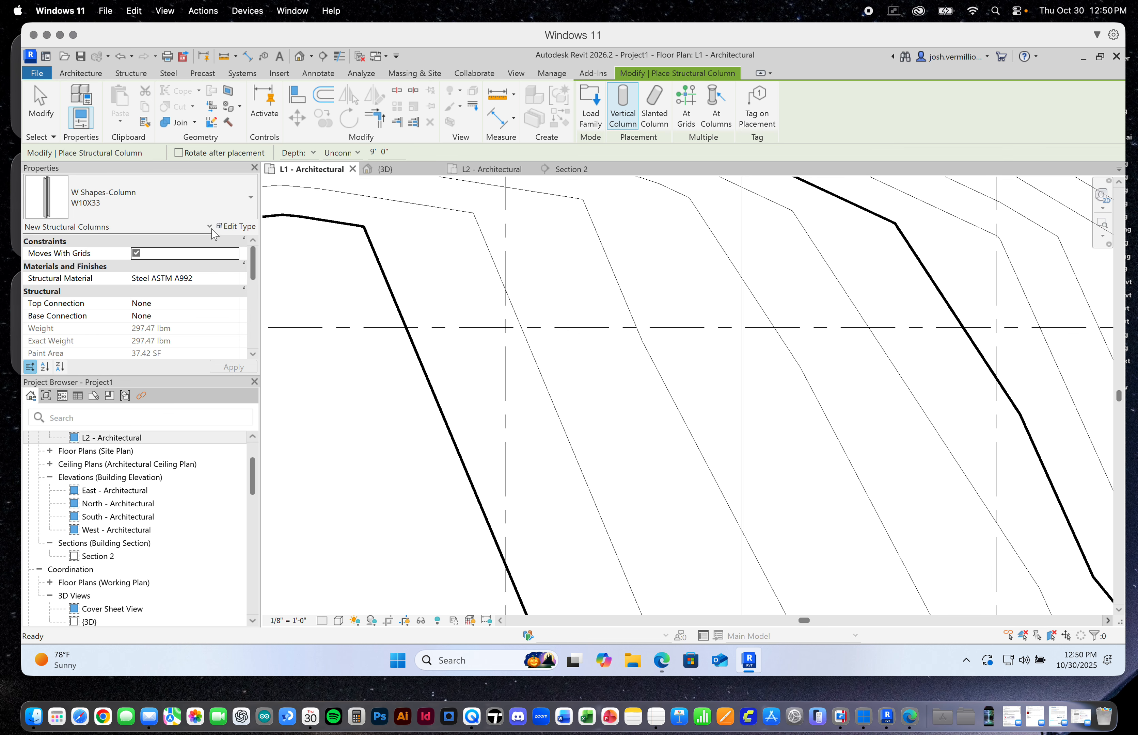
pyautogui.click(243, 212)
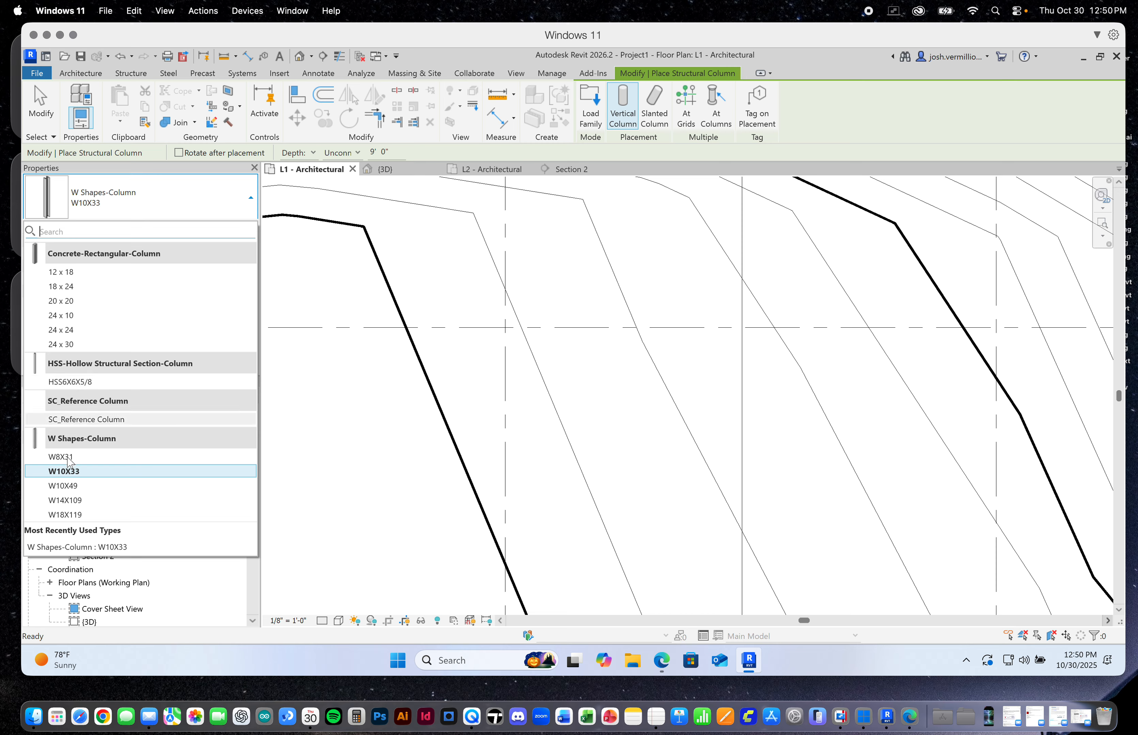
pyautogui.click(69, 473)
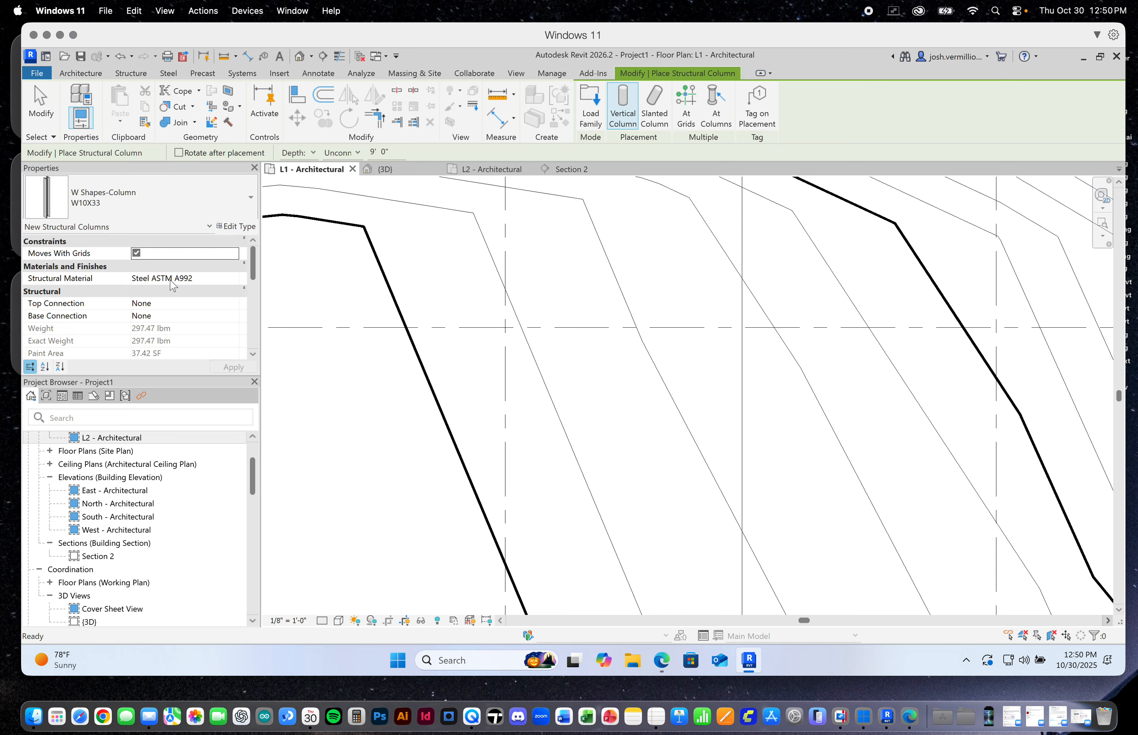
pyautogui.click(505, 328)
pyautogui.scroll(-2, 522, 333)
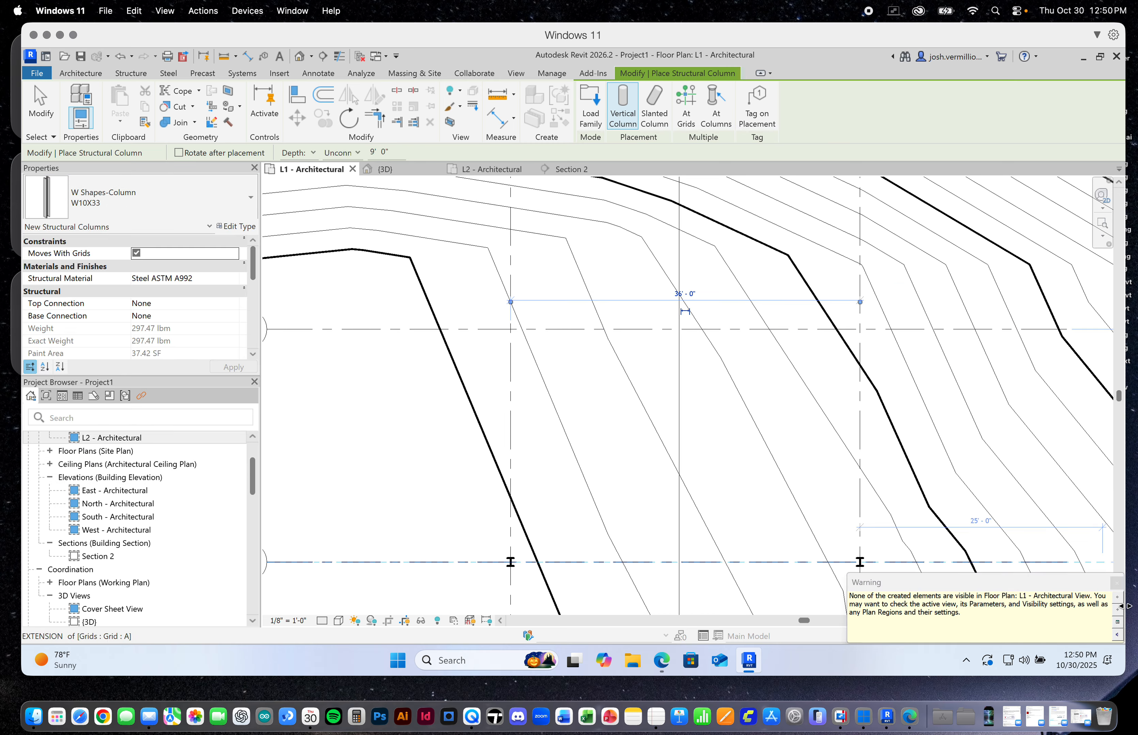
pyautogui.click(1115, 583)
# Place a second W10X33 column on grid B at its intersection with grid 2
pyautogui.scroll(-1, 656, 388)
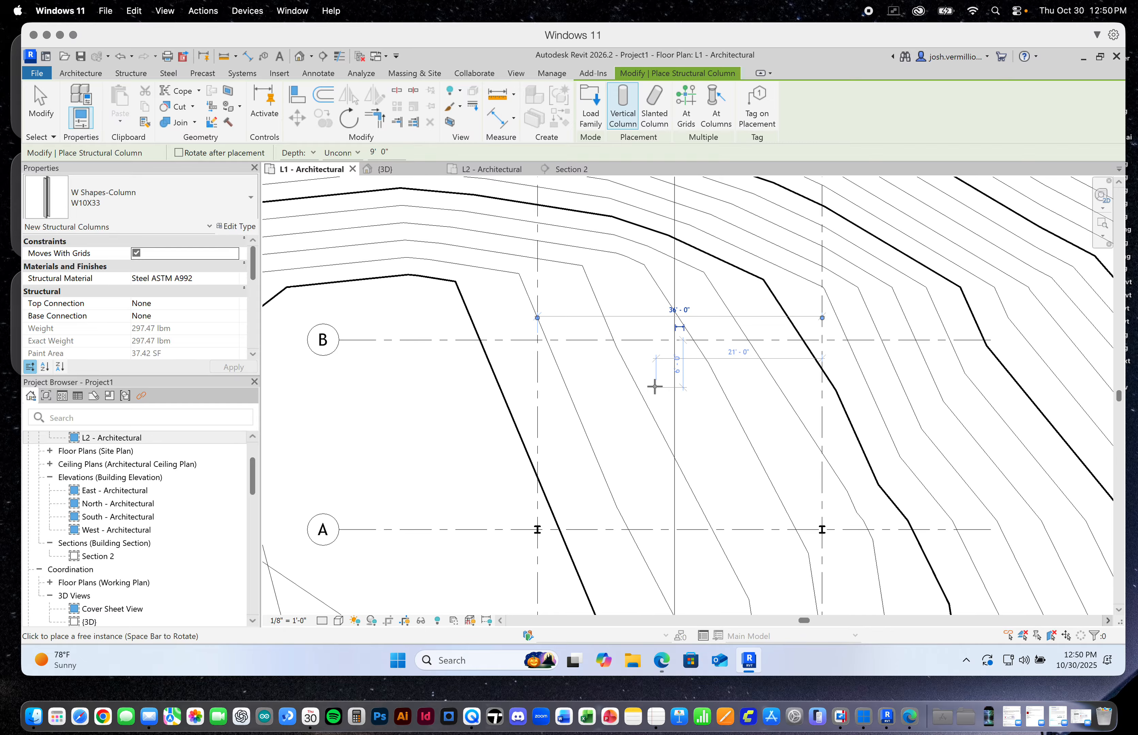
pyautogui.click(822, 341)
pyautogui.scroll(-2, 748, 416)
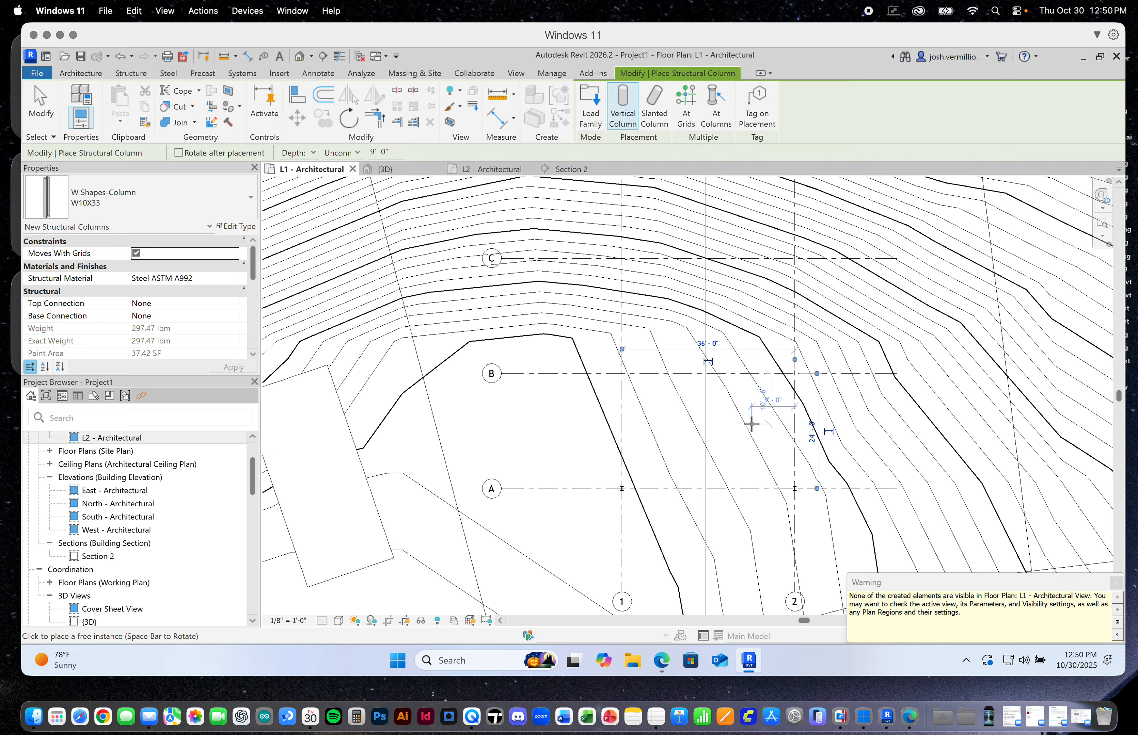
# Place W10X33 columns where grid C crosses grids 1 and 2
pyautogui.scroll(3, 675, 303)
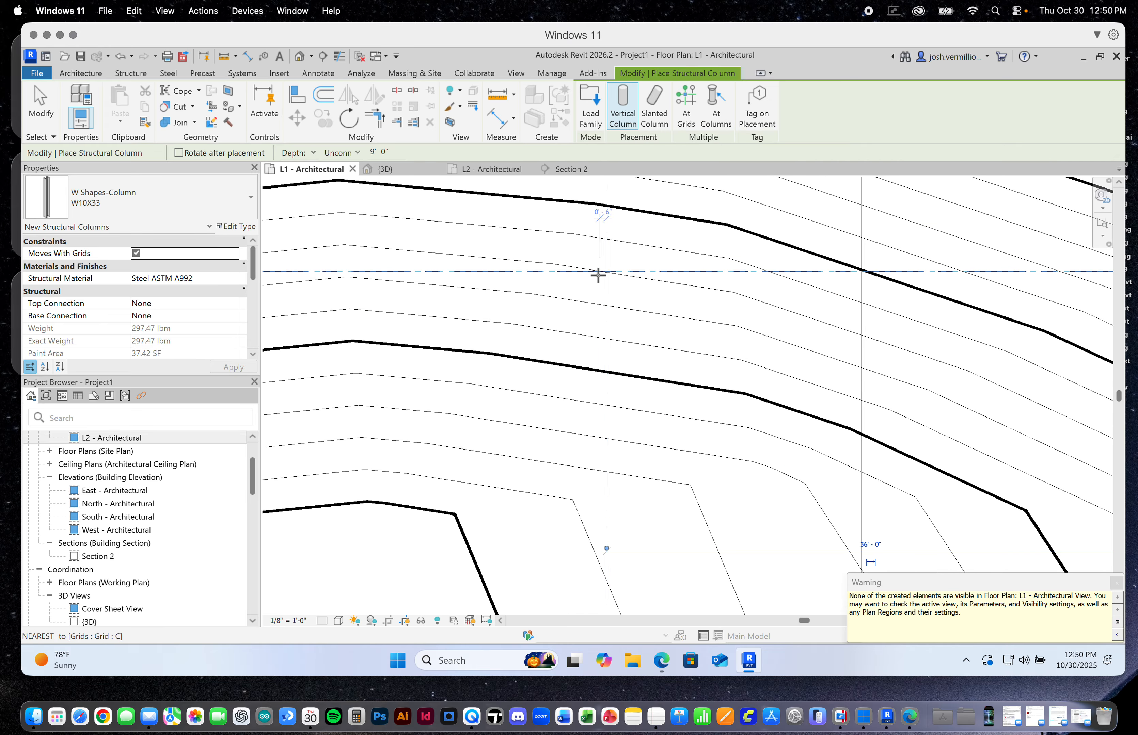
pyautogui.click(609, 270)
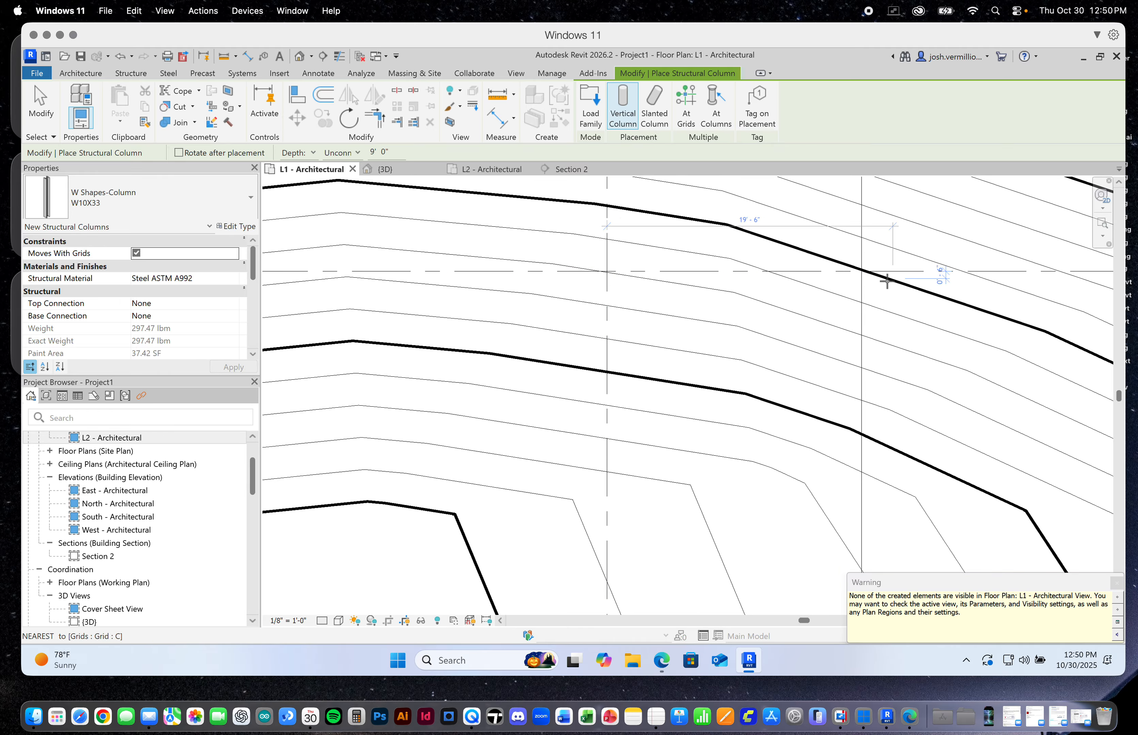
pyautogui.scroll(-3, 769, 297)
pyautogui.scroll(3, 861, 289)
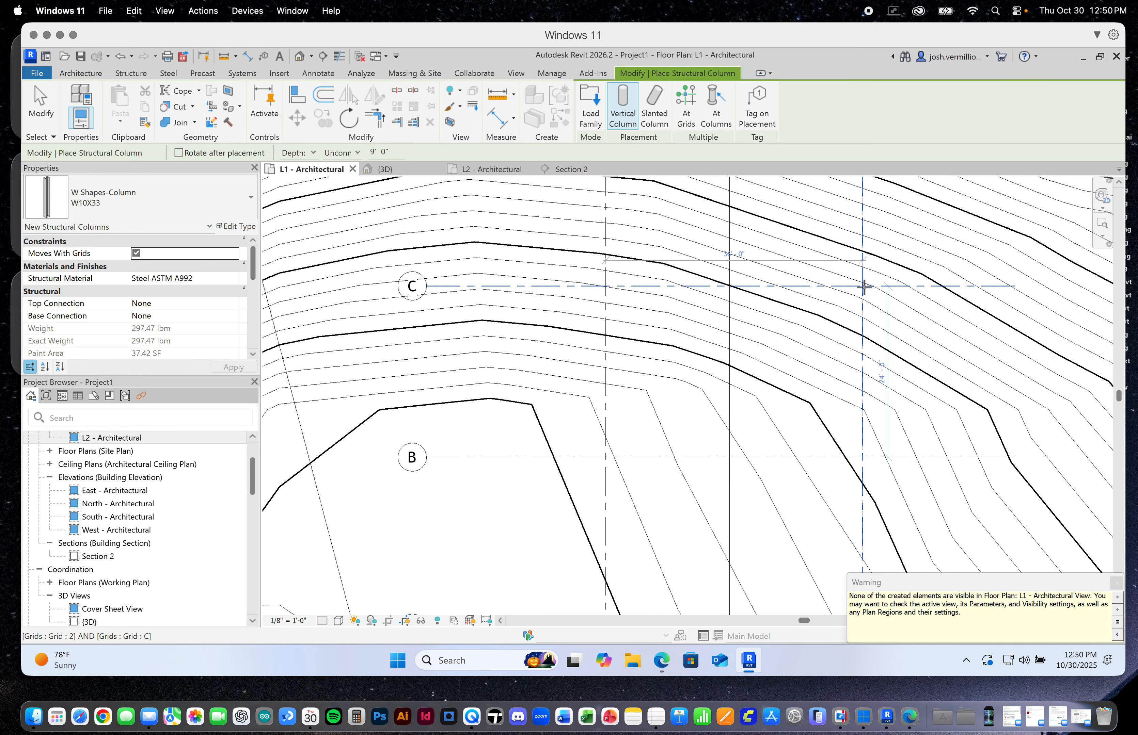
pyautogui.click(861, 286)
pyautogui.scroll(-5, 856, 292)
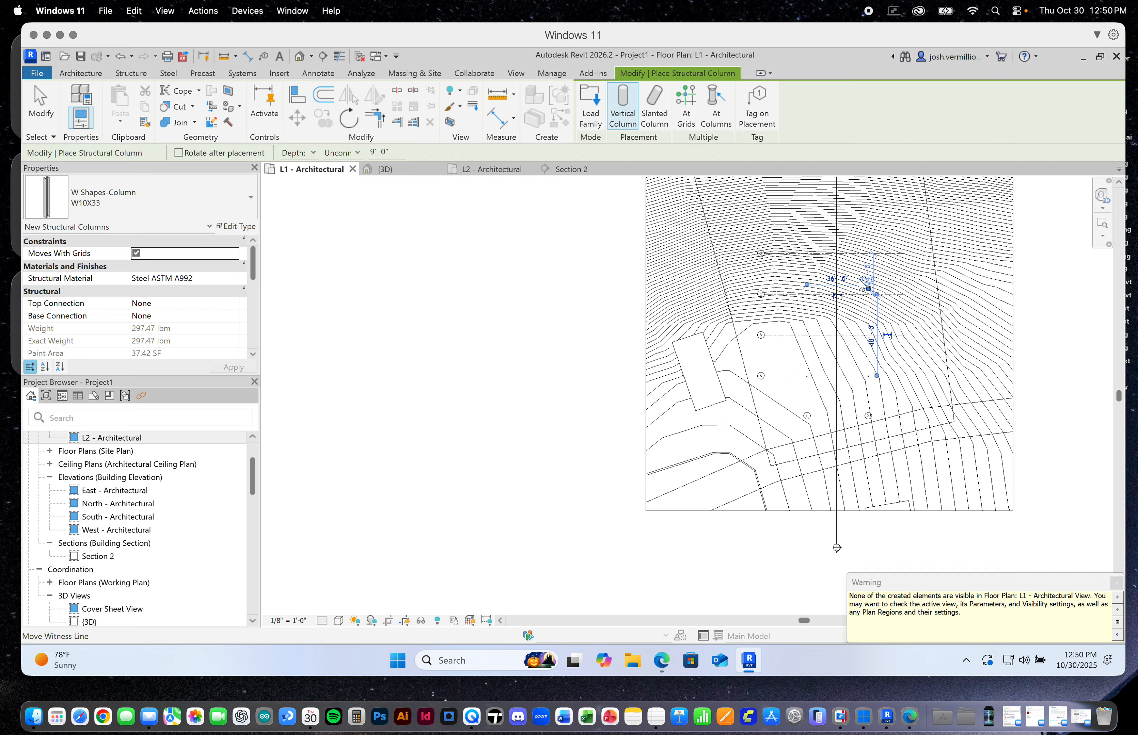
# Place W10X33 columns where grid D crosses grids 1 and 2, and dismiss the visibility warning
pyautogui.scroll(5, 803, 246)
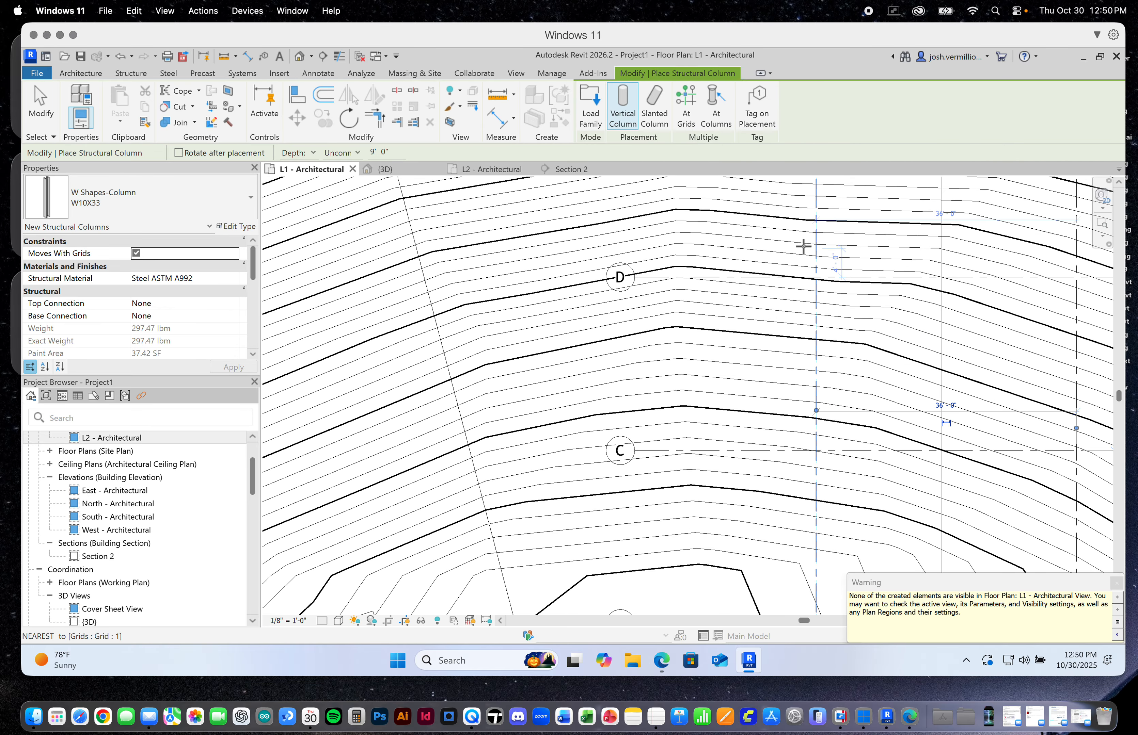
pyautogui.click(816, 278)
pyautogui.scroll(-2, 780, 286)
pyautogui.scroll(4, 931, 282)
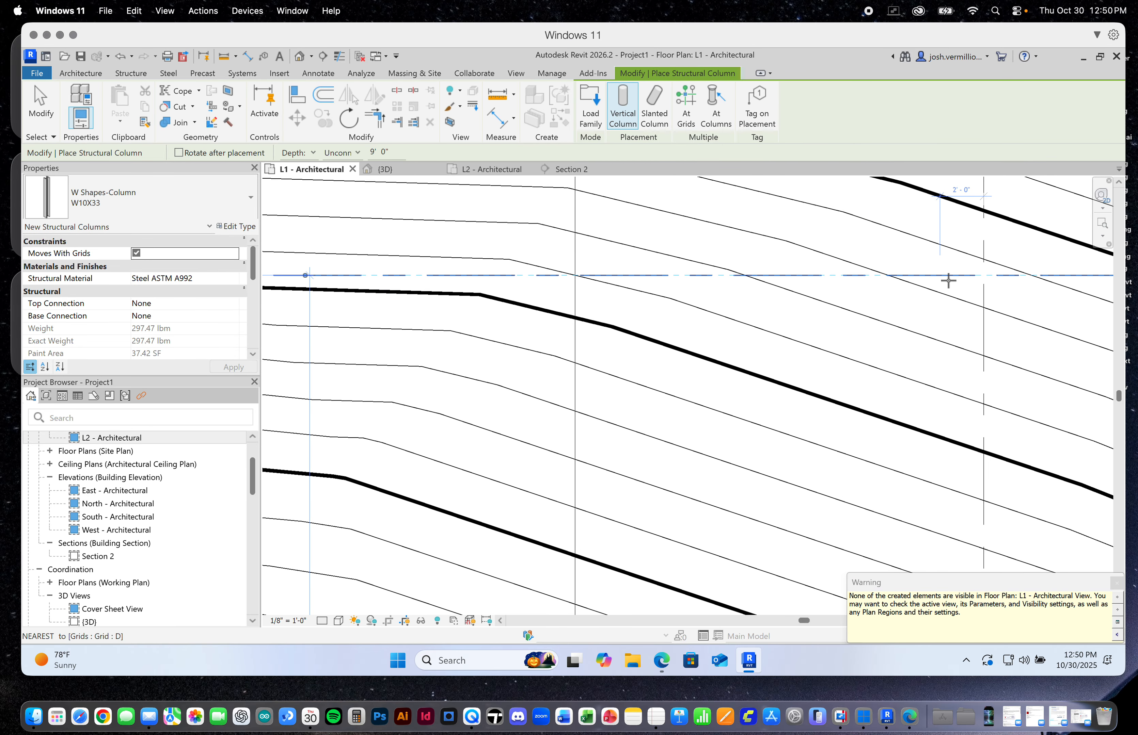
pyautogui.click(983, 276)
pyautogui.scroll(-3, 983, 277)
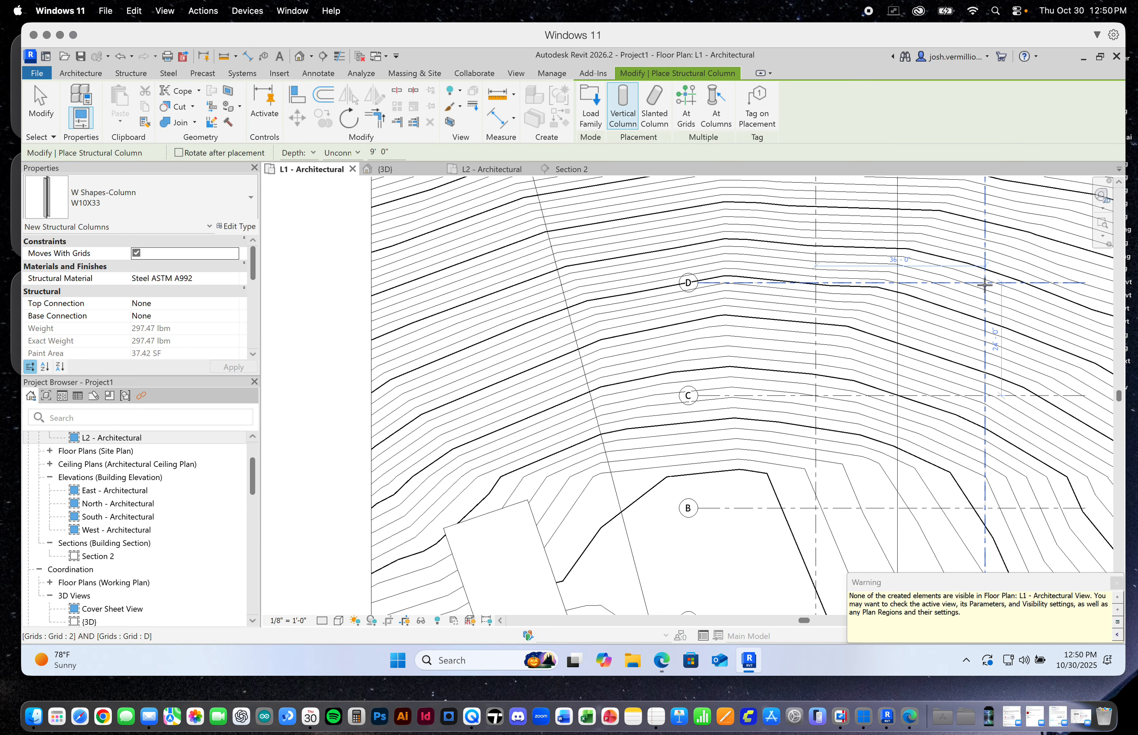
pyautogui.click(1117, 583)
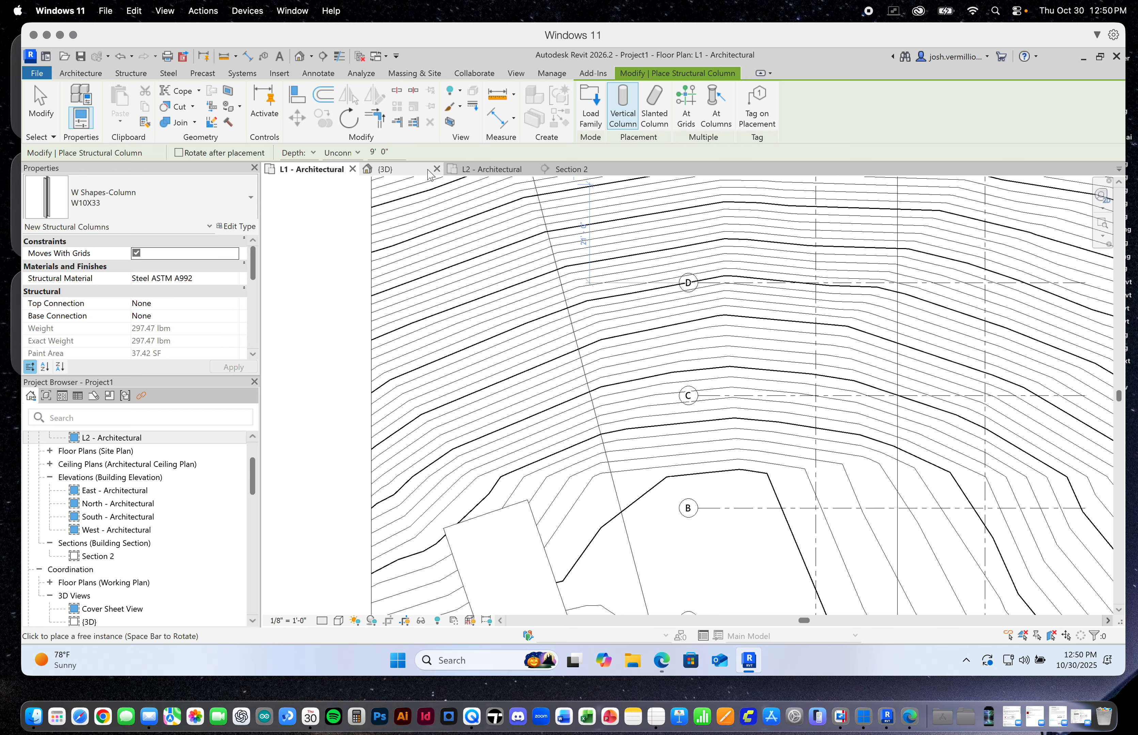
# In the 3D view, set the column at grids B and 1 to top level L2 with a base offset of 0
pyautogui.click(384, 169)
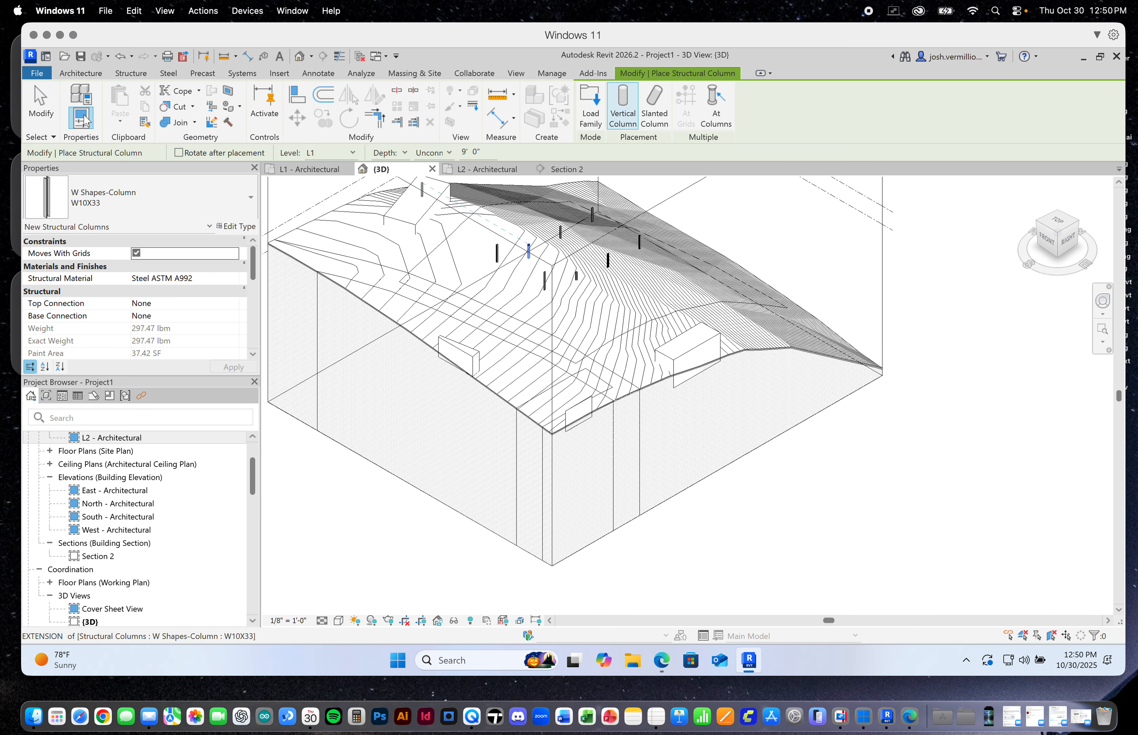
pyautogui.click(41, 103)
pyautogui.click(529, 249)
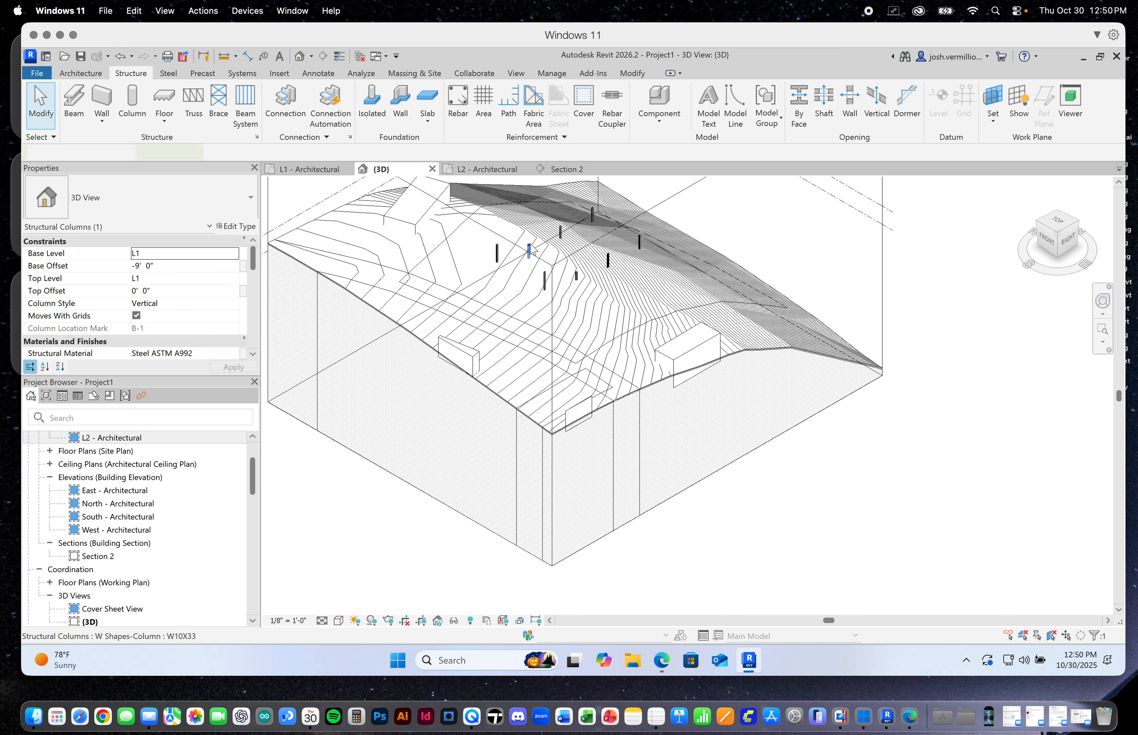
pyautogui.moveTo(165, 272); pyautogui.dragTo(129, 265)
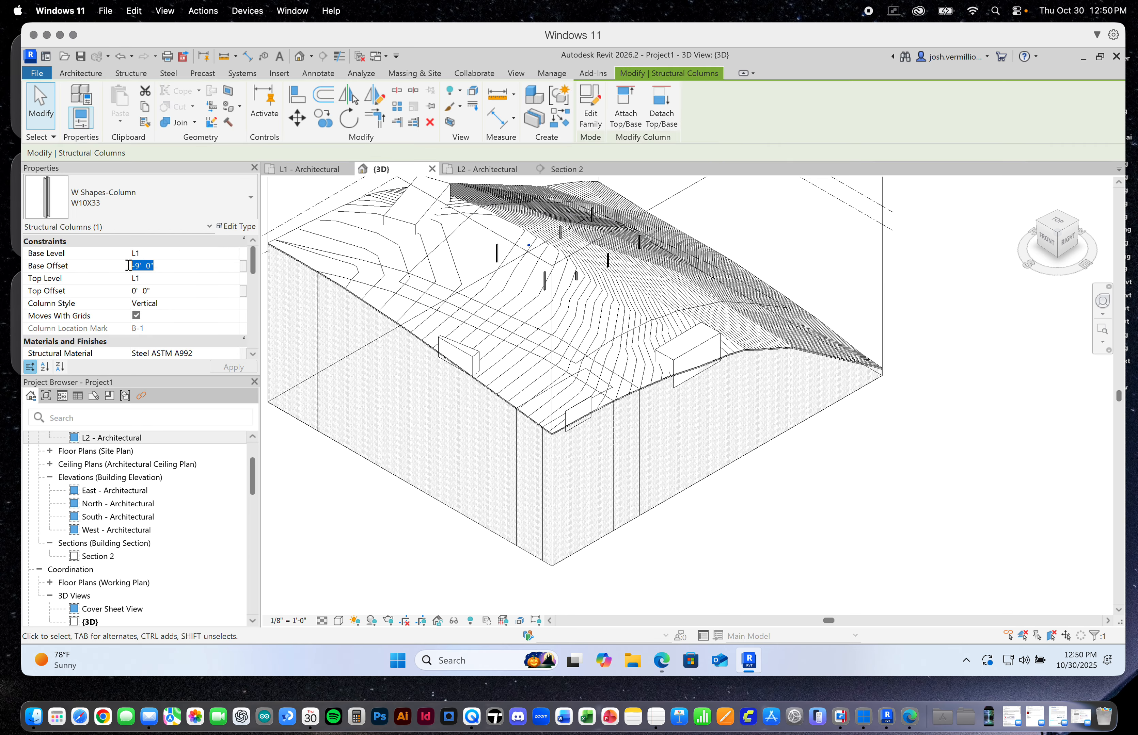
pyautogui.click(147, 285)
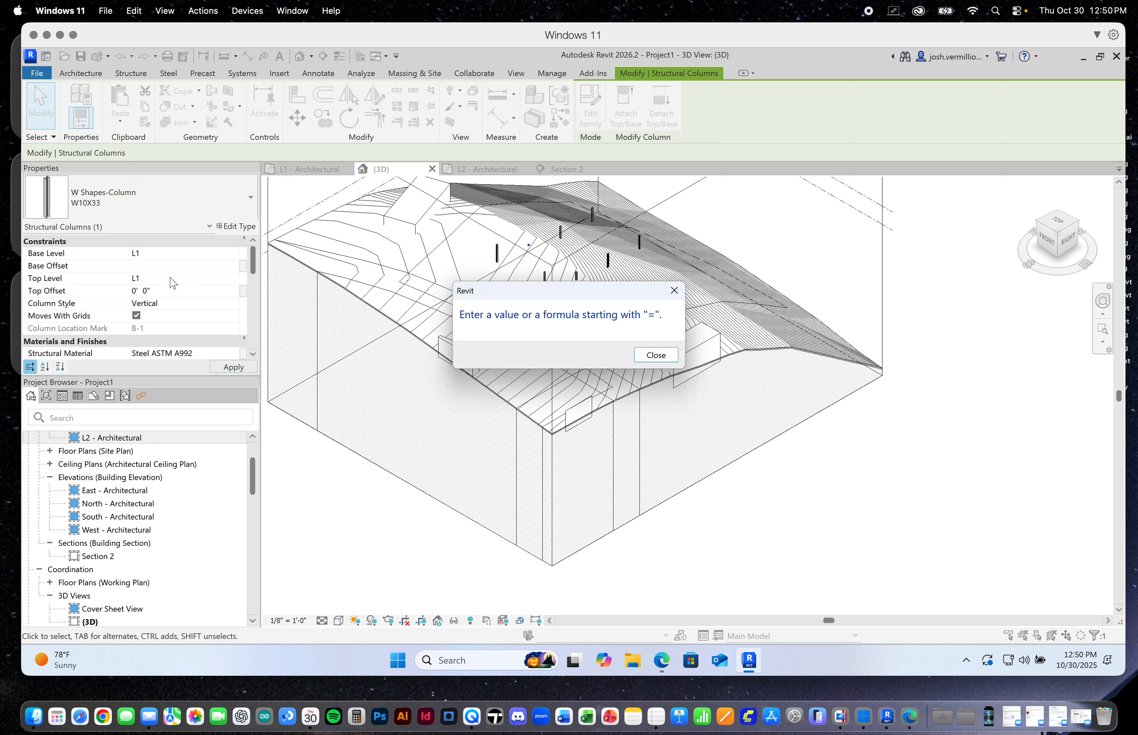
pyautogui.click(652, 356)
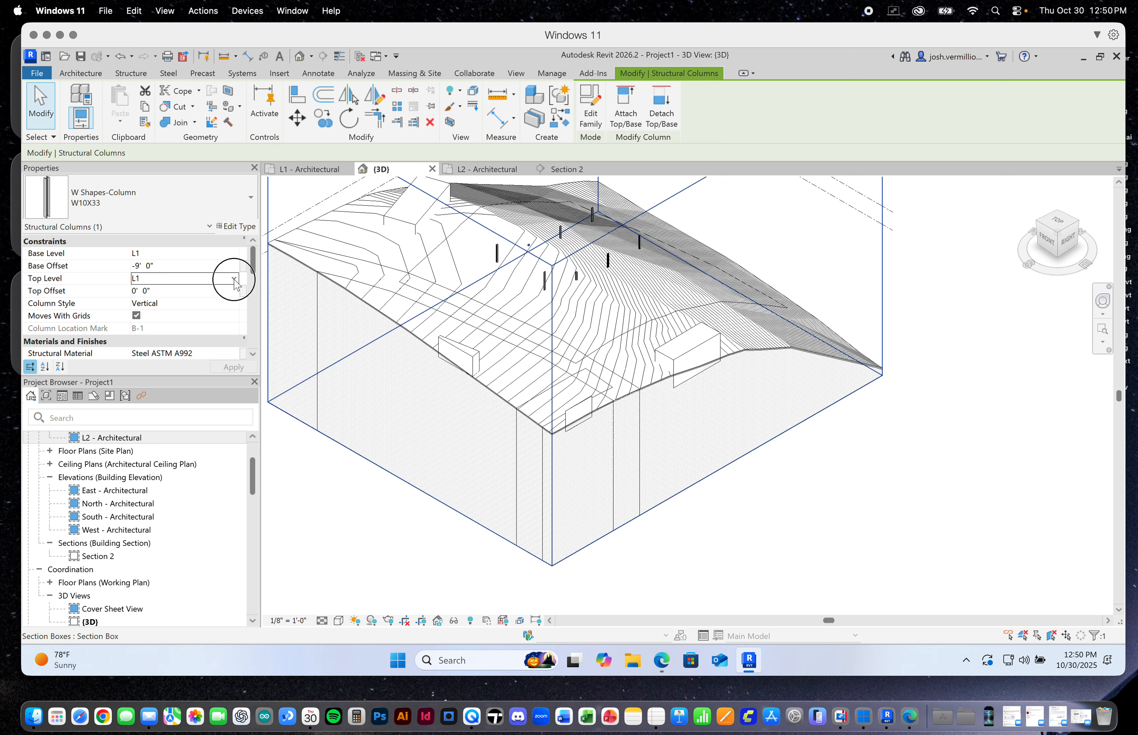
pyautogui.click(234, 280)
pyautogui.click(185, 312)
pyautogui.click(169, 266)
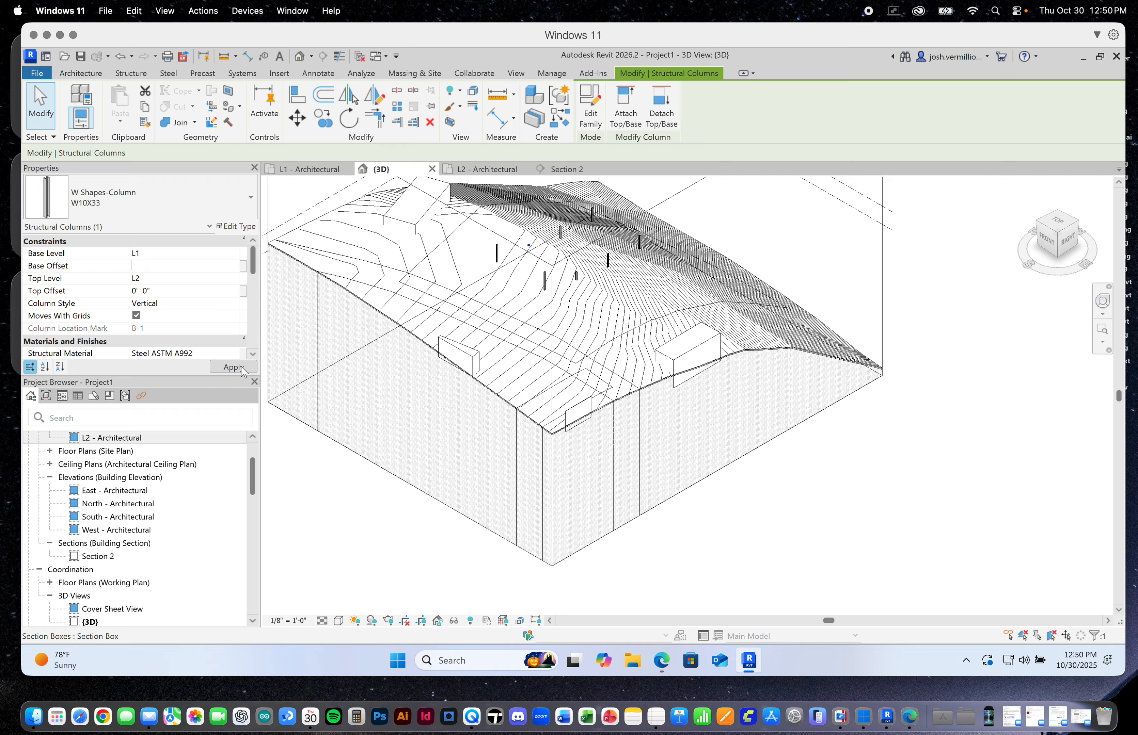
pyautogui.write('0')
pyautogui.click(230, 367)
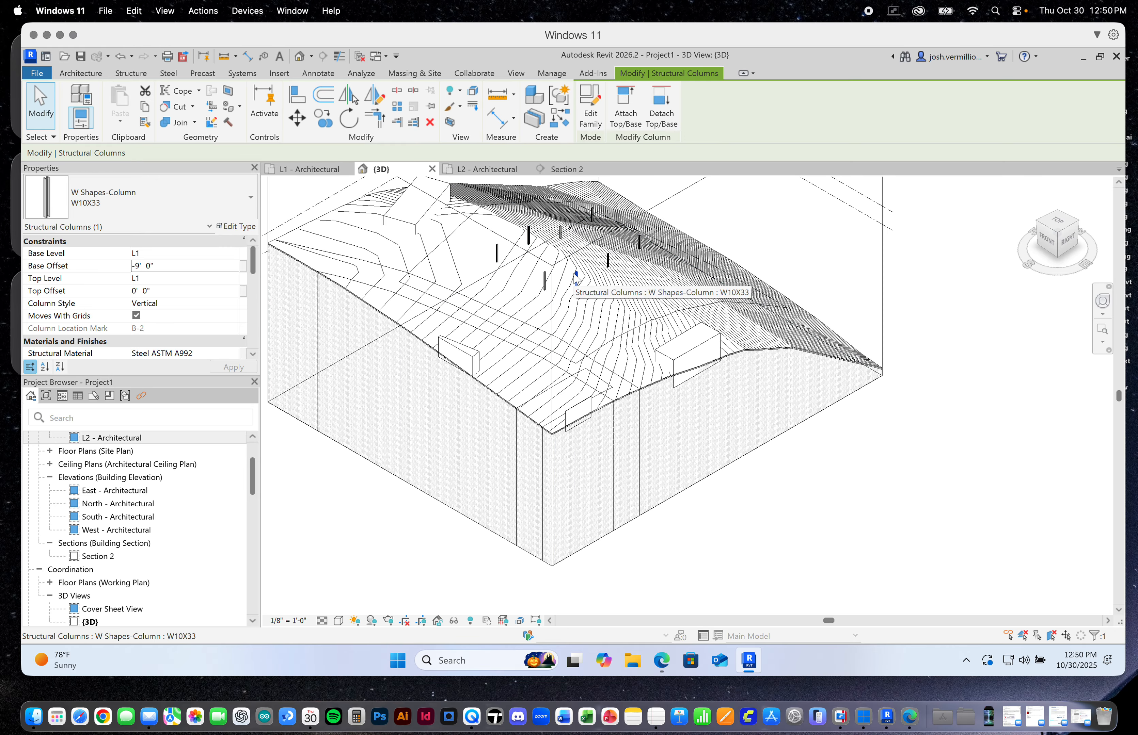
# Select the five remaining short columns together and set their base offset to 0 and top level to L2
pyautogui.keyDown('ctrl'); pyautogui.click(593, 217); pyautogui.keyUp('ctrl')
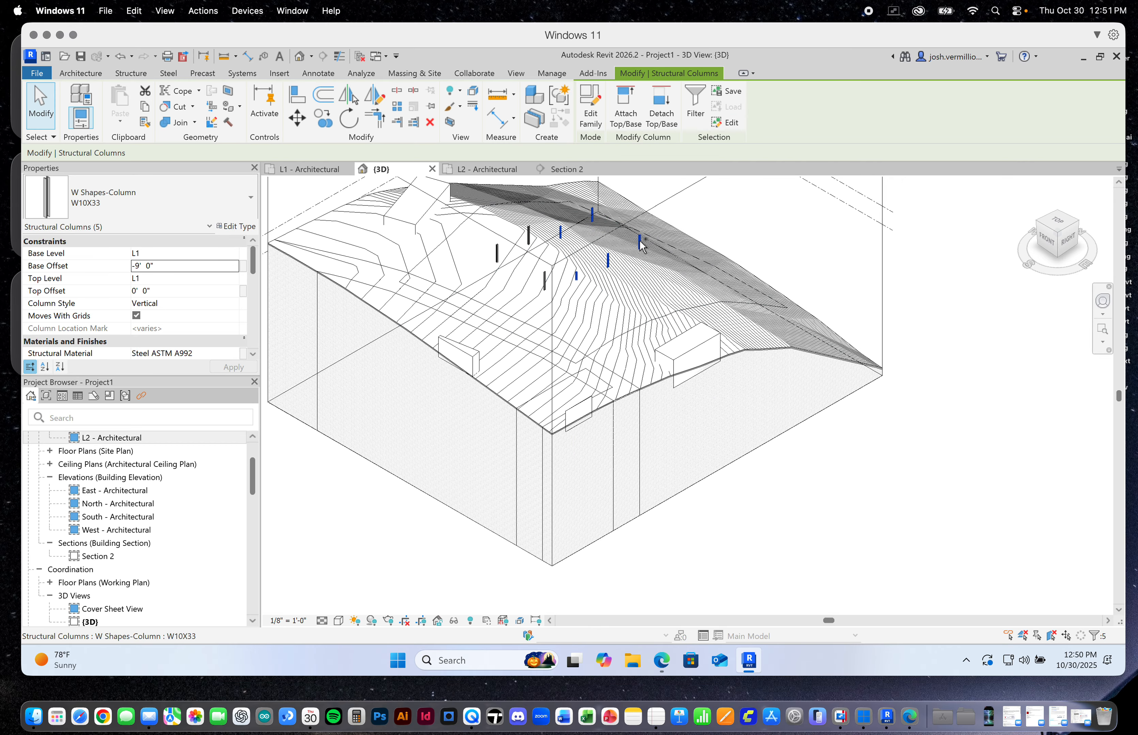
pyautogui.click(171, 267)
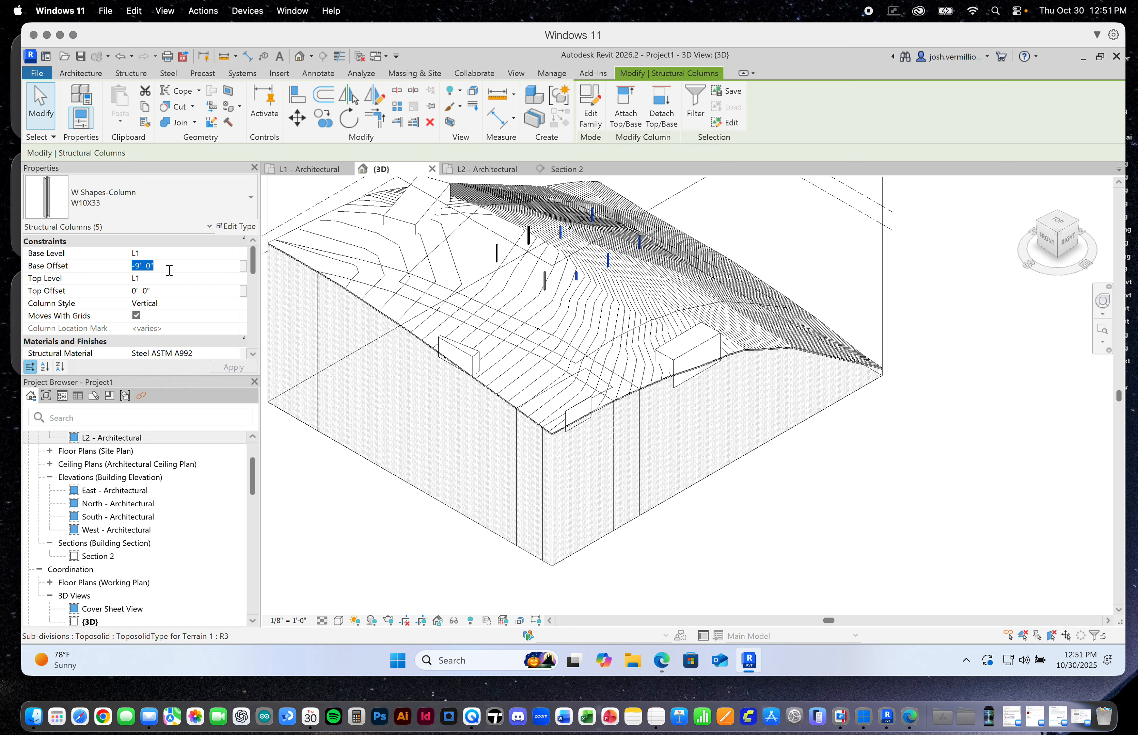
pyautogui.click(175, 289)
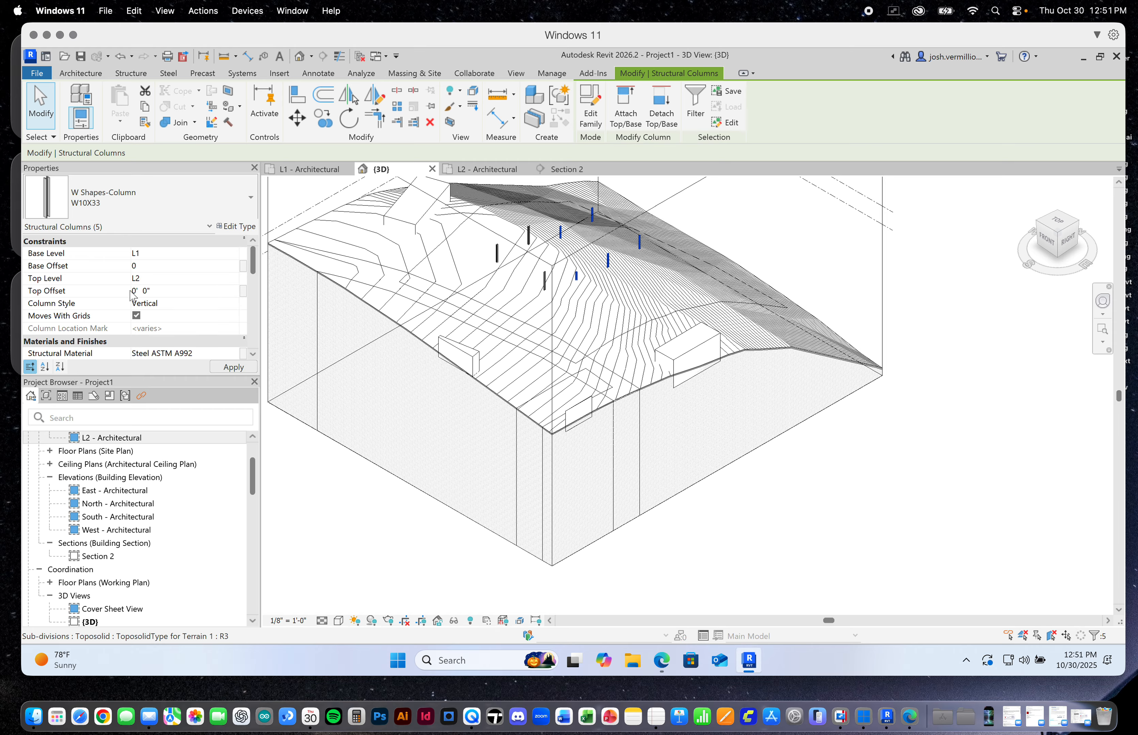
pyautogui.click(233, 367)
pyautogui.click(1008, 401)
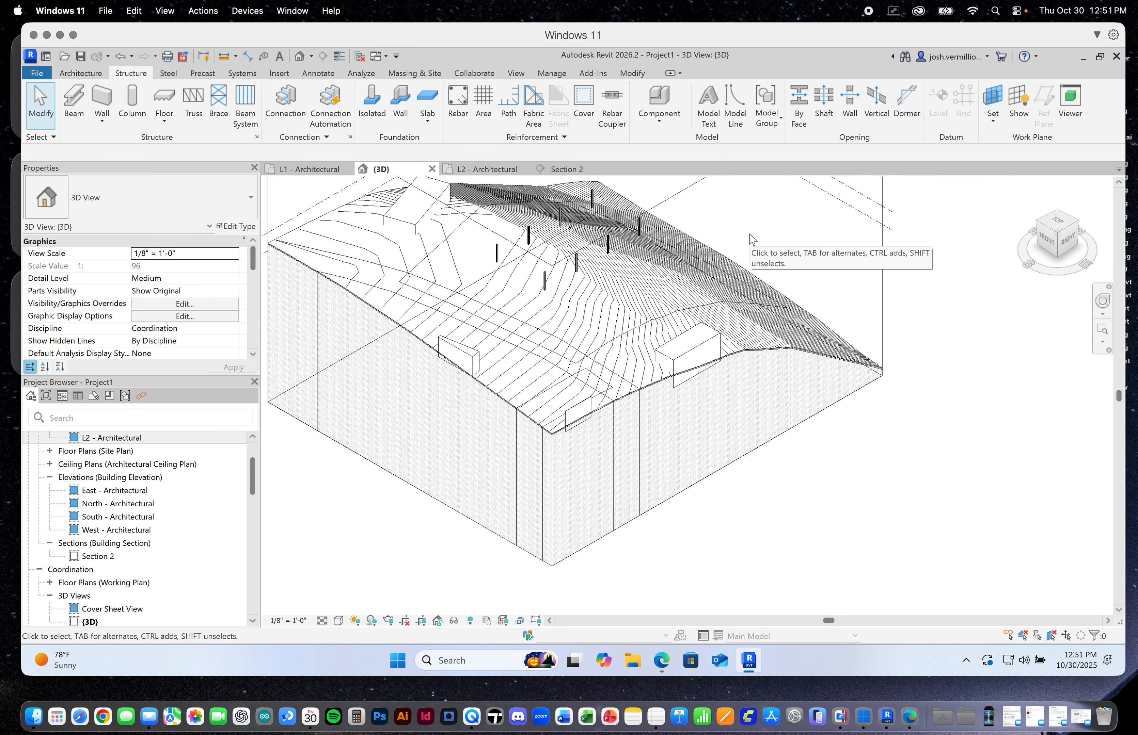
# Examine in Section 2 how the columns on grids A to D span between levels L1 and L2
pyautogui.click(560, 168)
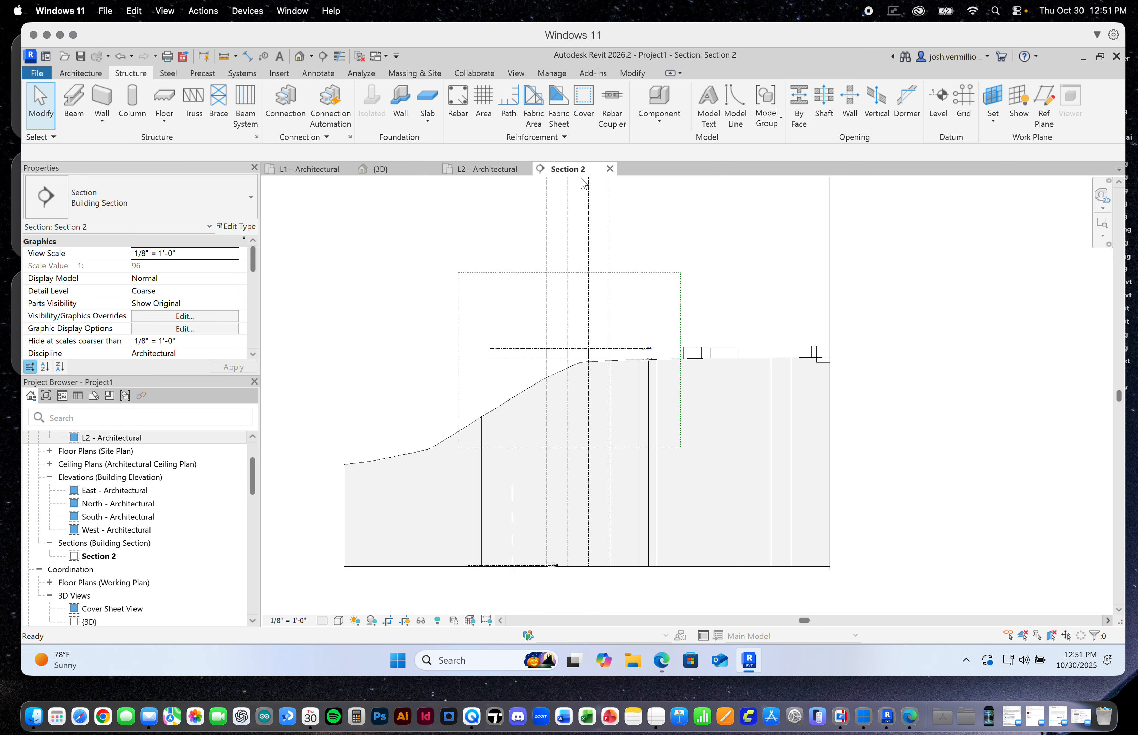
pyautogui.scroll(5, 606, 356)
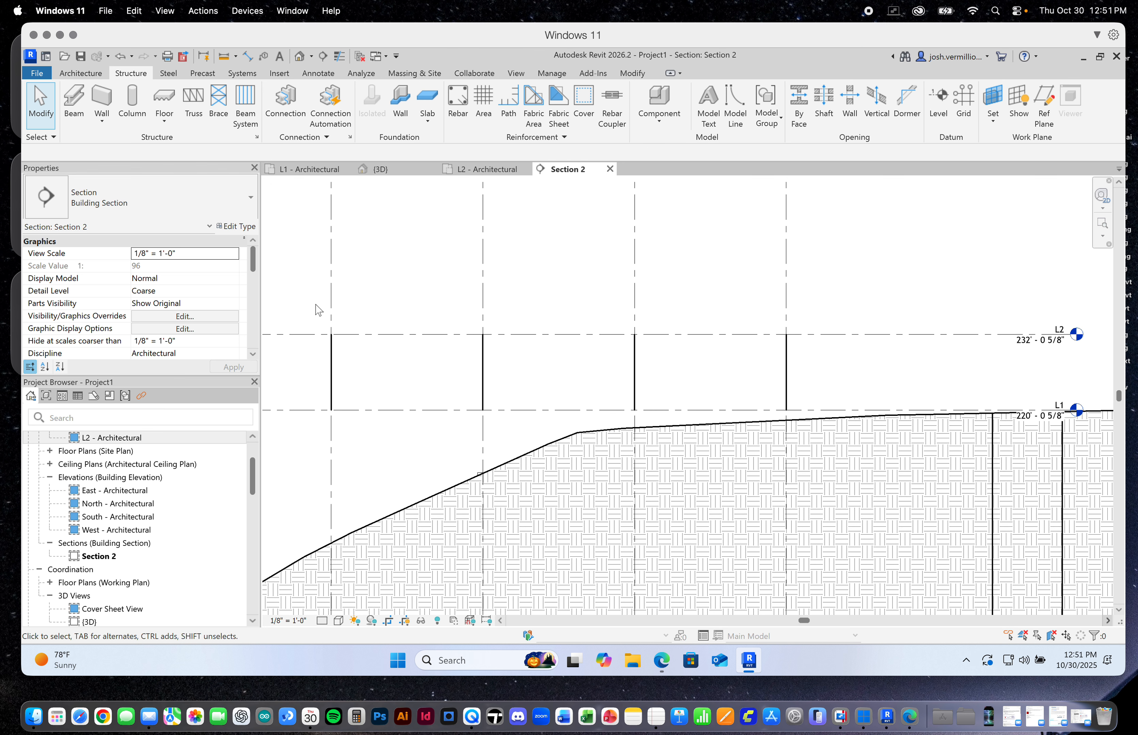
pyautogui.scroll(-3, 398, 363)
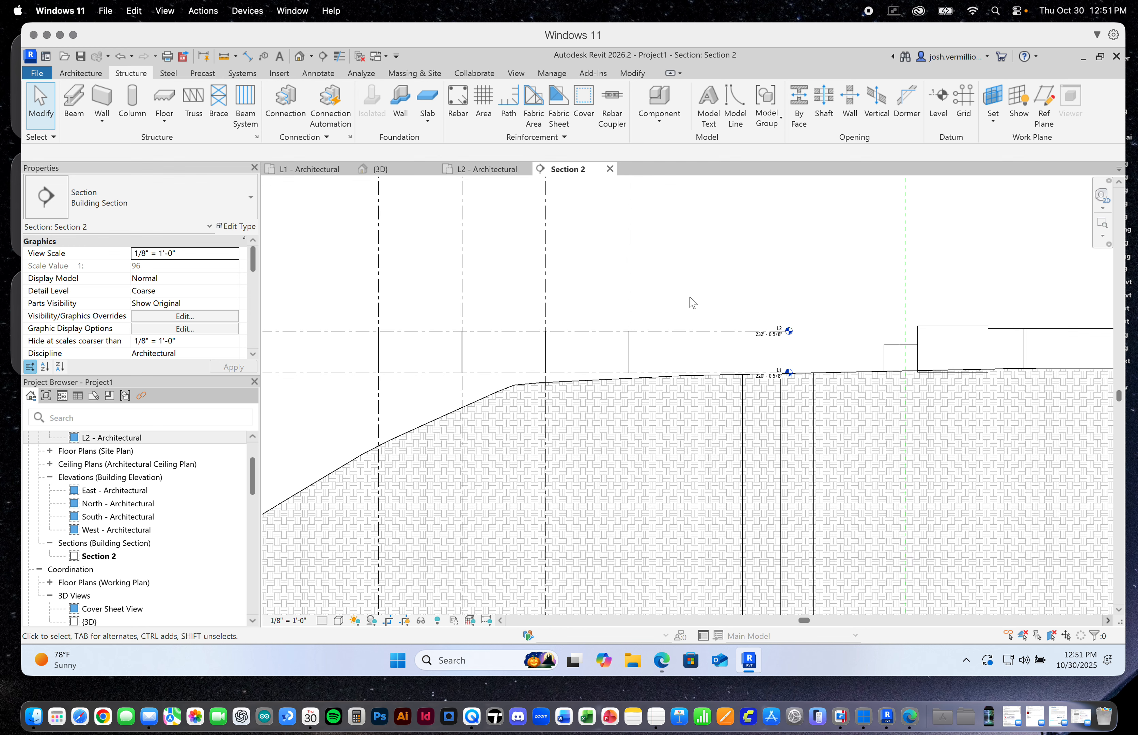
pyautogui.moveTo(605, 363); pyautogui.dragTo(594, 284)
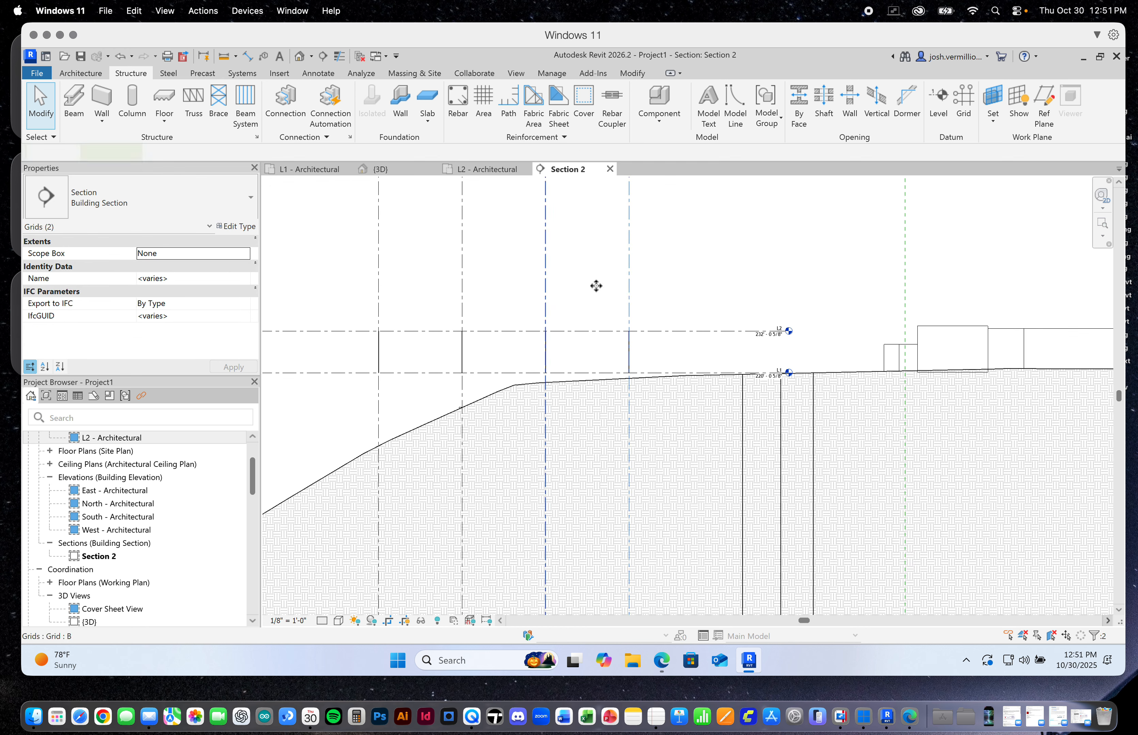
pyautogui.moveTo(665, 300); pyautogui.dragTo(691, 328)
pyautogui.rightClick(715, 275)
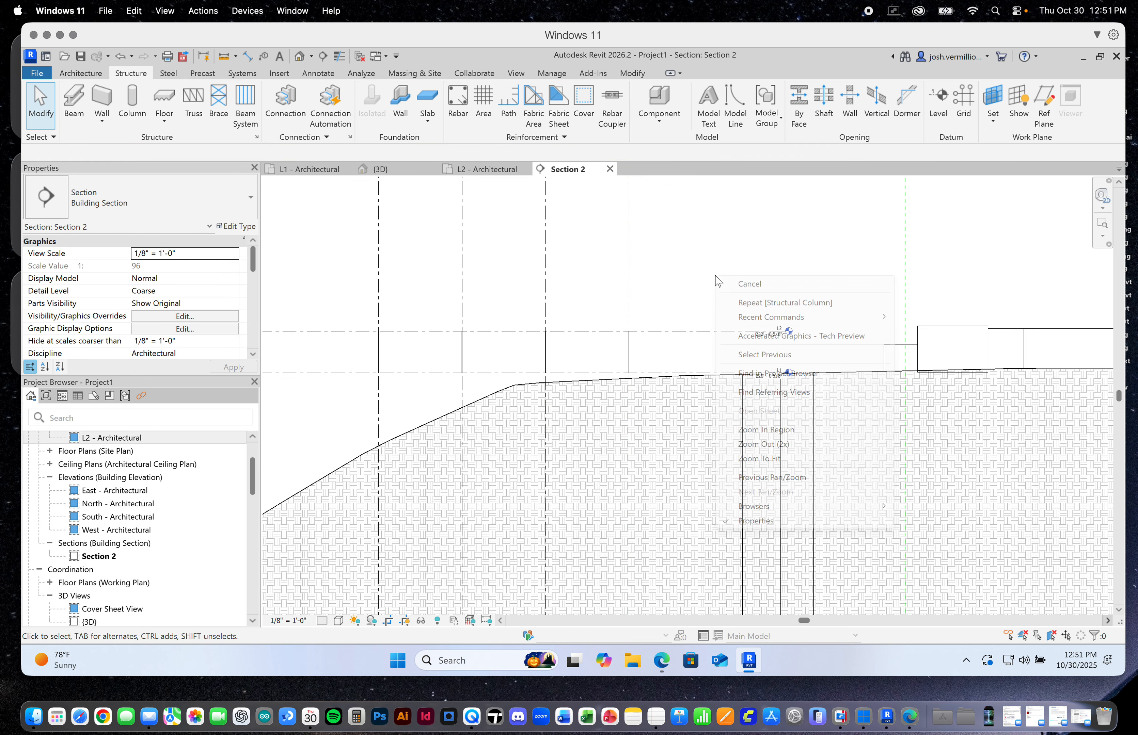
pyautogui.click(687, 252)
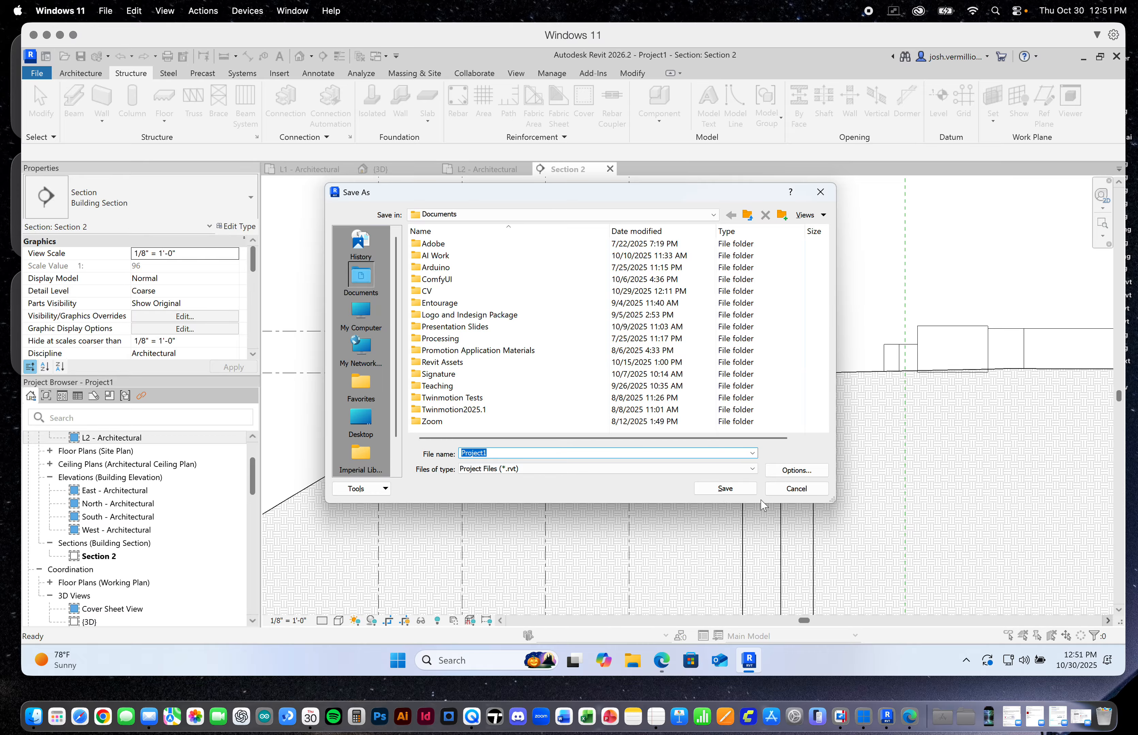
pyautogui.click(796, 490)
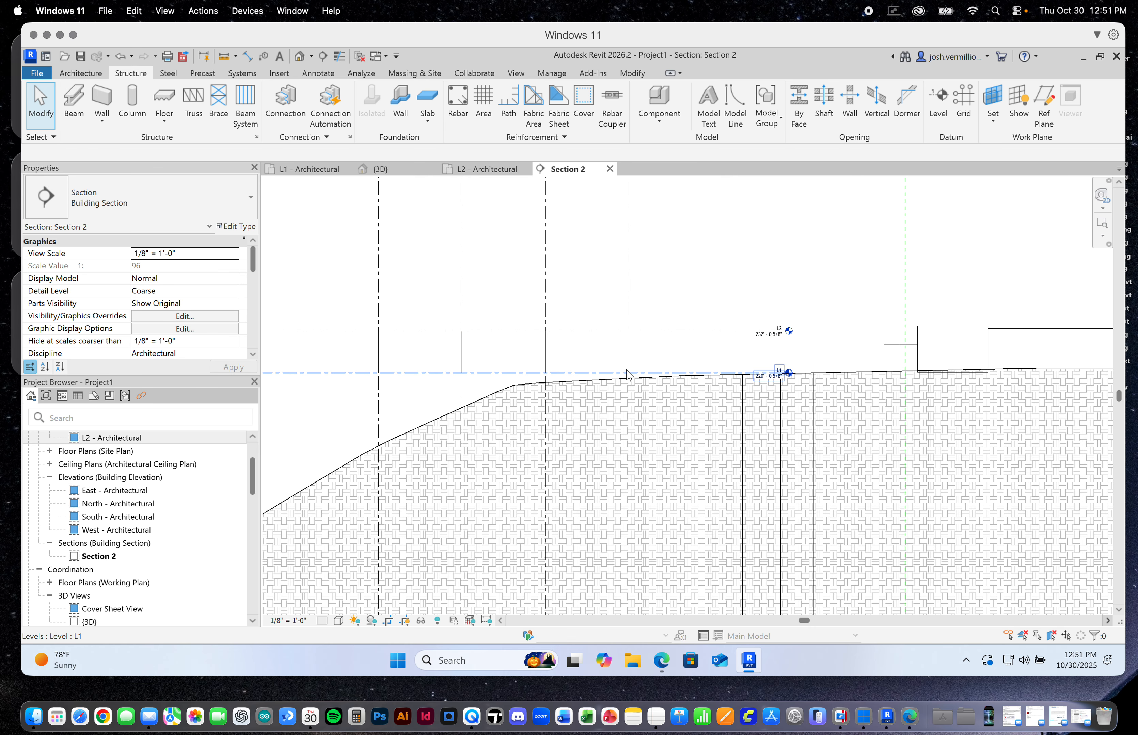
# Inspect in Section 2 the gap between the column bases at L1 and the sloping terrain towards grid D
pyautogui.scroll(-3, 810, 300)
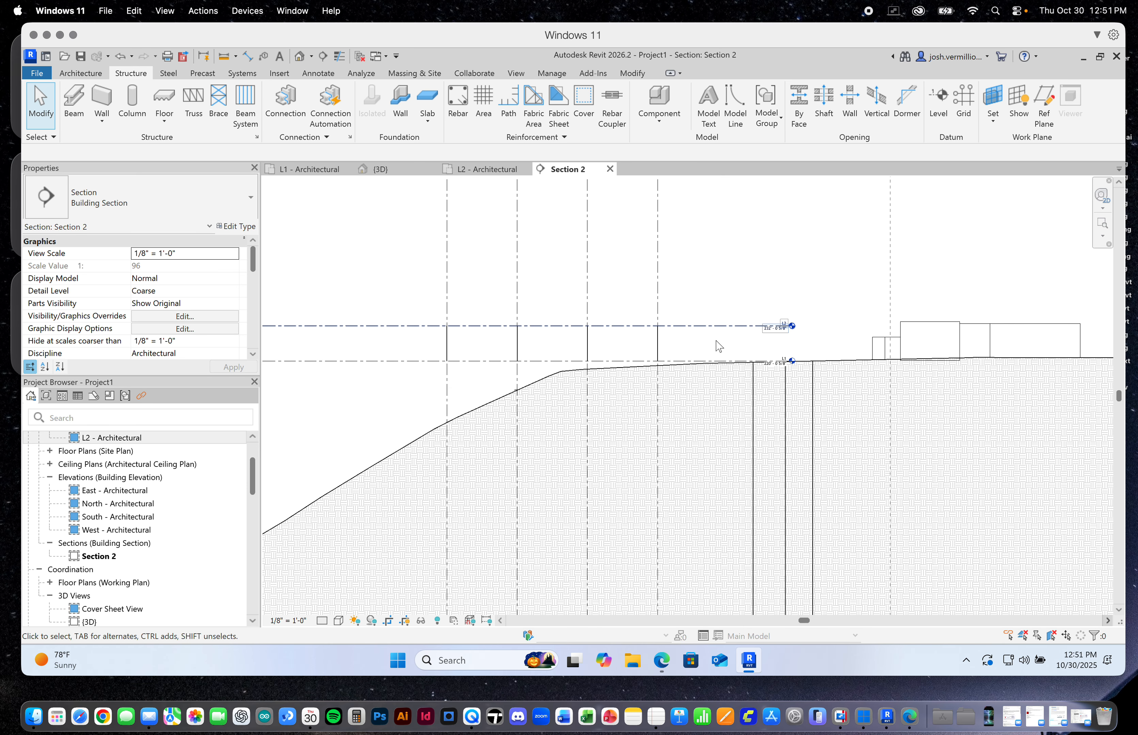
pyautogui.scroll(-1, 490, 423)
pyautogui.scroll(1, 482, 445)
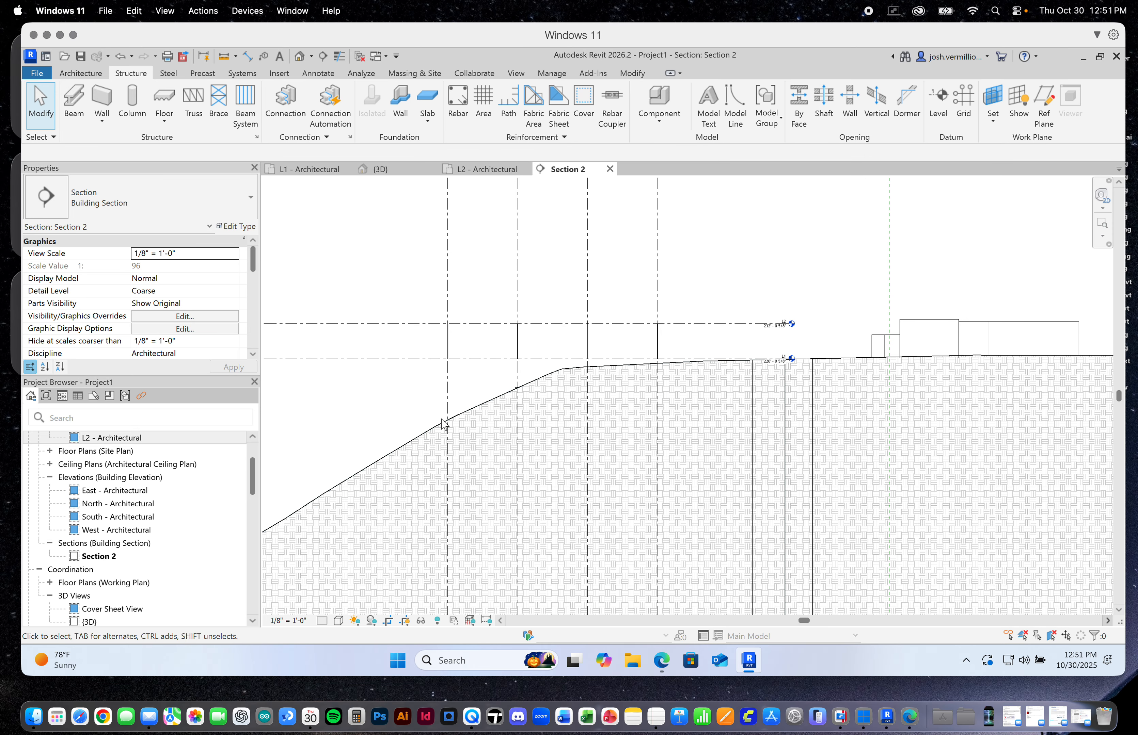
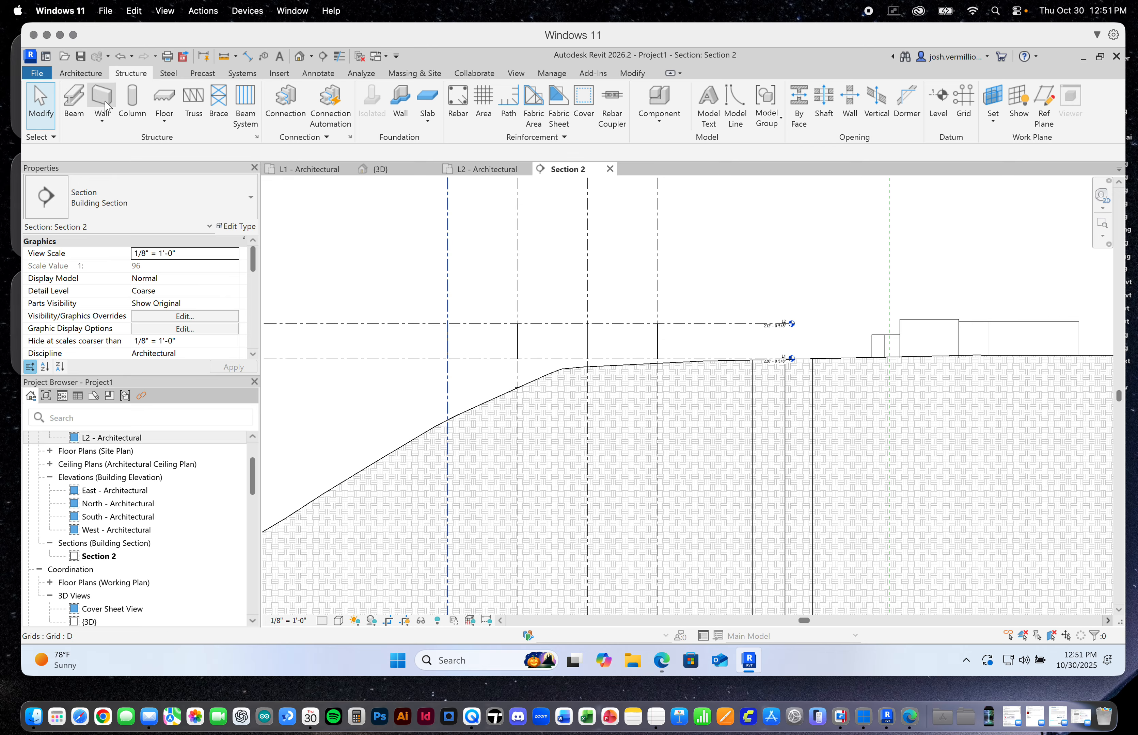
# In Section 2, draw a new level about 28' below L1, with both ends aligned to the existing levels
pyautogui.click(81, 72)
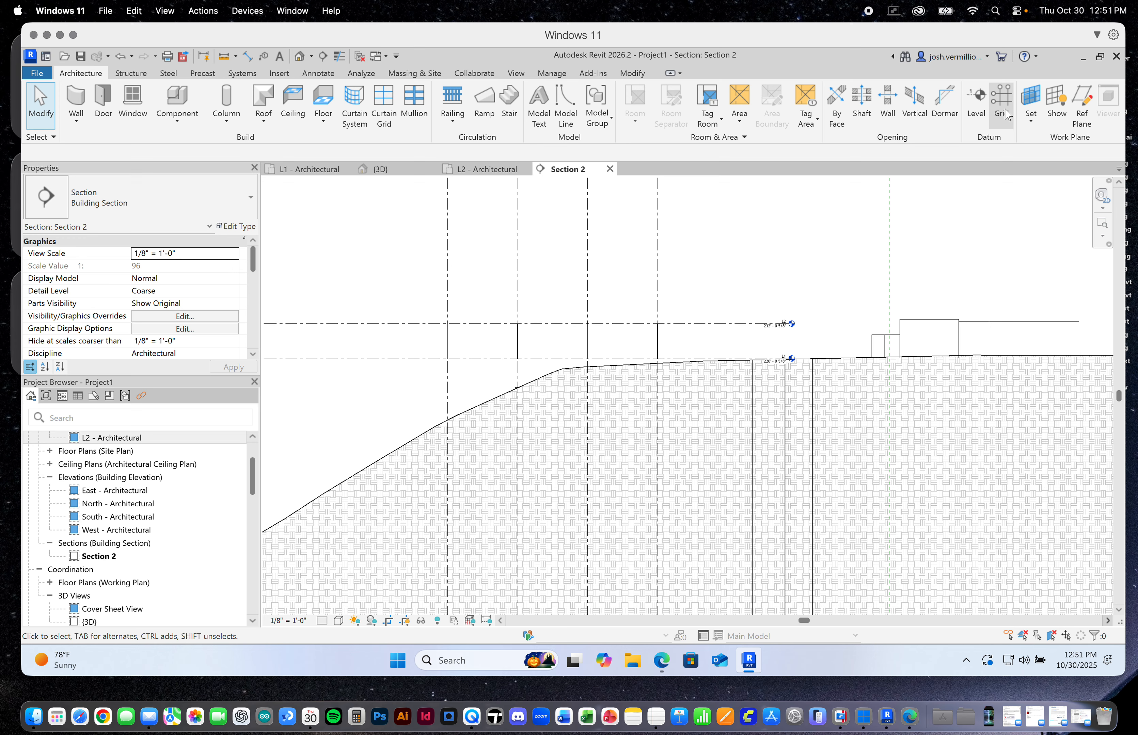
pyautogui.click(978, 104)
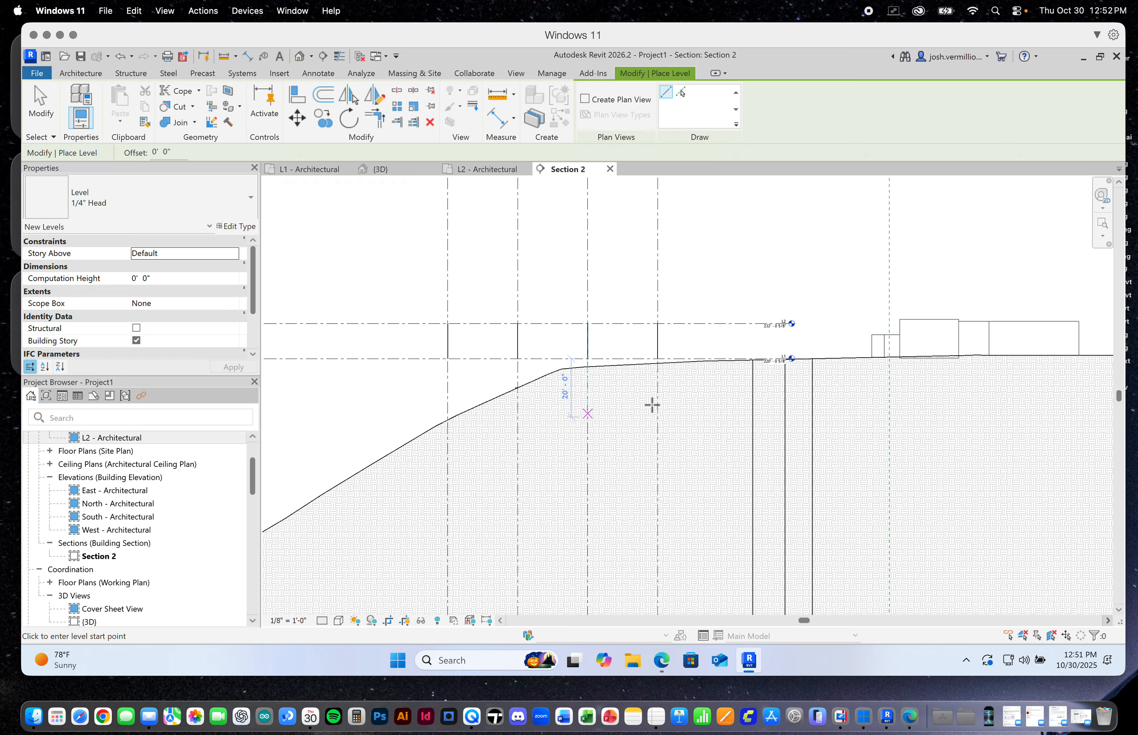
pyautogui.scroll(-3, 729, 394)
pyautogui.scroll(2, 691, 394)
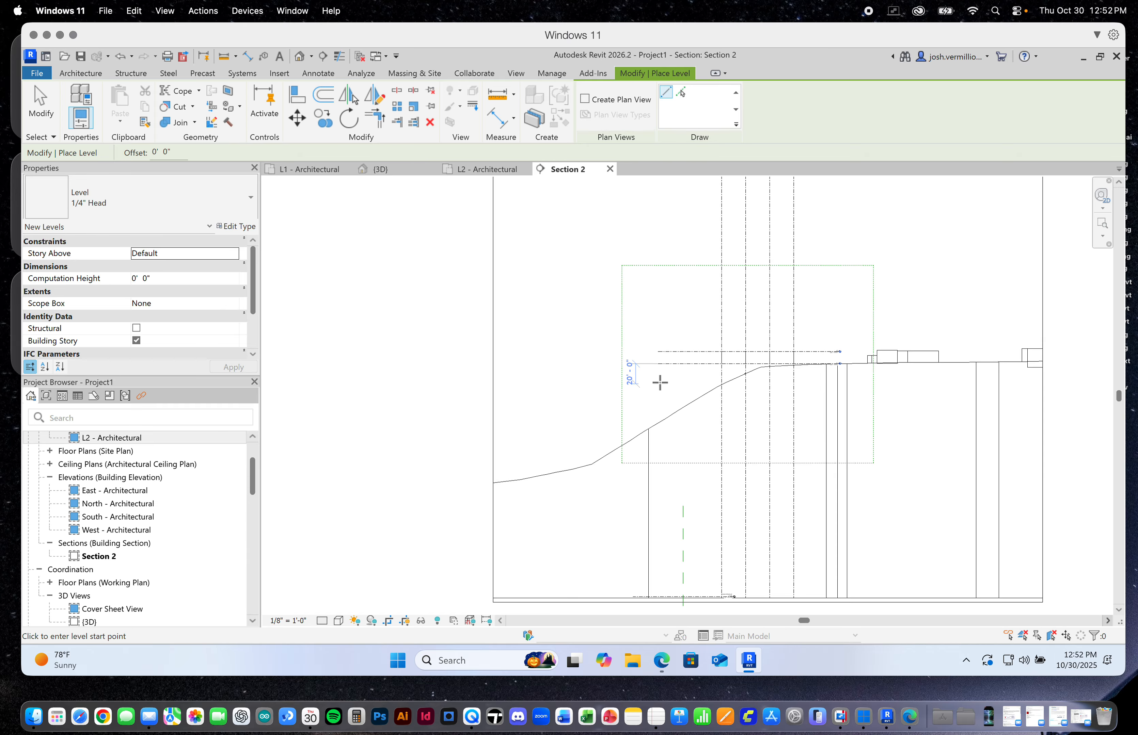
pyautogui.scroll(3, 660, 368)
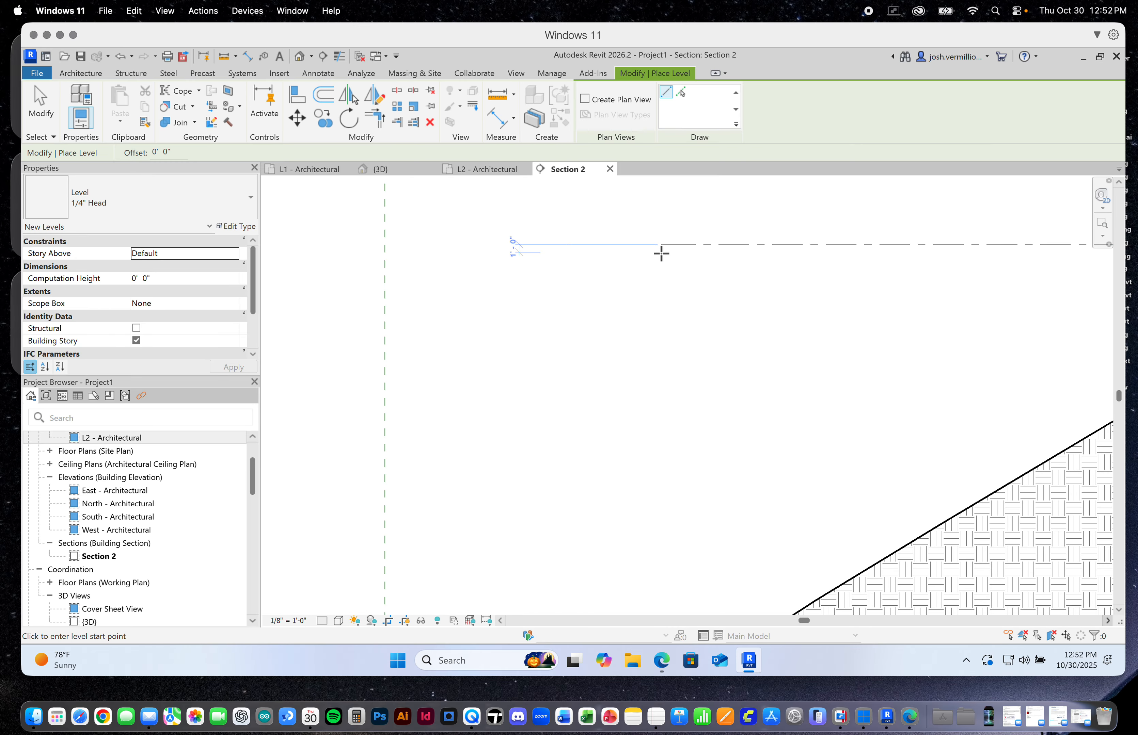
pyautogui.scroll(-1, 665, 367)
pyautogui.scroll(-3, 664, 369)
pyautogui.scroll(2, 666, 372)
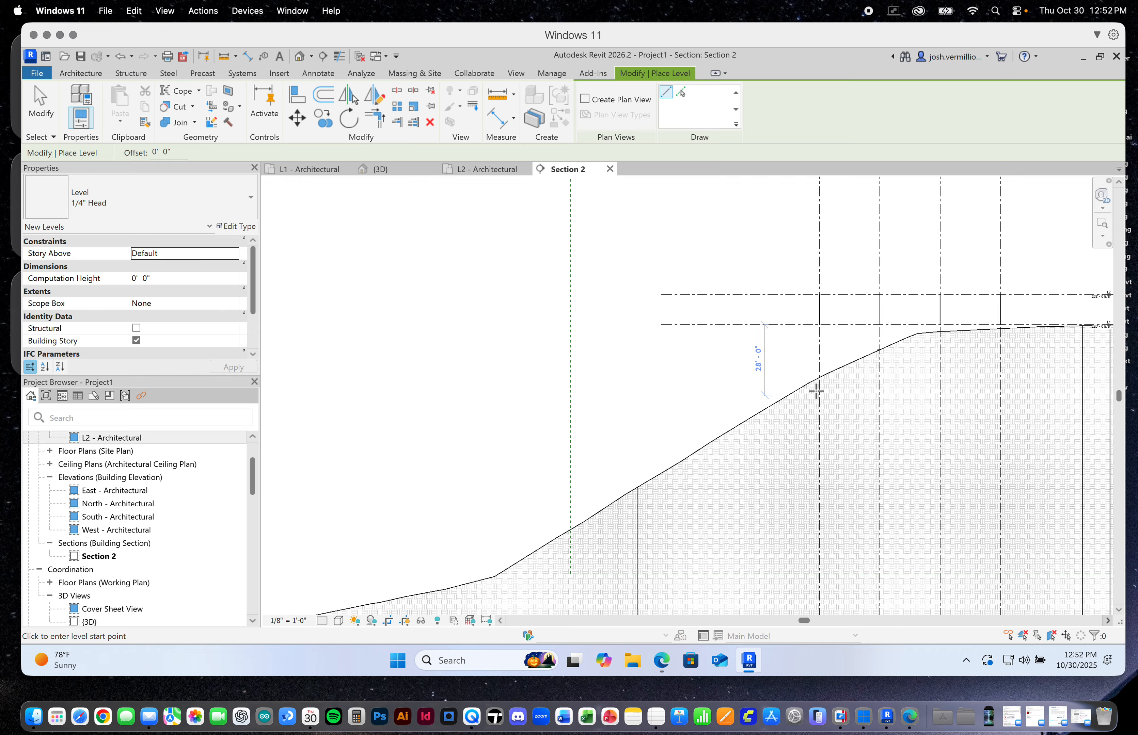
pyautogui.click(693, 398)
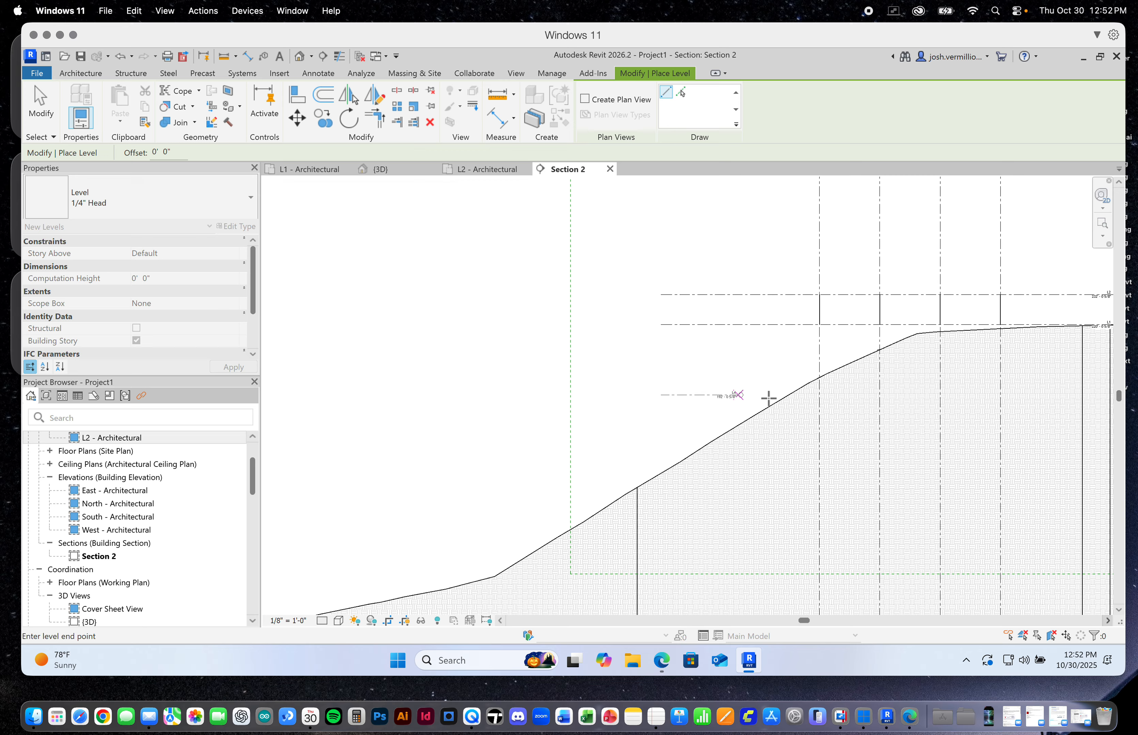
pyautogui.scroll(-3, 889, 393)
pyautogui.scroll(5, 979, 394)
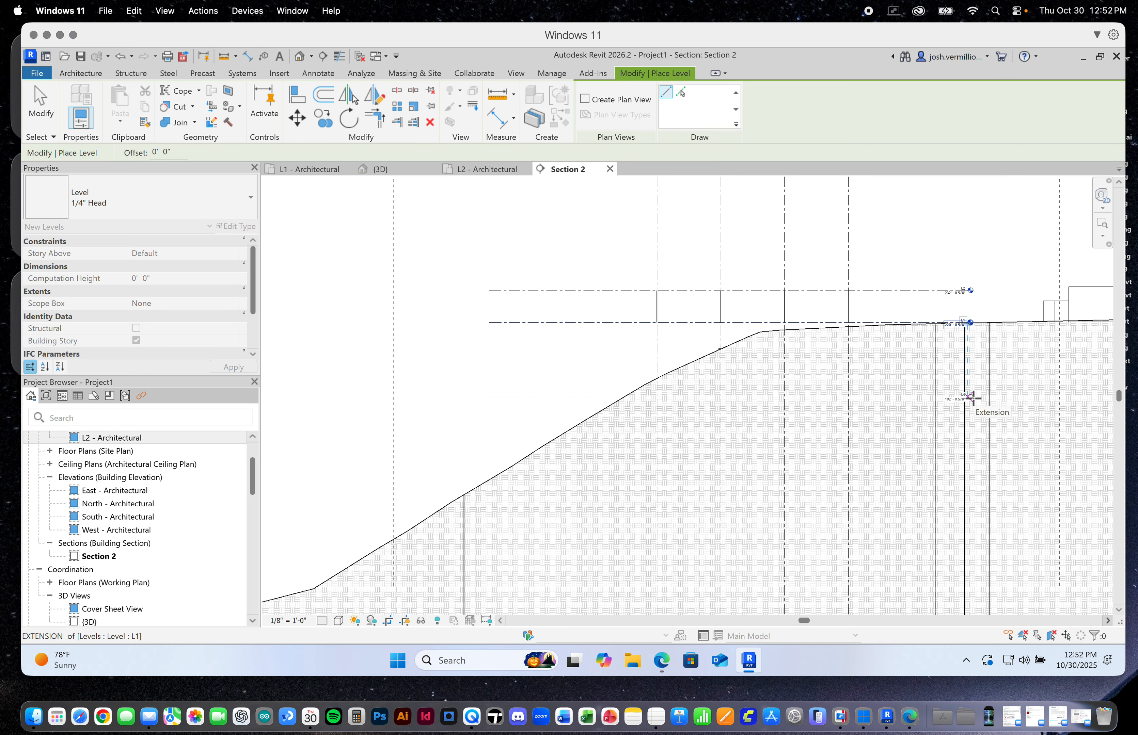
pyautogui.click(970, 397)
# Finish placing levels and rename the new level below L1 as "Bottom of Structure"
pyautogui.scroll(2, 971, 396)
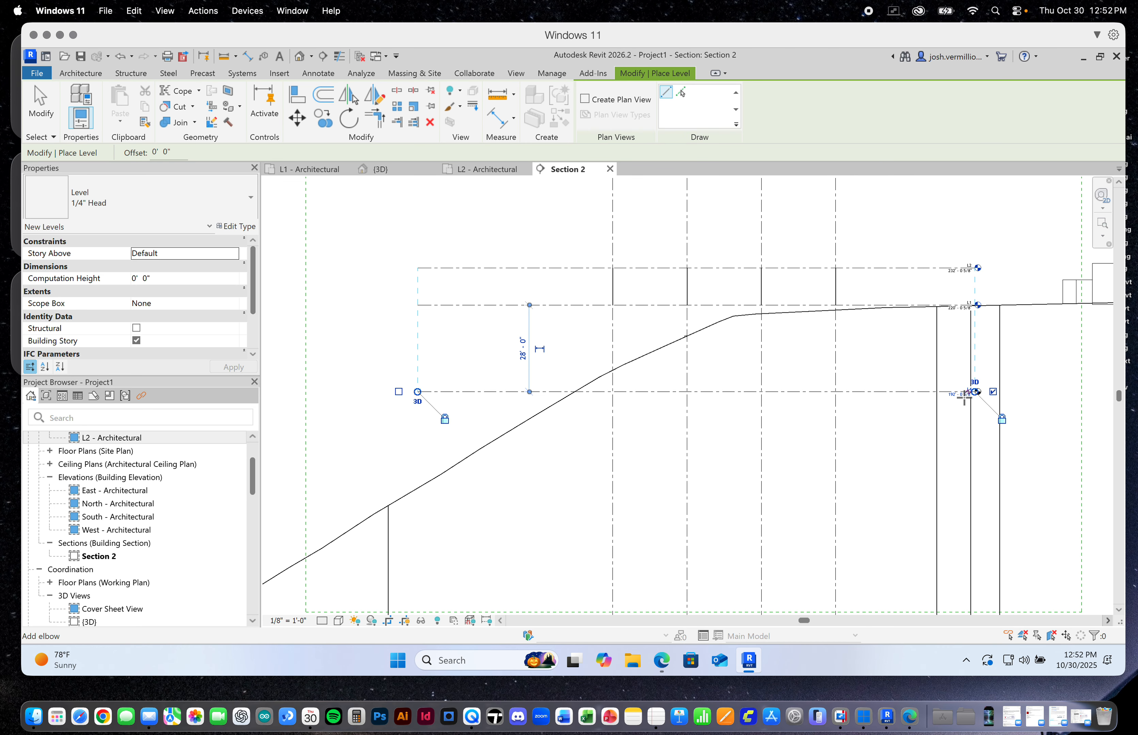
pyautogui.scroll(3, 965, 398)
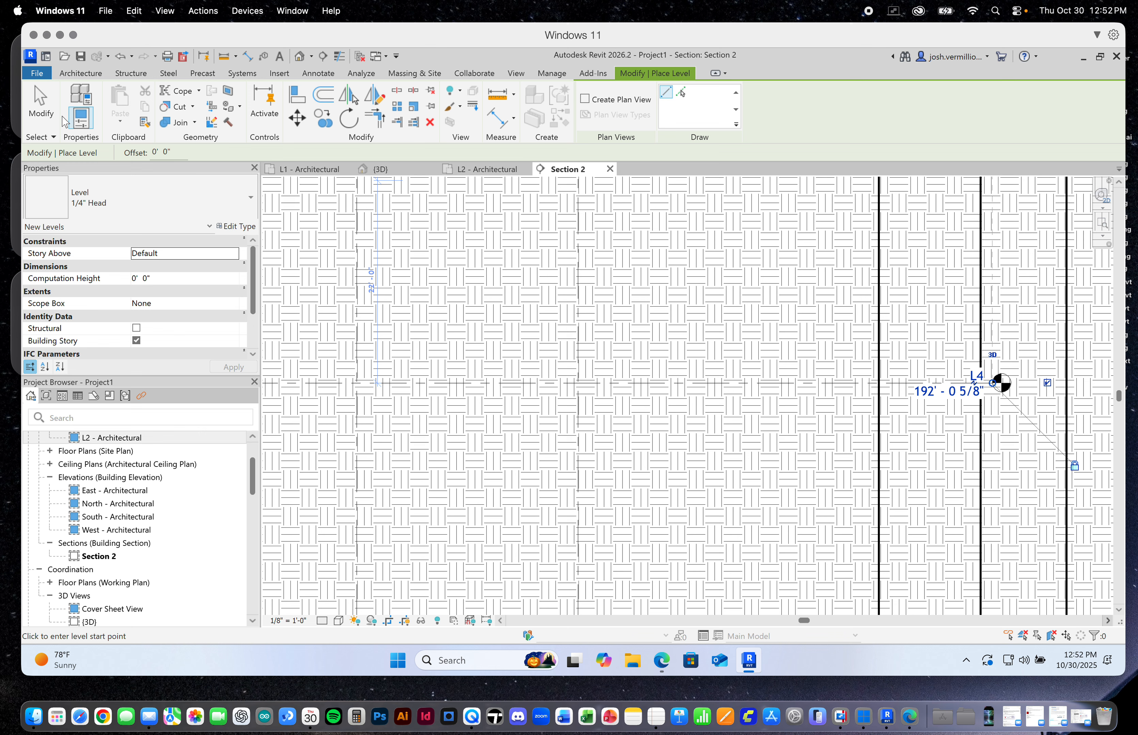
pyautogui.click(40, 105)
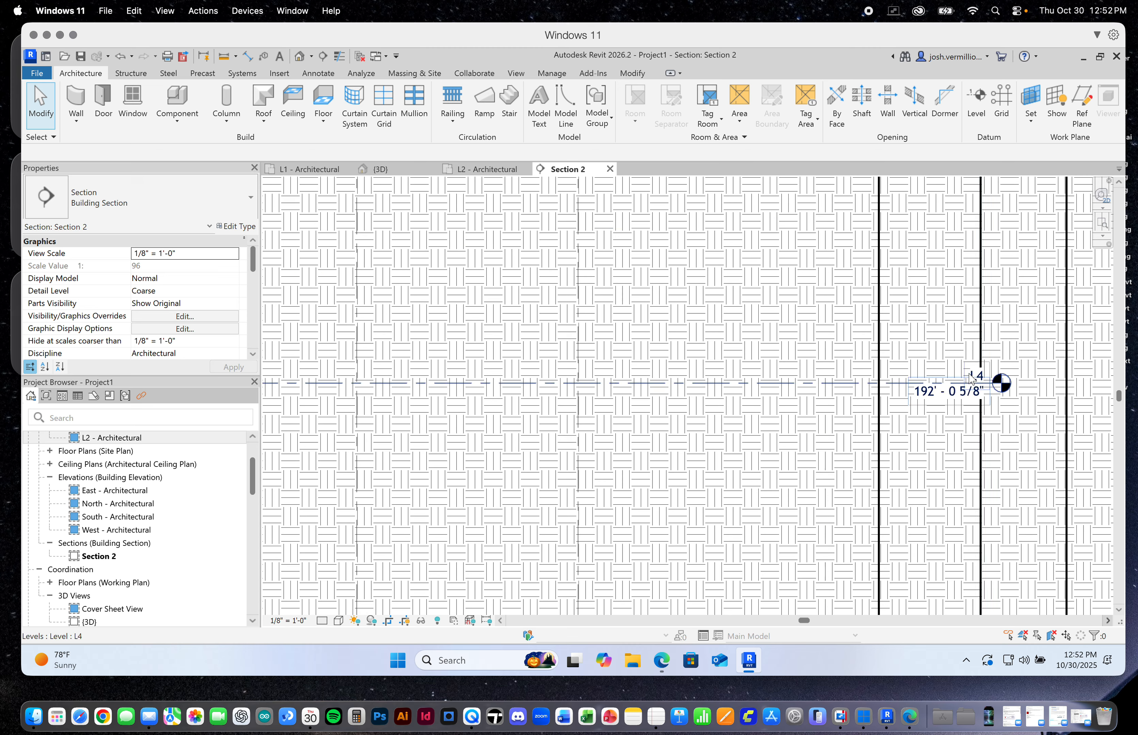
pyautogui.click(974, 377)
pyautogui.click(972, 376)
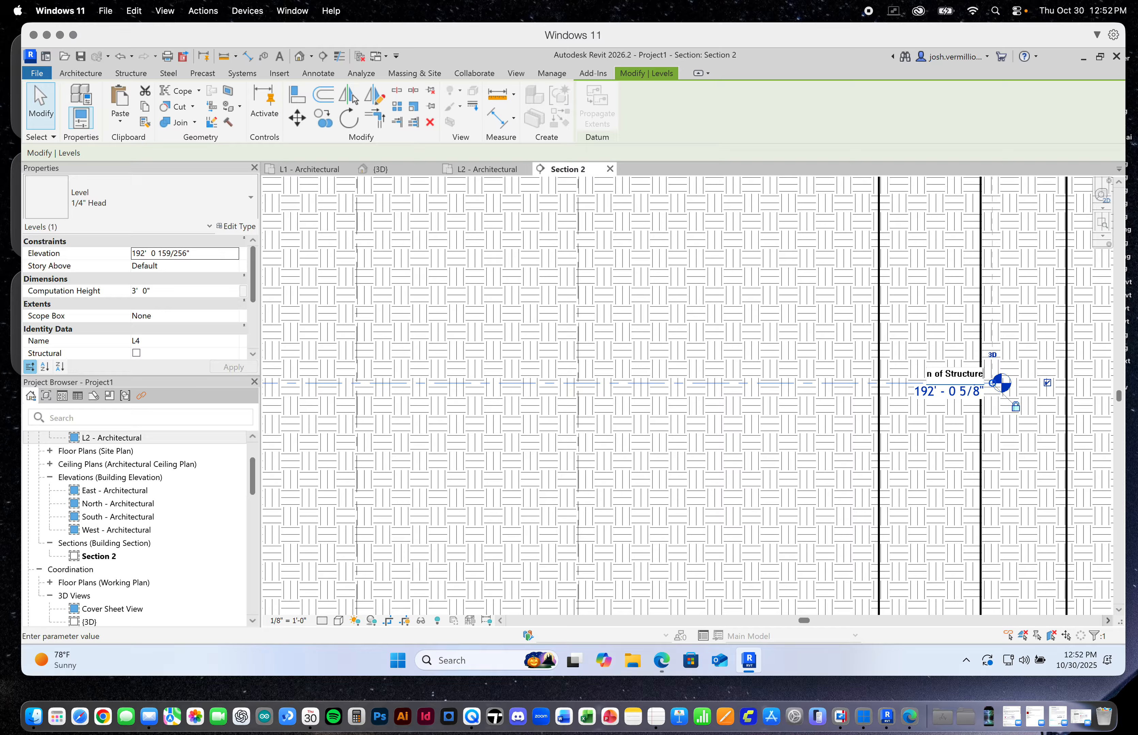
pyautogui.press('Return')
# Select the four structural columns standing between L1 and L2 and set their base level to Bottom of Structure
pyautogui.scroll(-6, 860, 334)
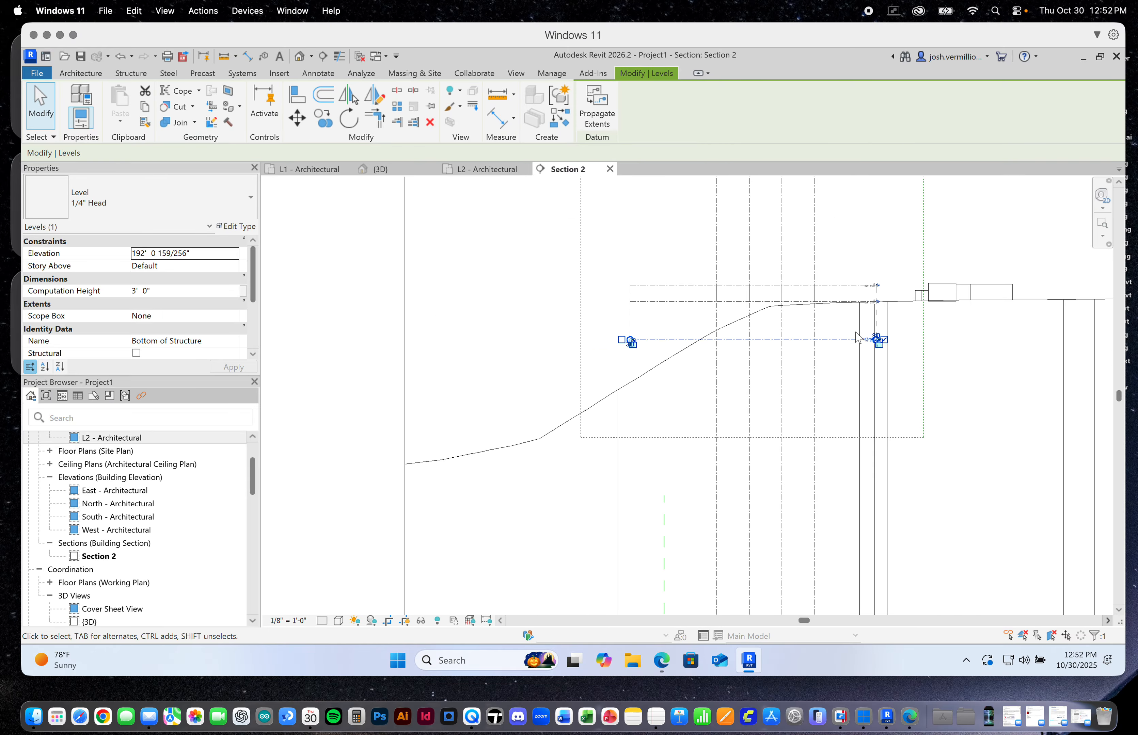
pyautogui.scroll(3, 819, 338)
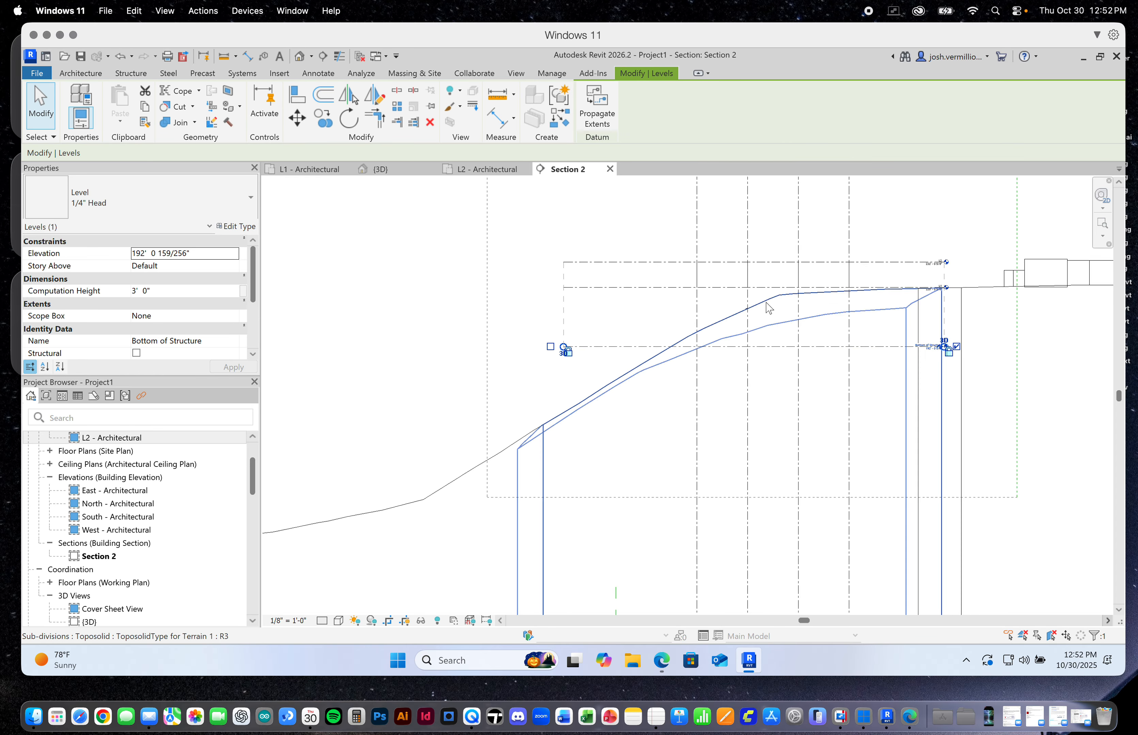
pyautogui.moveTo(572, 199); pyautogui.dragTo(976, 290)
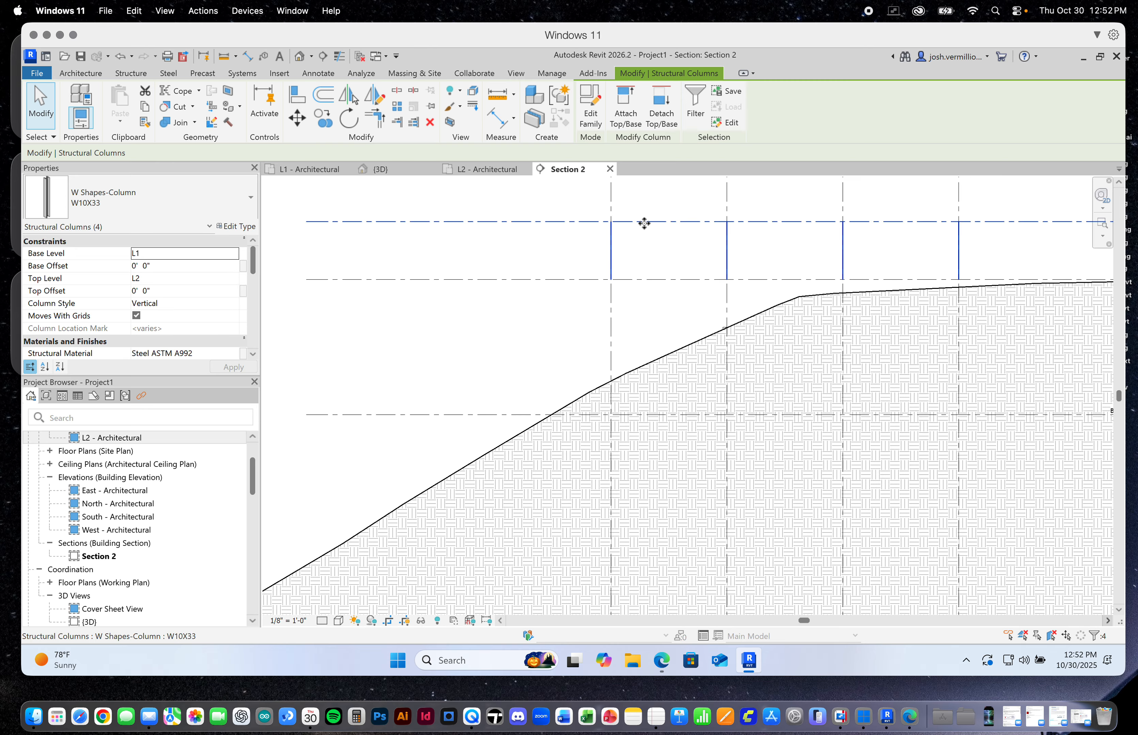
pyautogui.click(697, 107)
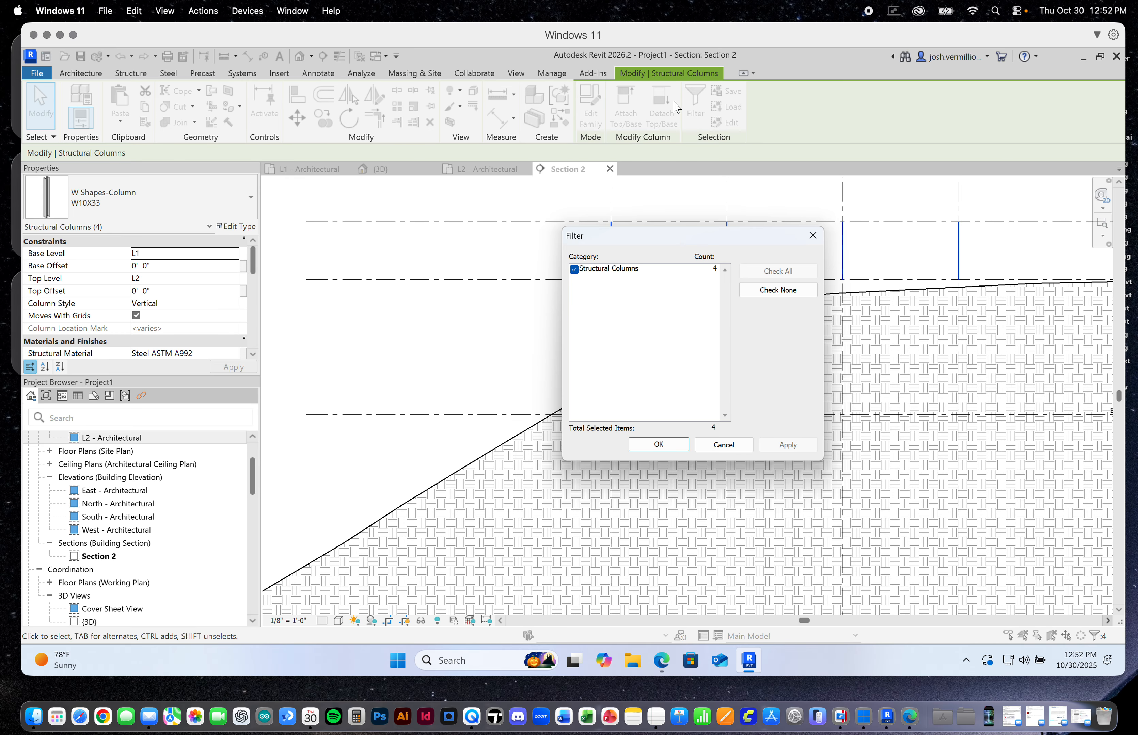
pyautogui.click(735, 448)
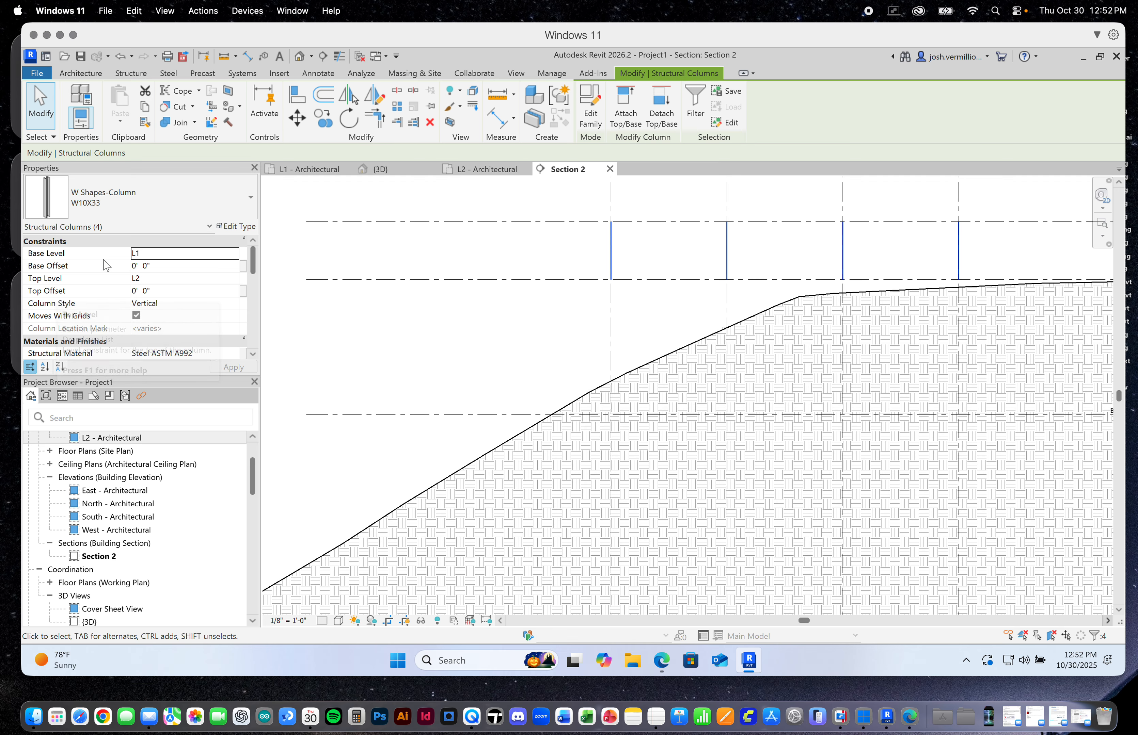
pyautogui.click(238, 259)
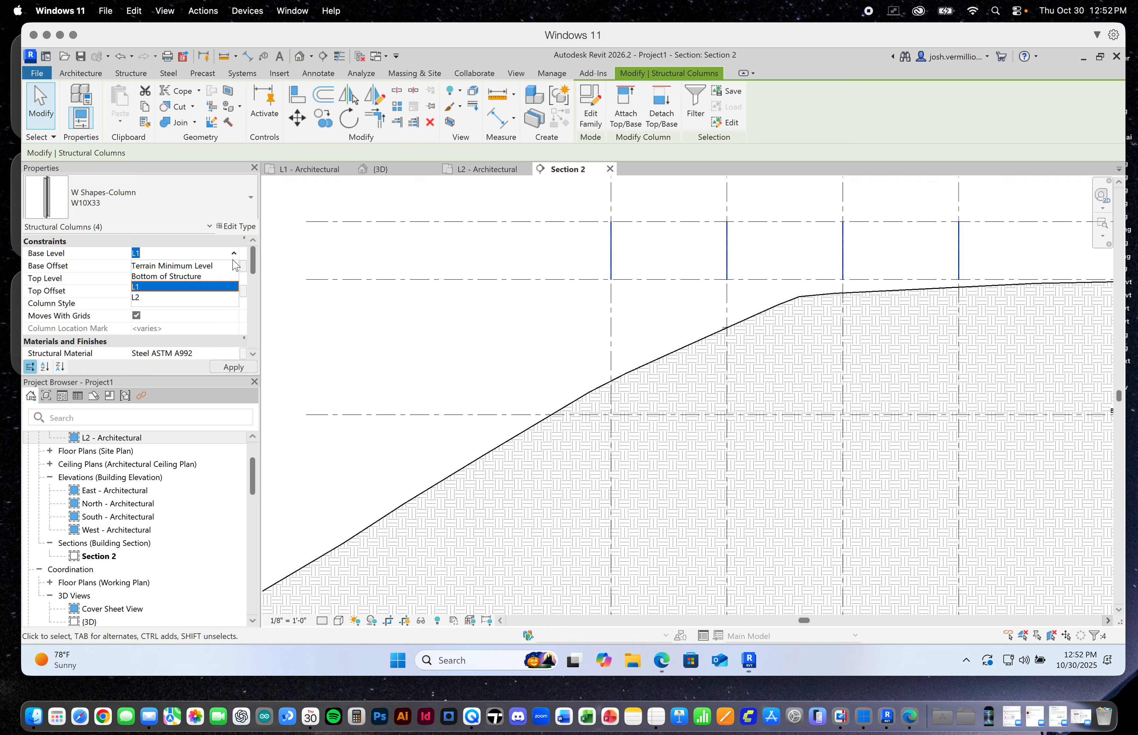
pyautogui.click(192, 278)
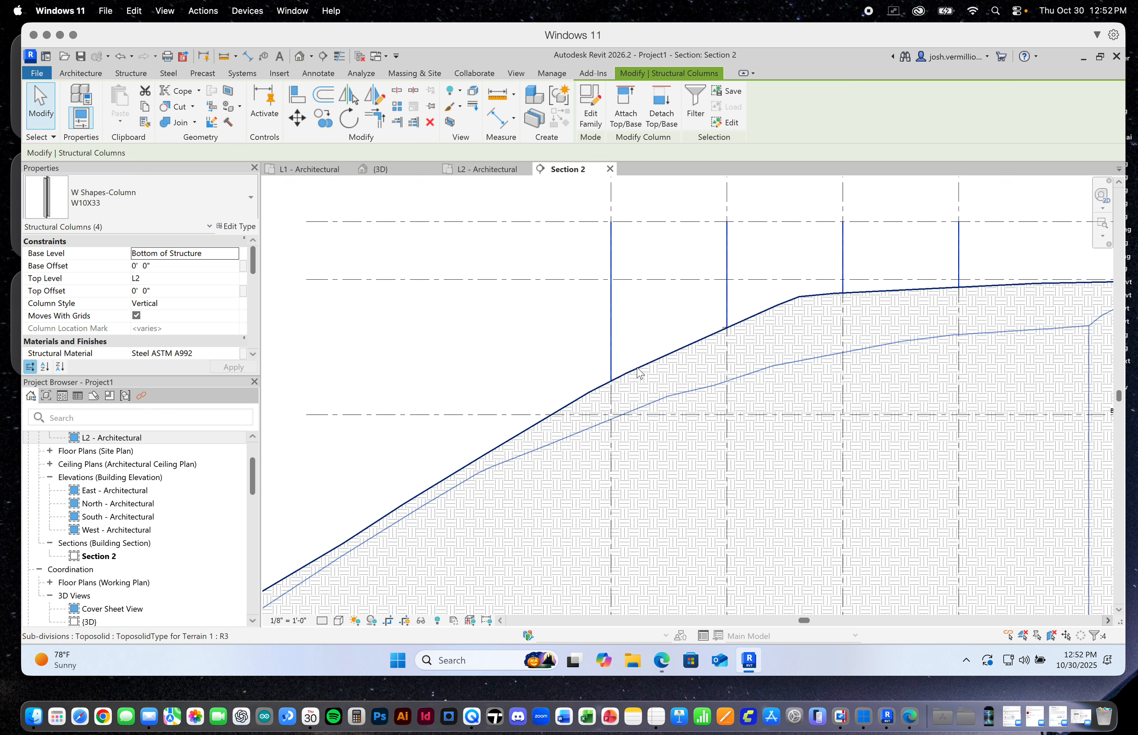
# Clear the selection and inspect where the columns meet the terrain and the elevations at the L1, L2 and Bottom of Structure heads
pyautogui.scroll(-2, 641, 374)
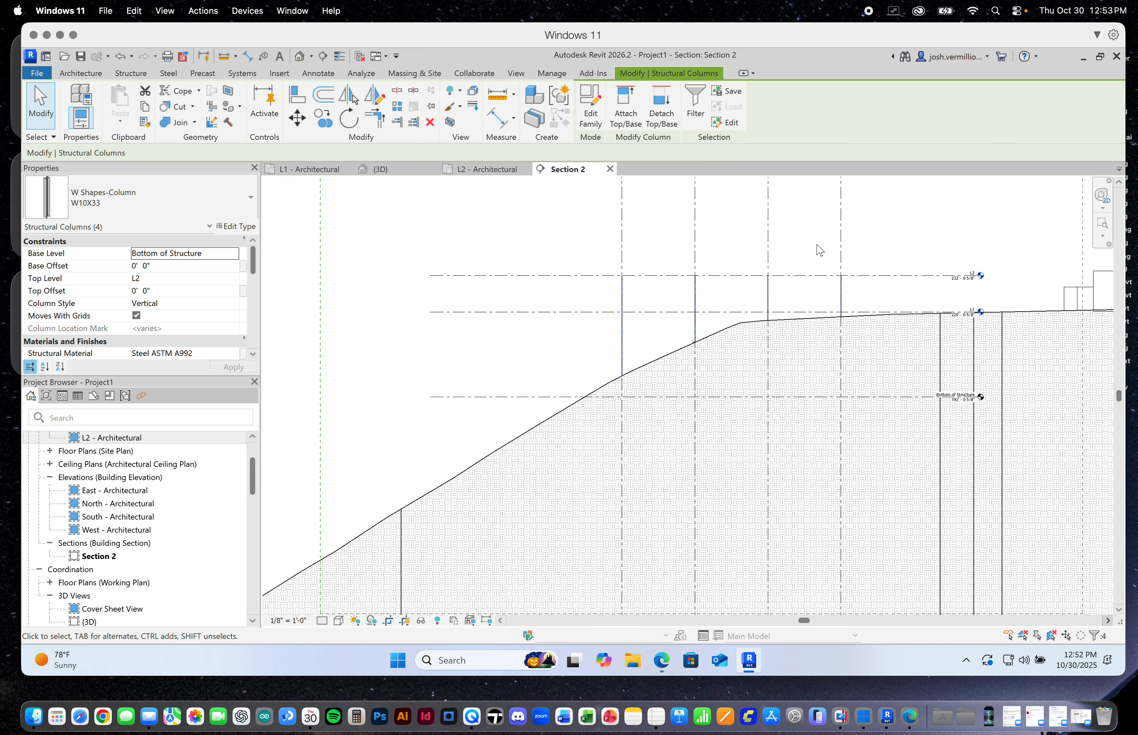
pyautogui.scroll(-2, 677, 357)
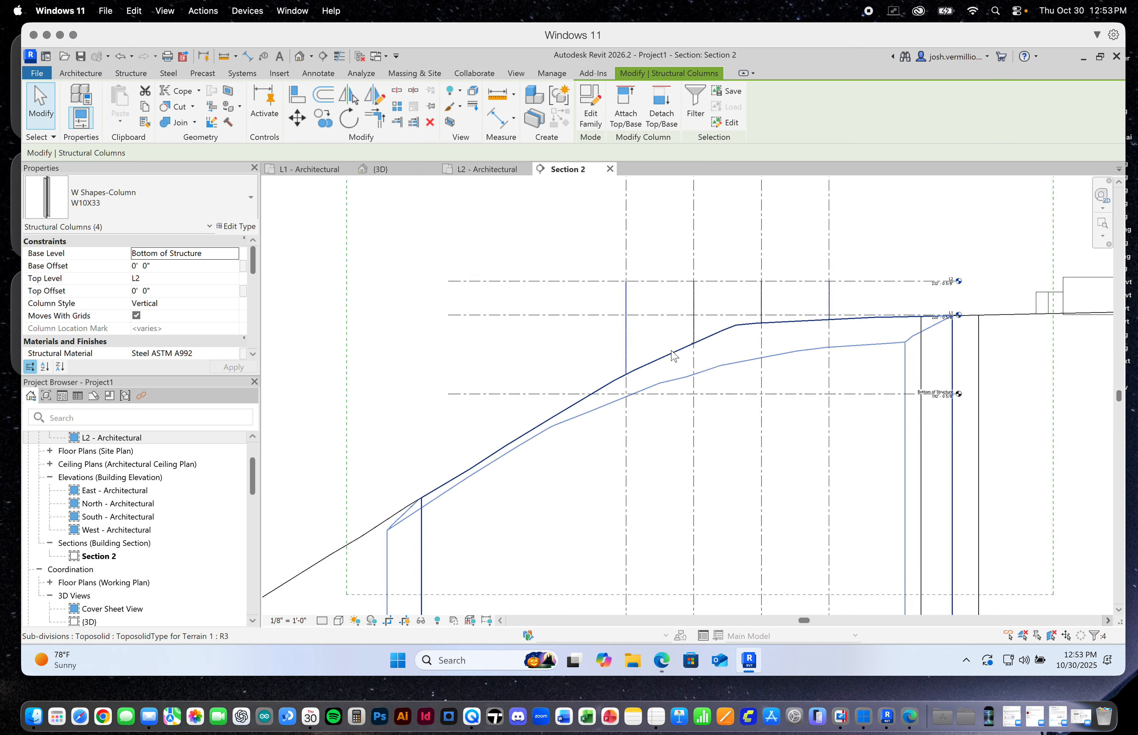
pyautogui.click(614, 273)
pyautogui.scroll(4, 856, 308)
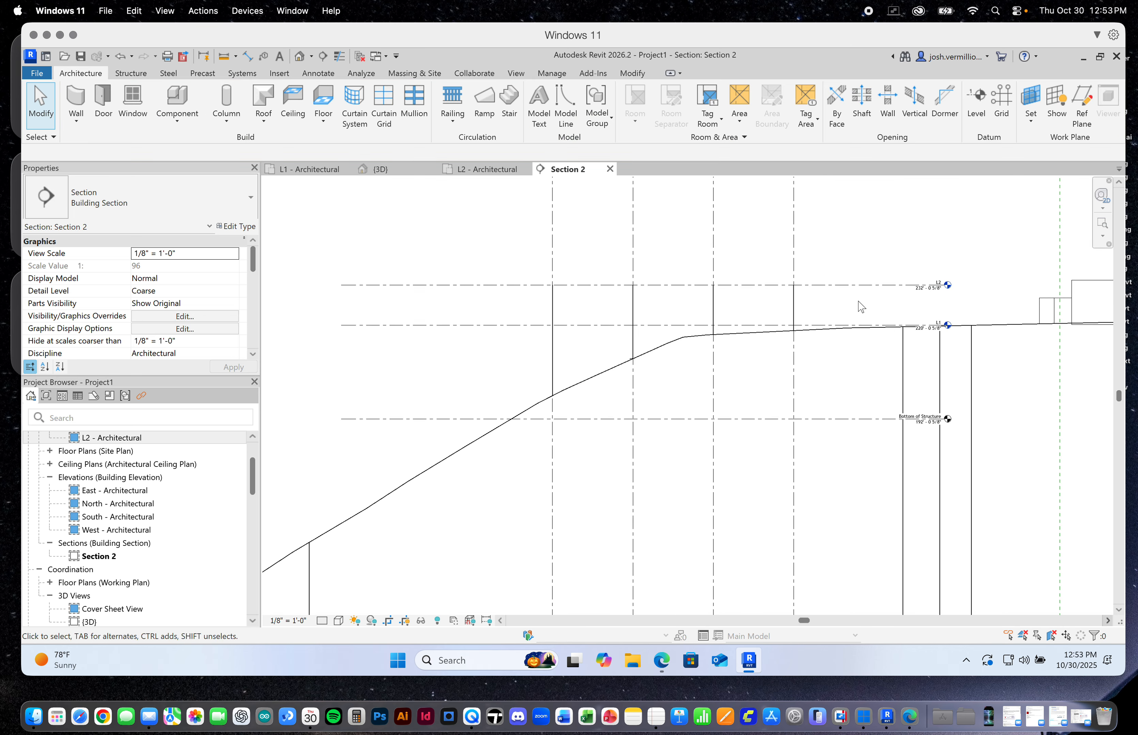
pyautogui.scroll(3, 856, 308)
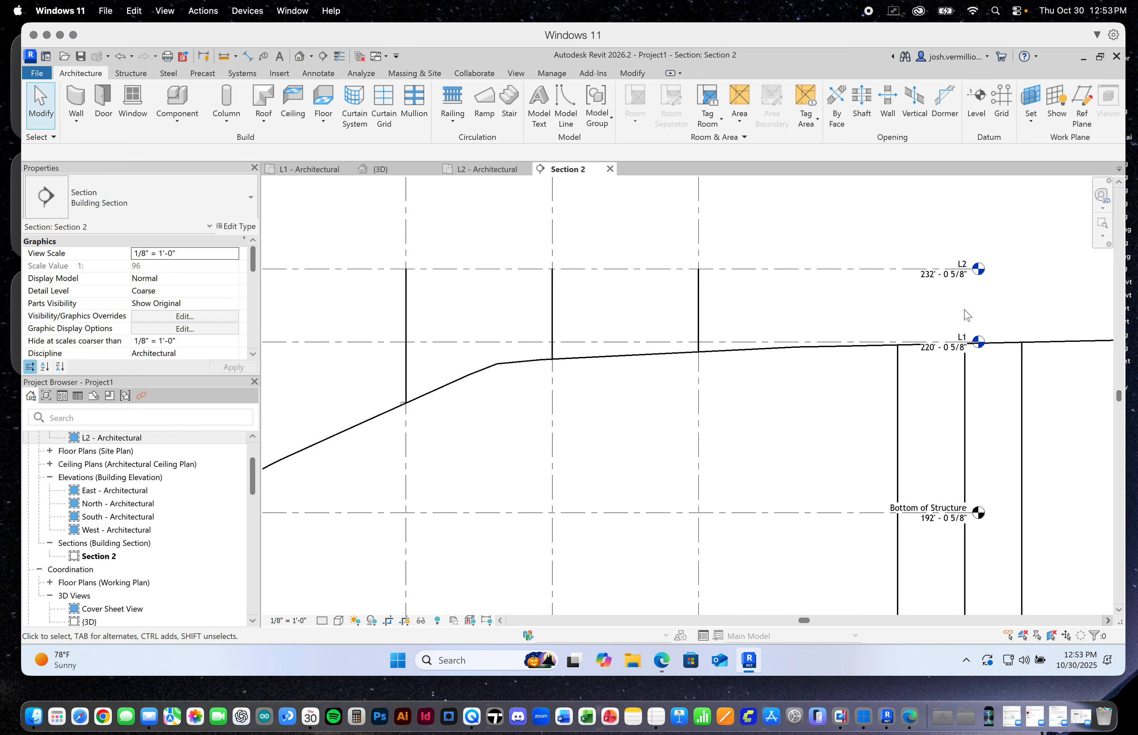
pyautogui.scroll(-1, 953, 319)
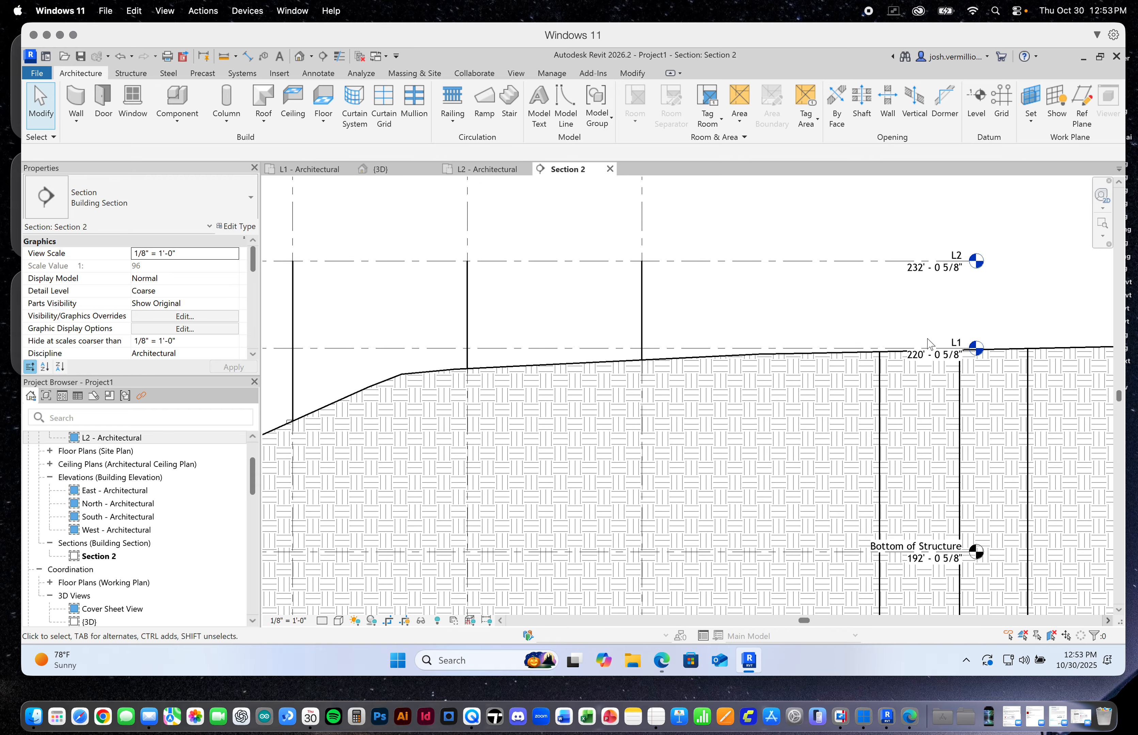
pyautogui.scroll(-1, 932, 342)
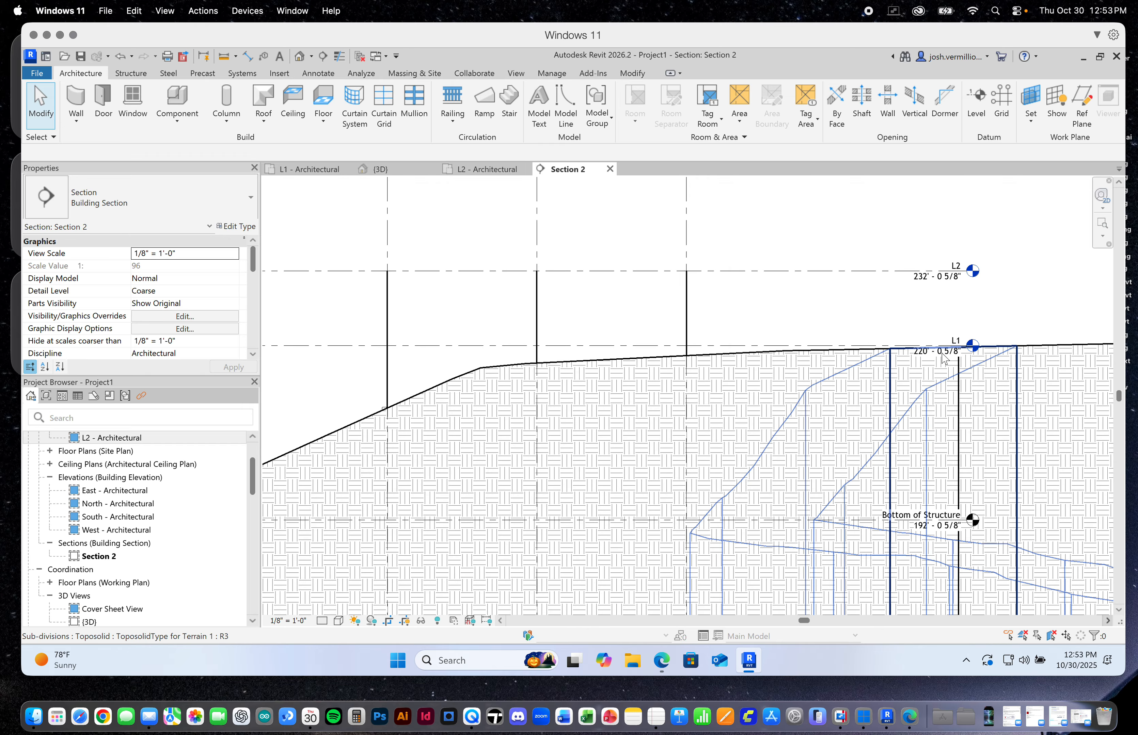
pyautogui.scroll(-1, 898, 317)
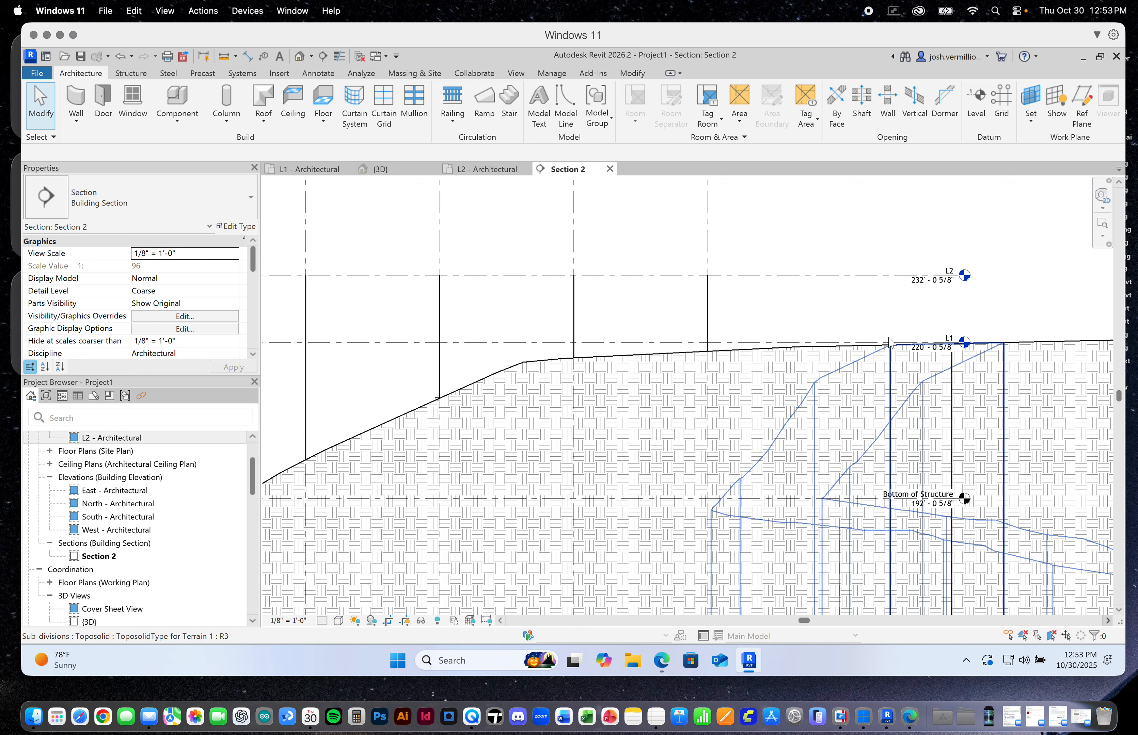
# Read the elevation of the Terrain Minimum Level at the base of the terrain in Section 2
pyautogui.scroll(-6, 888, 341)
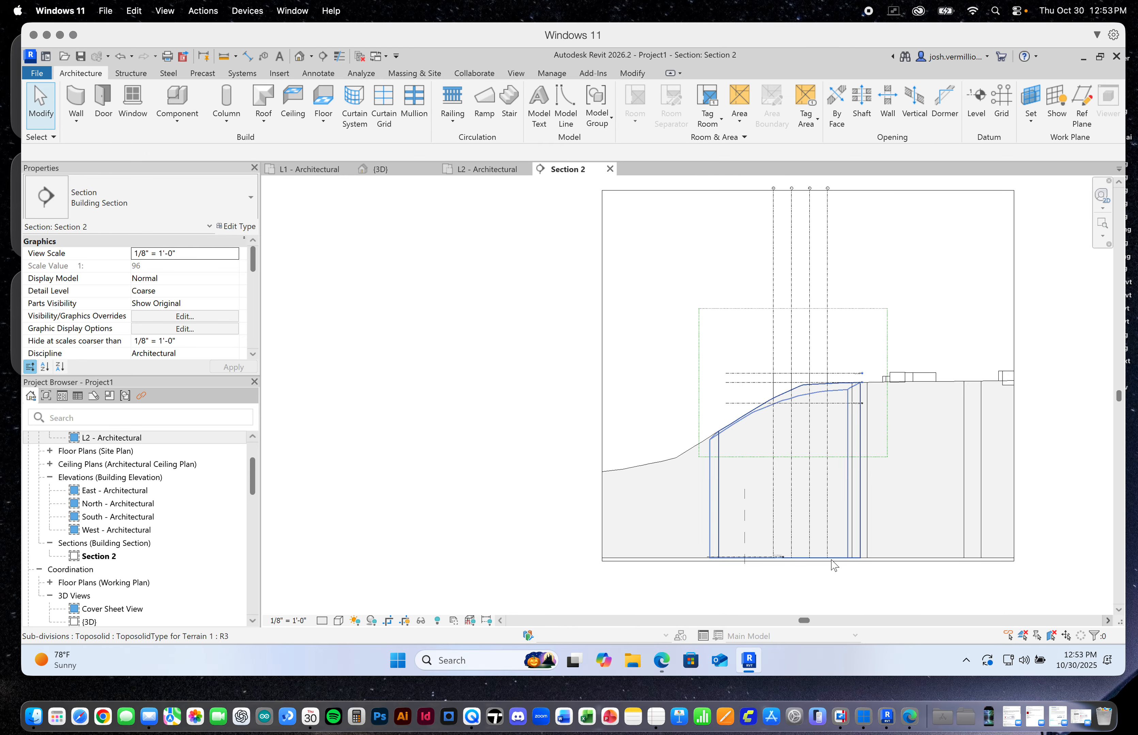
pyautogui.scroll(5, 780, 569)
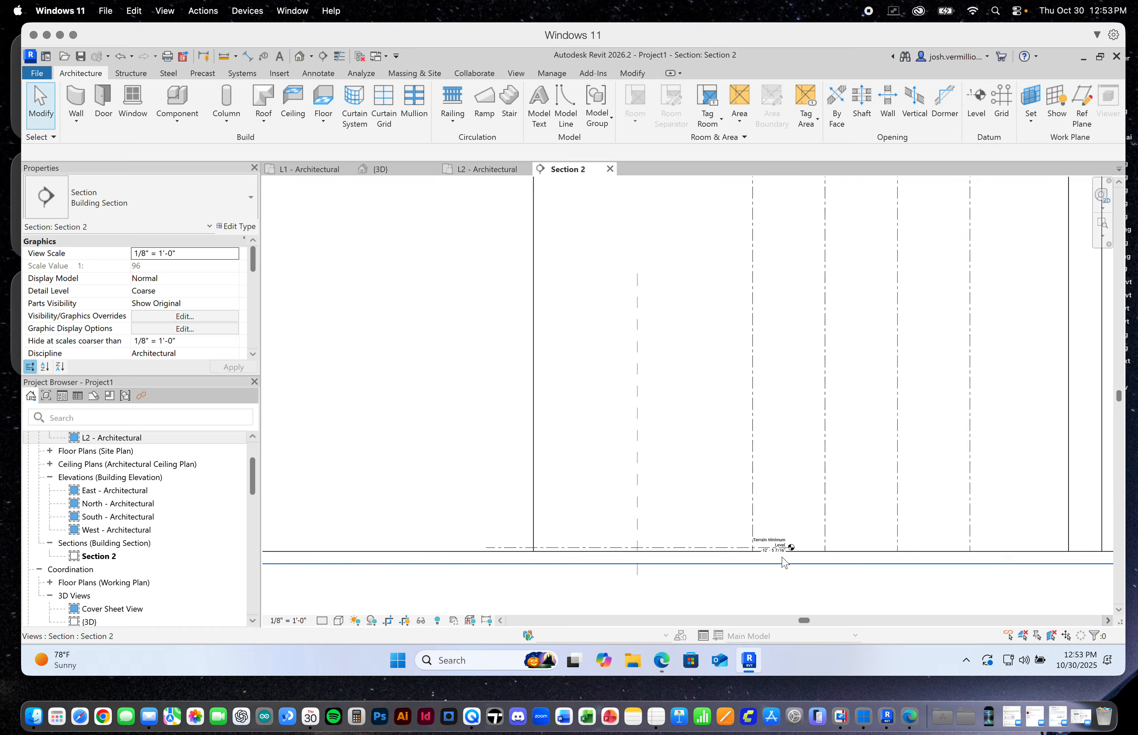
pyautogui.scroll(5, 783, 560)
pyautogui.scroll(-10, 783, 560)
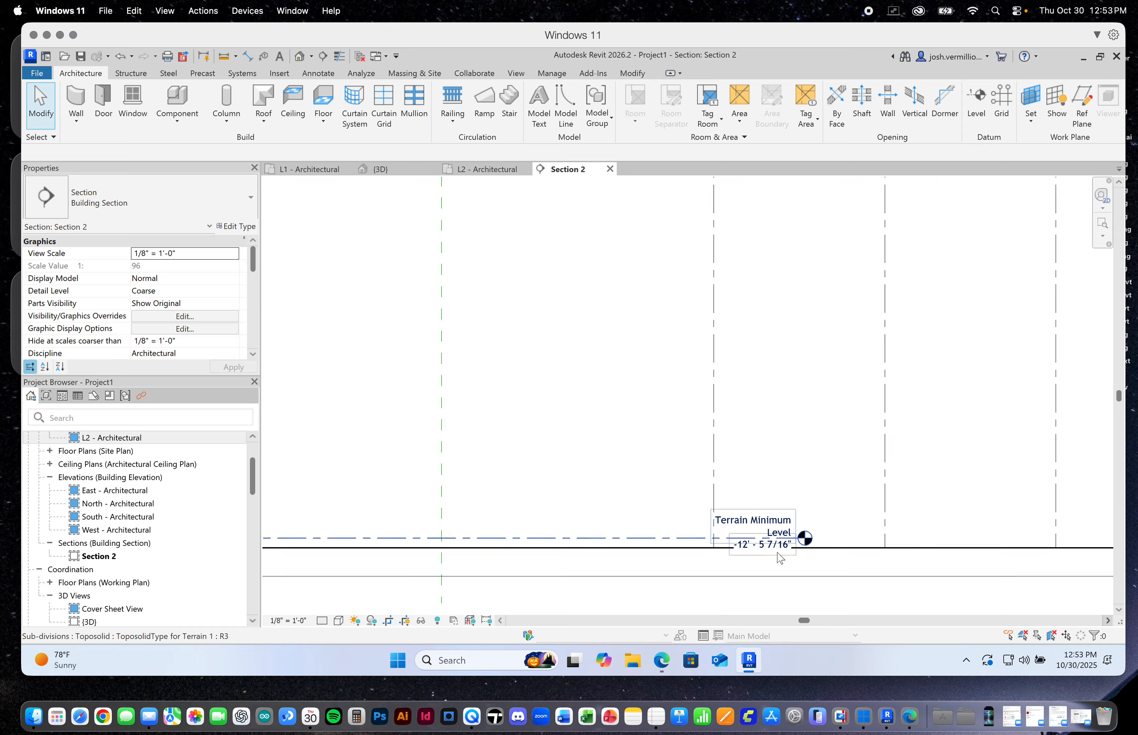
# Select level L2 and check its elevation and the floor-to-floor height between L1 and L2
pyautogui.scroll(10, 856, 419)
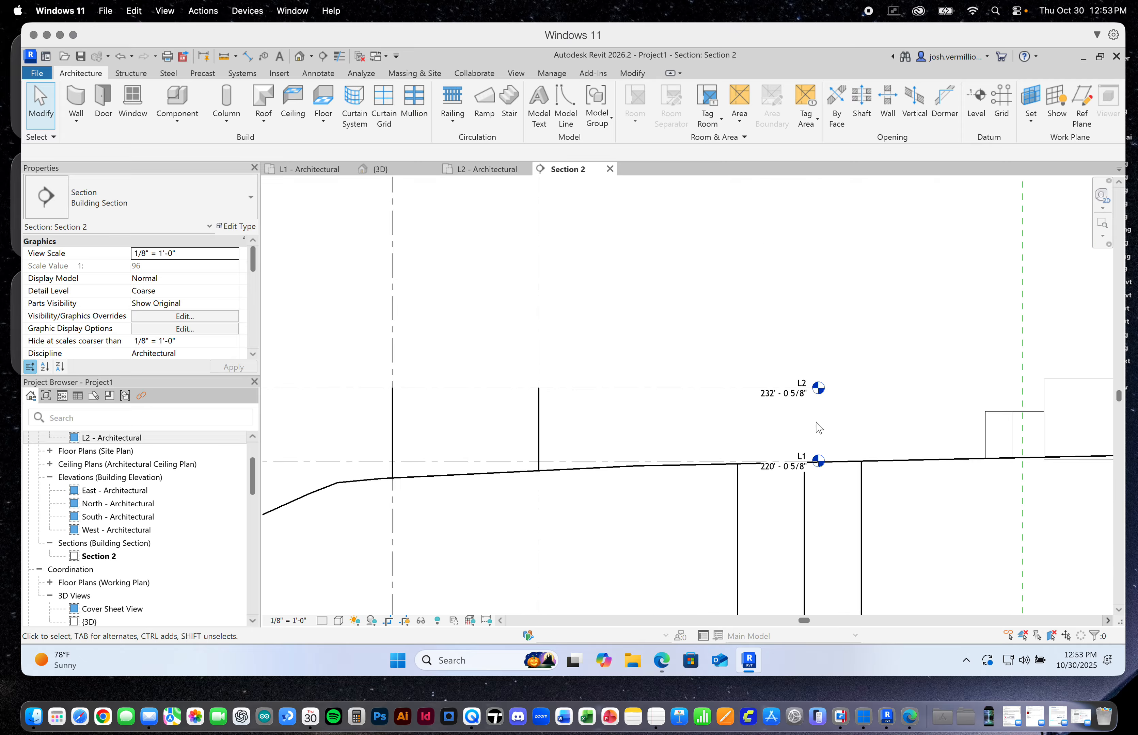
pyautogui.scroll(1, 802, 434)
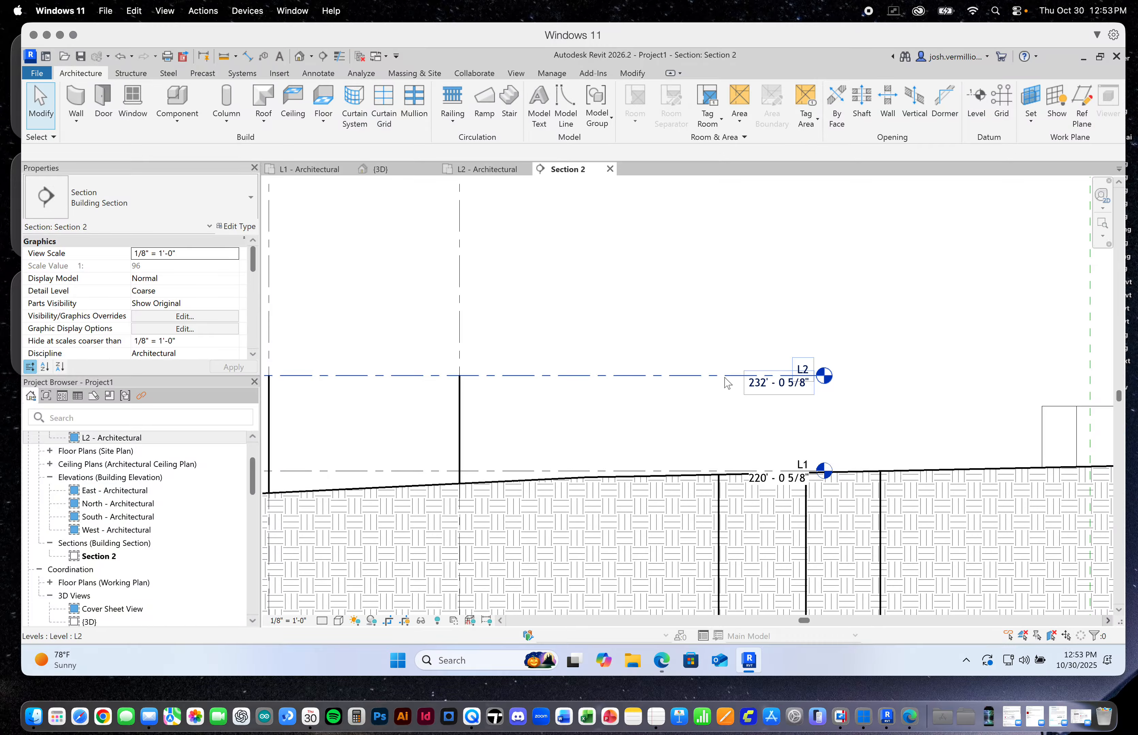
pyautogui.click(767, 379)
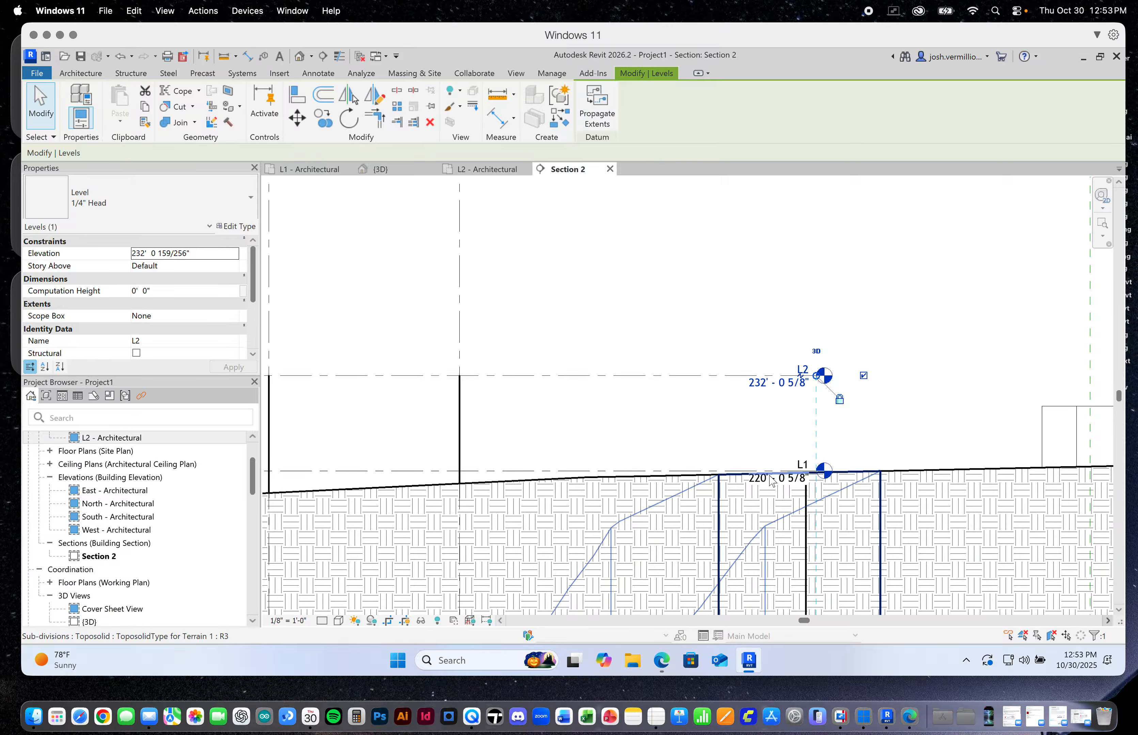
pyautogui.scroll(-1, 796, 452)
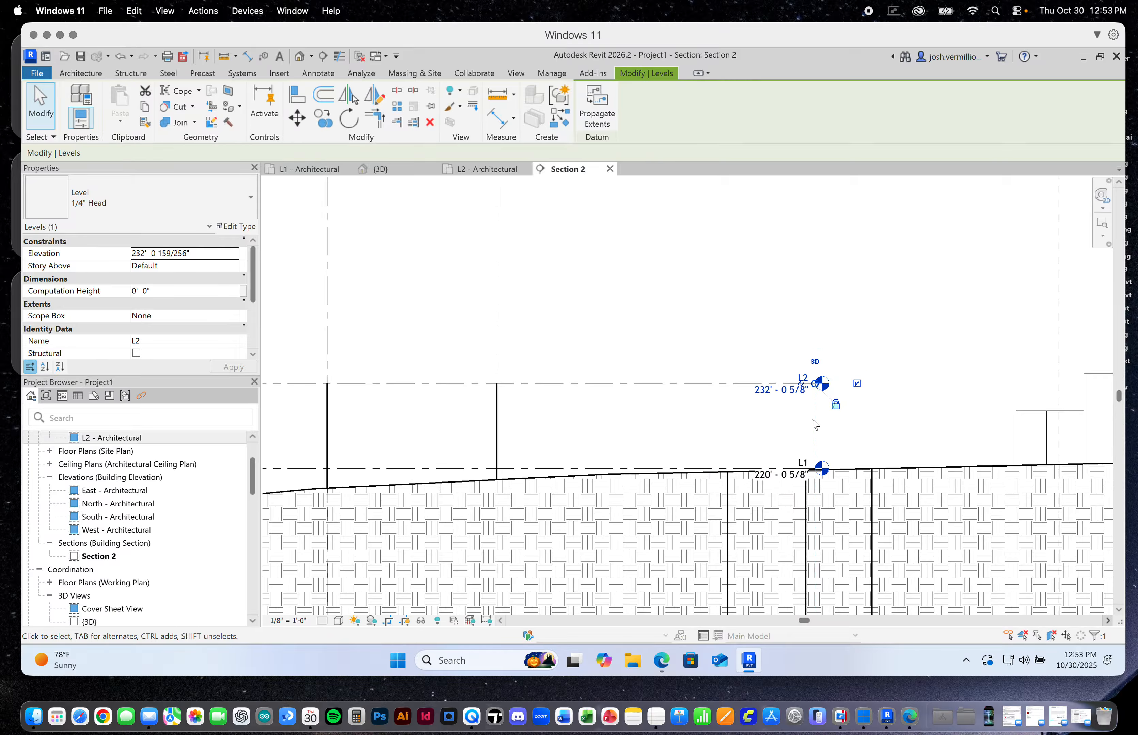
pyautogui.scroll(-4, 815, 424)
pyautogui.scroll(4, 427, 437)
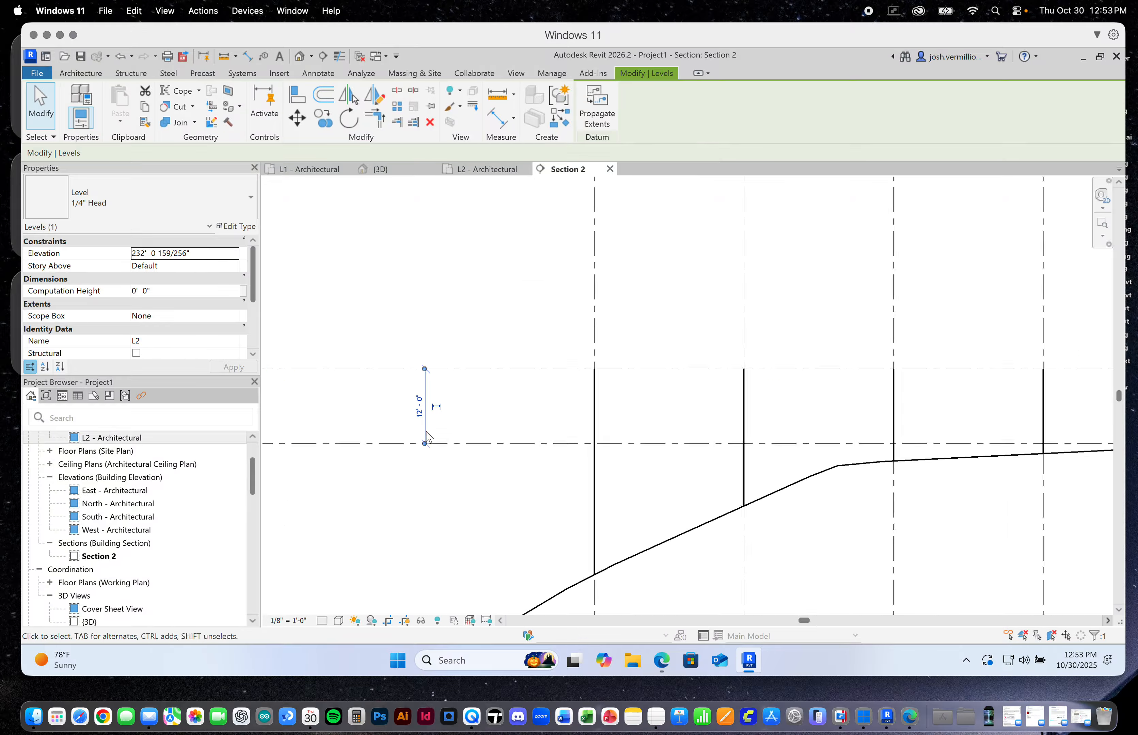
pyautogui.scroll(-3, 923, 389)
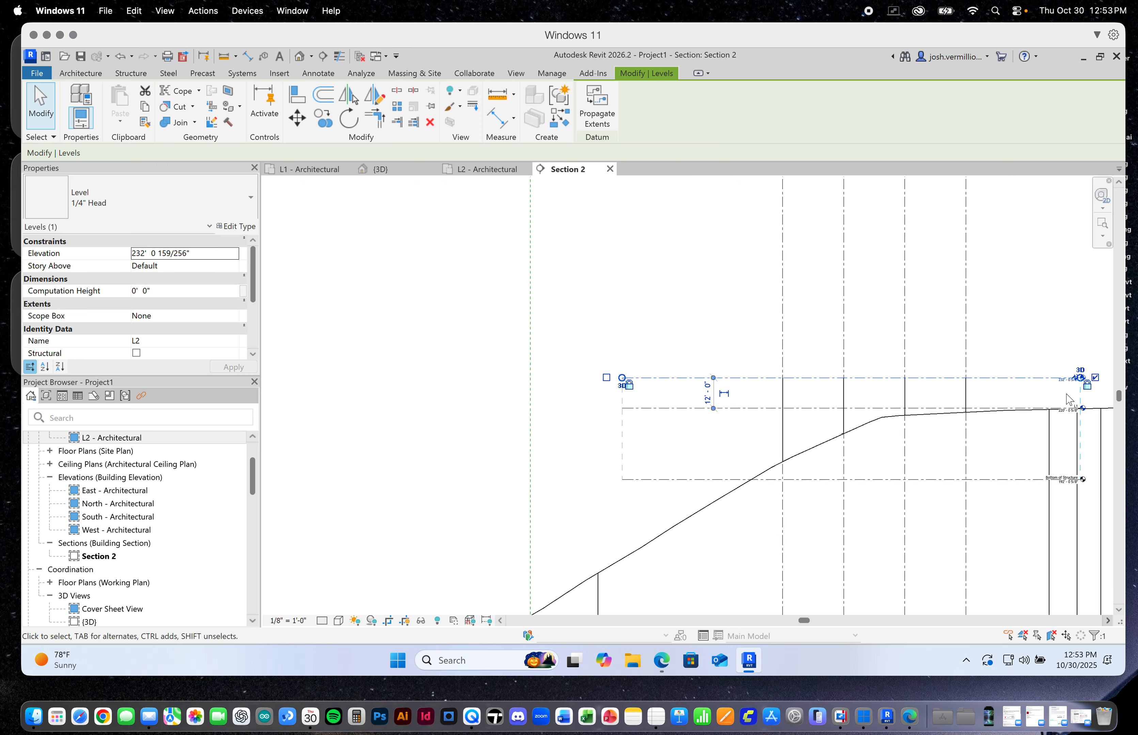
pyautogui.scroll(3, 1069, 400)
pyautogui.scroll(-3, 1013, 376)
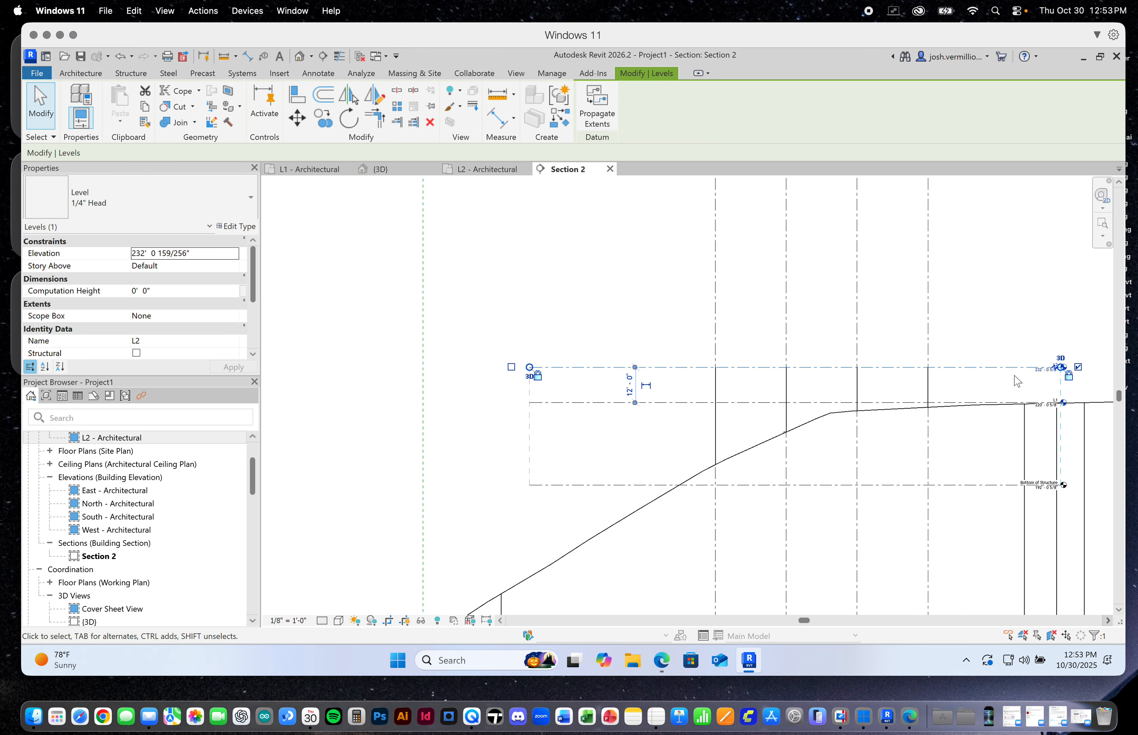
# Set the floor-to-floor height between L1 and L2 to 20 feet and check the new elevation at the L2 head
pyautogui.scroll(6, 635, 405)
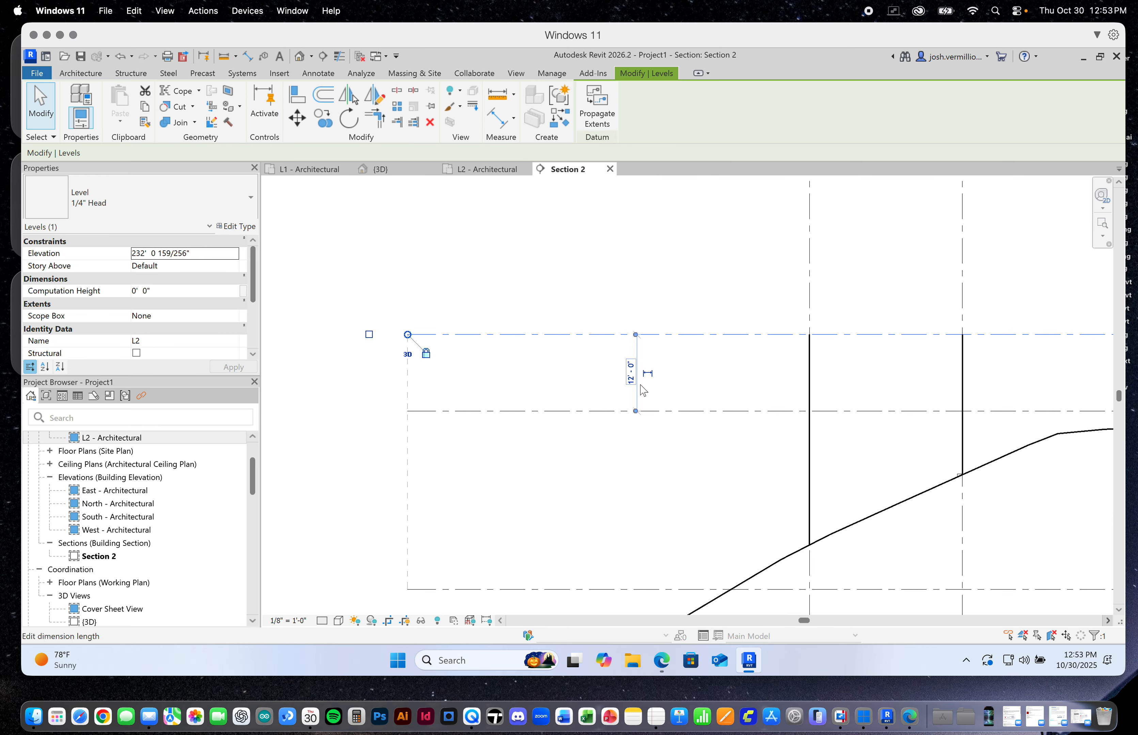
pyautogui.scroll(-1, 653, 372)
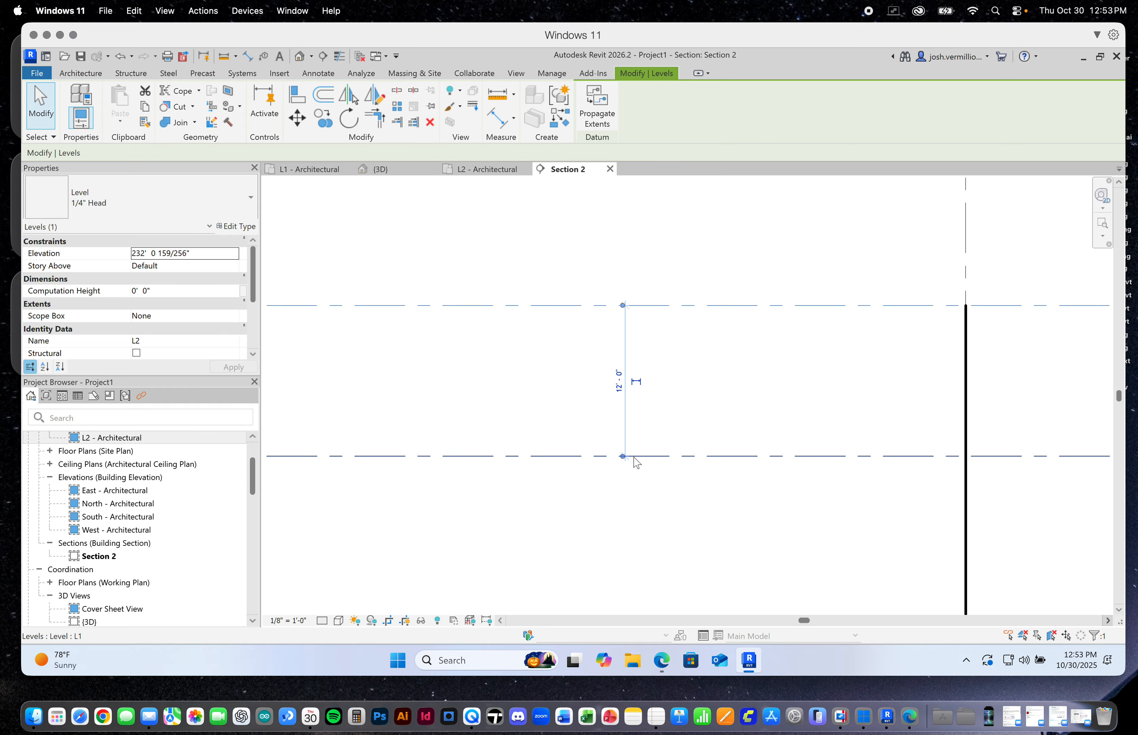
pyautogui.scroll(2, 619, 383)
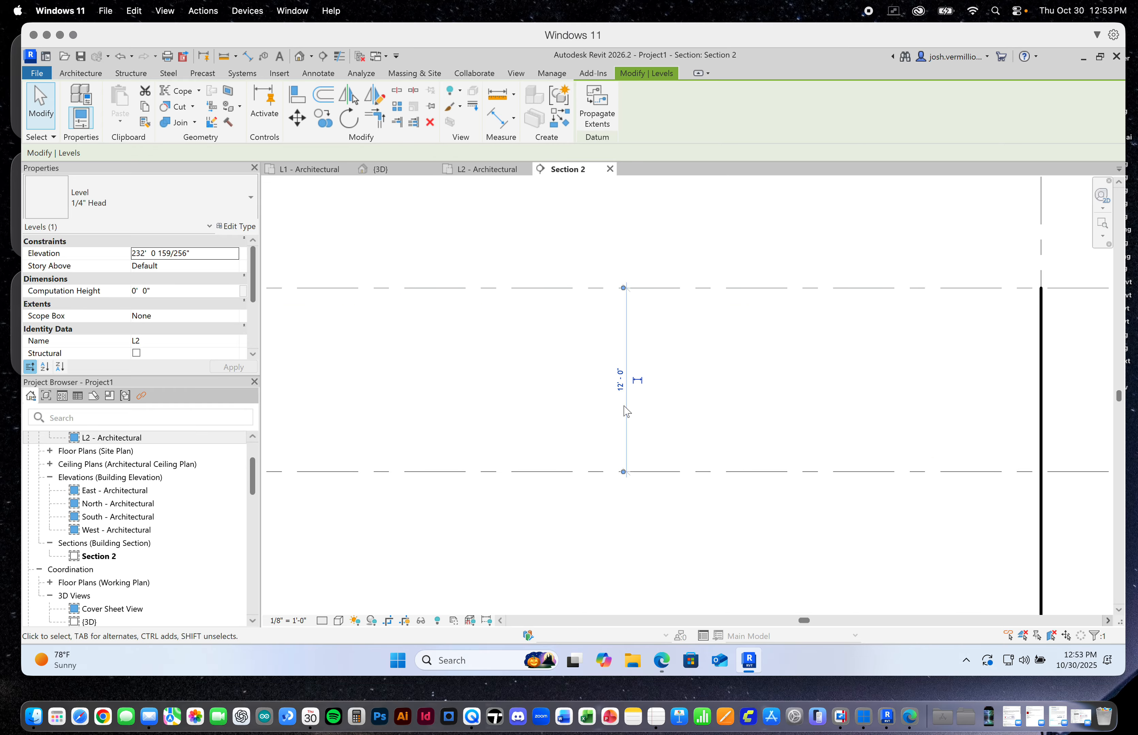
pyautogui.click(620, 382)
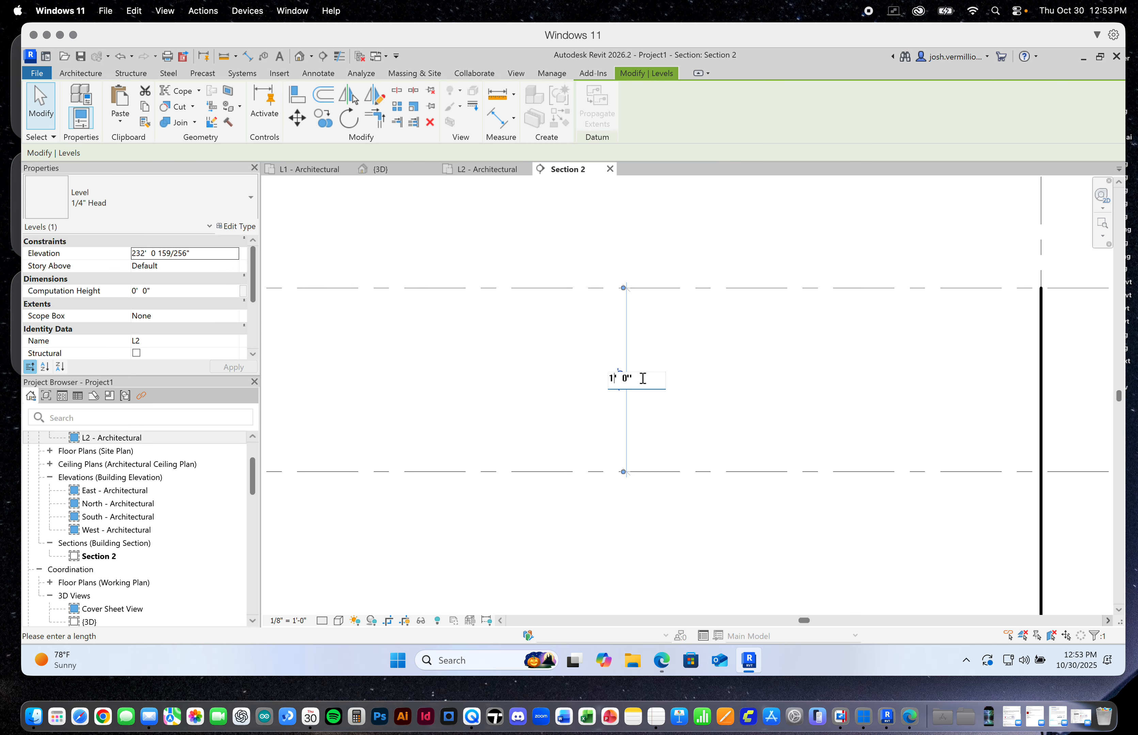
pyautogui.write('20')
pyautogui.press('Return')
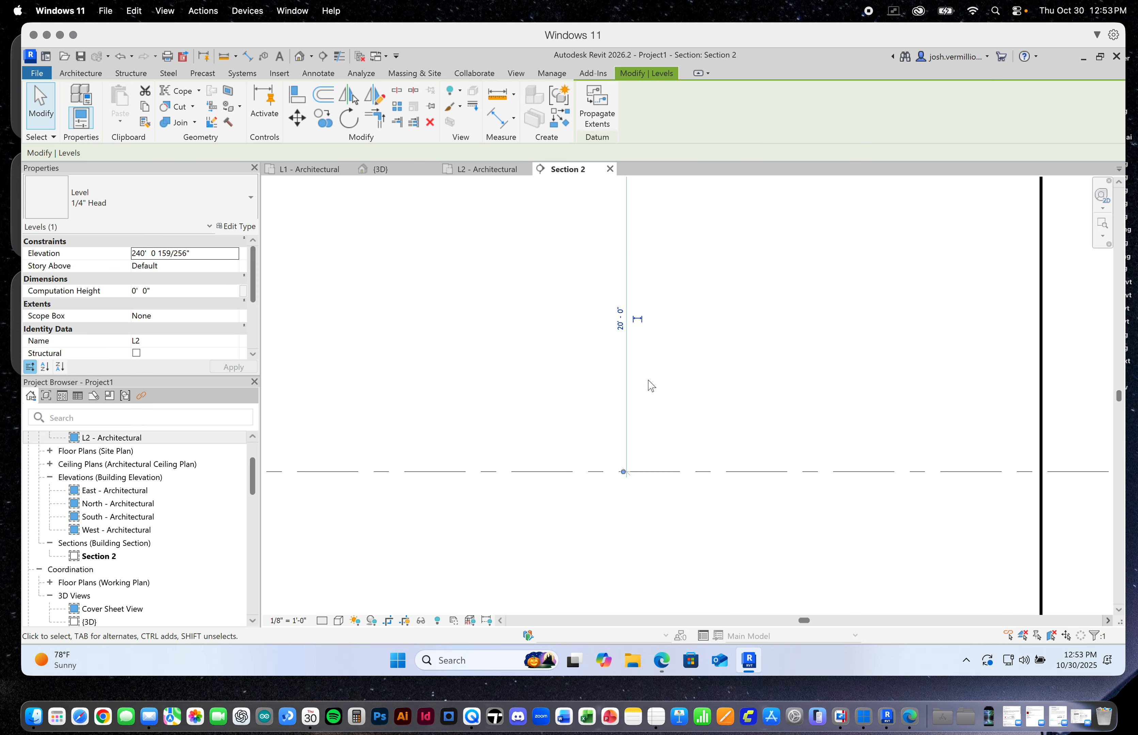
pyautogui.scroll(-3, 669, 404)
pyautogui.scroll(-3, 686, 399)
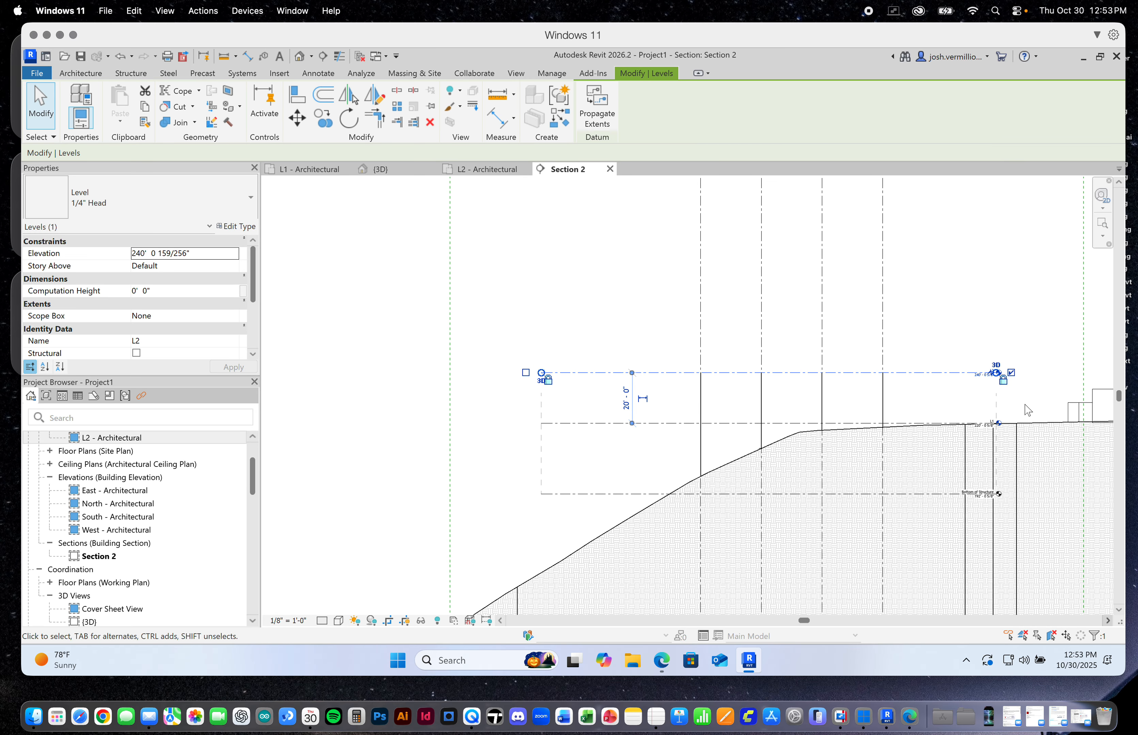
pyautogui.click(972, 315)
pyautogui.scroll(5, 1002, 405)
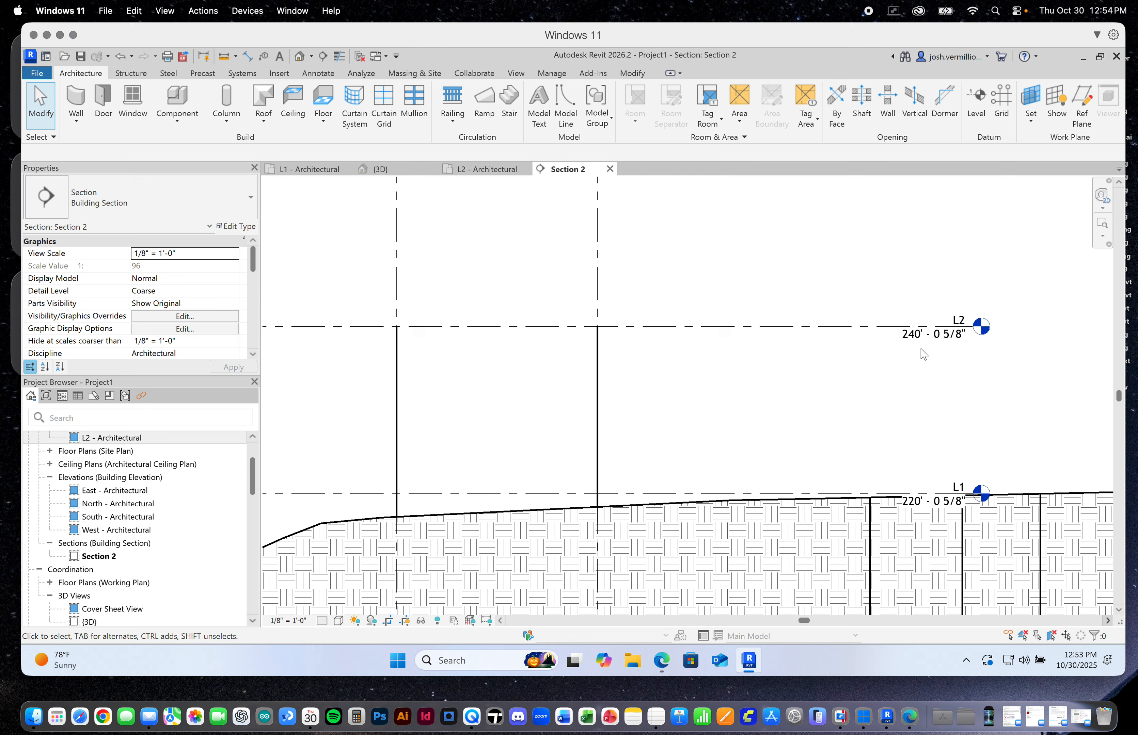
pyautogui.scroll(-5, 1000, 349)
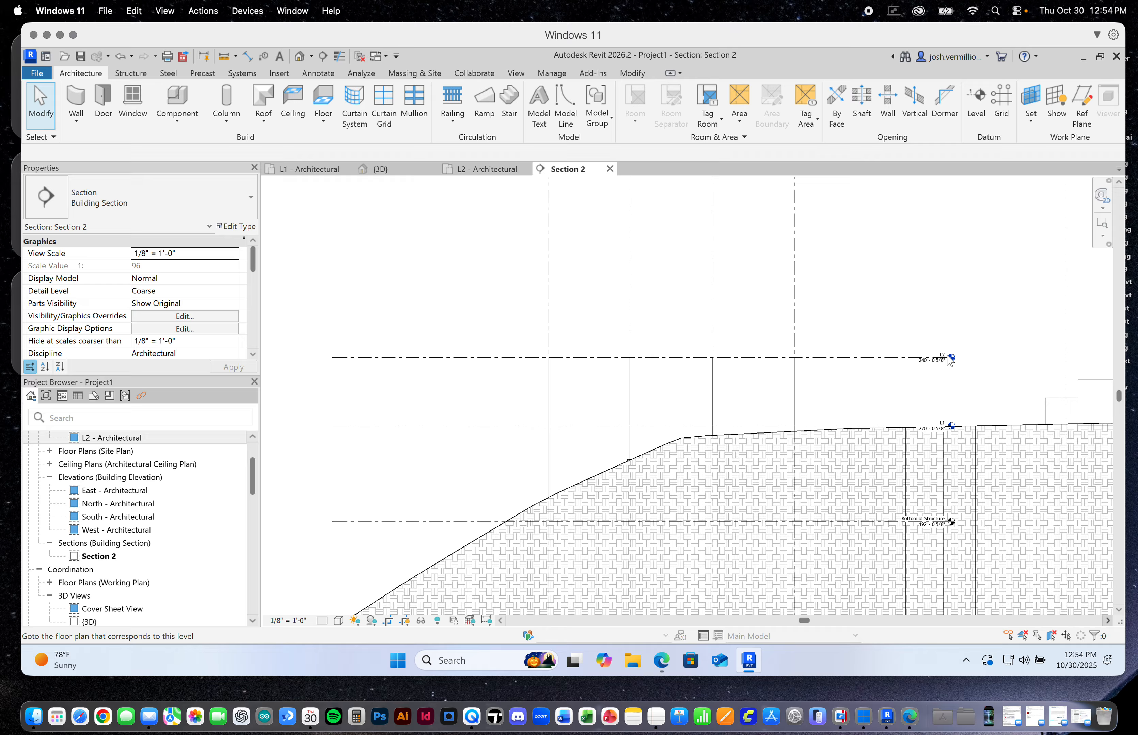
# Start the Grid tool in Section 2 with the 1/4" Bubble type
pyautogui.scroll(1, 947, 359)
pyautogui.scroll(-1, 943, 383)
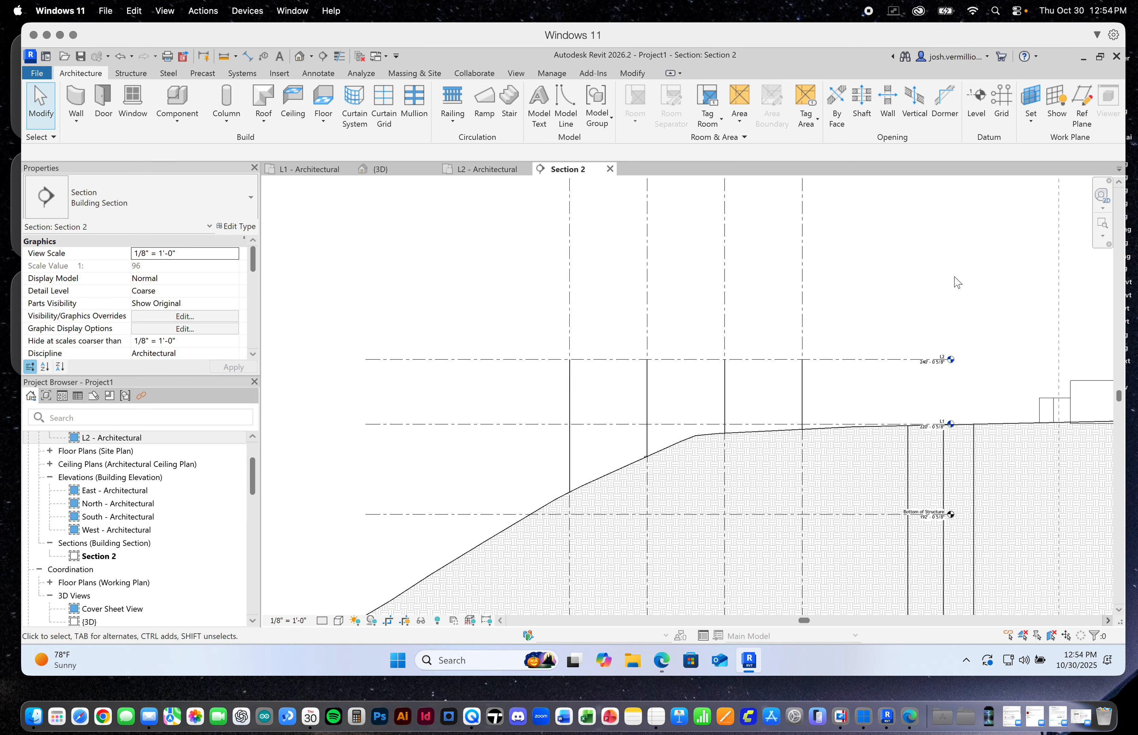
pyautogui.click(1001, 109)
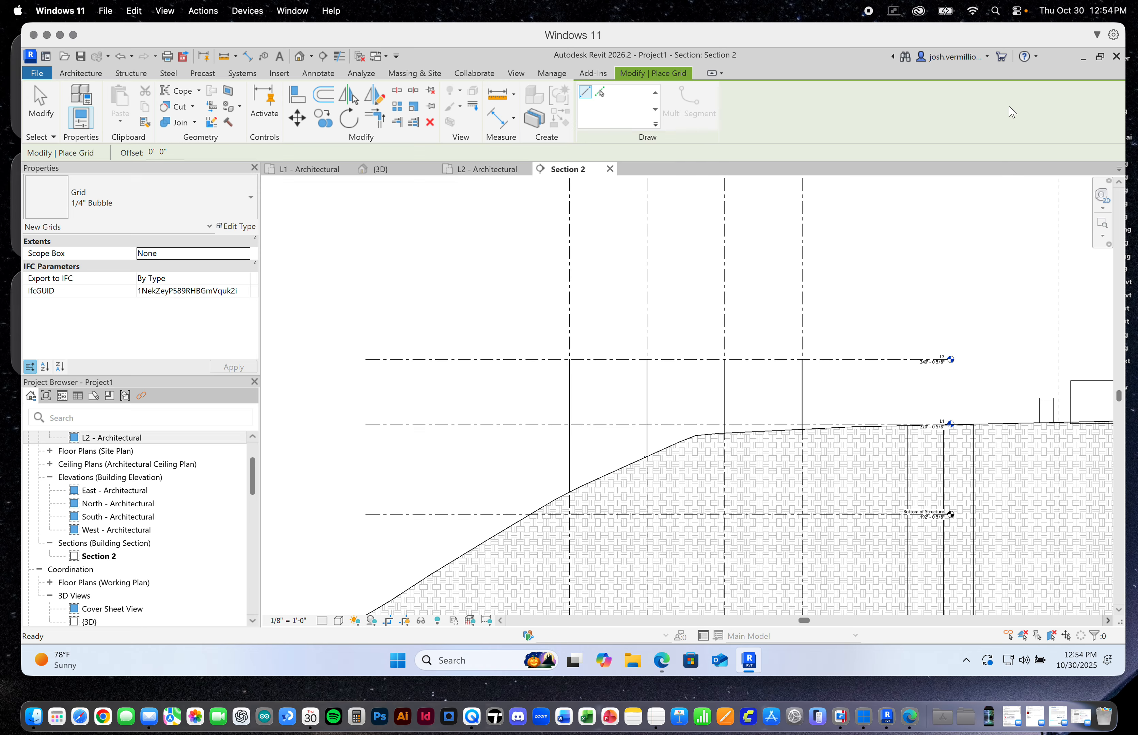
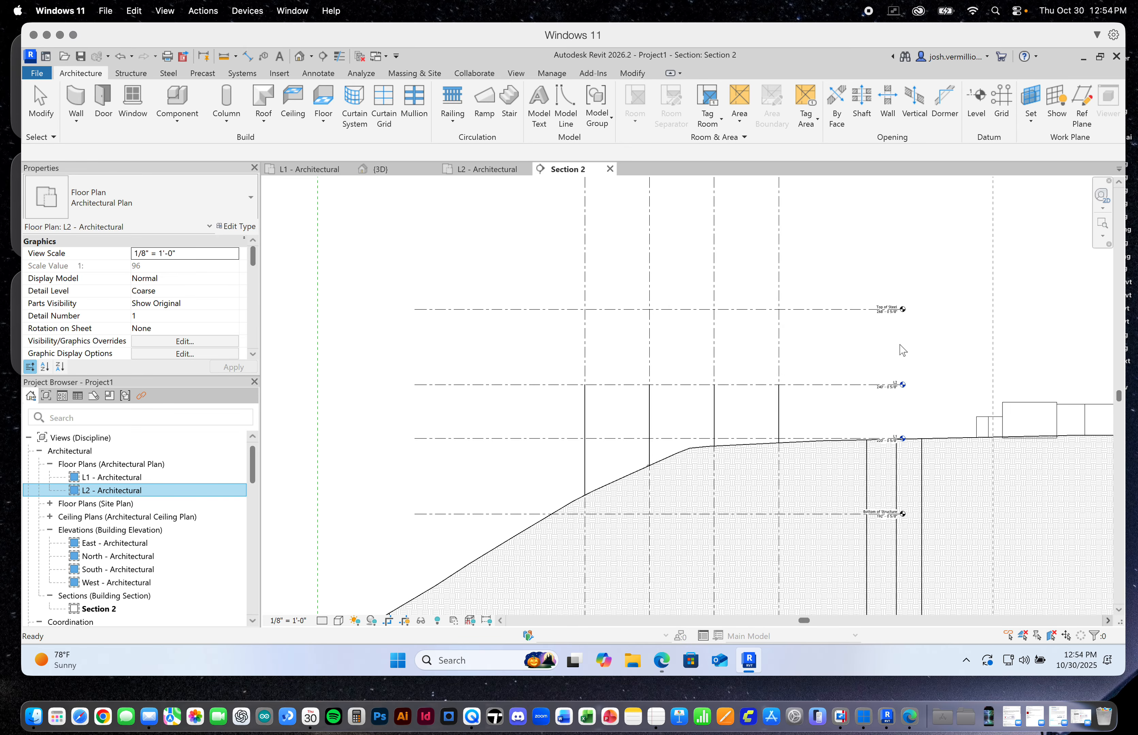
# Examine the structural columns in Section 2 relative to the Bottom of Structure, L1, L2 and Top of Steel levels
pyautogui.click(901, 309)
pyautogui.click(687, 254)
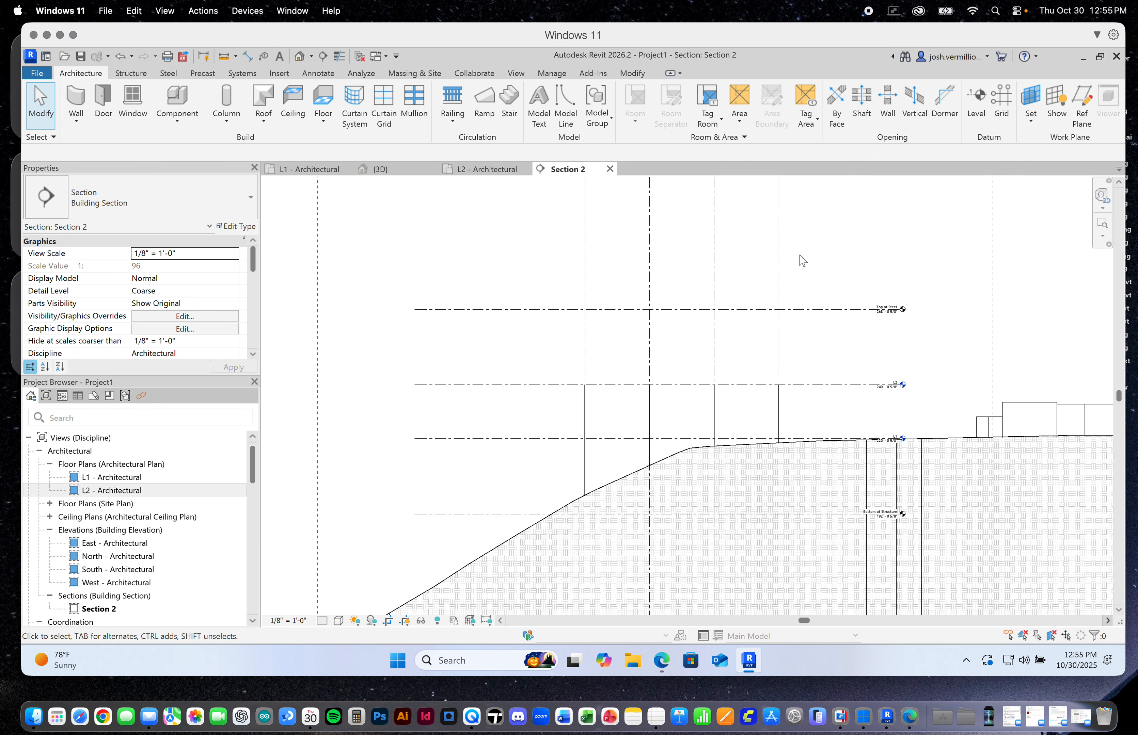
pyautogui.click(898, 252)
pyautogui.scroll(1, 894, 344)
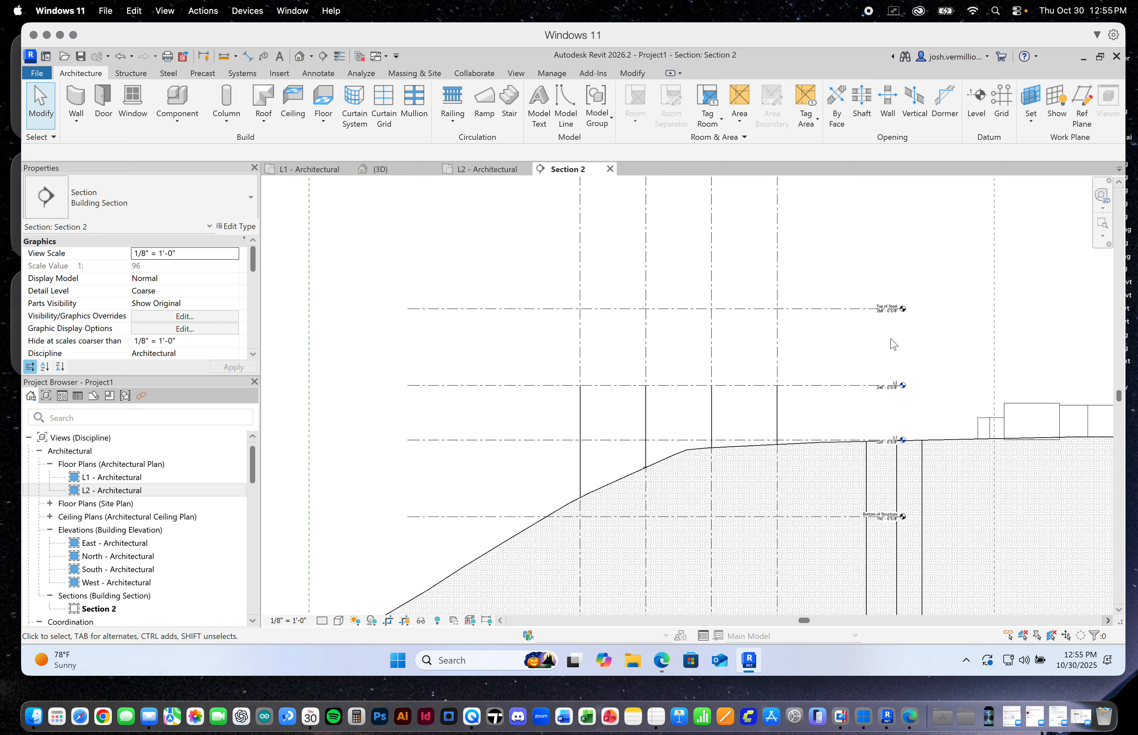
pyautogui.scroll(1, 894, 344)
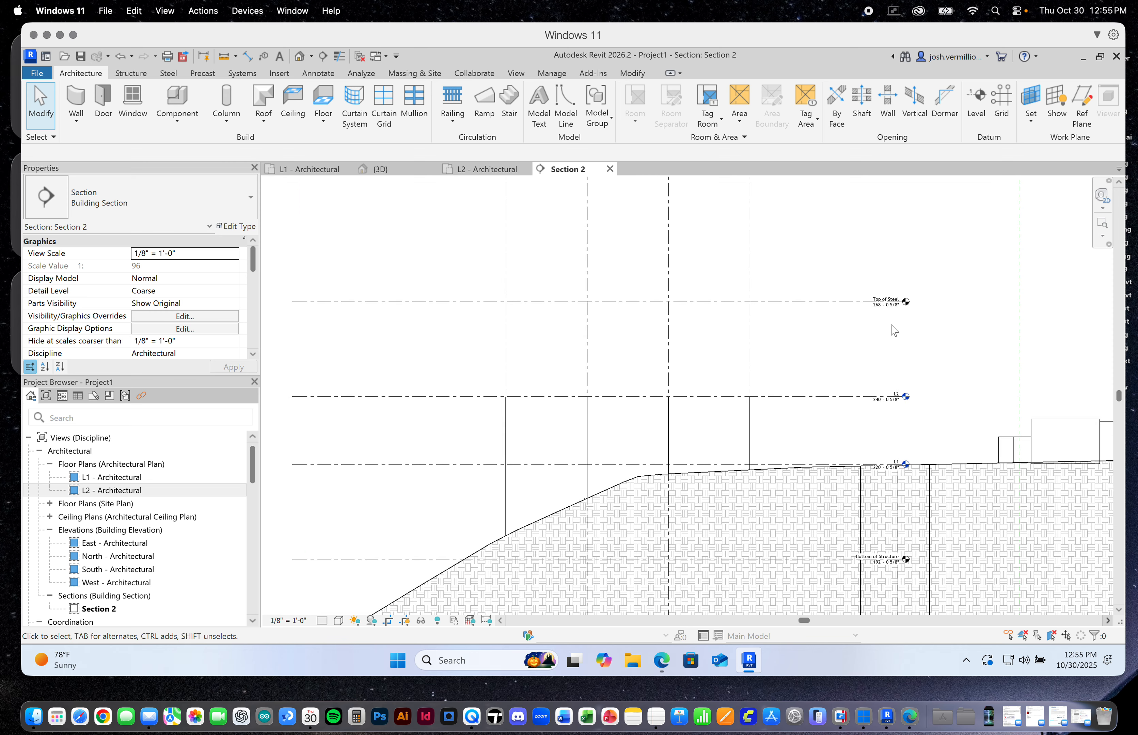
pyautogui.scroll(1, 880, 327)
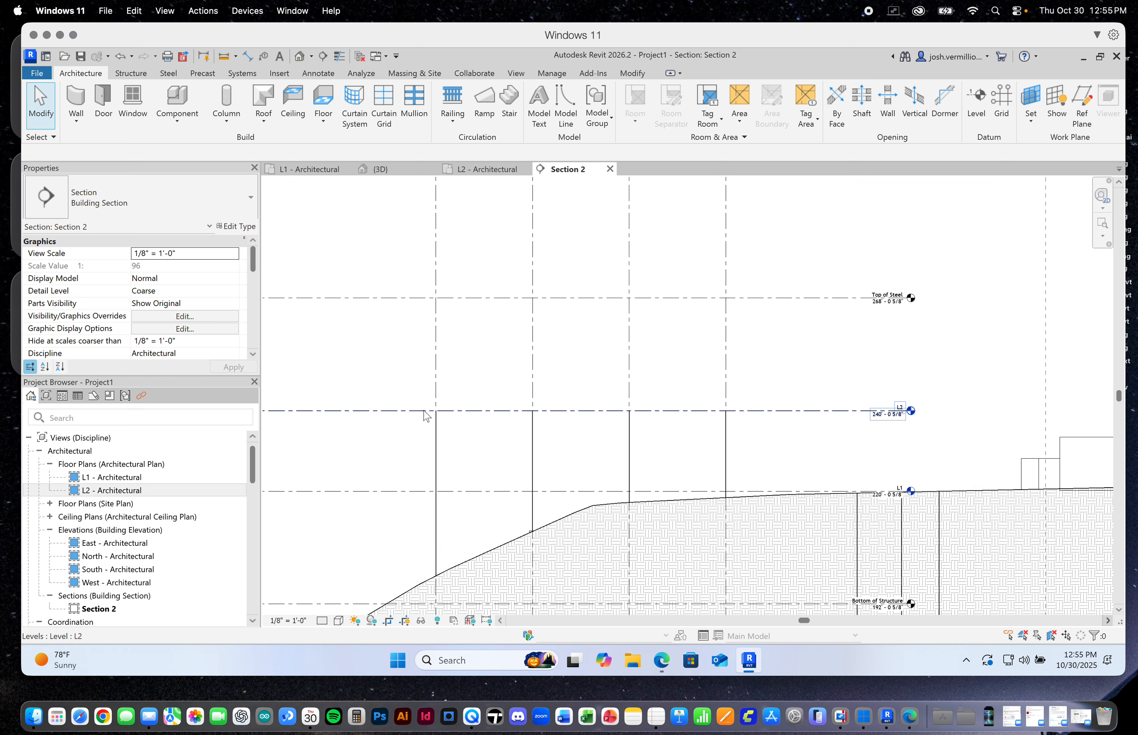
pyautogui.click(726, 439)
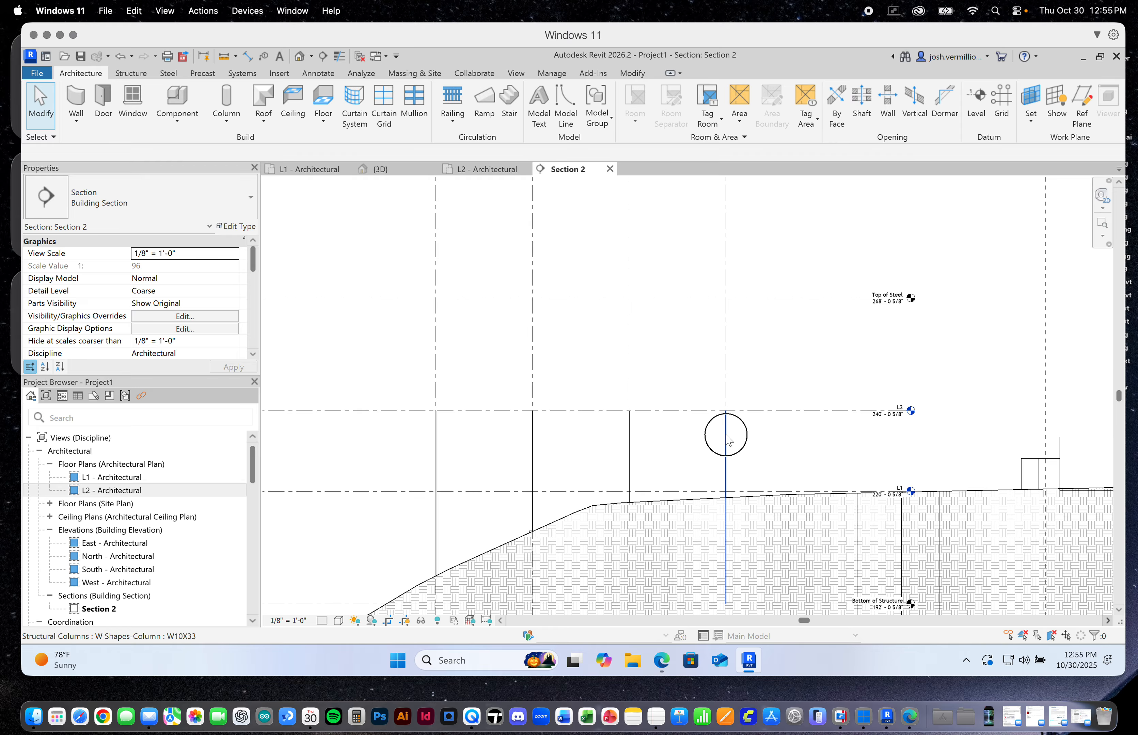
pyautogui.click(765, 445)
pyautogui.scroll(-2, 427, 409)
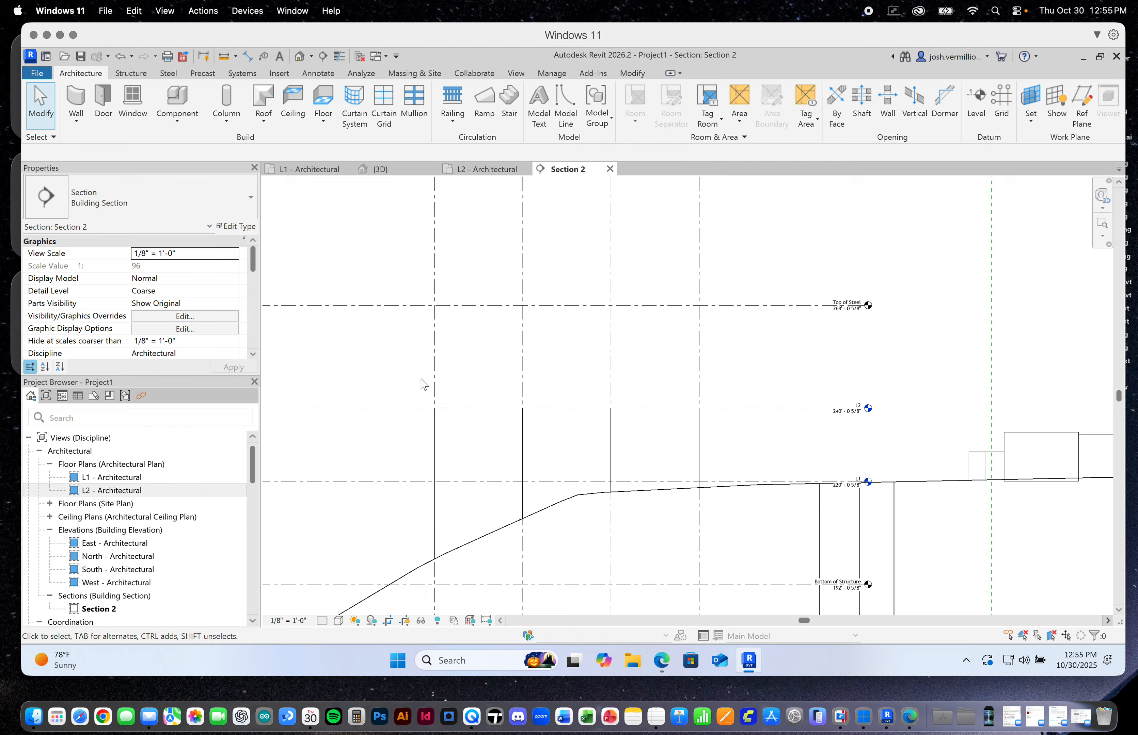
# Select the four structural columns in Section 2, review the selection by category and open the 3D view
pyautogui.moveTo(415, 379); pyautogui.dragTo(712, 596)
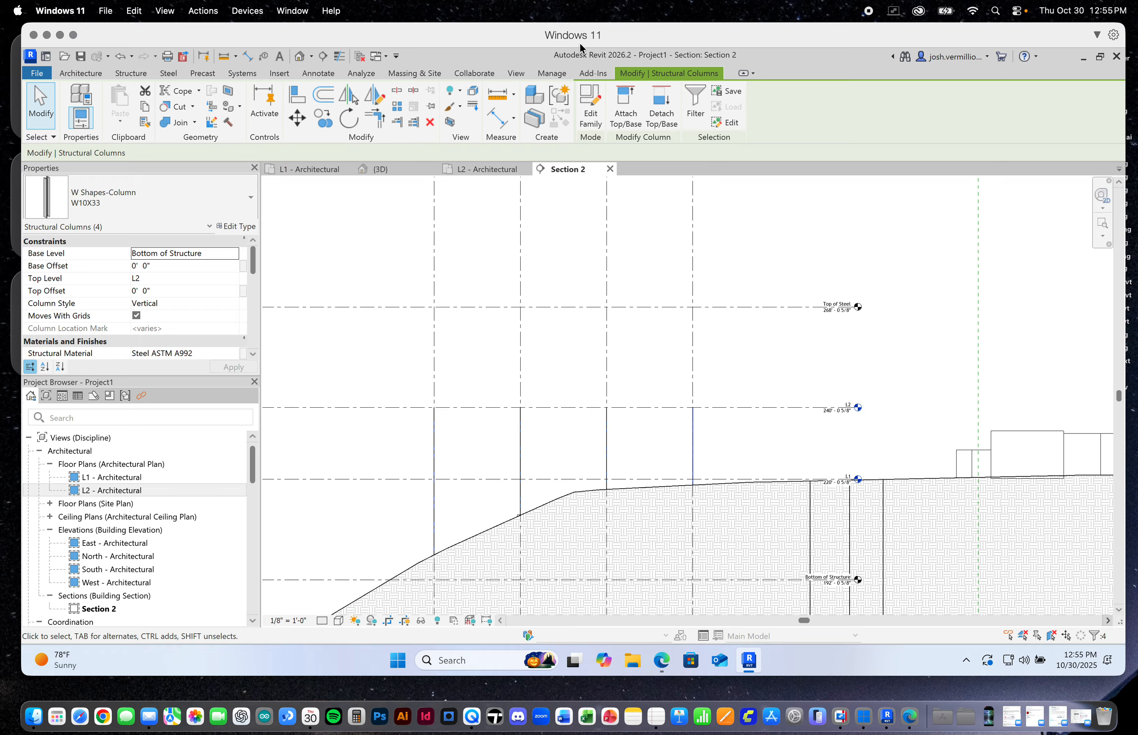
pyautogui.click(691, 97)
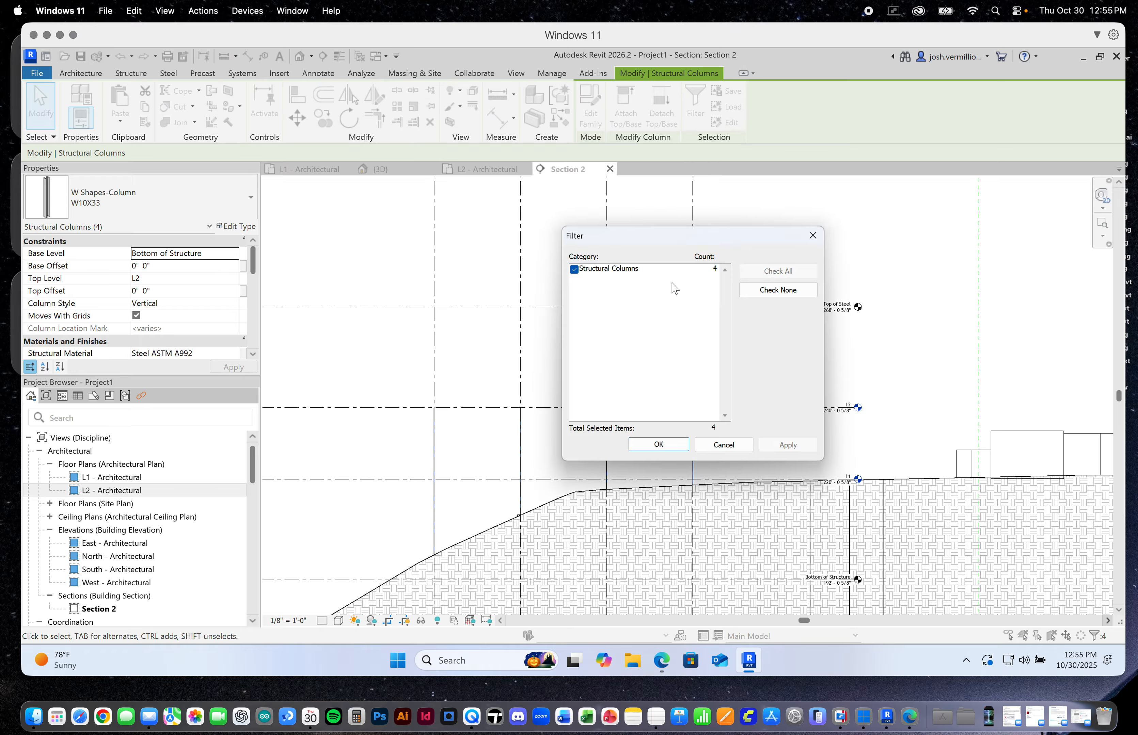
pyautogui.click(724, 445)
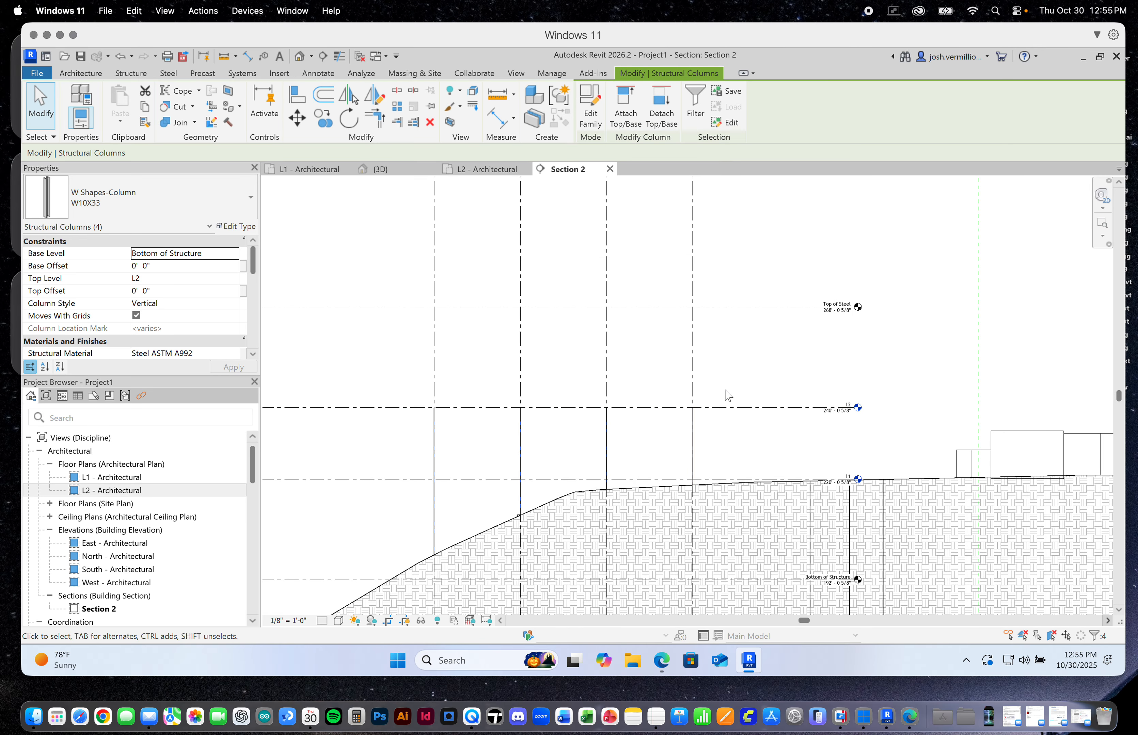
pyautogui.click(399, 170)
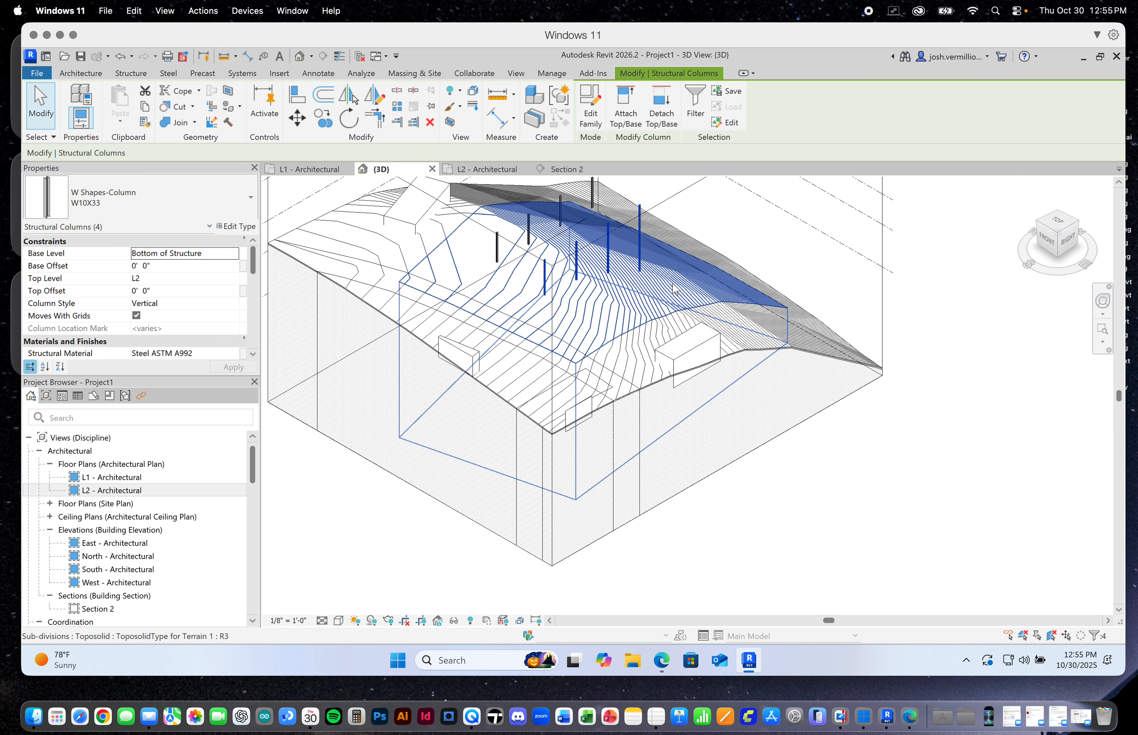
# Add the four unselected W10X33 columns in the back row to the selection in the 3D view
pyautogui.scroll(-2, 664, 289)
pyautogui.scroll(5, 663, 287)
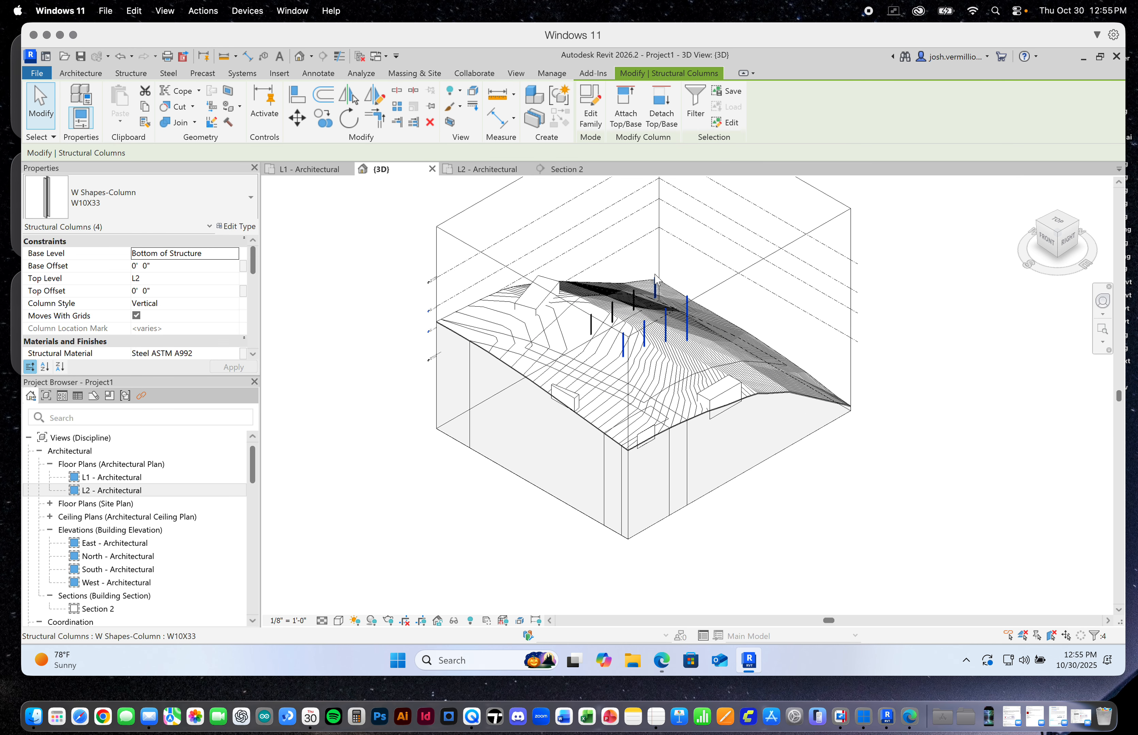
pyautogui.scroll(3, 659, 286)
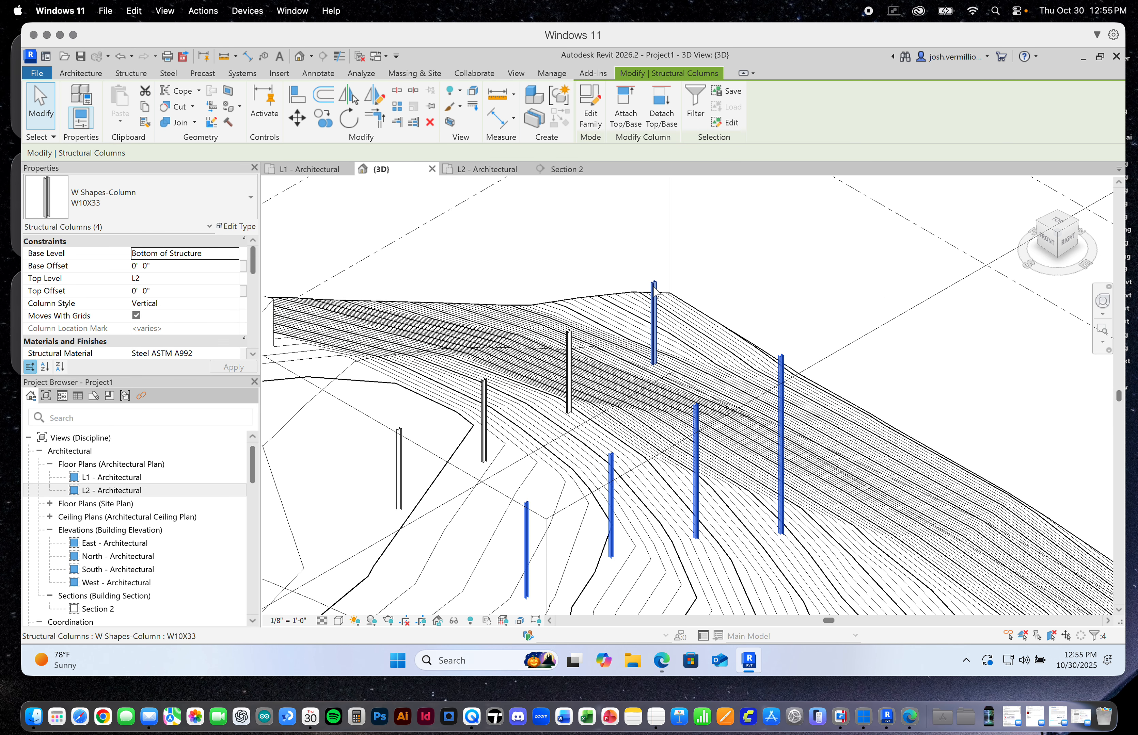
pyautogui.keyDown('ctrl'); pyautogui.click(654, 287); pyautogui.keyUp('ctrl')
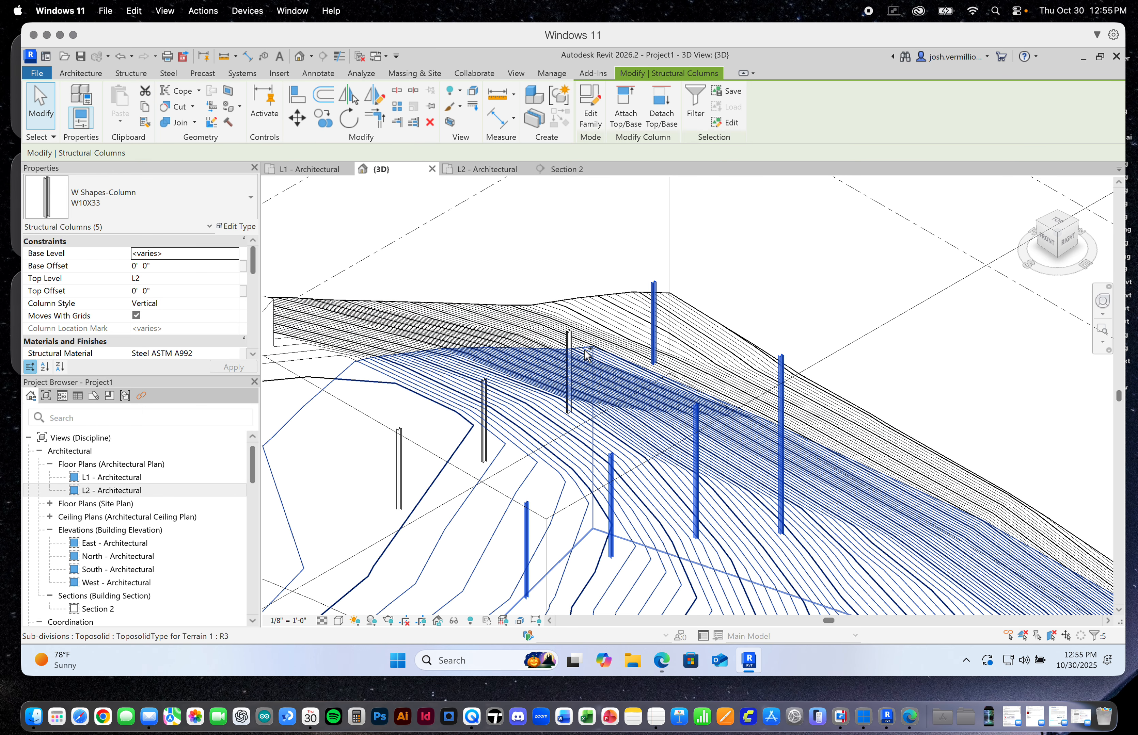
pyautogui.keyDown('ctrl'); pyautogui.click(569, 334); pyautogui.keyUp('ctrl')
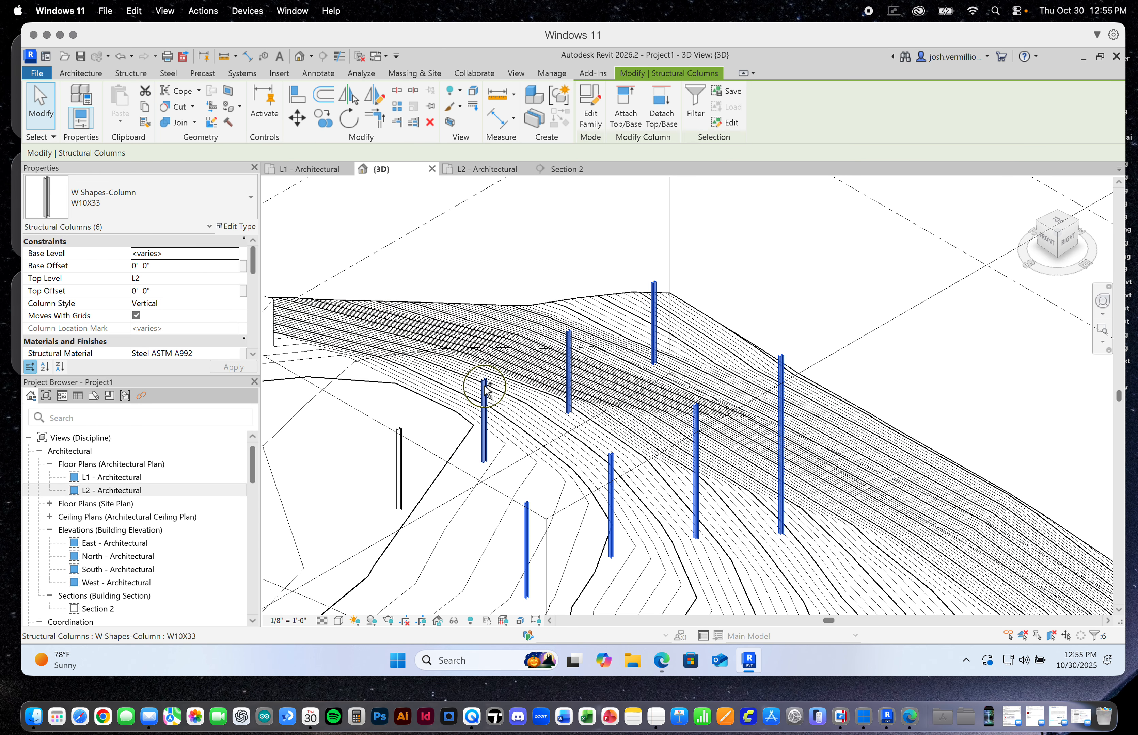
pyautogui.keyDown('ctrl'); pyautogui.click(483, 388); pyautogui.keyUp('ctrl')
pyautogui.keyDown('ctrl'); pyautogui.click(399, 453); pyautogui.keyUp('ctrl')
pyautogui.press('b')
pyautogui.press('x')
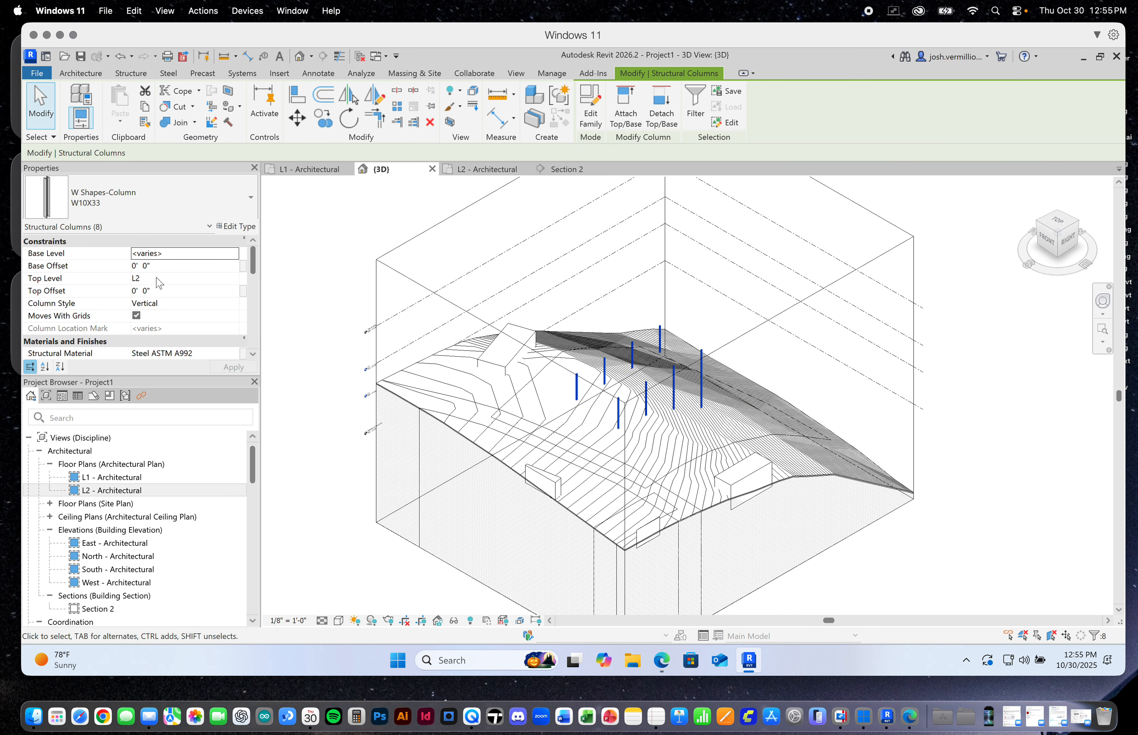
# Set the Base Level of all eight selected columns to Bottom of Structure
pyautogui.click(158, 266)
pyautogui.click(173, 253)
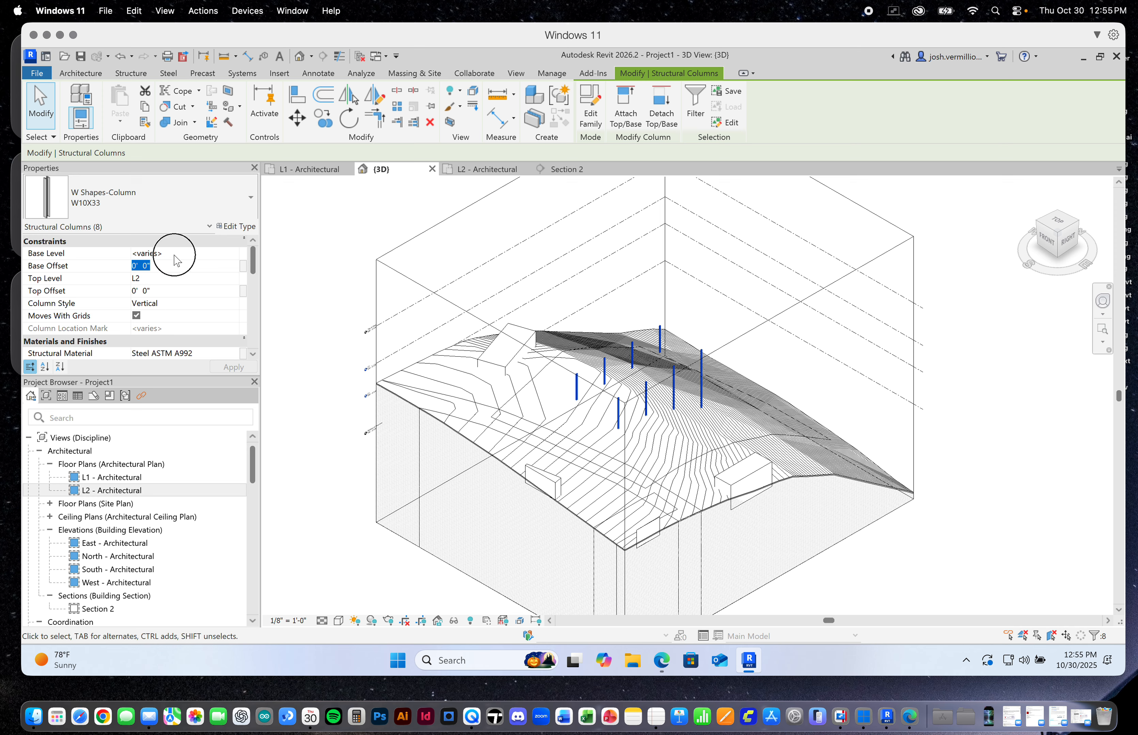
pyautogui.click(234, 253)
pyautogui.click(188, 277)
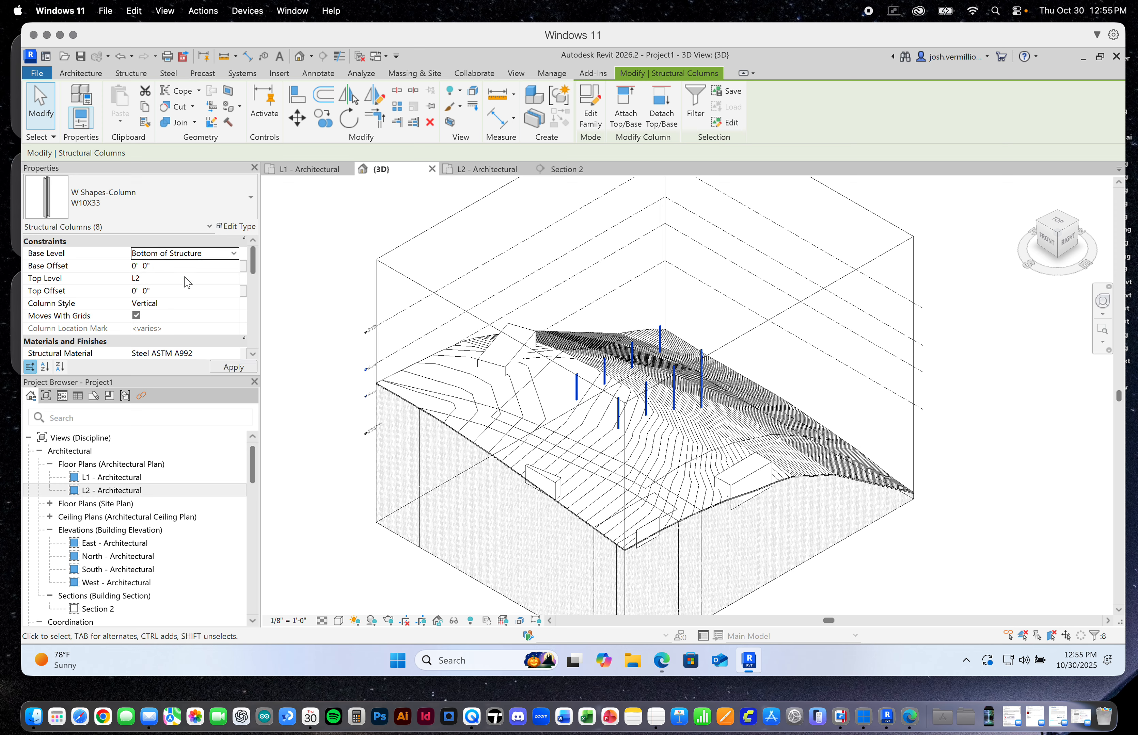
# Set the Top Level of the eight columns to Top of Steel, apply the constraints and clear the selection
pyautogui.click(226, 279)
pyautogui.click(234, 278)
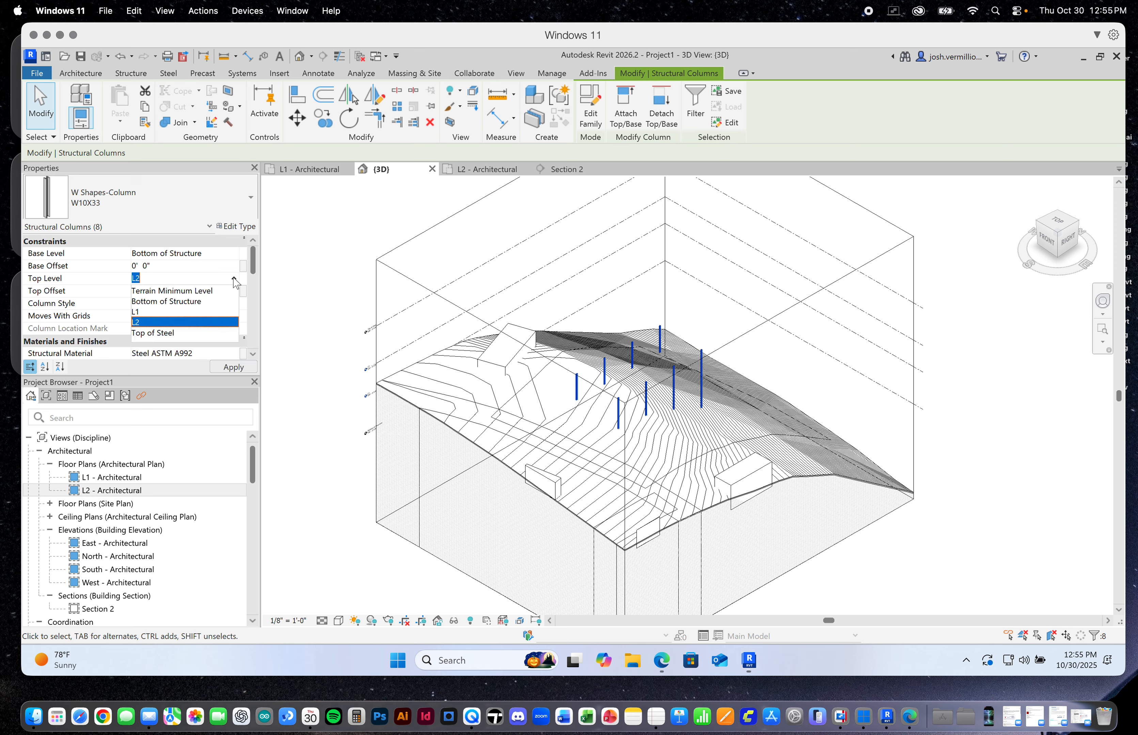
pyautogui.click(165, 334)
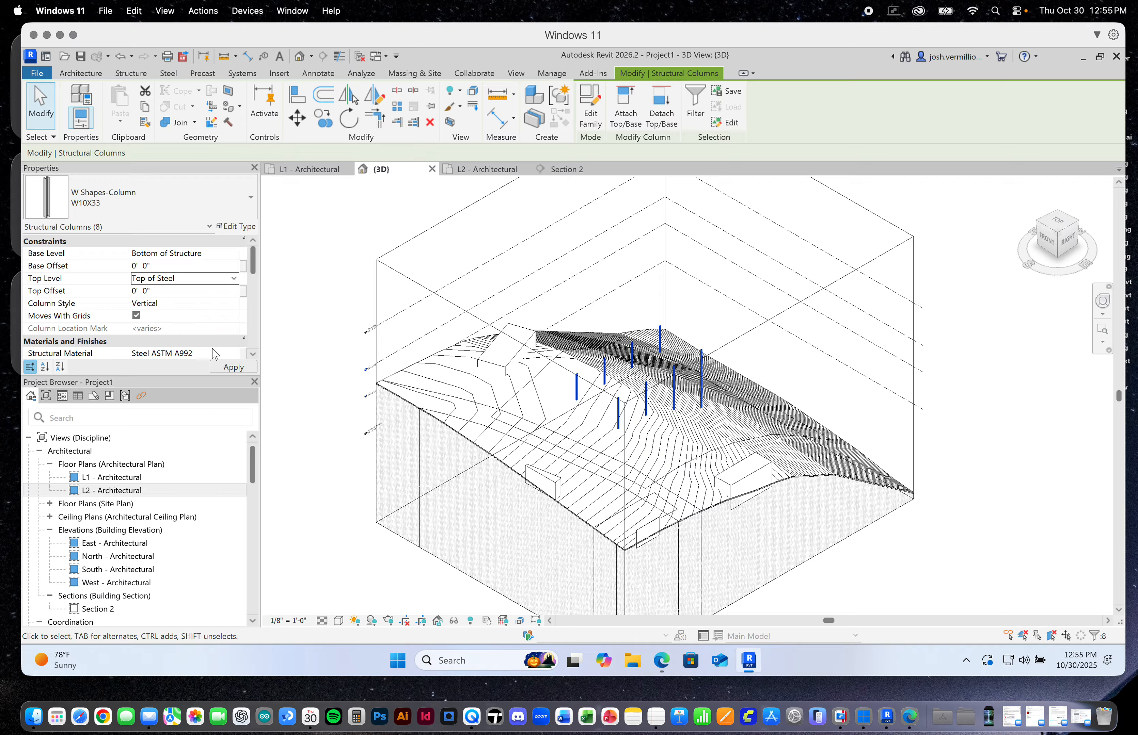
pyautogui.click(233, 368)
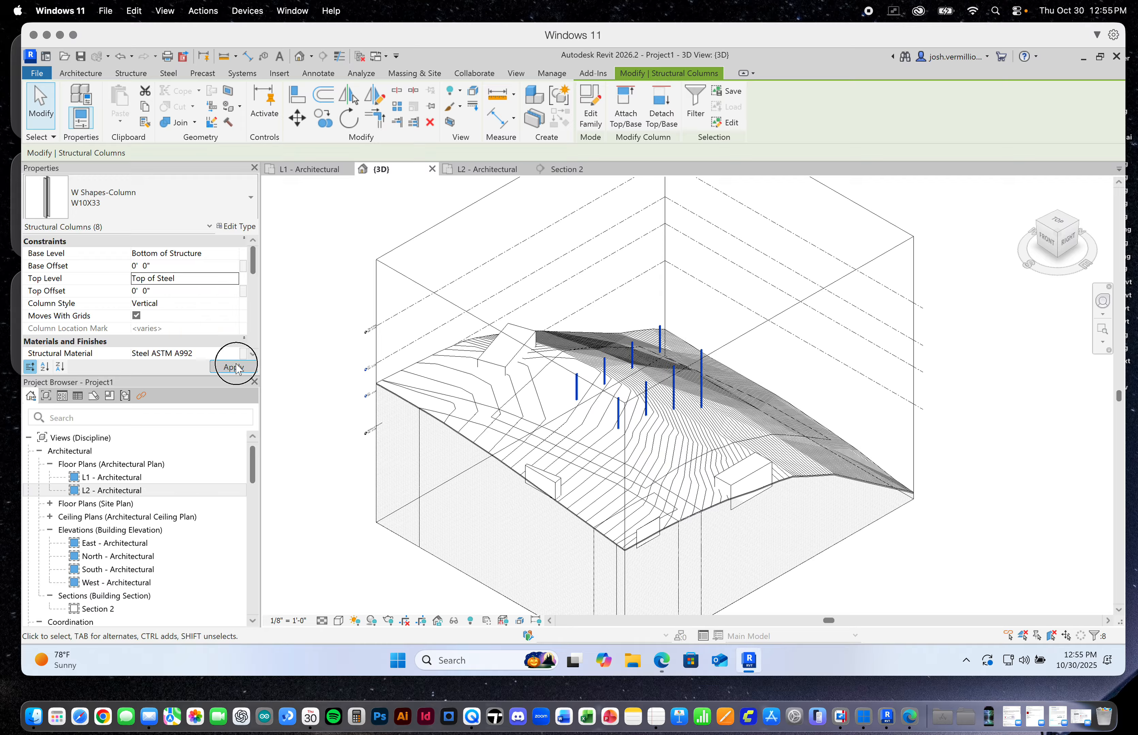
pyautogui.click(964, 348)
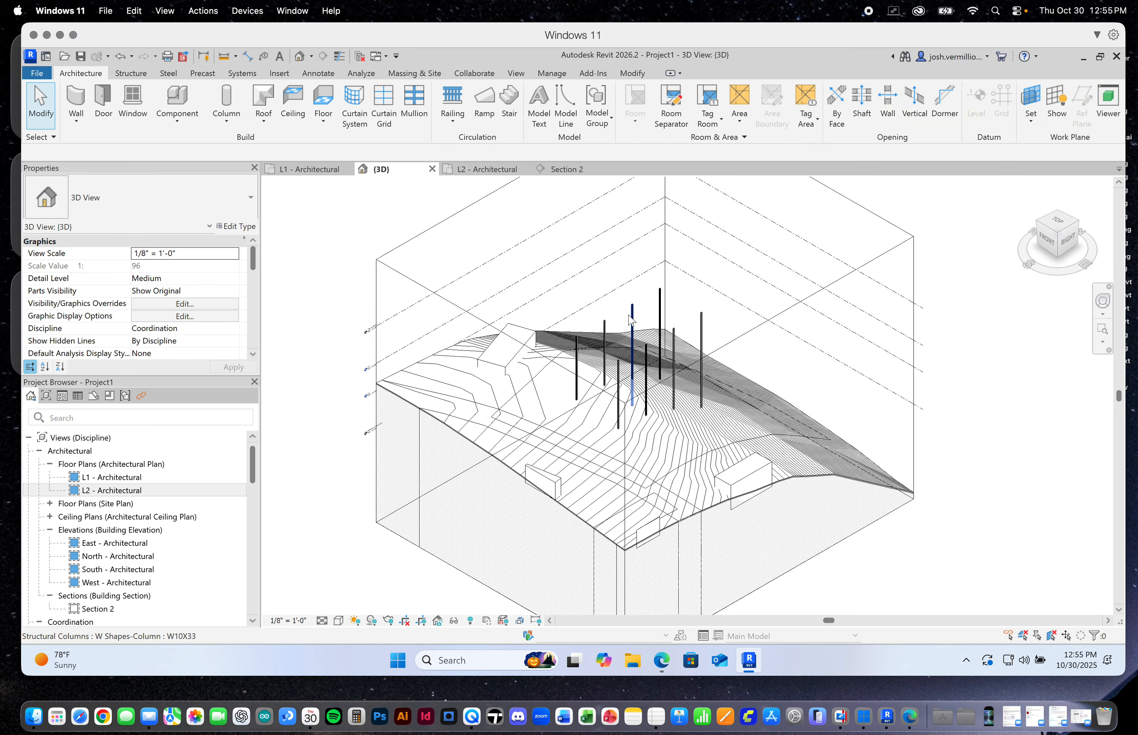
# Create a new Architectural Plan floor plan view for the Top of Steel level
pyautogui.moveTo(253, 453)
pyautogui.mouseDown()
pyautogui.moveTo(254, 466)
pyautogui.moveTo(255, 445)
pyautogui.mouseUp()
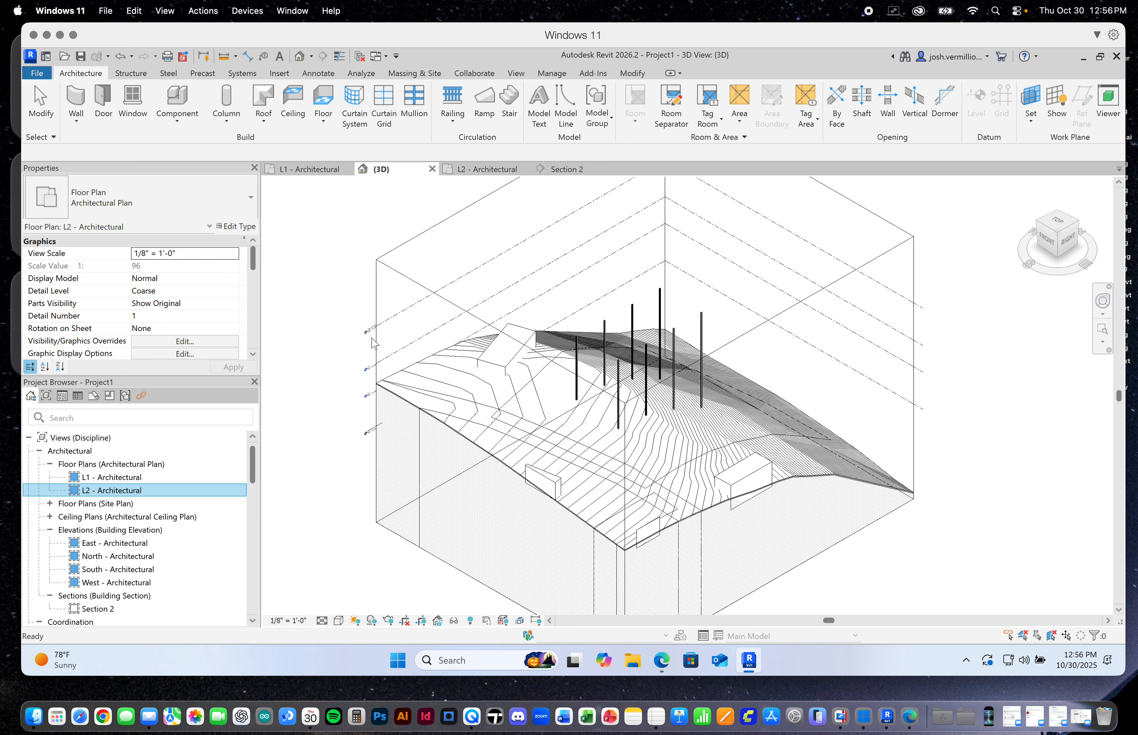
pyautogui.scroll(5, 371, 330)
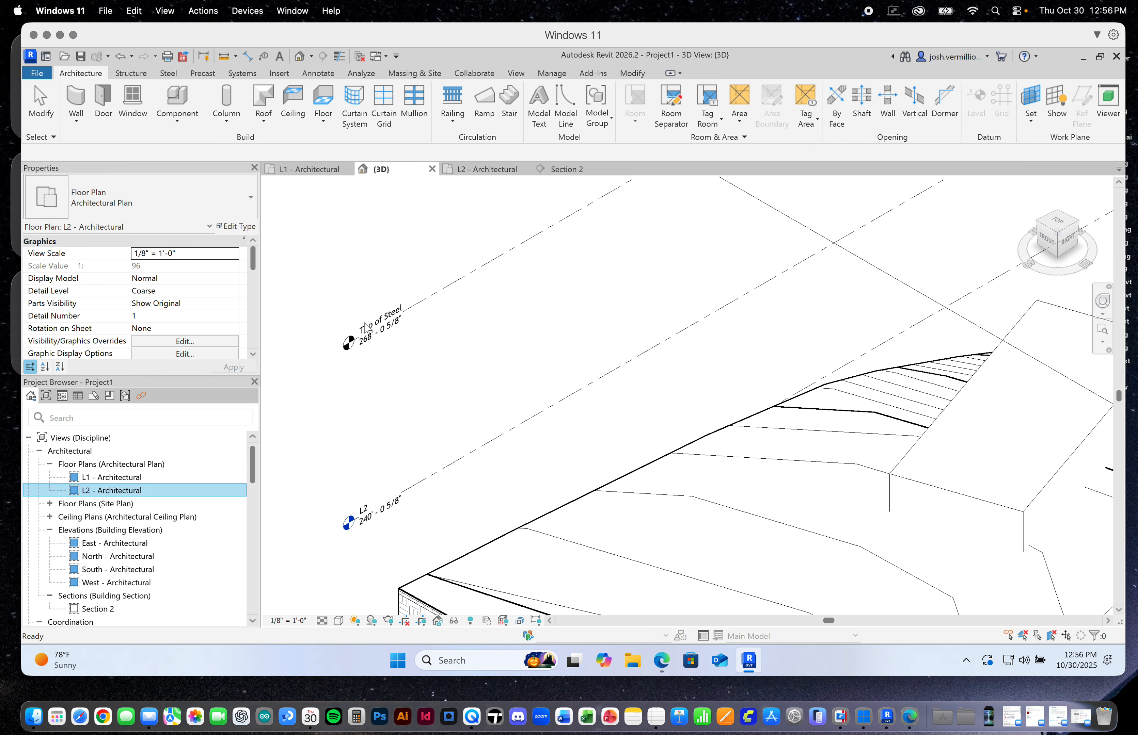
pyautogui.scroll(-5, 374, 338)
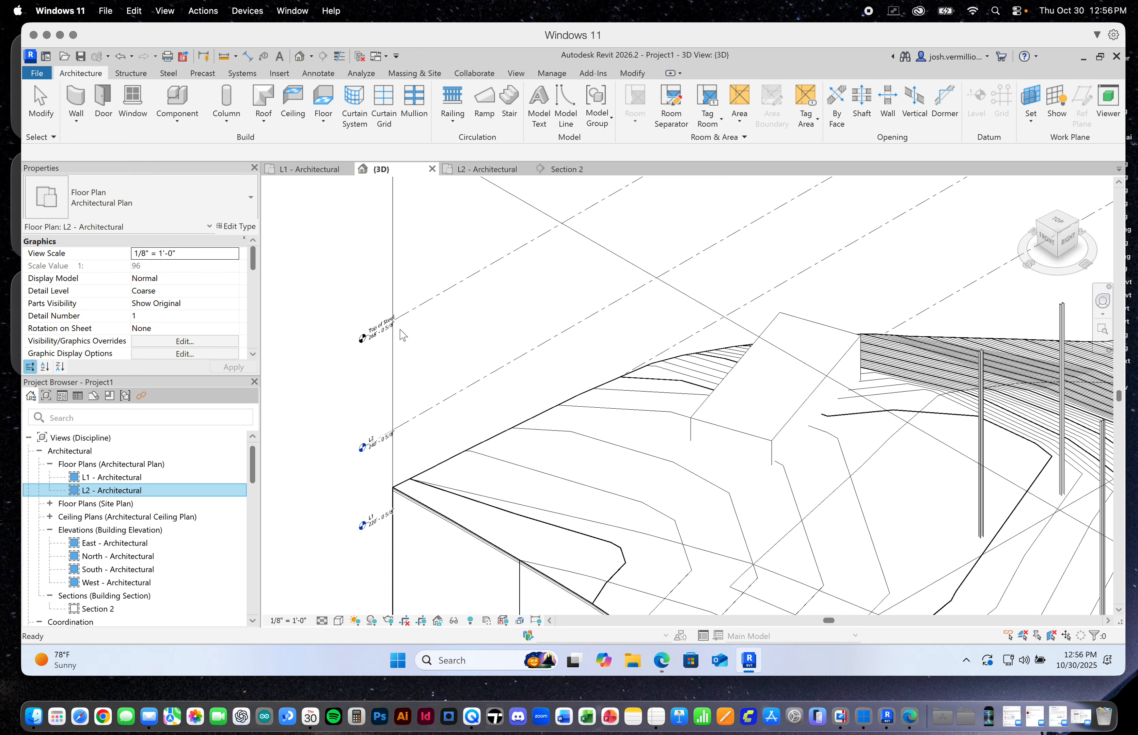
pyautogui.scroll(-1, 421, 330)
pyautogui.click(357, 283)
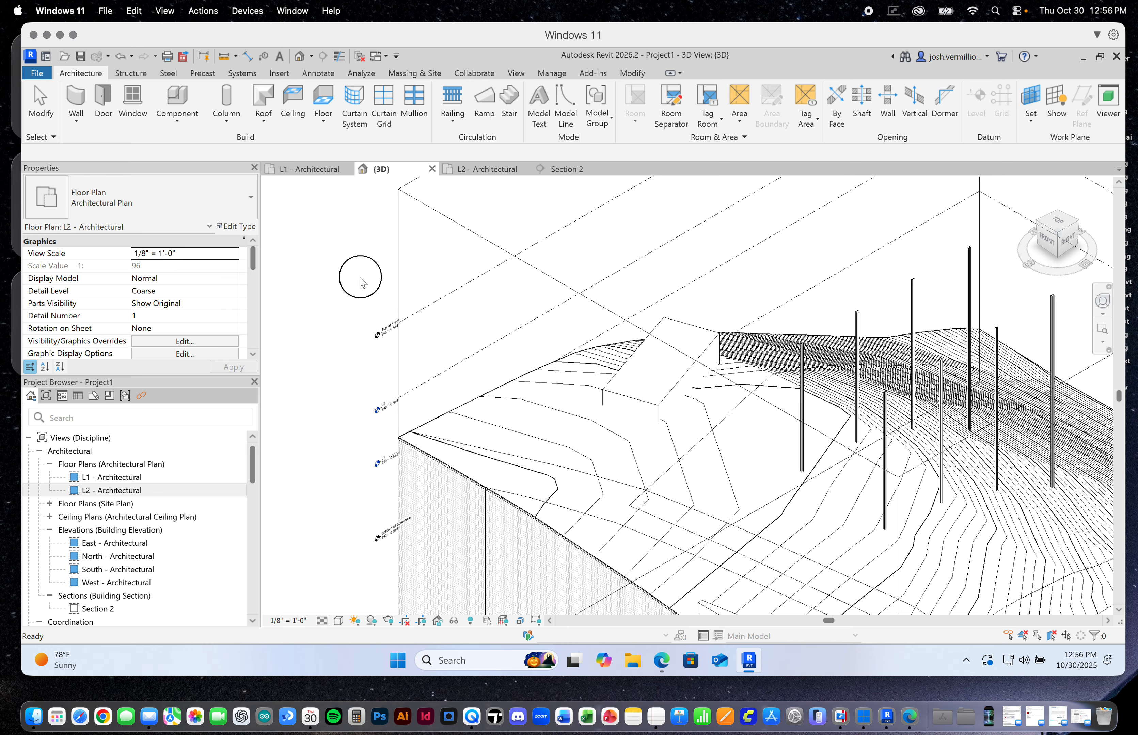
pyautogui.click(516, 75)
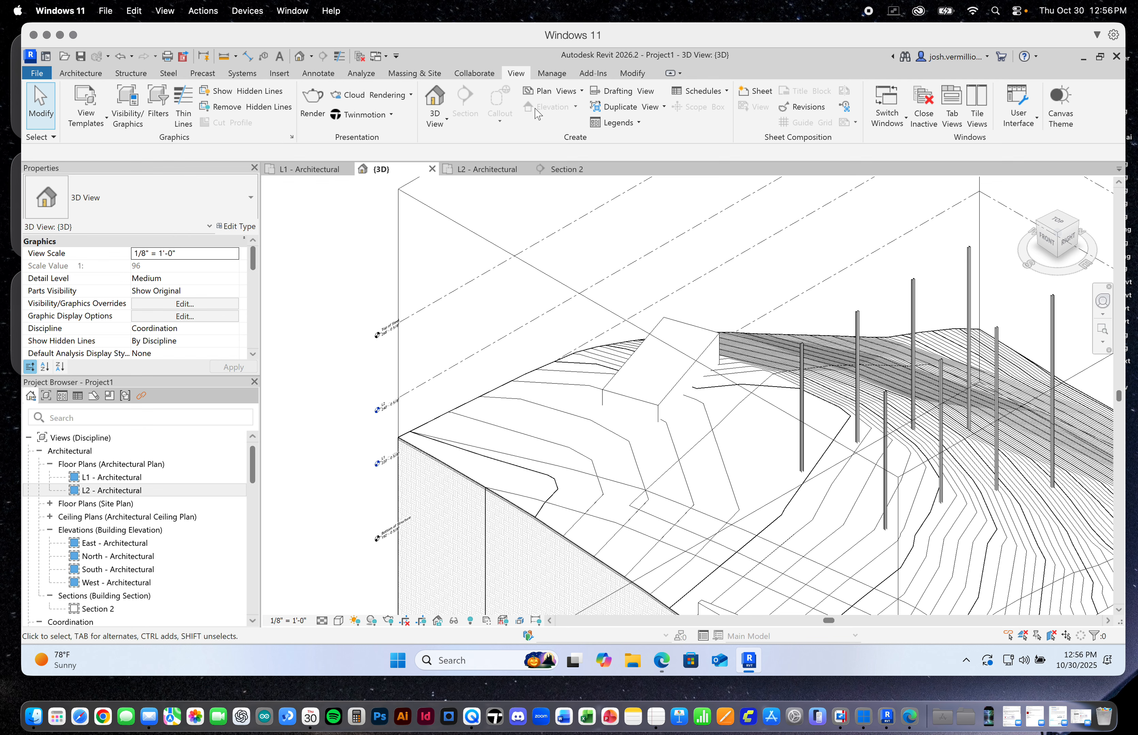
pyautogui.click(583, 92)
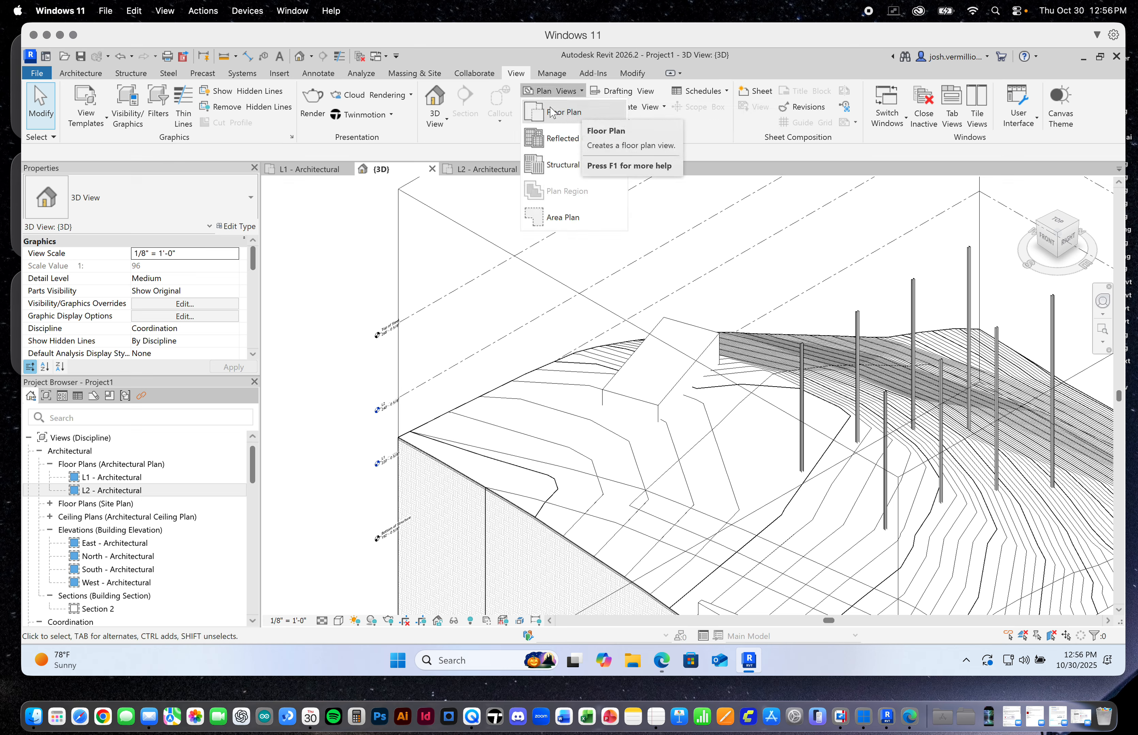
pyautogui.click(561, 114)
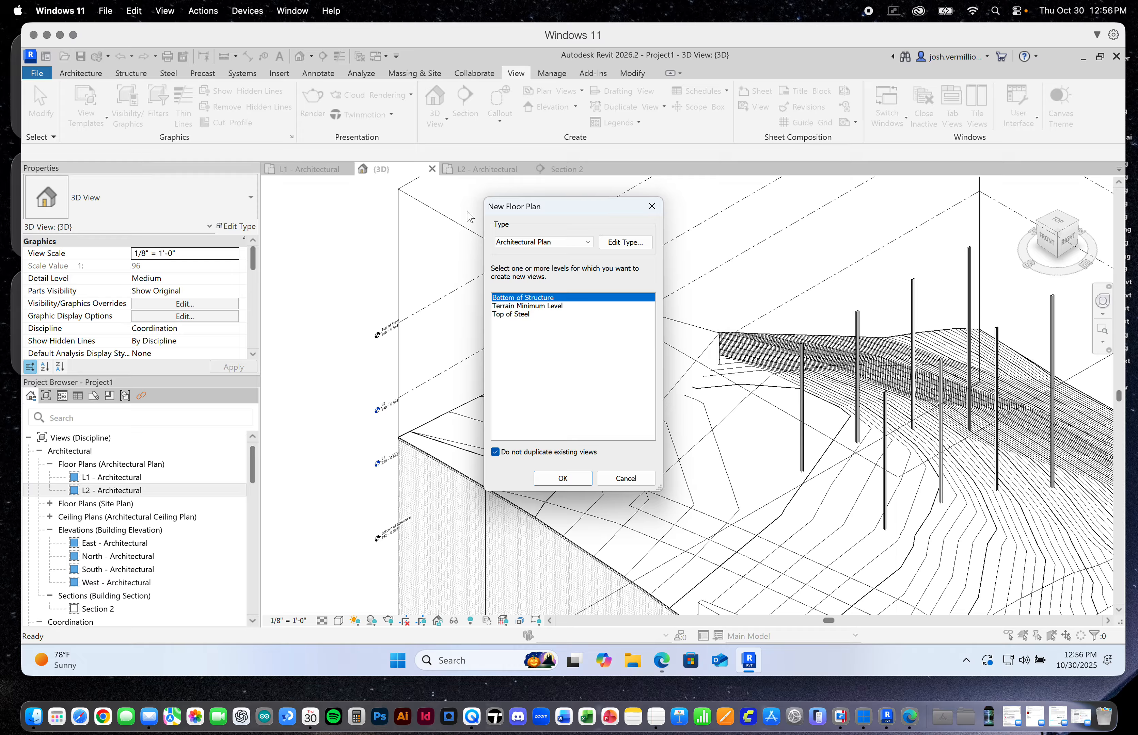
pyautogui.click(510, 316)
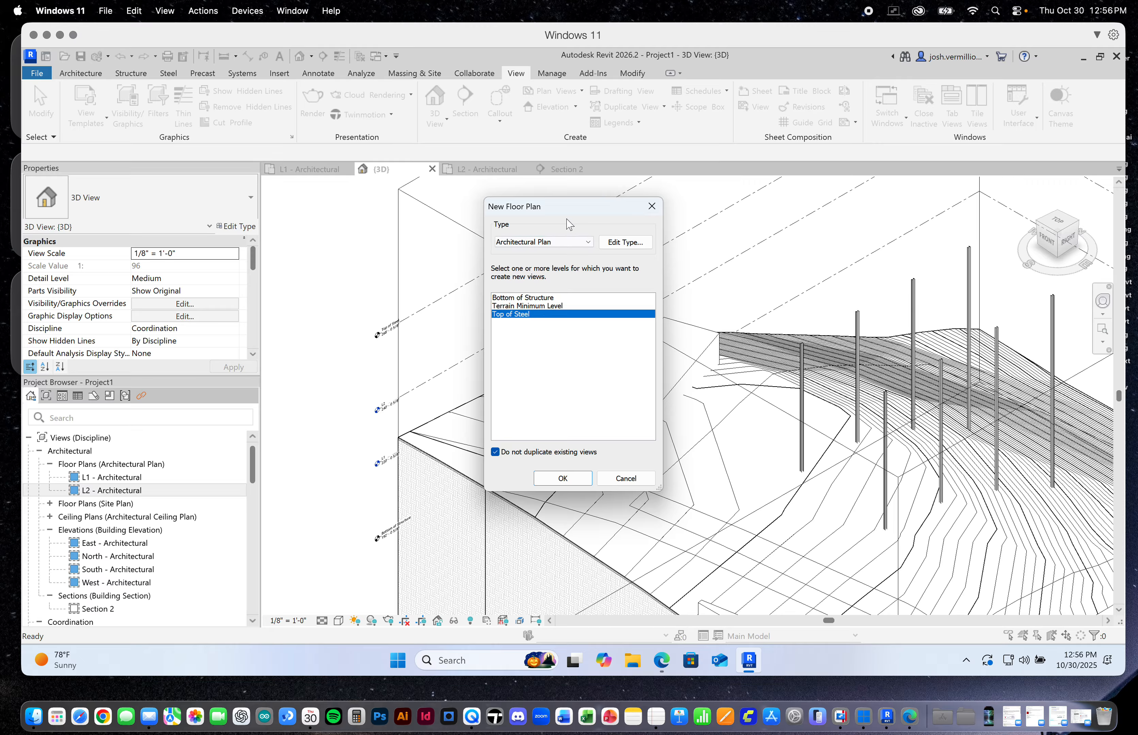
pyautogui.click(563, 479)
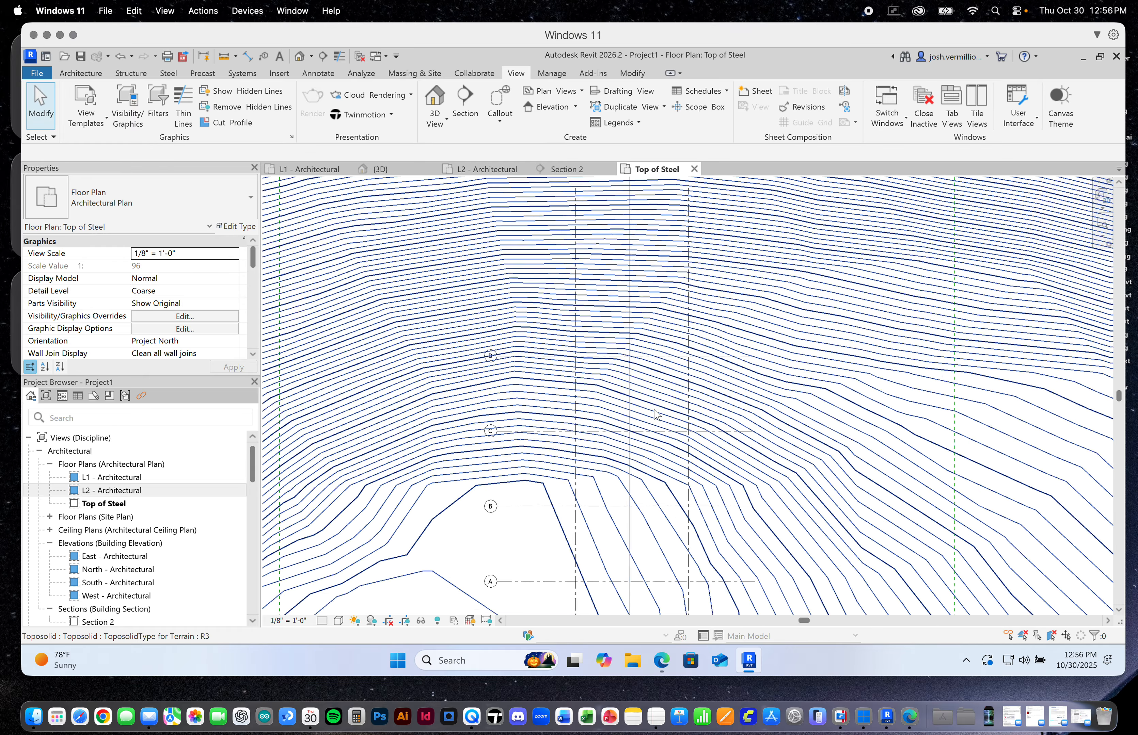
# Examine the grids and terrain contours around the column layout in the Top of Steel floor plan
pyautogui.scroll(-2, 653, 427)
pyautogui.scroll(5, 649, 520)
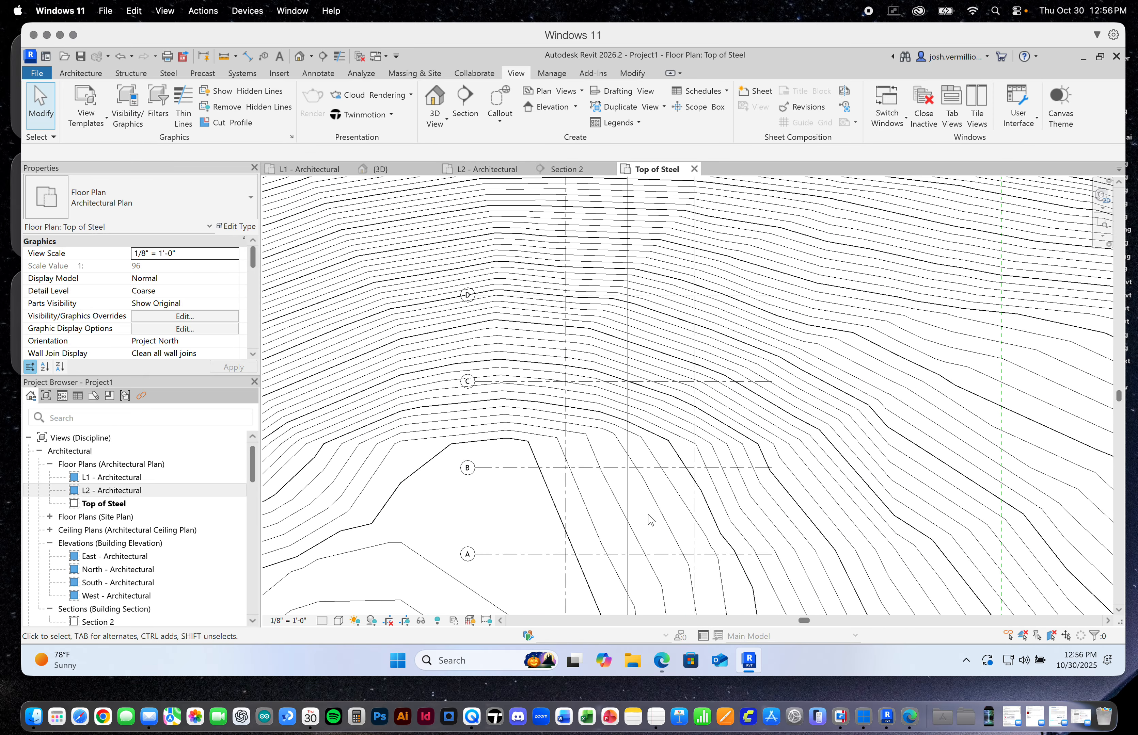
pyautogui.scroll(-2, 649, 520)
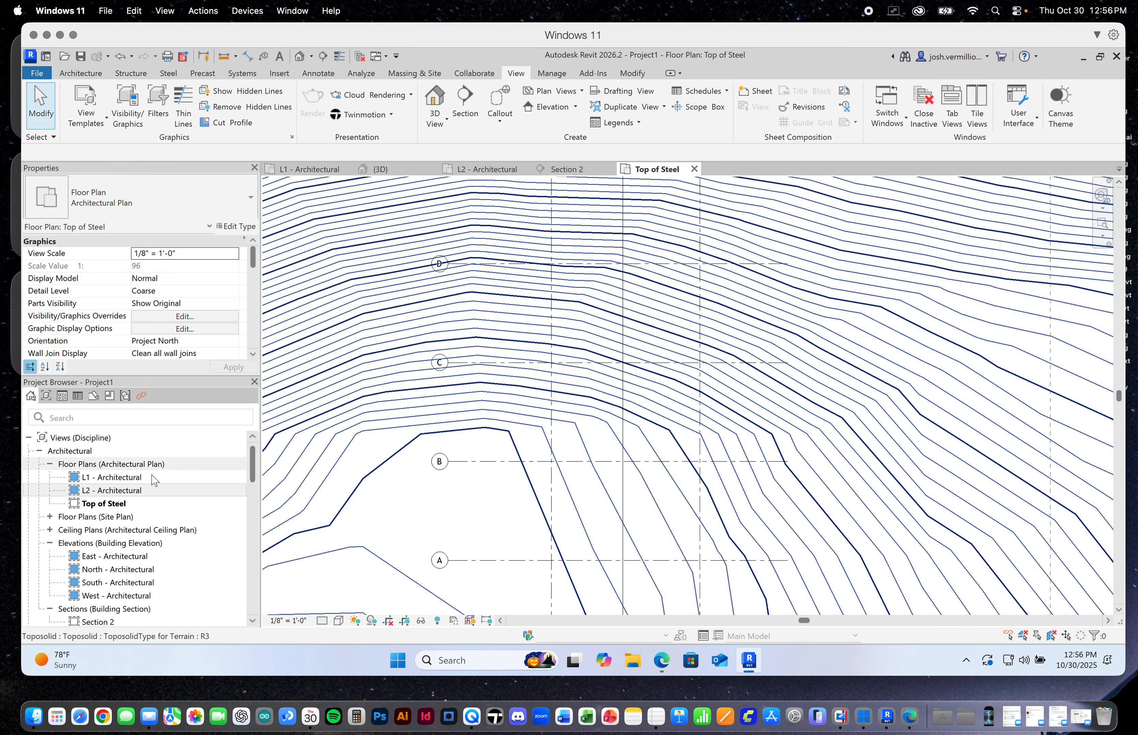
pyautogui.click(102, 503)
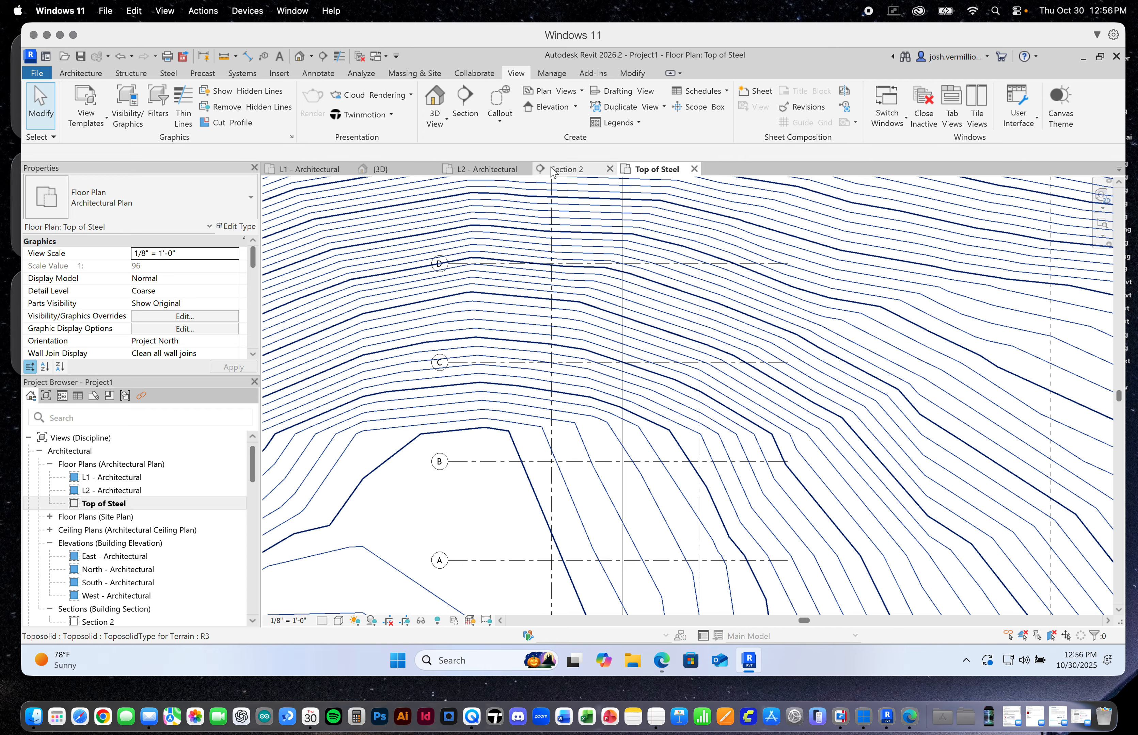
pyautogui.scroll(-2, 554, 354)
pyautogui.scroll(5, 606, 506)
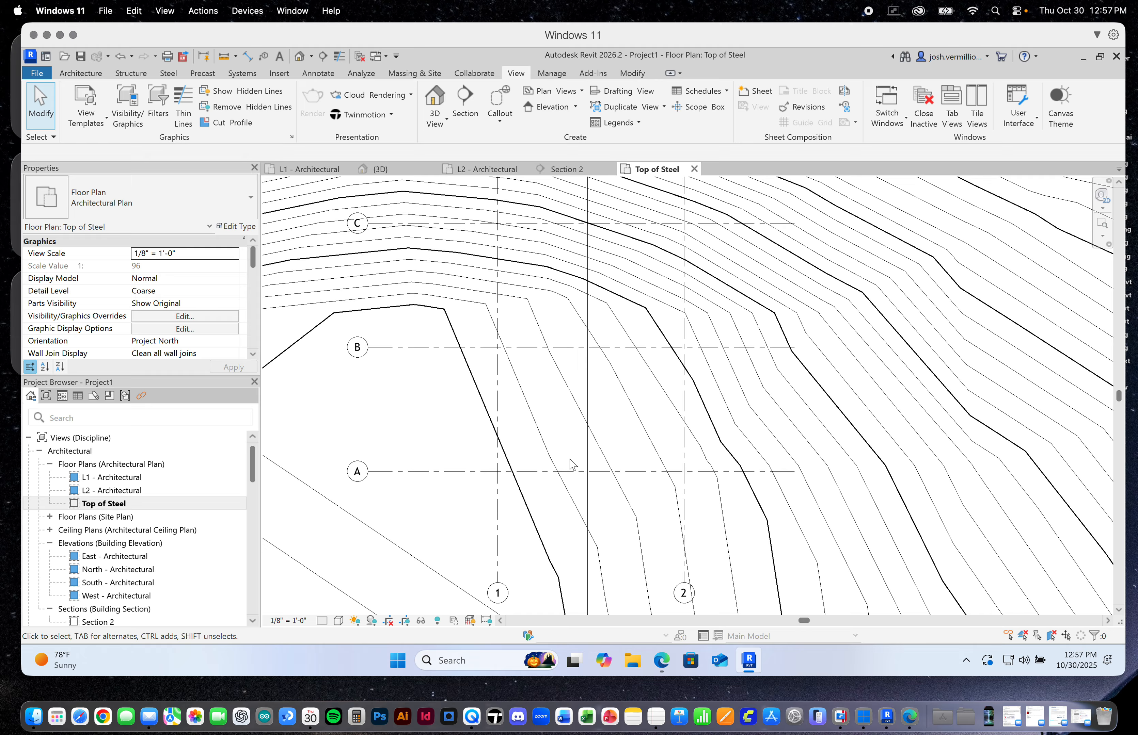
pyautogui.scroll(-1, 574, 473)
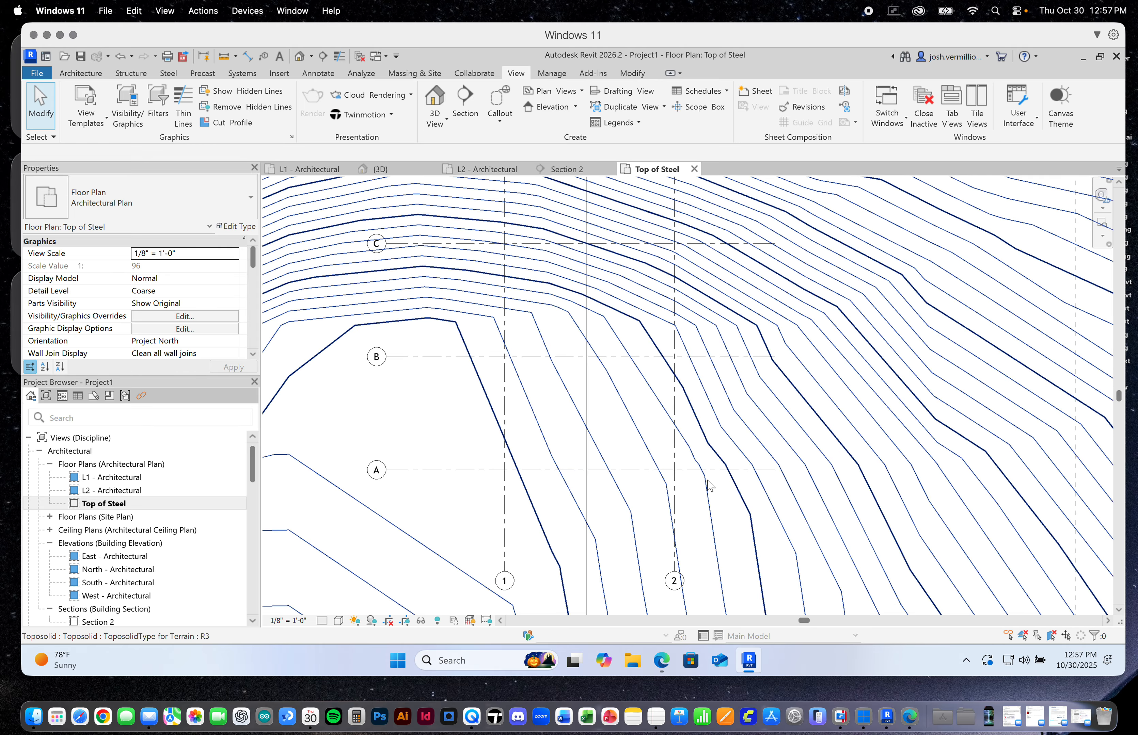
# Compare the column positions between the Top of Steel floor plan and the 3D view, focusing on the grid A and grid 1 intersection
pyautogui.scroll(-1, 709, 484)
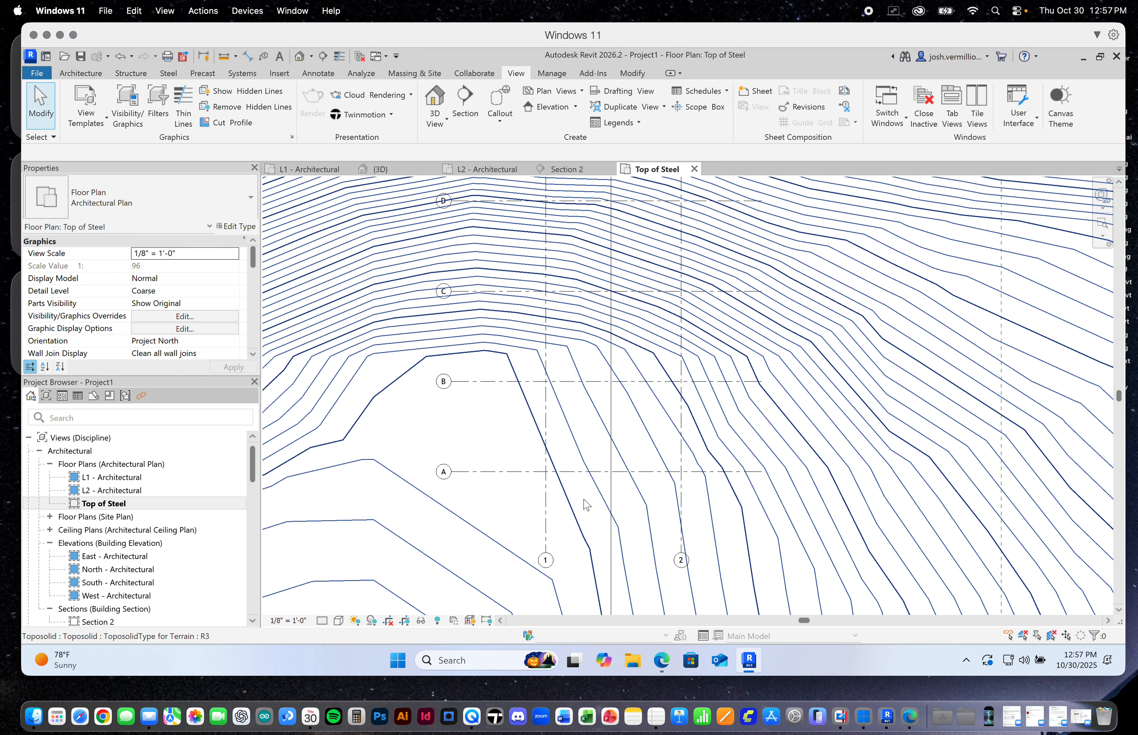
pyautogui.scroll(1, 655, 466)
pyautogui.scroll(1, 652, 461)
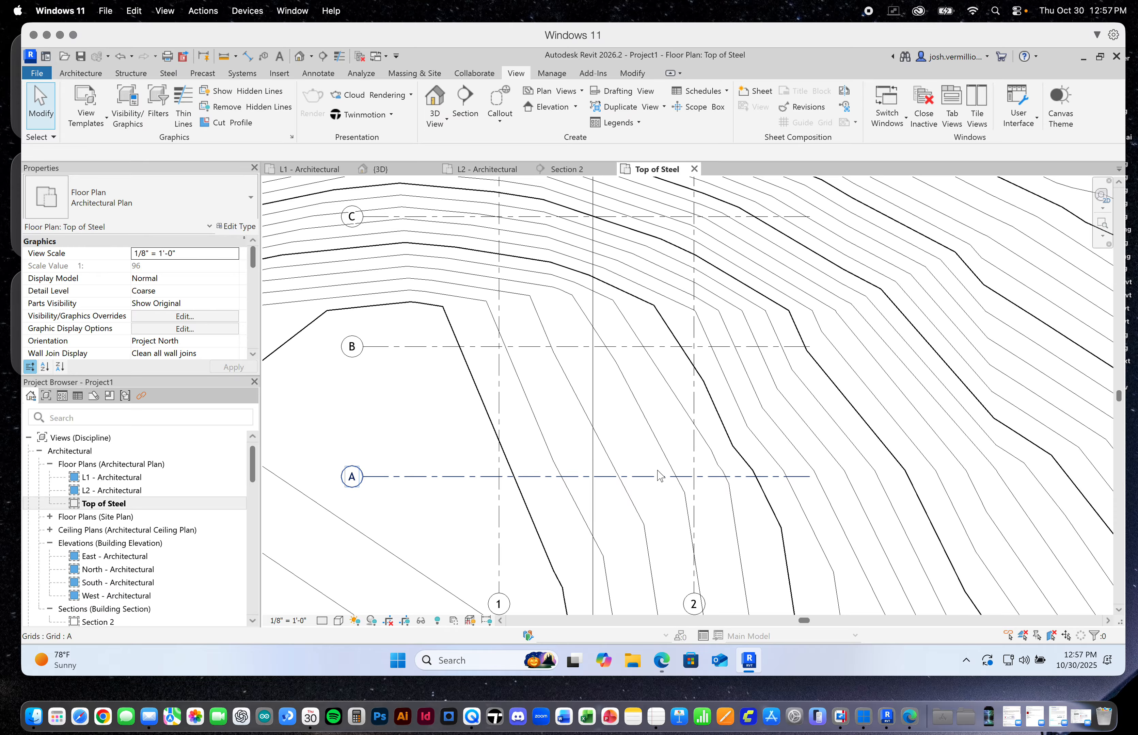
pyautogui.scroll(1, 659, 475)
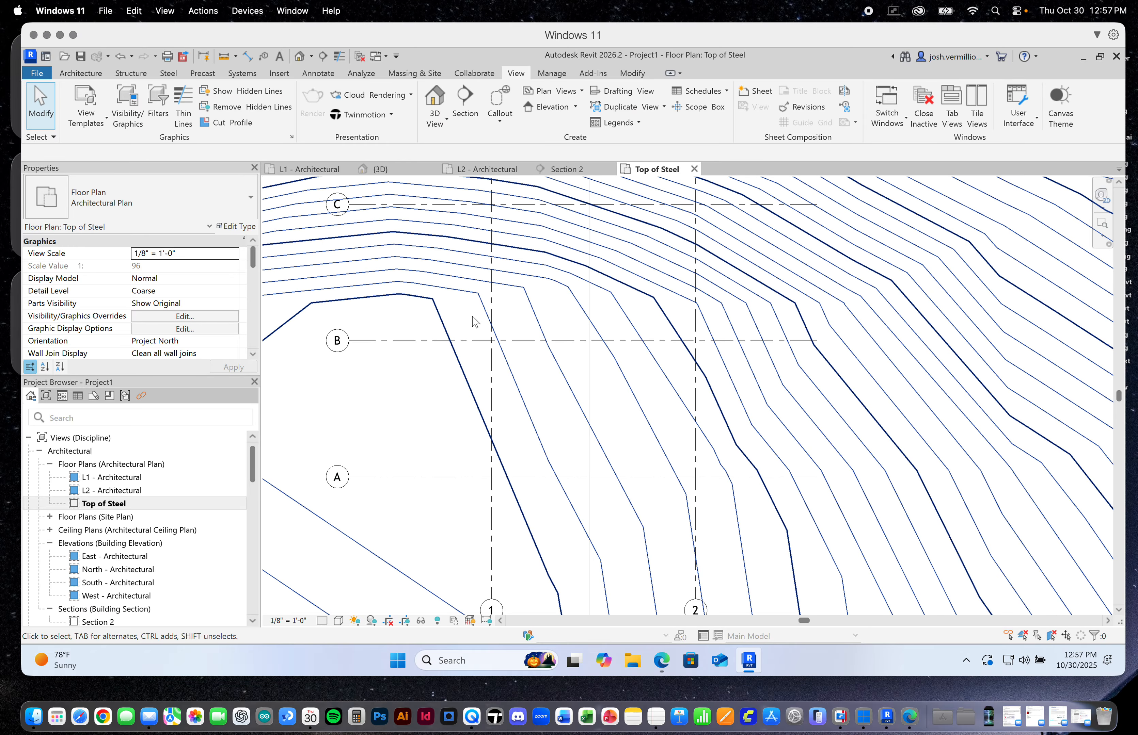
pyautogui.click(415, 168)
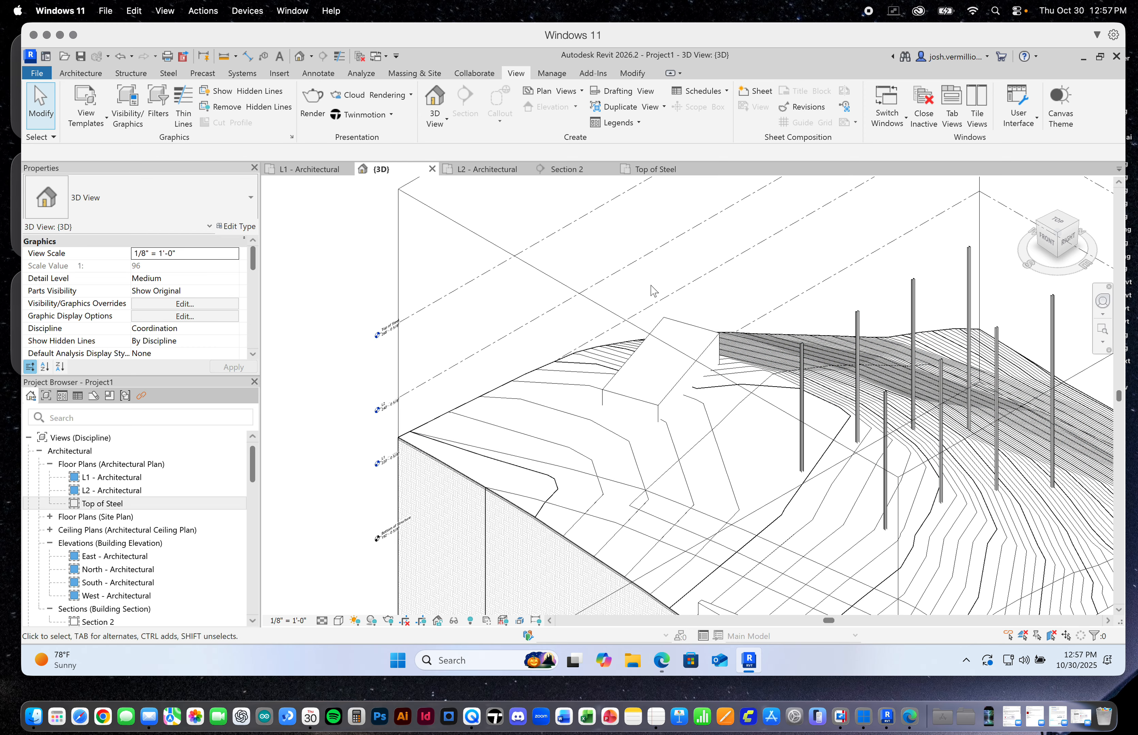
pyautogui.scroll(-1, 652, 292)
pyautogui.scroll(2, 1056, 343)
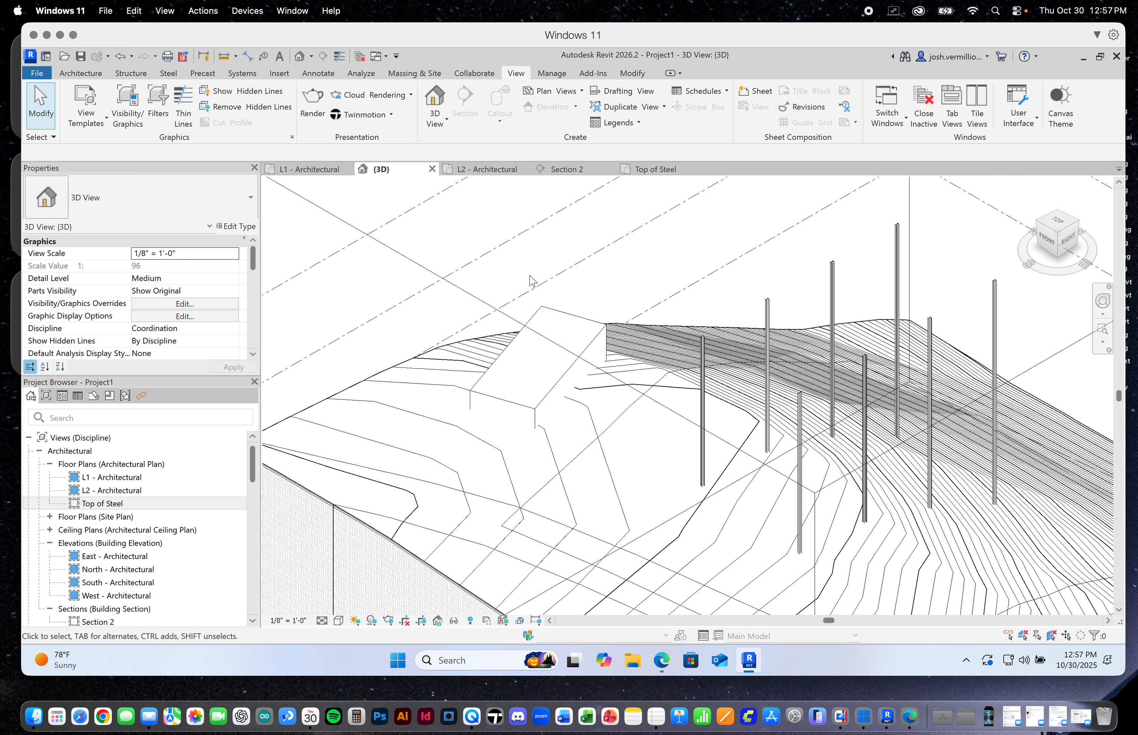
pyautogui.click(656, 170)
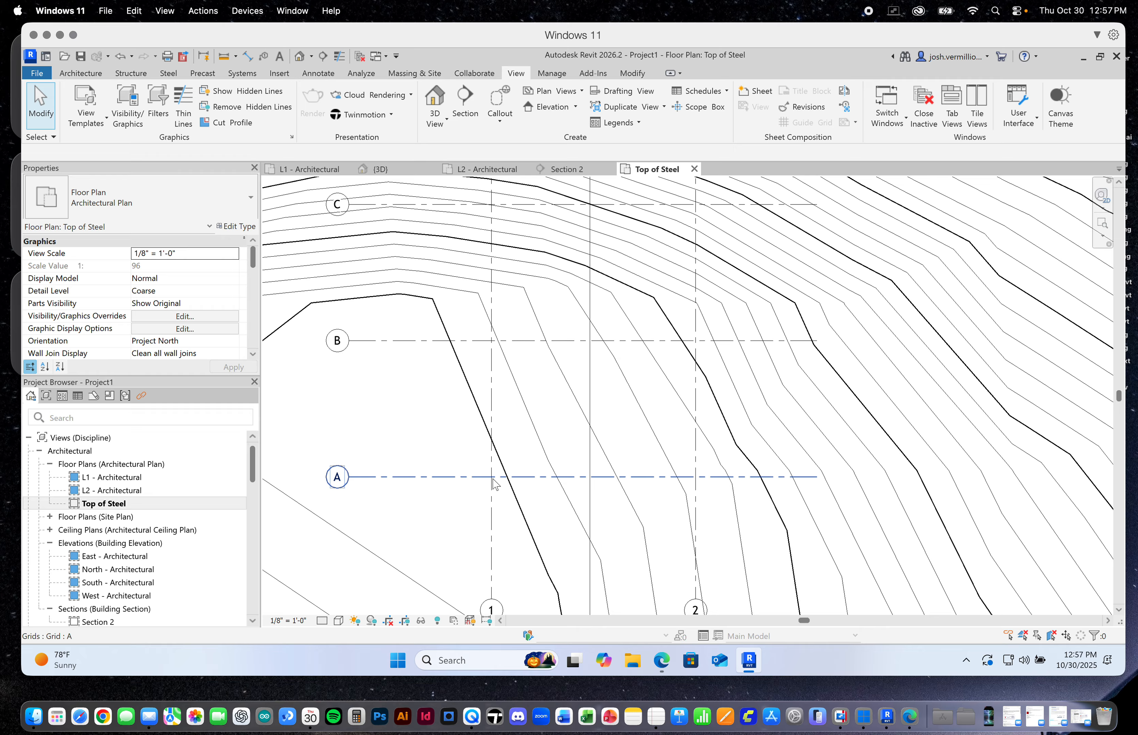
pyautogui.scroll(5, 492, 475)
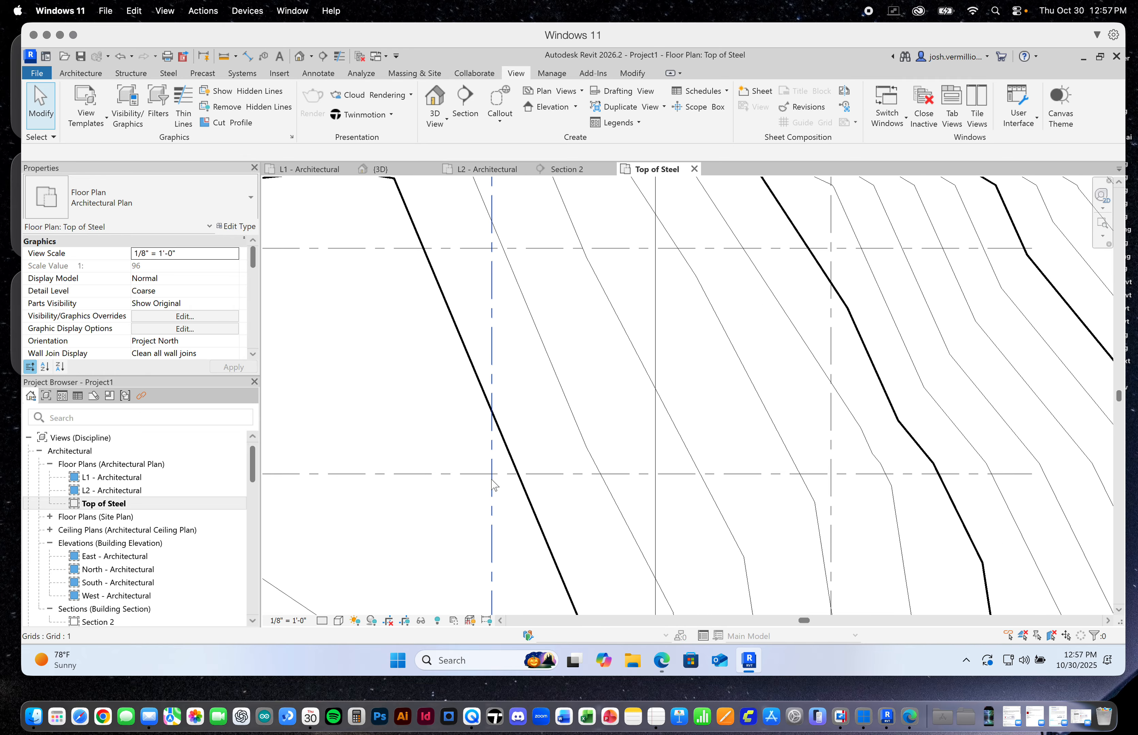
pyautogui.scroll(-6, 494, 477)
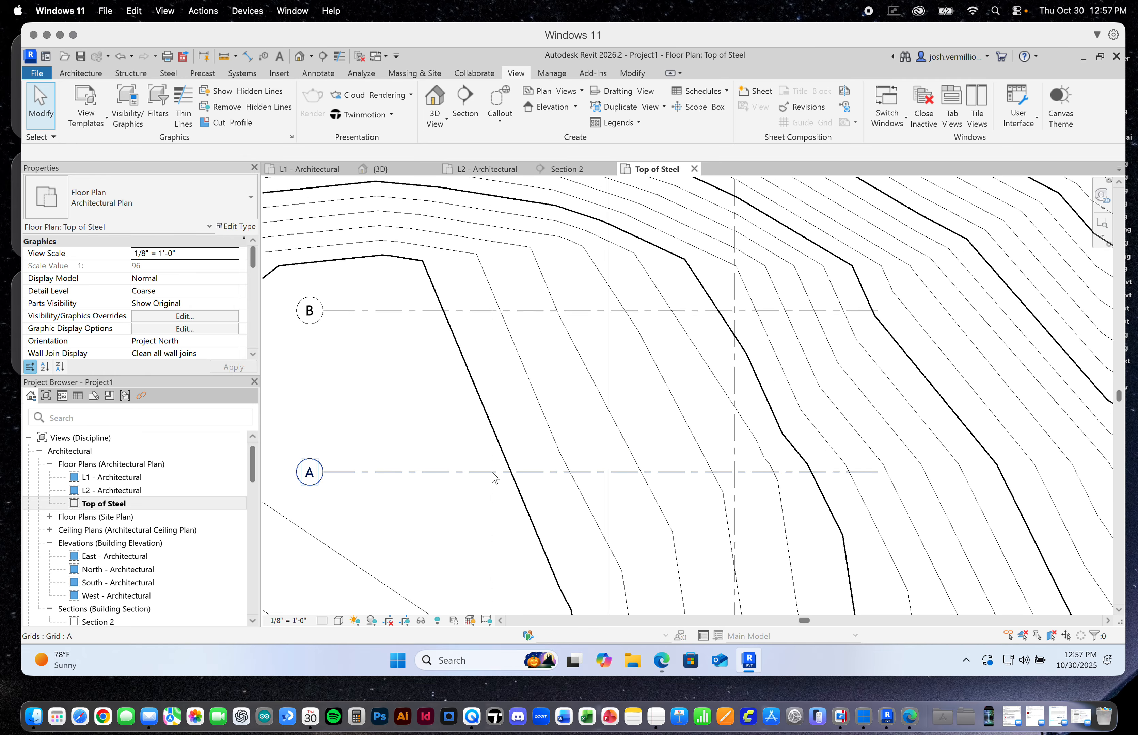
pyautogui.scroll(2, 433, 439)
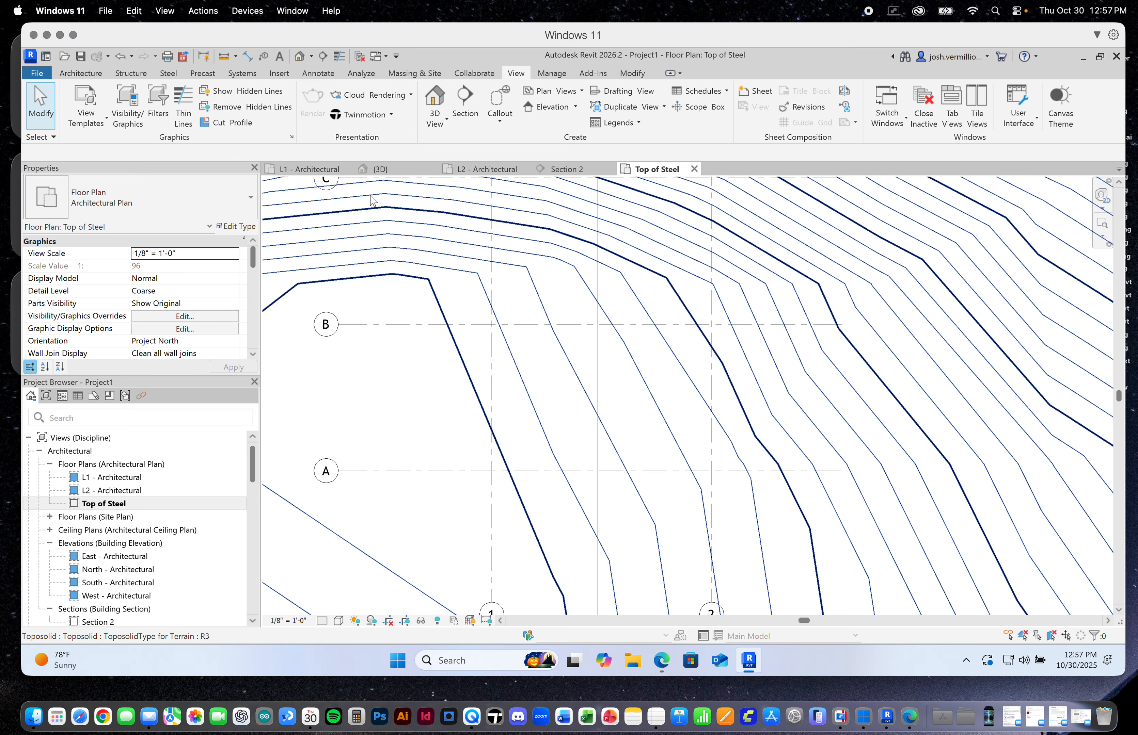
# Place a W18X40 structural beam along grid A from grid 1 to grid 2 in the Top of Steel plan
pyautogui.click(130, 72)
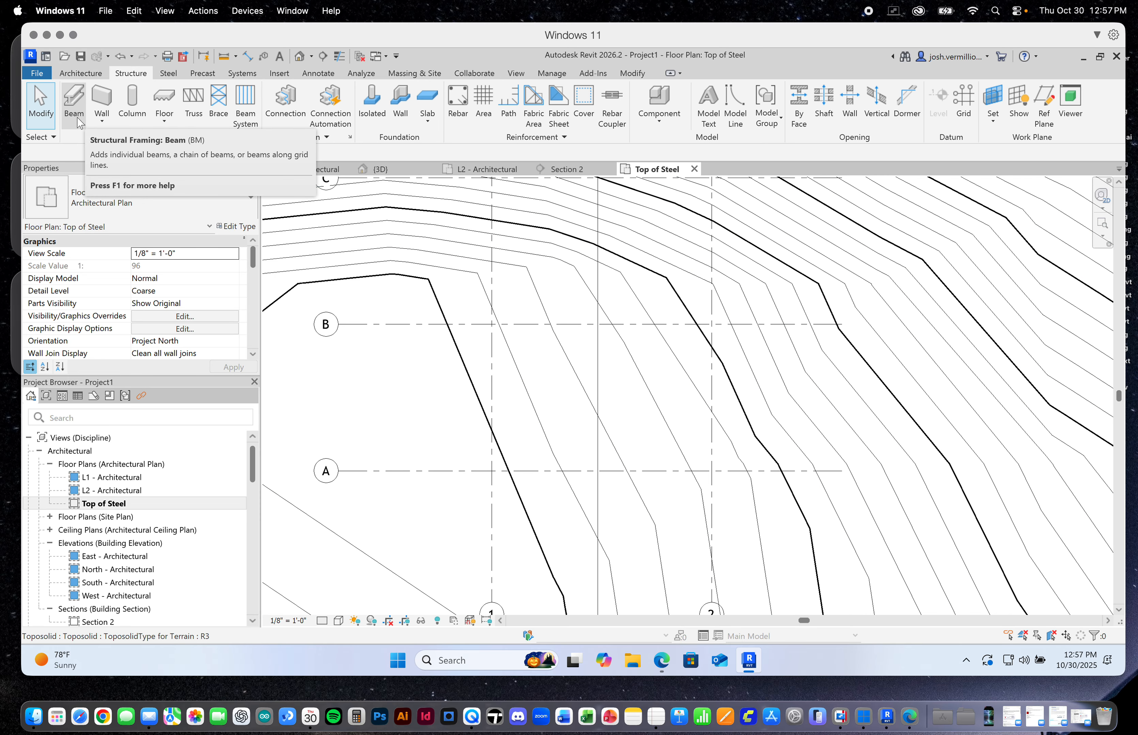
pyautogui.click(76, 103)
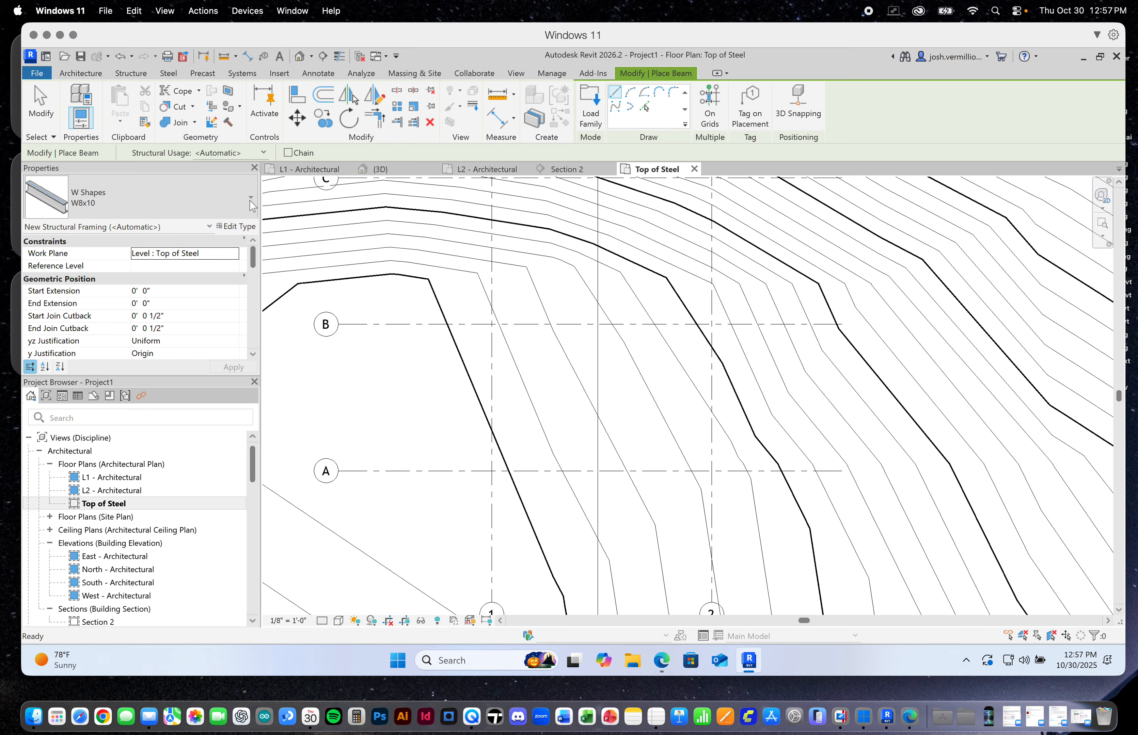
pyautogui.click(251, 202)
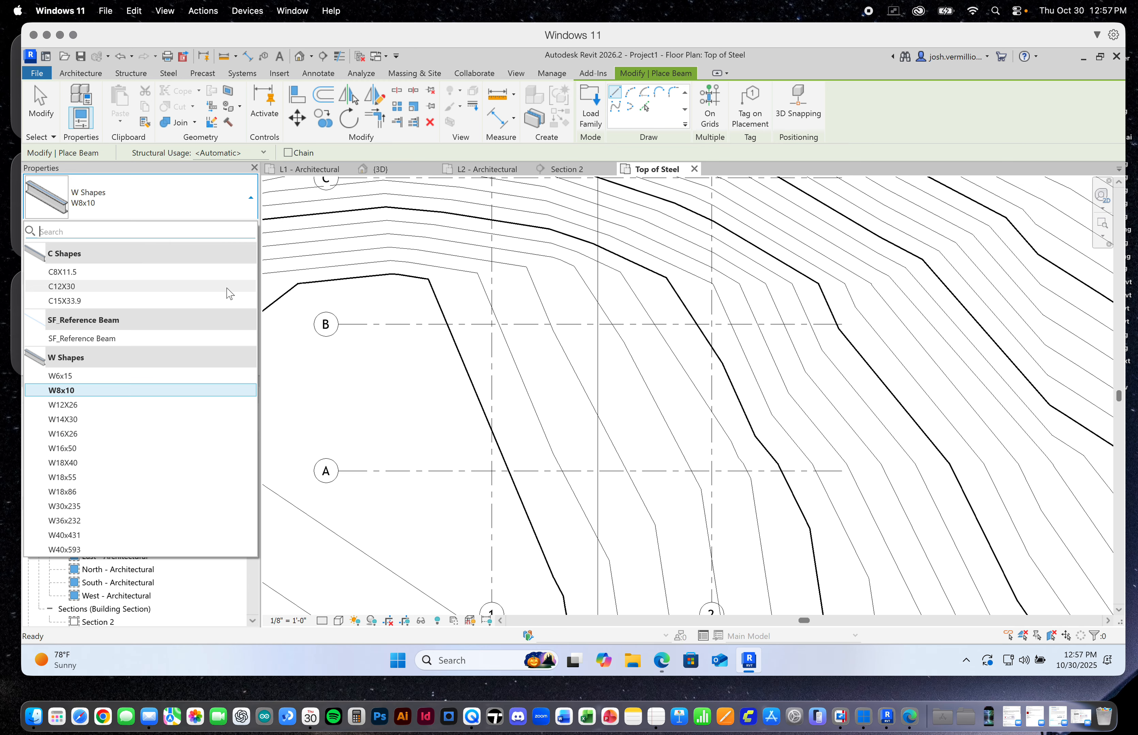
pyautogui.click(72, 464)
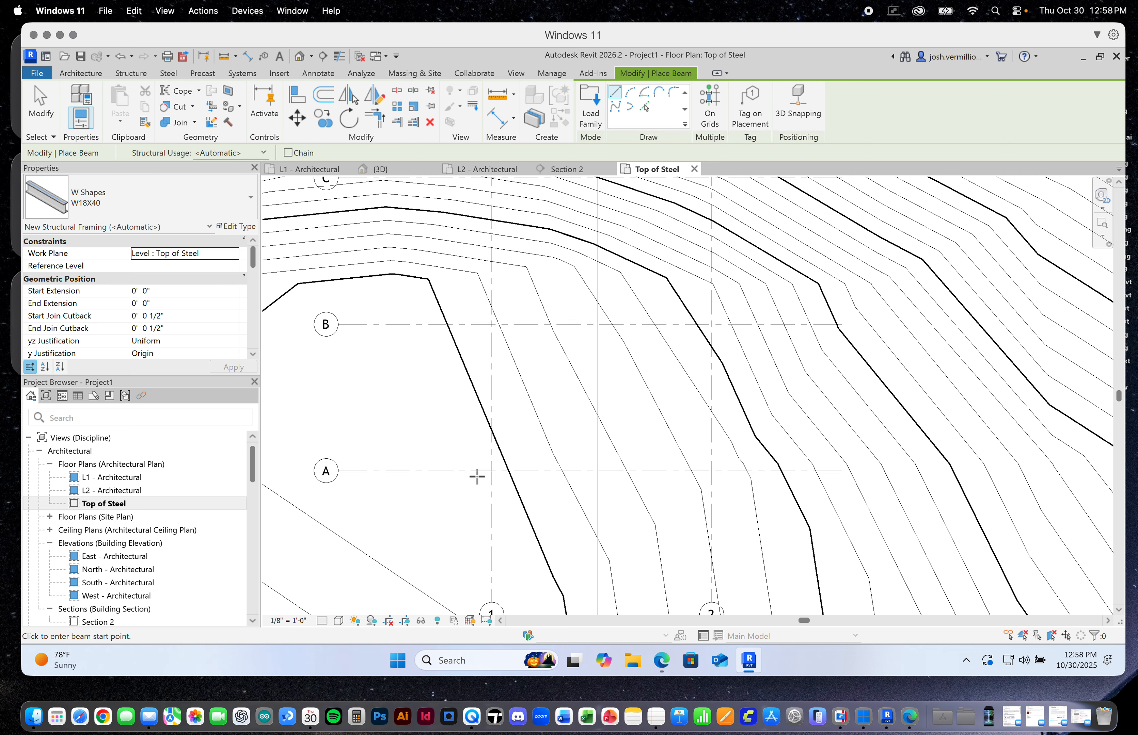
pyautogui.scroll(1, 492, 472)
pyautogui.click(492, 471)
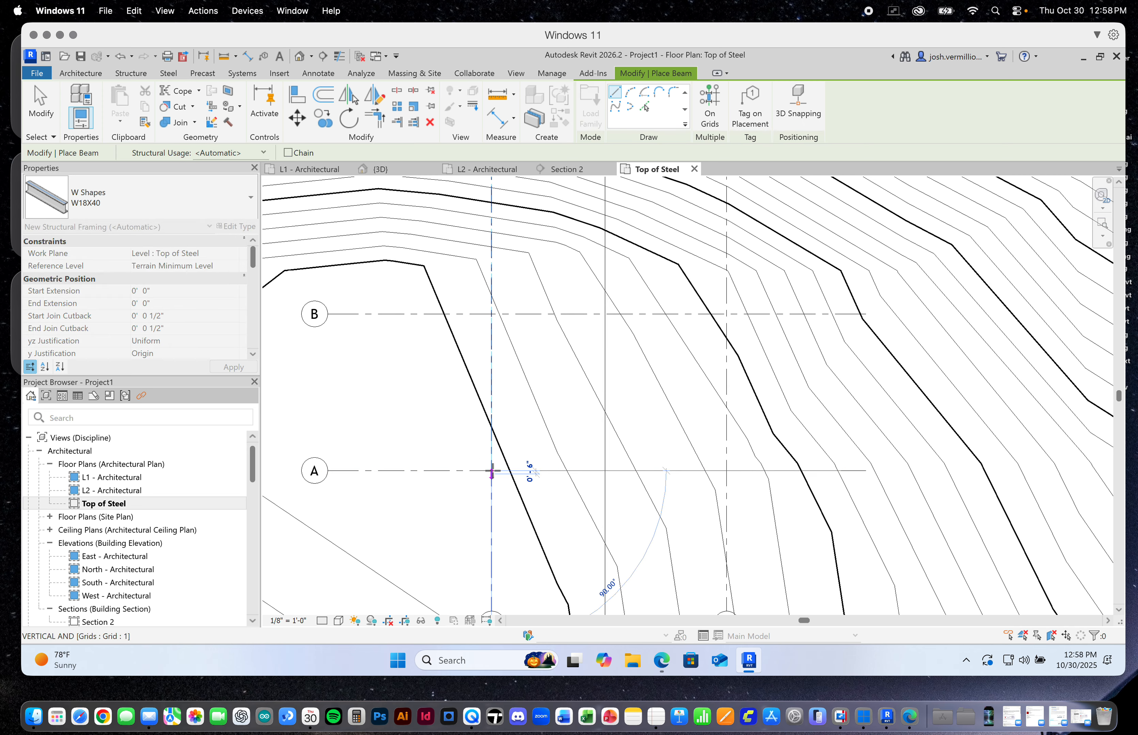
pyautogui.click(726, 471)
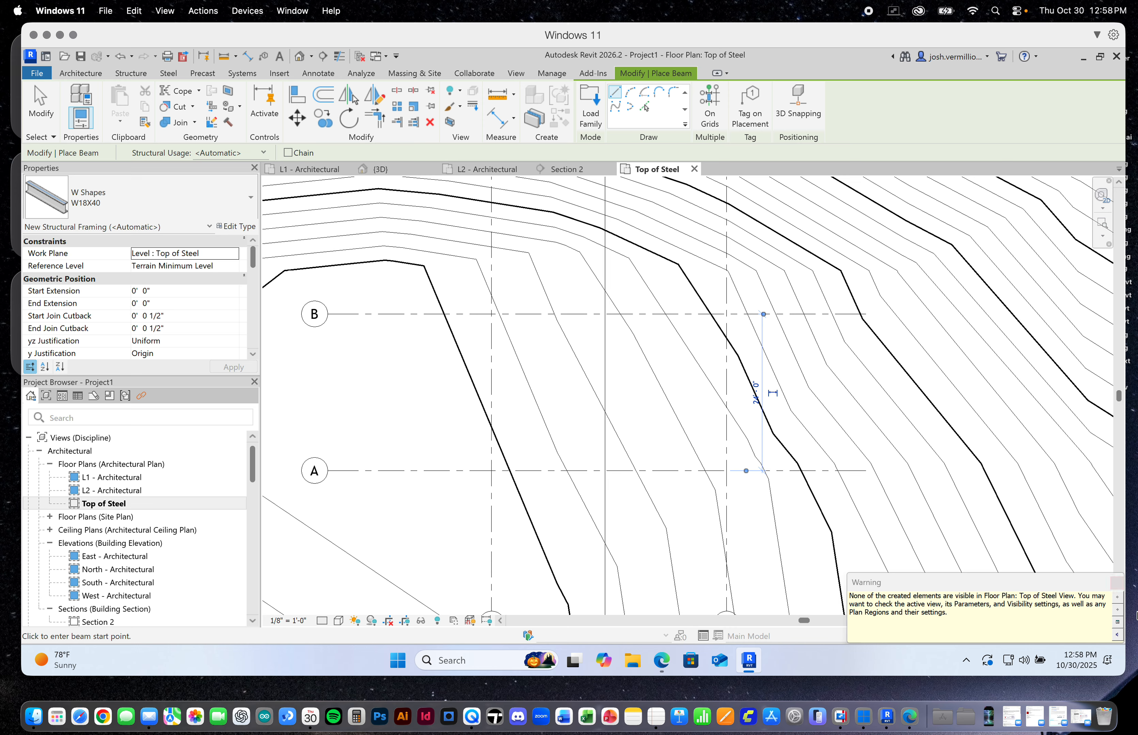
pyautogui.click(1116, 583)
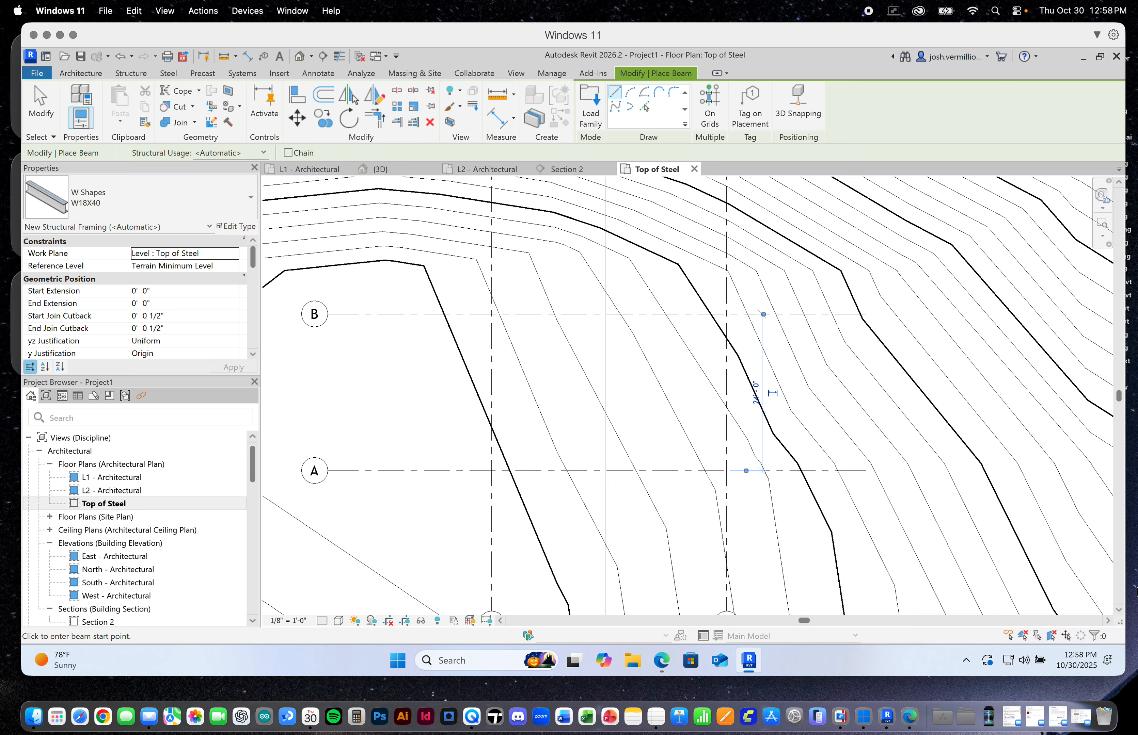
# Place W18X40 beams along grids B, C and D, each spanning from grid 1 to grid 2
pyautogui.click(492, 315)
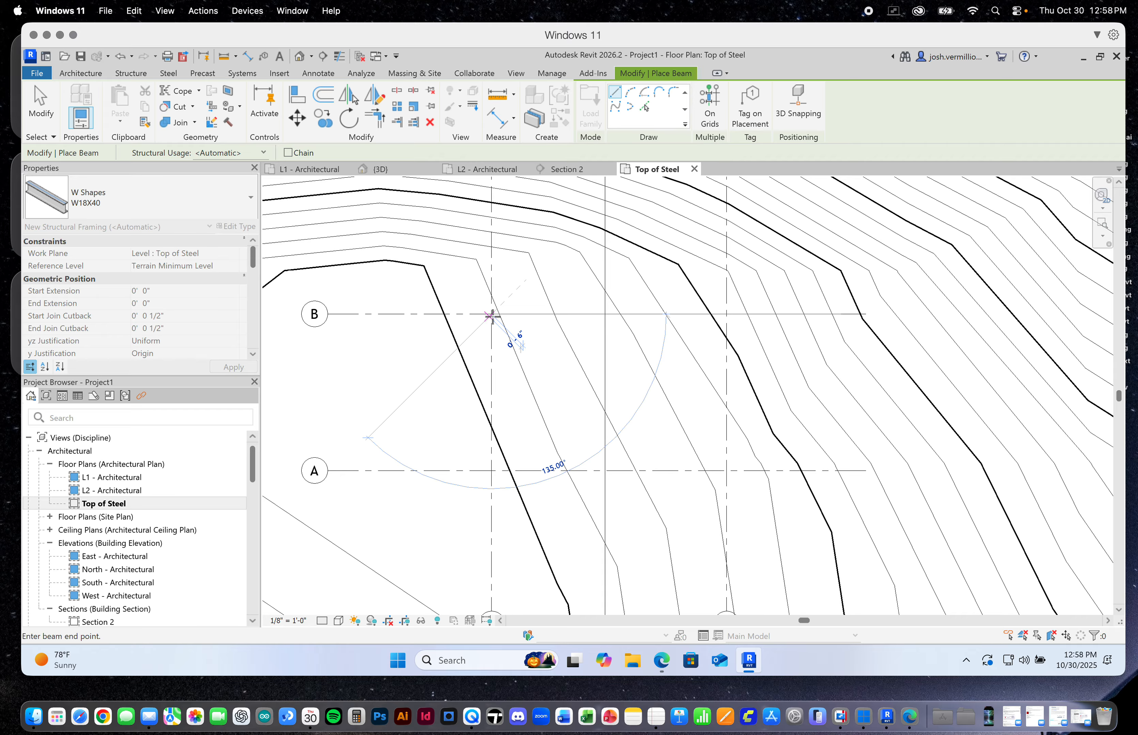
pyautogui.click(725, 314)
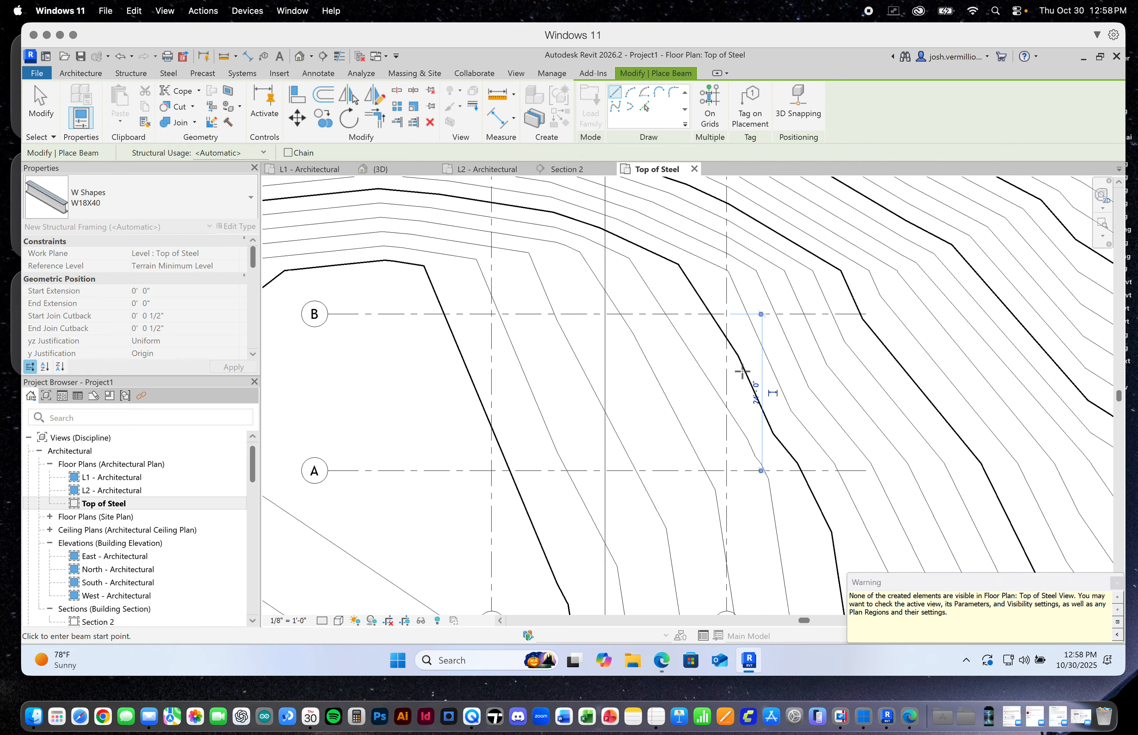
pyautogui.scroll(-2, 742, 372)
pyautogui.click(555, 213)
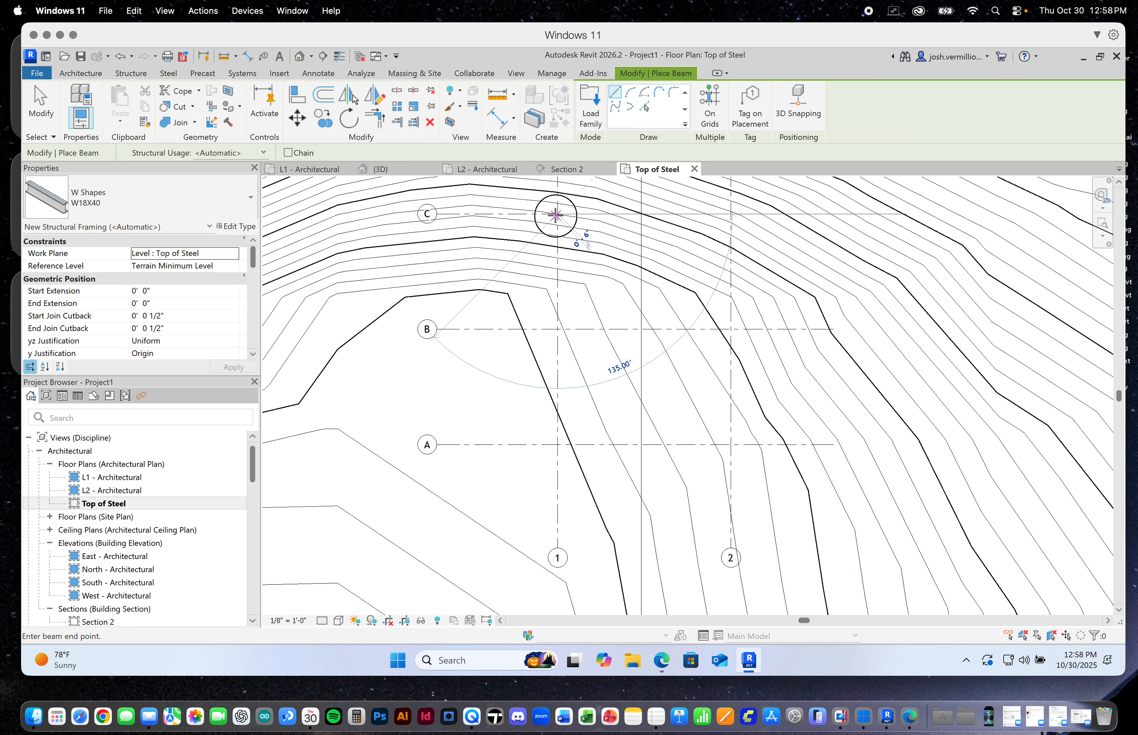
pyautogui.click(730, 214)
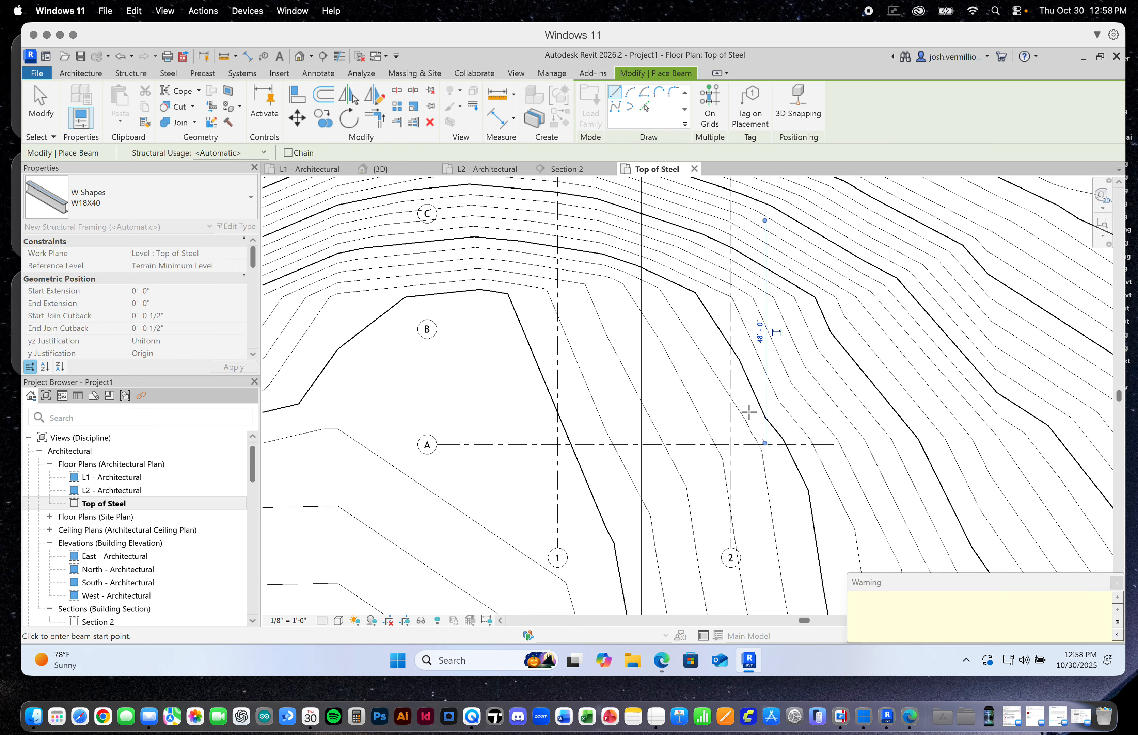
pyautogui.scroll(-2, 746, 409)
pyautogui.scroll(-1, 744, 409)
pyautogui.click(627, 211)
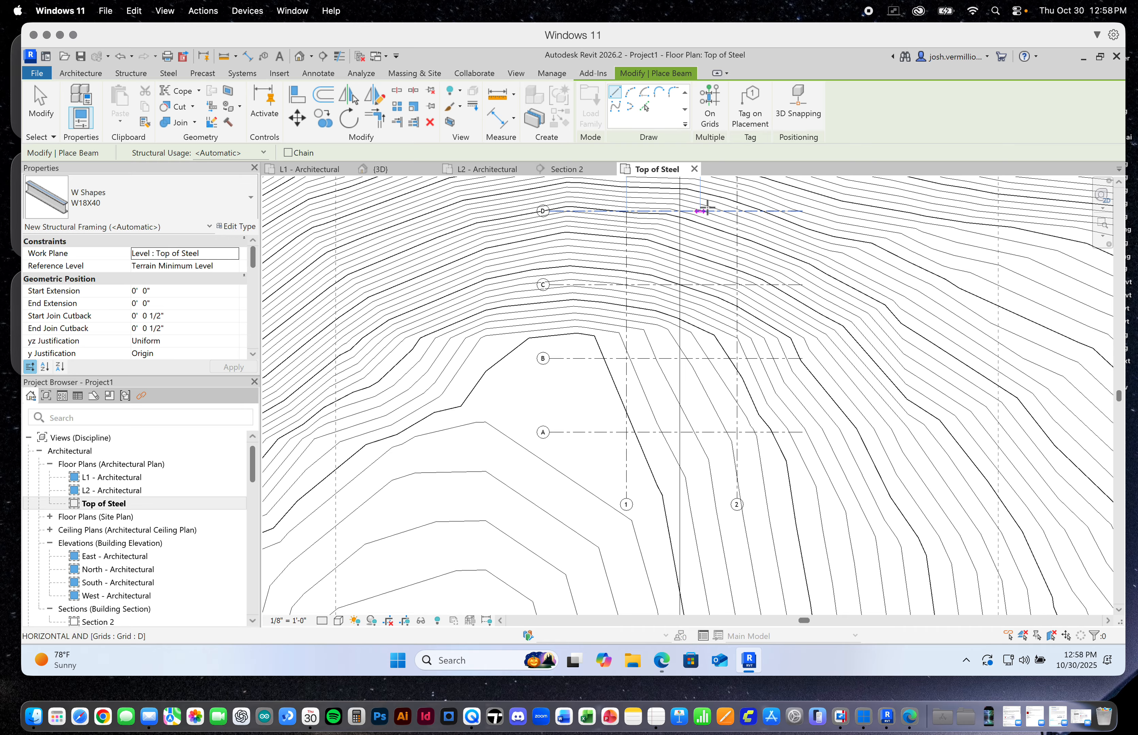
pyautogui.click(736, 211)
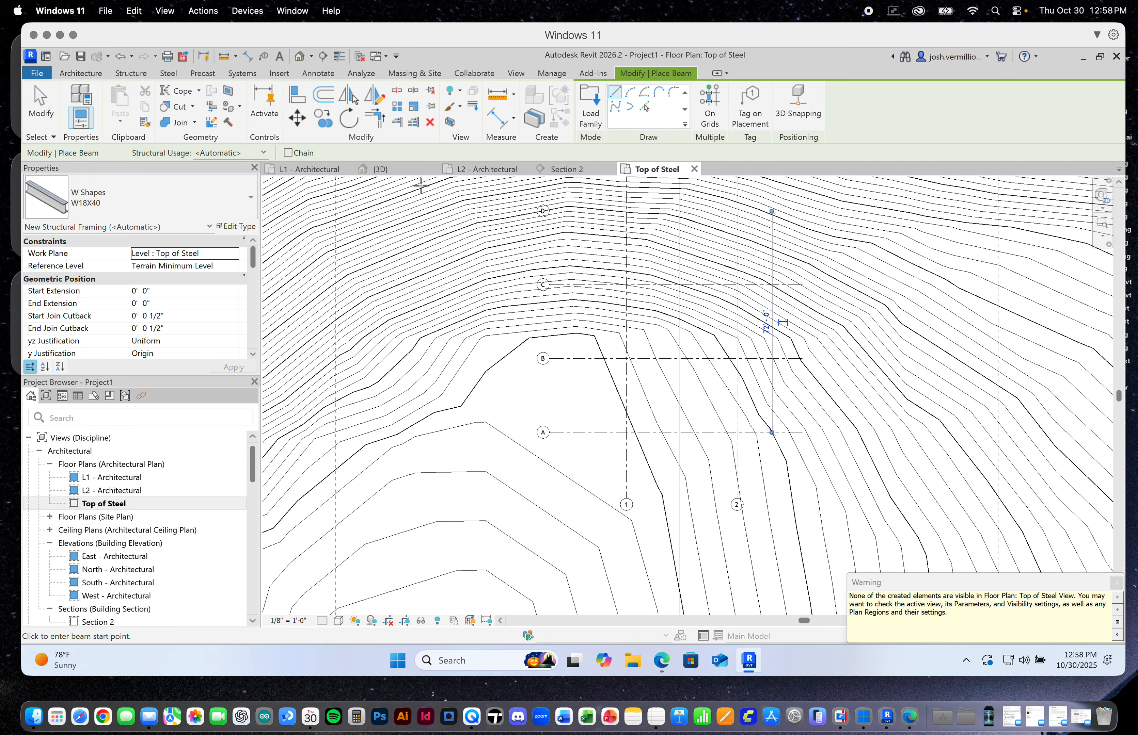
# Check the four new beams spanning the columns in the 3D view and end beam placement
pyautogui.click(416, 170)
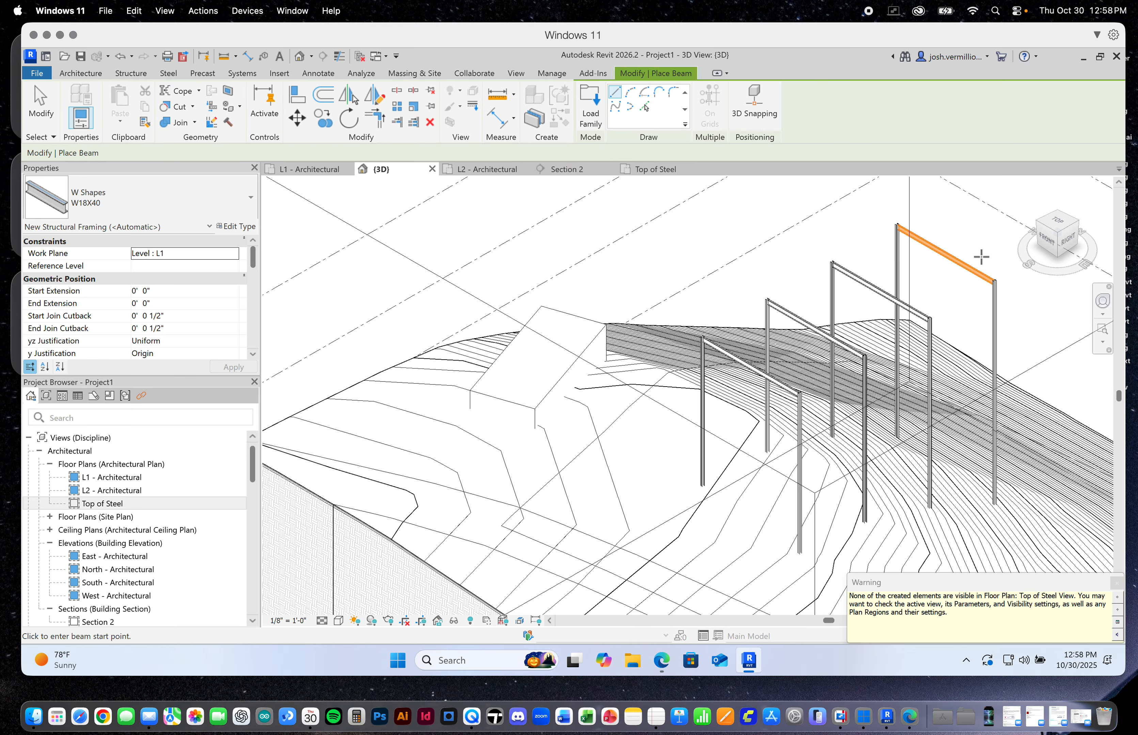
pyautogui.scroll(2, 975, 283)
pyautogui.scroll(2, 976, 284)
pyautogui.scroll(-5, 808, 359)
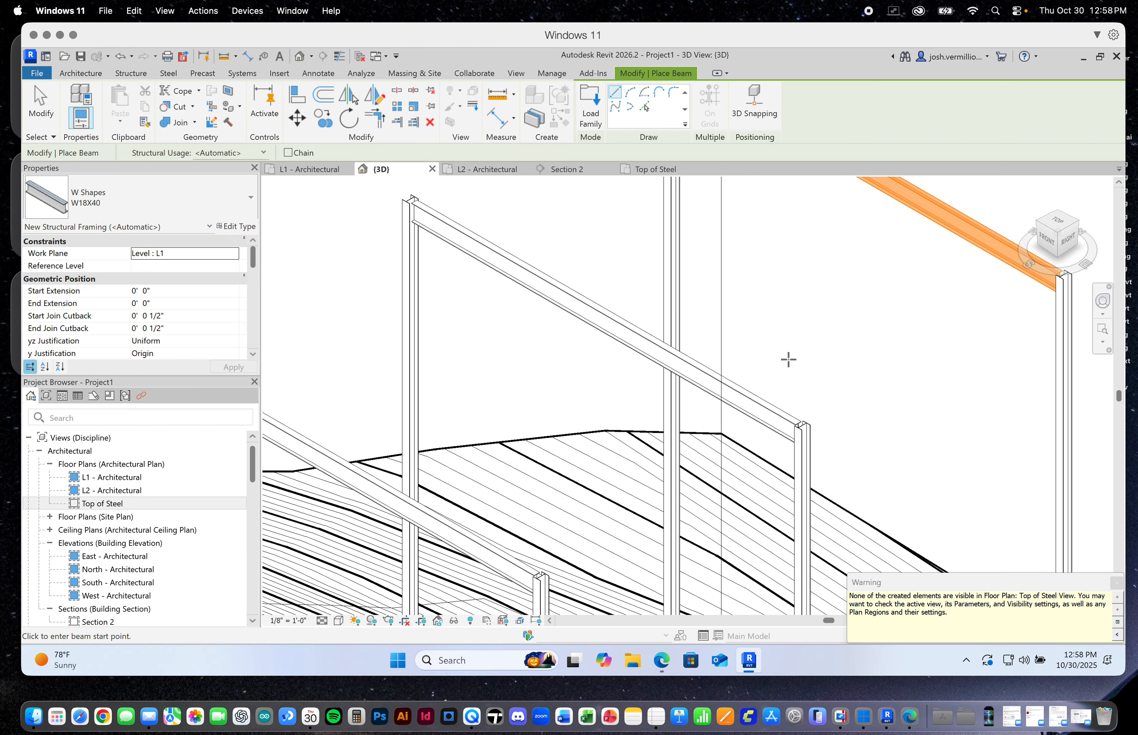
pyautogui.click(52, 113)
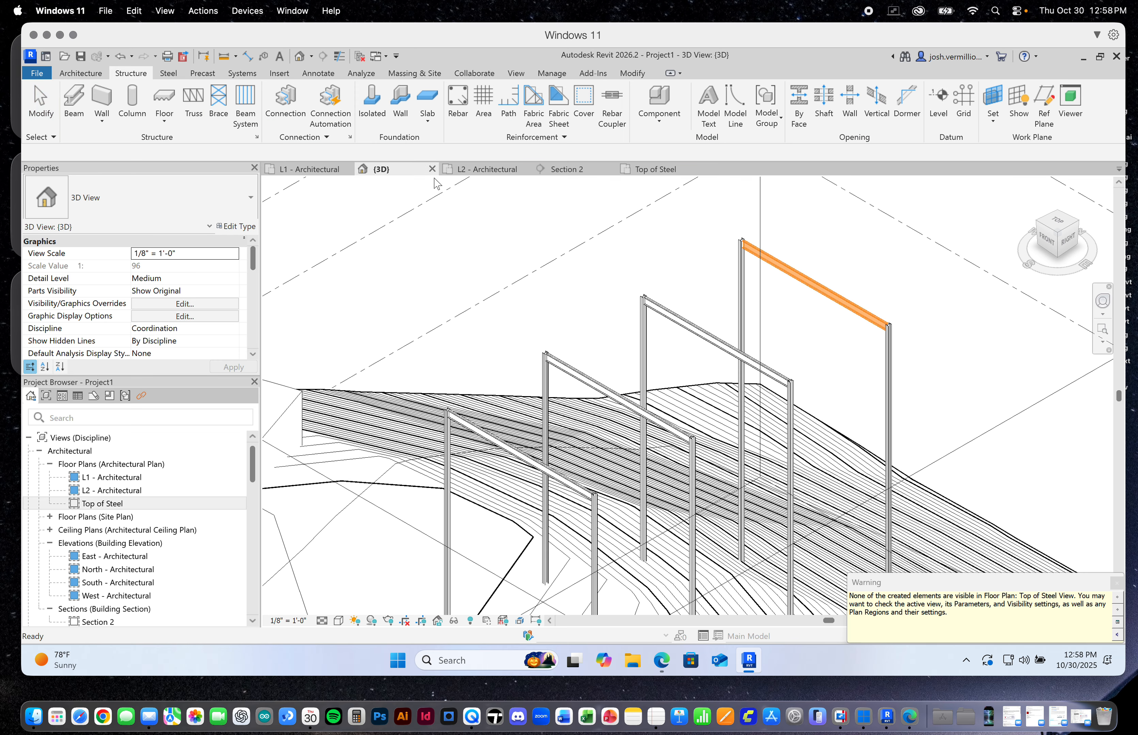
# Inspect up close how the grid D beam meets the top of its grid 1 column in 3D
pyautogui.scroll(5, 715, 253)
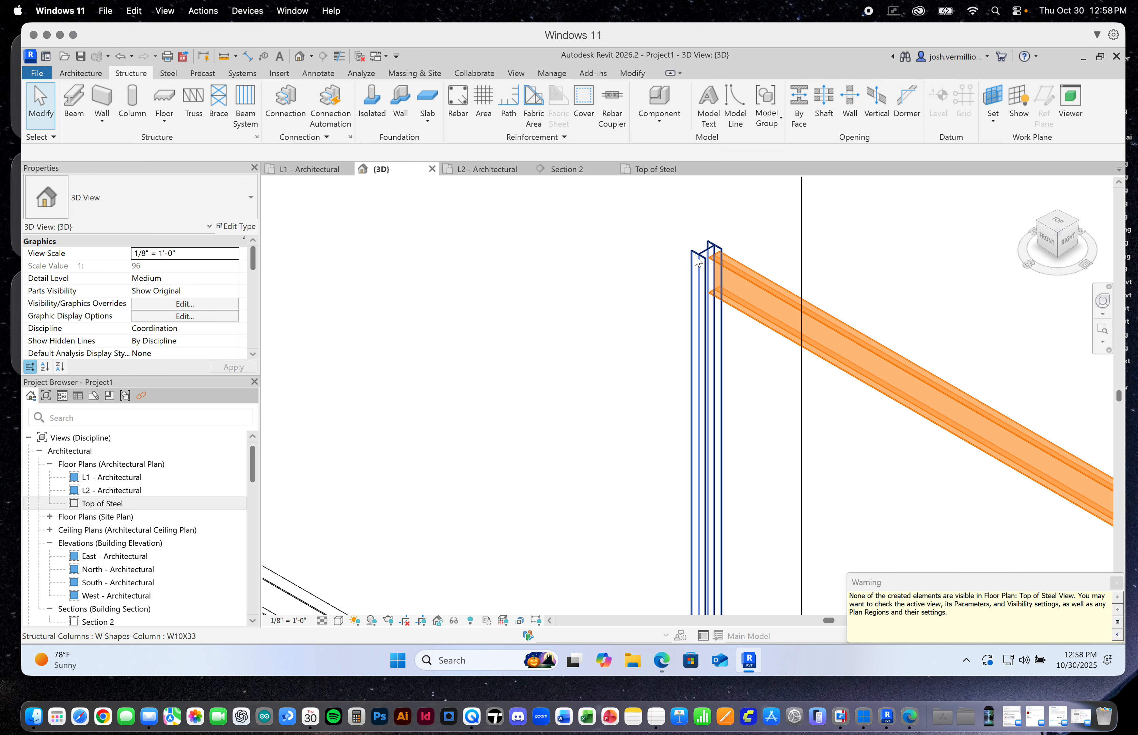
pyautogui.click(716, 253)
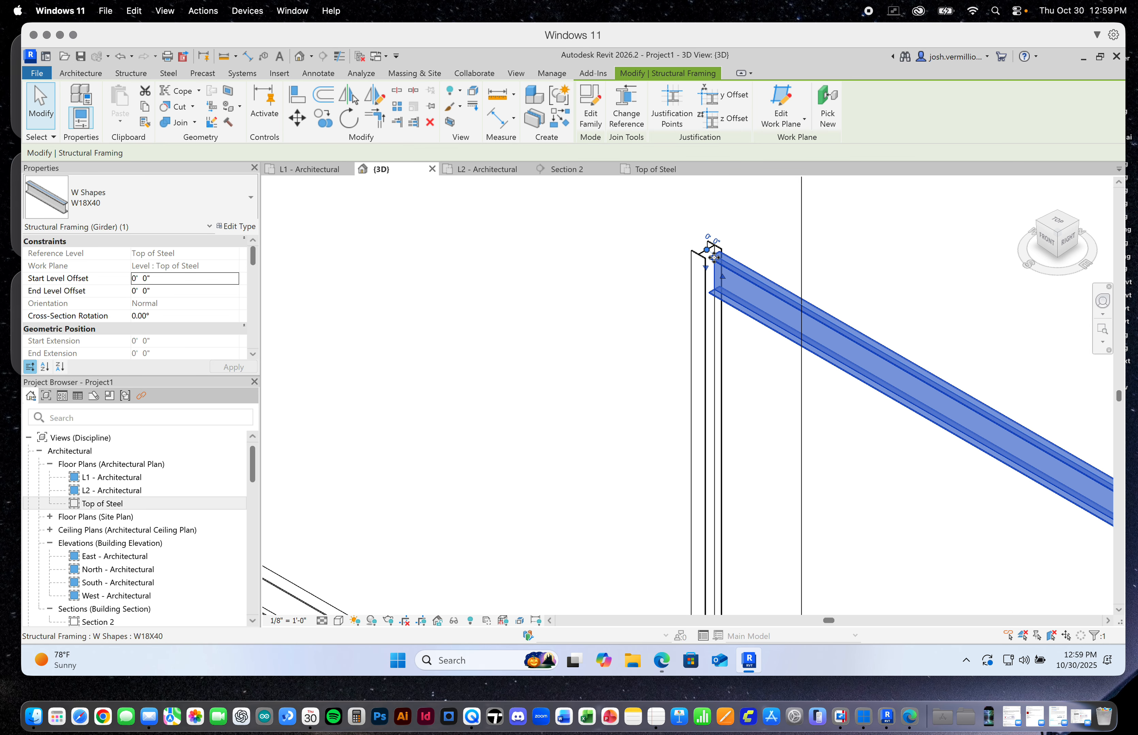
pyautogui.press('Escape')
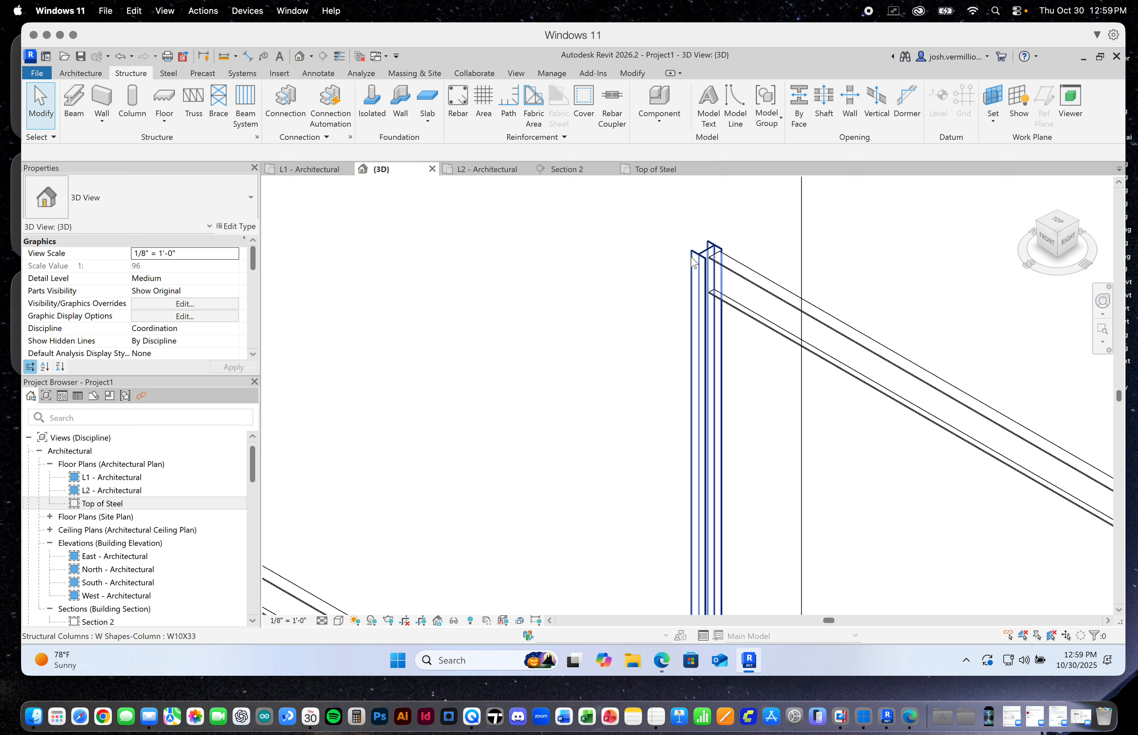
pyautogui.scroll(-3, 726, 249)
pyautogui.scroll(3, 722, 254)
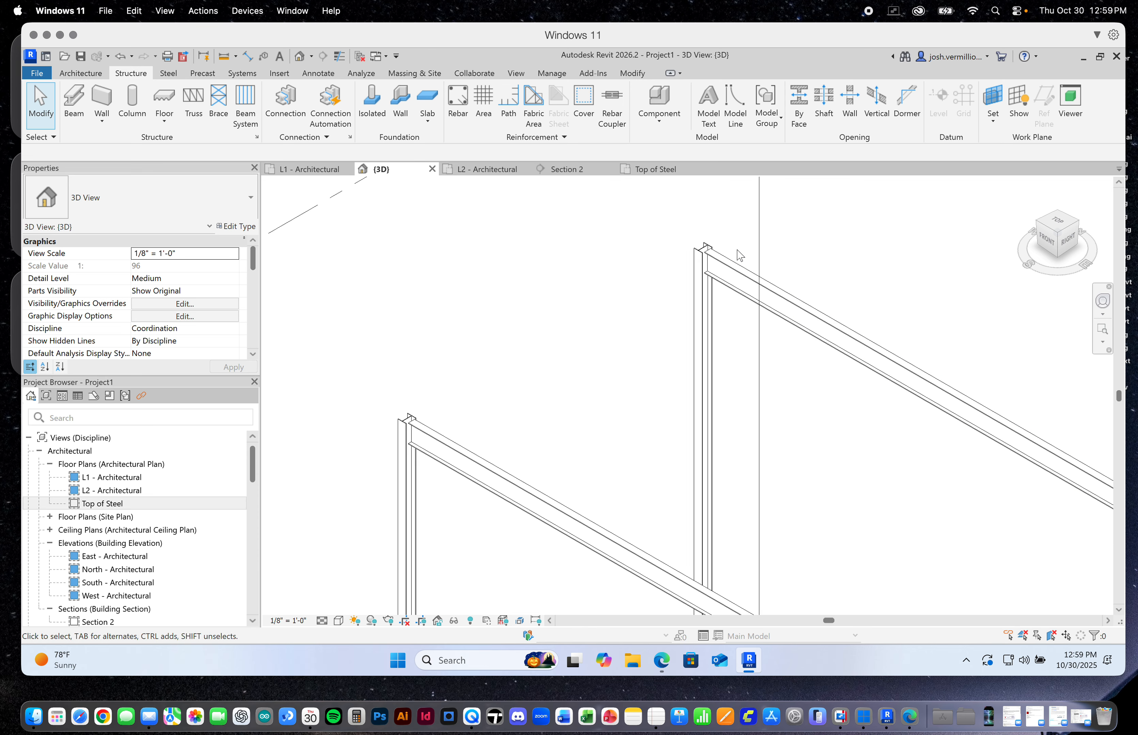
pyautogui.scroll(1, 717, 253)
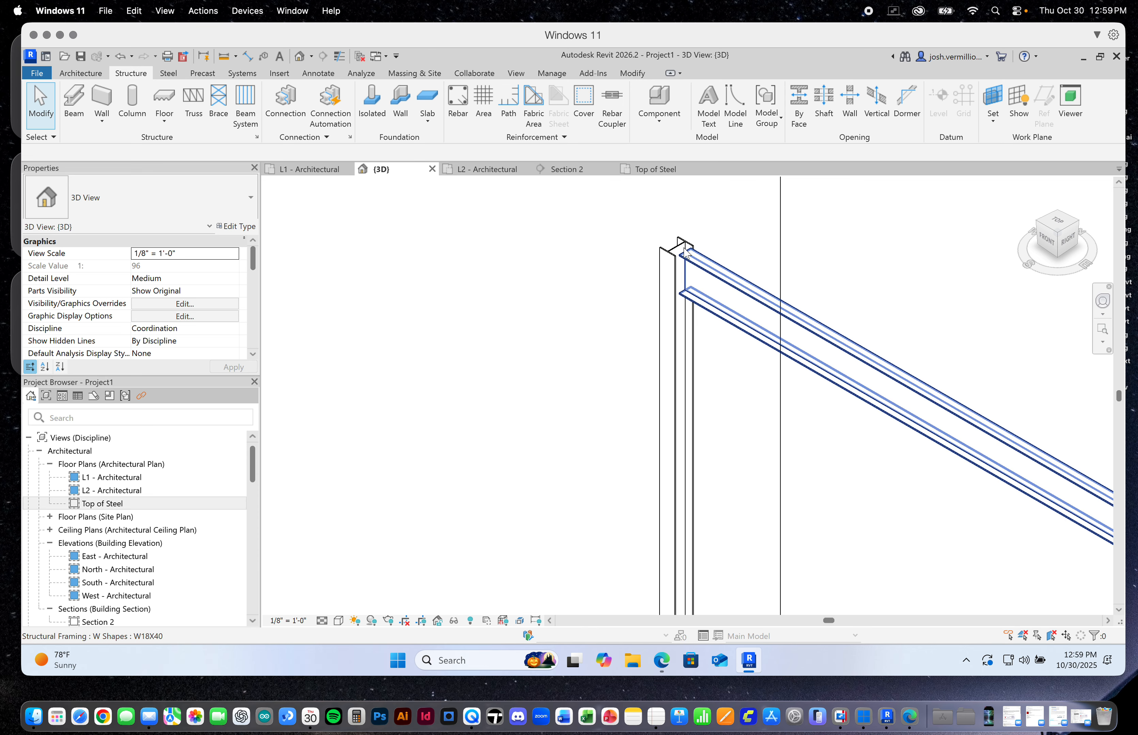
pyautogui.scroll(-1, 693, 260)
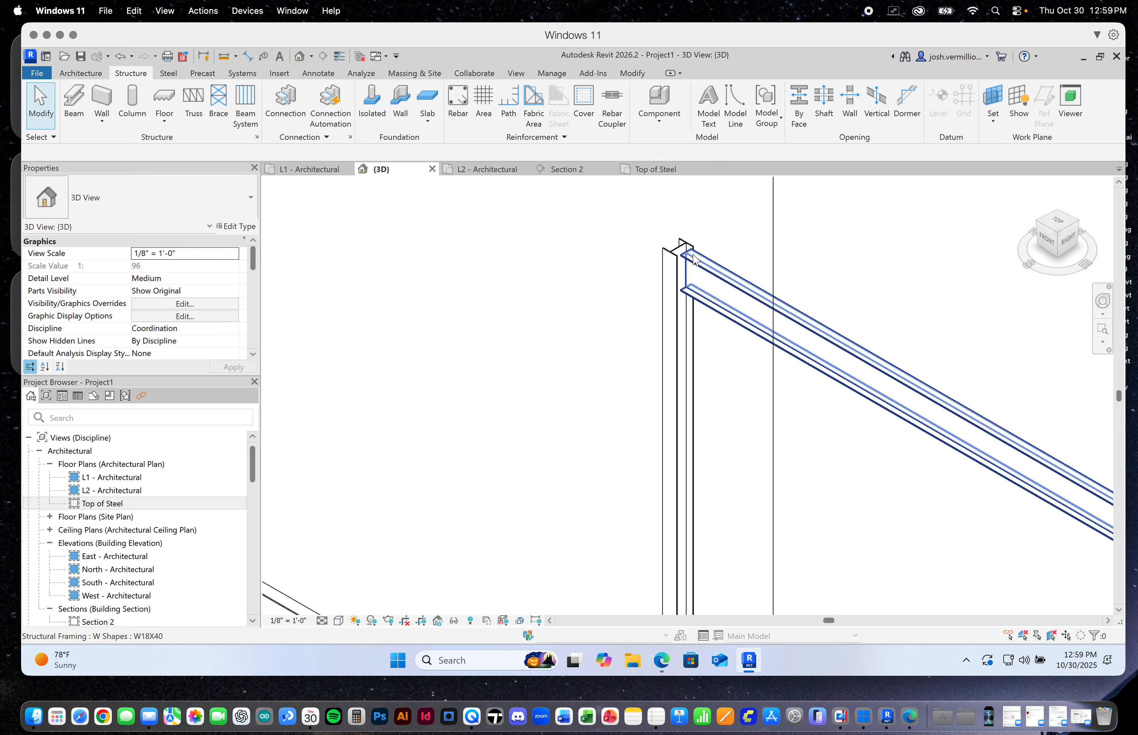
pyautogui.scroll(2, 694, 261)
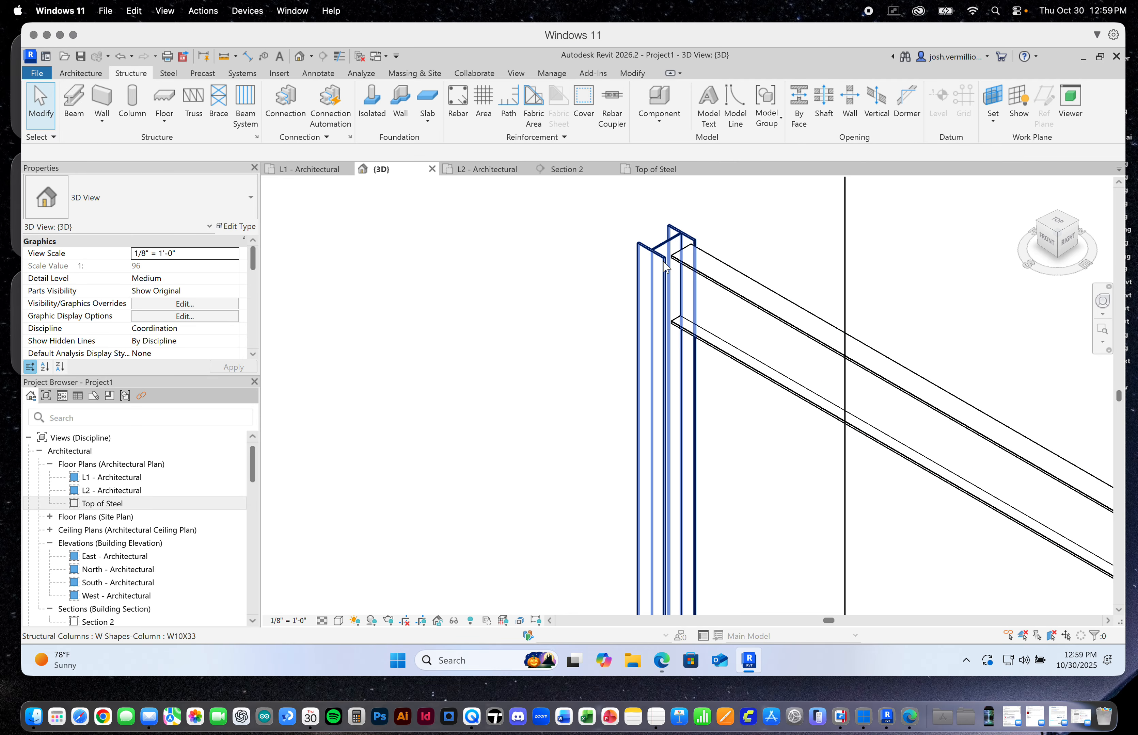
pyautogui.scroll(-2, 691, 259)
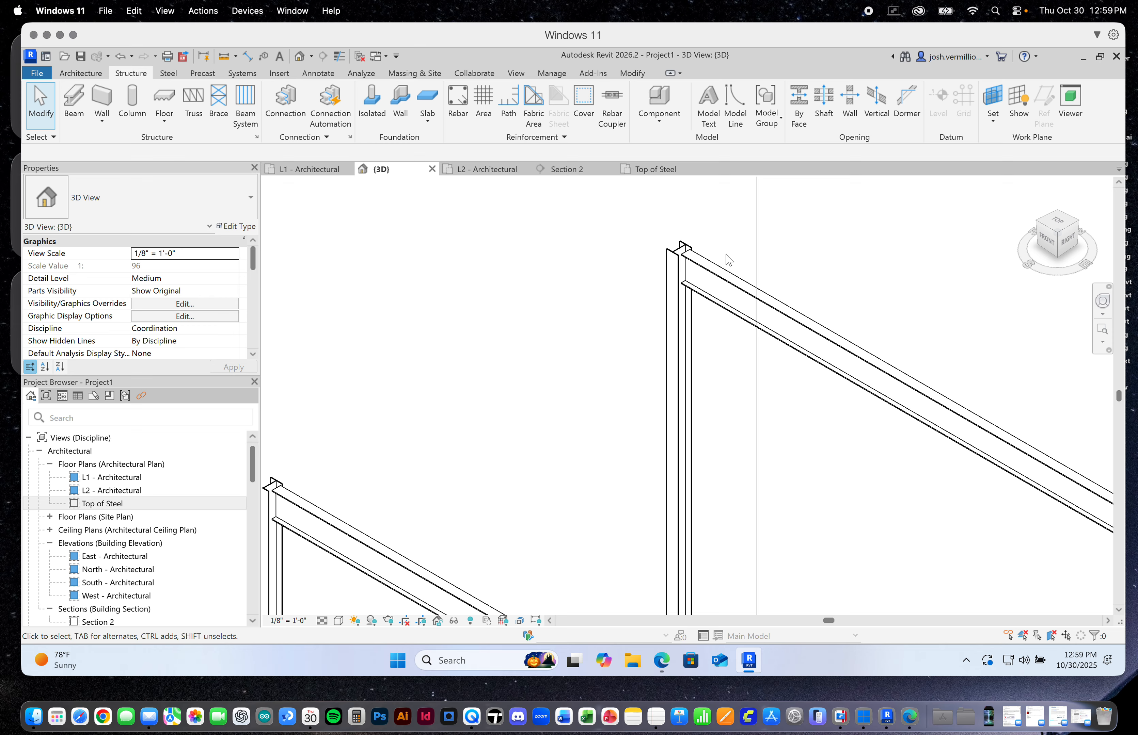
# Change the end reference of the grid D beam at grid 1 to the web face of its W10X33 column
pyautogui.click(736, 282)
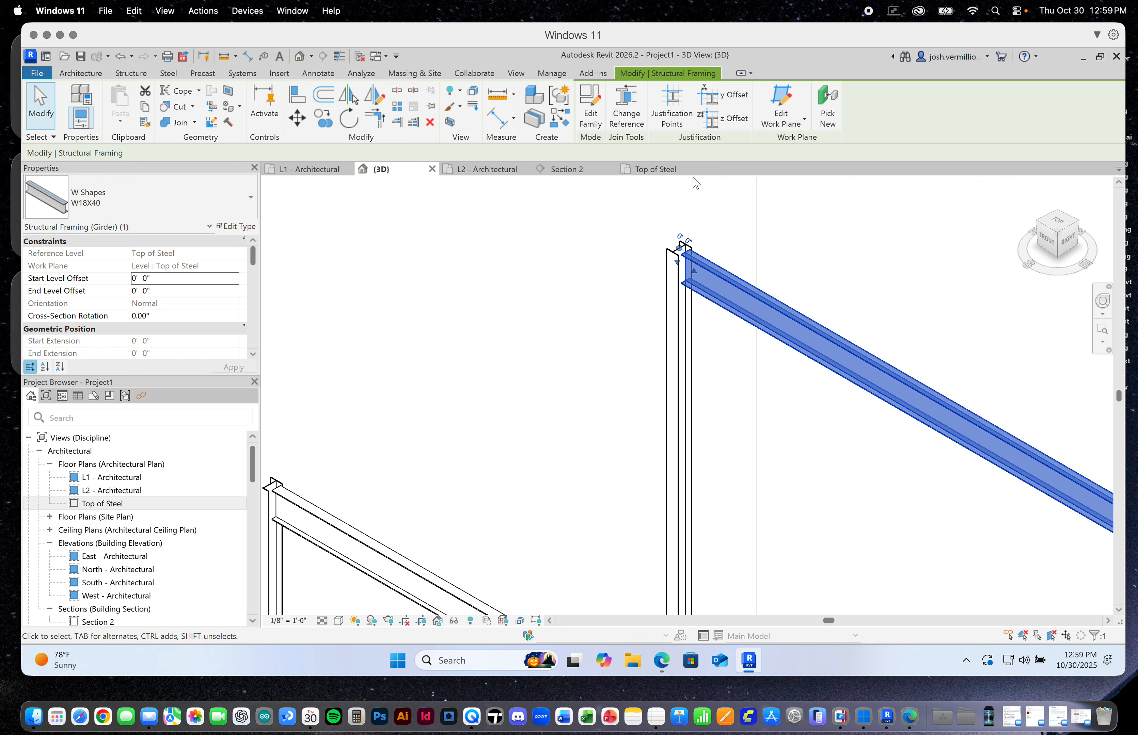
pyautogui.scroll(4, 705, 233)
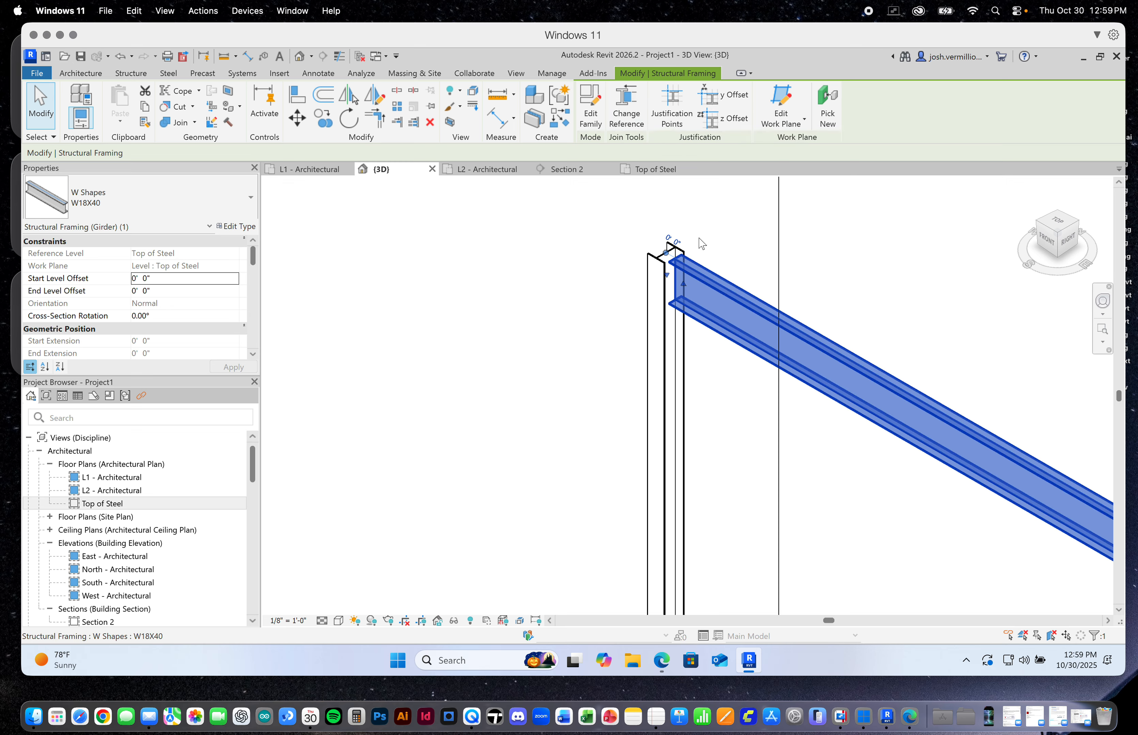
pyautogui.click(632, 111)
pyautogui.scroll(5, 679, 240)
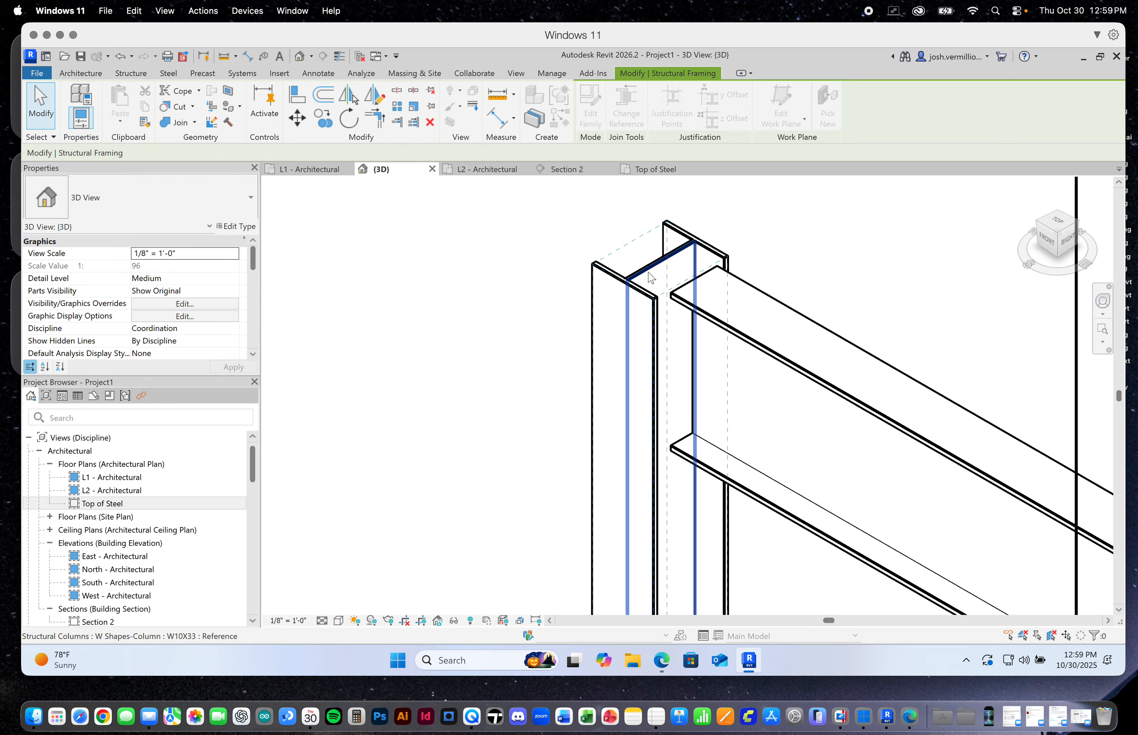
pyautogui.click(653, 280)
pyautogui.scroll(-5, 653, 279)
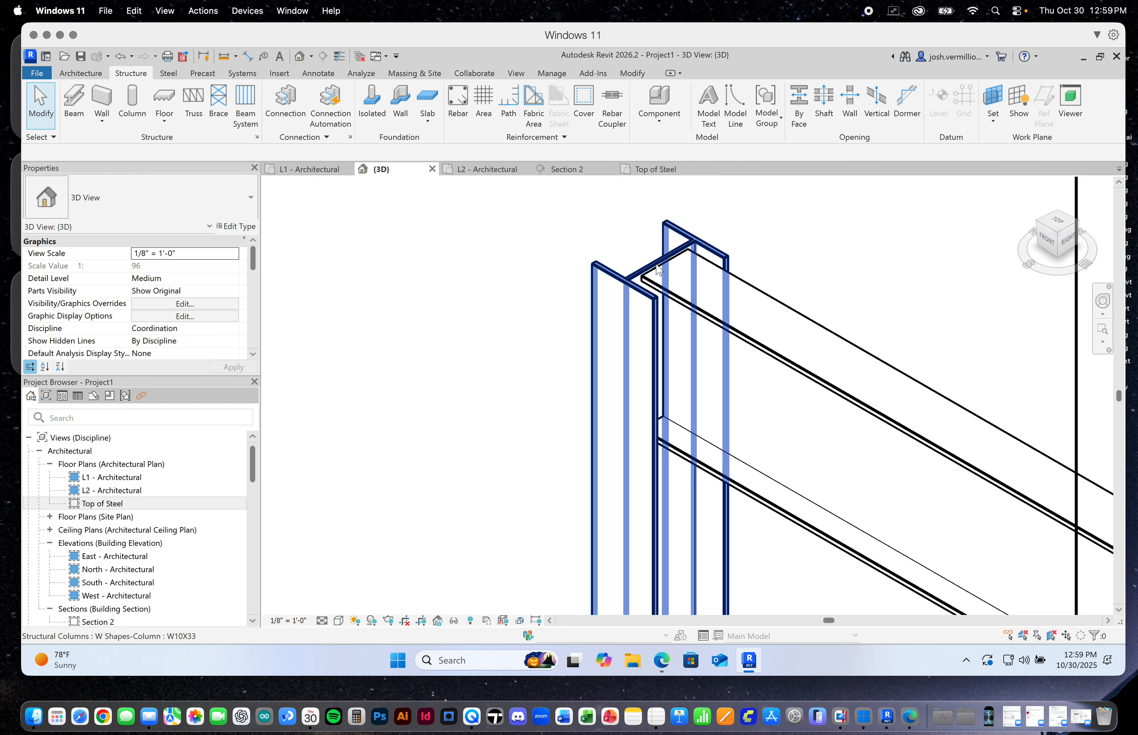
pyautogui.scroll(-3, 636, 265)
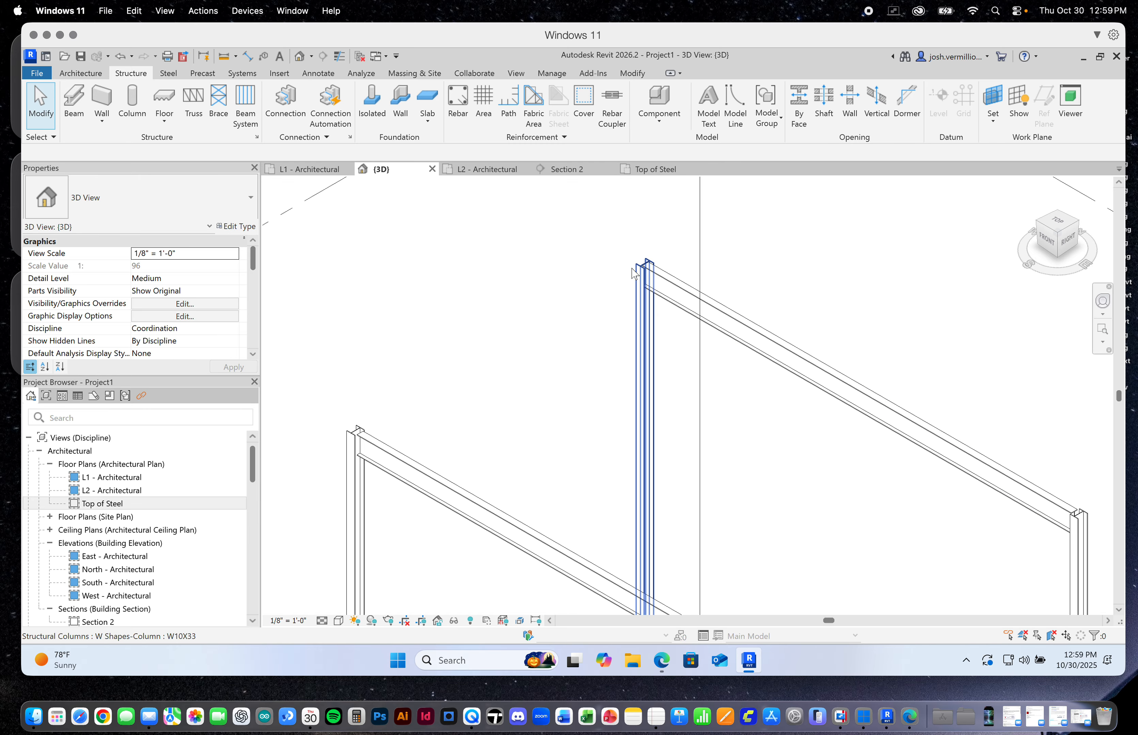
pyautogui.scroll(3, 651, 272)
pyautogui.scroll(2, 655, 282)
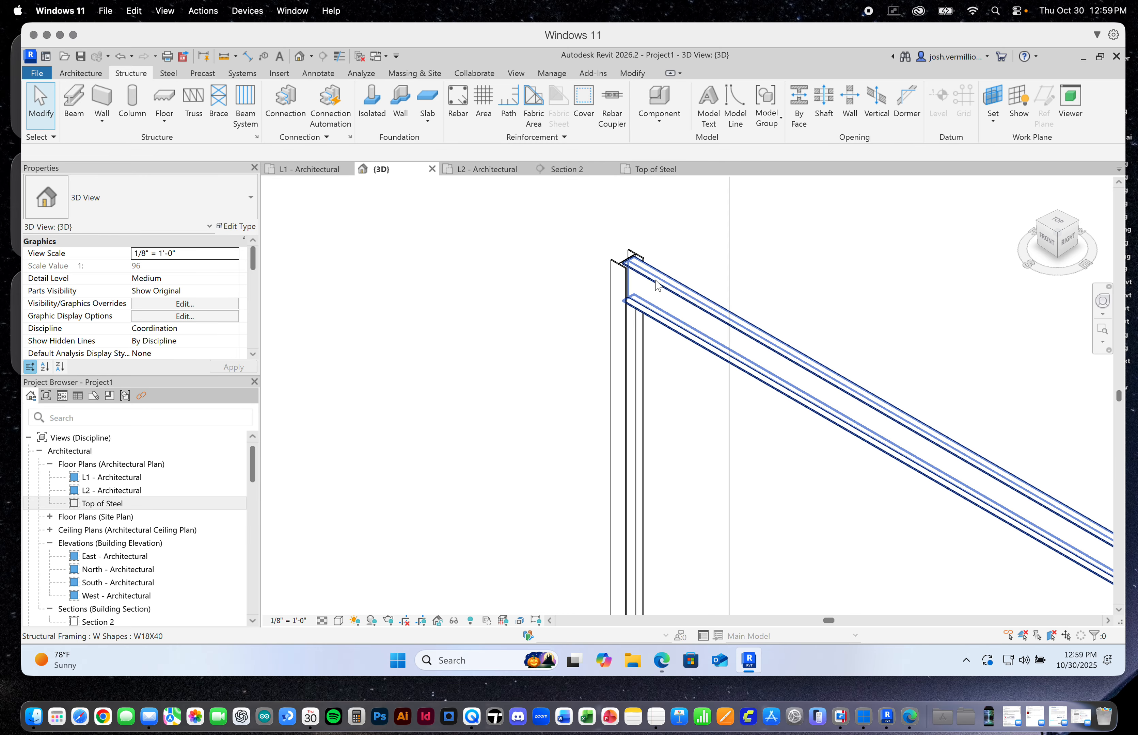
# Change the end reference of the grid C beam at grid 1 to the web of its column
pyautogui.scroll(-5, 628, 266)
pyautogui.scroll(3, 574, 313)
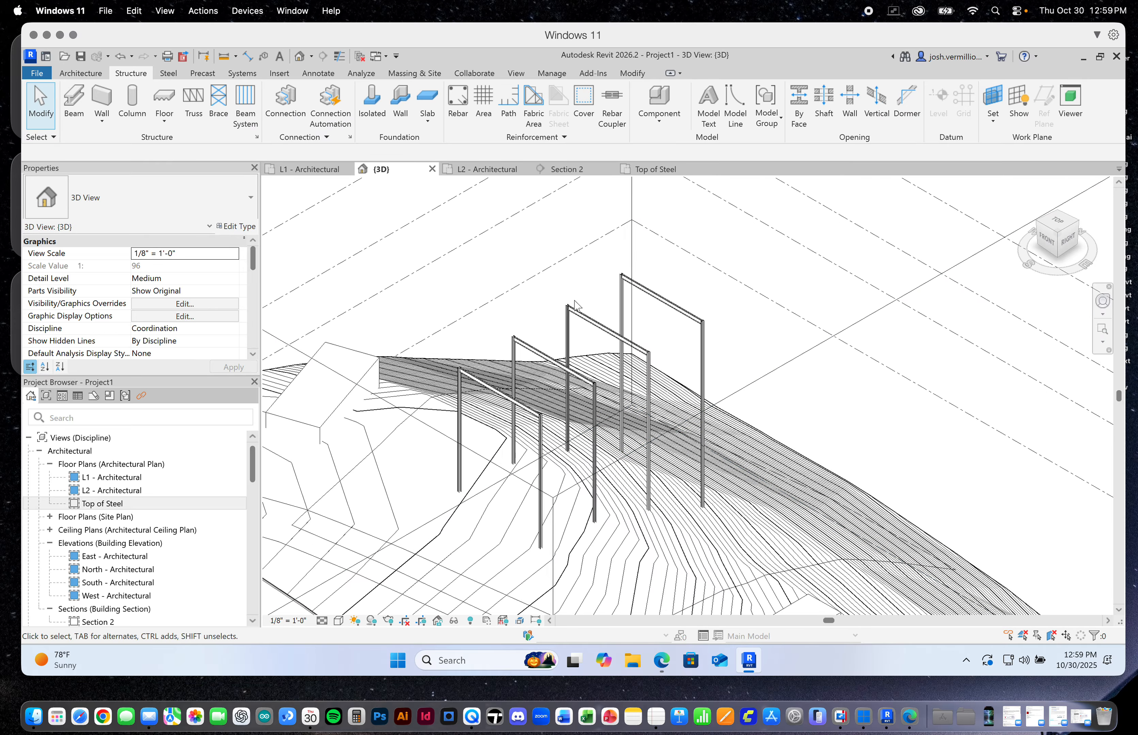
pyautogui.scroll(5, 574, 314)
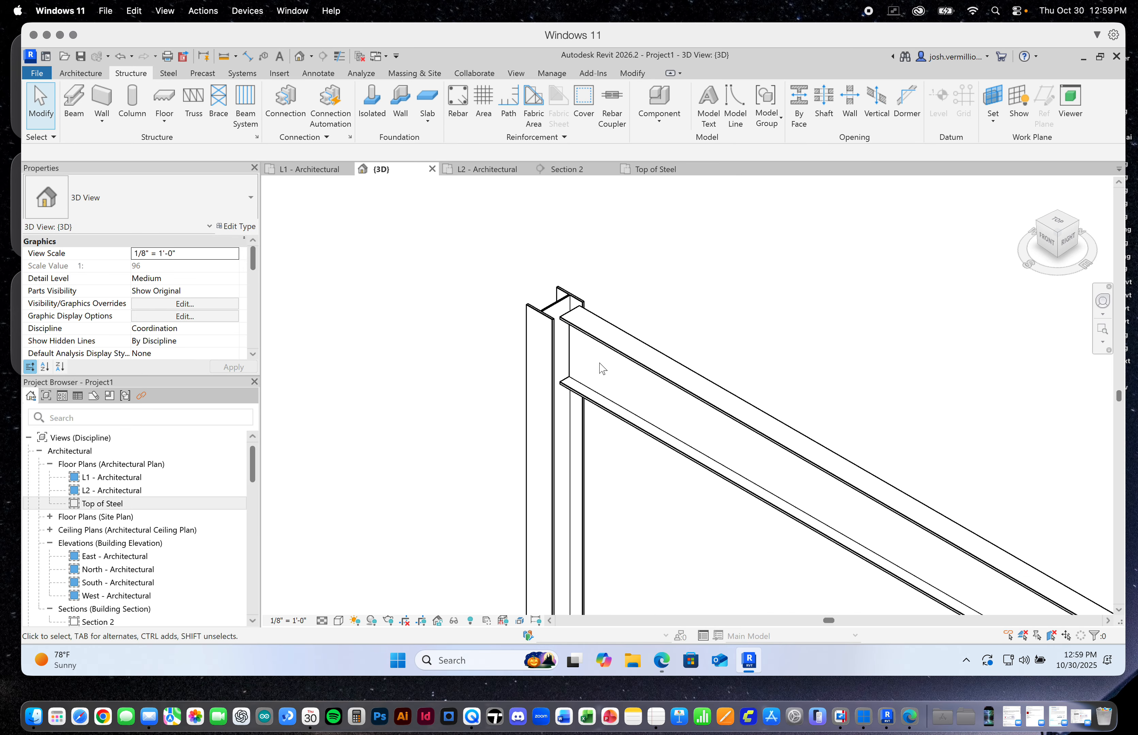
pyautogui.click(615, 349)
pyautogui.click(627, 107)
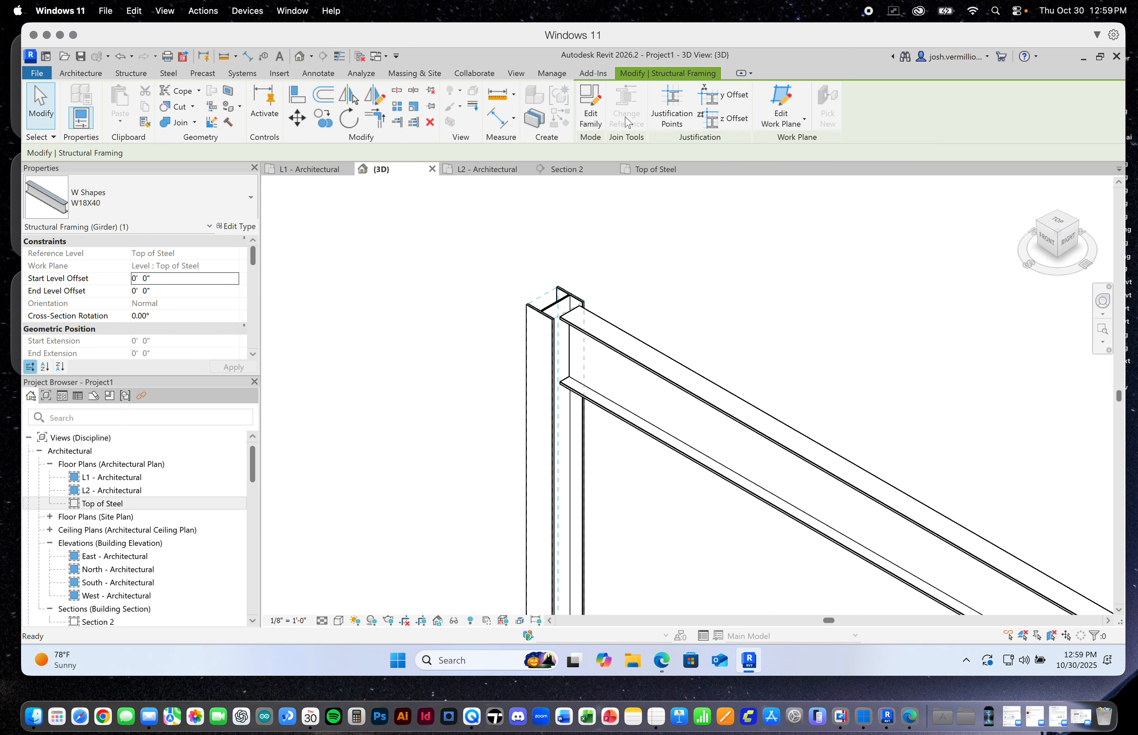
pyautogui.scroll(2, 556, 313)
pyautogui.click(553, 309)
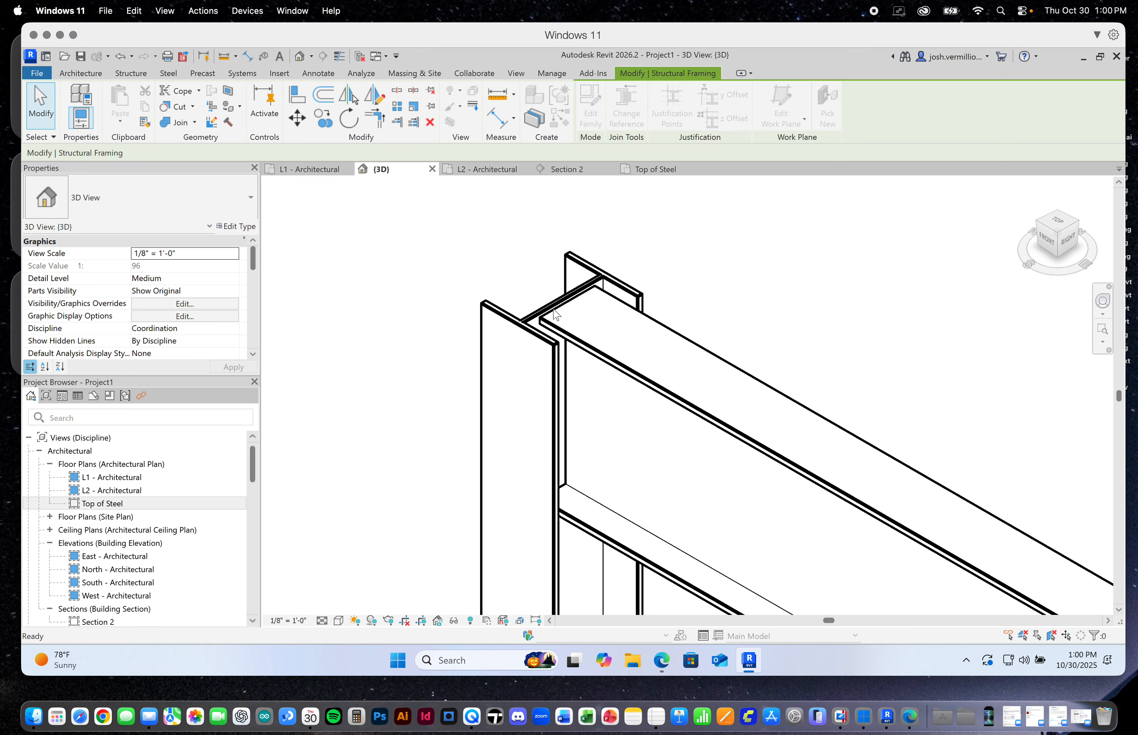
# Extend the grid B beam's grid 1 end to the column web by changing its end reference
pyautogui.scroll(-10, 554, 308)
pyautogui.scroll(5, 456, 373)
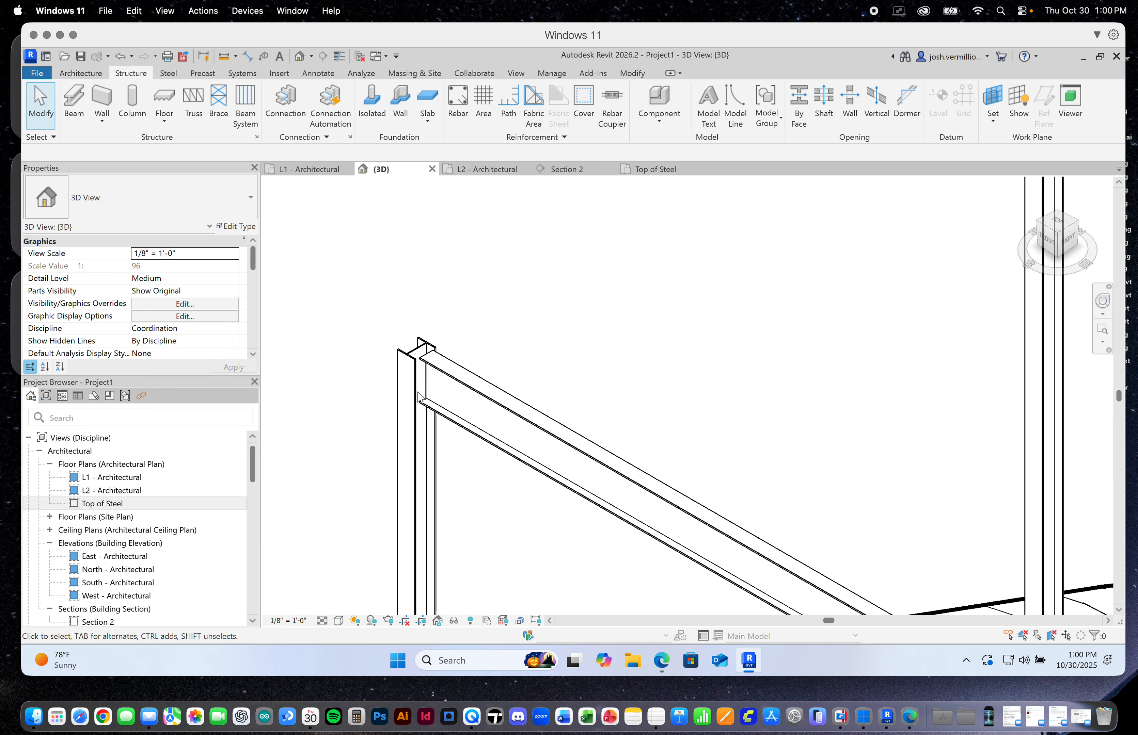
pyautogui.click(453, 372)
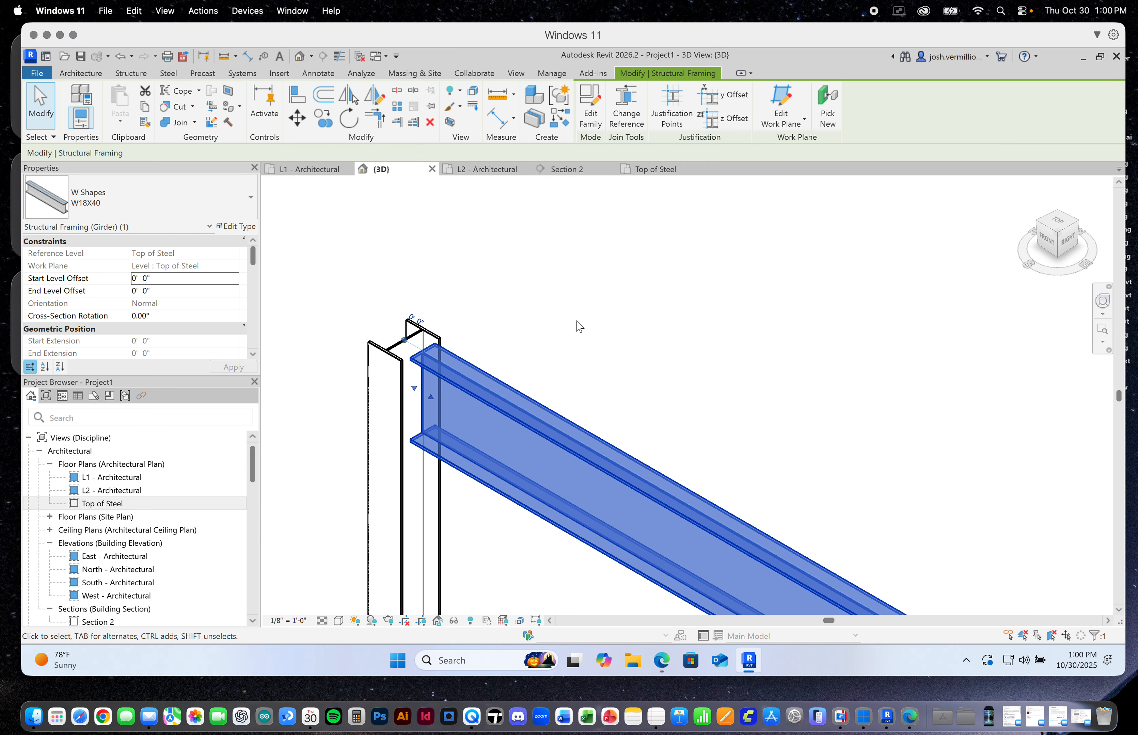
pyautogui.click(621, 104)
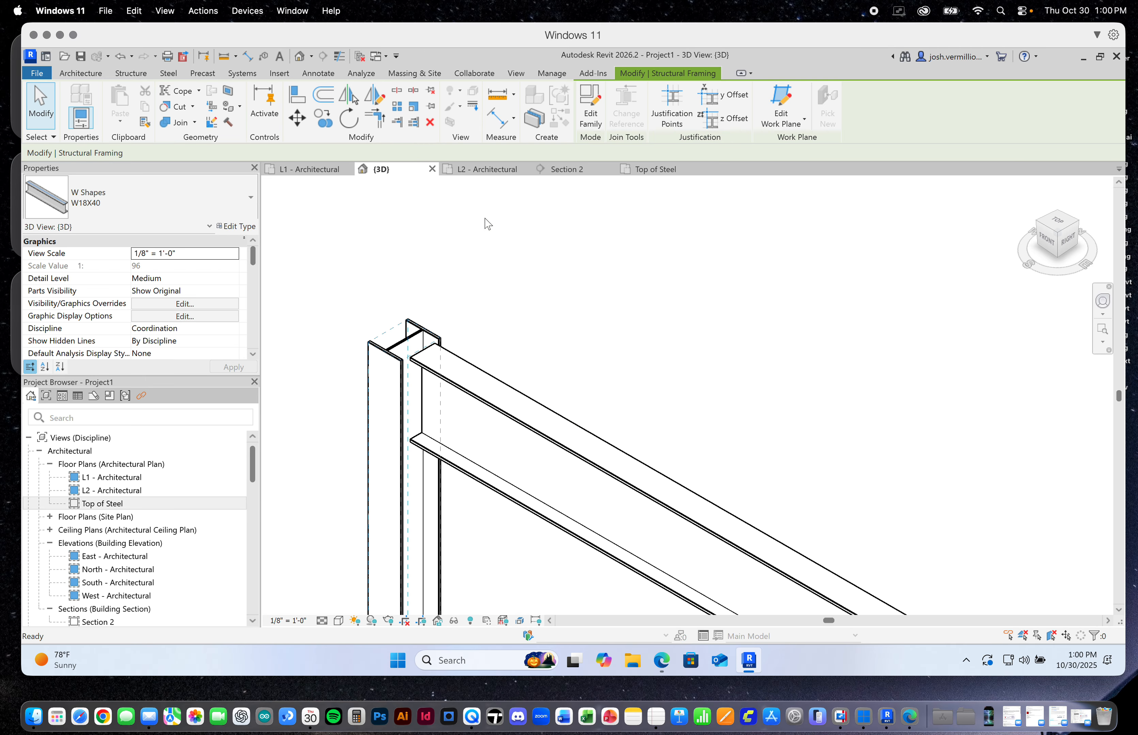
pyautogui.press('Escape')
pyautogui.press('Escape')
# Change the end reference of the grid A beam at grid 1 to the web of its W10X33 column
pyautogui.scroll(-6, 400, 353)
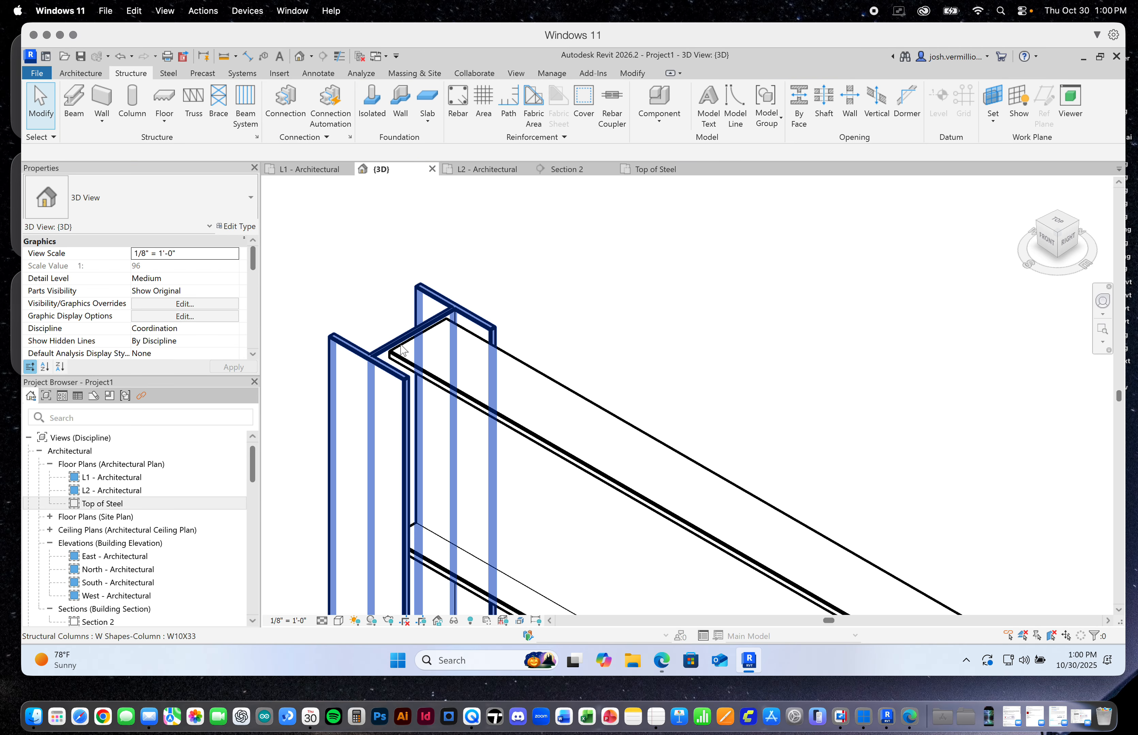
pyautogui.scroll(8, 353, 377)
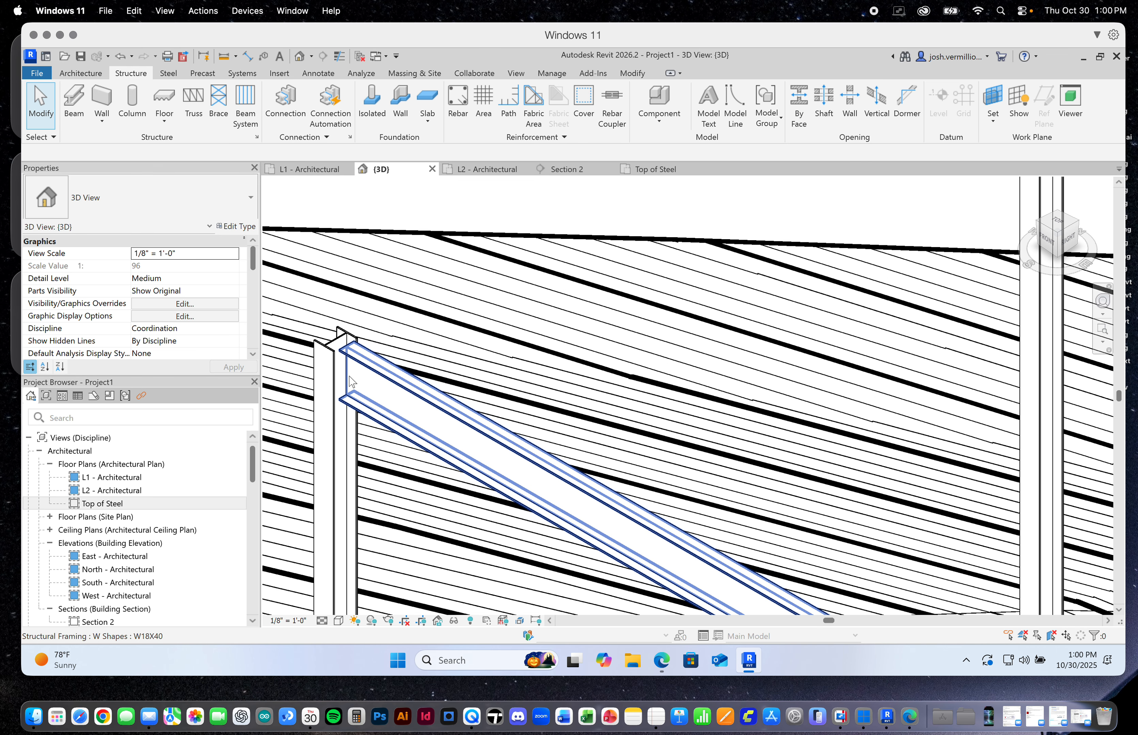
pyautogui.click(368, 362)
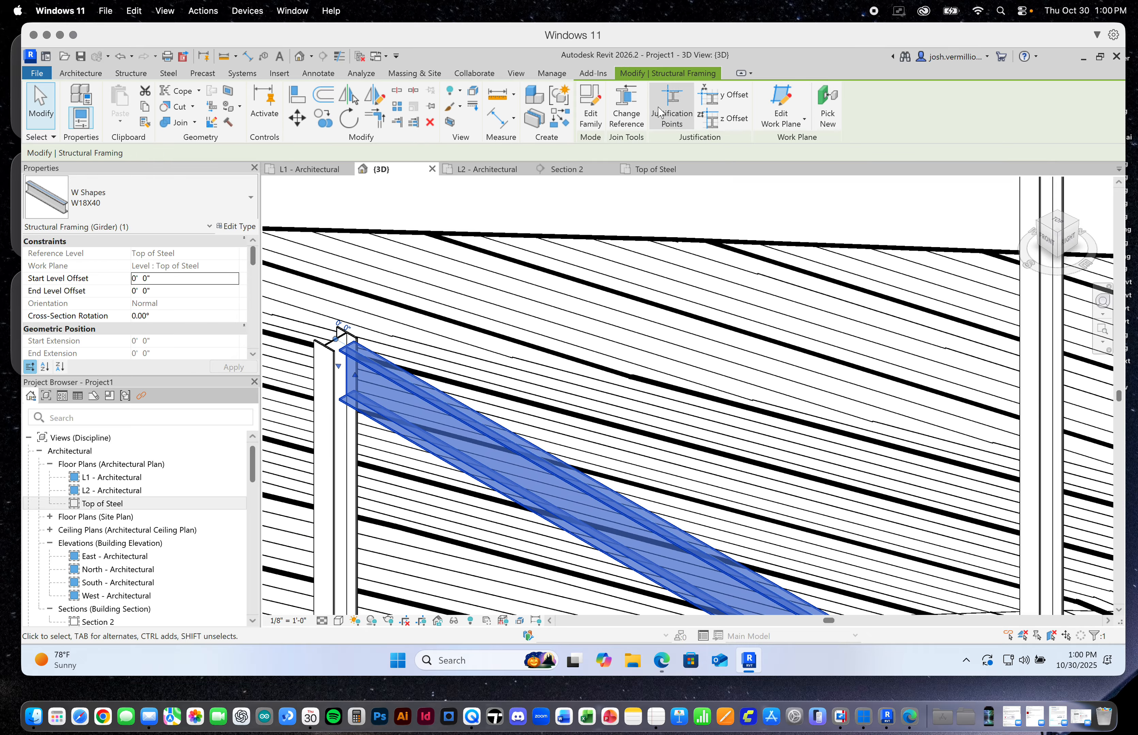
pyautogui.click(638, 105)
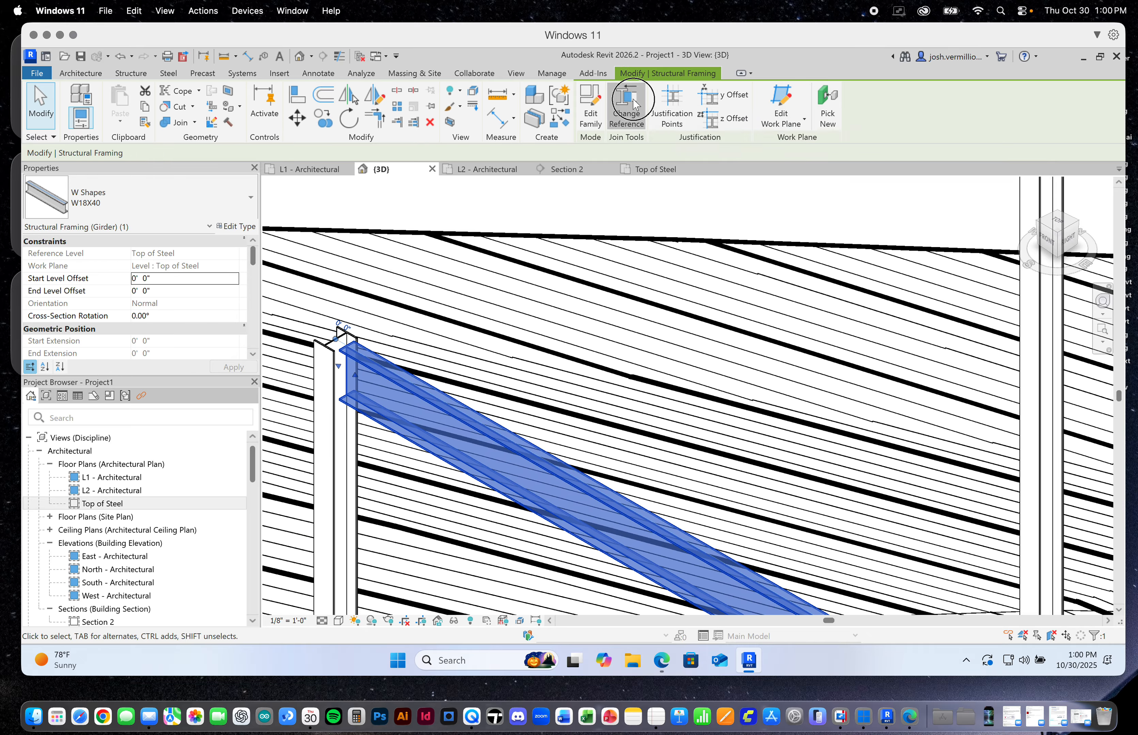
pyautogui.scroll(5, 333, 345)
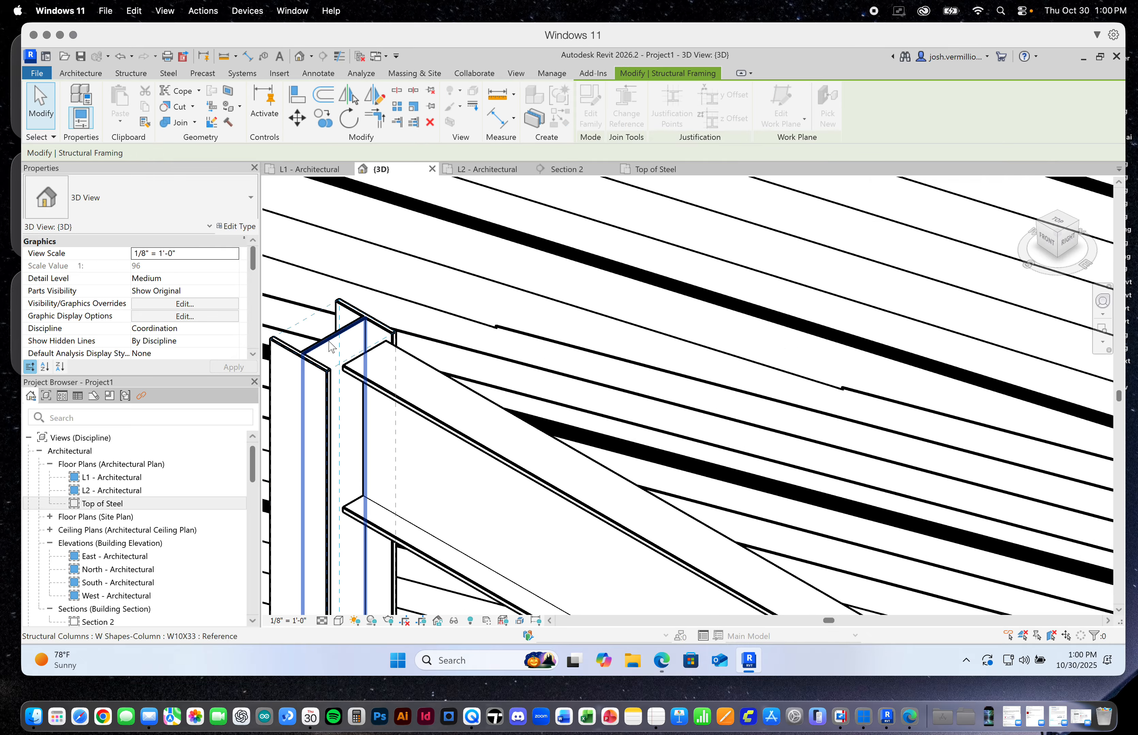
pyautogui.click(351, 325)
# Align the grid 2 end of the grid D beam to its column's web with Change End Reference
pyautogui.scroll(-9, 347, 312)
pyautogui.scroll(-5, 348, 314)
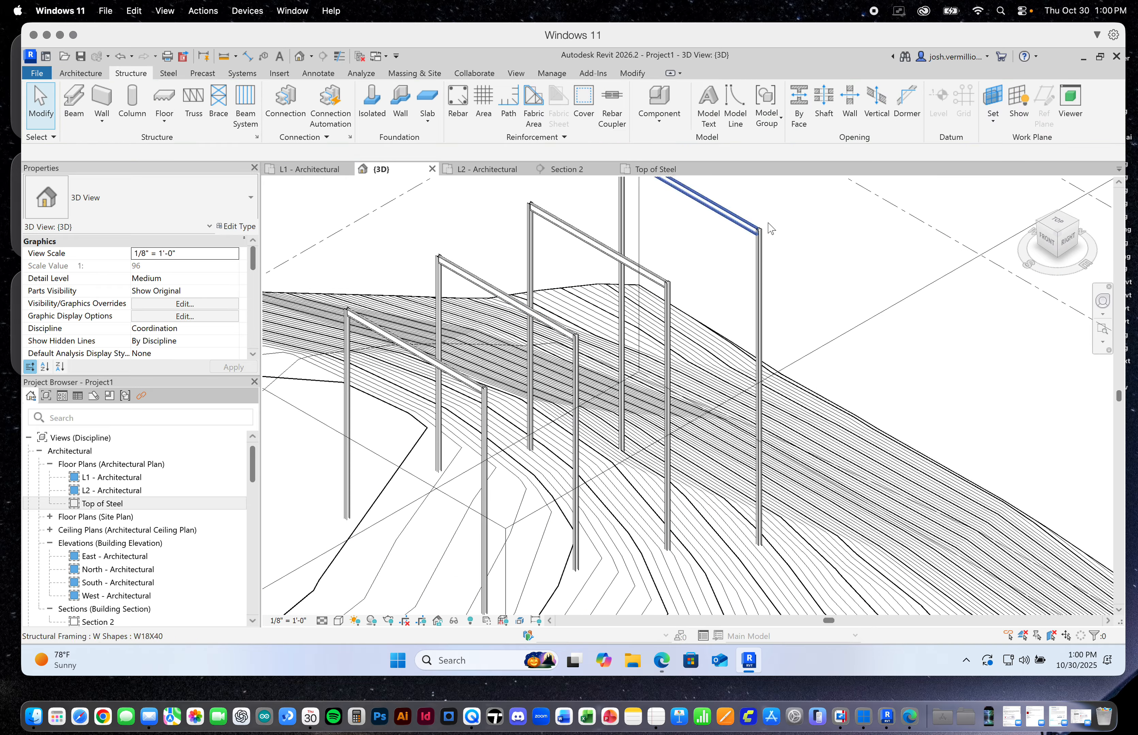
pyautogui.scroll(8, 741, 243)
pyautogui.scroll(3, 740, 242)
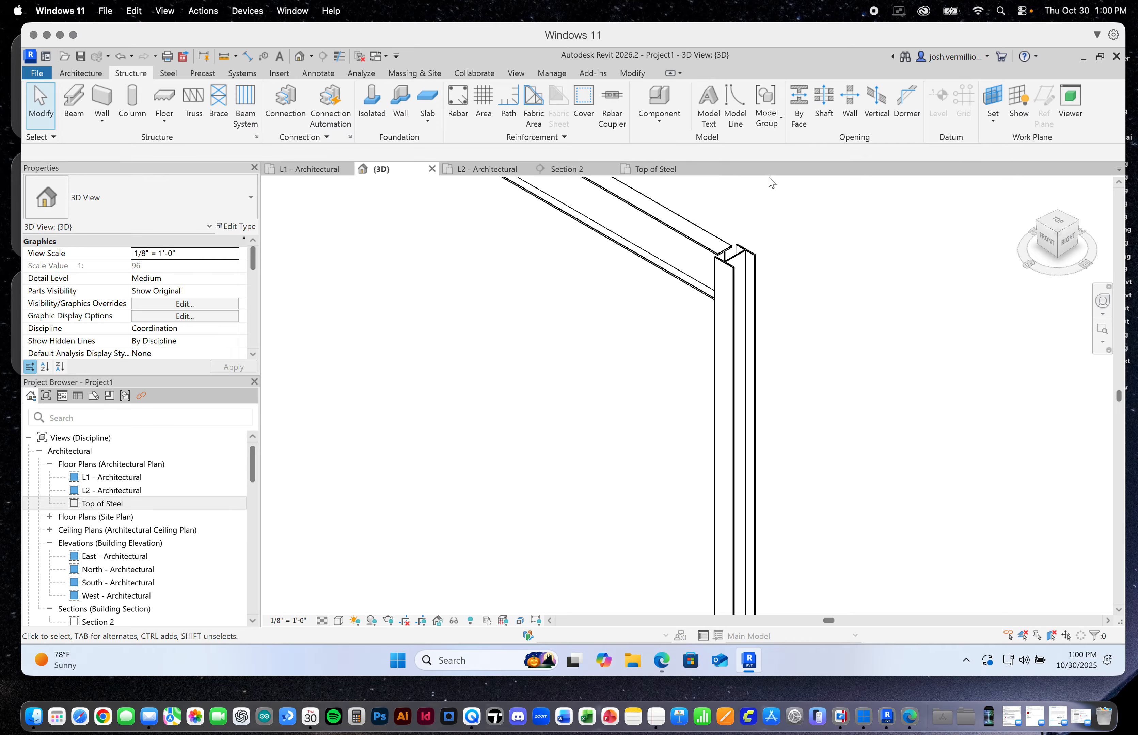
pyautogui.click(706, 237)
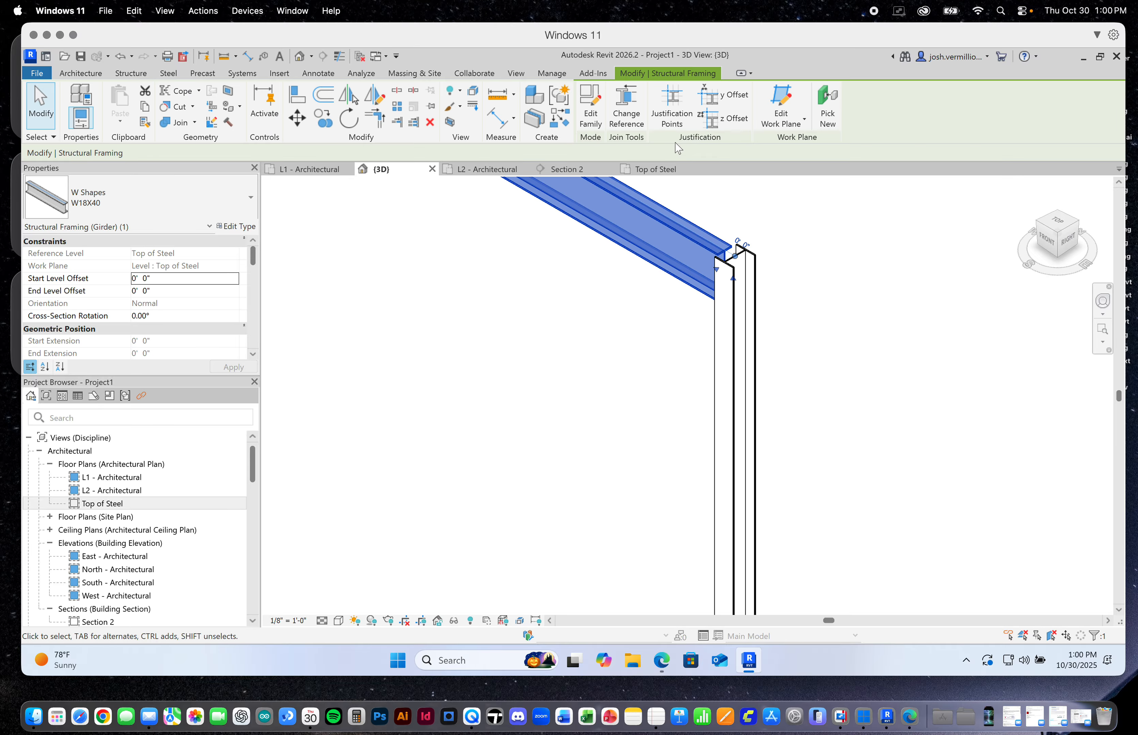
pyautogui.click(627, 108)
pyautogui.scroll(3, 729, 265)
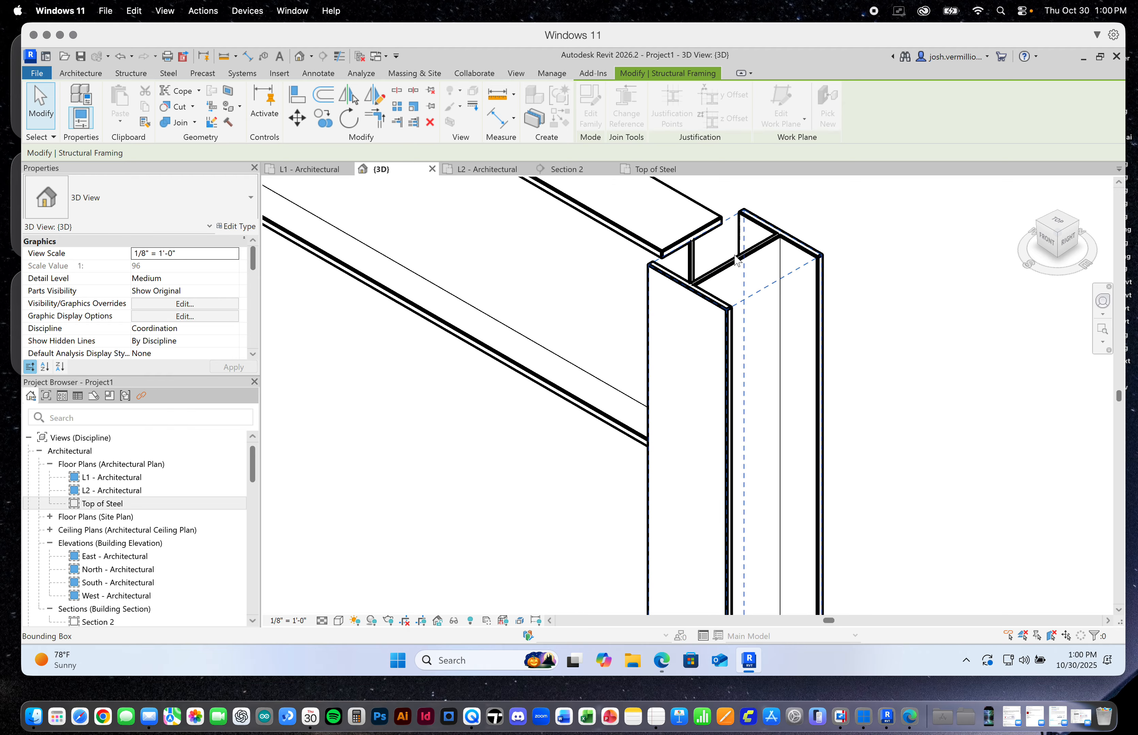
pyautogui.click(719, 264)
# Change the end reference of the grid C beam at grid 2 to the column's web
pyautogui.scroll(-8, 720, 265)
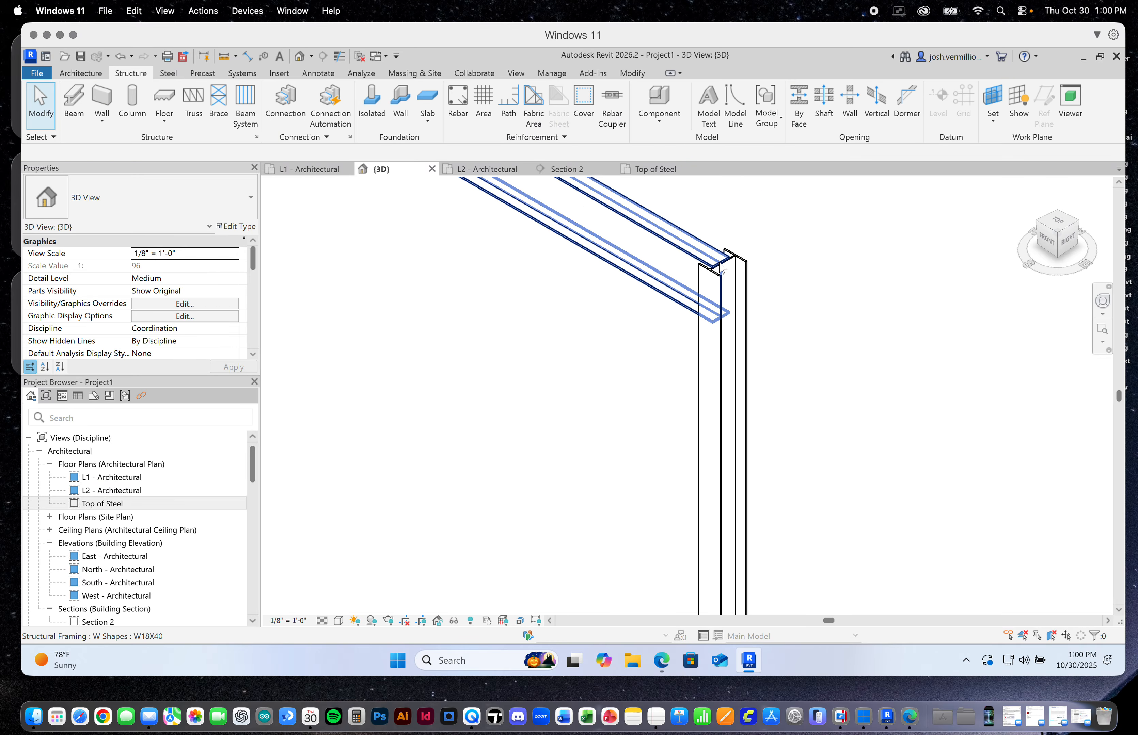
pyautogui.scroll(4, 509, 447)
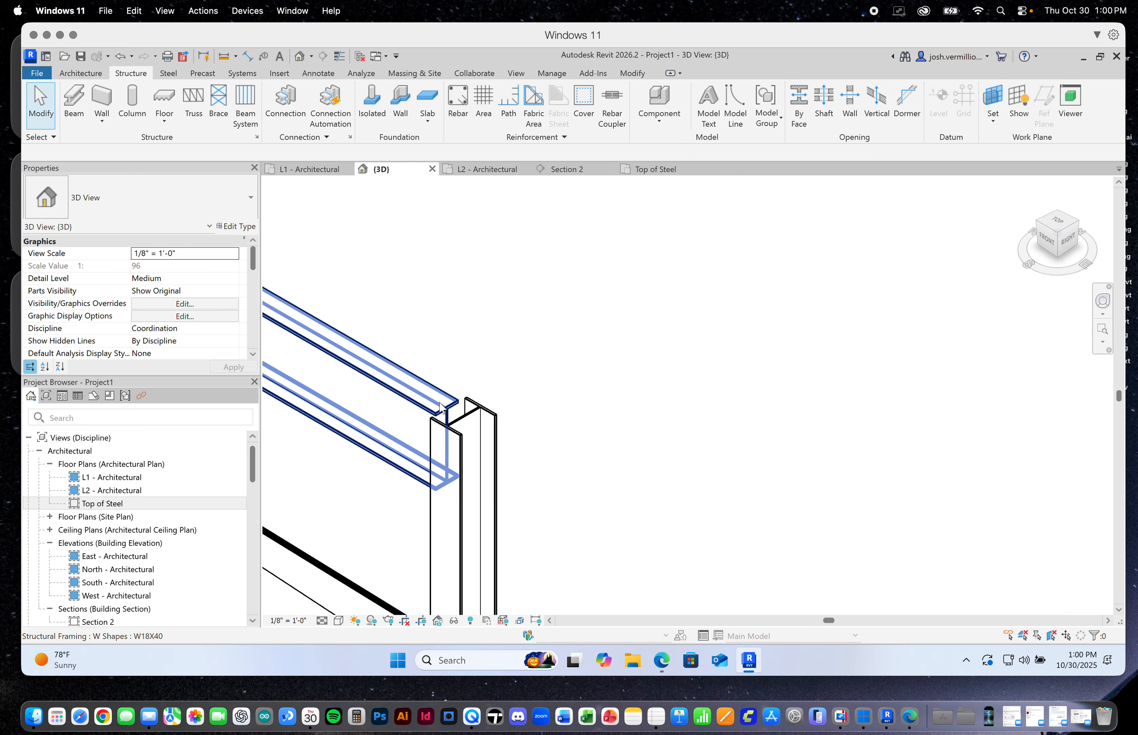
pyautogui.click(407, 421)
pyautogui.click(643, 108)
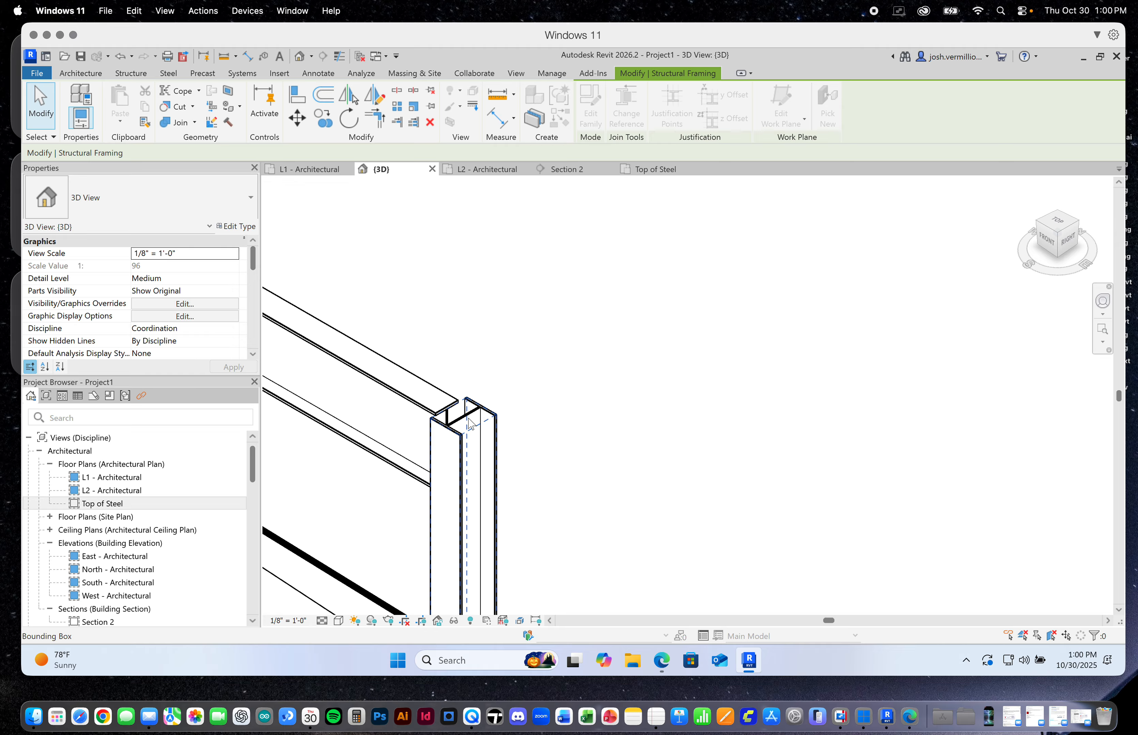
pyautogui.scroll(4, 457, 420)
pyautogui.click(457, 421)
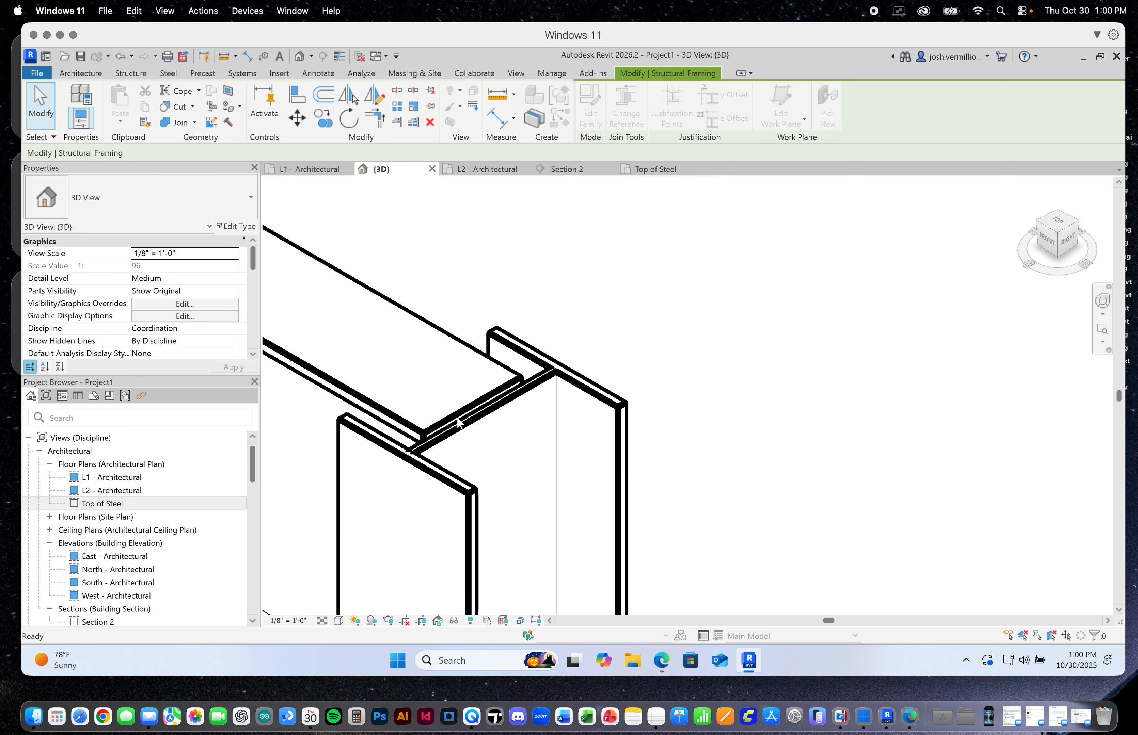
# Extend the grid B beam's grid 2 end to the column web by changing its end reference
pyautogui.scroll(-10, 458, 421)
pyautogui.scroll(8, 439, 436)
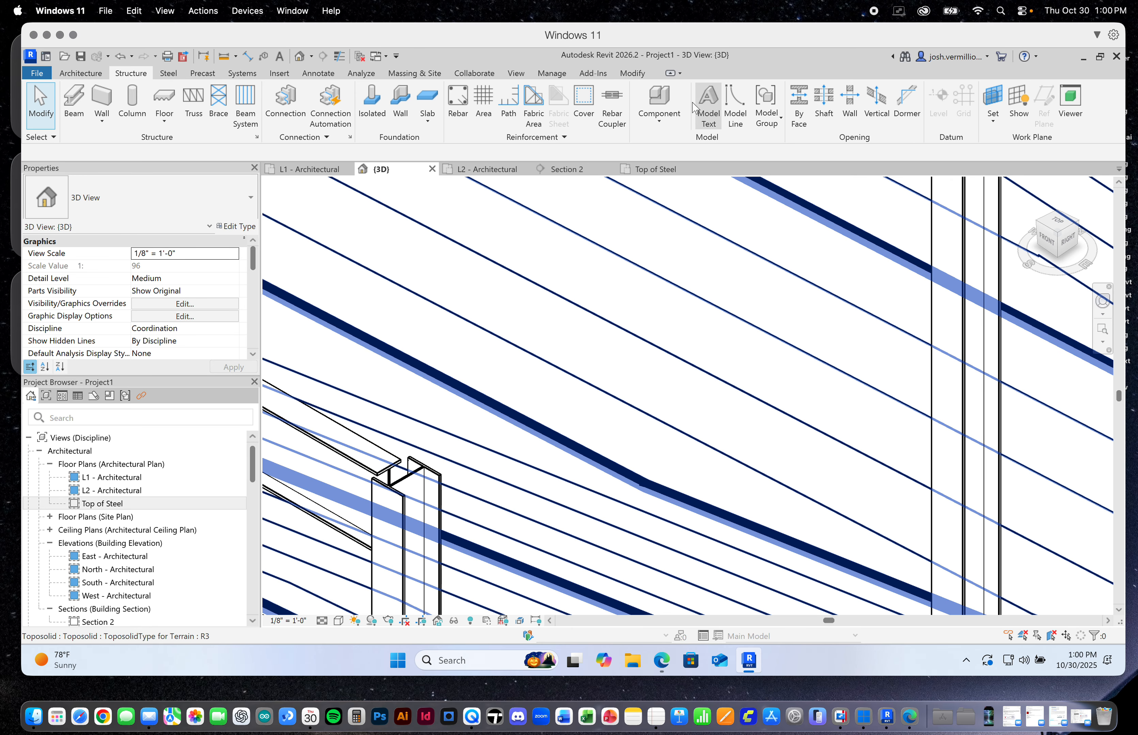
pyautogui.click(376, 449)
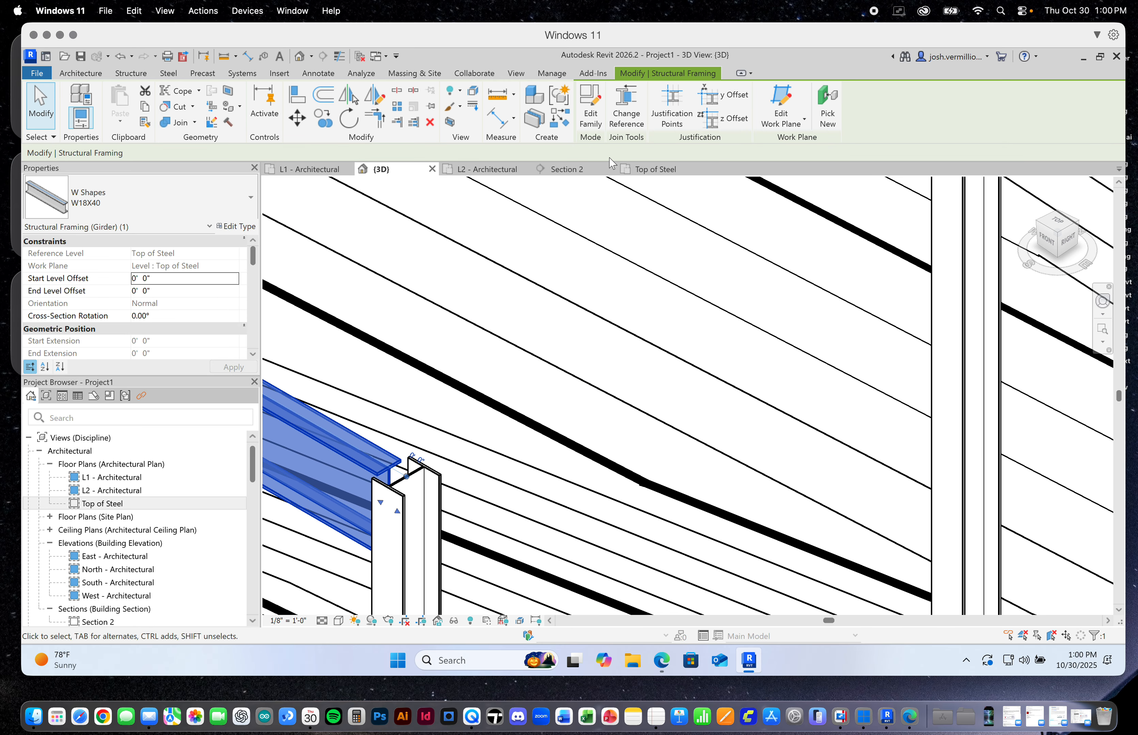
pyautogui.press('Escape')
pyautogui.scroll(4, 401, 483)
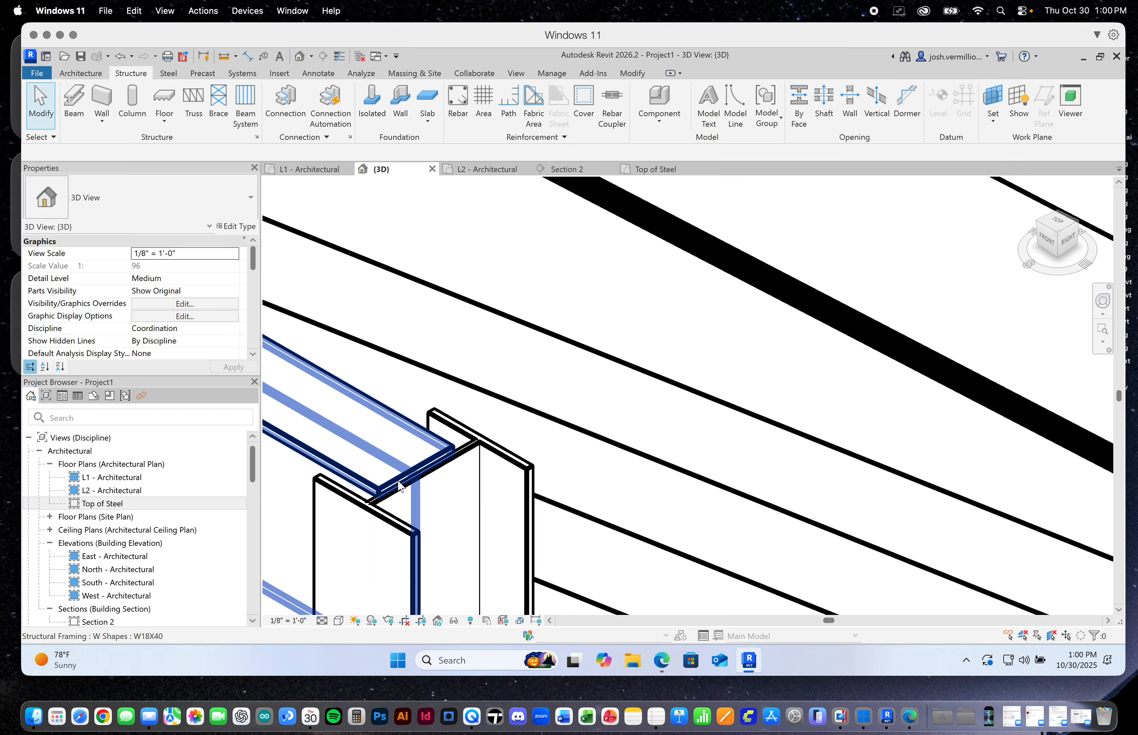
# Change the end reference of the grid A beam at grid 2 to its column's web and dismiss the save reminder without saving
pyautogui.scroll(-6, 431, 478)
pyautogui.scroll(8, 448, 471)
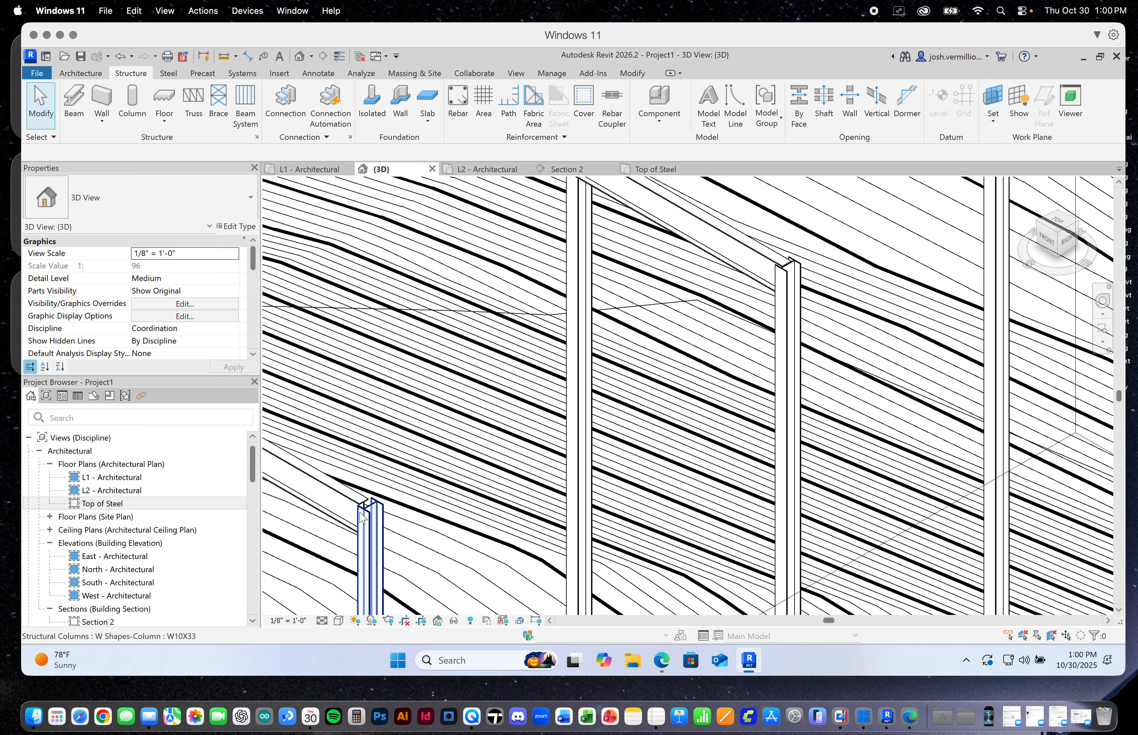
pyautogui.click(354, 500)
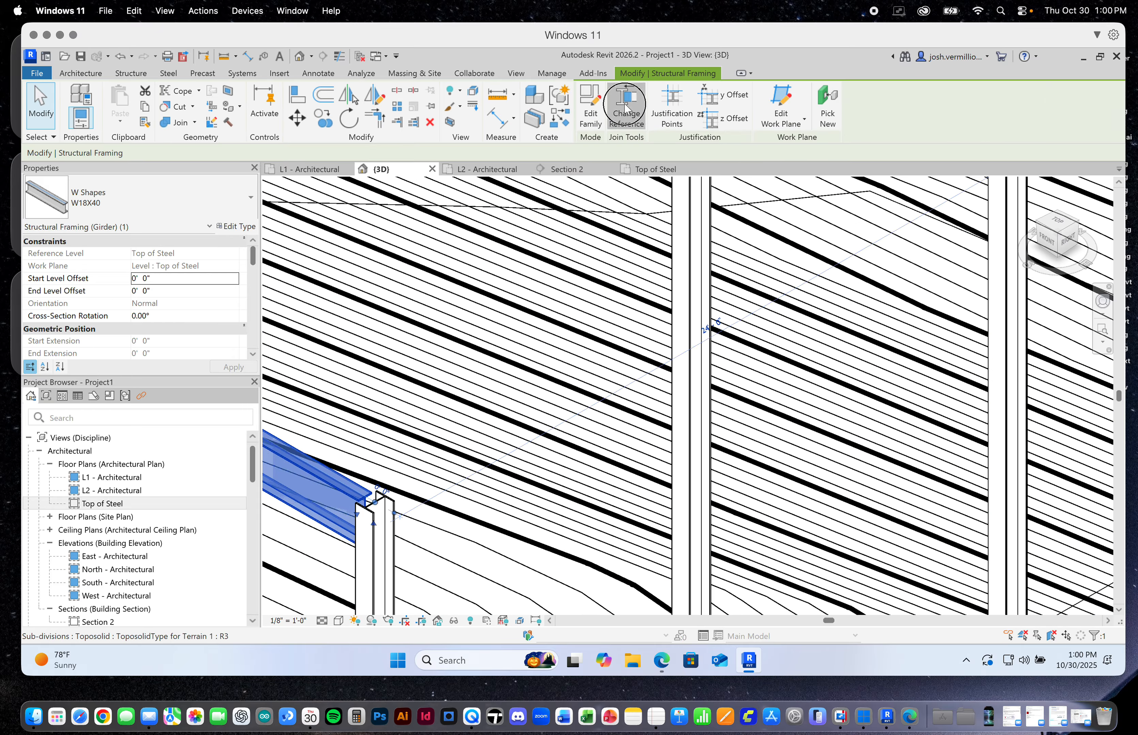
pyautogui.press('Escape')
pyautogui.scroll(2, 378, 526)
pyautogui.scroll(3, 378, 526)
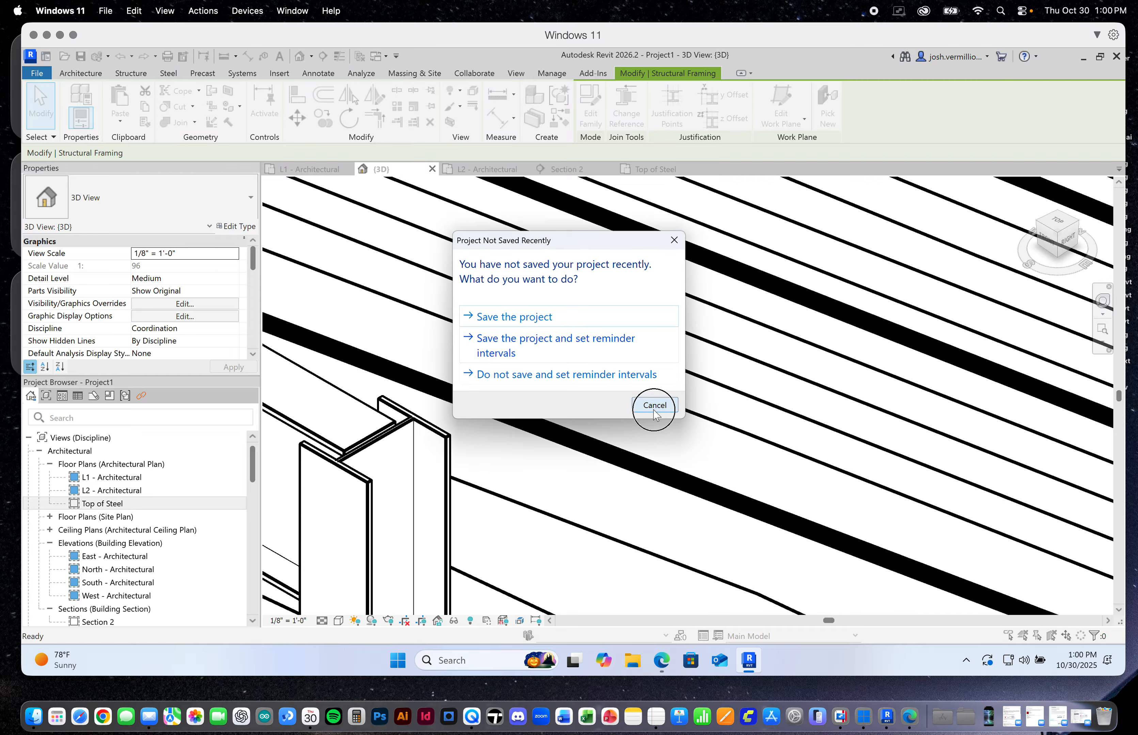
pyautogui.click(654, 406)
# Check the whole steel frame on the site in 3D and return to the Top of Steel floor plan
pyautogui.scroll(-10, 681, 459)
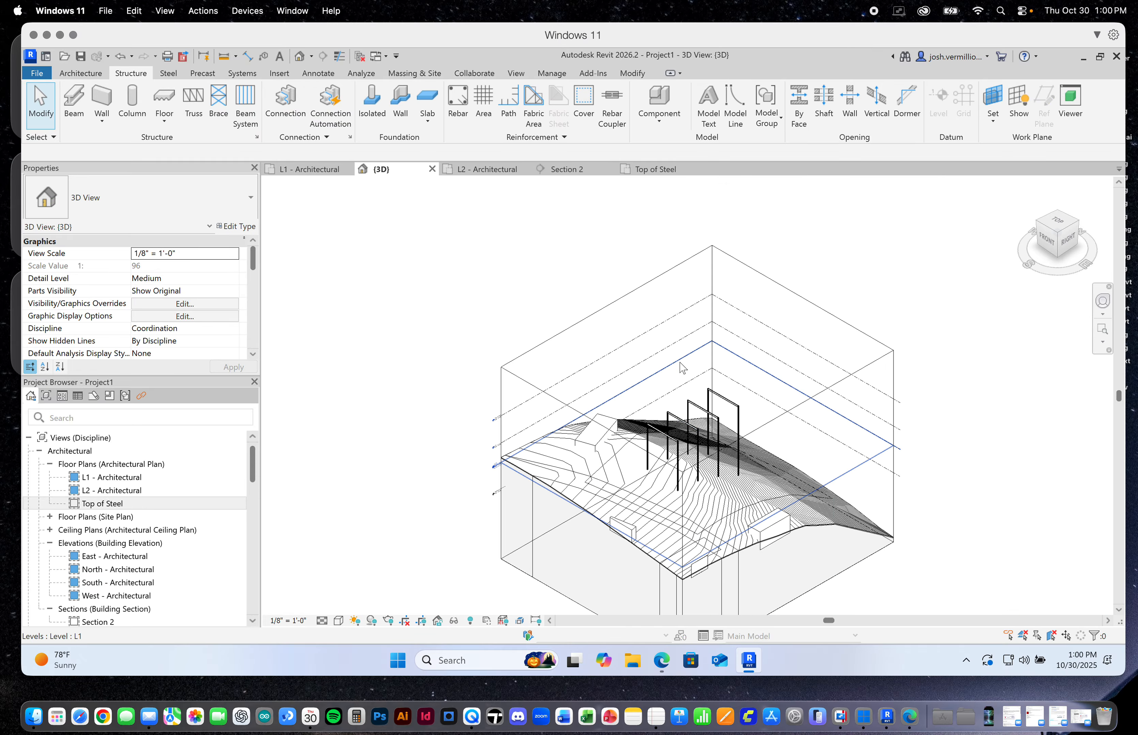
pyautogui.scroll(5, 696, 445)
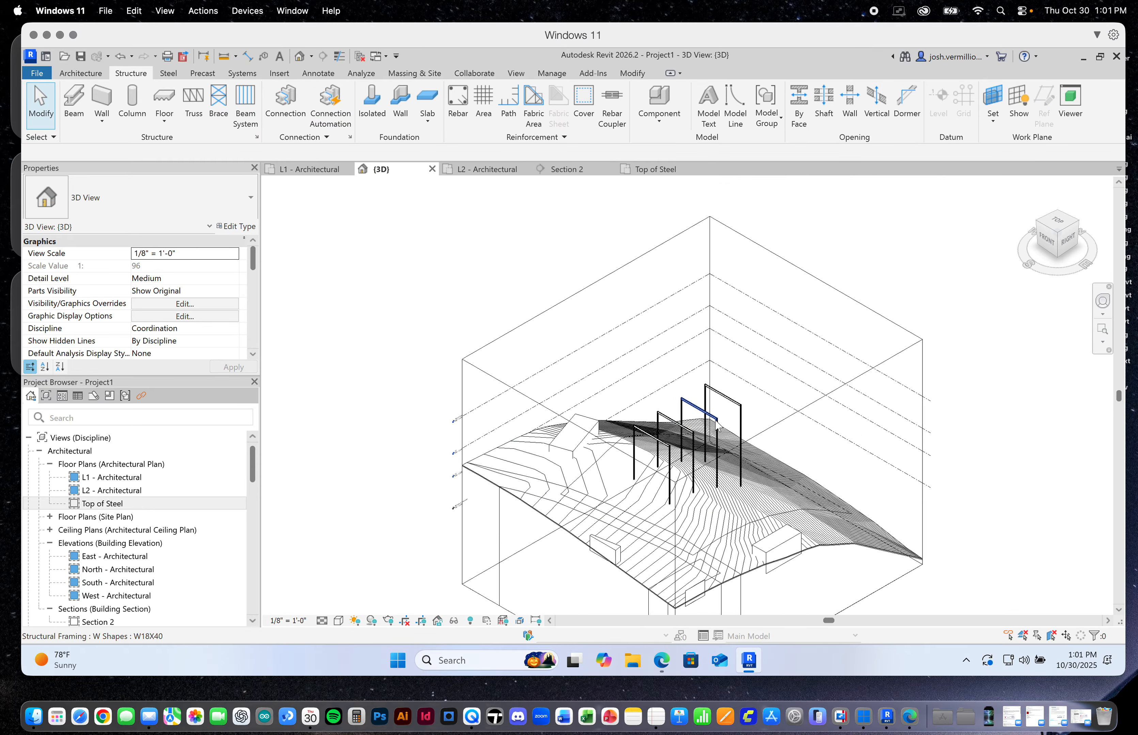
pyautogui.click(629, 179)
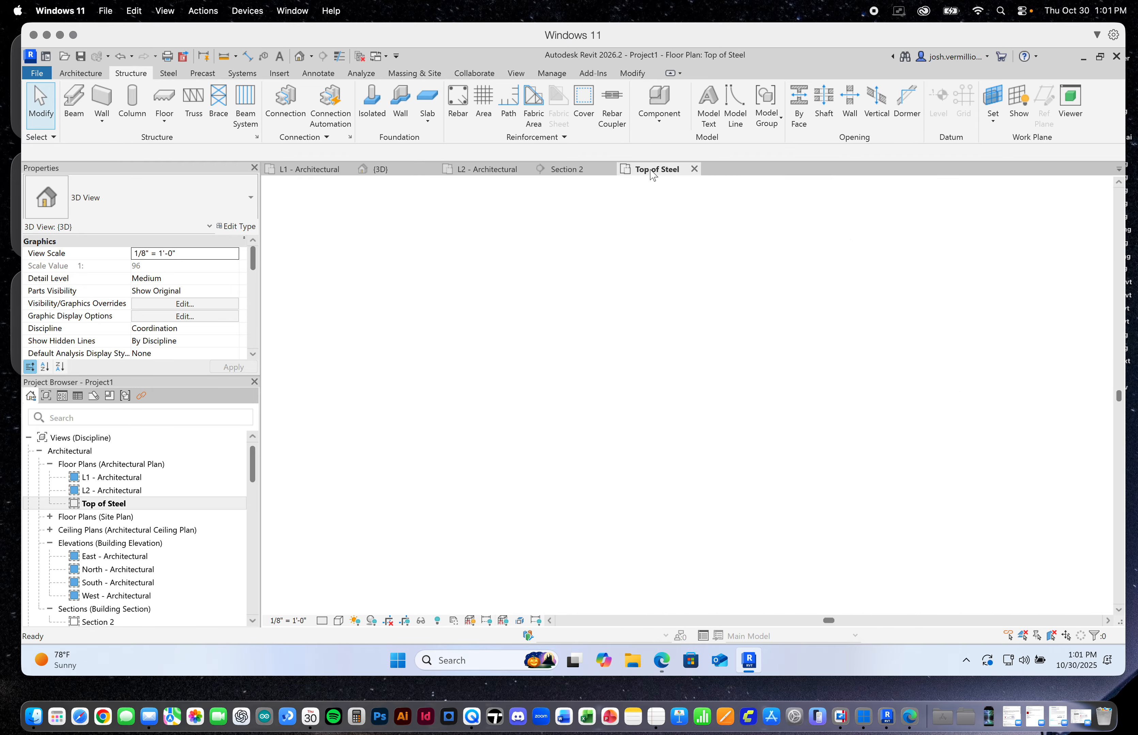
# Place W18X40 beams along grids 1 and 2 between grids A and B at the Top of Steel level
pyautogui.scroll(1, 696, 357)
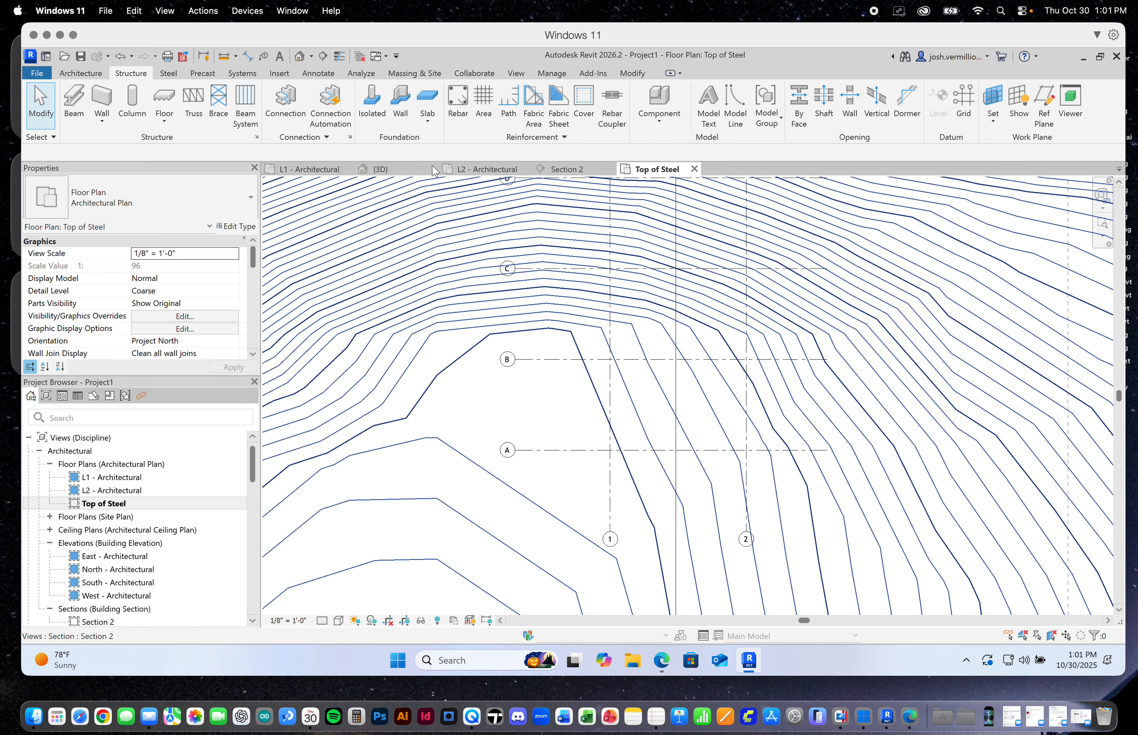
pyautogui.click(75, 108)
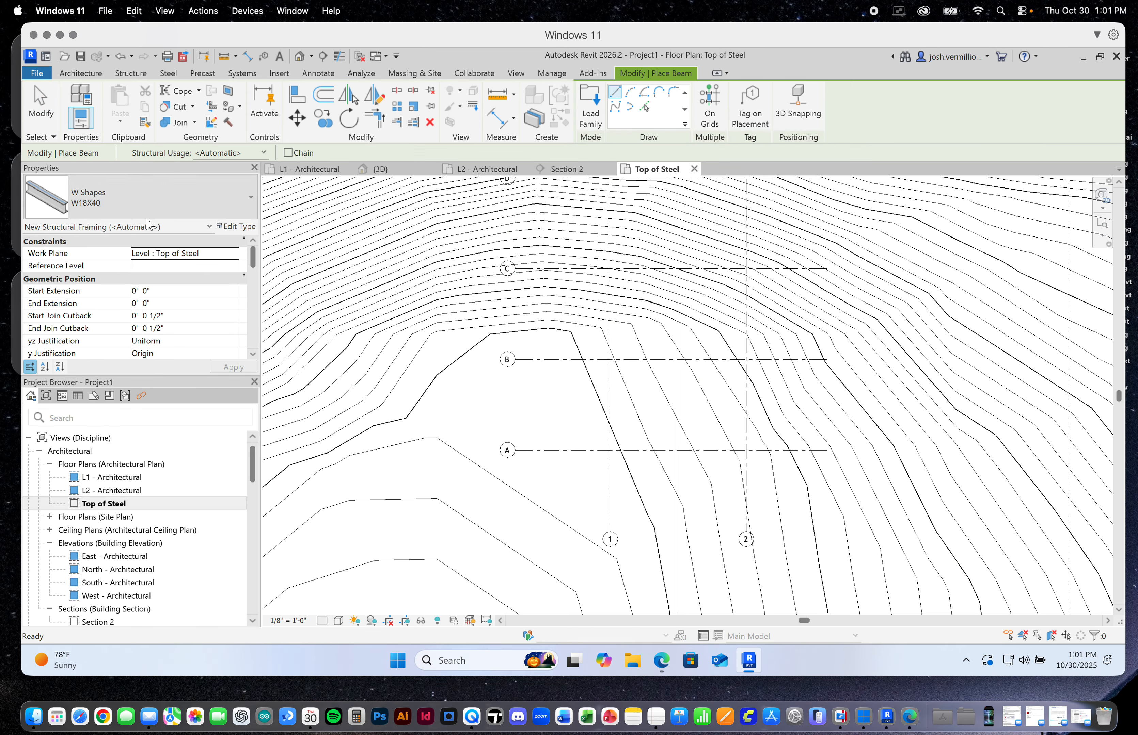
pyautogui.scroll(3, 607, 448)
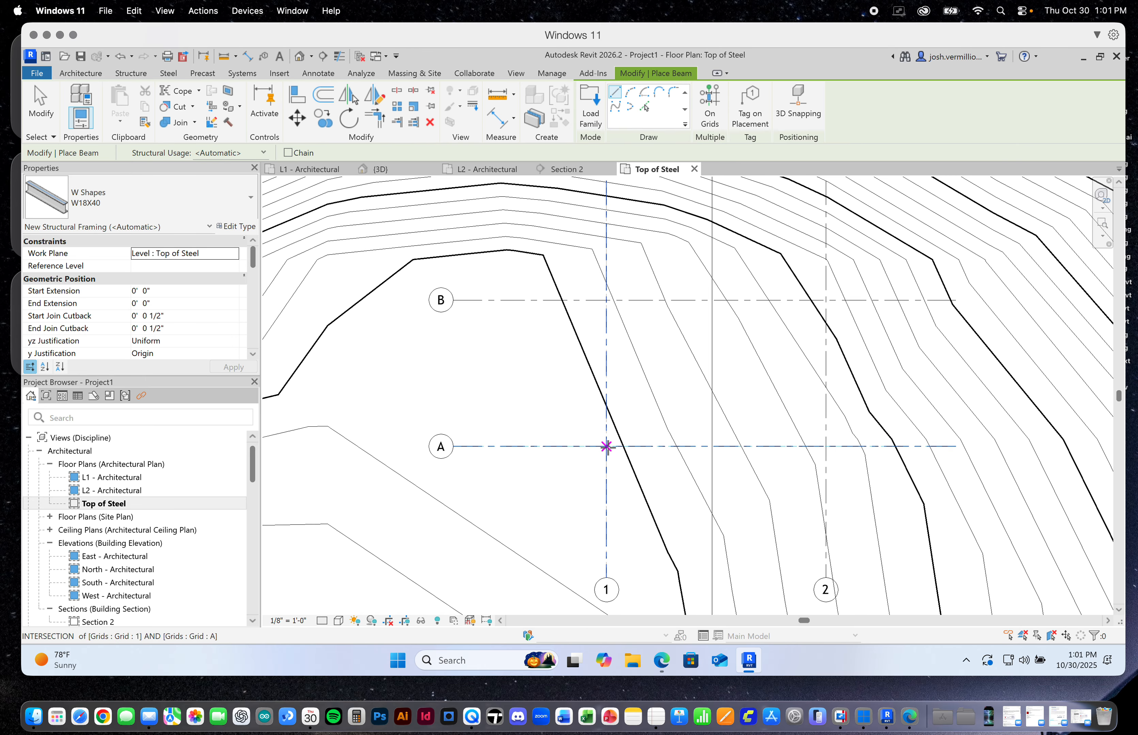
pyautogui.click(607, 447)
pyautogui.click(606, 300)
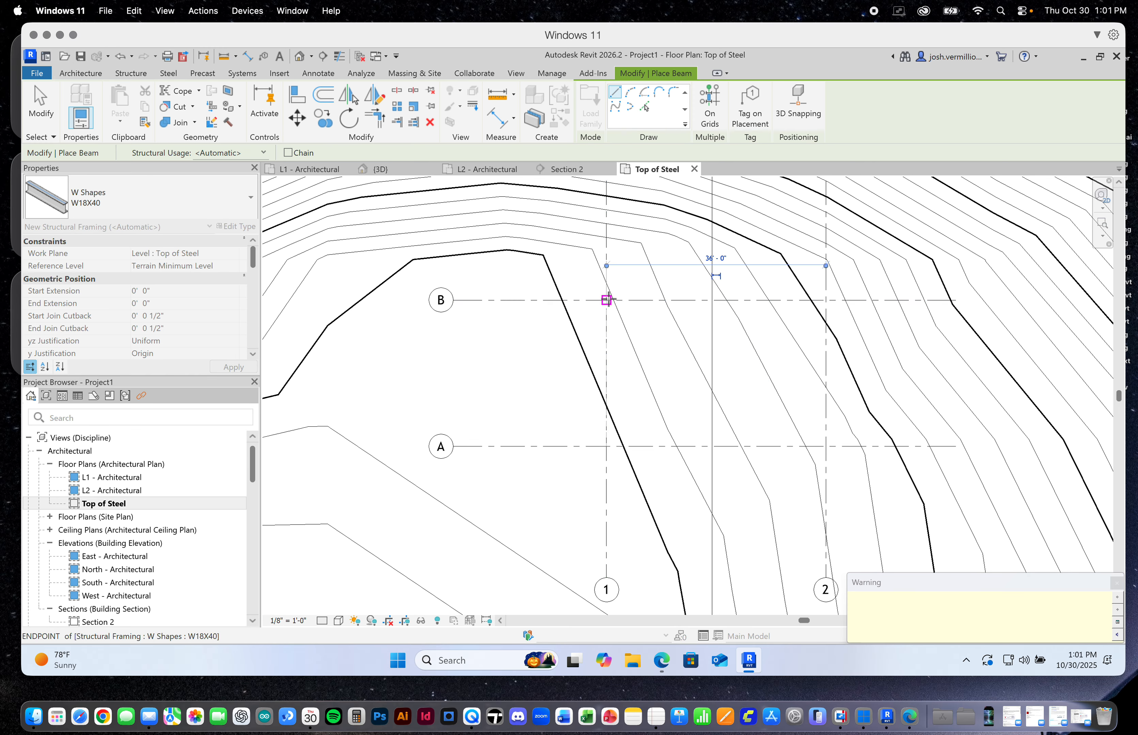
pyautogui.click(826, 447)
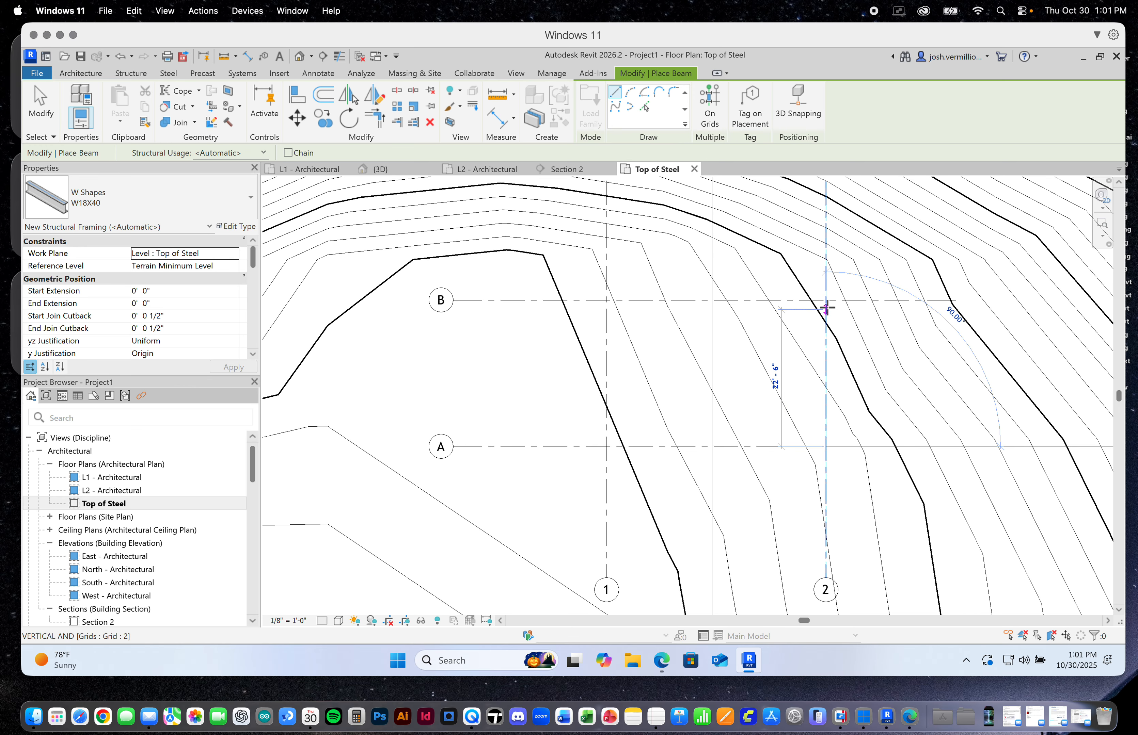
# Place W18X40 beams along grids 1 and 2 between grids B and C at the Top of Steel level
pyautogui.scroll(-2, 705, 489)
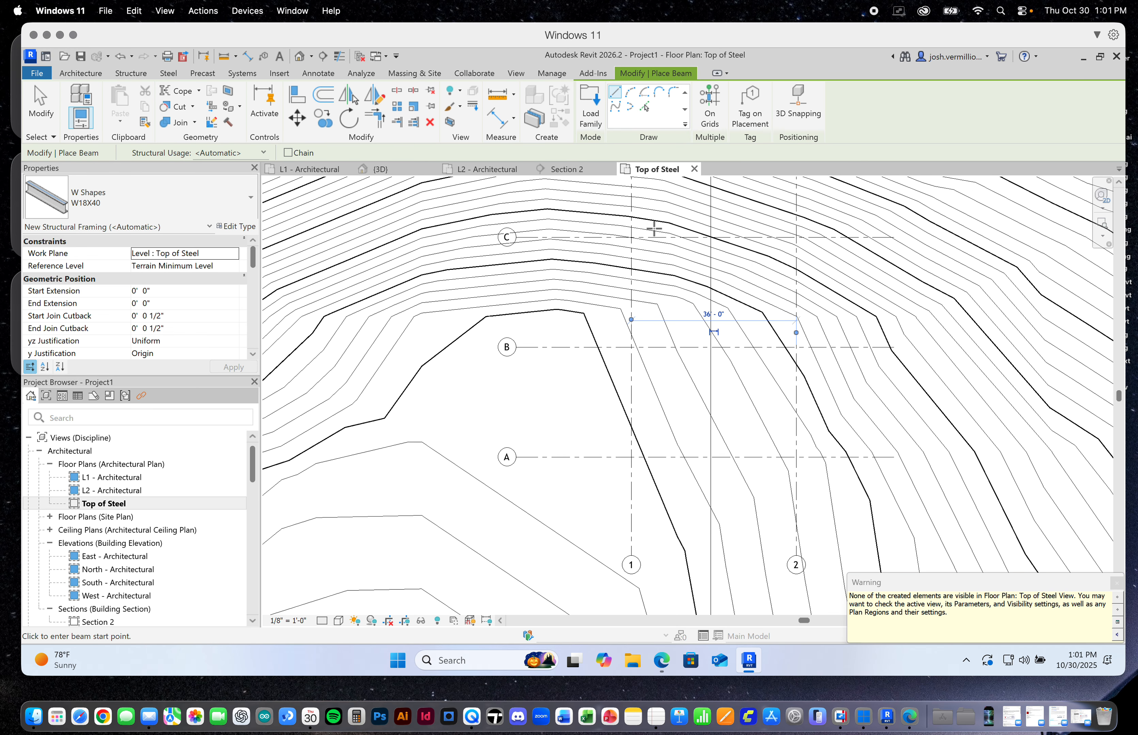
pyautogui.scroll(4, 651, 235)
pyautogui.click(619, 428)
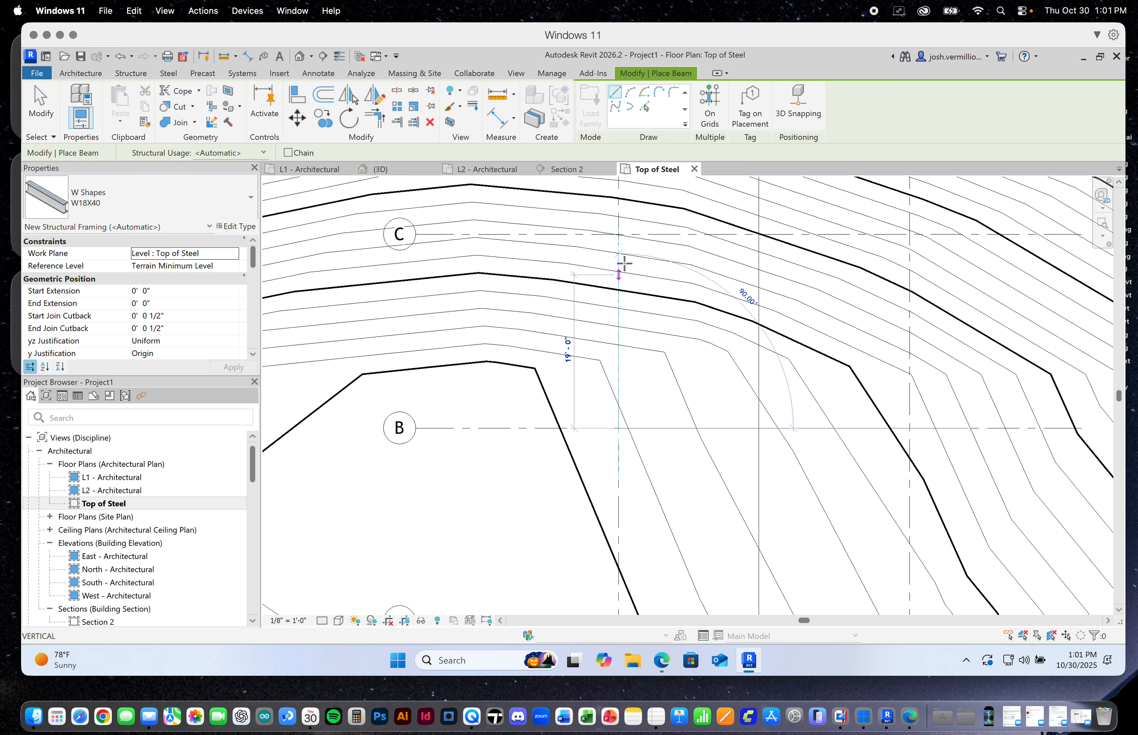
pyautogui.click(619, 235)
pyautogui.click(909, 428)
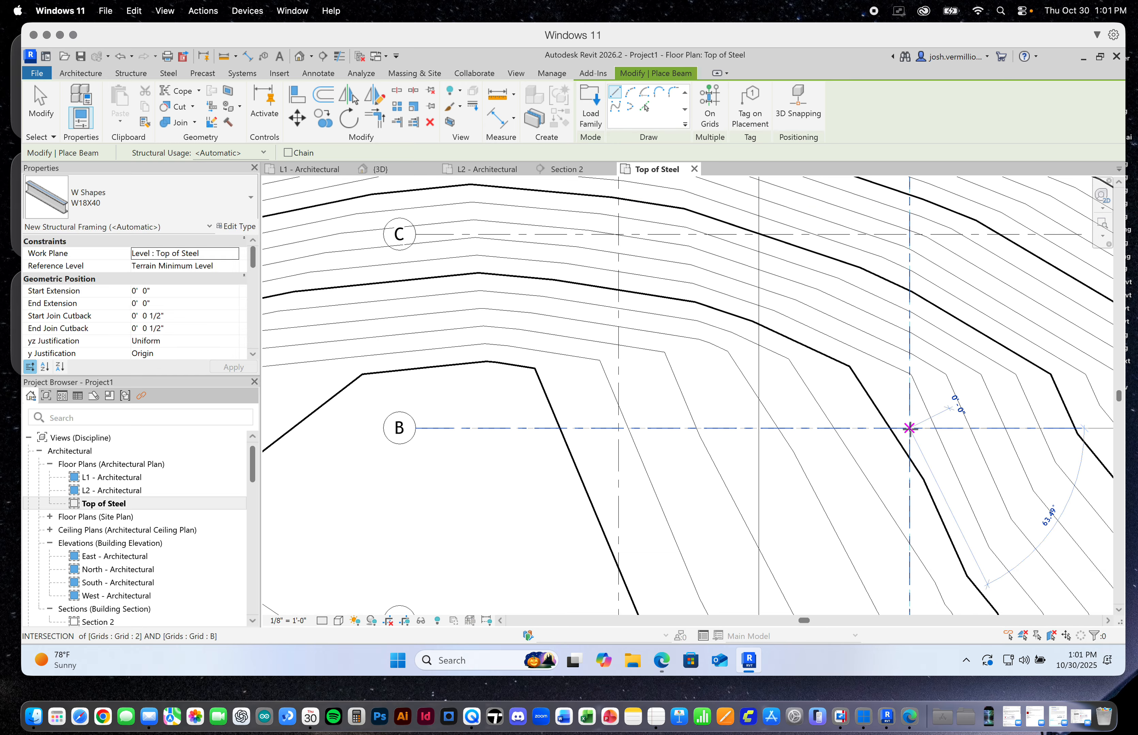
pyautogui.click(908, 238)
# Place W18X40 beams along grids 1 and 2 between grids C and D, and dismiss the visibility warning
pyautogui.scroll(-3, 774, 433)
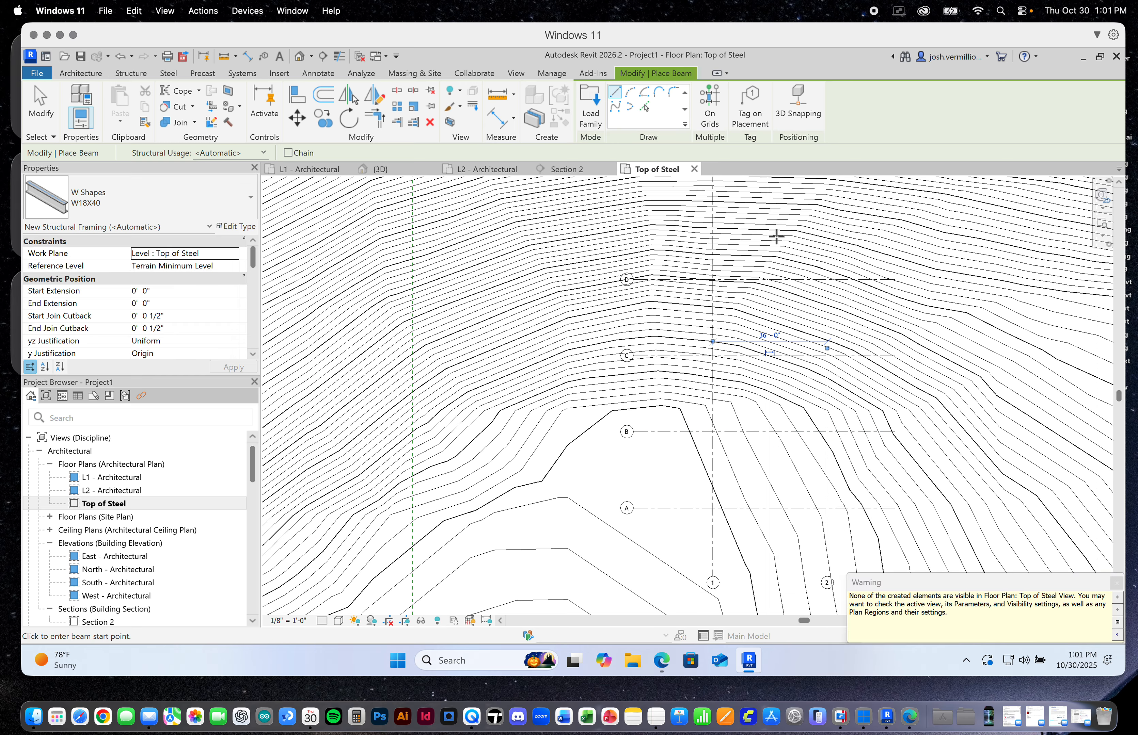
pyautogui.scroll(3, 776, 236)
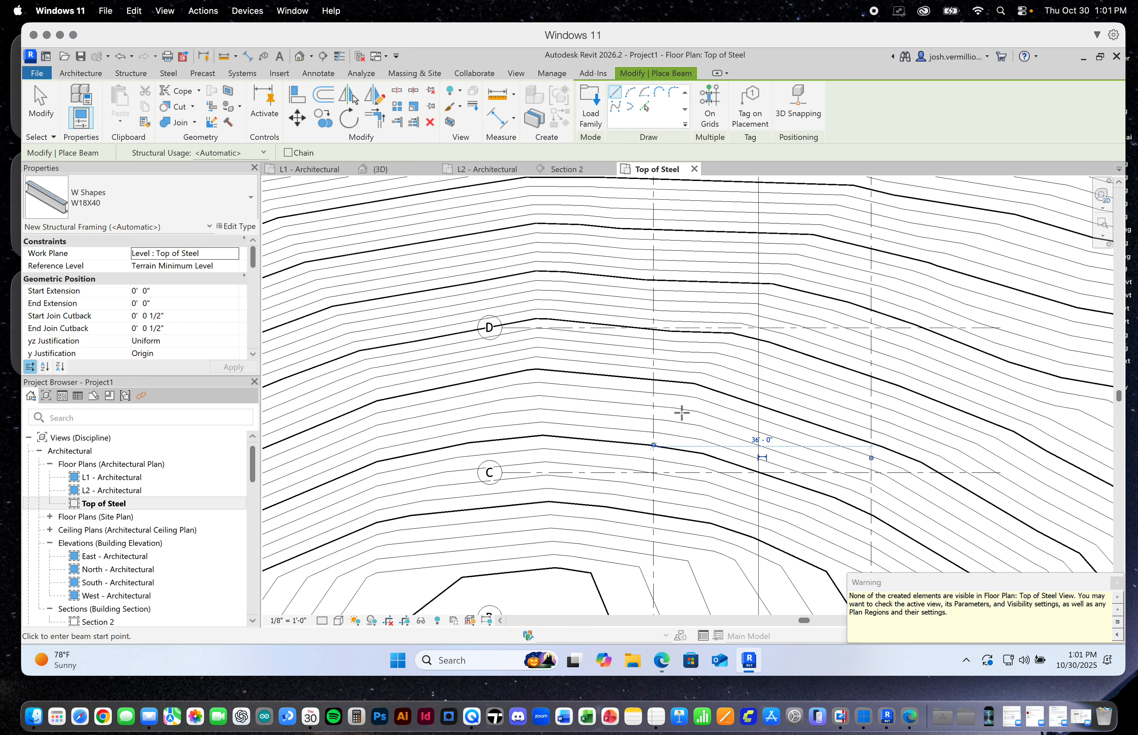
pyautogui.click(653, 325)
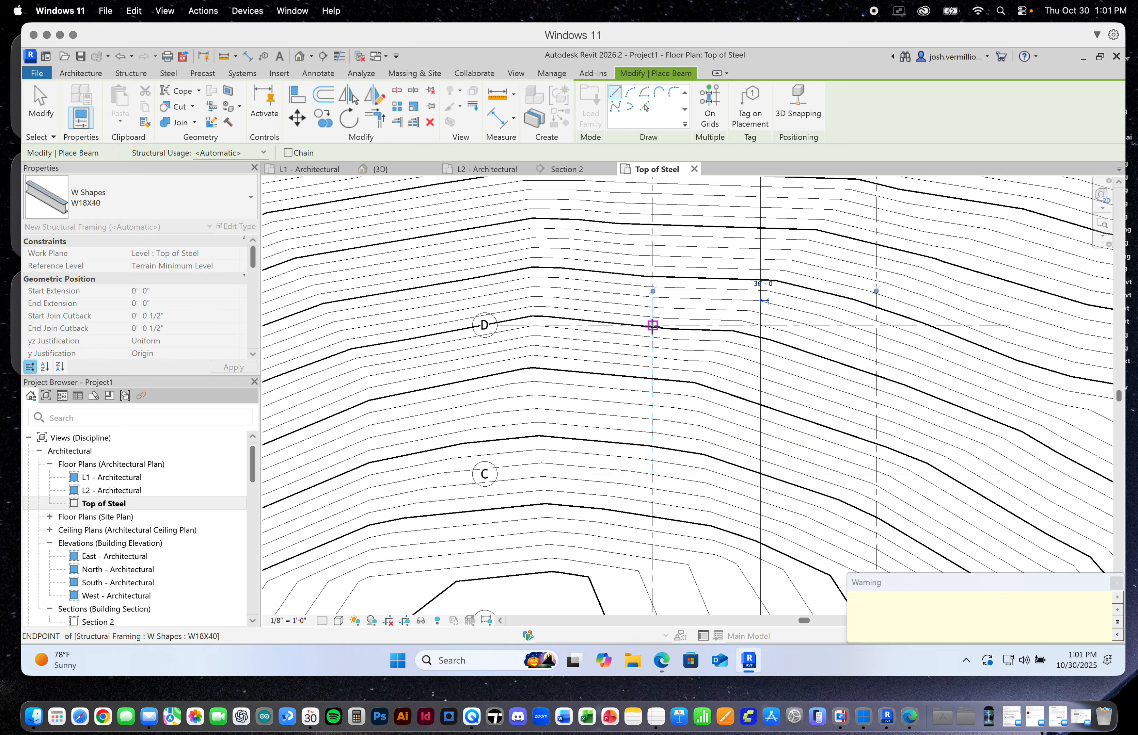
pyautogui.click(876, 473)
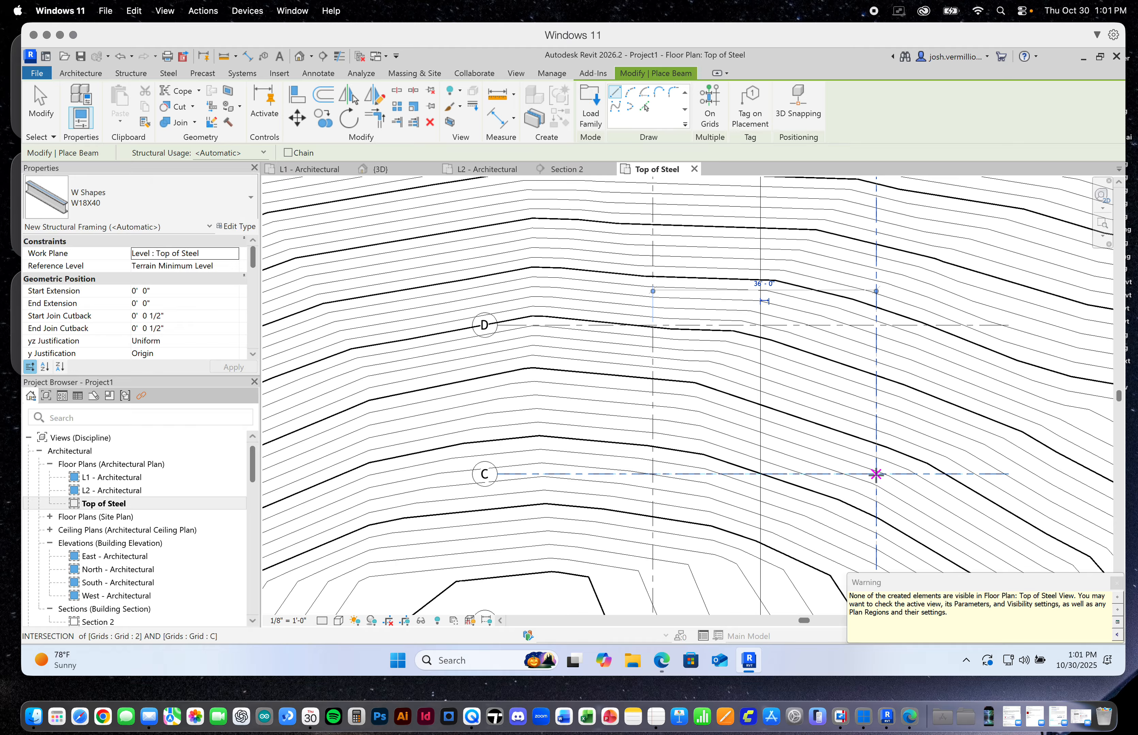
pyautogui.click(876, 325)
pyautogui.scroll(-5, 851, 354)
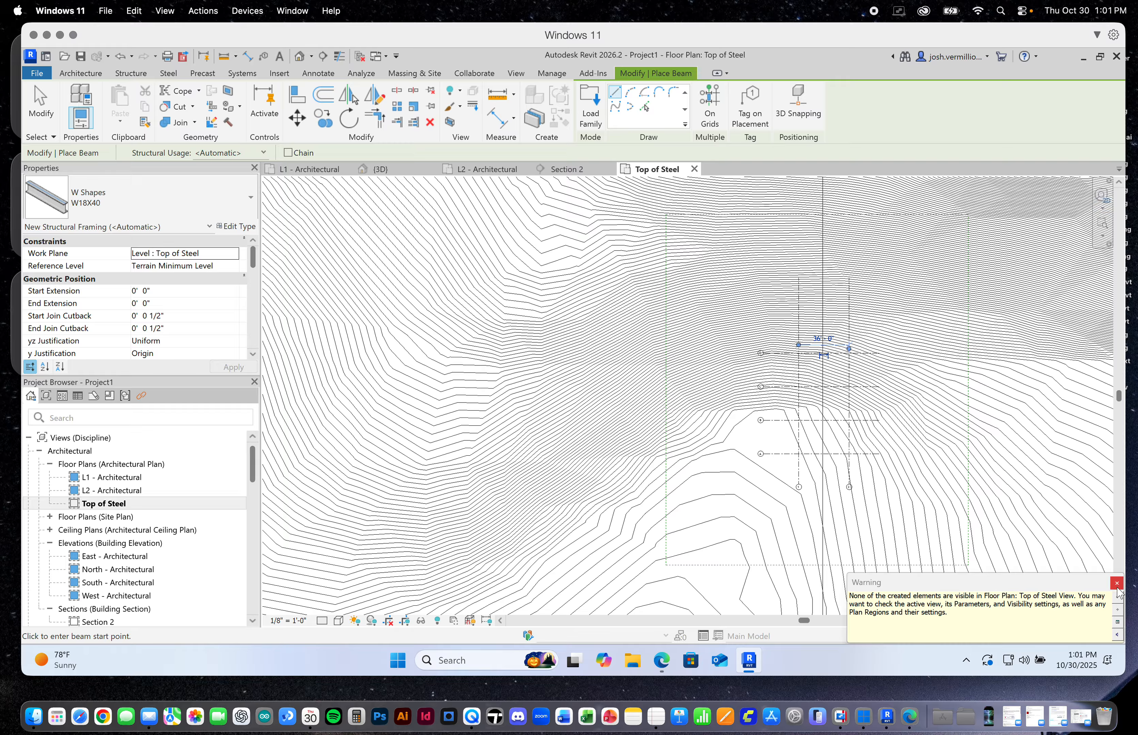
pyautogui.click(1116, 584)
# Examine the beam-to-column joints and the whole steel frame on the terrain in 3D, leaving the Beam command
pyautogui.click(380, 169)
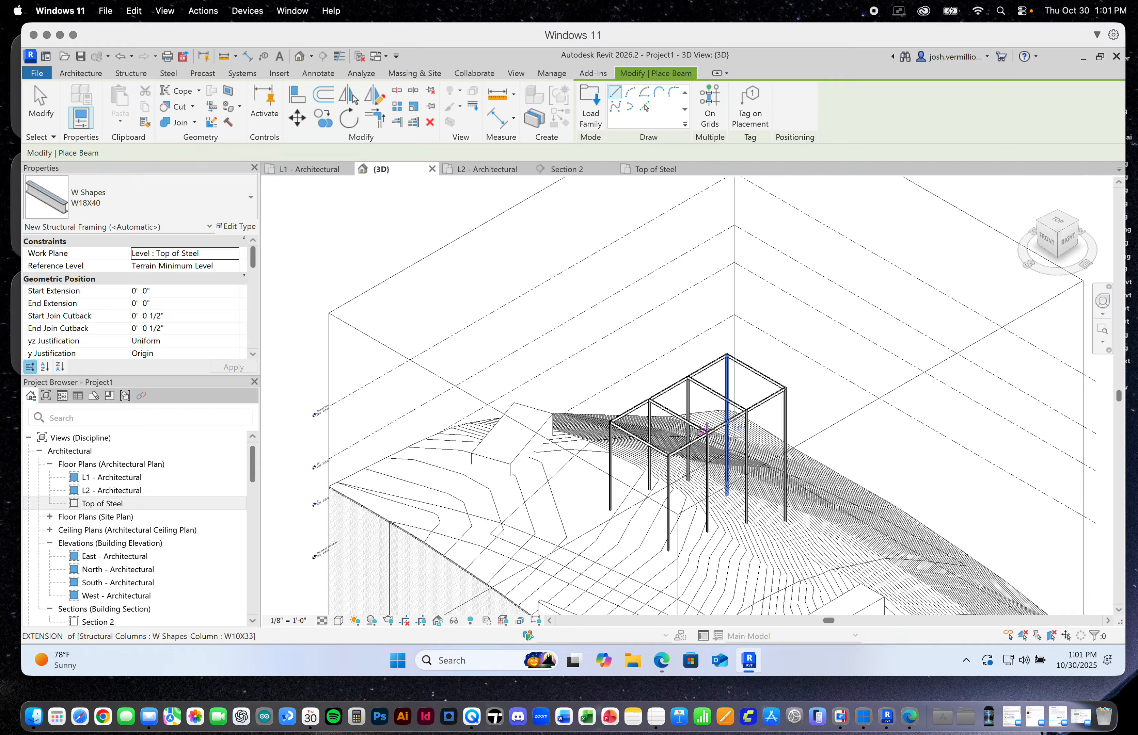
pyautogui.scroll(5, 705, 430)
pyautogui.scroll(5, 705, 430)
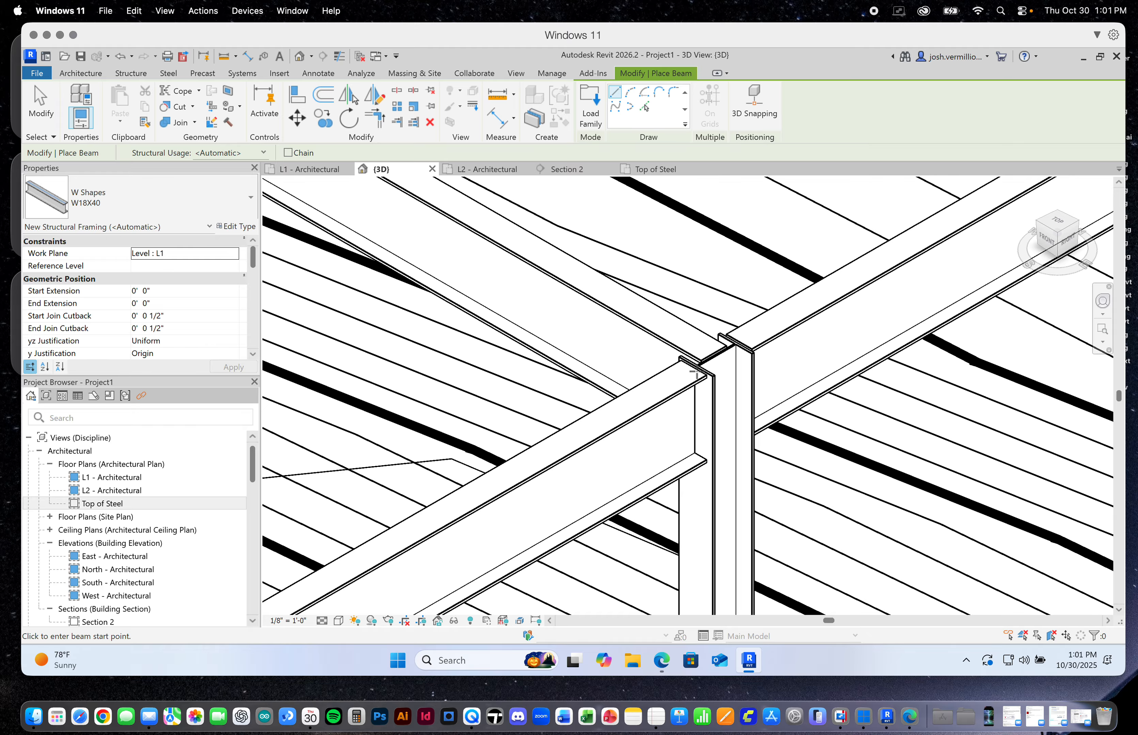
pyautogui.scroll(-3, 701, 398)
pyautogui.scroll(-2, 695, 383)
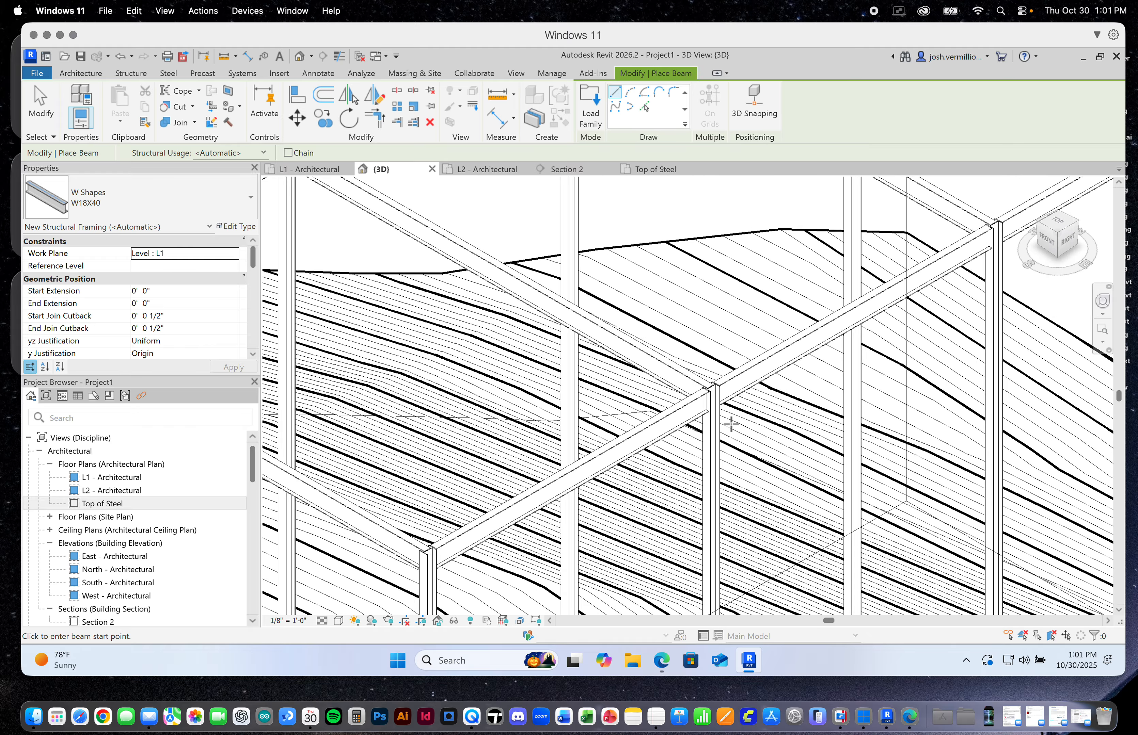
pyautogui.scroll(-10, 730, 425)
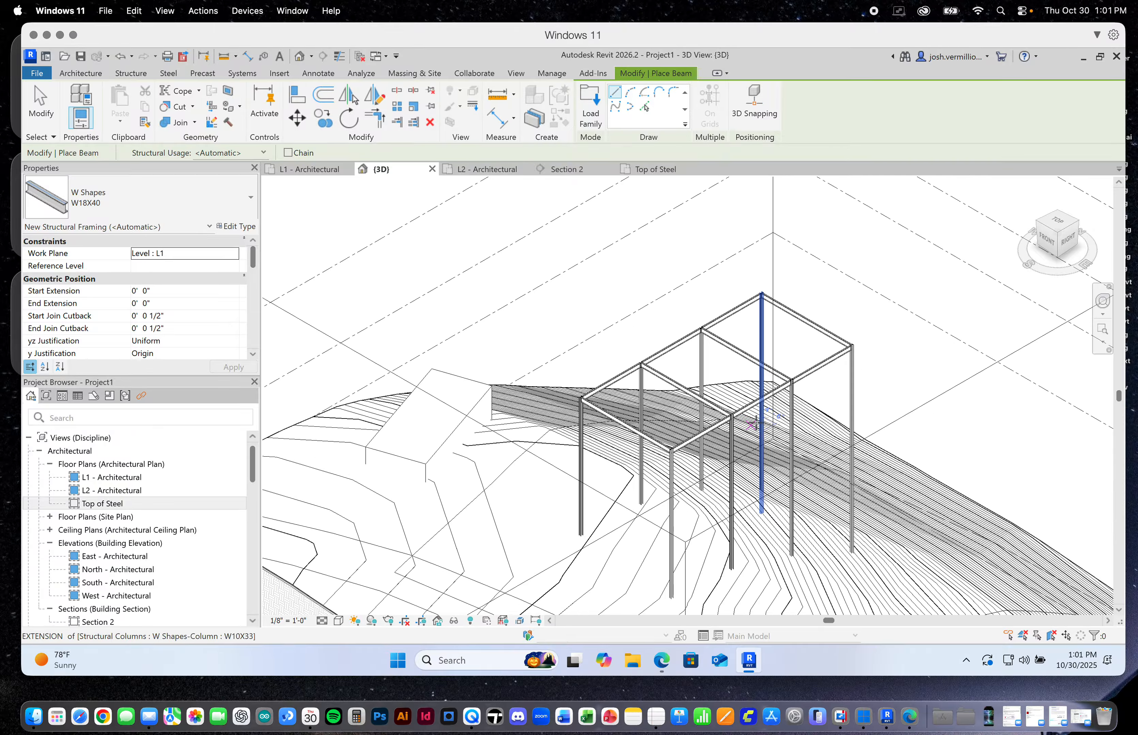
pyautogui.click(35, 101)
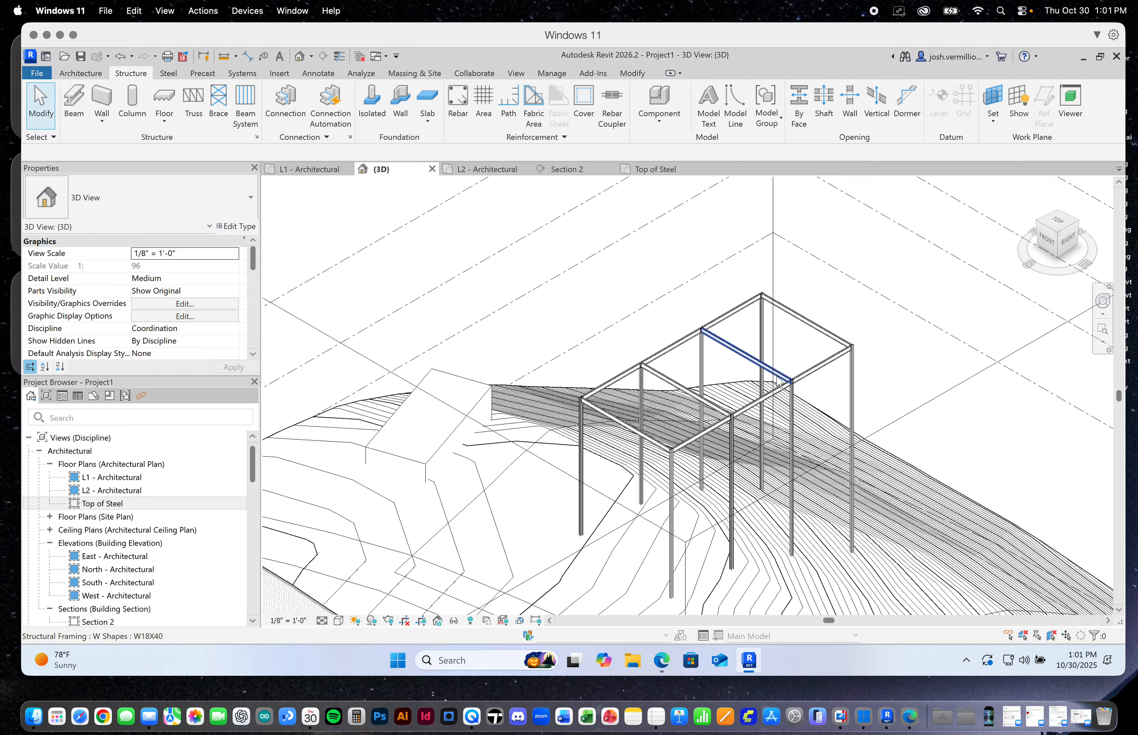
pyautogui.scroll(3, 760, 397)
pyautogui.scroll(-5, 760, 397)
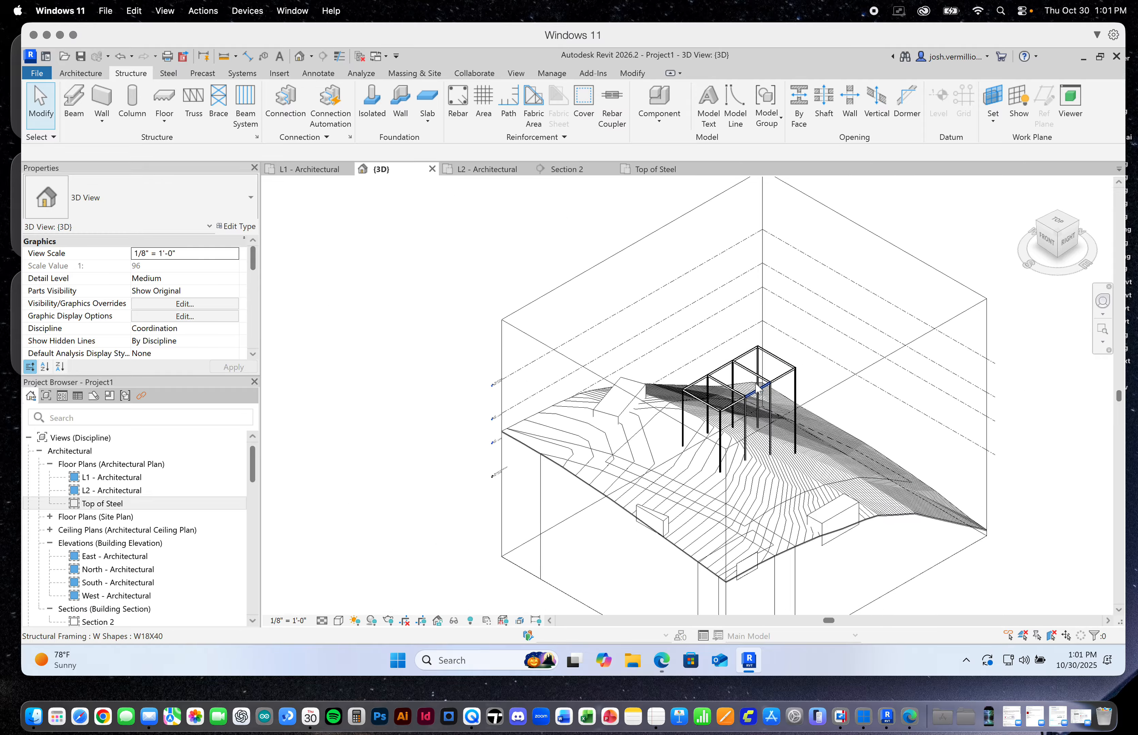
pyautogui.scroll(3, 735, 461)
pyautogui.scroll(2, 734, 461)
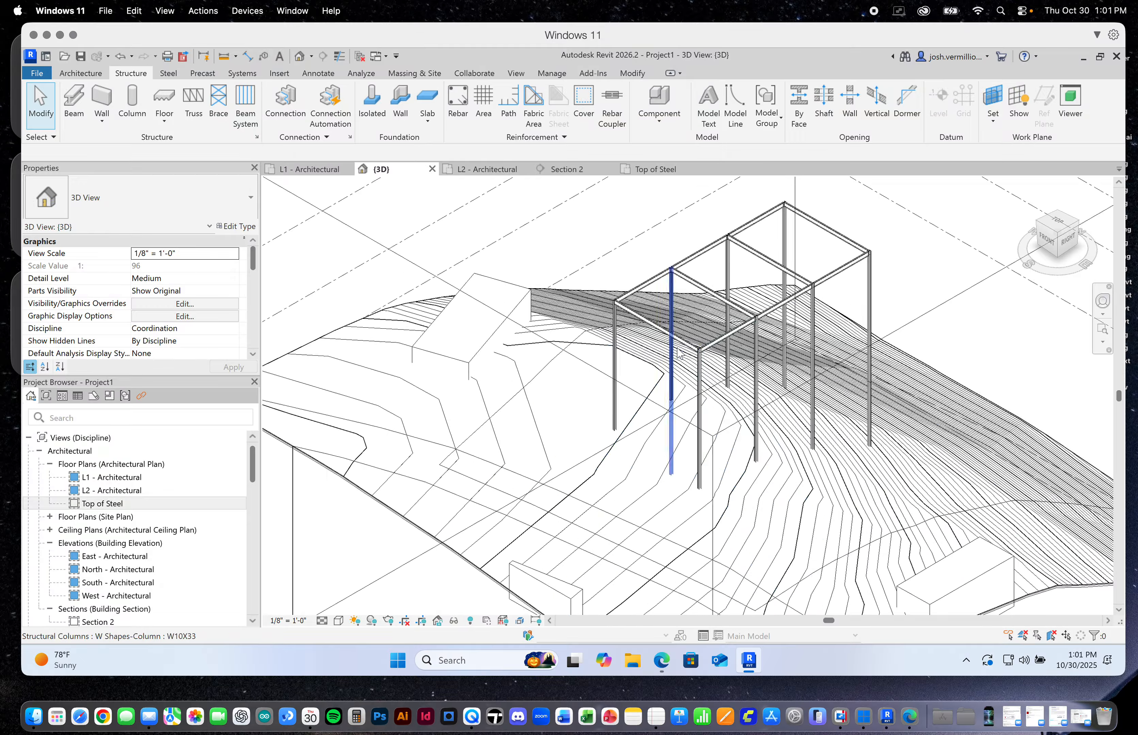
pyautogui.scroll(3, 875, 276)
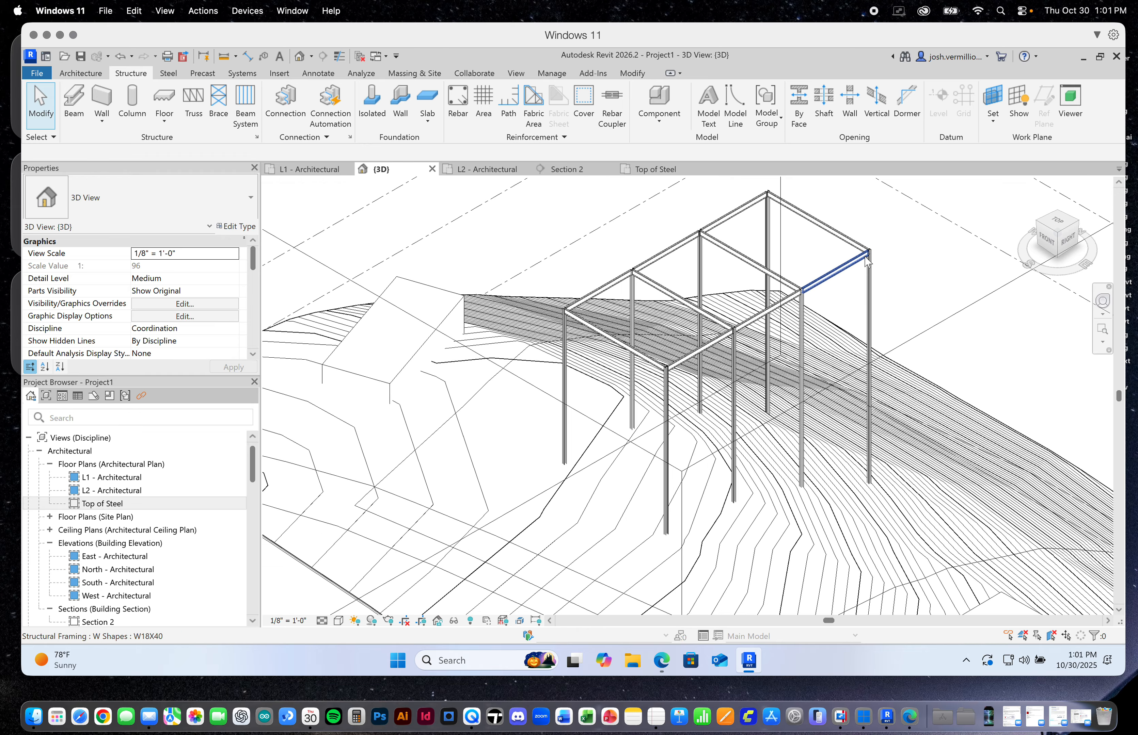
pyautogui.scroll(-2, 875, 276)
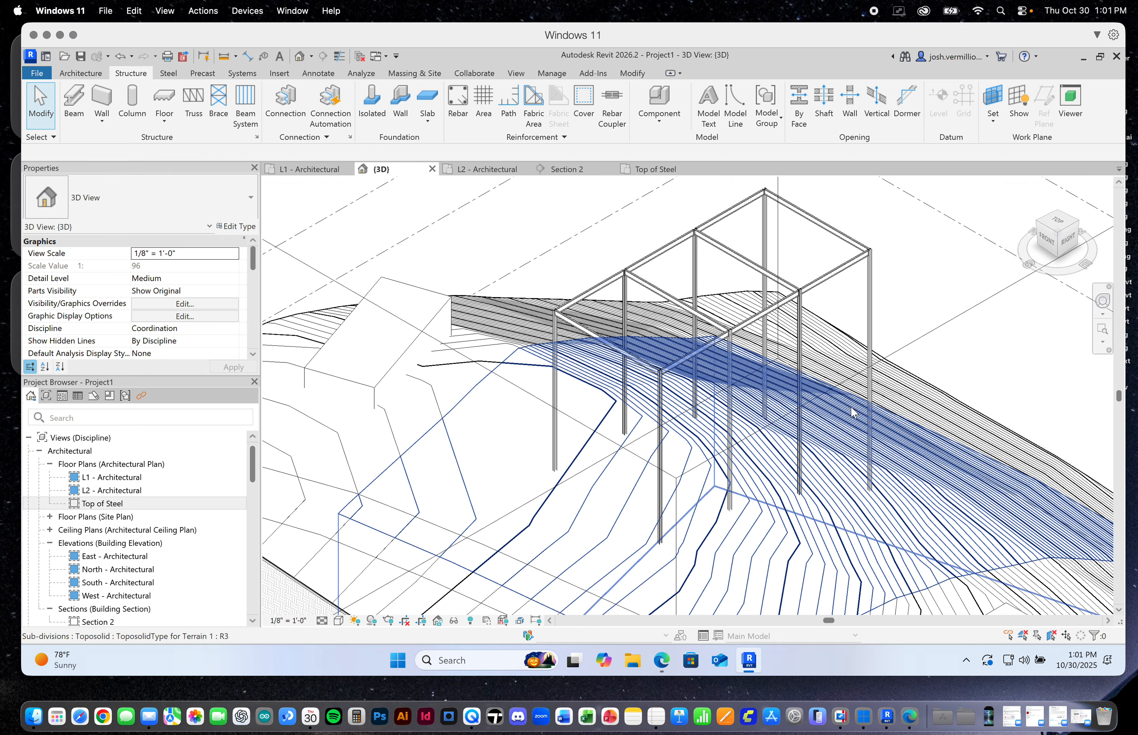
# In the L1 - Architectural floor plan, place a W18X40 beam on grid A between the columns at grids 1 and 2
pyautogui.click(310, 169)
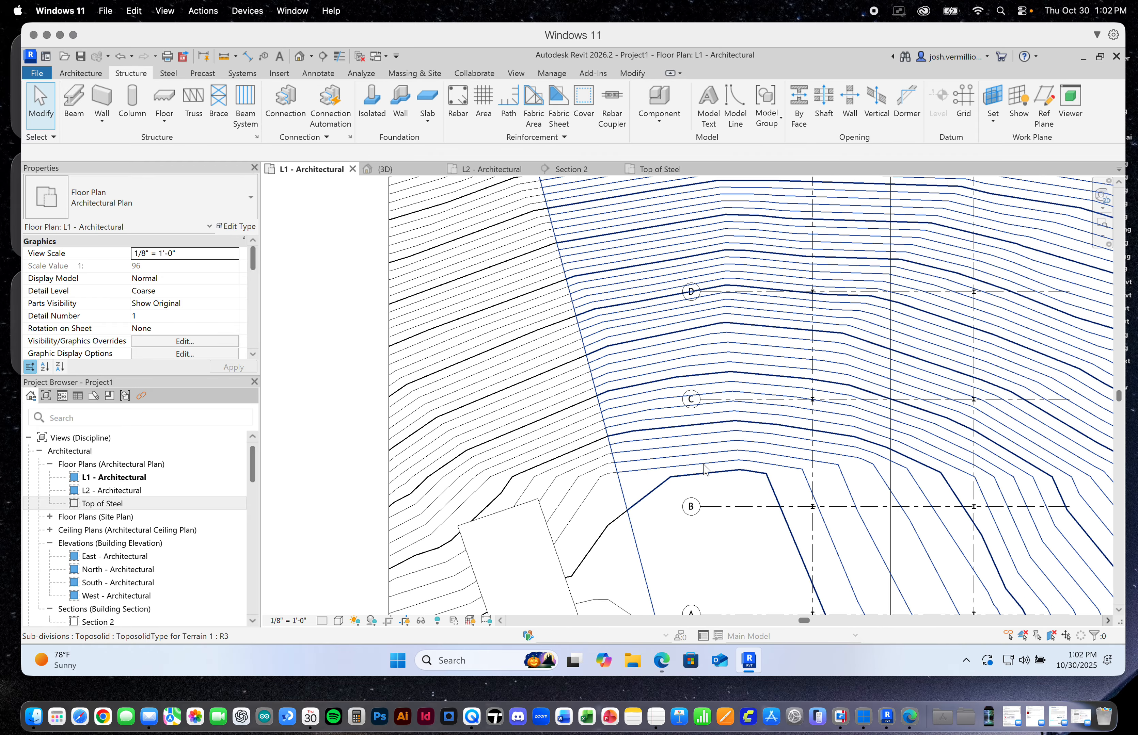
pyautogui.scroll(-10, 704, 471)
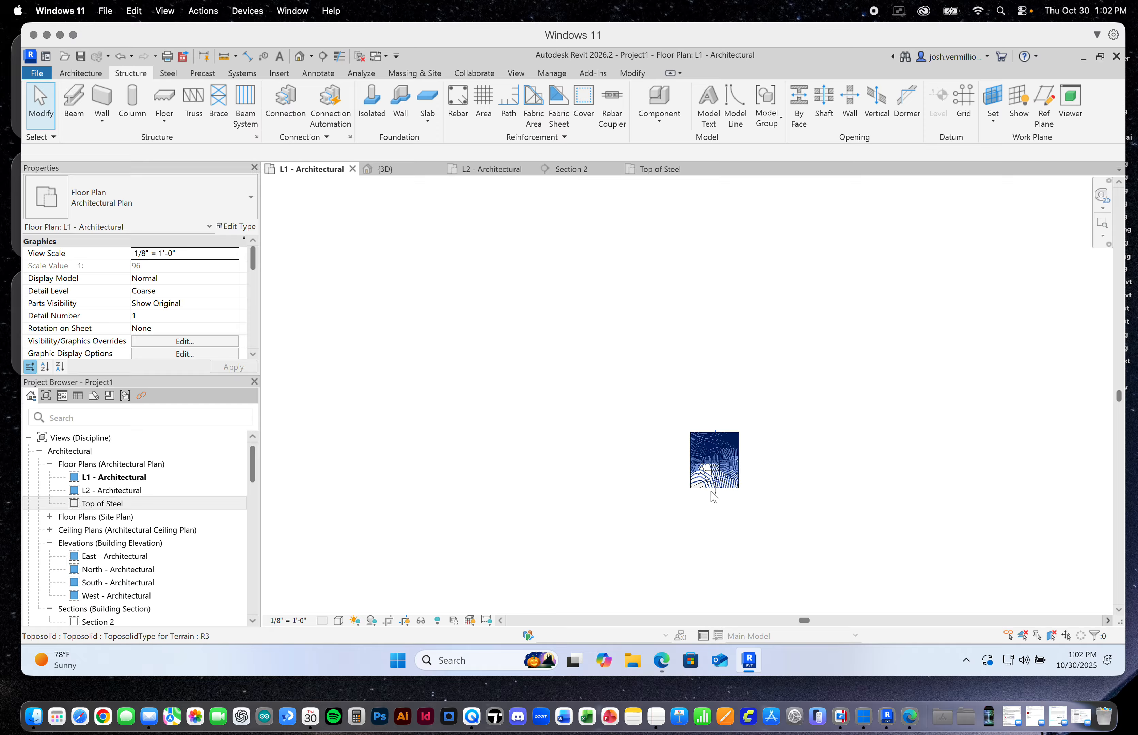
pyautogui.scroll(12, 722, 459)
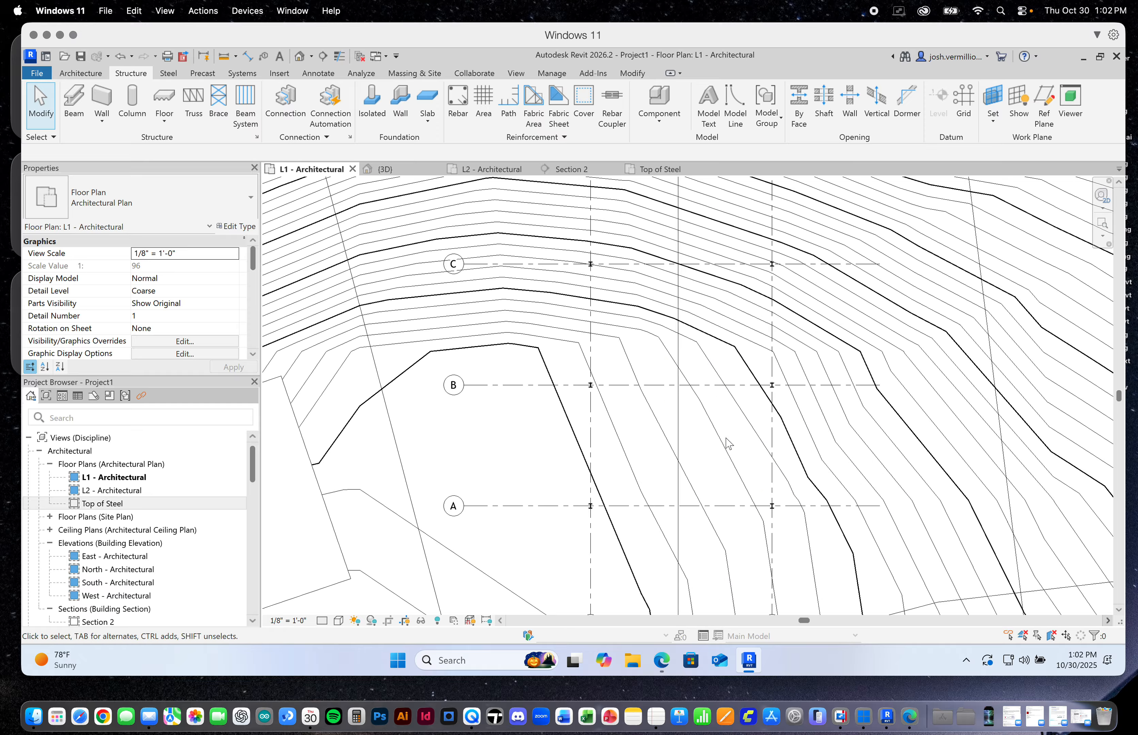
pyautogui.scroll(6, 717, 462)
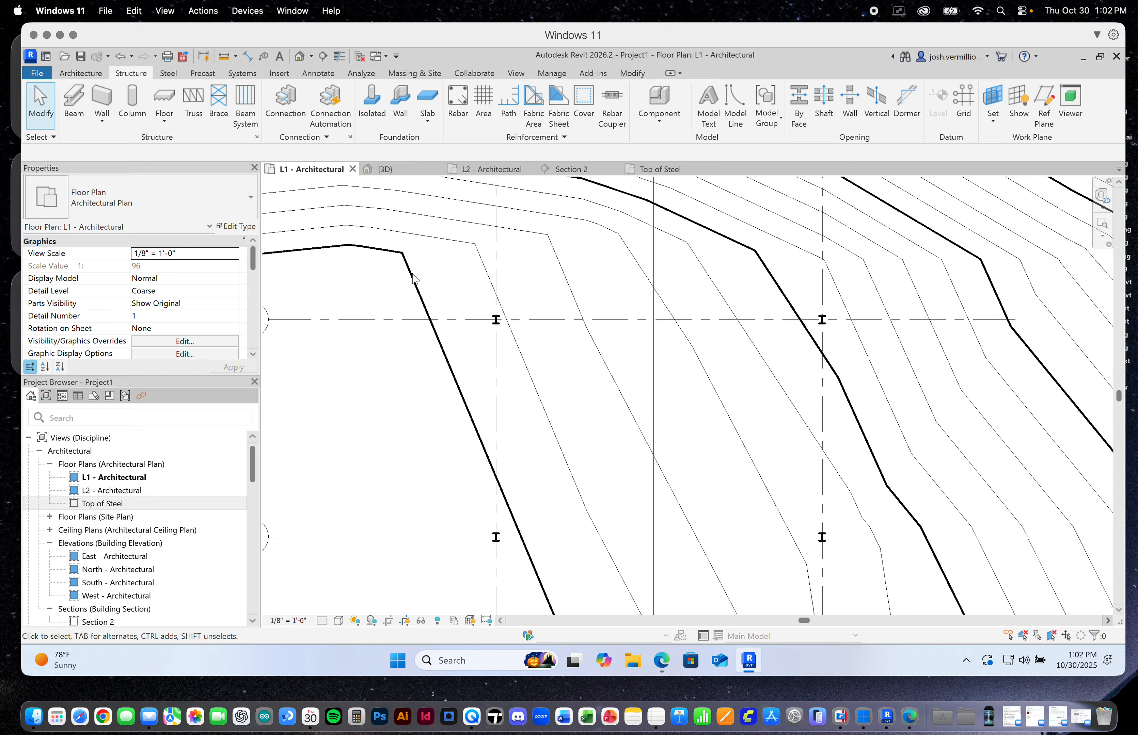
pyautogui.click(74, 103)
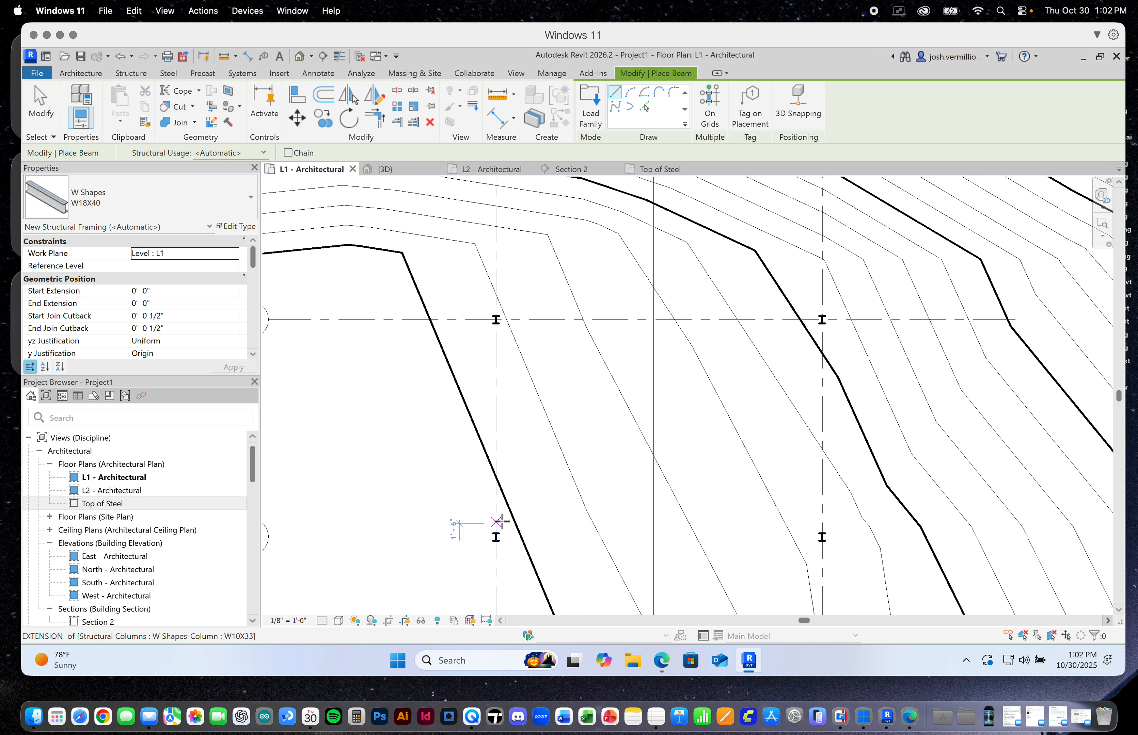
pyautogui.scroll(3, 511, 539)
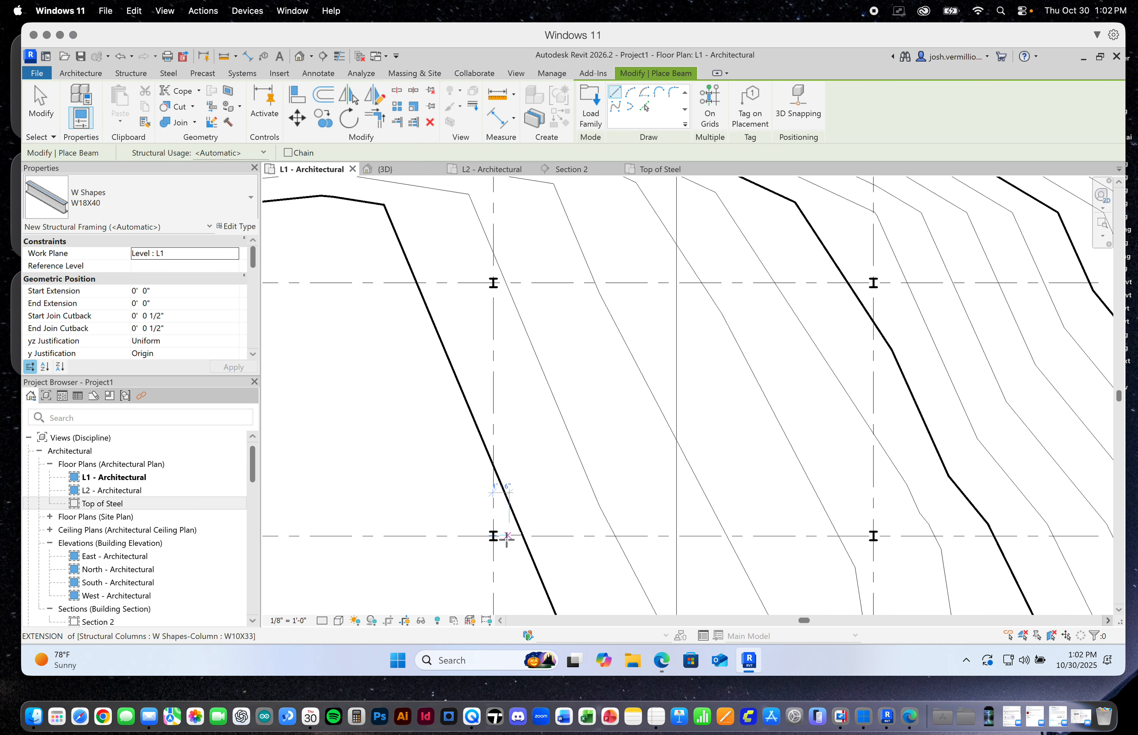
pyautogui.click(490, 536)
pyautogui.click(937, 535)
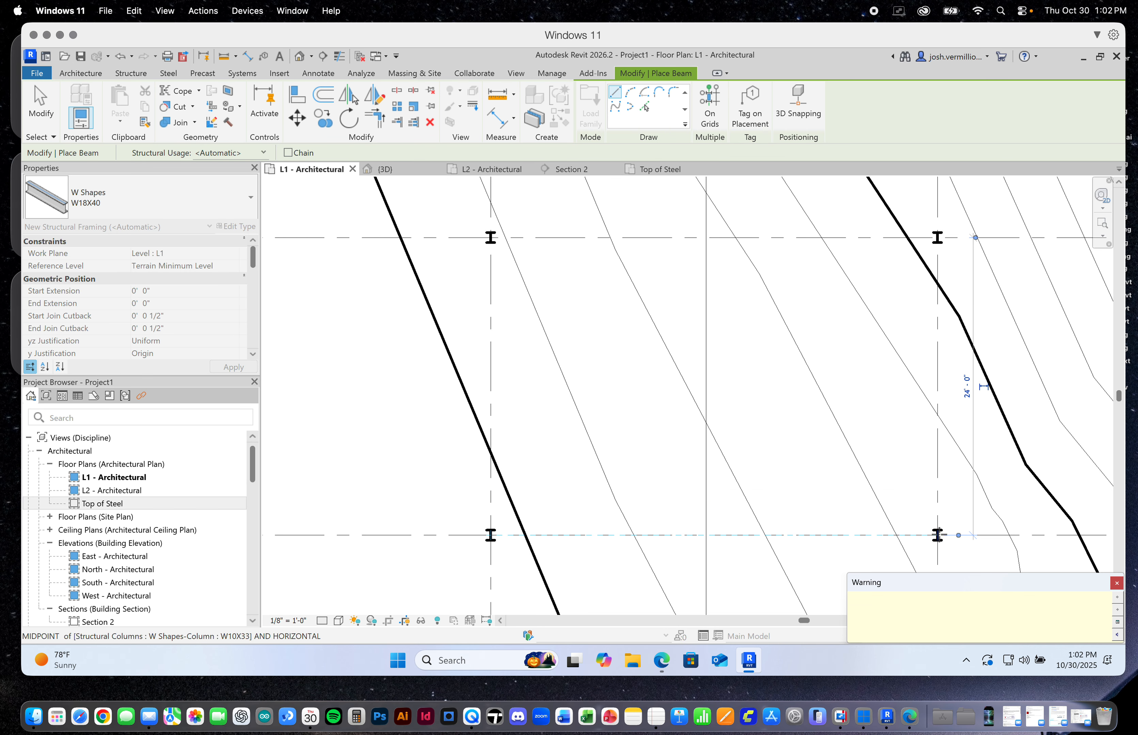
# Place W18X40 beams at L1 on grids B and C, each spanning between the columns at grids 1 and 2
pyautogui.scroll(-5, 899, 530)
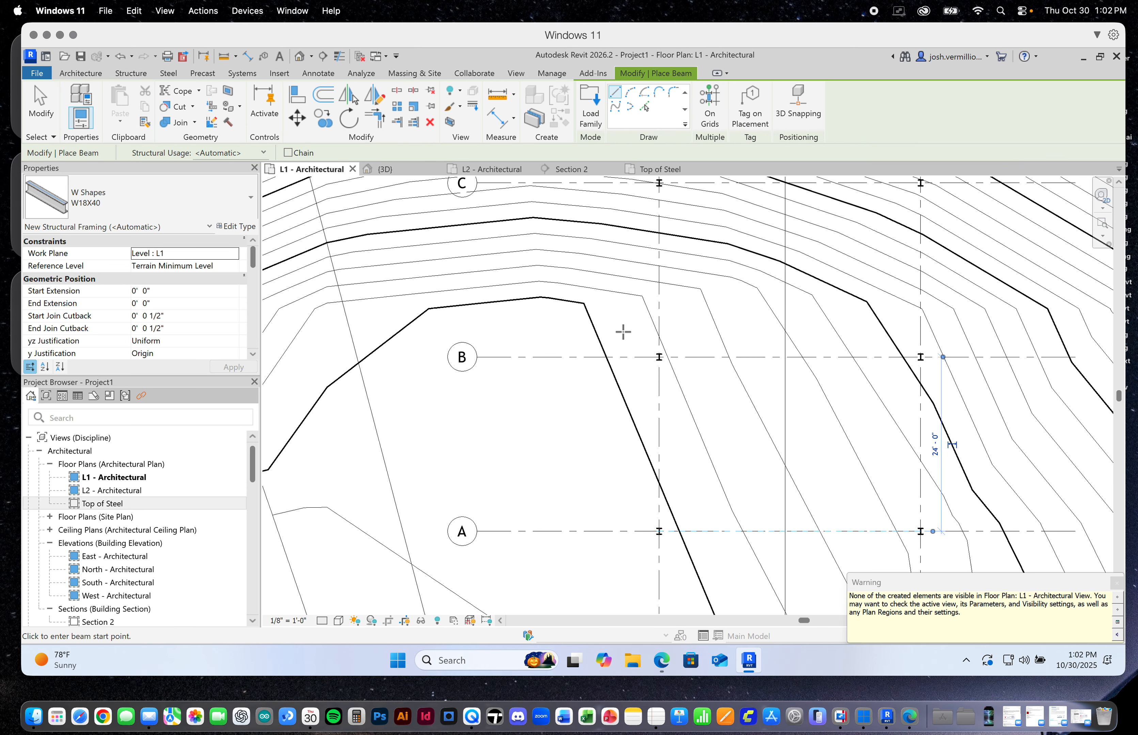
pyautogui.click(659, 357)
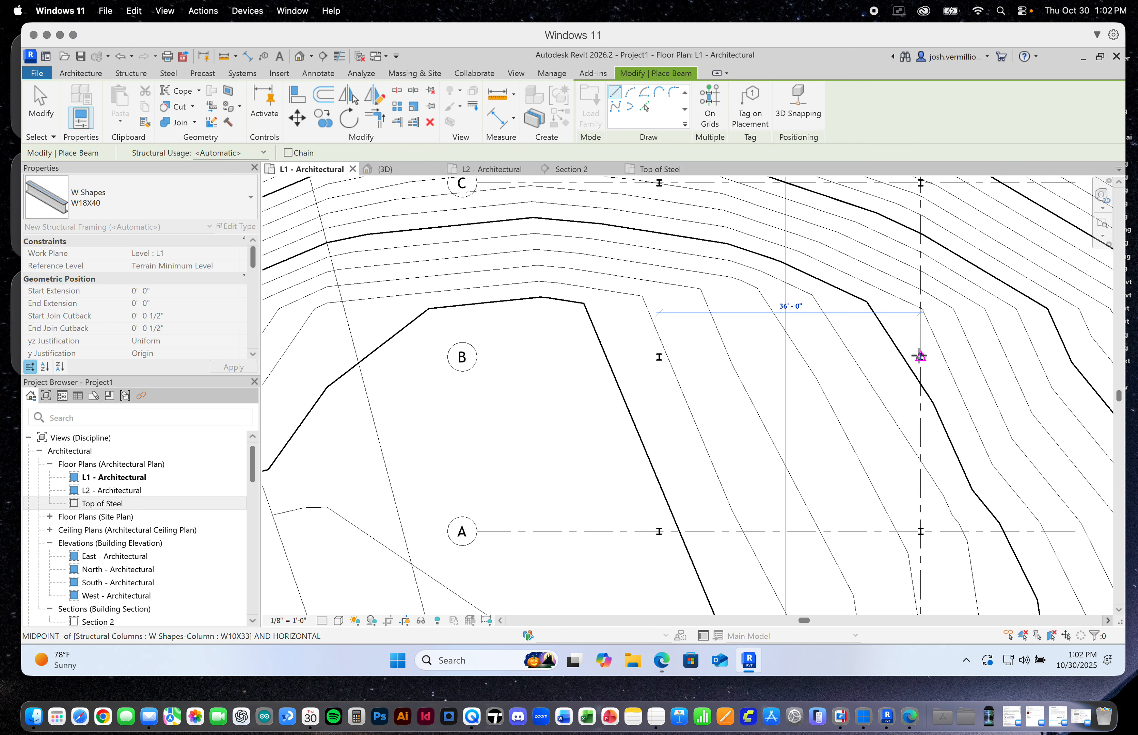
pyautogui.click(920, 357)
pyautogui.scroll(-1, 871, 456)
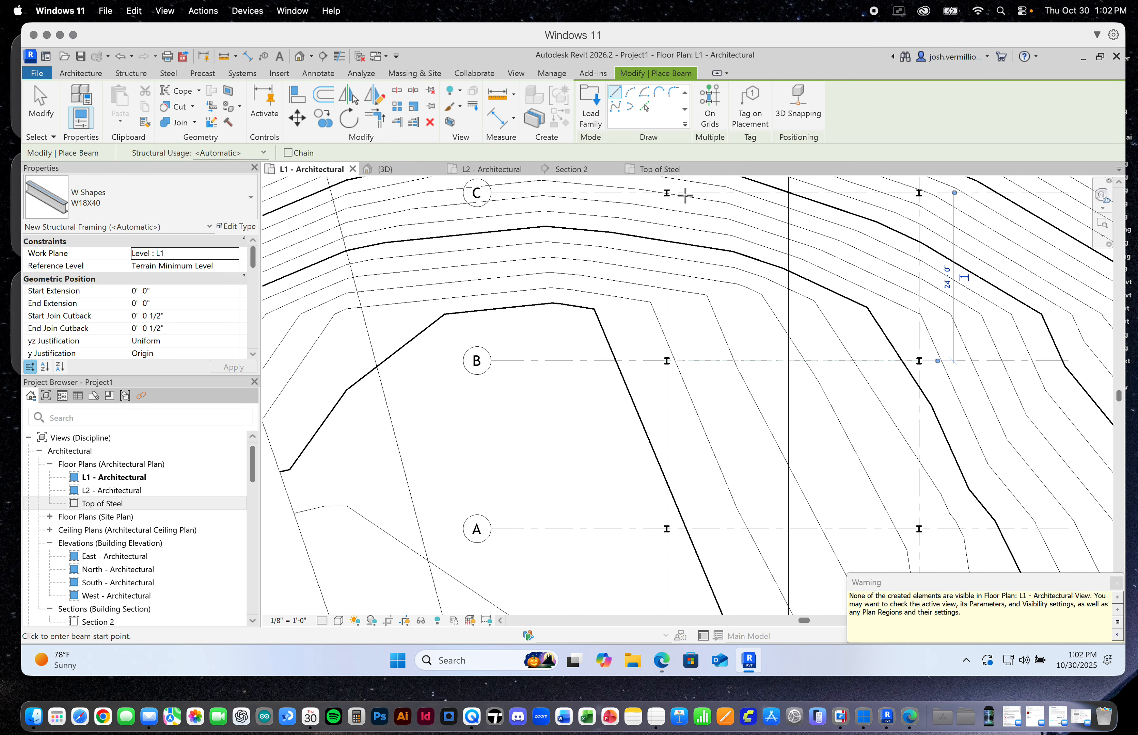
pyautogui.click(667, 193)
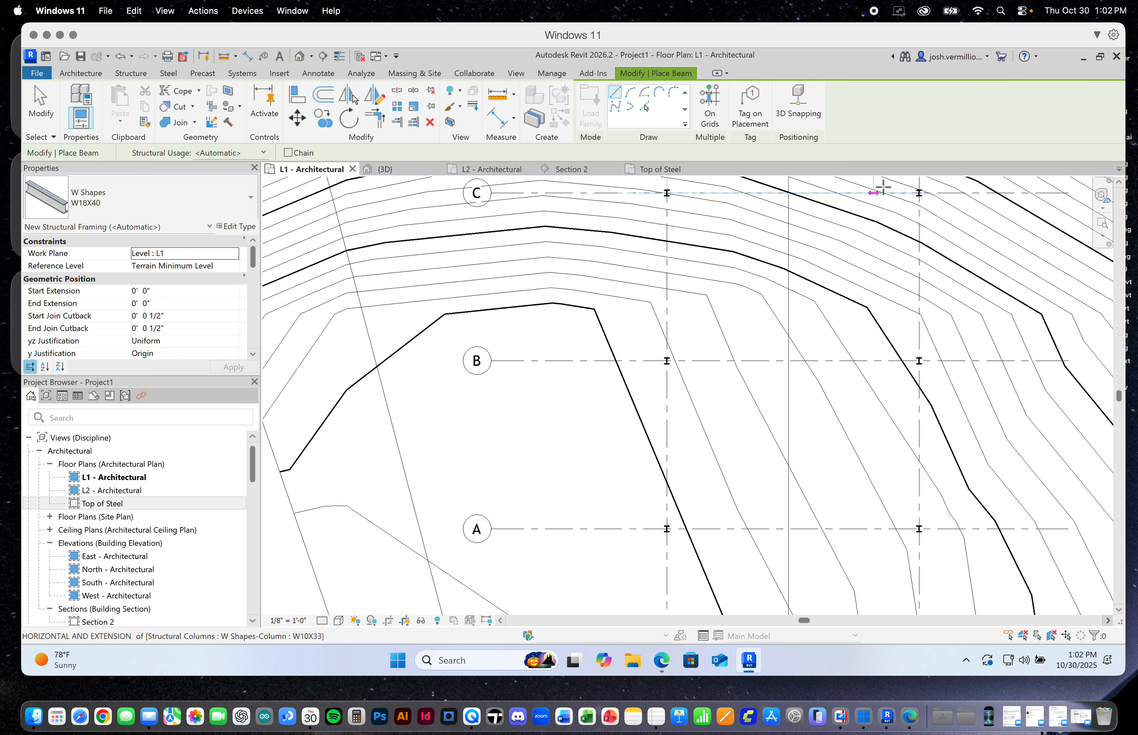
pyautogui.click(919, 193)
# Place a W18X40 beam at L1 on grid D, spanning between the columns at grids 1 and 2
pyautogui.scroll(-2, 795, 485)
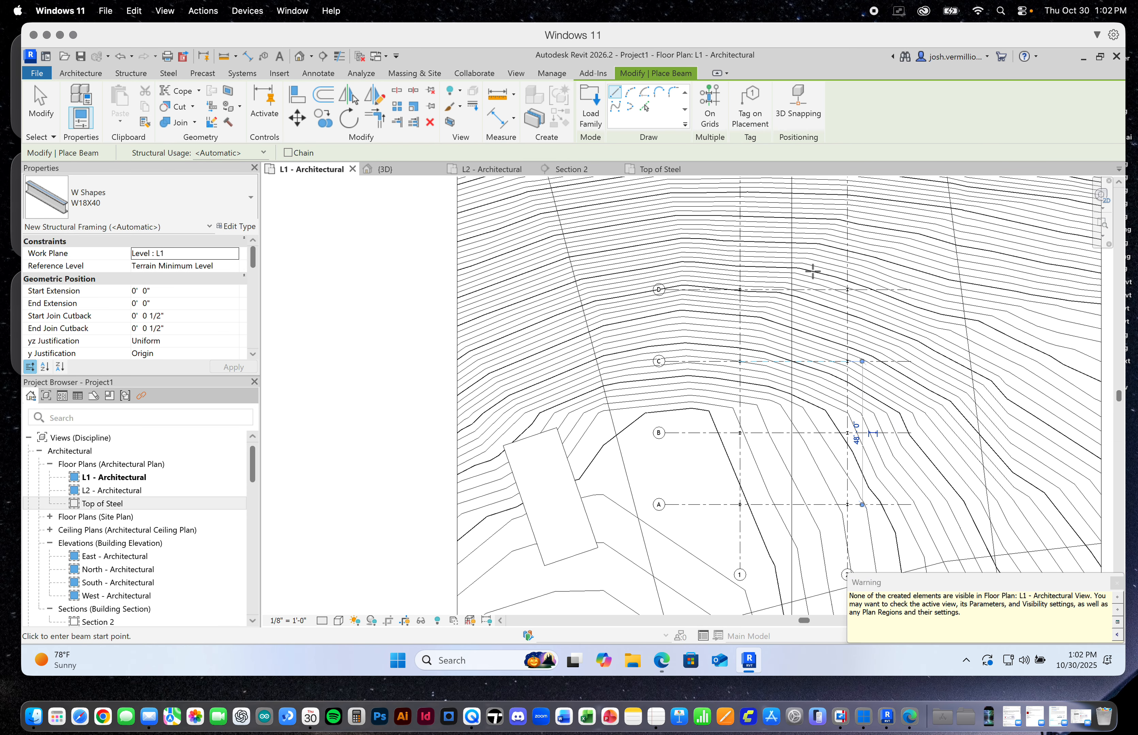
pyautogui.scroll(5, 812, 271)
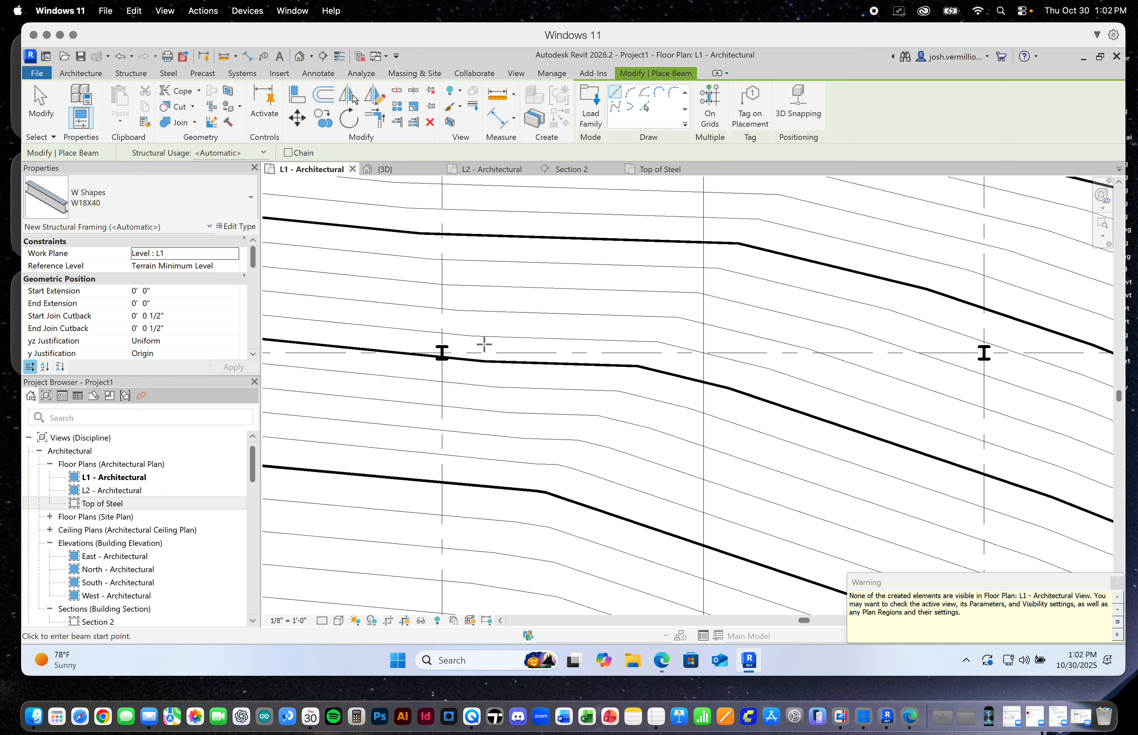
pyautogui.click(441, 352)
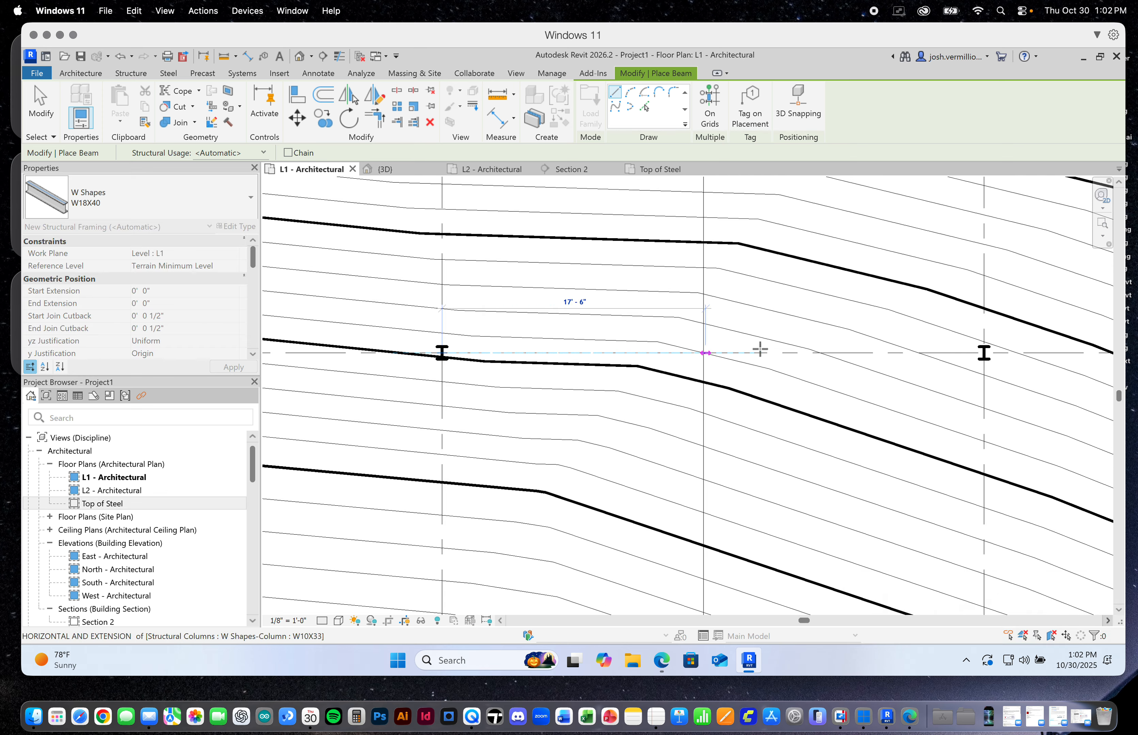
pyautogui.click(983, 352)
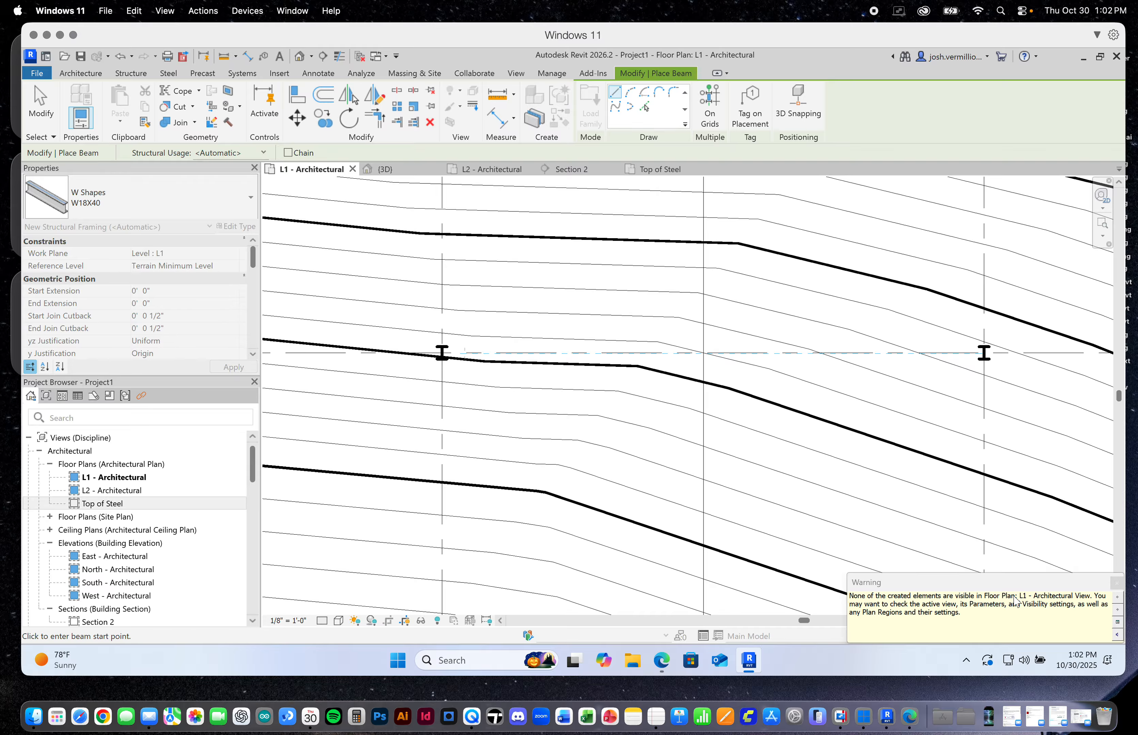
# Place W18X40 beams at L1 along grids 1 and 2, each spanning between the columns at grids A and B
pyautogui.scroll(-2, 923, 359)
pyautogui.scroll(-3, 742, 372)
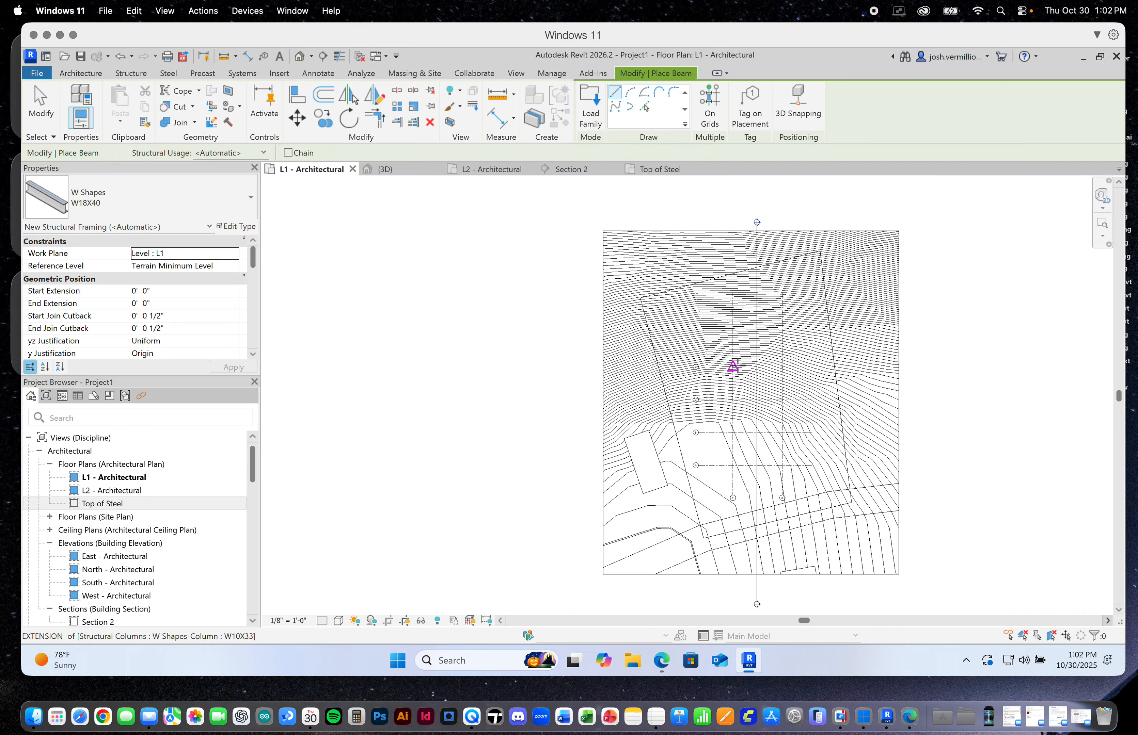
pyautogui.scroll(4, 736, 475)
pyautogui.scroll(3, 726, 456)
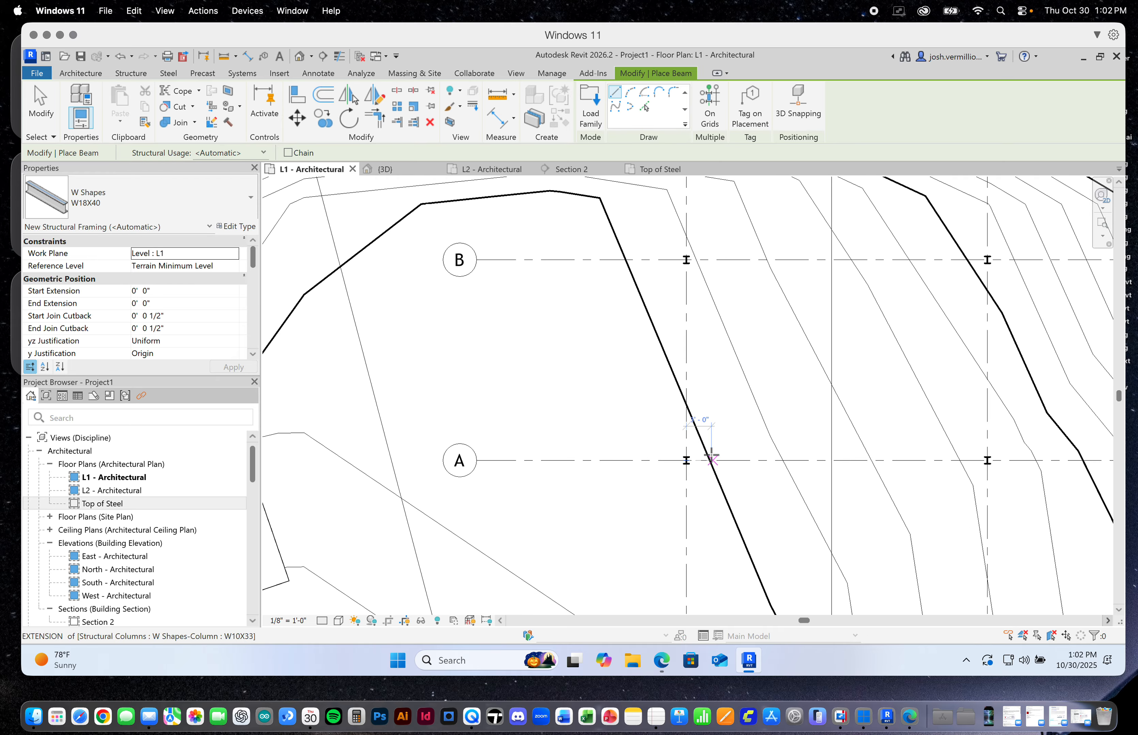
pyautogui.click(682, 461)
pyautogui.click(683, 225)
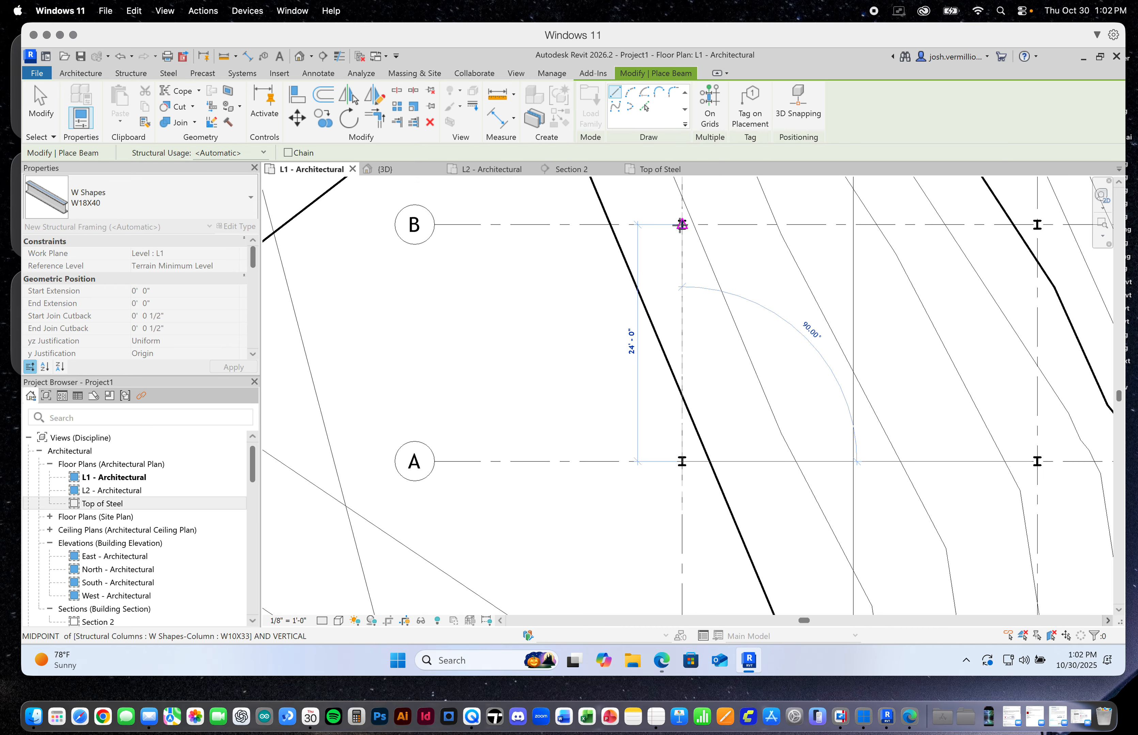
pyautogui.click(1037, 462)
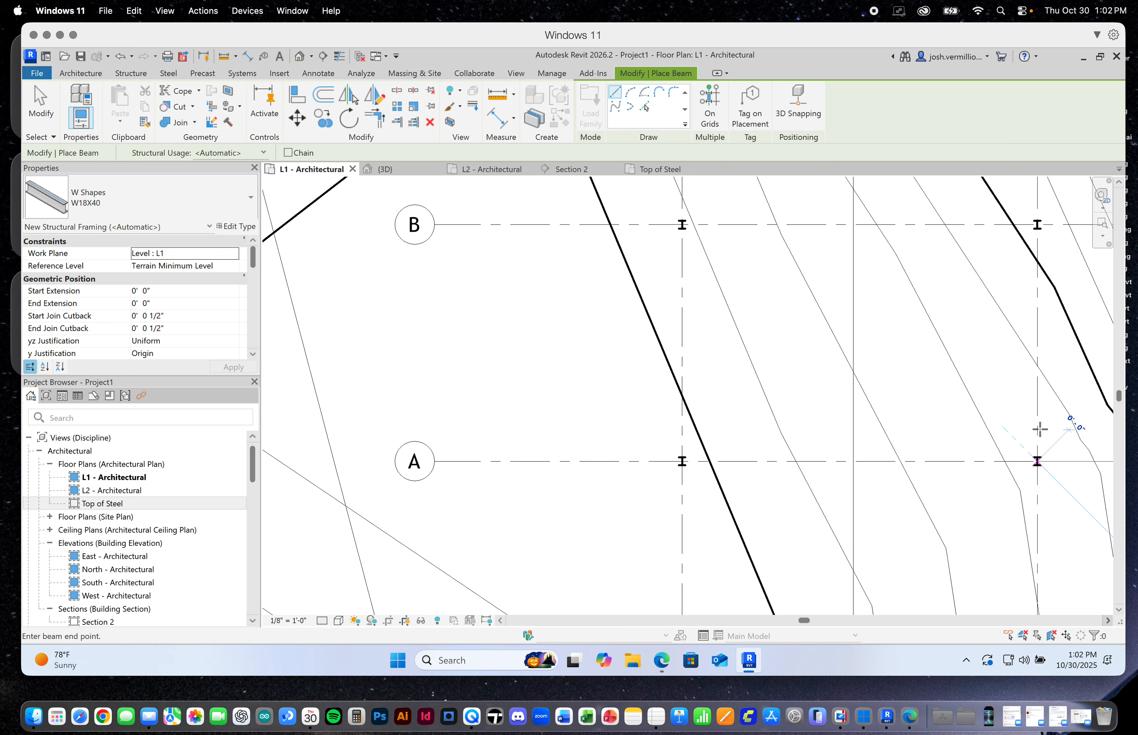
pyautogui.click(1036, 225)
# Place W18X40 beams at L1 along grids 1 and 2, each spanning between the columns at grids B and C
pyautogui.scroll(-5, 926, 433)
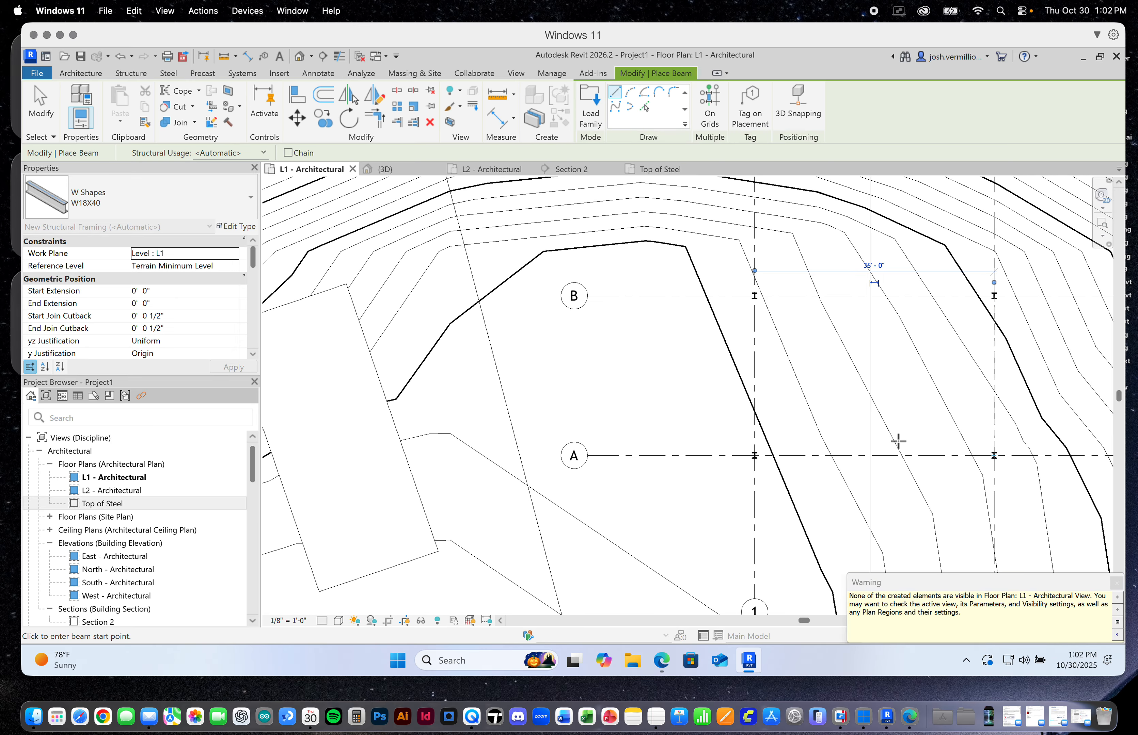
pyautogui.scroll(5, 906, 332)
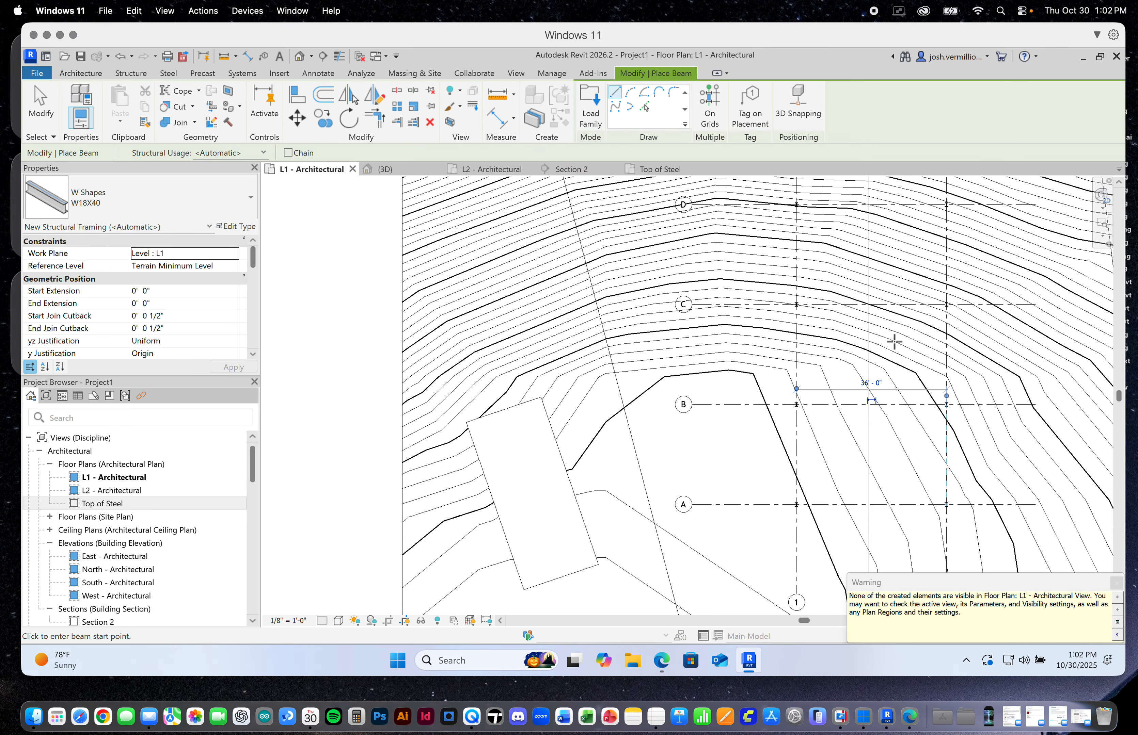
pyautogui.scroll(3, 884, 346)
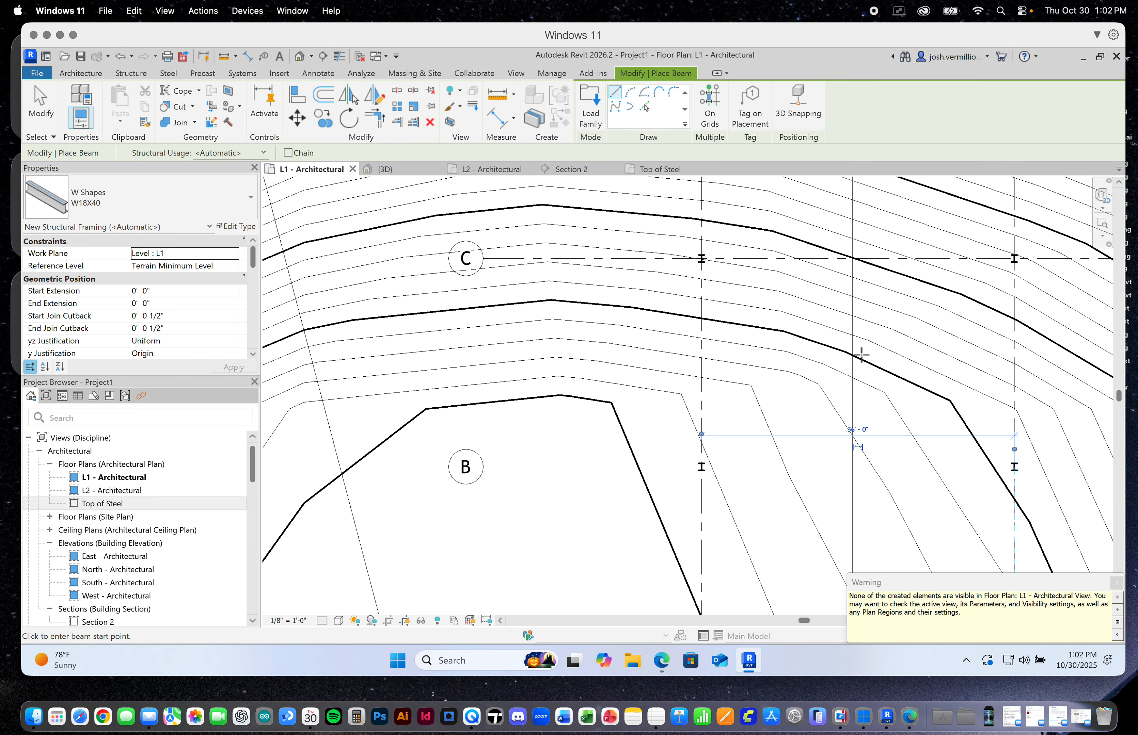
pyautogui.click(701, 467)
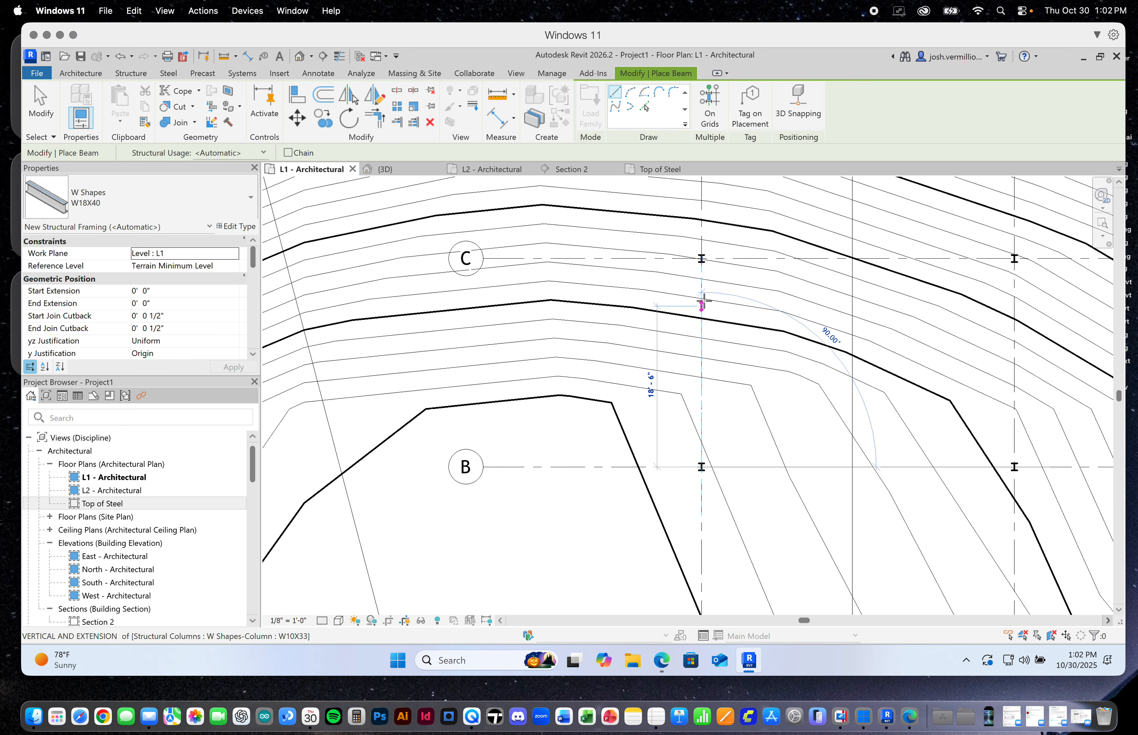
pyautogui.click(701, 258)
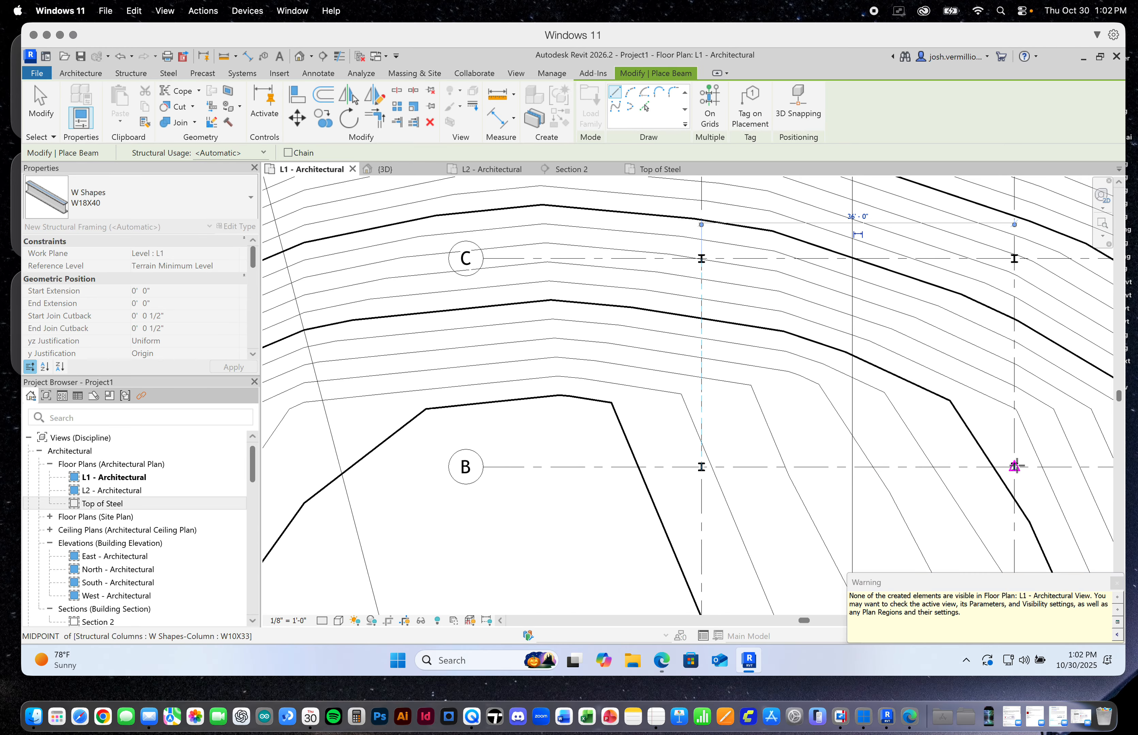
pyautogui.click(1014, 467)
pyautogui.click(1014, 258)
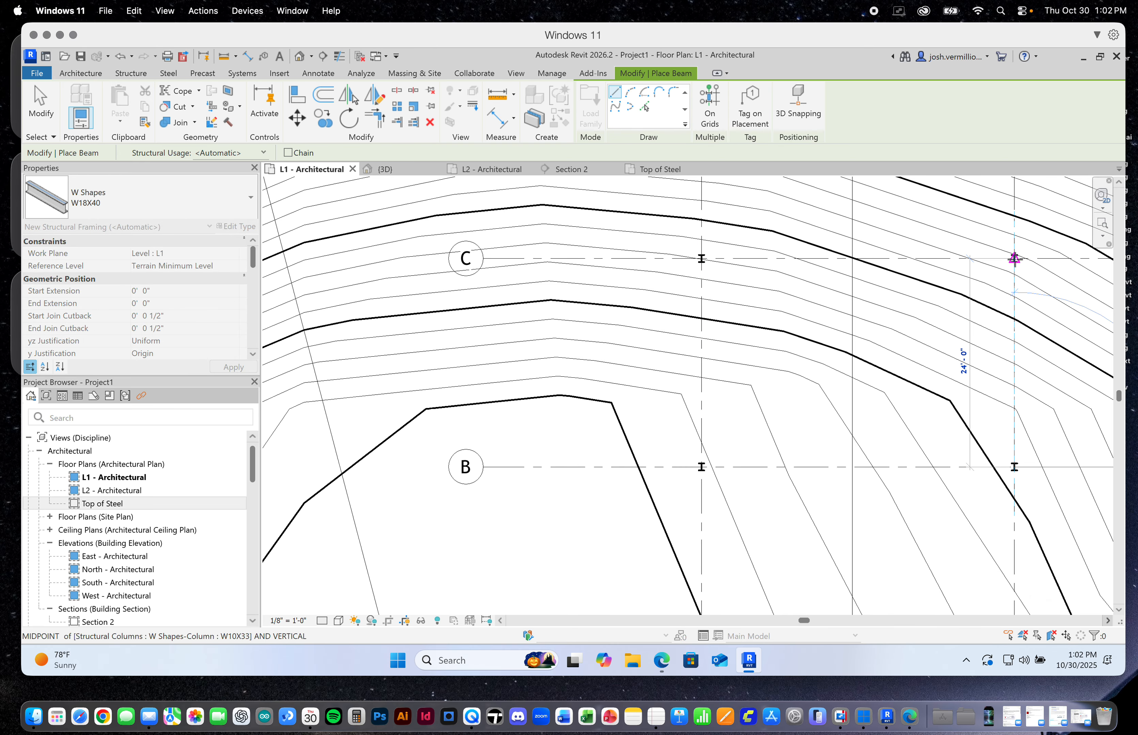
# Place W18X40 beams at L1 along grids 1 and 2 between grids C and D, and leave the Beam command
pyautogui.scroll(-1, 866, 499)
pyautogui.scroll(-3, 865, 500)
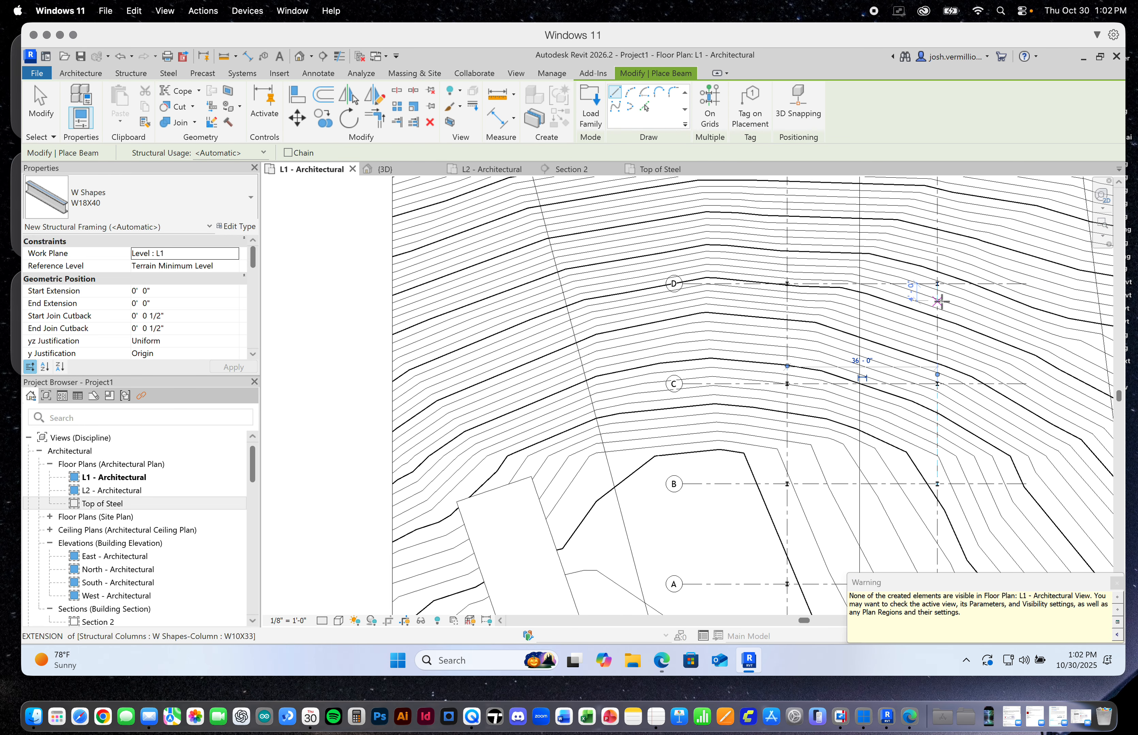
pyautogui.scroll(3, 934, 306)
pyautogui.scroll(2, 927, 311)
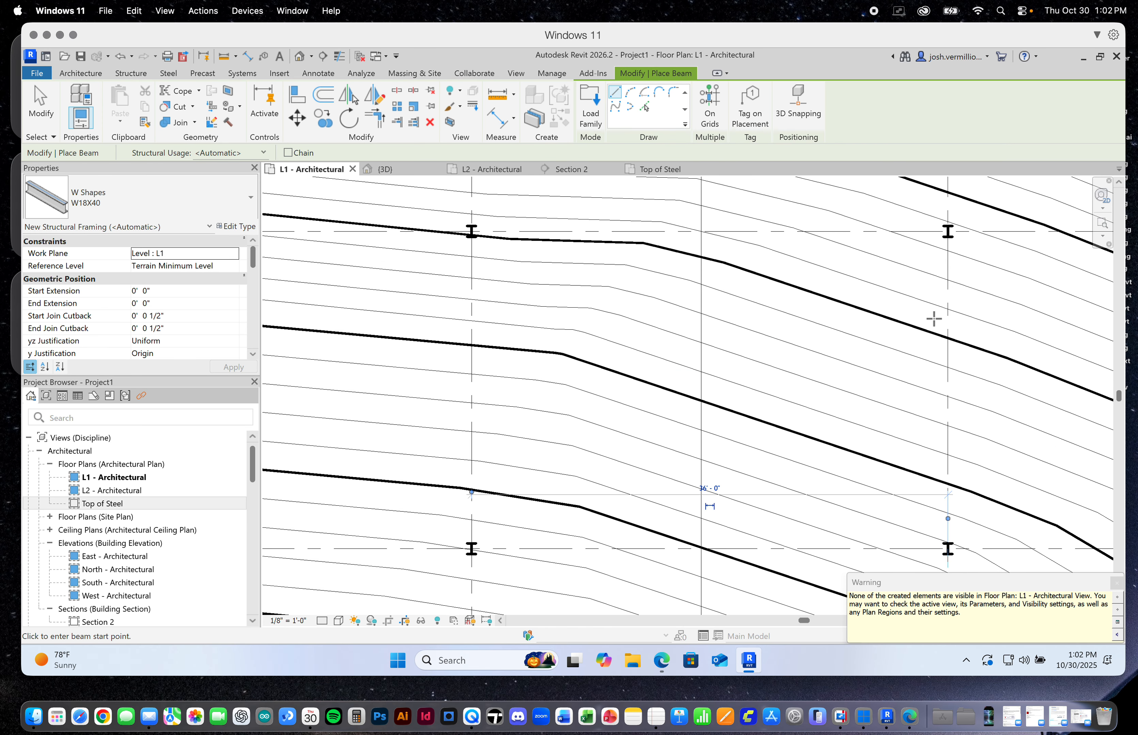
pyautogui.click(471, 549)
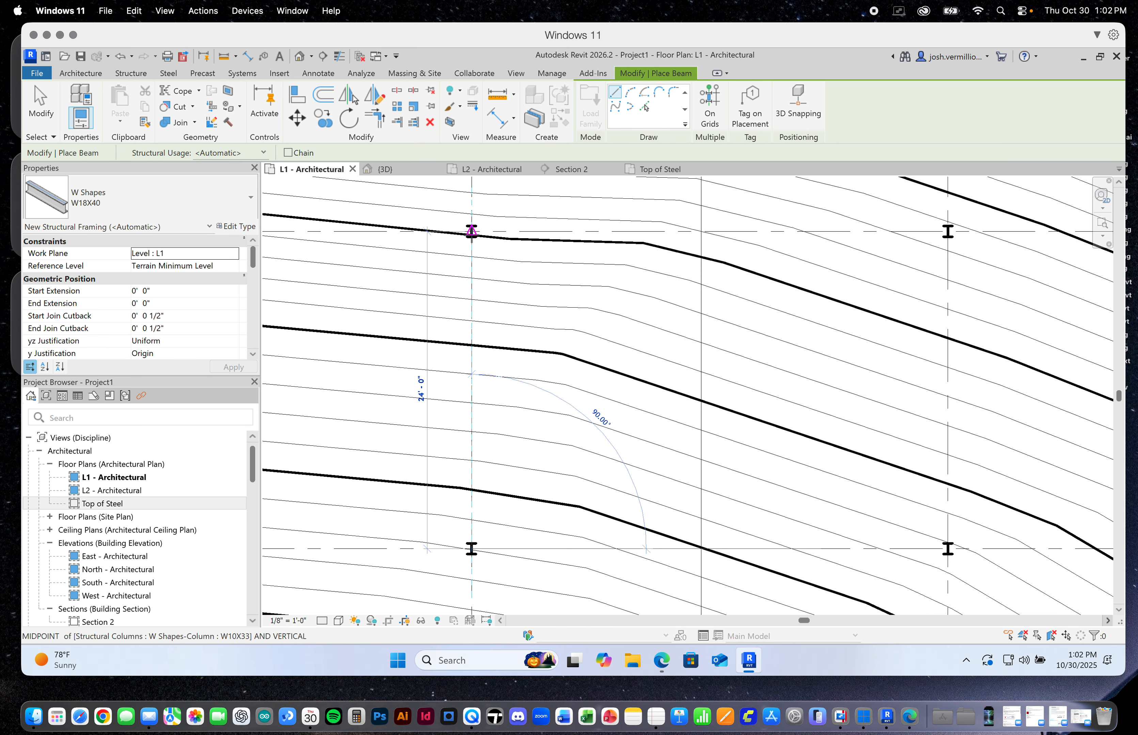
pyautogui.click(471, 232)
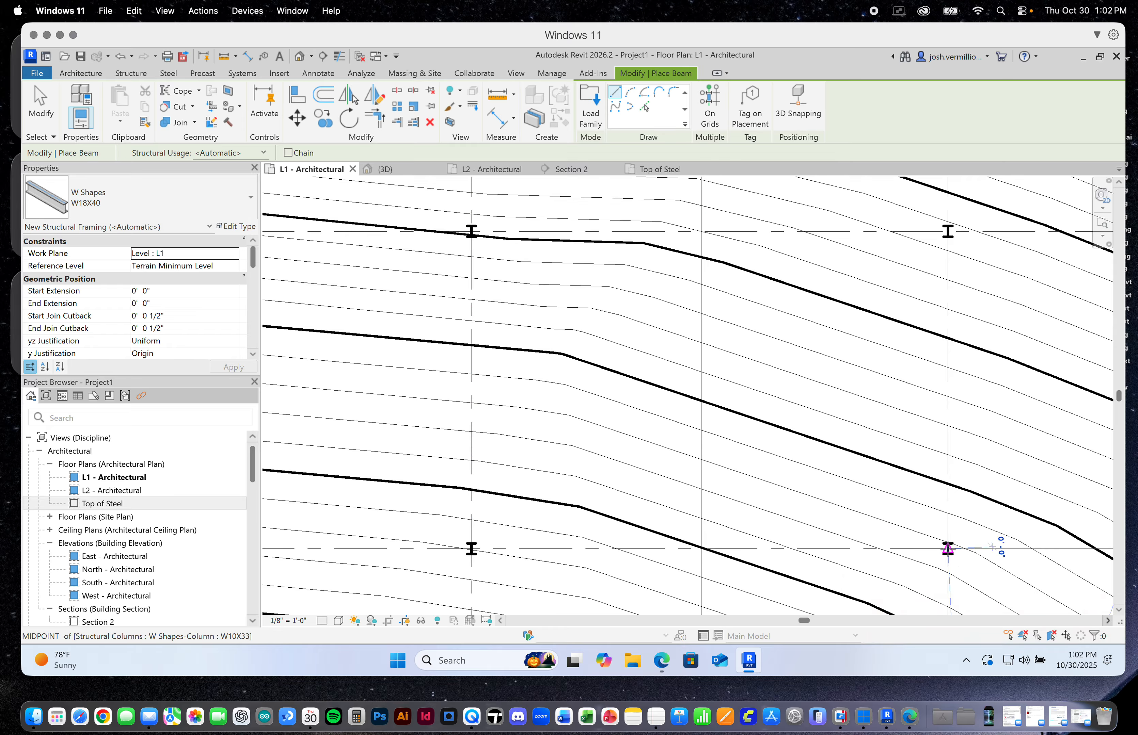
pyautogui.click(948, 549)
pyautogui.click(947, 232)
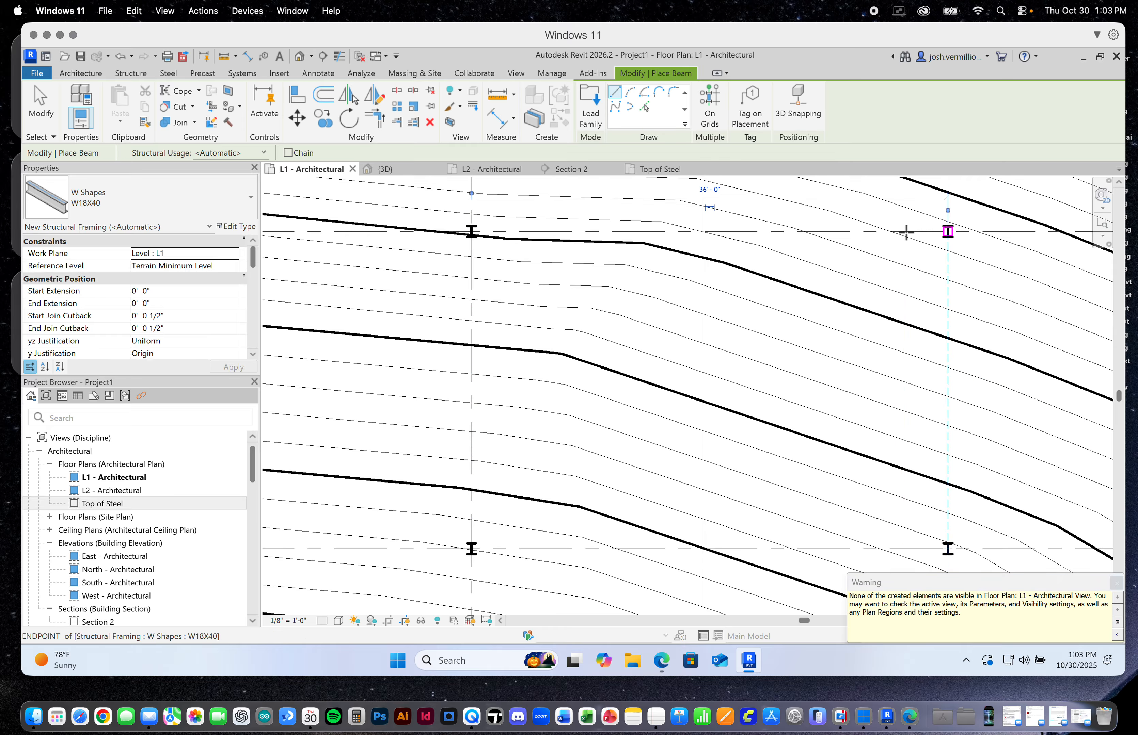
pyautogui.click(36, 114)
# Open the 3D view and examine the L1 beams on the steel frame against the terrain
pyautogui.scroll(-8, 705, 414)
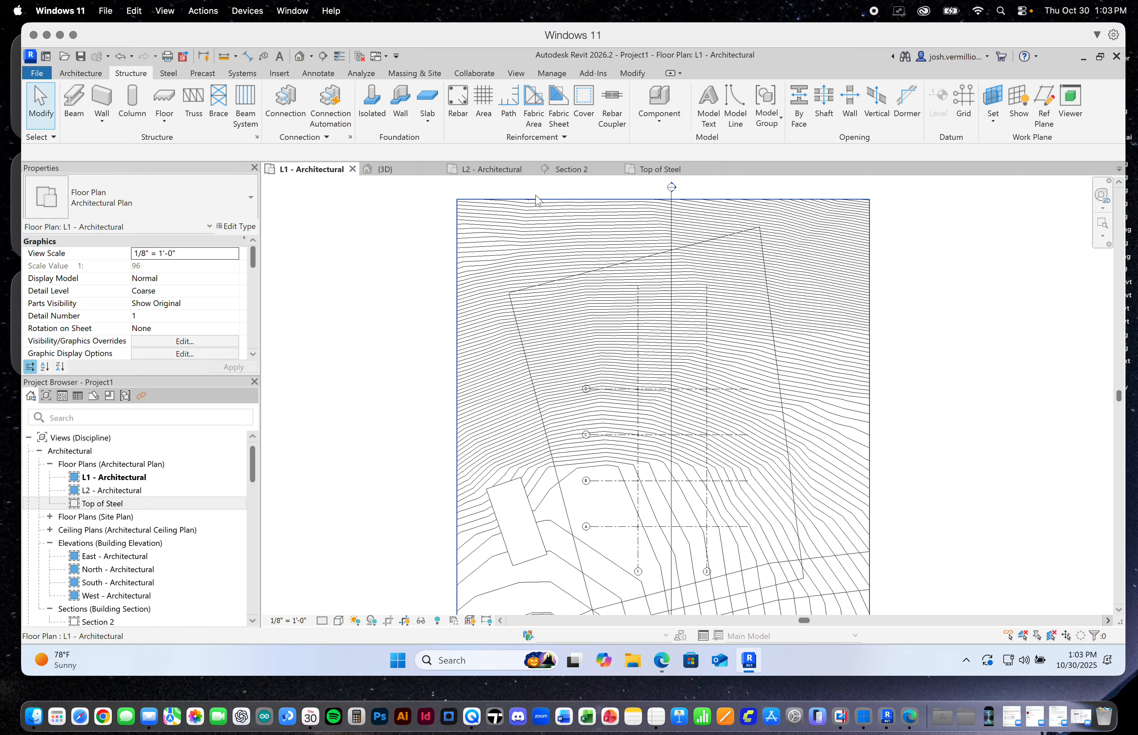
pyautogui.click(411, 170)
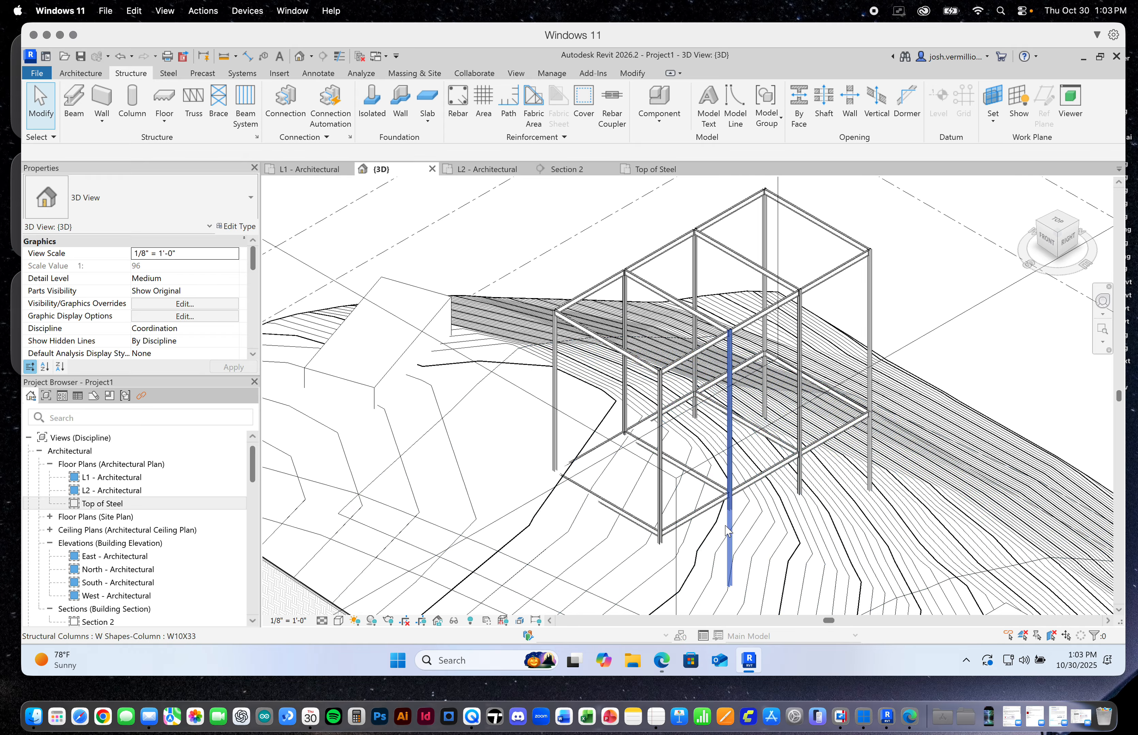
pyautogui.scroll(5, 730, 519)
pyautogui.scroll(-6, 730, 519)
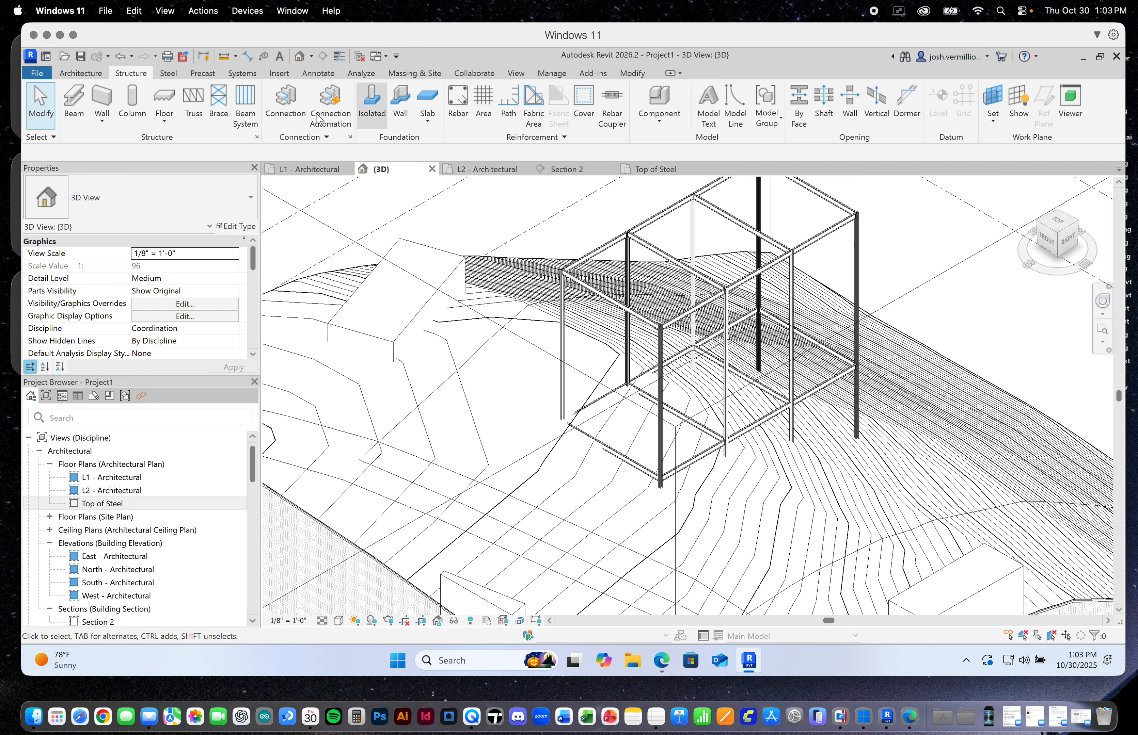
pyautogui.click(82, 73)
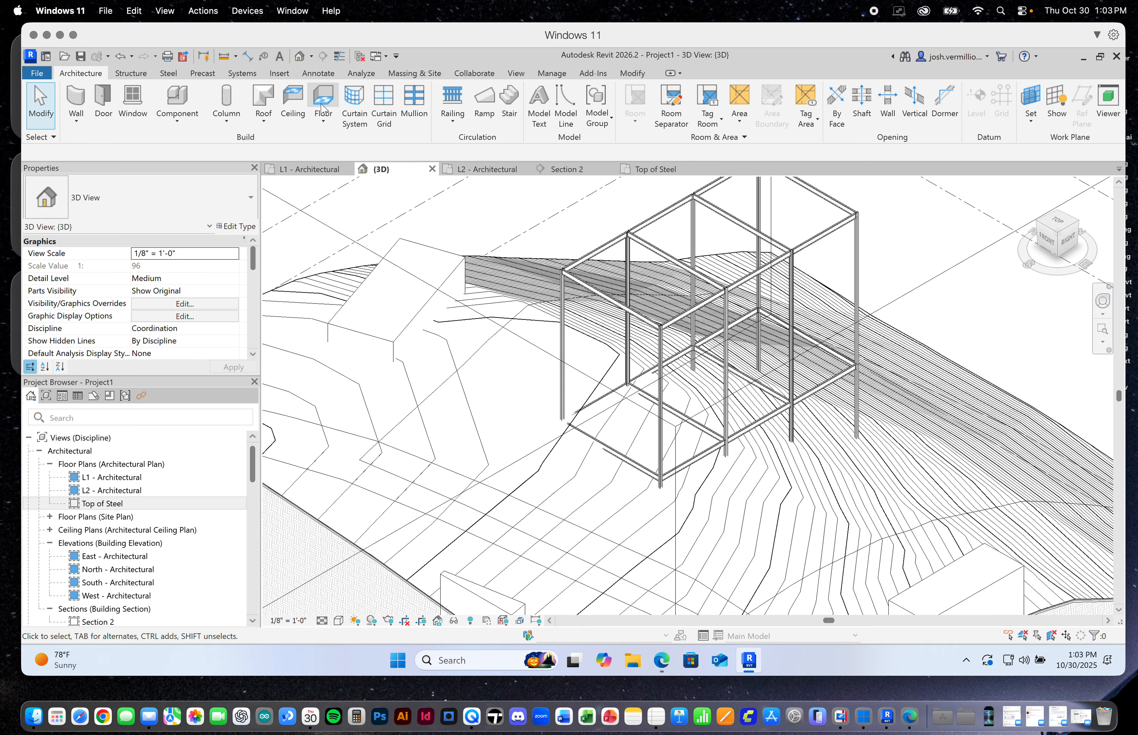
pyautogui.click(323, 119)
pyautogui.click(364, 149)
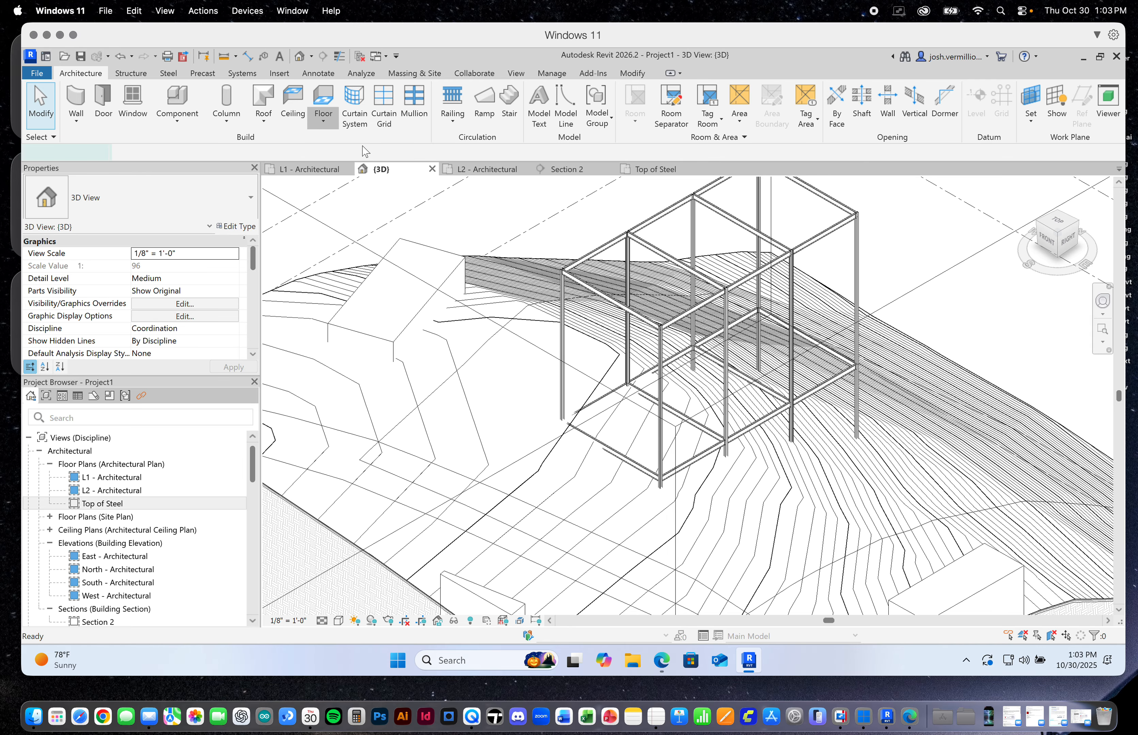
pyautogui.click(249, 201)
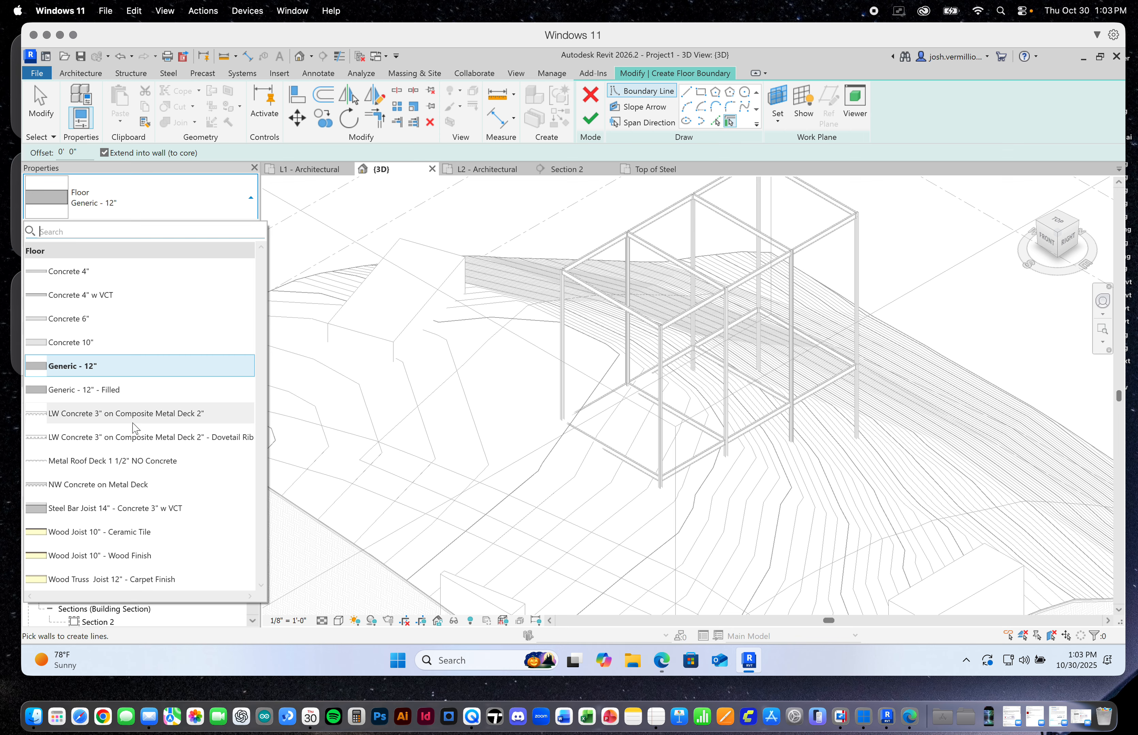
pyautogui.moveTo(99, 419)
pyautogui.click(202, 415)
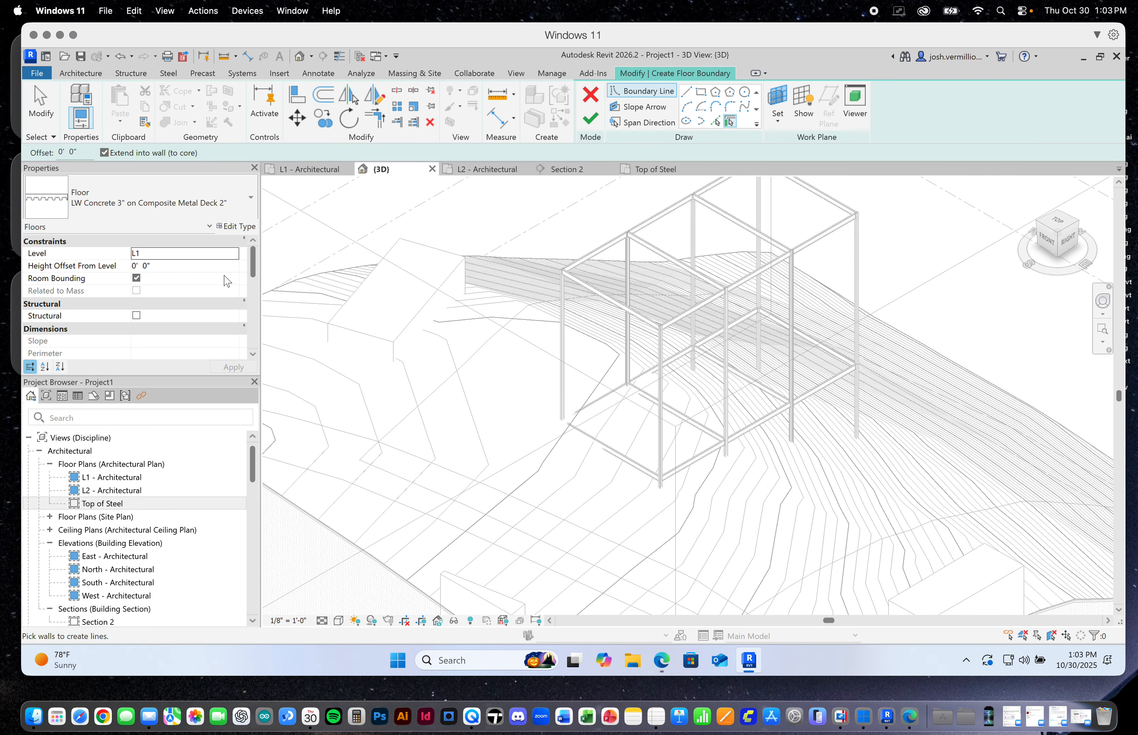
pyautogui.moveTo(253, 268); pyautogui.dragTo(253, 295)
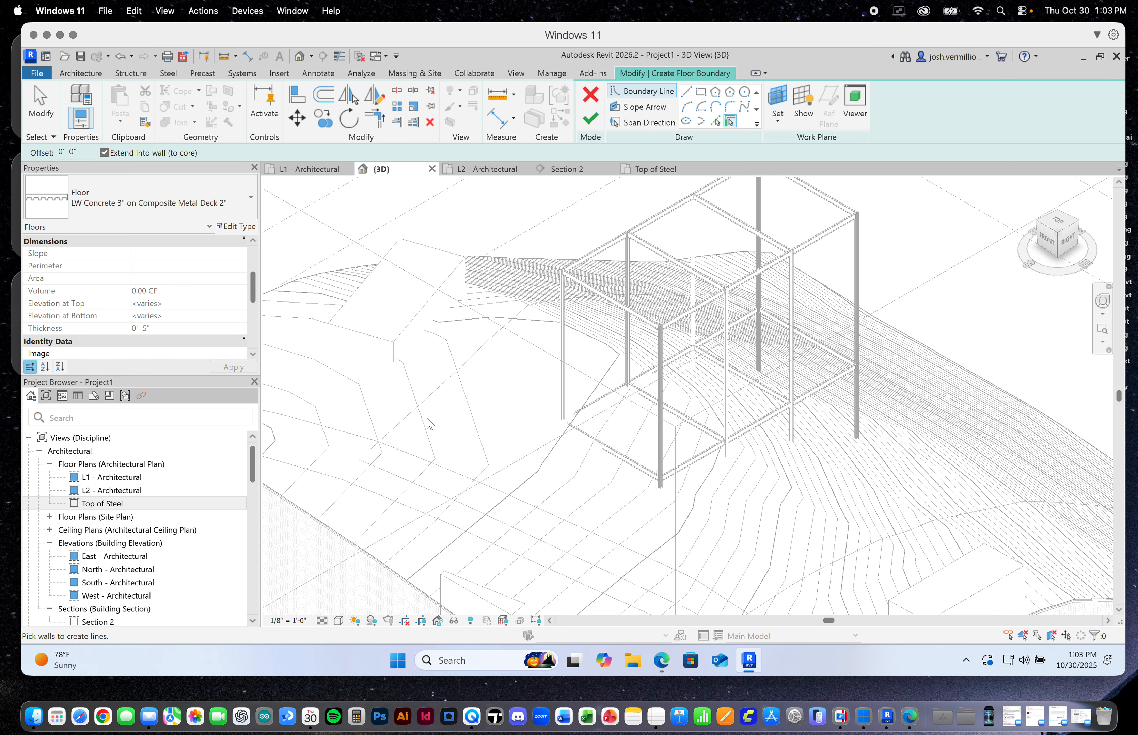
pyautogui.scroll(4, 652, 470)
pyautogui.scroll(-2, 653, 473)
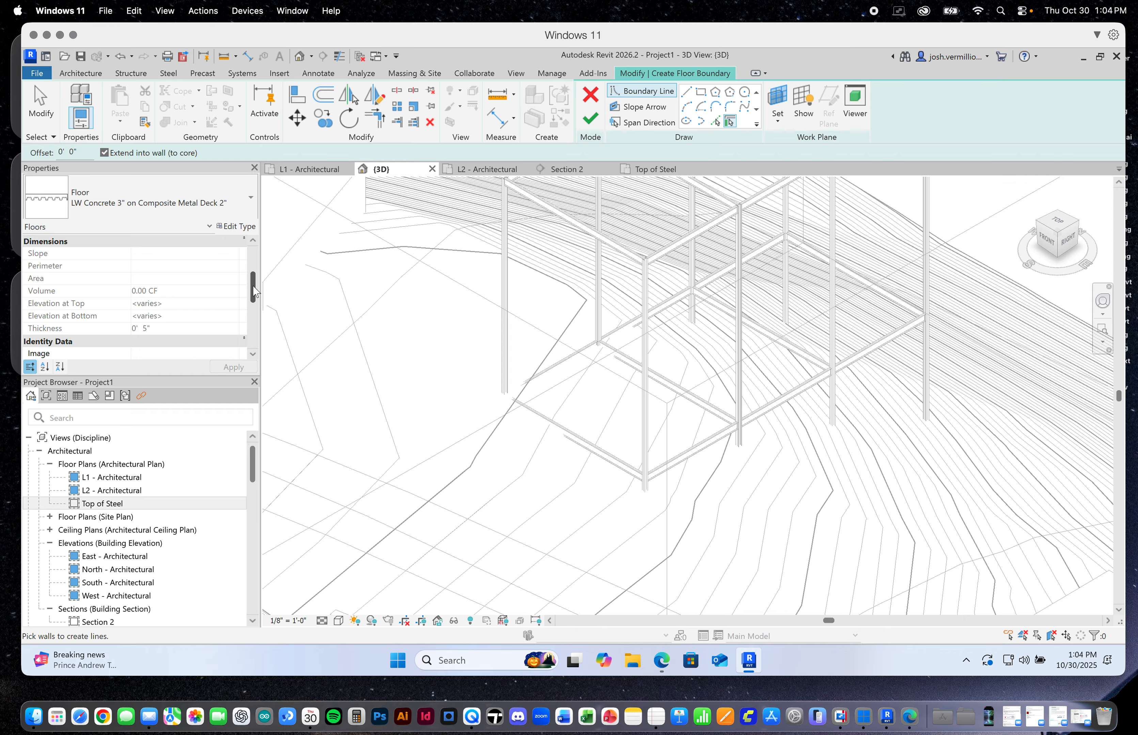
pyautogui.moveTo(254, 292); pyautogui.dragTo(254, 274)
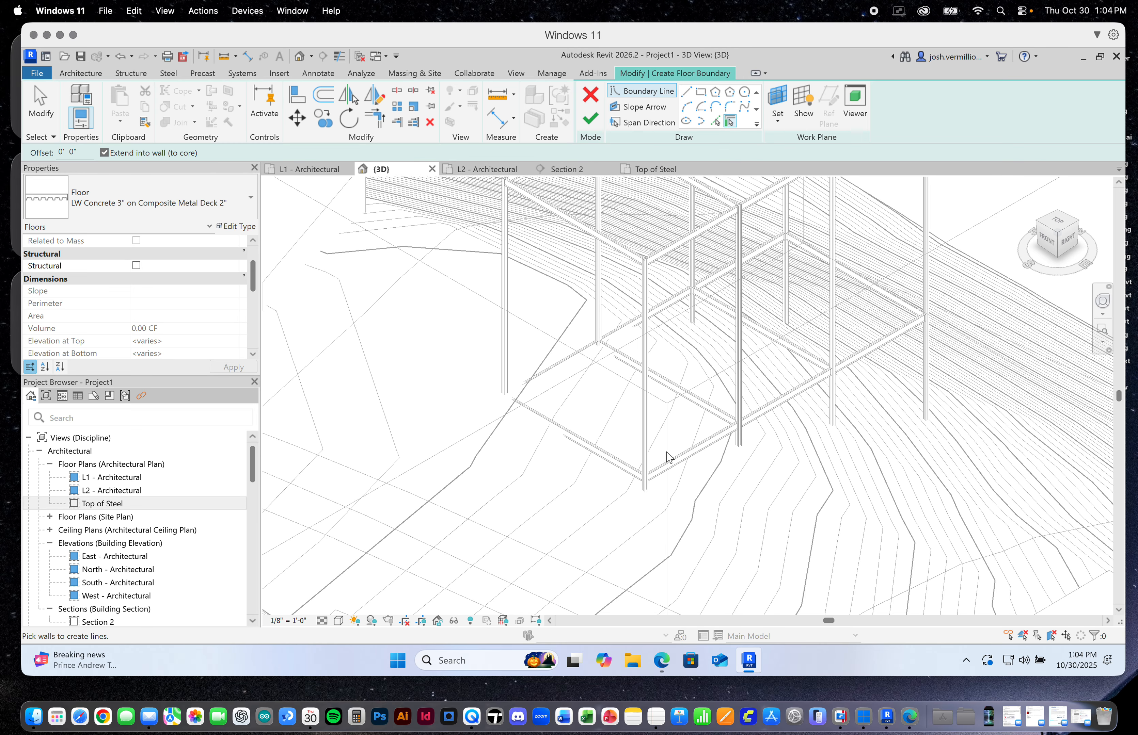
pyautogui.click(591, 95)
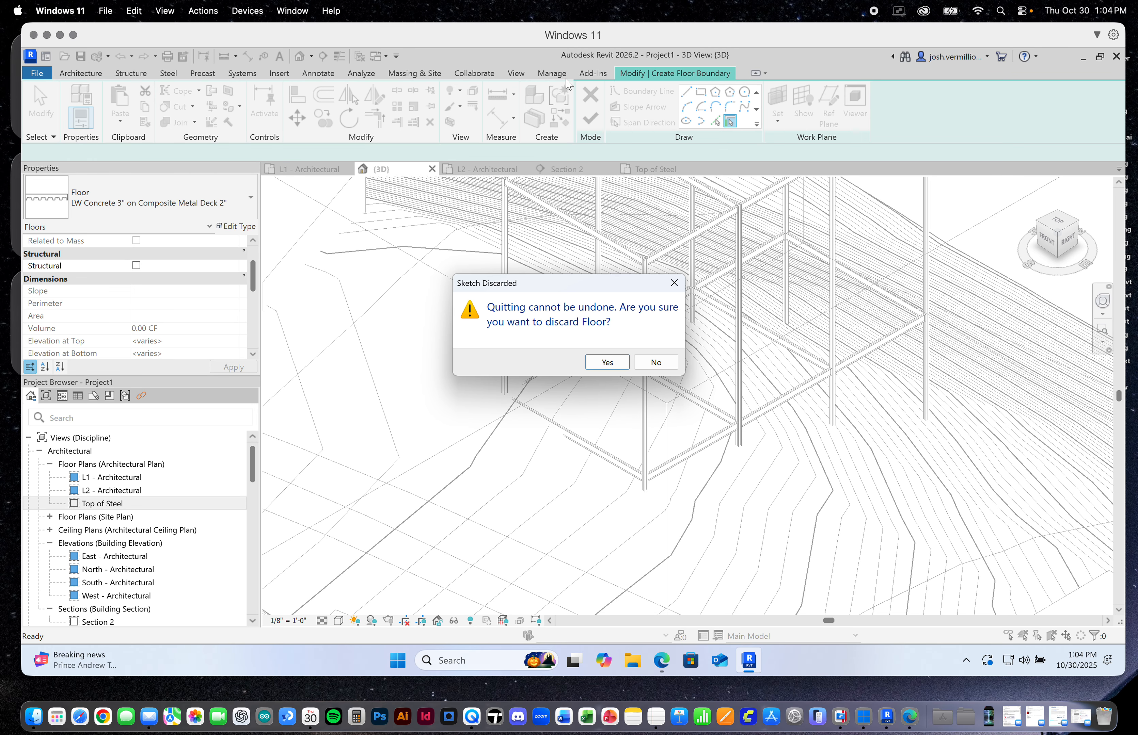
pyautogui.click(608, 362)
# Set the start and end level offsets of the four L1 beams around the front bay to -0' 5"
pyautogui.scroll(3, 694, 468)
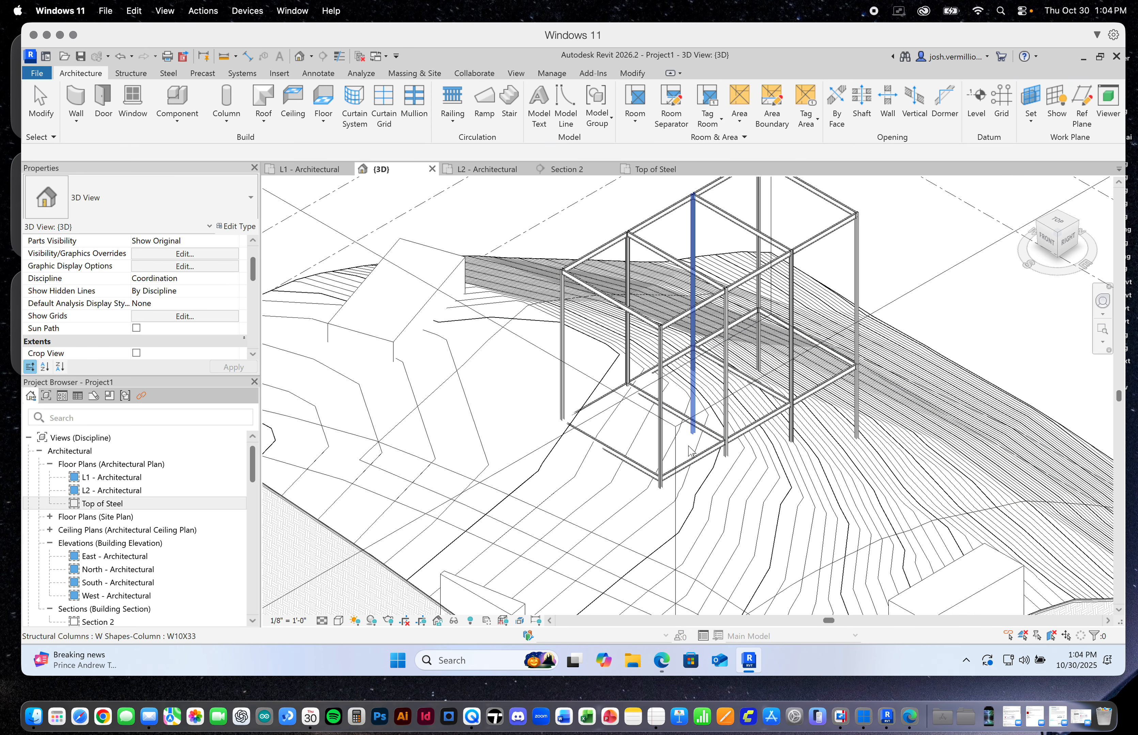
pyautogui.scroll(3, 695, 468)
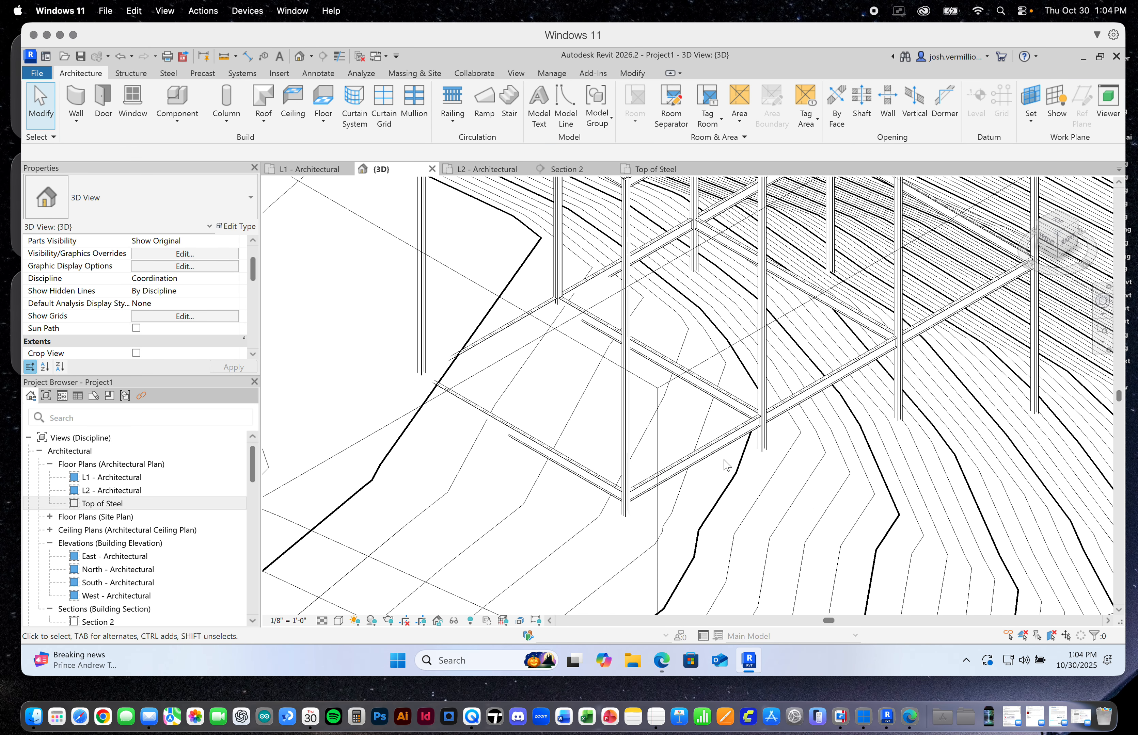
pyautogui.scroll(2, 727, 444)
pyautogui.click(715, 442)
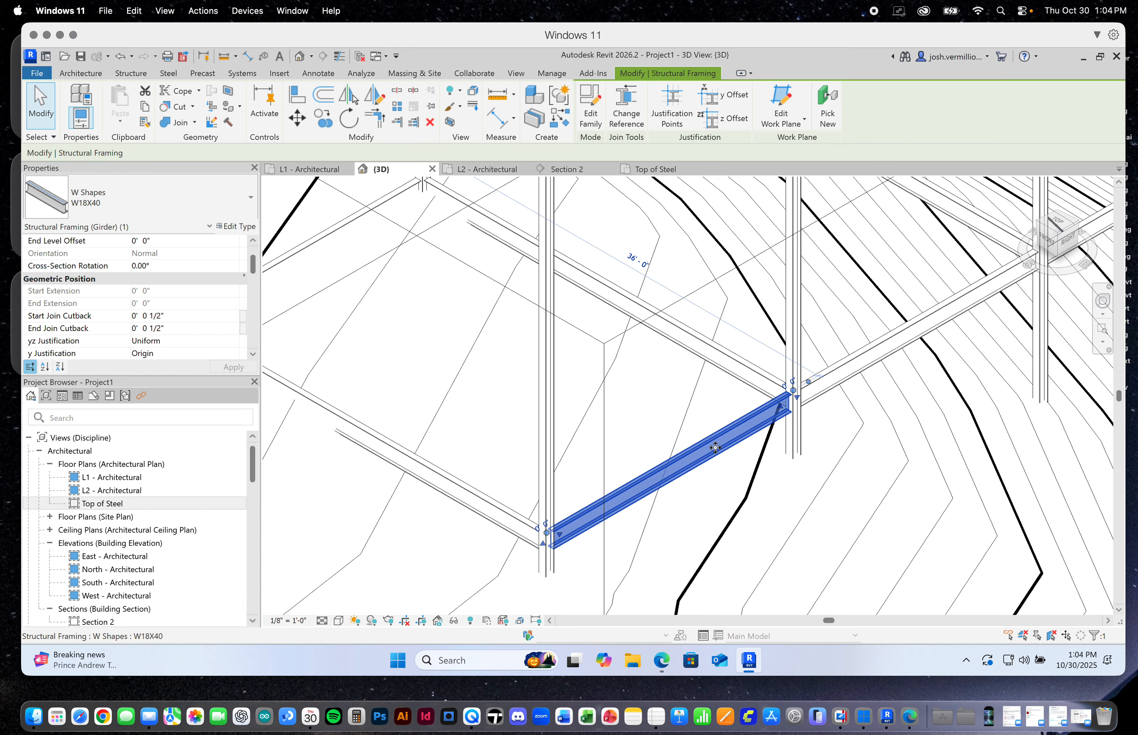
pyautogui.scroll(-4, 607, 487)
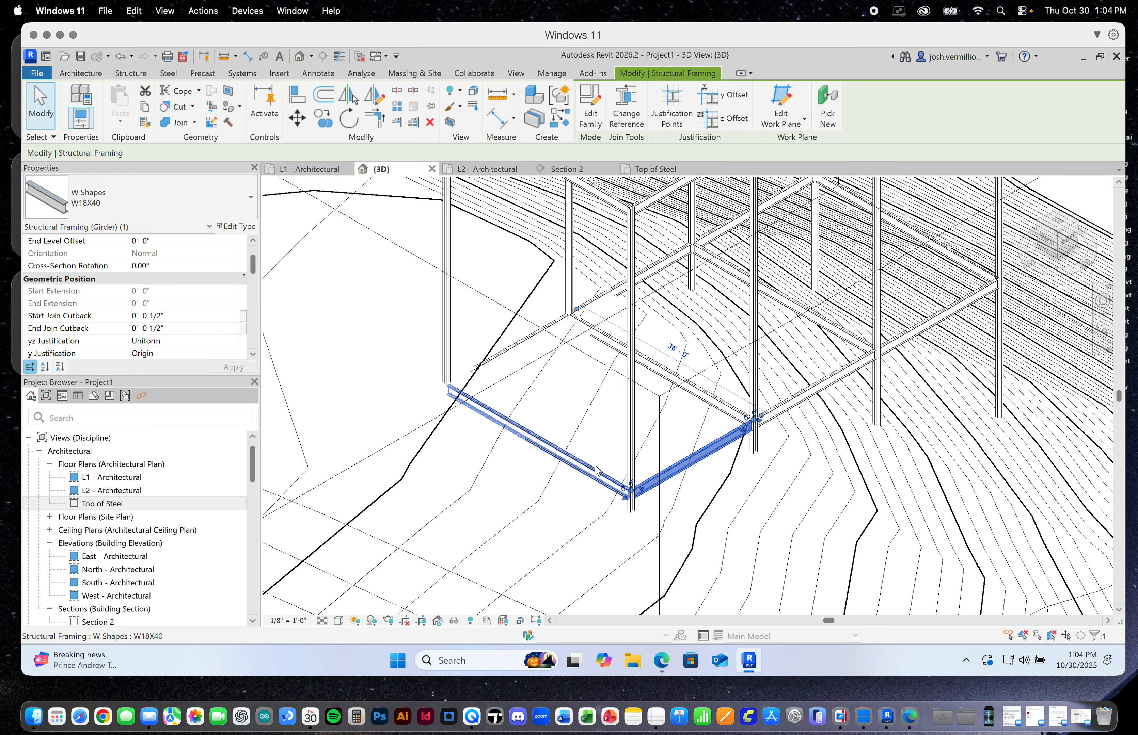
pyautogui.keyDown('ctrl'); pyautogui.click(596, 470); pyautogui.keyUp('ctrl')
pyautogui.keyDown('ctrl'); pyautogui.click(557, 323); pyautogui.keyUp('ctrl')
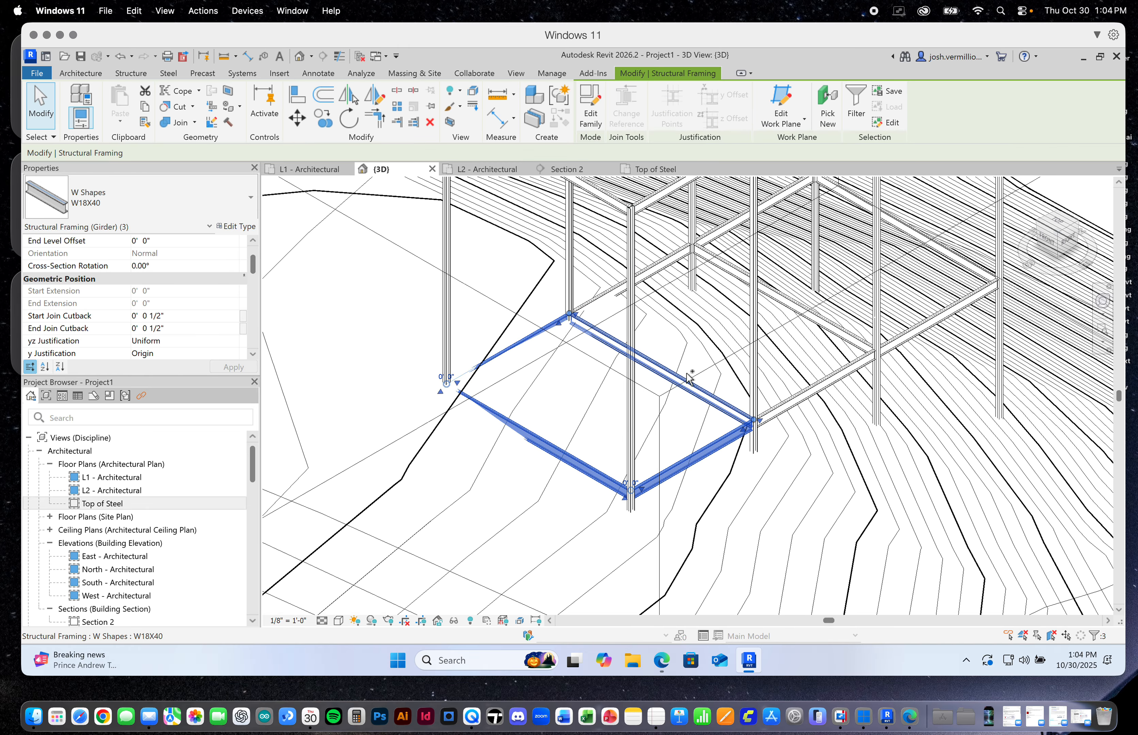
pyautogui.keyDown('ctrl'); pyautogui.click(689, 381); pyautogui.keyUp('ctrl')
pyautogui.scroll(3, 738, 458)
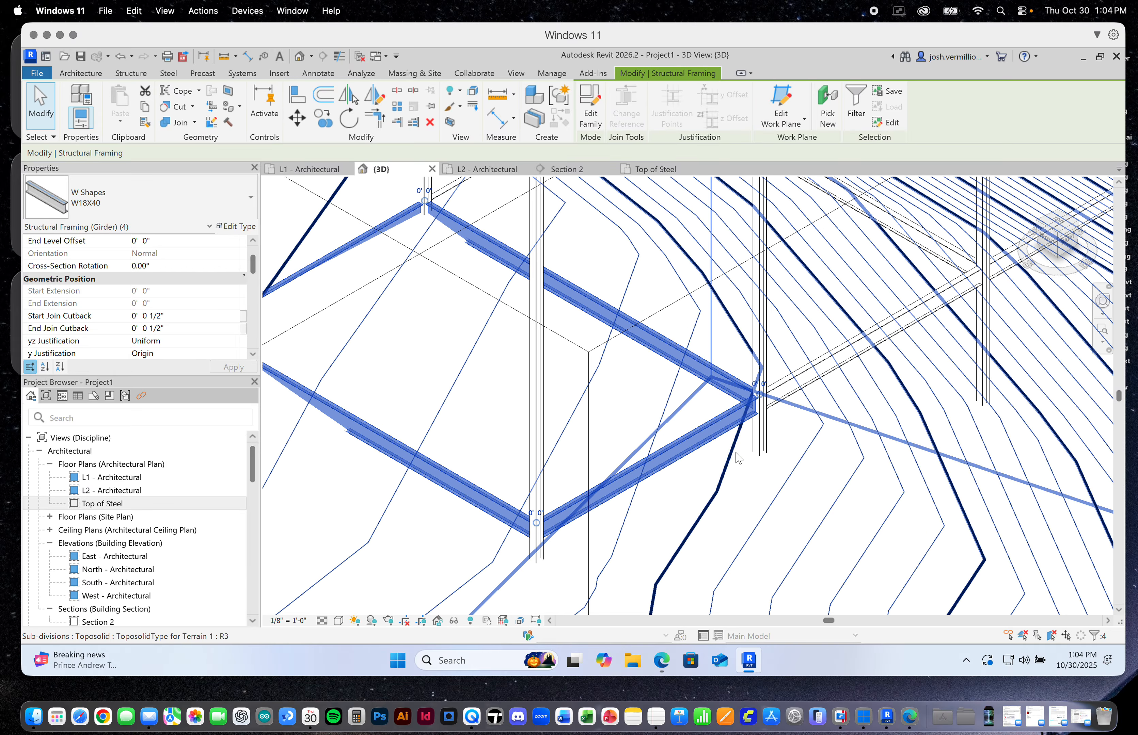
pyautogui.scroll(2, 738, 458)
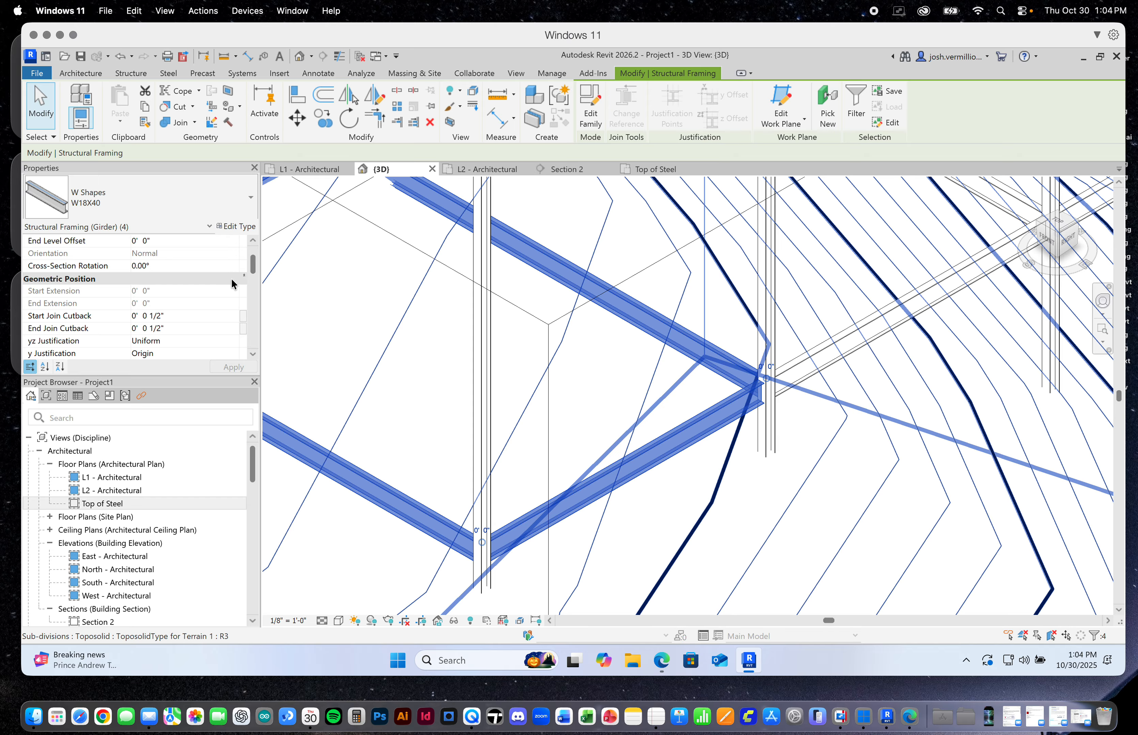
pyautogui.moveTo(253, 266); pyautogui.dragTo(253, 242)
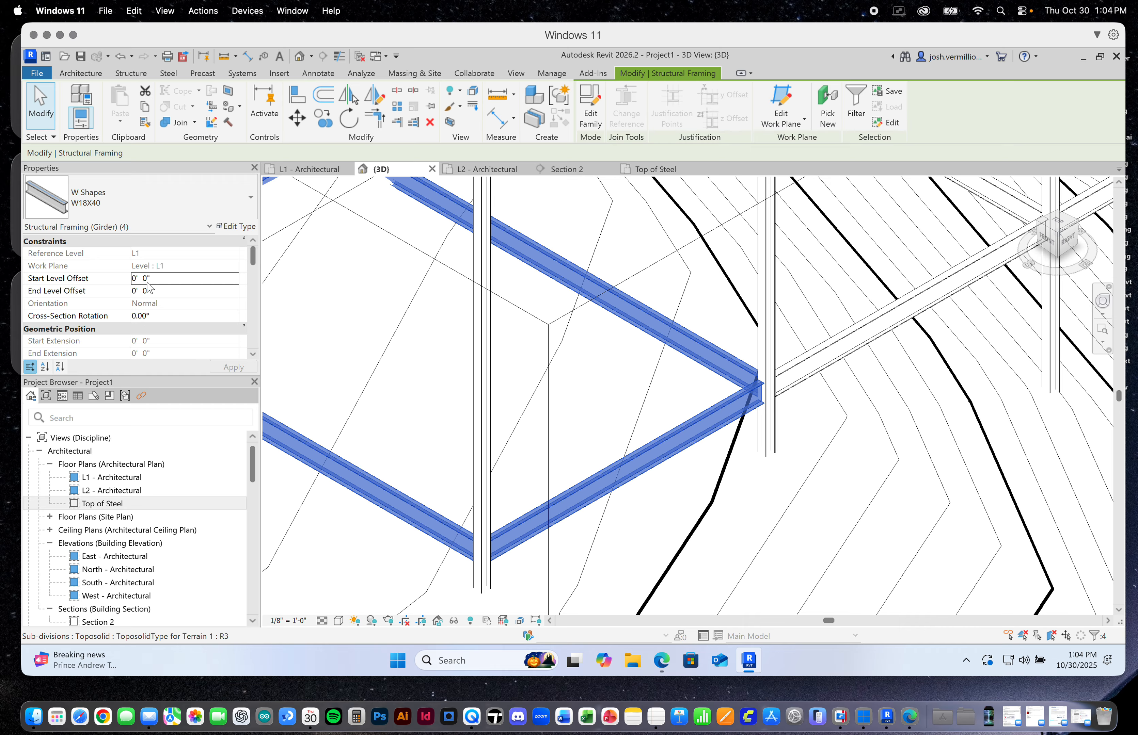
pyautogui.click(134, 279)
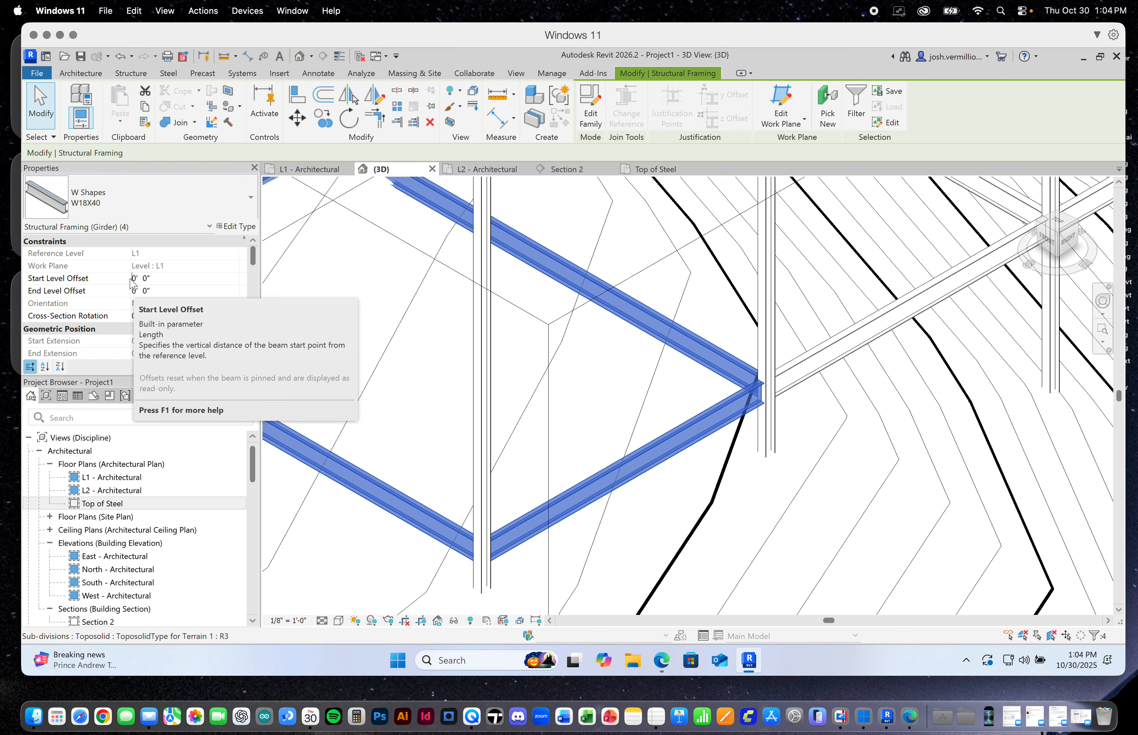
pyautogui.write('-')
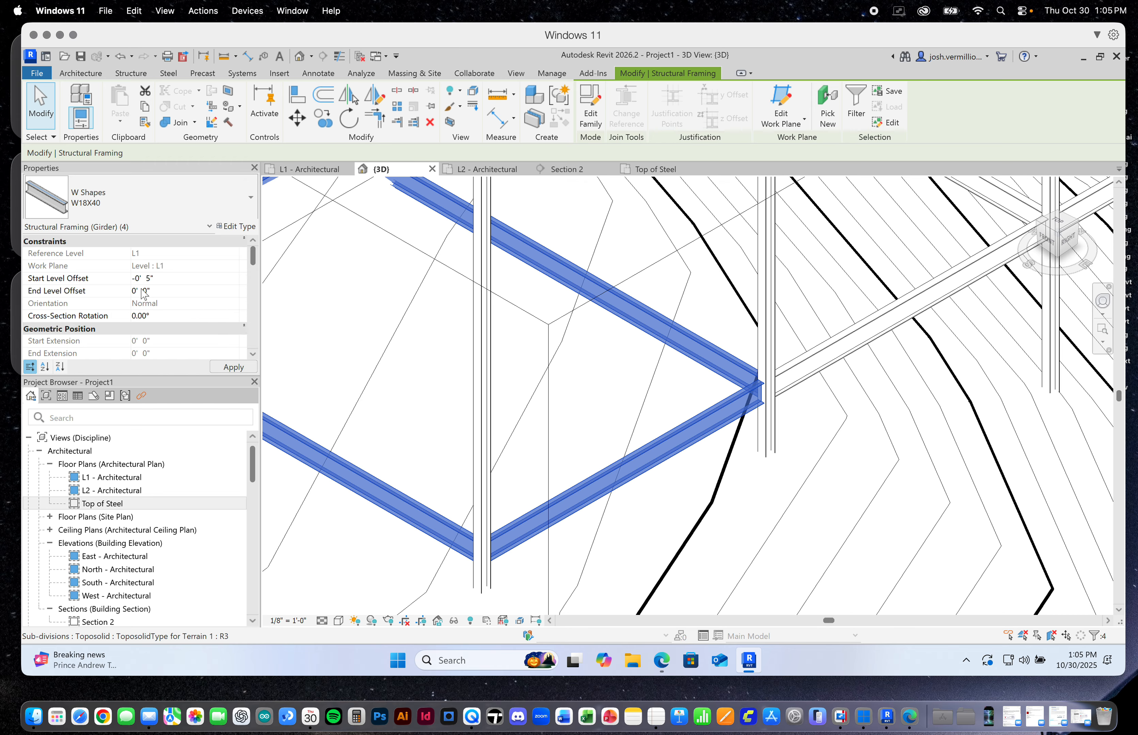
pyautogui.click(233, 367)
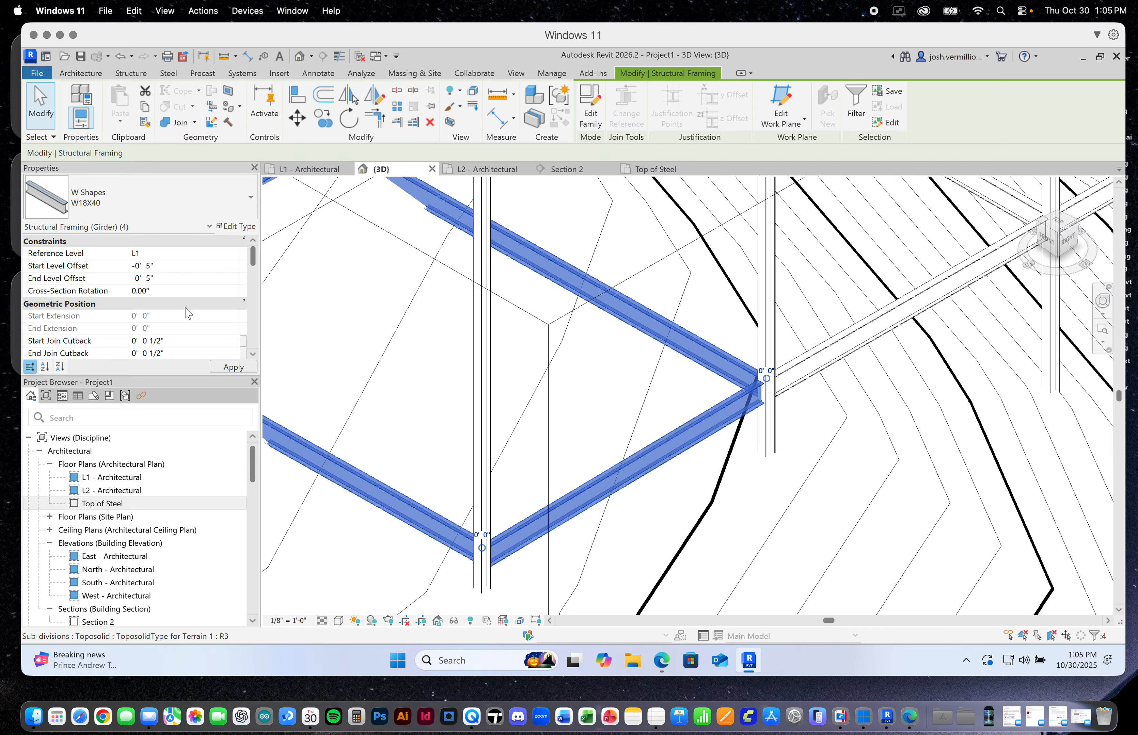
pyautogui.click(232, 367)
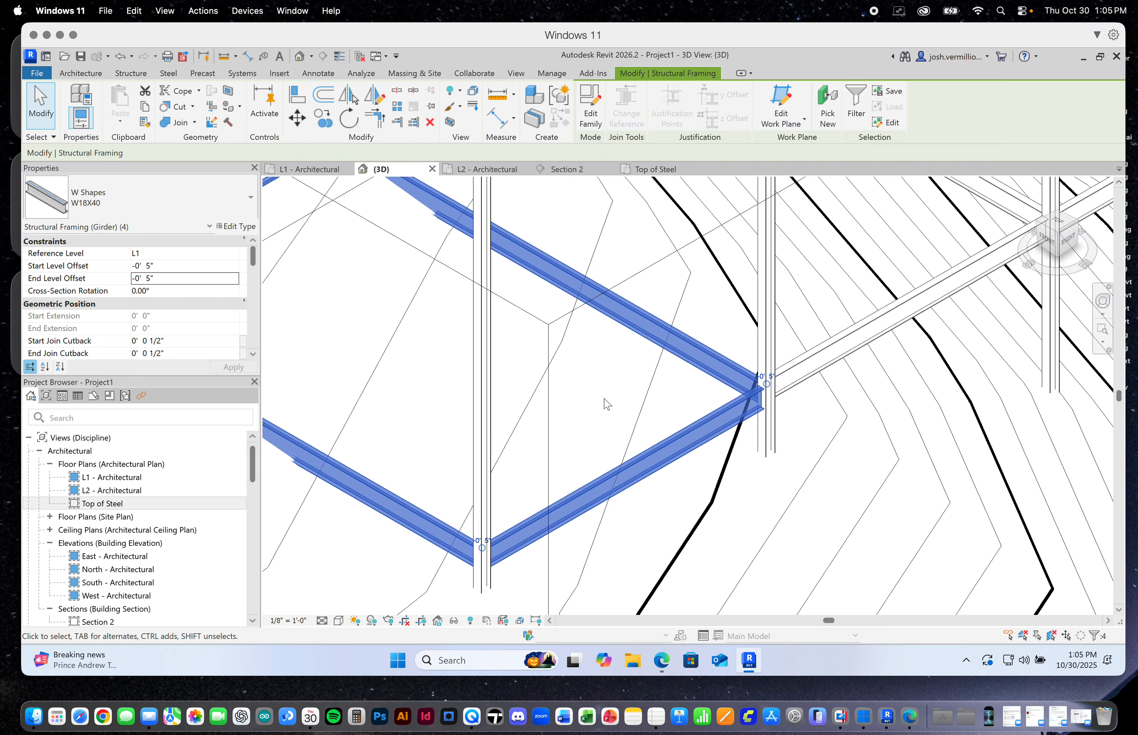
# Set the start and end level offsets of the remaining six L1 beams in the other bays to -0' 5" and clear the selection
pyautogui.scroll(-5, 606, 405)
pyautogui.scroll(6, 669, 404)
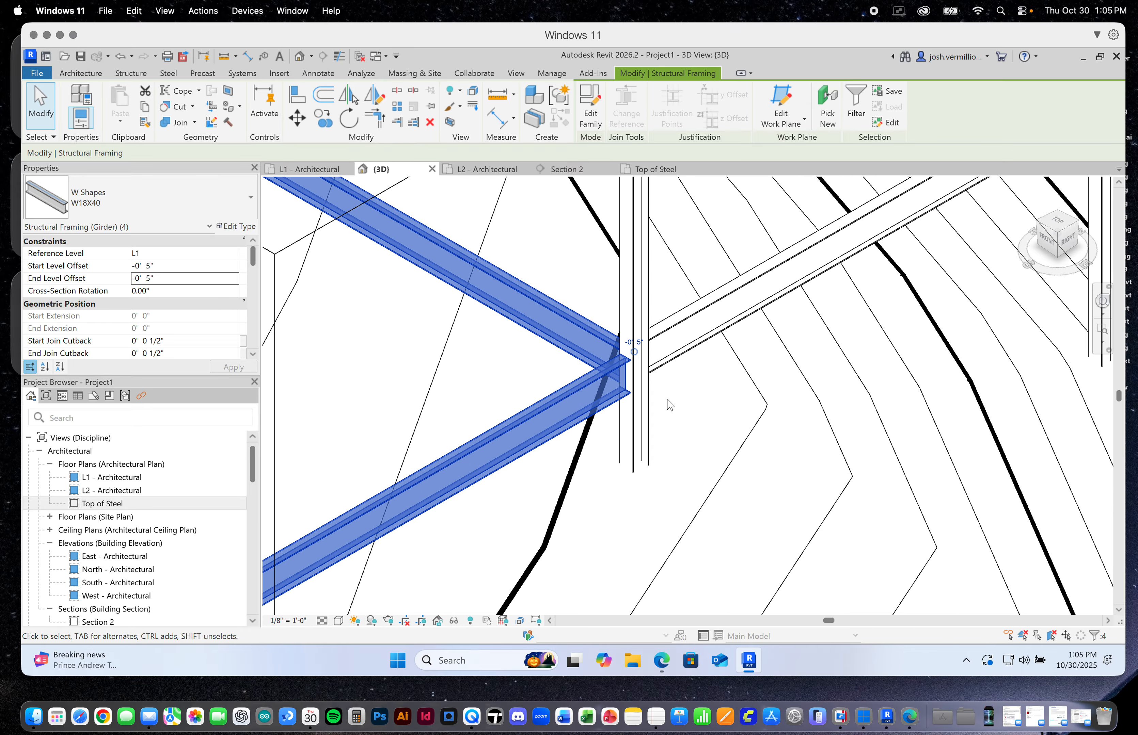
pyautogui.scroll(2, 670, 404)
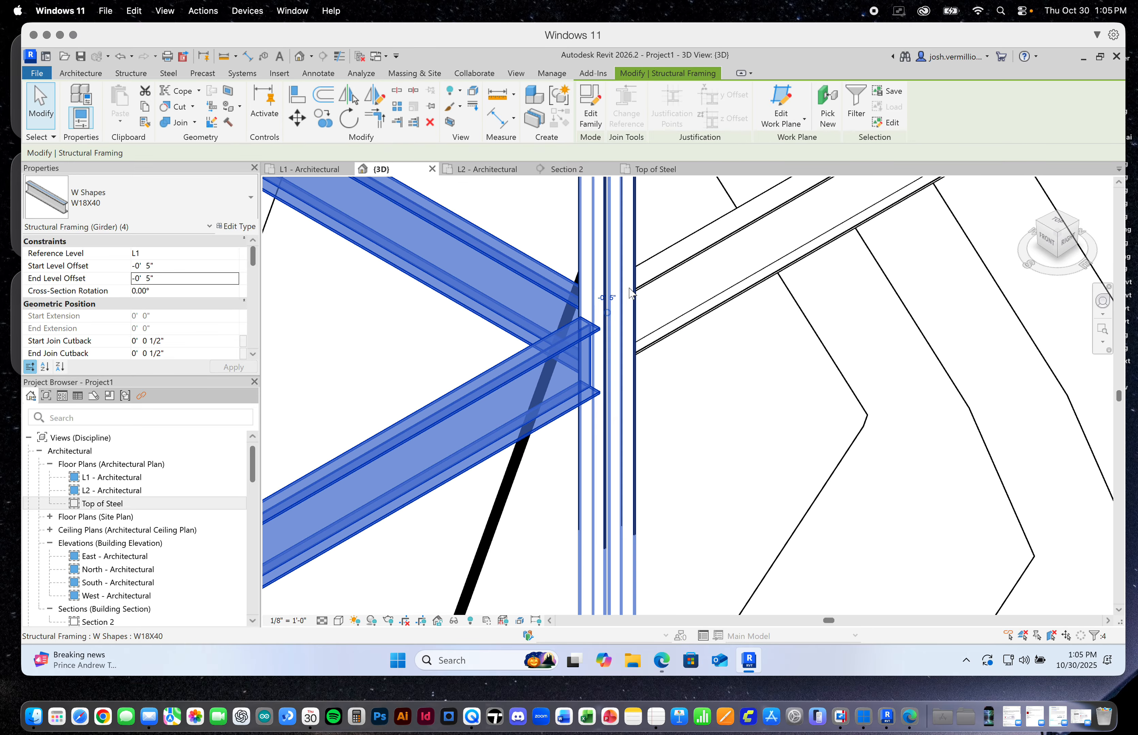
pyautogui.scroll(-5, 630, 293)
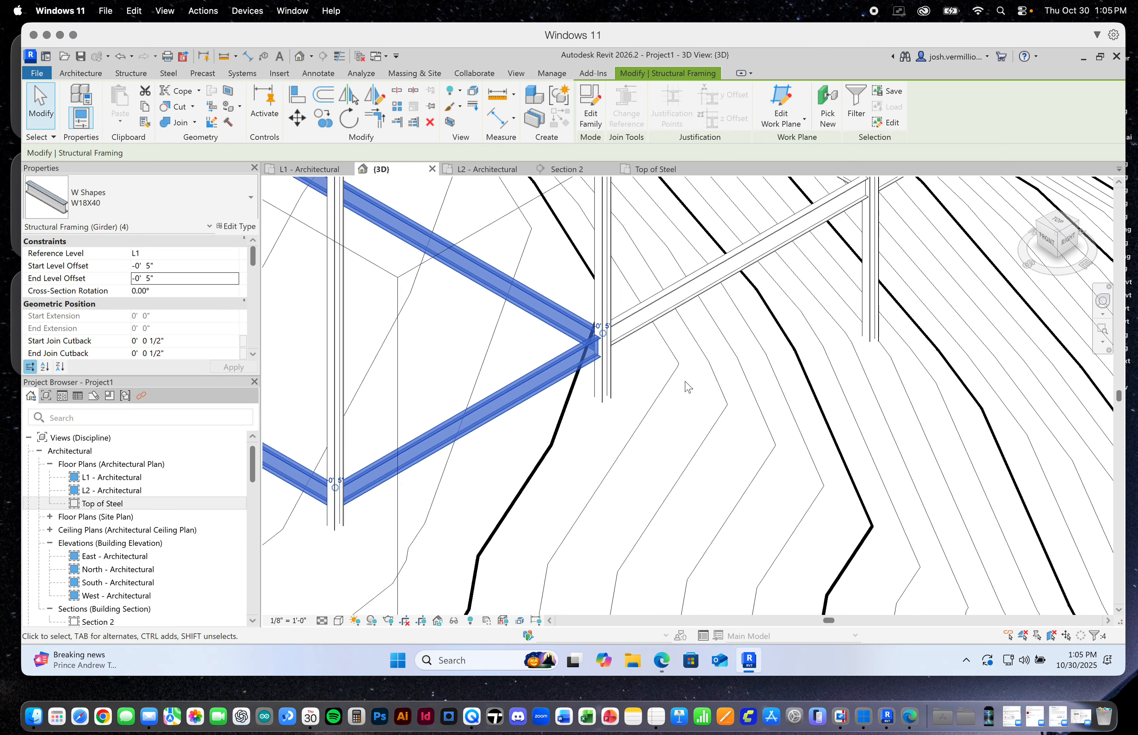
pyautogui.scroll(-5, 687, 387)
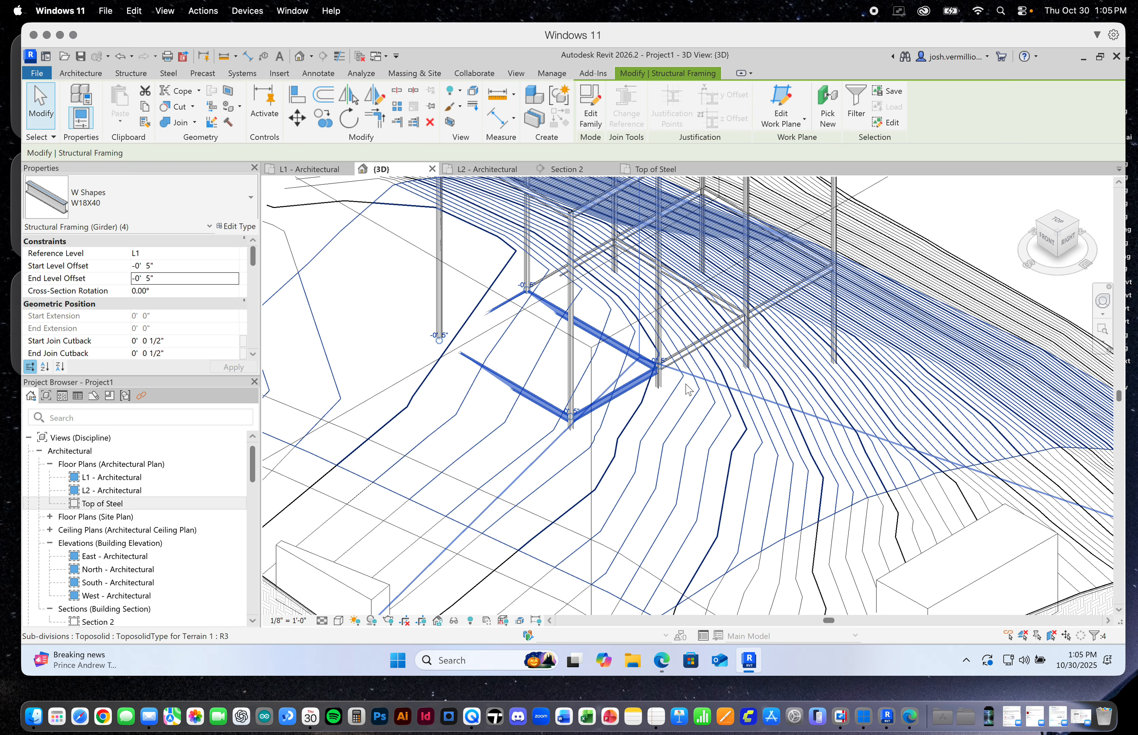
pyautogui.click(697, 346)
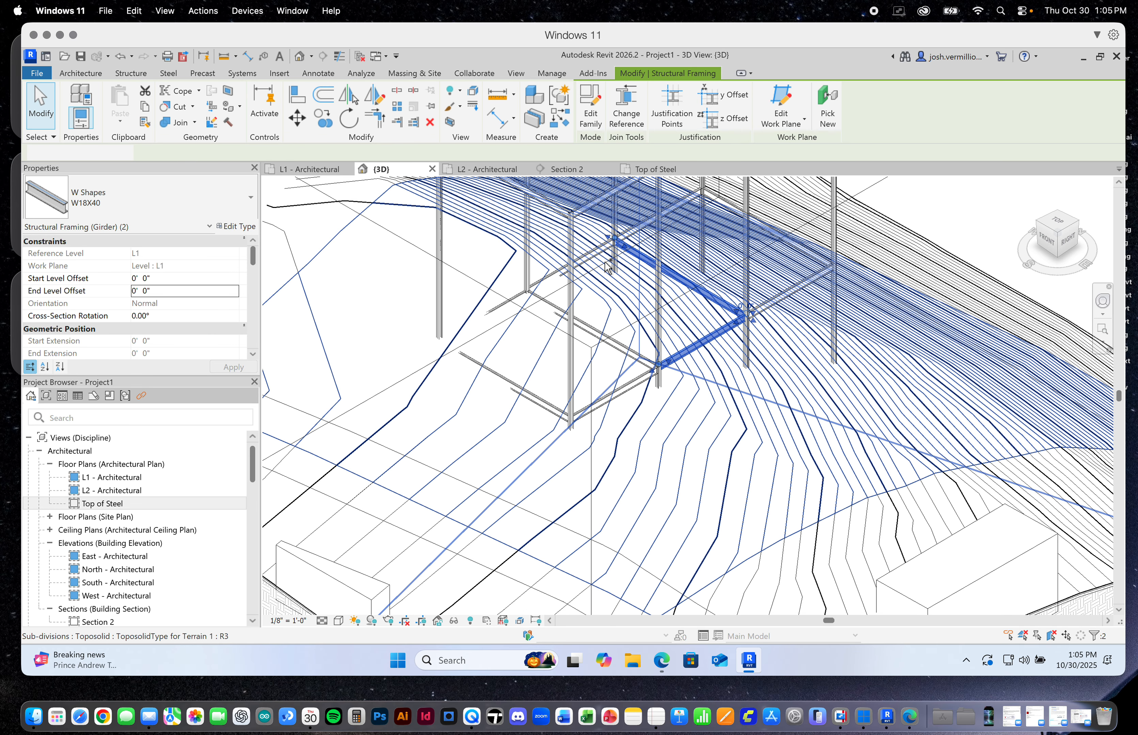
pyautogui.keyDown('ctrl'); pyautogui.click(678, 276); pyautogui.keyUp('ctrl')
pyautogui.keyDown('ctrl'); pyautogui.click(630, 232); pyautogui.keyUp('ctrl')
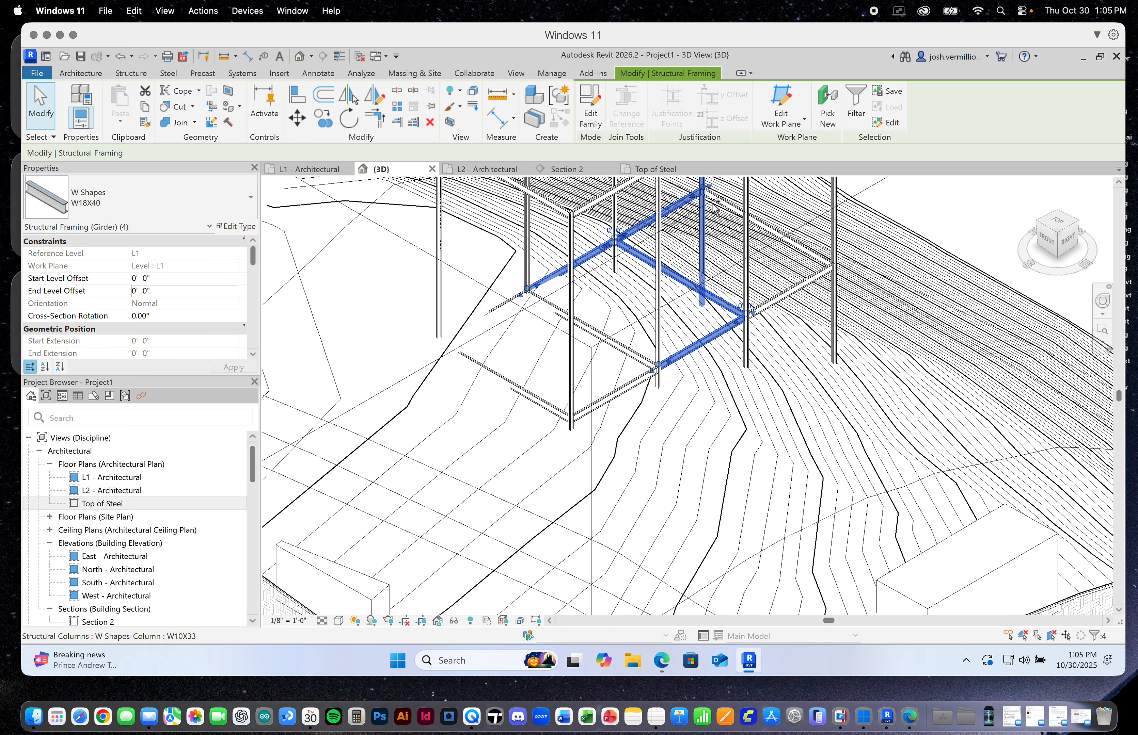
pyautogui.keyDown('ctrl'); pyautogui.click(765, 226); pyautogui.keyUp('ctrl')
pyautogui.keyDown('ctrl'); pyautogui.click(815, 276); pyautogui.keyUp('ctrl')
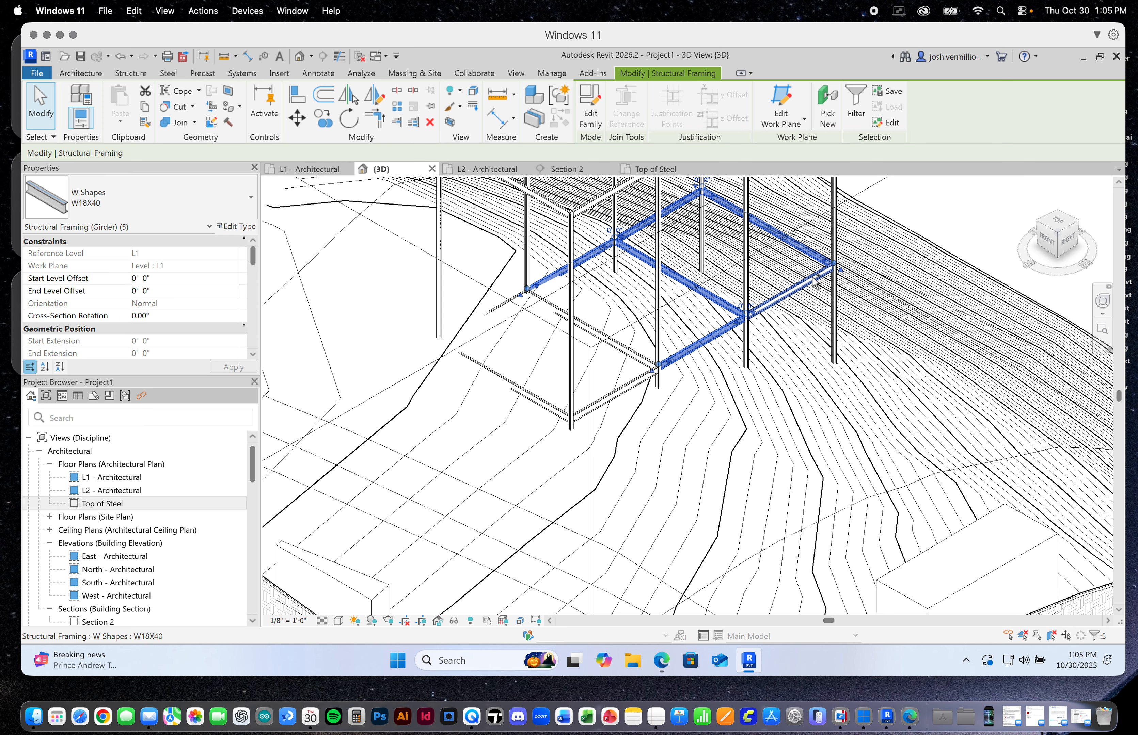
pyautogui.keyDown('ctrl'); pyautogui.click(815, 281); pyautogui.keyUp('ctrl')
pyautogui.scroll(1, 822, 287)
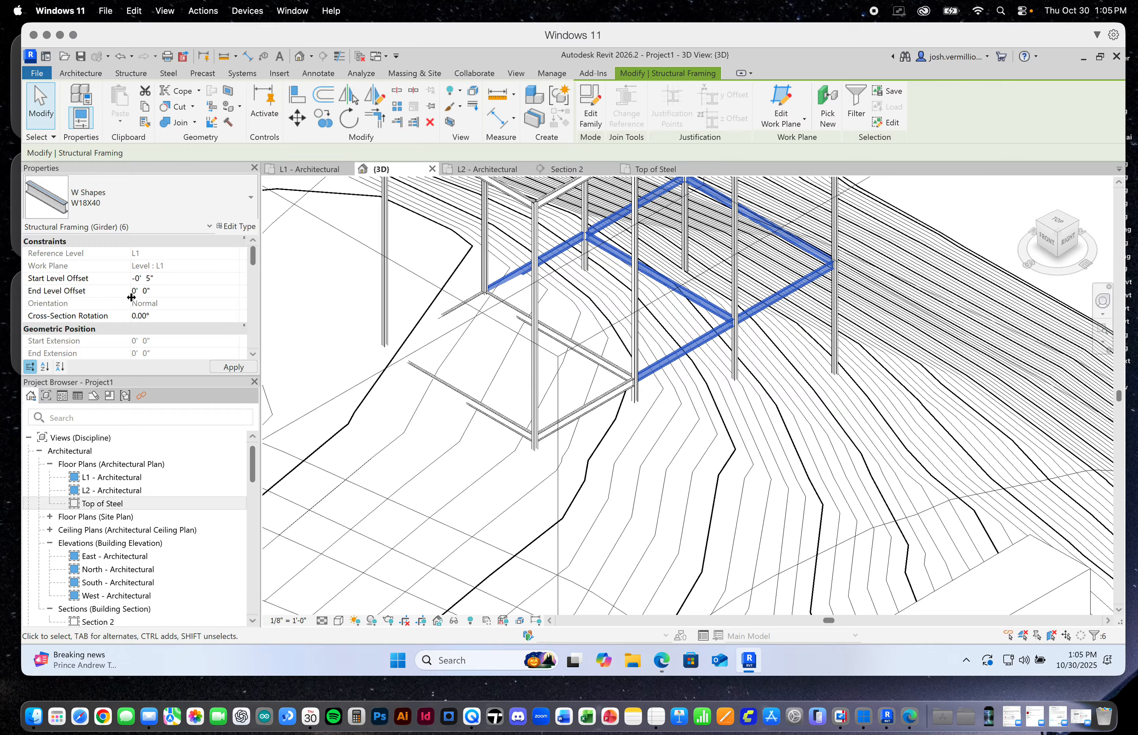
pyautogui.press('Return')
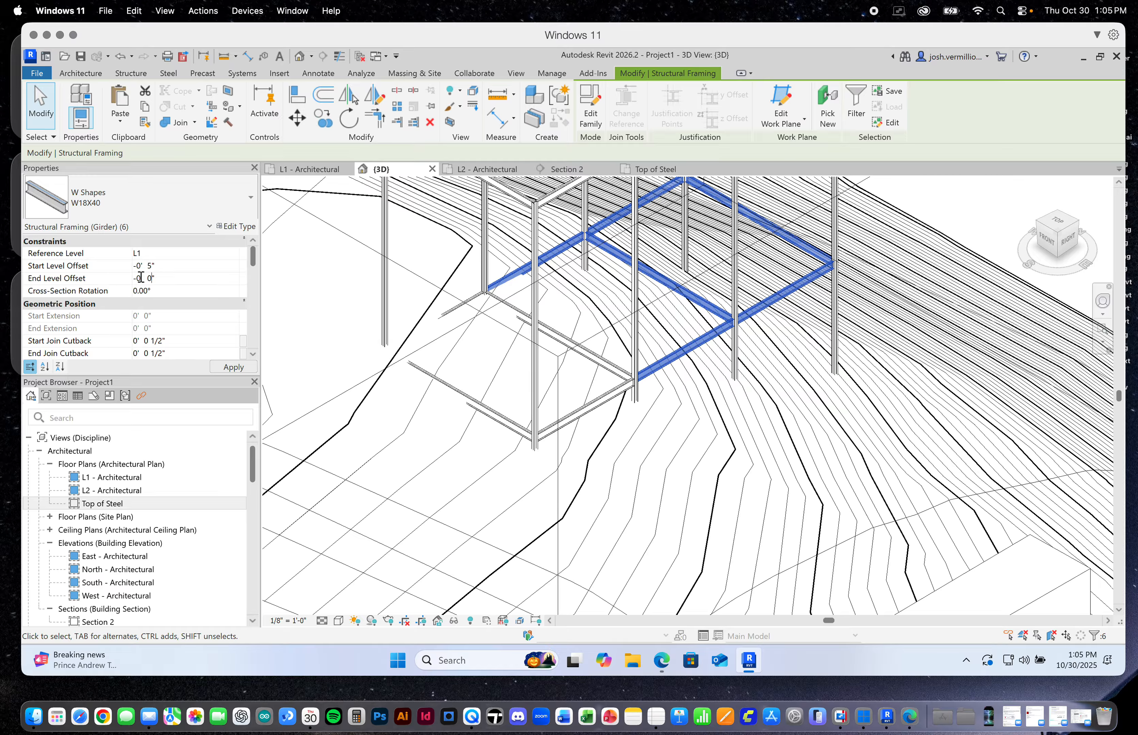
pyautogui.click(234, 367)
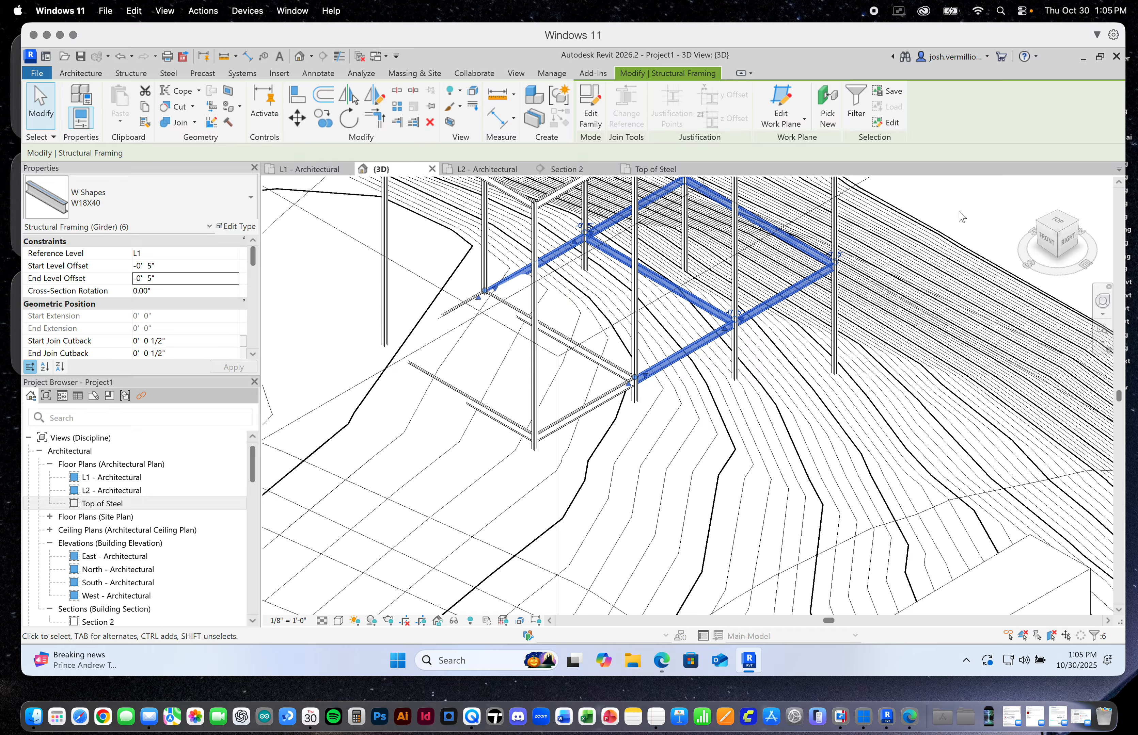
pyautogui.press('Escape')
# Temporarily hide the main terrain toposolid element in the 3D view
pyautogui.scroll(8, 840, 249)
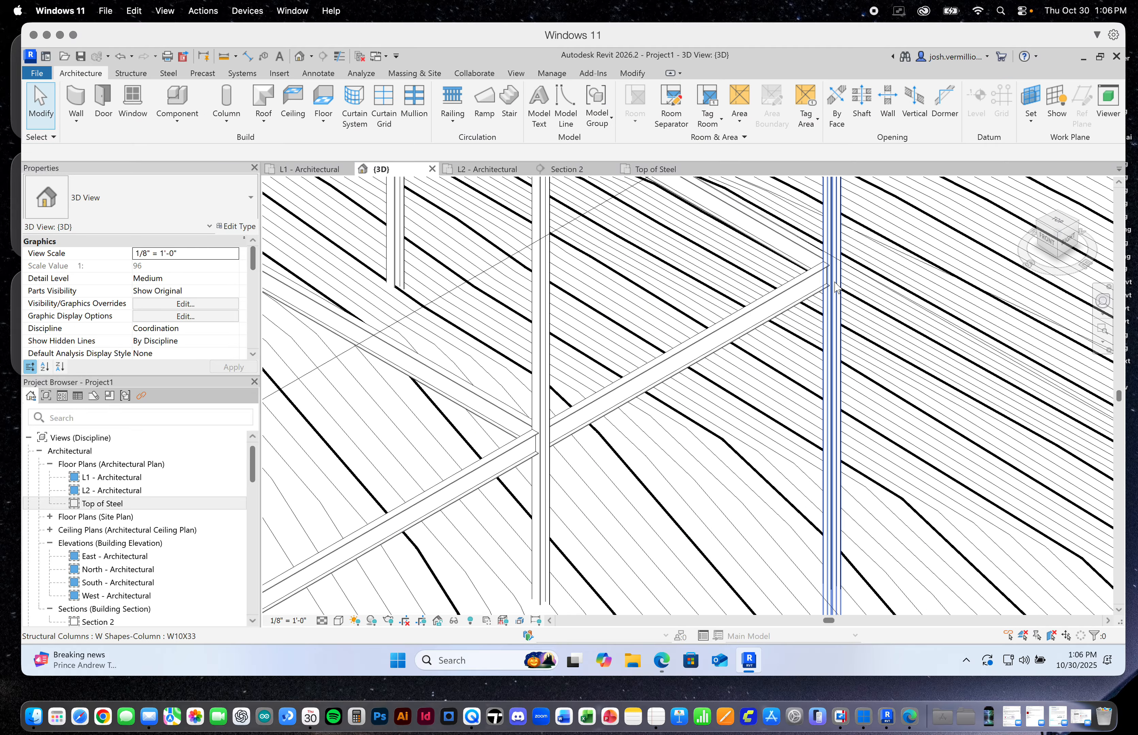
pyautogui.scroll(-8, 714, 388)
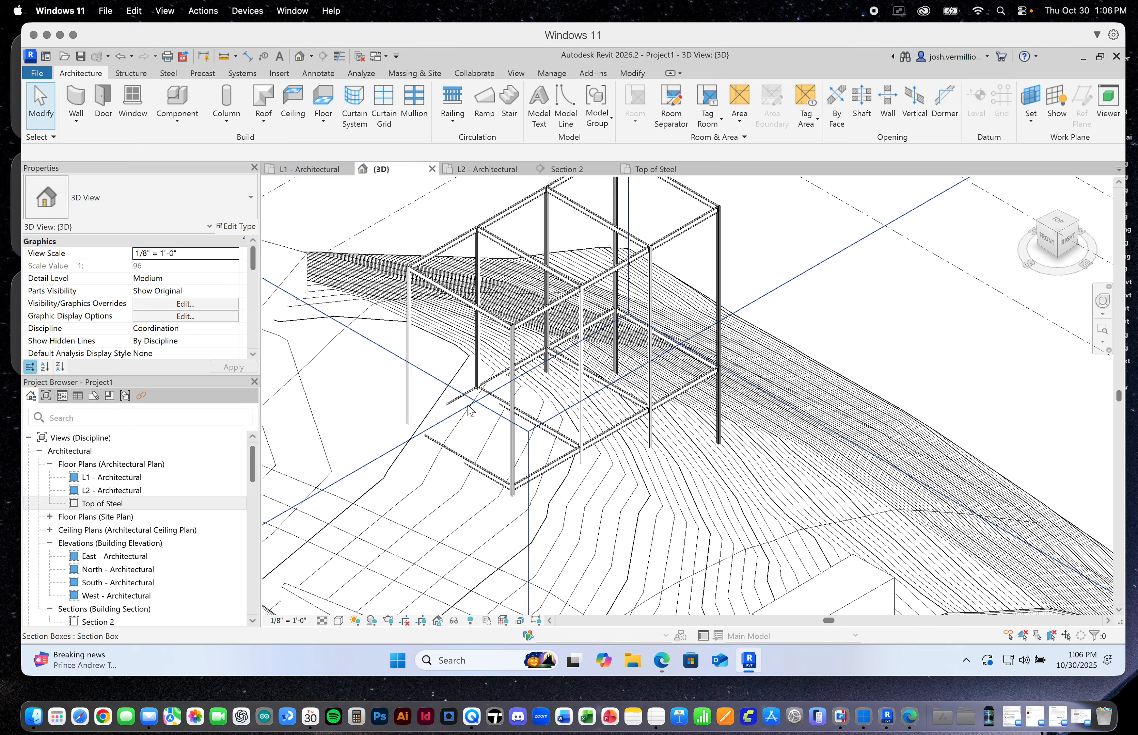
pyautogui.scroll(5, 421, 432)
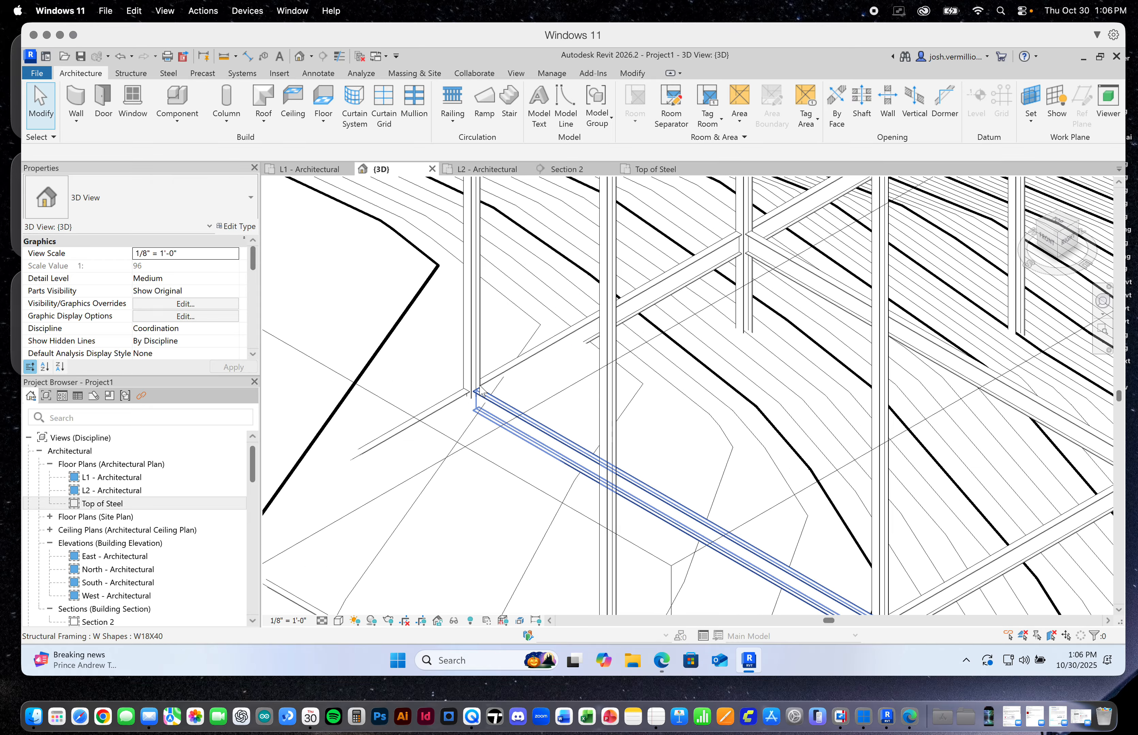
pyautogui.scroll(3, 480, 410)
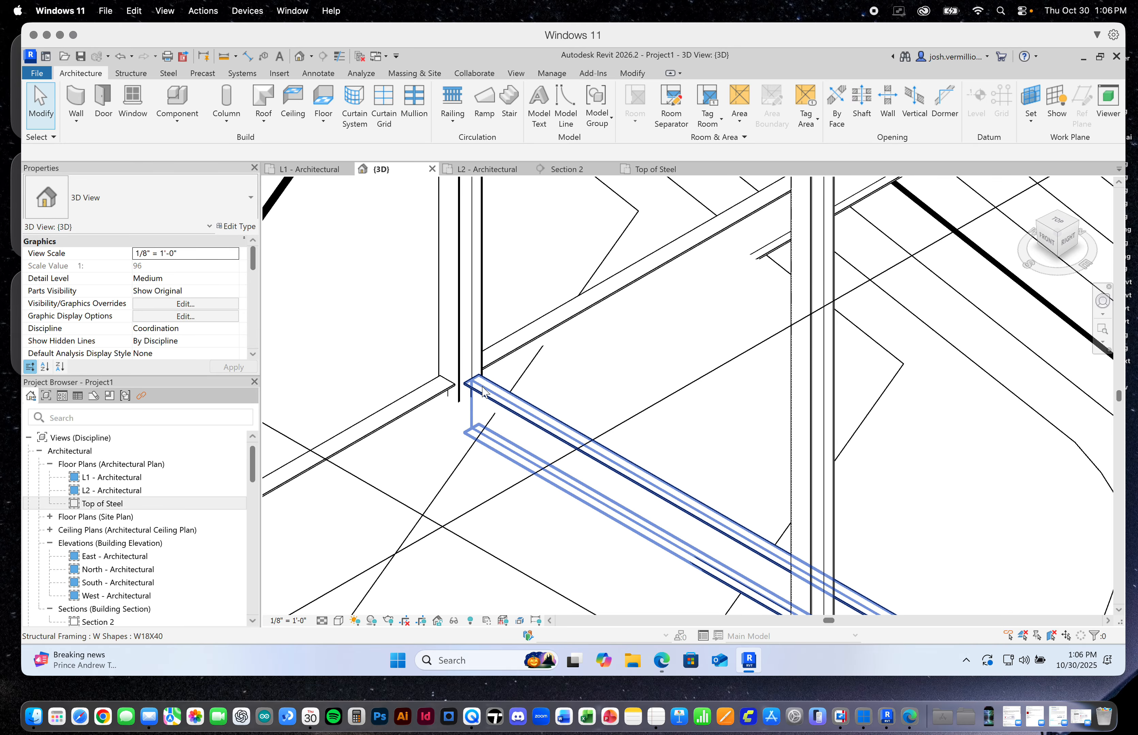
pyautogui.scroll(-8, 483, 393)
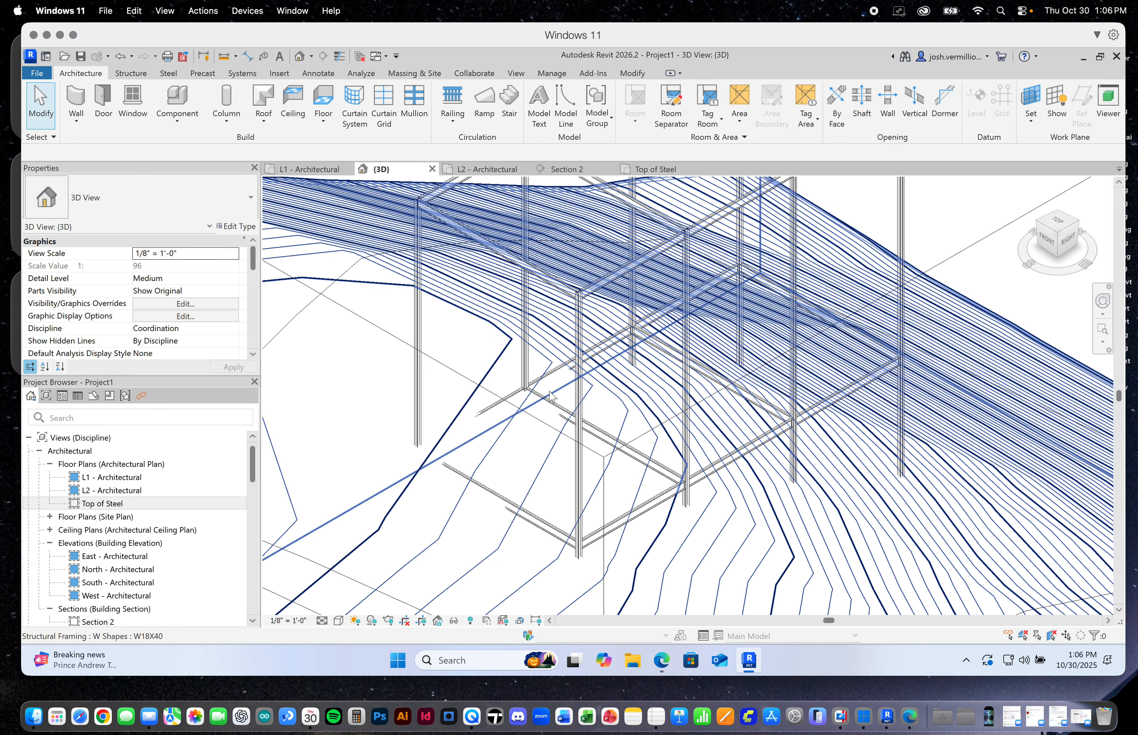
pyautogui.scroll(-3, 698, 389)
pyautogui.scroll(-4, 954, 365)
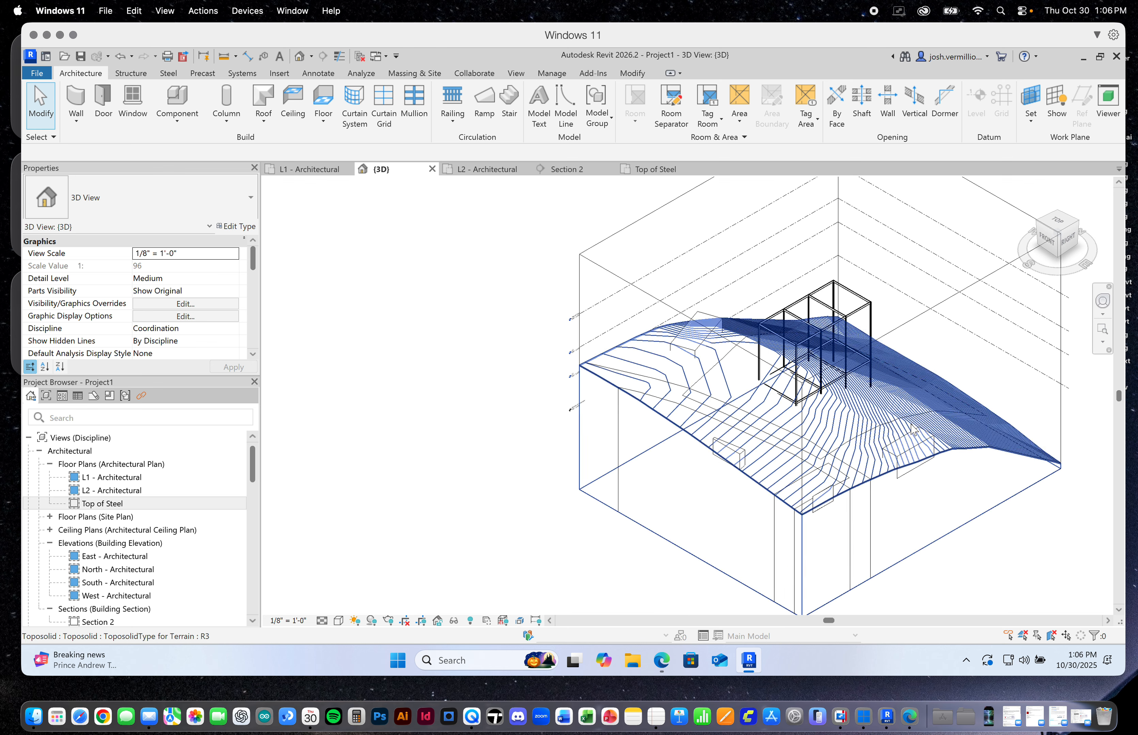
pyautogui.click(907, 365)
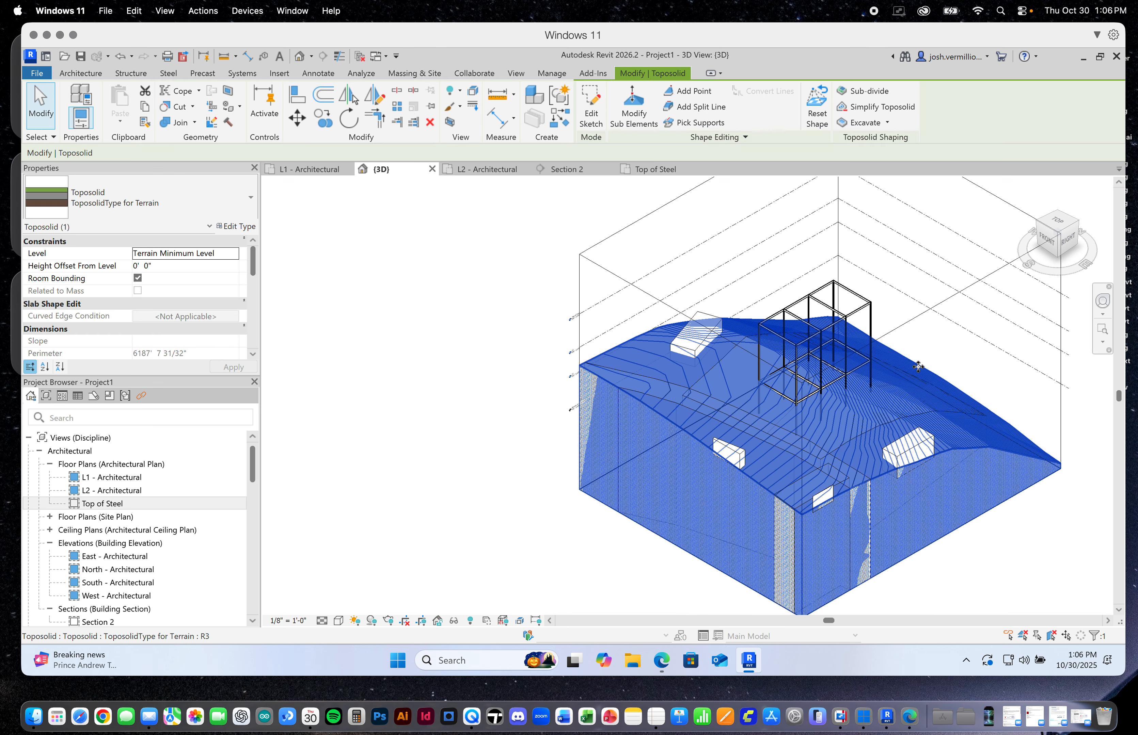
pyautogui.click(452, 621)
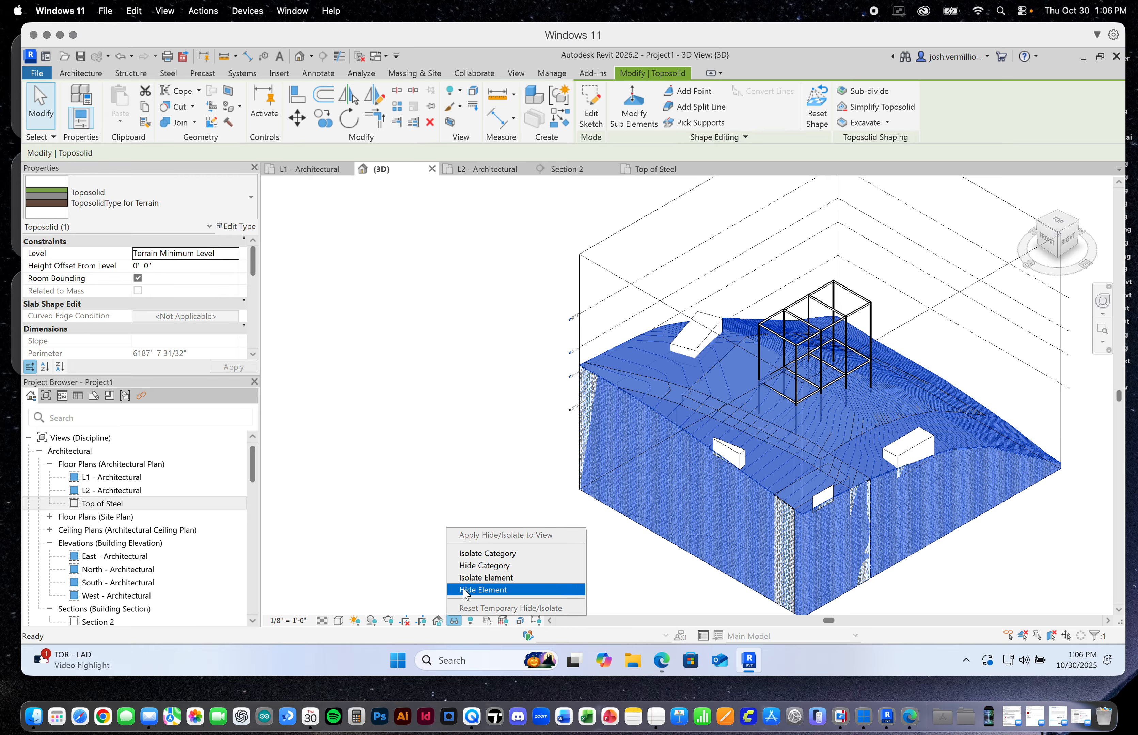
pyautogui.click(507, 591)
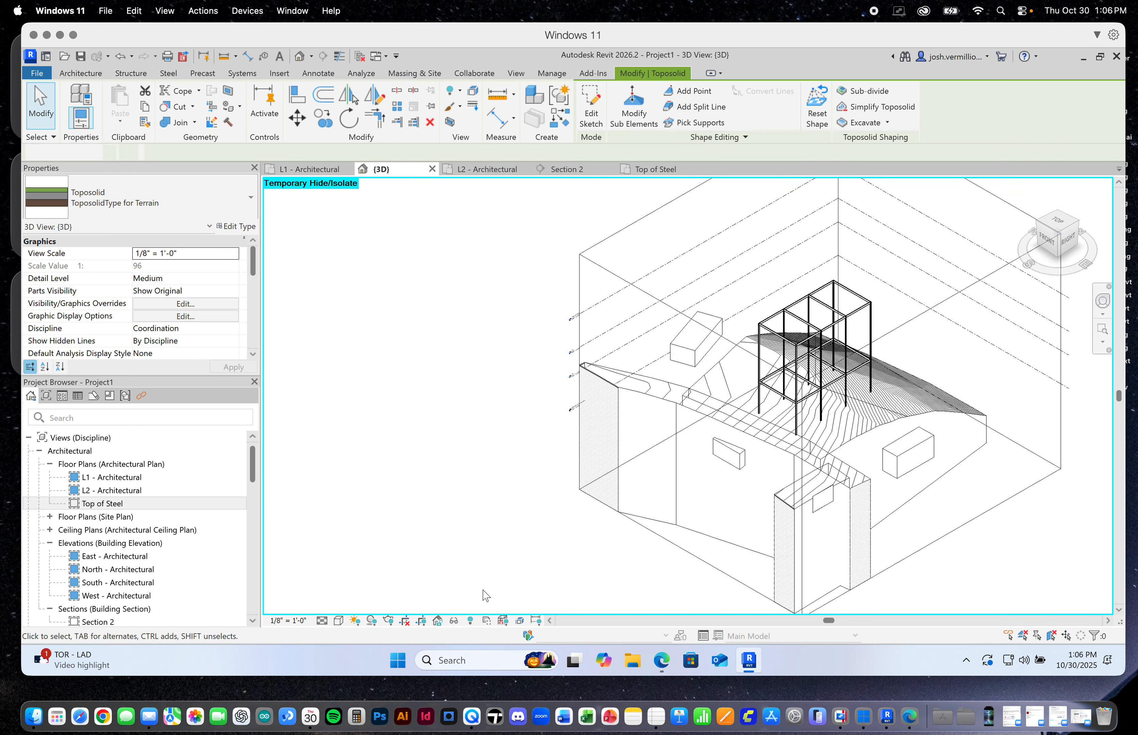
# Examine how the L1 beams meet each other and the corner column in the front bay
pyautogui.scroll(5, 861, 383)
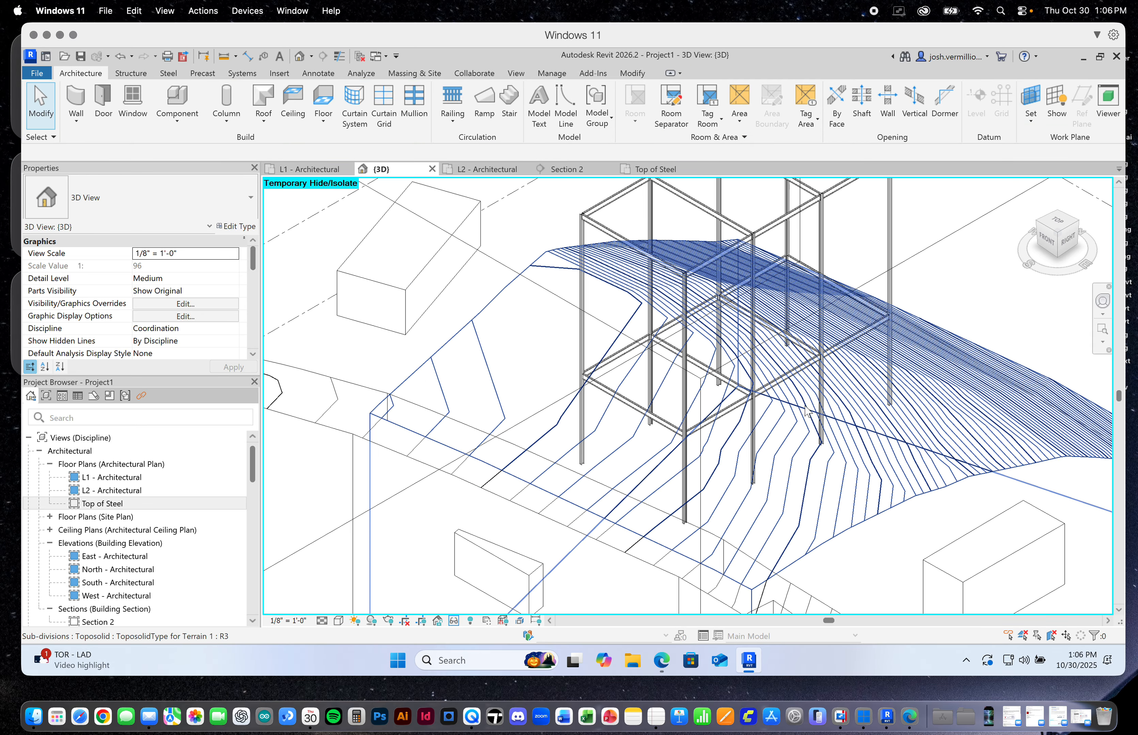
pyautogui.scroll(10, 722, 436)
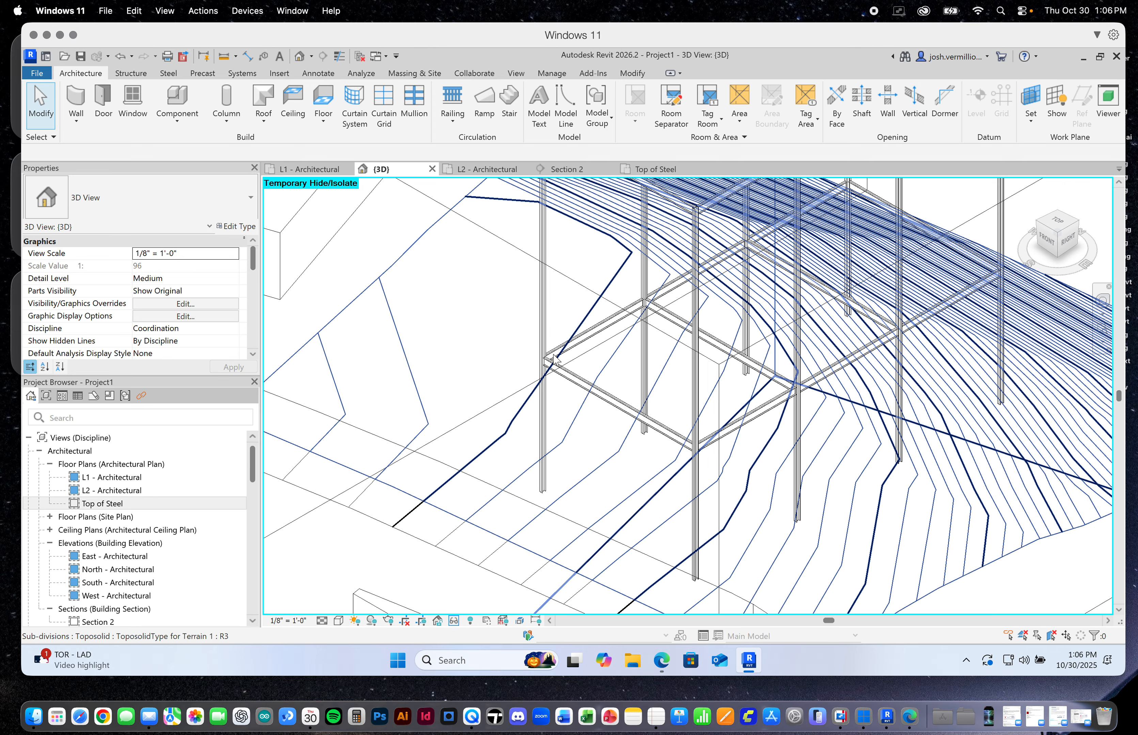
pyautogui.scroll(1, 513, 360)
pyautogui.scroll(-2, 509, 358)
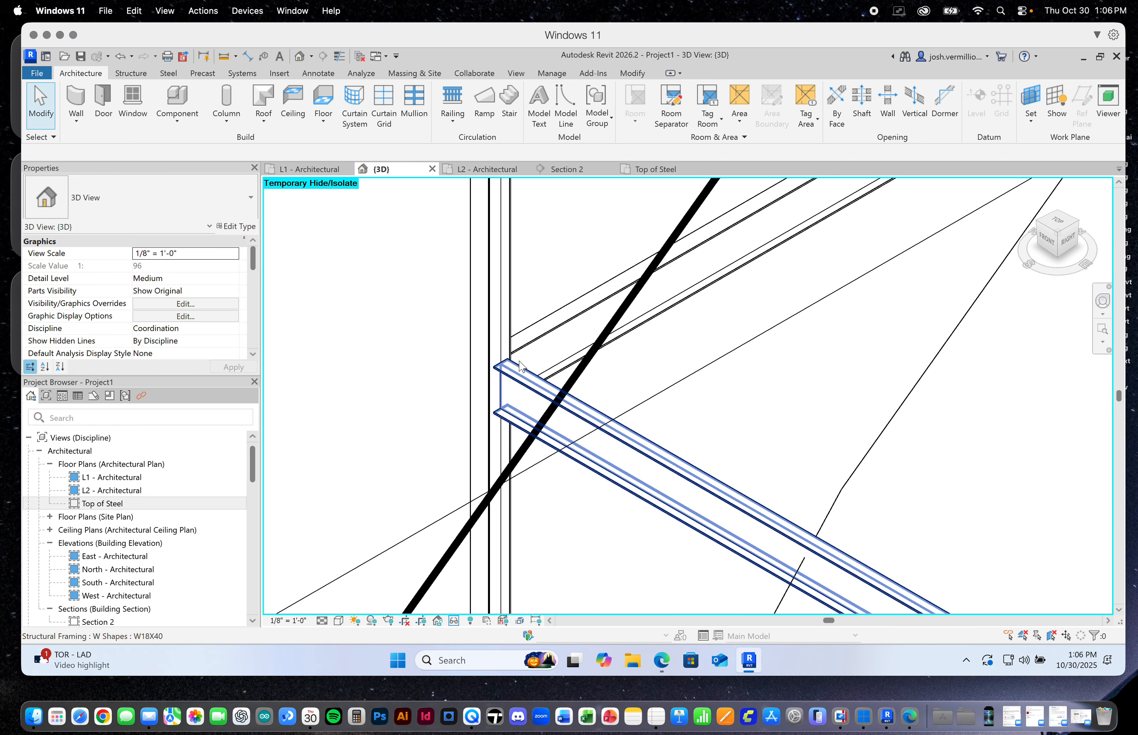
pyautogui.scroll(-2, 597, 417)
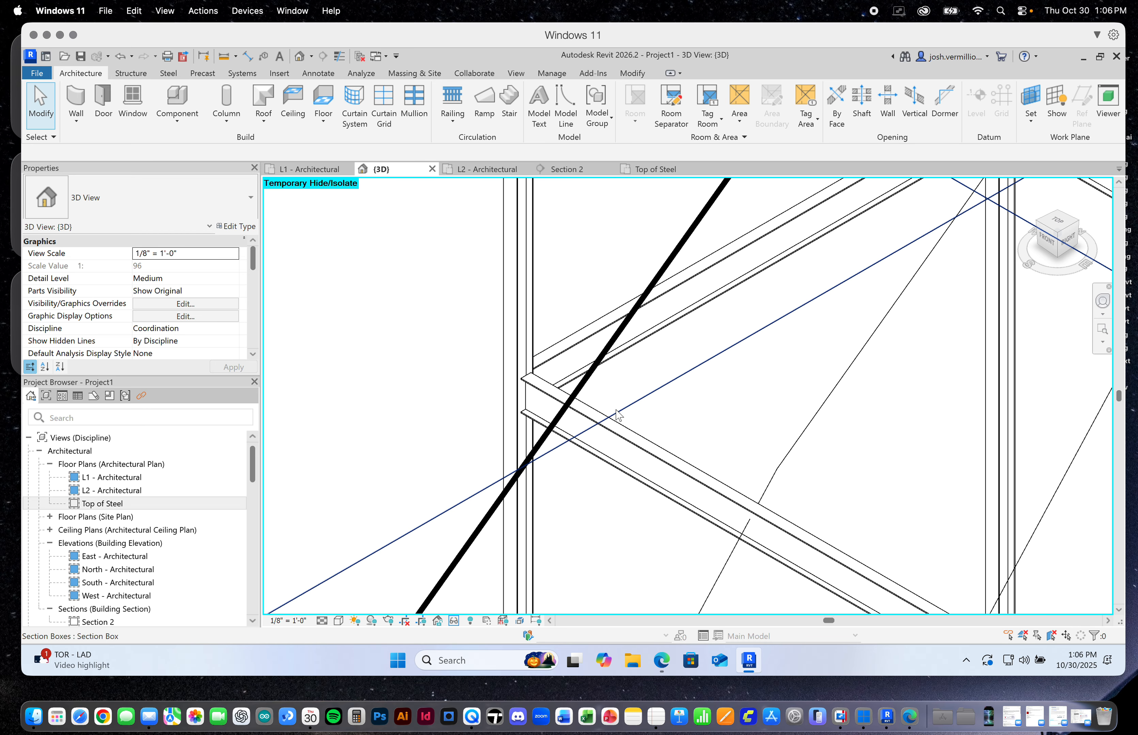
# Change the end reference of the frontmost L1 cross beam to the inner reference of the W10X33 column at the front-left corner
pyautogui.click(595, 411)
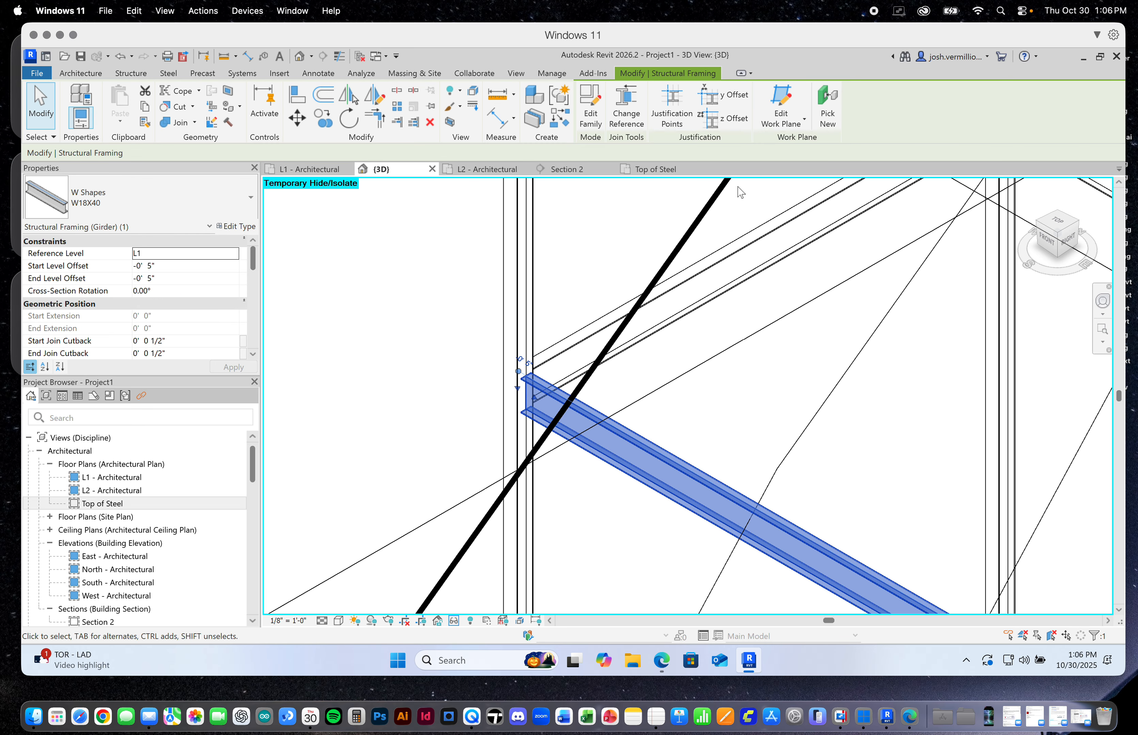
pyautogui.click(626, 110)
pyautogui.scroll(4, 524, 378)
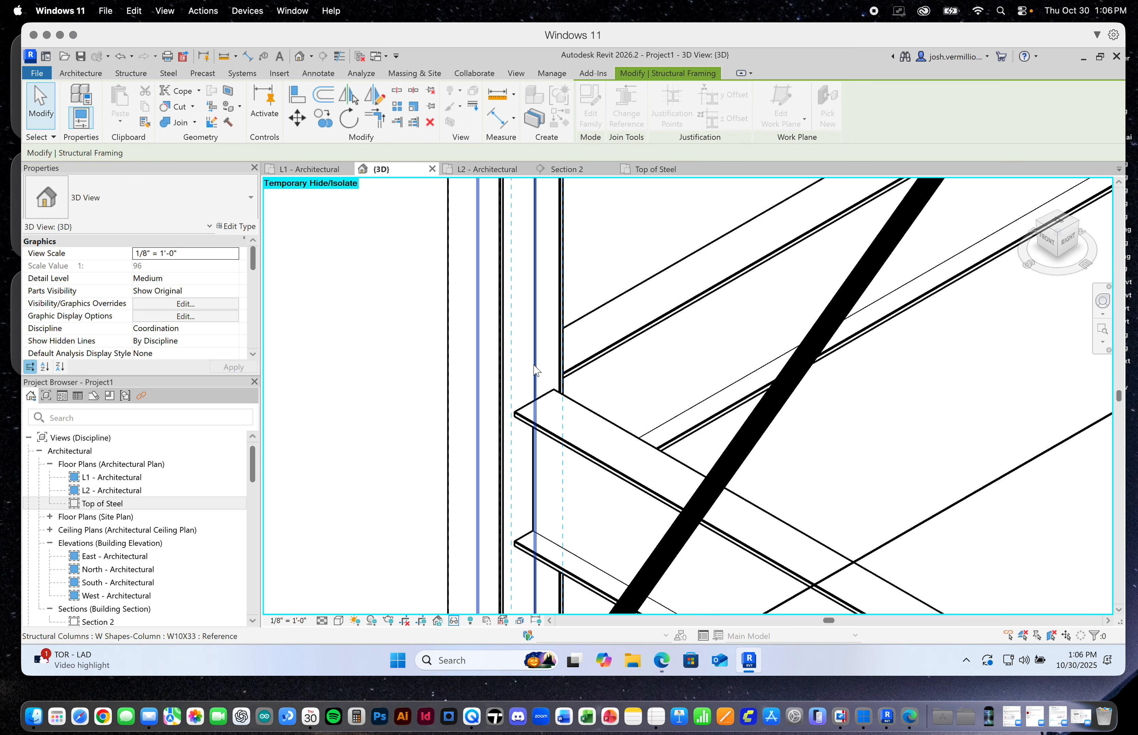
pyautogui.click(535, 370)
pyautogui.scroll(-5, 535, 370)
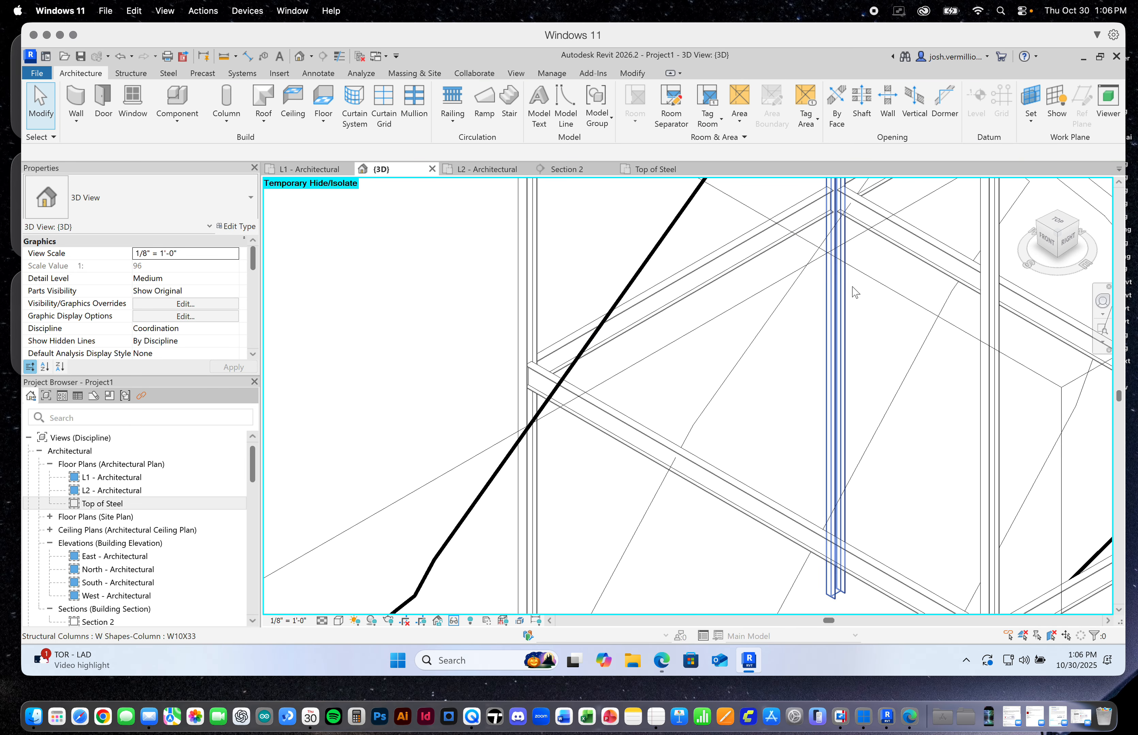
# Change the end reference of the second L1 cross beam to the inner reference of the second column from the front on the left side
pyautogui.scroll(-5, 771, 516)
pyautogui.scroll(2, 890, 387)
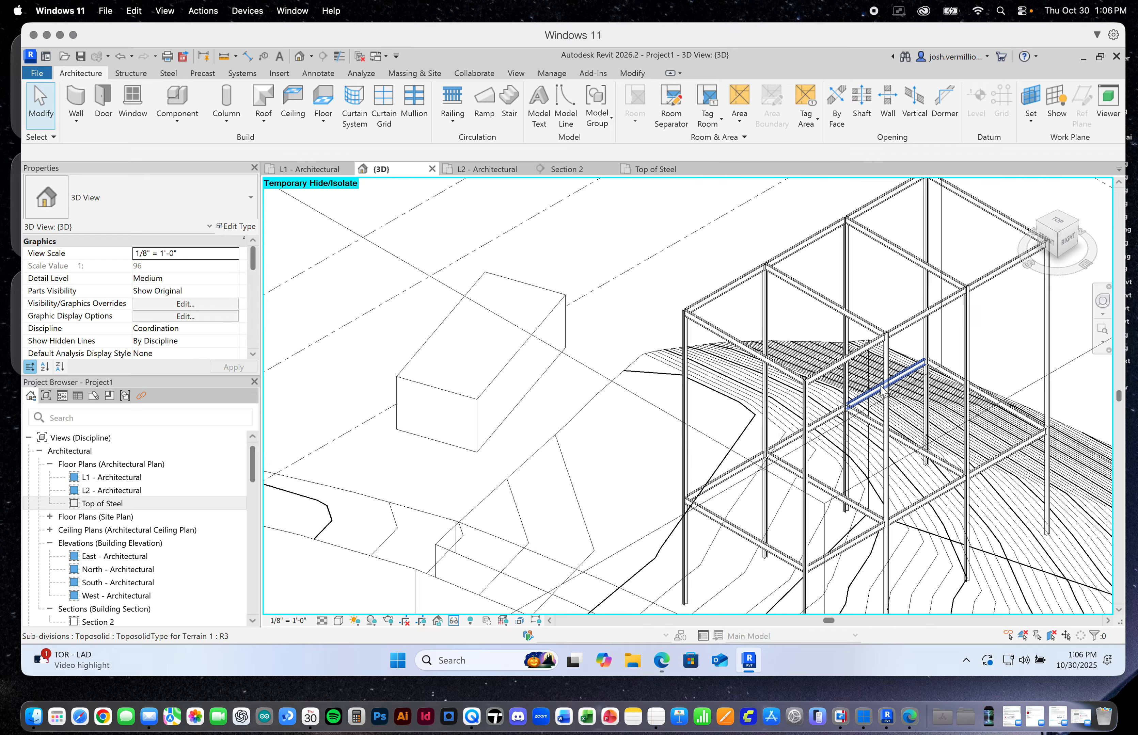
pyautogui.moveTo(815, 407); pyautogui.dragTo(740, 473, button='middle')
pyautogui.scroll(5, 740, 473)
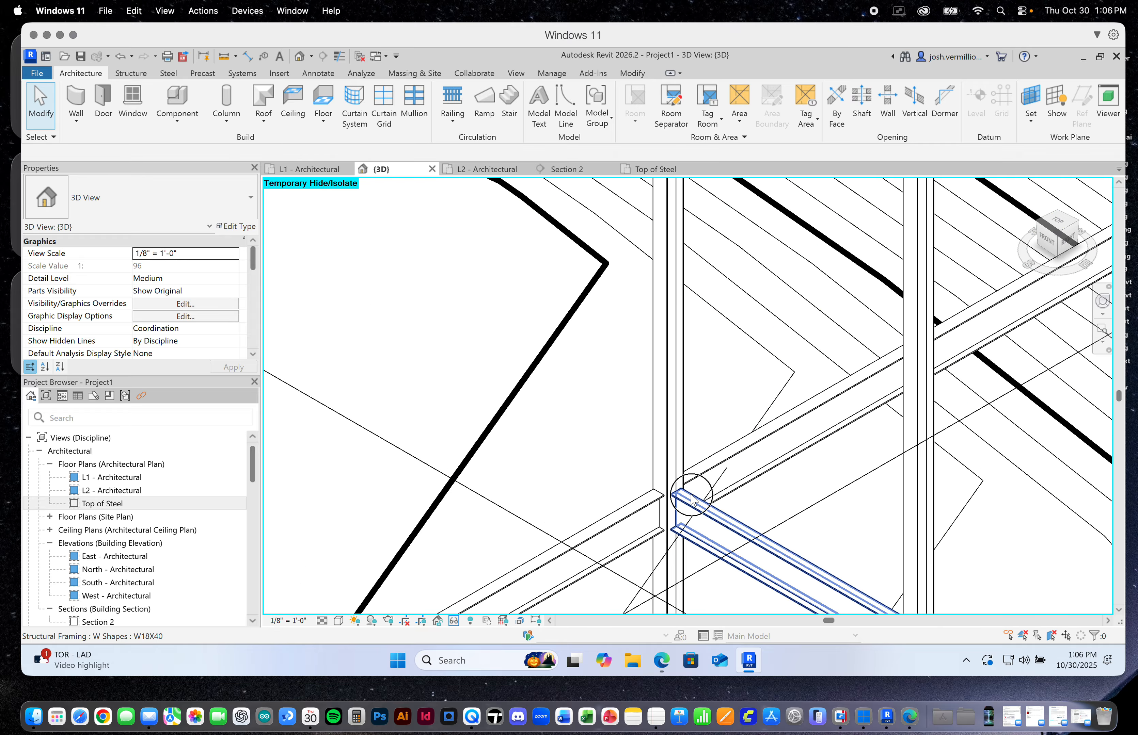
pyautogui.click(691, 495)
pyautogui.click(629, 110)
pyautogui.scroll(4, 675, 492)
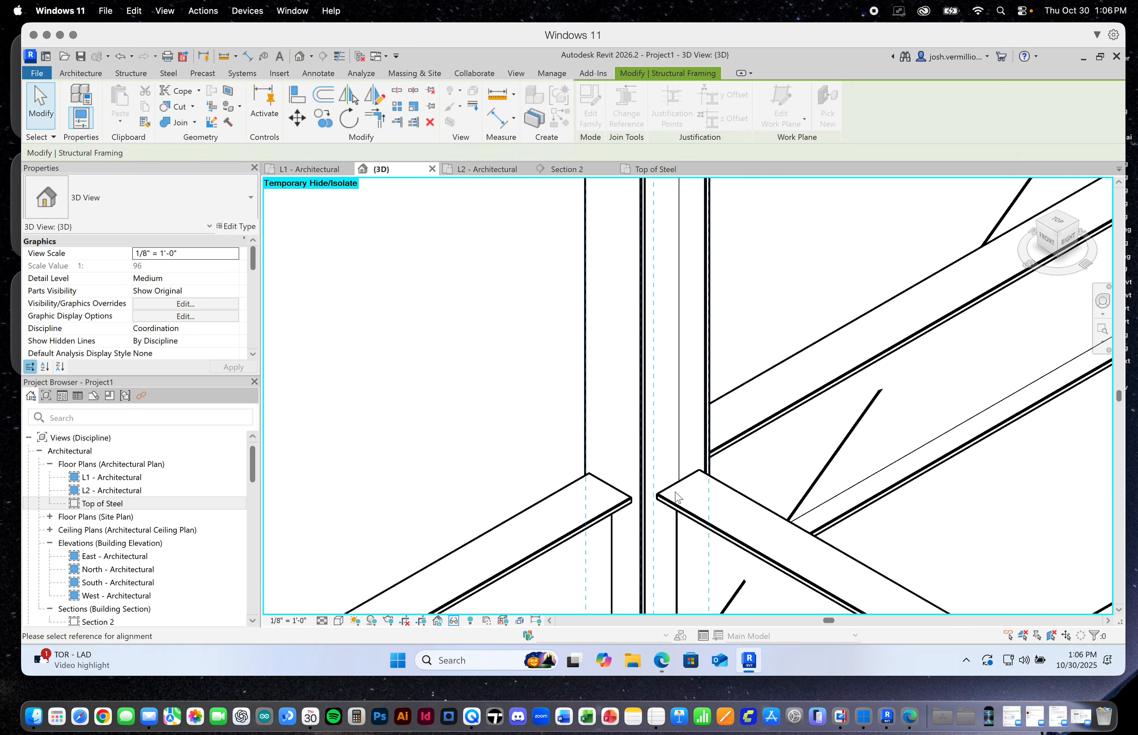
pyautogui.click(677, 478)
pyautogui.scroll(-3, 679, 473)
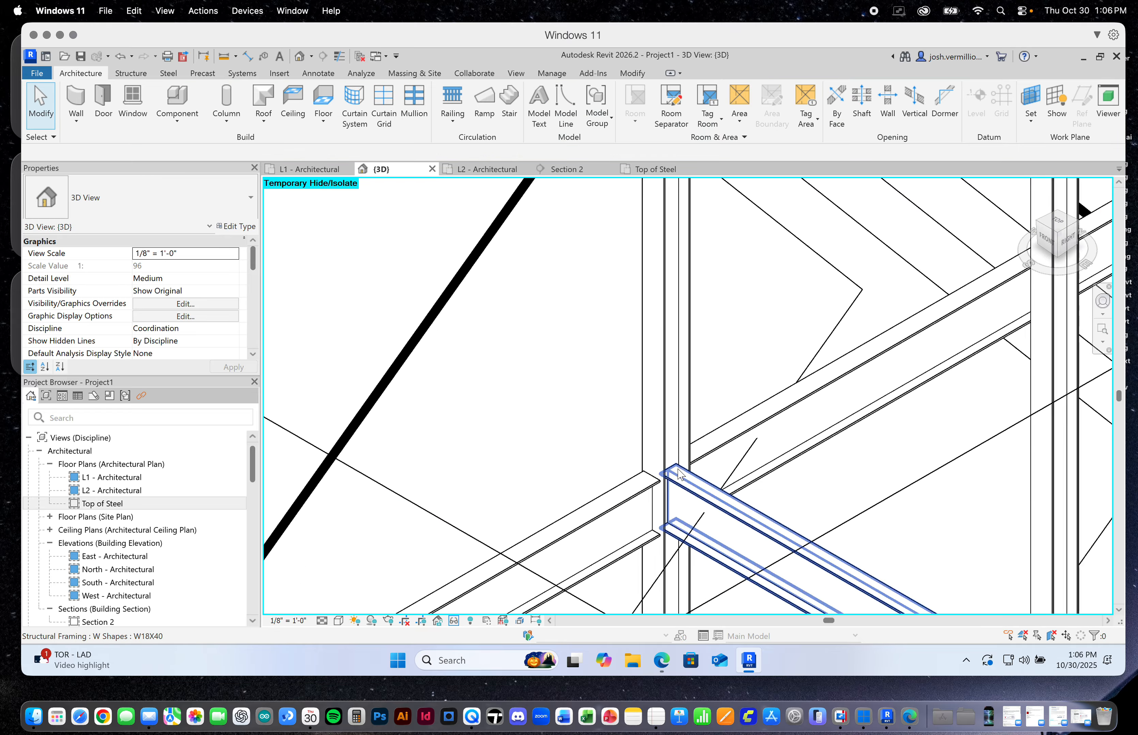
# Change the end reference of the third L1 cross beam to the inner reference of the third column from the front on the left side
pyautogui.scroll(-4, 678, 470)
pyautogui.scroll(-2, 706, 412)
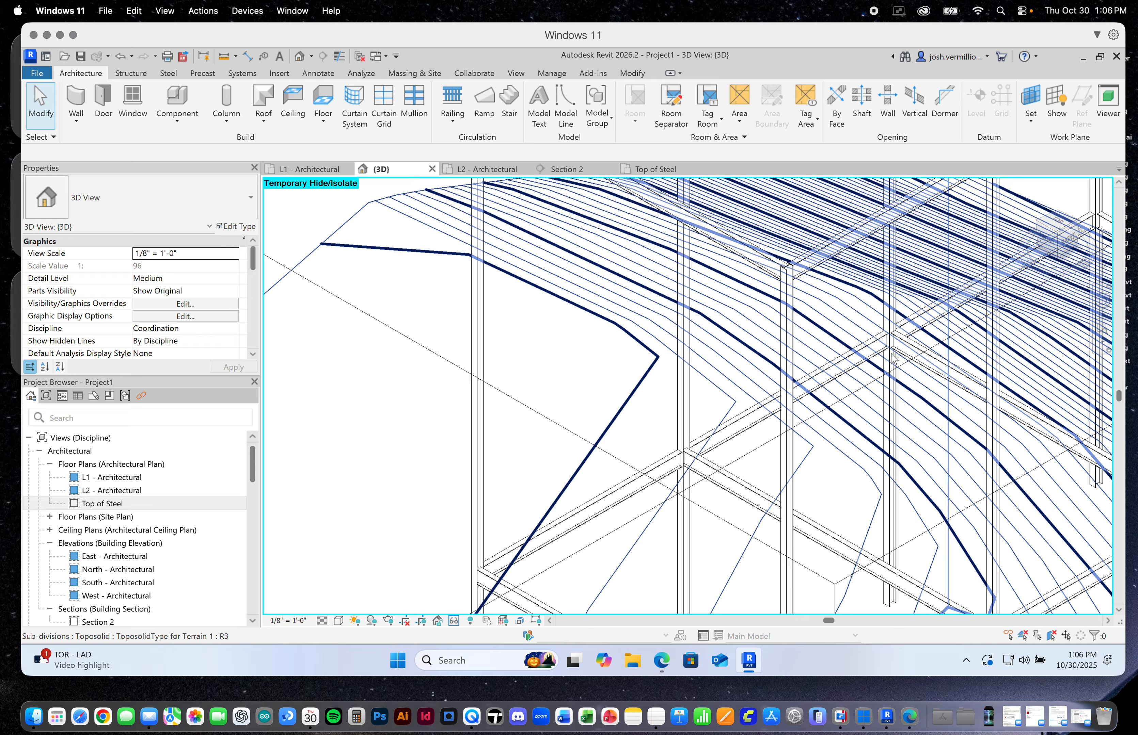
pyautogui.scroll(5, 892, 359)
pyautogui.click(911, 342)
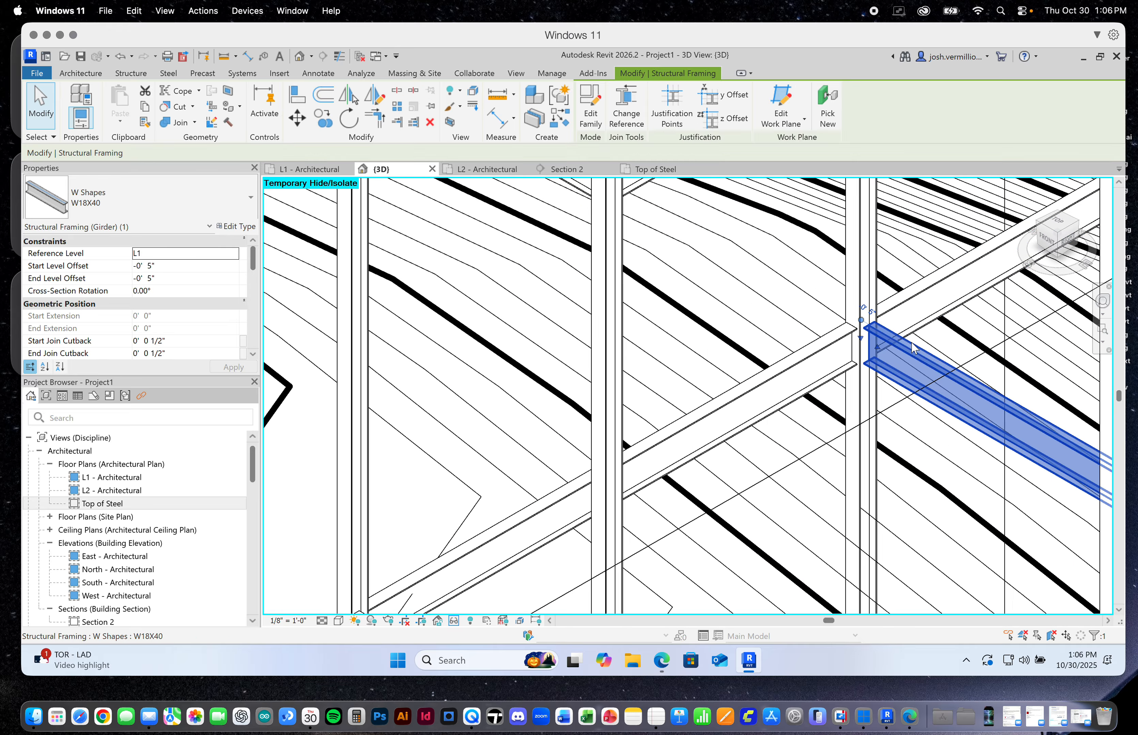
pyautogui.press('Escape')
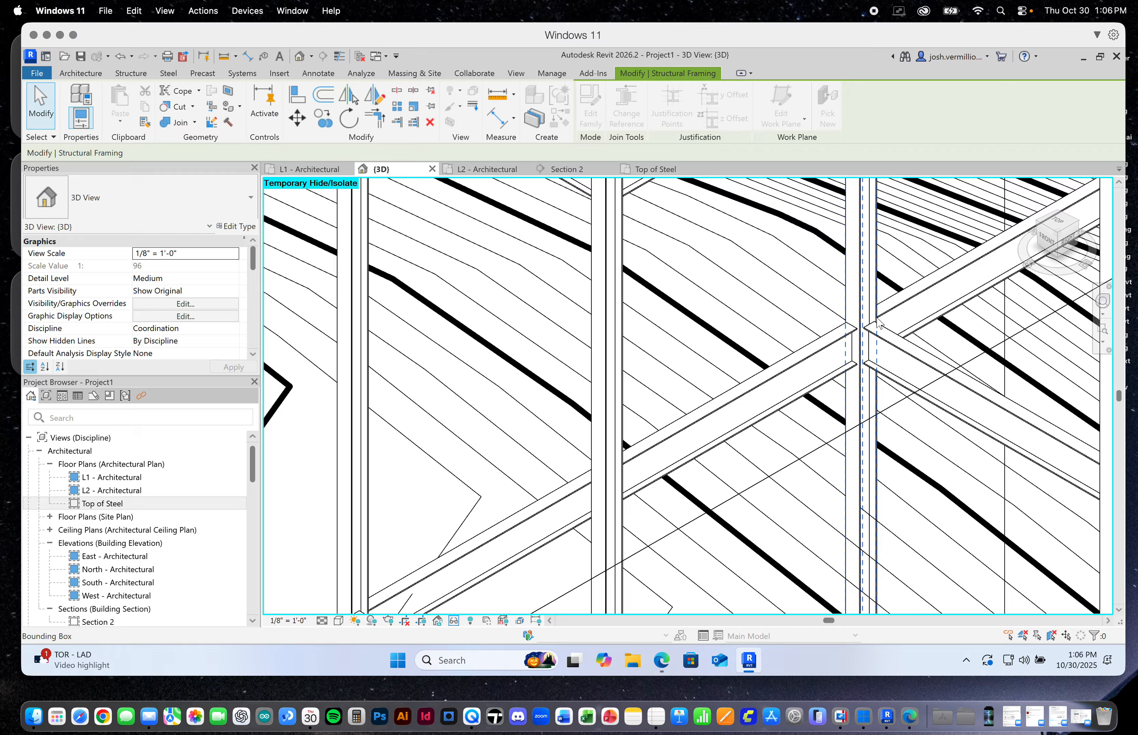
pyautogui.scroll(-6, 880, 324)
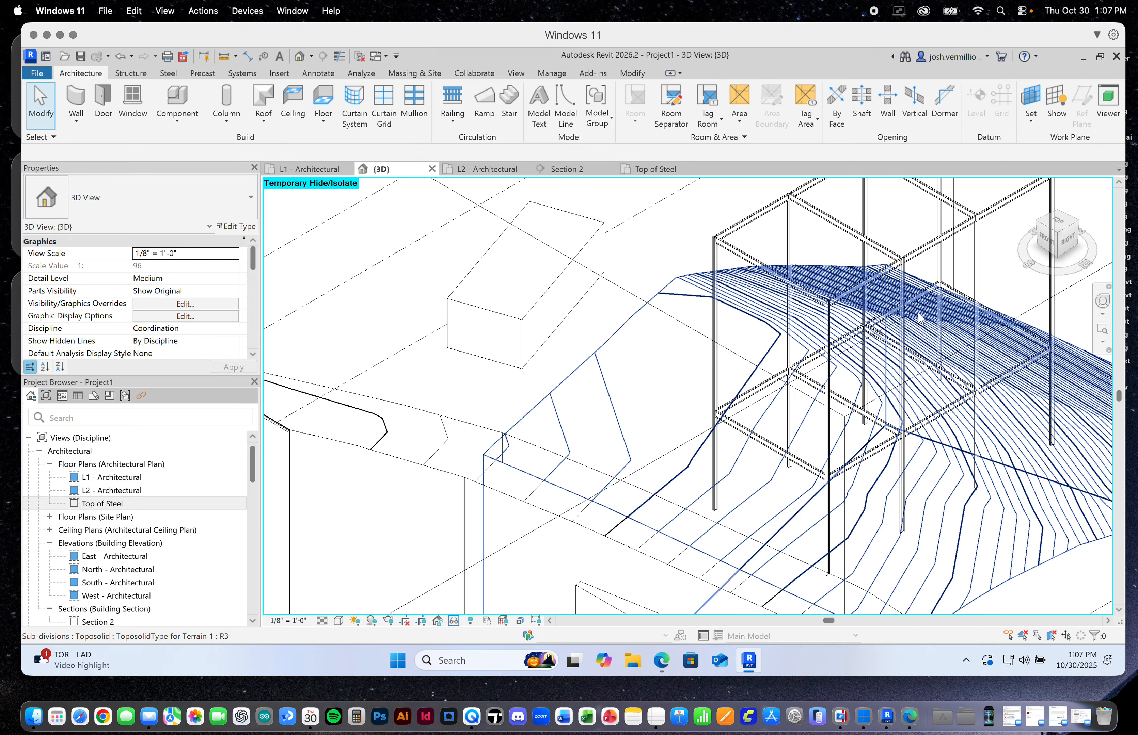
# Change the end reference of the rearmost L1 cross beam to the inner reference of the back-left corner column
pyautogui.scroll(6, 918, 317)
pyautogui.click(907, 299)
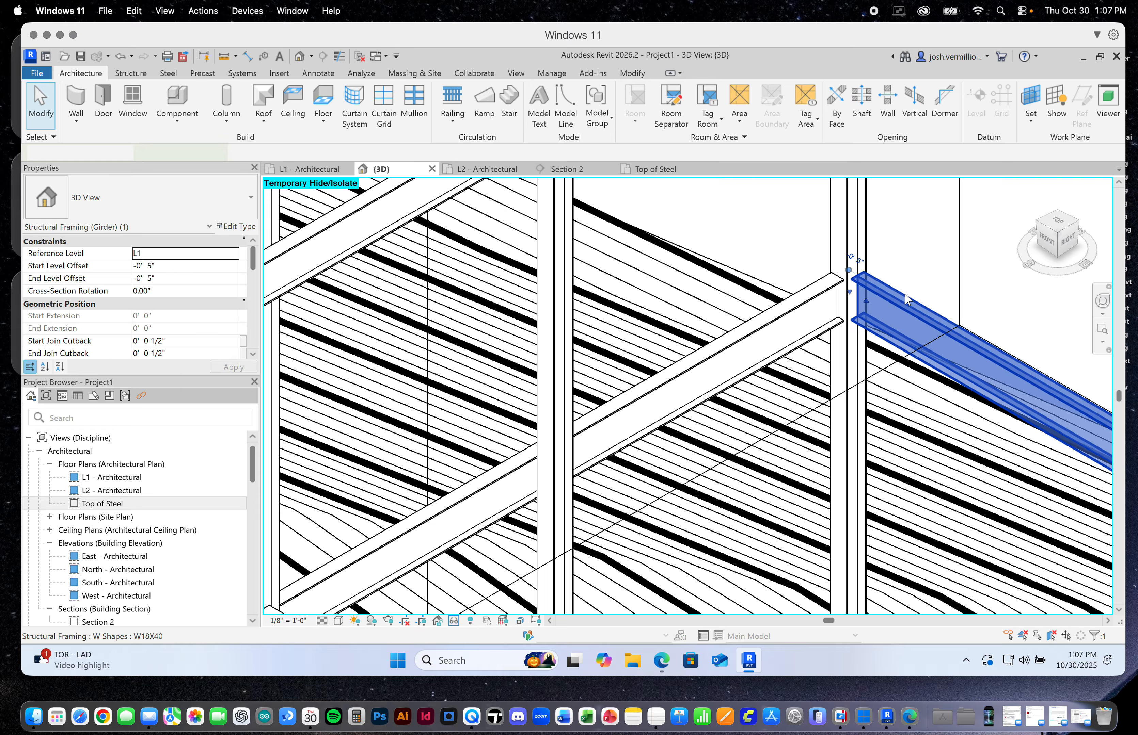
pyautogui.press('Escape')
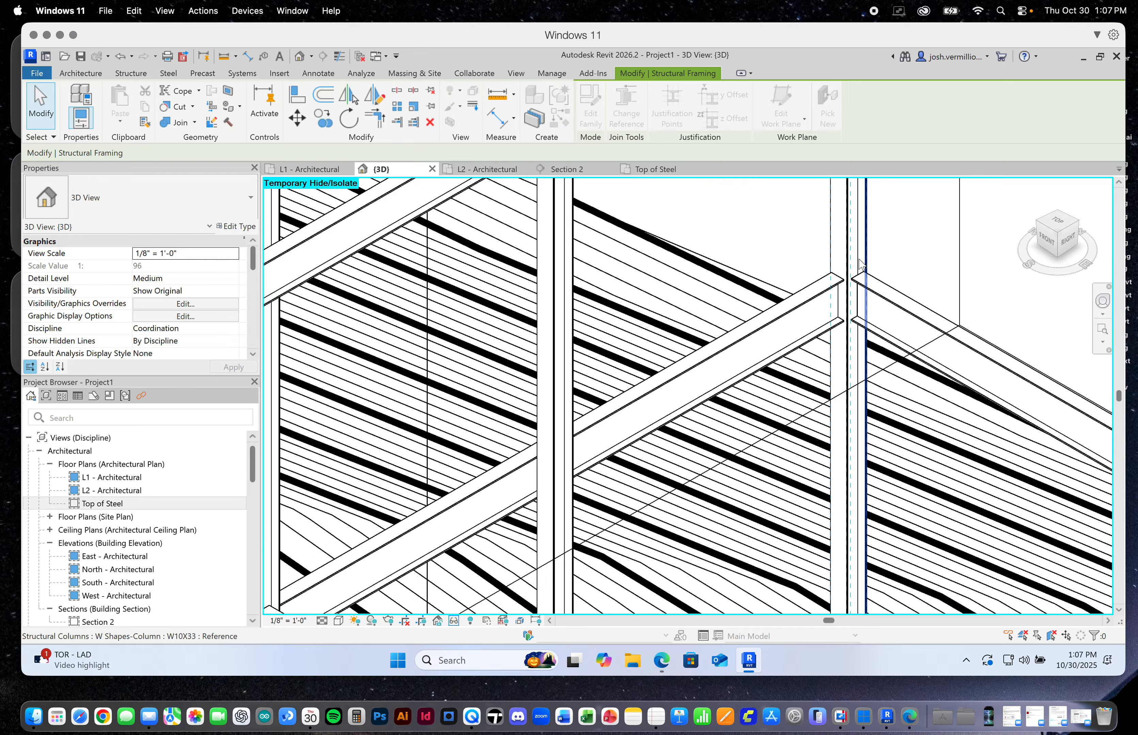
pyautogui.scroll(-5, 842, 273)
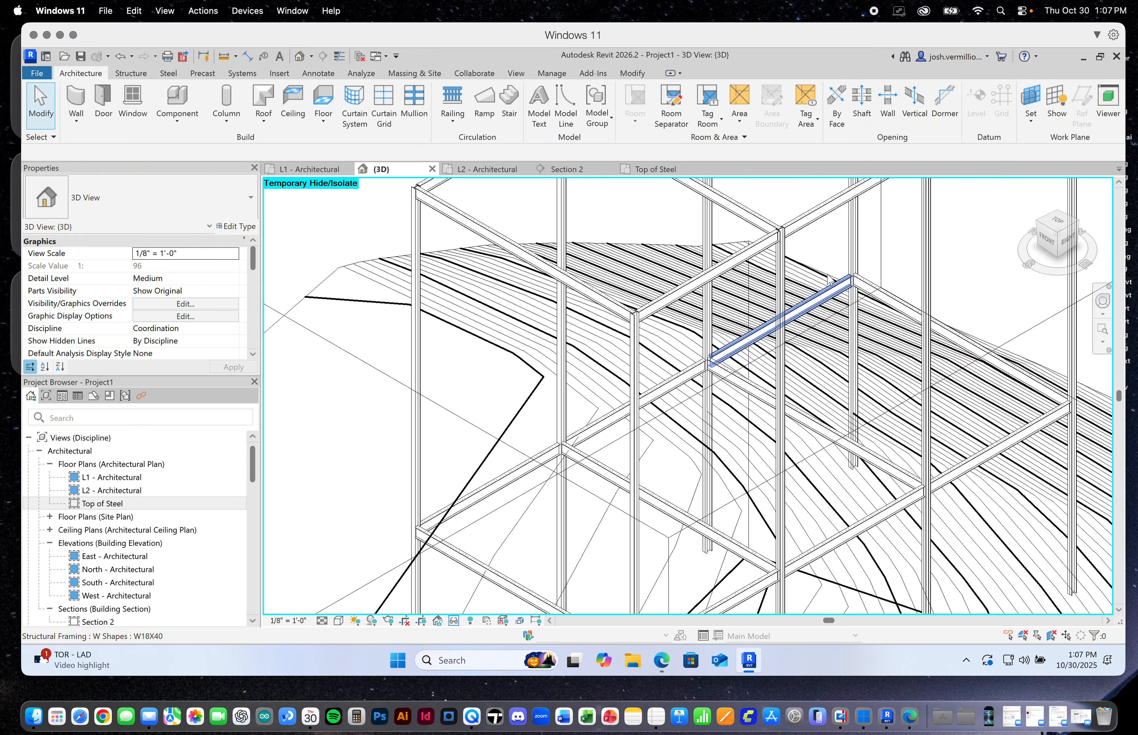
pyautogui.scroll(-2, 829, 282)
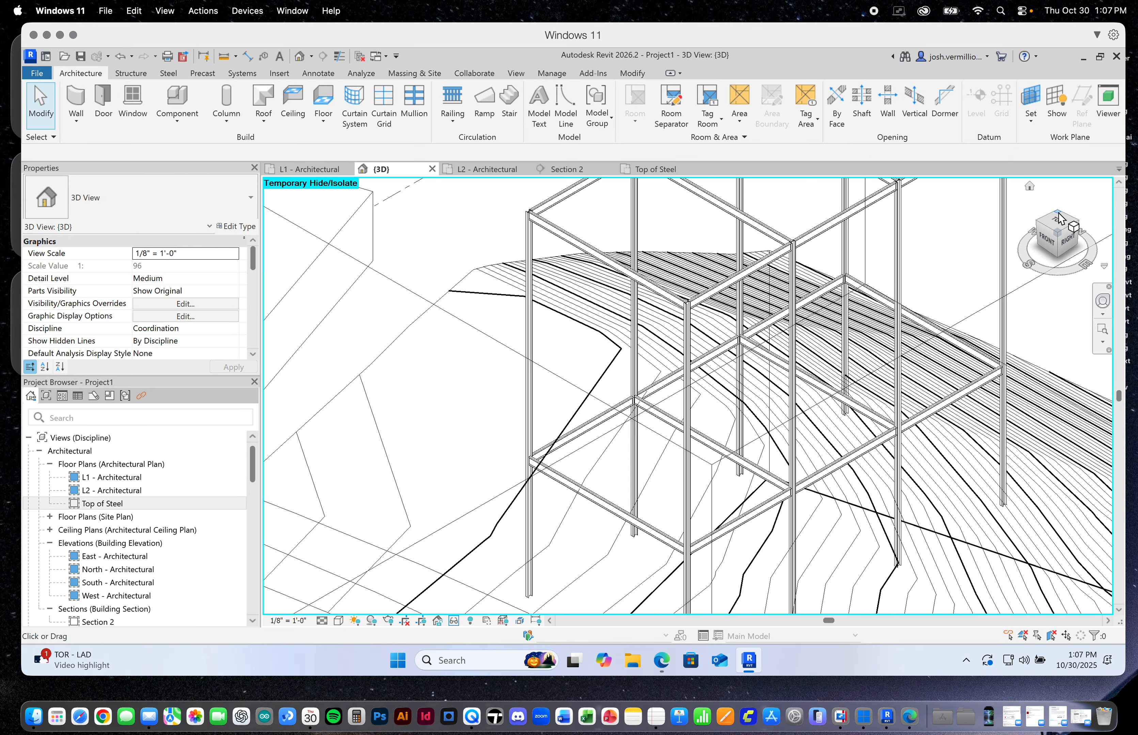
# Change the opposite end reference of the rearmost L1 cross beam to the inner reference of the back-right corner column
pyautogui.click(1059, 214)
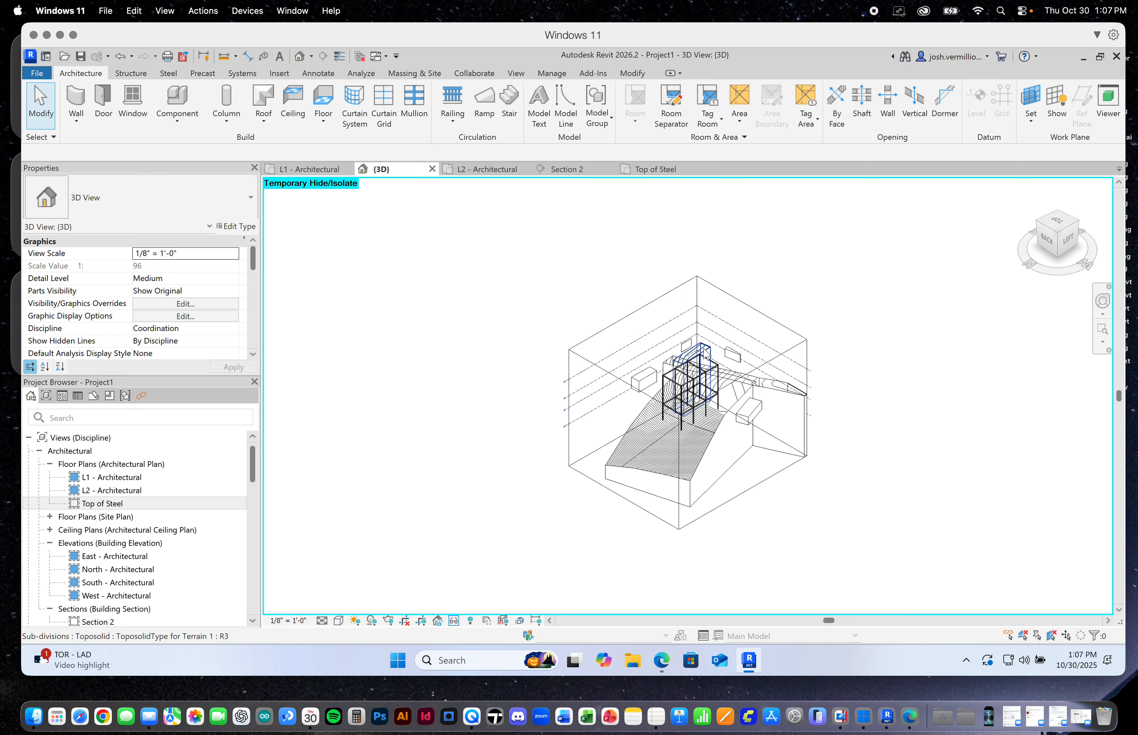
pyautogui.scroll(10, 660, 404)
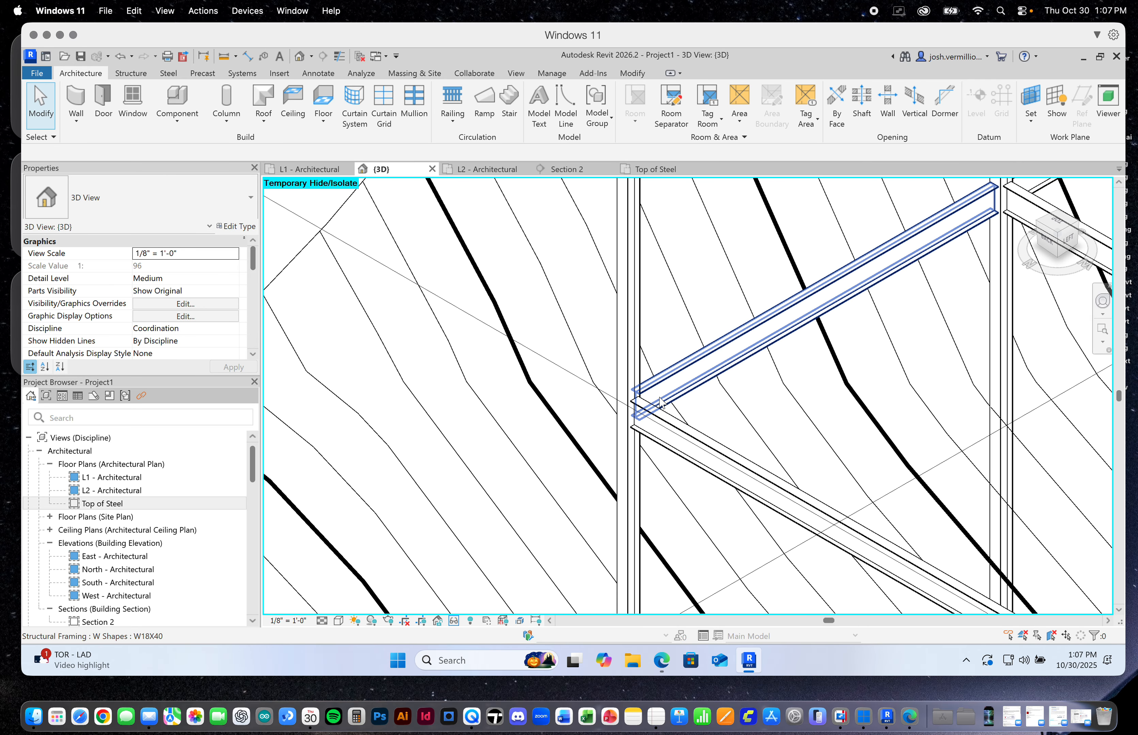
pyautogui.click(685, 442)
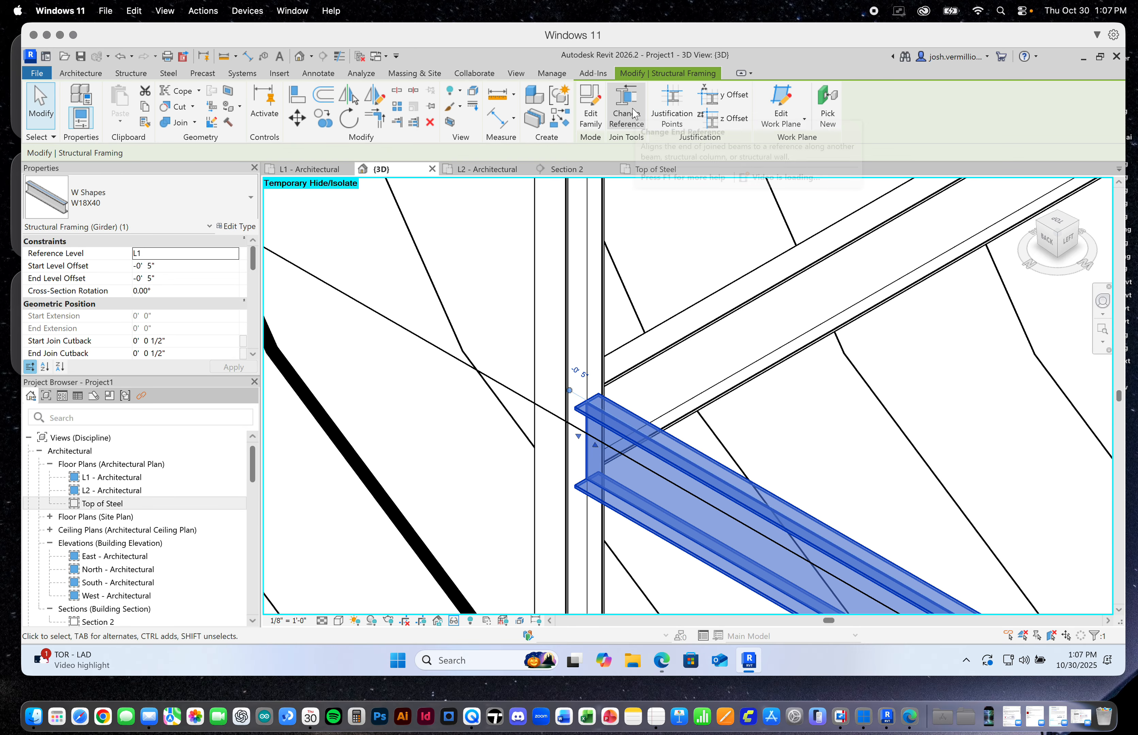
pyautogui.click(626, 127)
pyautogui.click(589, 378)
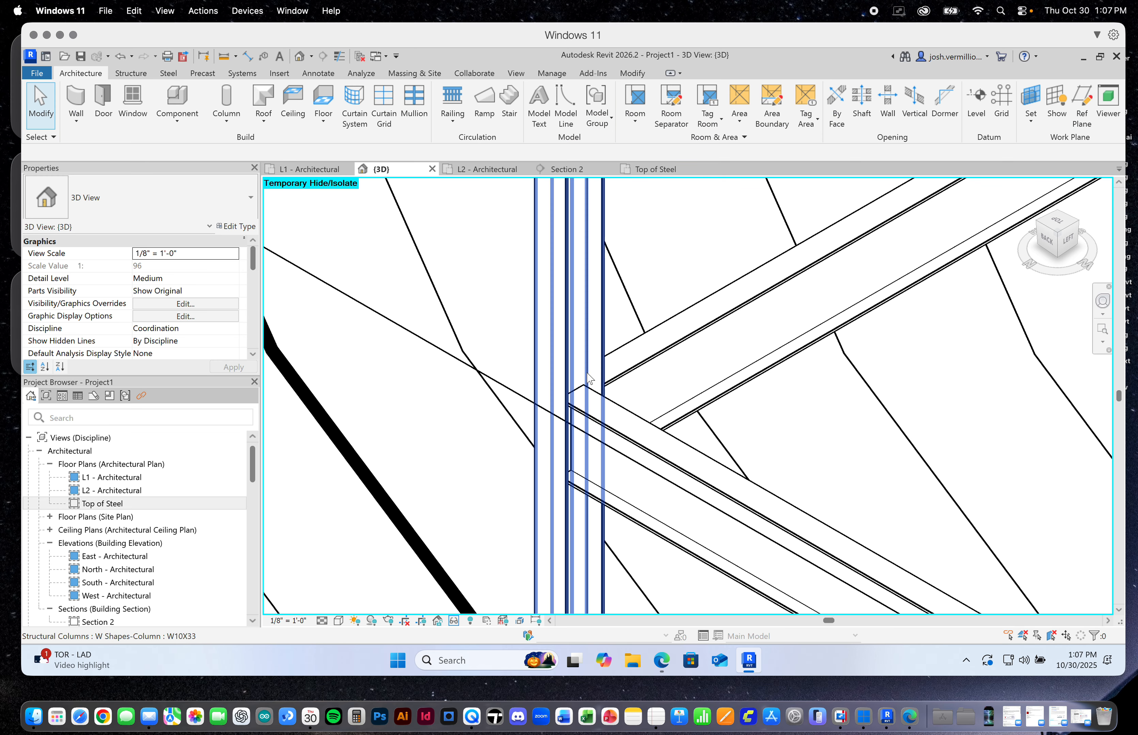
pyautogui.scroll(-3, 775, 290)
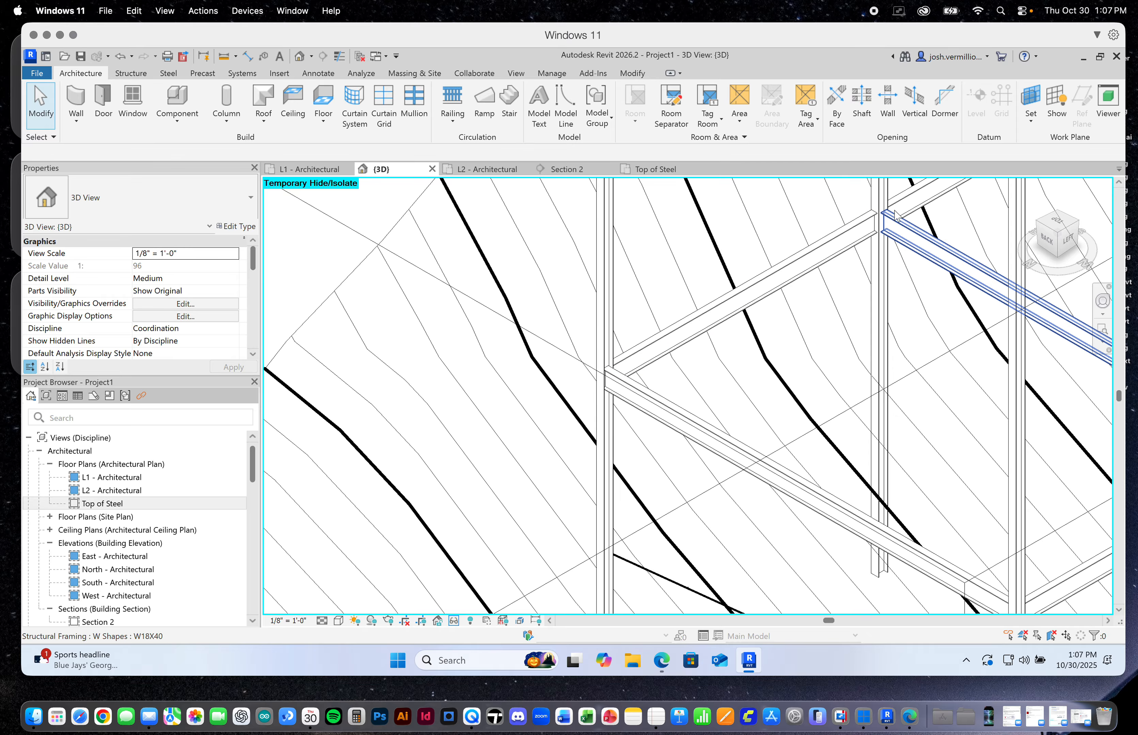
# Change the end reference of the third L1 cross beam from the front to the inner reference of its right-side column
pyautogui.scroll(3, 861, 235)
pyautogui.click(870, 241)
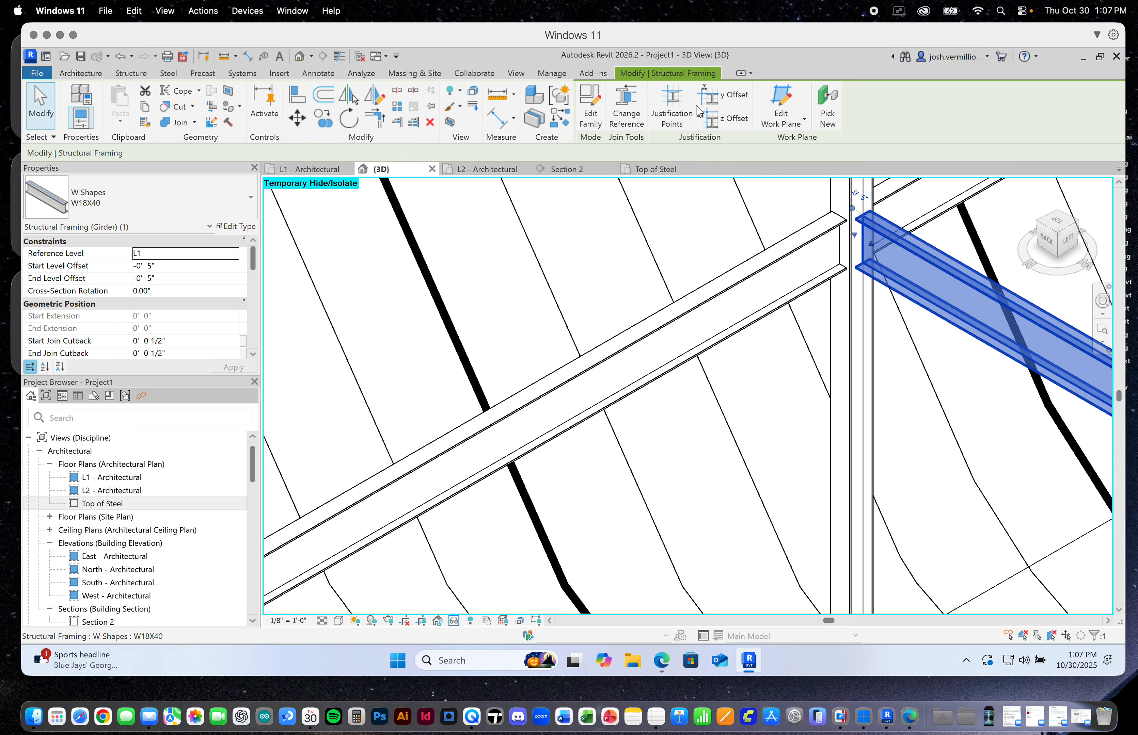
pyautogui.click(627, 108)
pyautogui.click(866, 205)
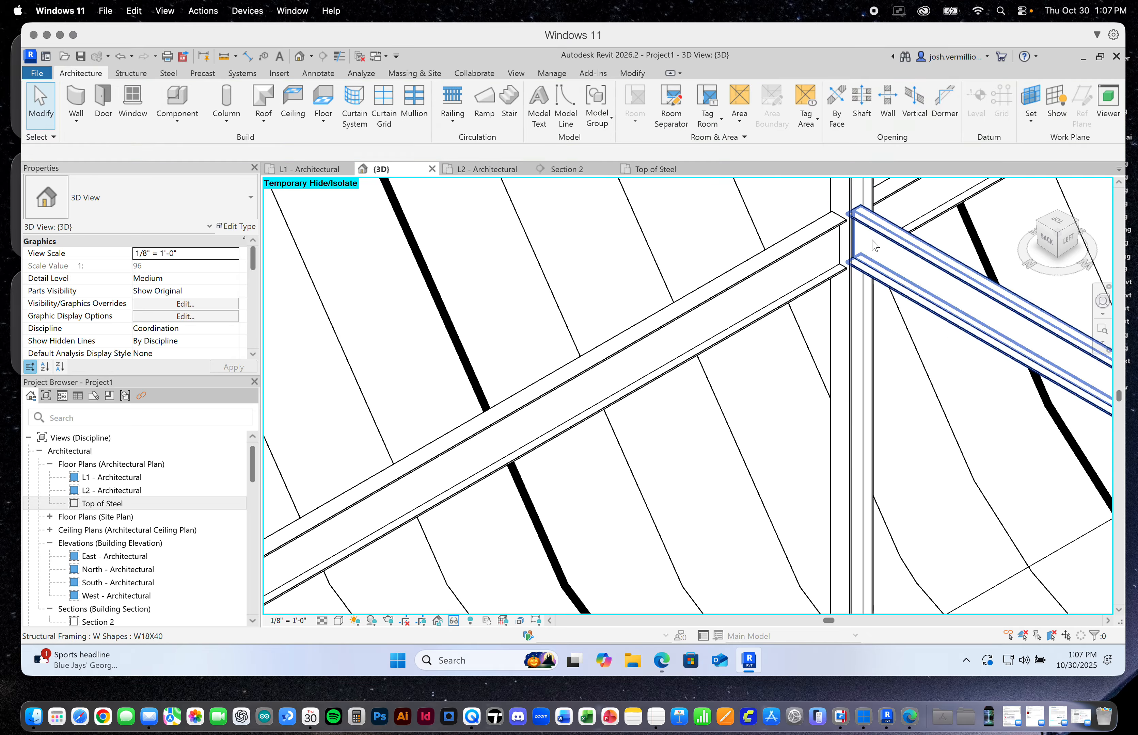
pyautogui.scroll(-4, 817, 342)
pyautogui.scroll(-2, 817, 342)
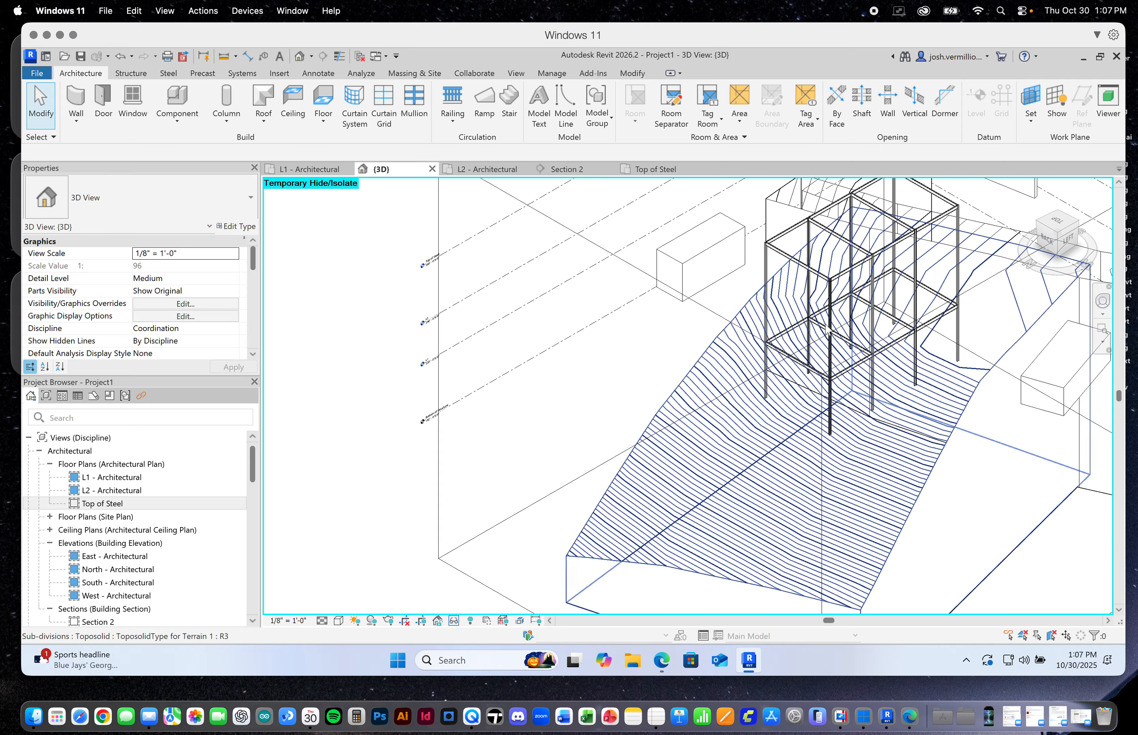
# Change the end reference of the second L1 cross beam from the front to the inner reference of its right-side column
pyautogui.scroll(10, 646, 415)
pyautogui.scroll(1, 646, 415)
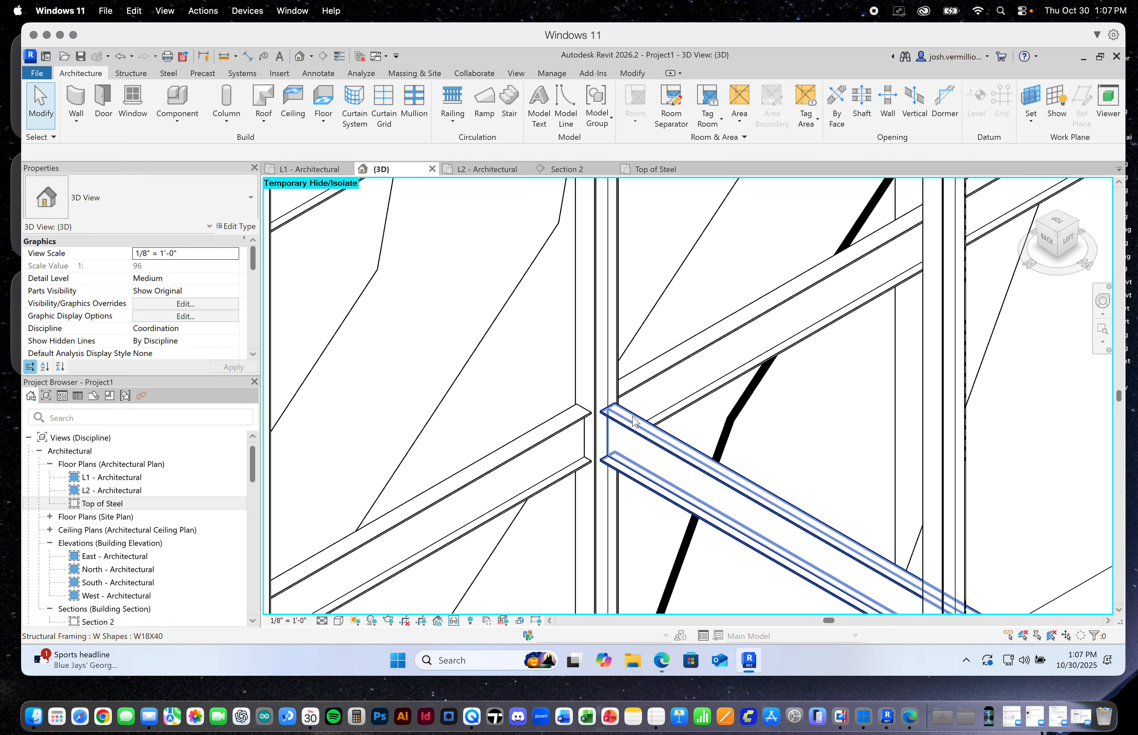
pyautogui.click(646, 416)
pyautogui.click(627, 104)
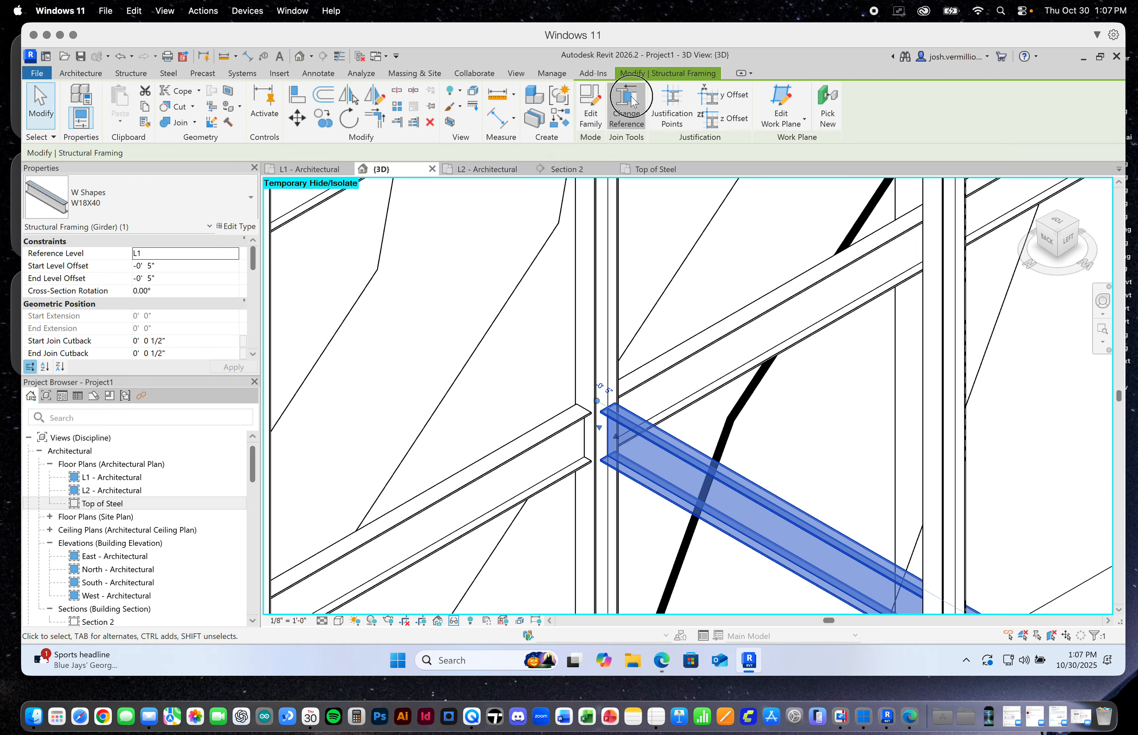
pyautogui.click(610, 401)
pyautogui.scroll(-5, 894, 308)
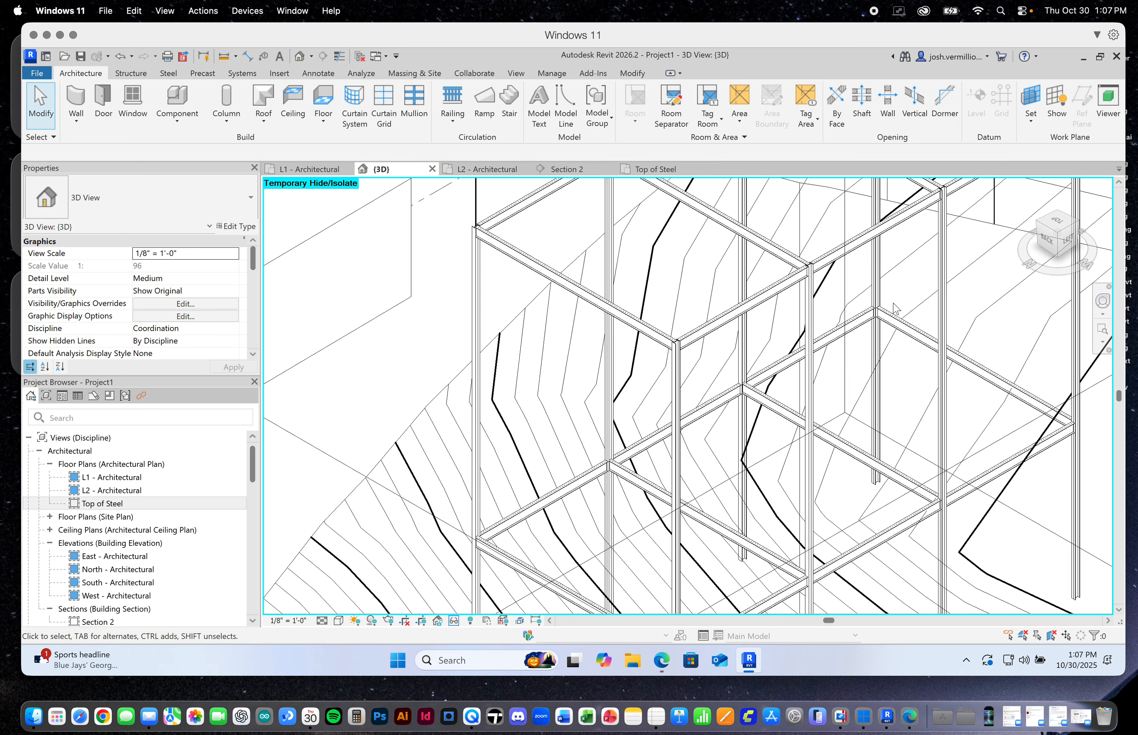
# Change the remaining end reference of the frontmost L1 cross beam to the inner reference of the front-right corner column
pyautogui.scroll(6, 894, 308)
pyautogui.click(873, 329)
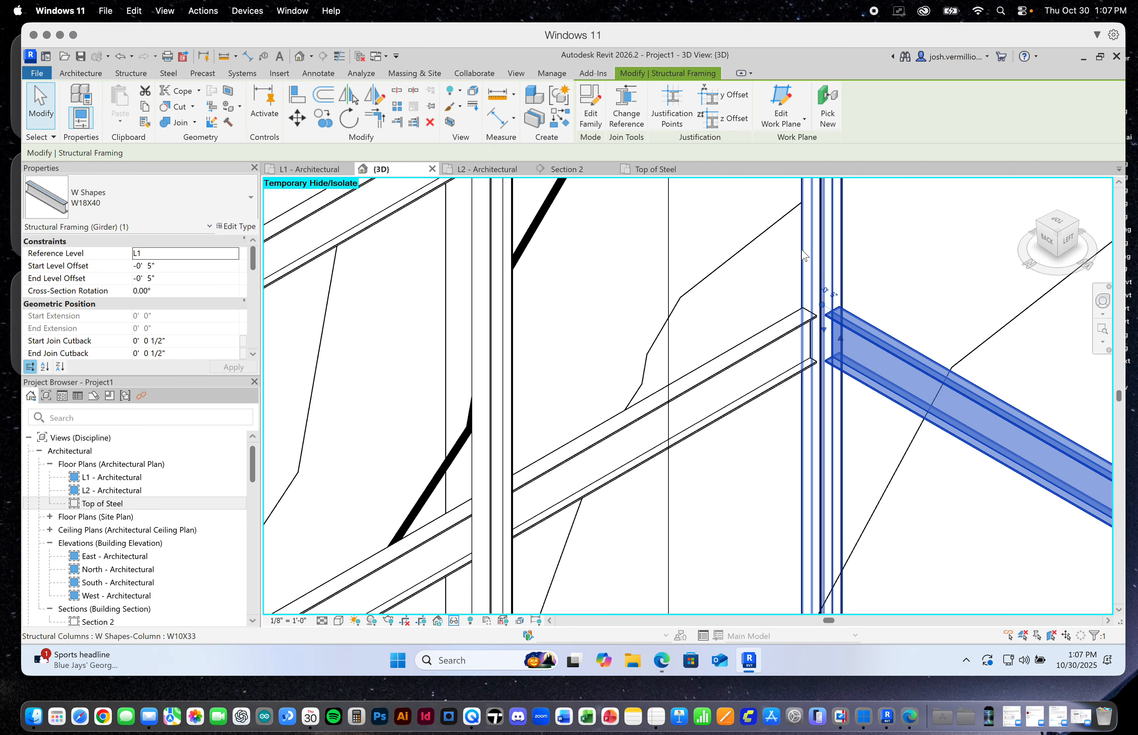
pyautogui.click(630, 102)
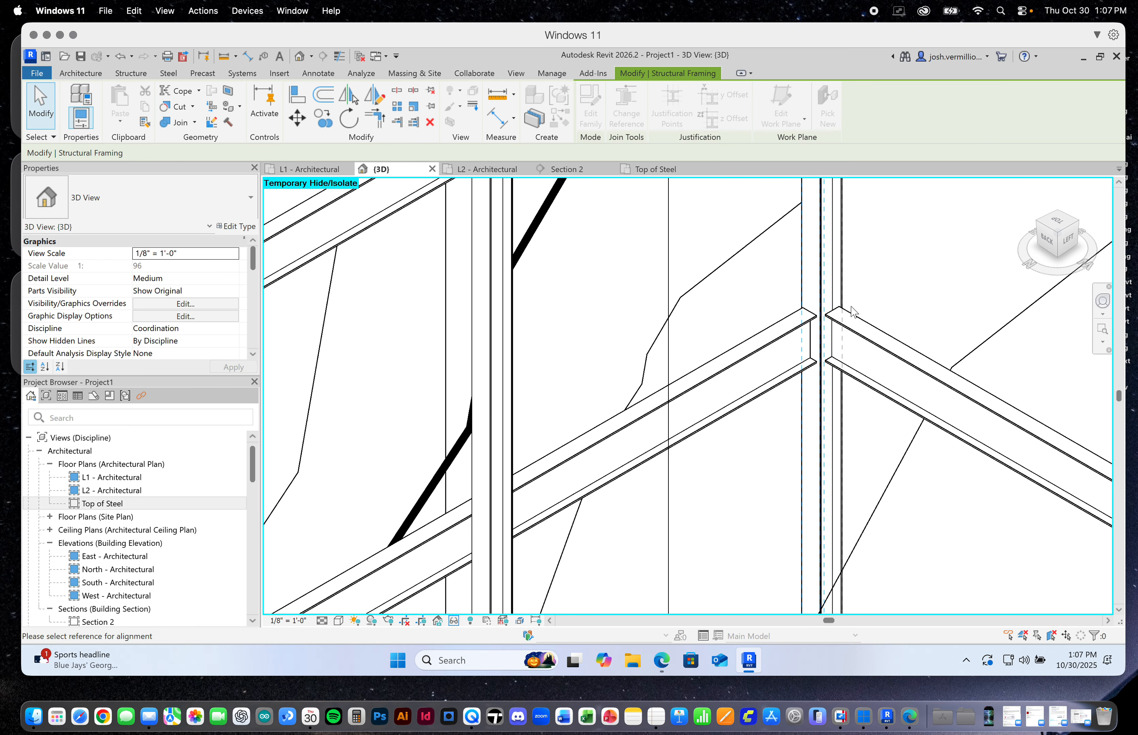
pyautogui.click(836, 315)
pyautogui.scroll(-2, 831, 315)
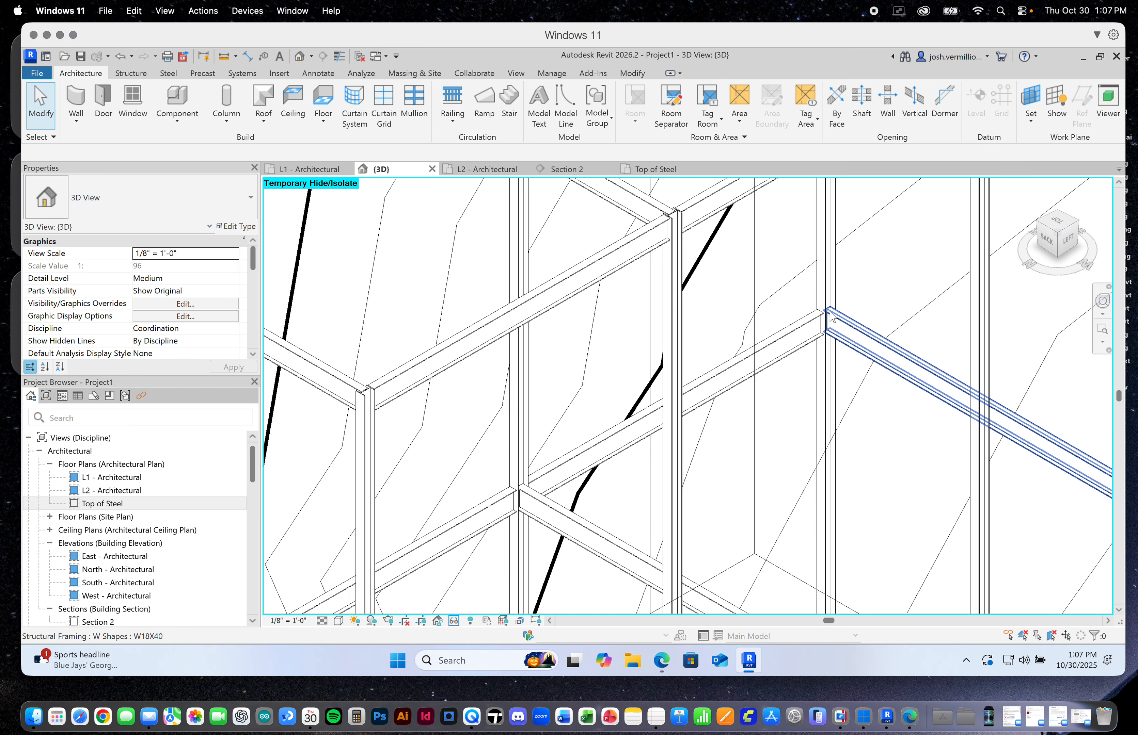
pyautogui.scroll(-5, 831, 317)
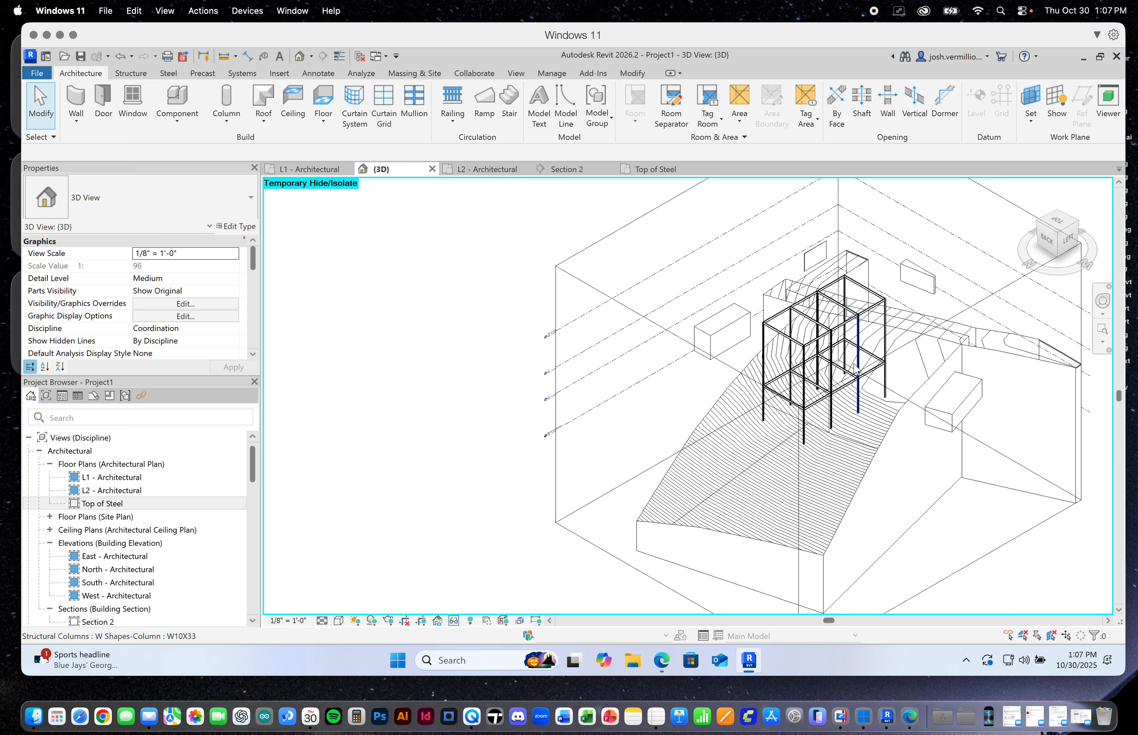
pyautogui.scroll(5, 882, 368)
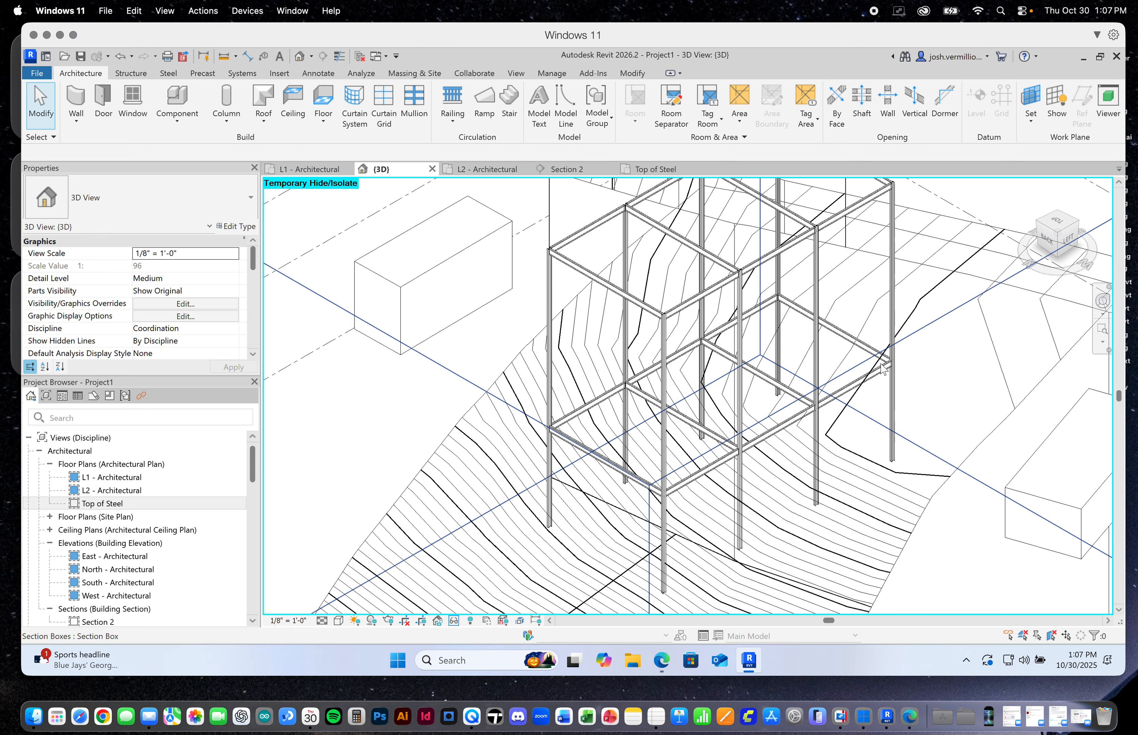
pyautogui.scroll(-5, 882, 368)
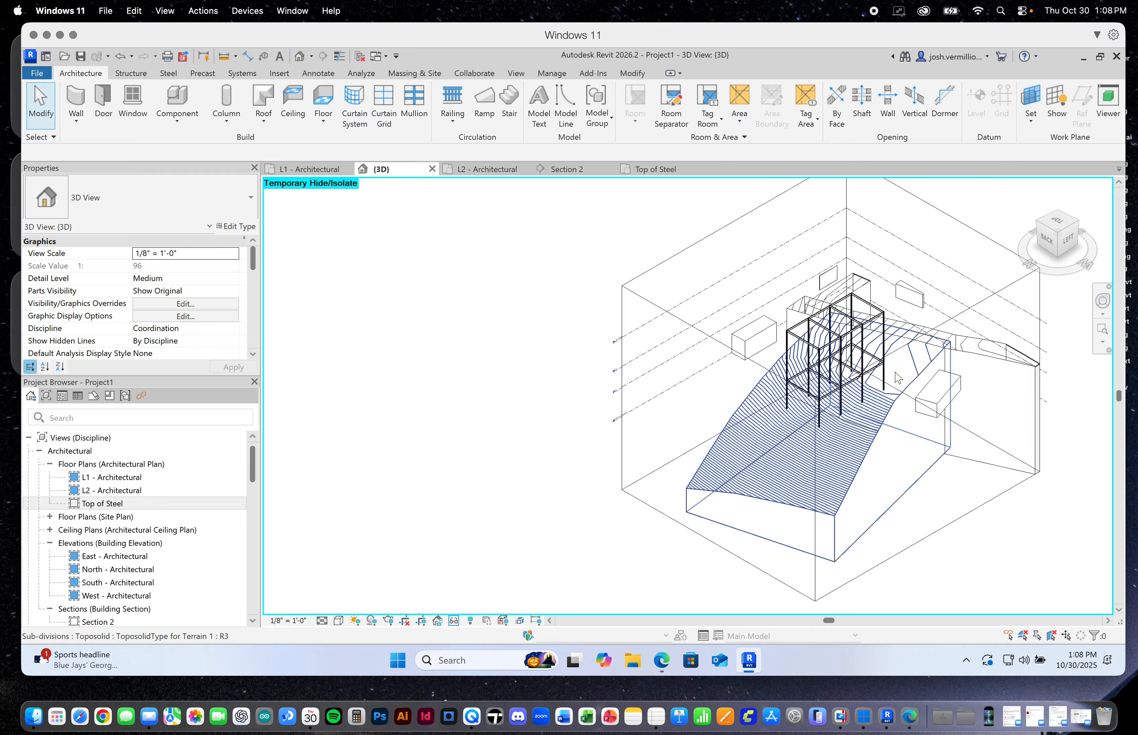
pyautogui.scroll(4, 886, 397)
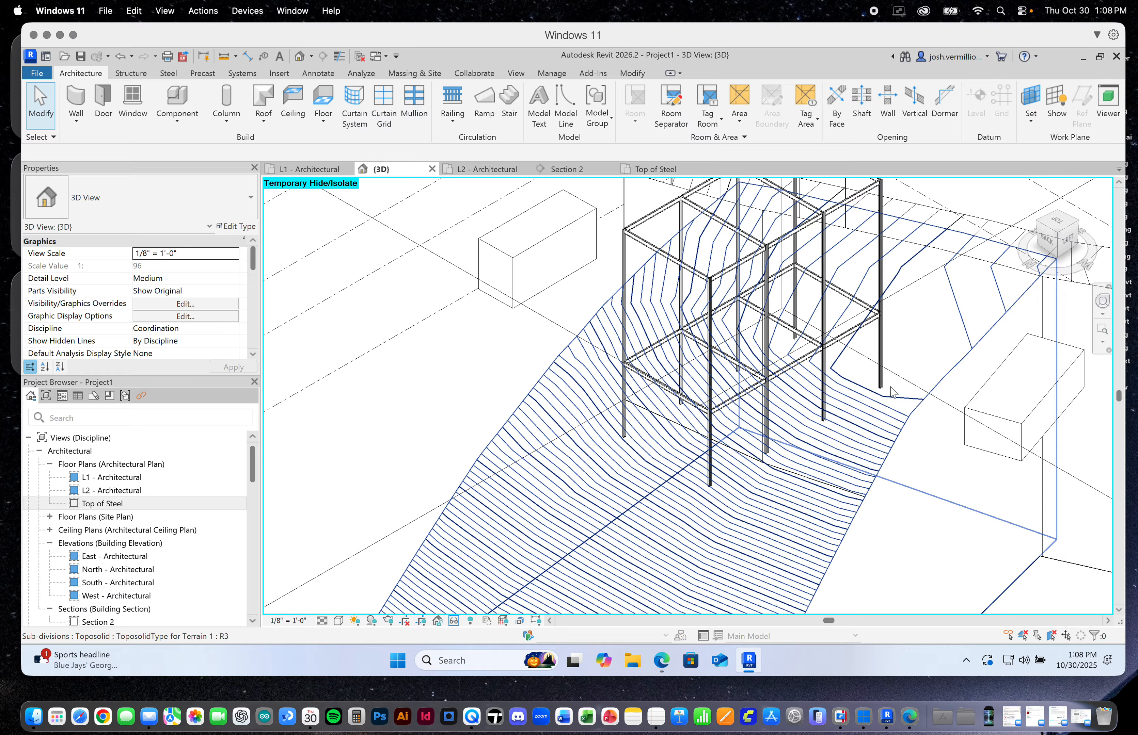
pyautogui.scroll(-5, 922, 306)
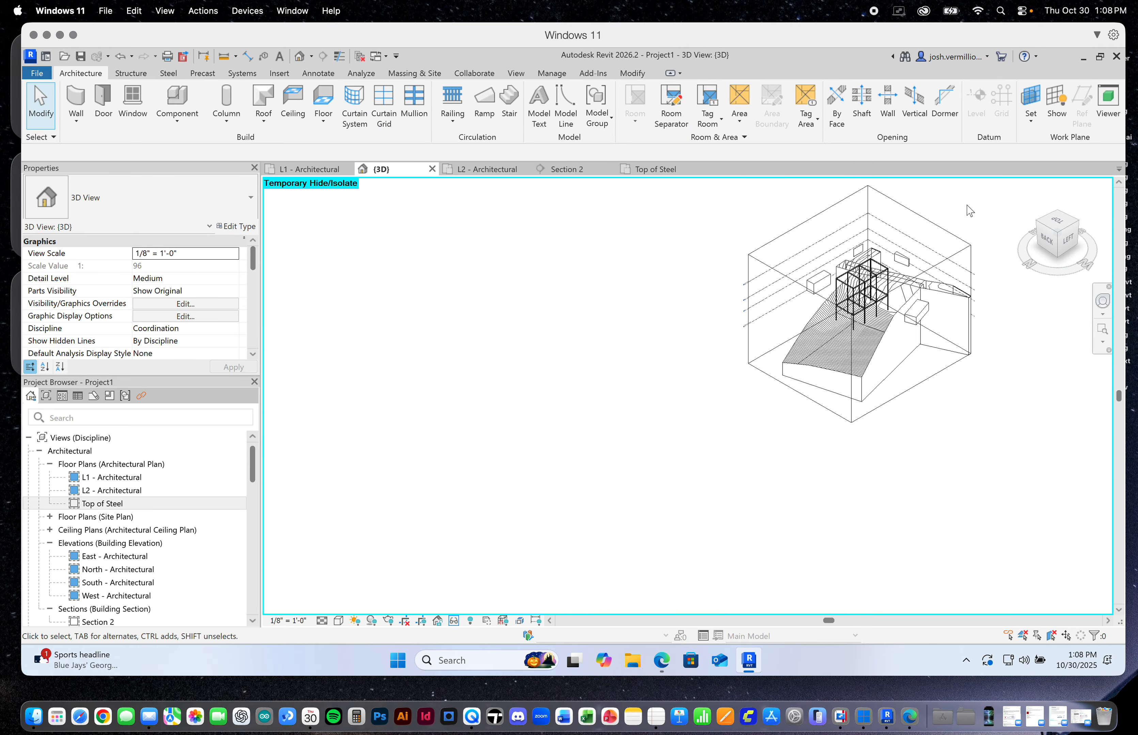
pyautogui.scroll(5, 879, 290)
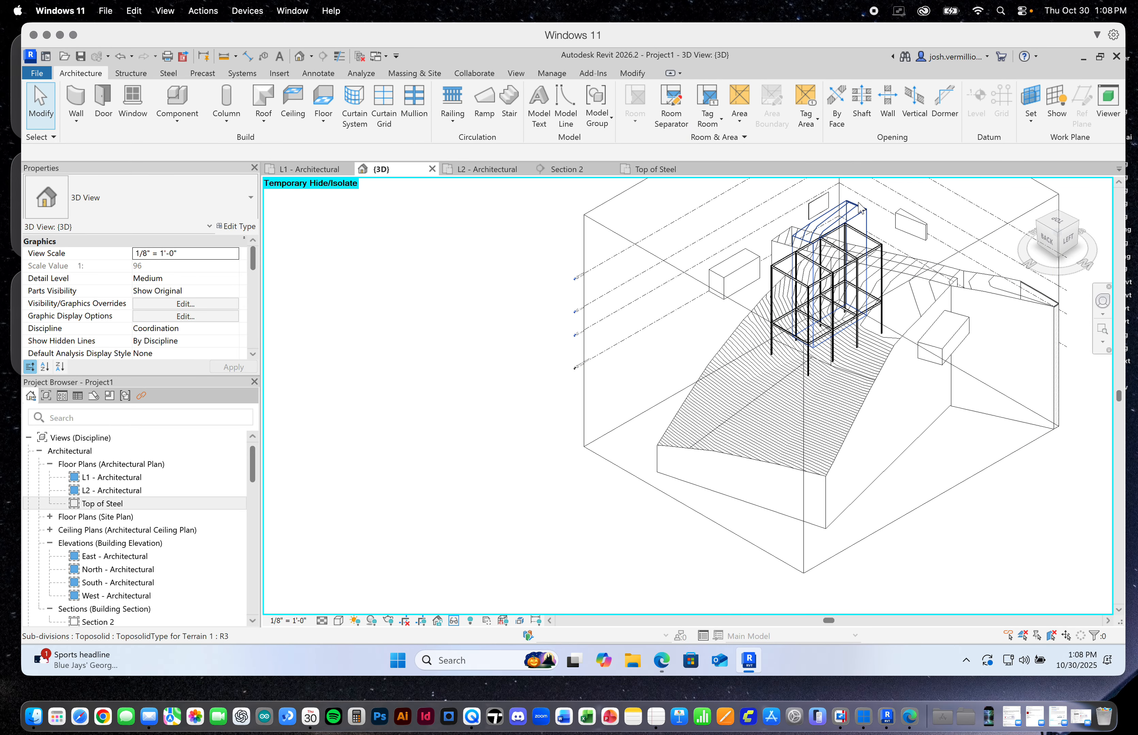
# Reset the temporary hide/isolate in the 3D view to bring back the full terrain
pyautogui.scroll(3, 878, 290)
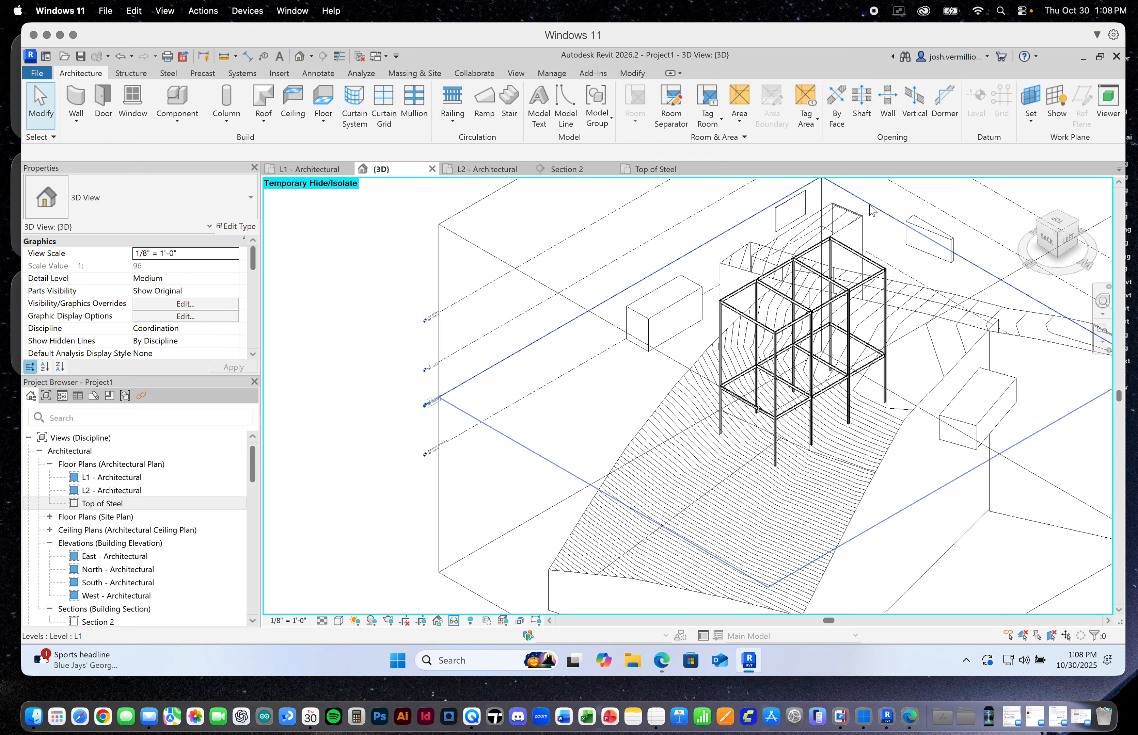
pyautogui.click(454, 620)
pyautogui.click(506, 607)
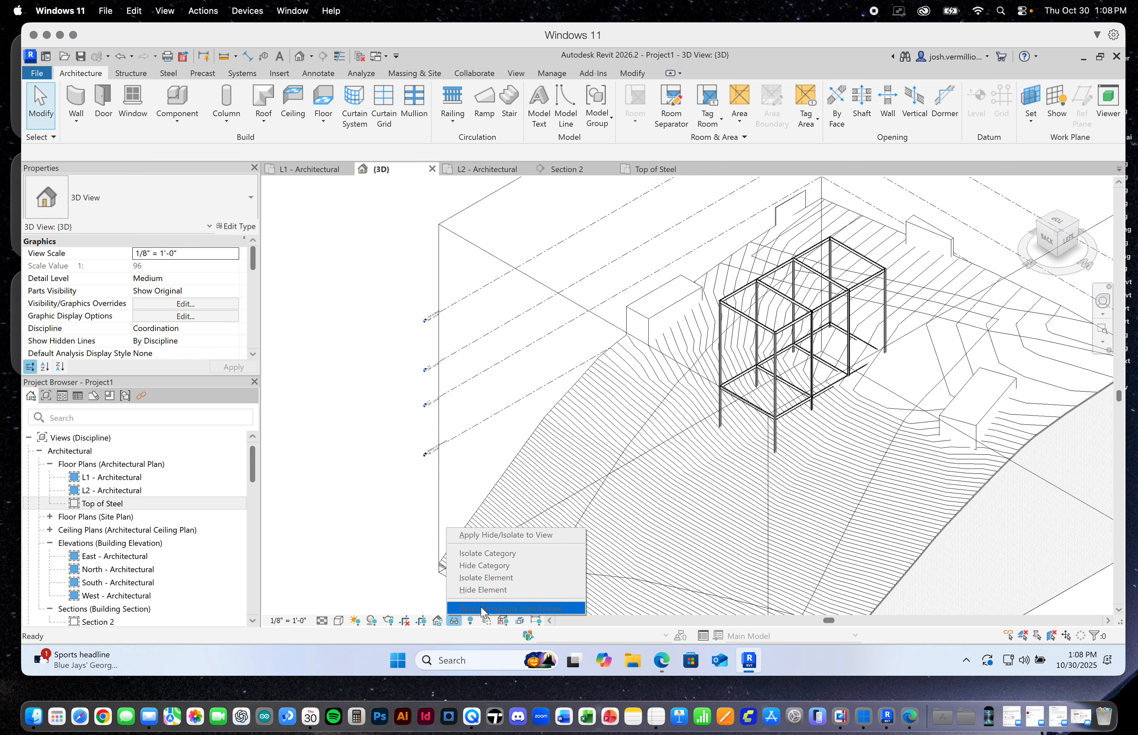
pyautogui.click(406, 586)
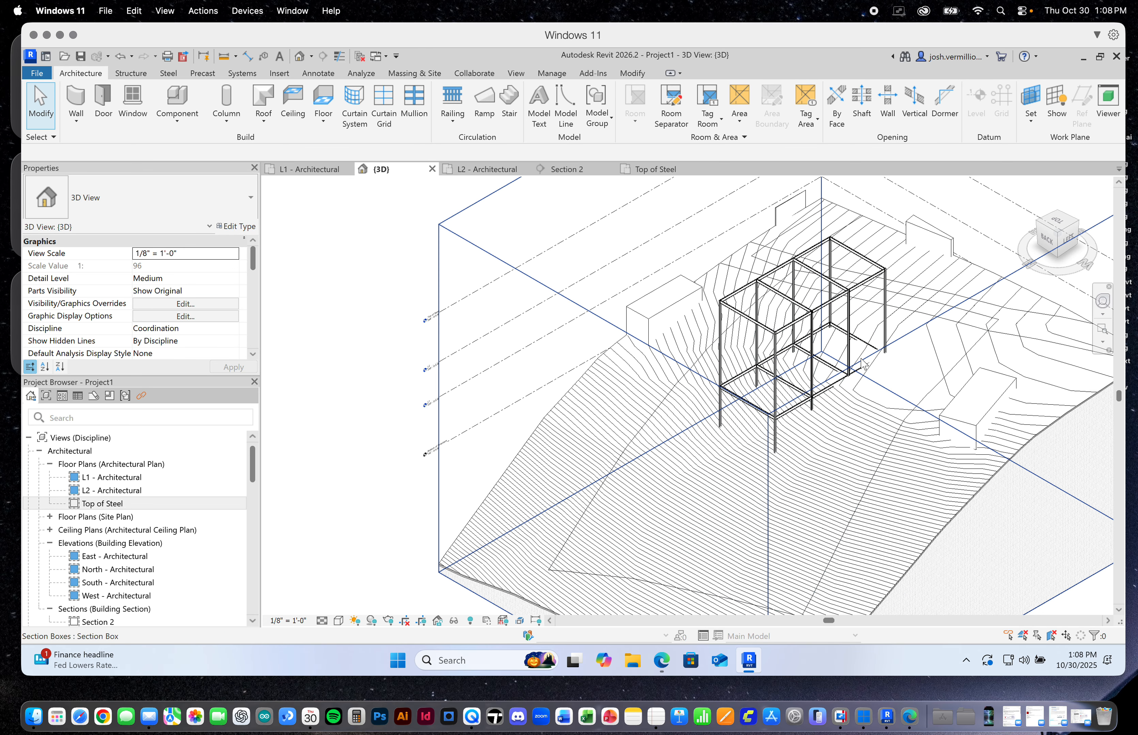
# Examine the steel frame and its L1 beams against the terrain in 3D, from the back-left and front-right corners
pyautogui.scroll(-5, 853, 366)
pyautogui.scroll(5, 860, 365)
pyautogui.scroll(6, 862, 366)
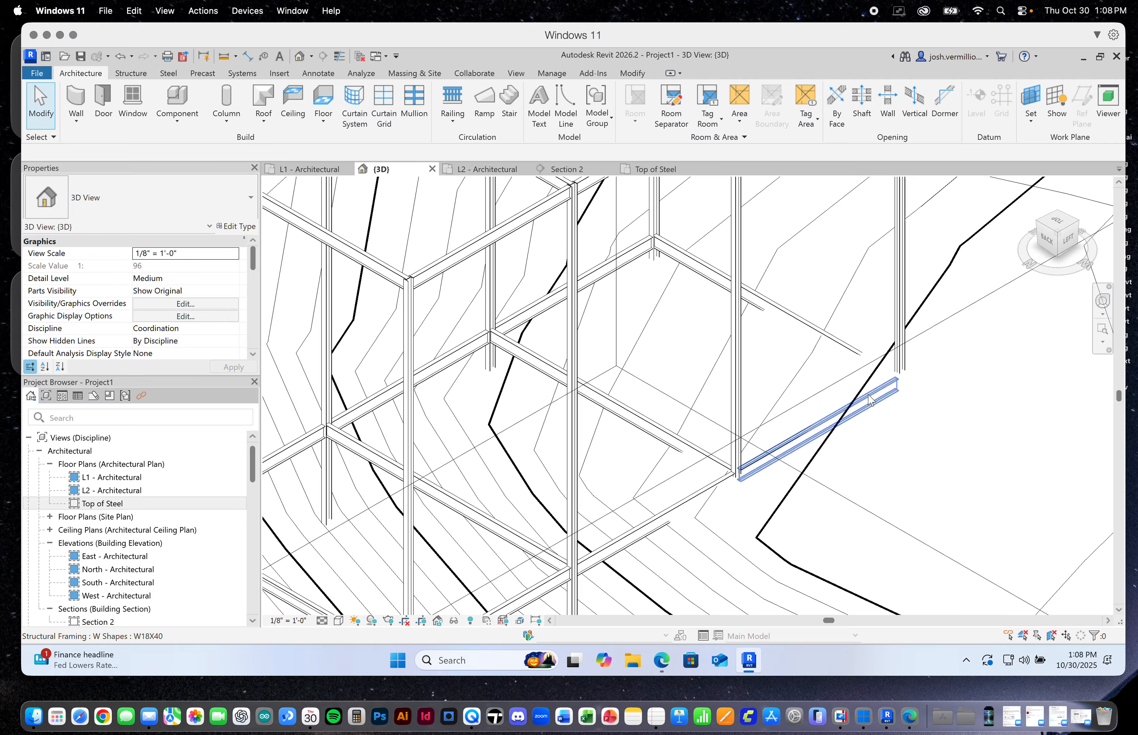
pyautogui.scroll(-8, 756, 405)
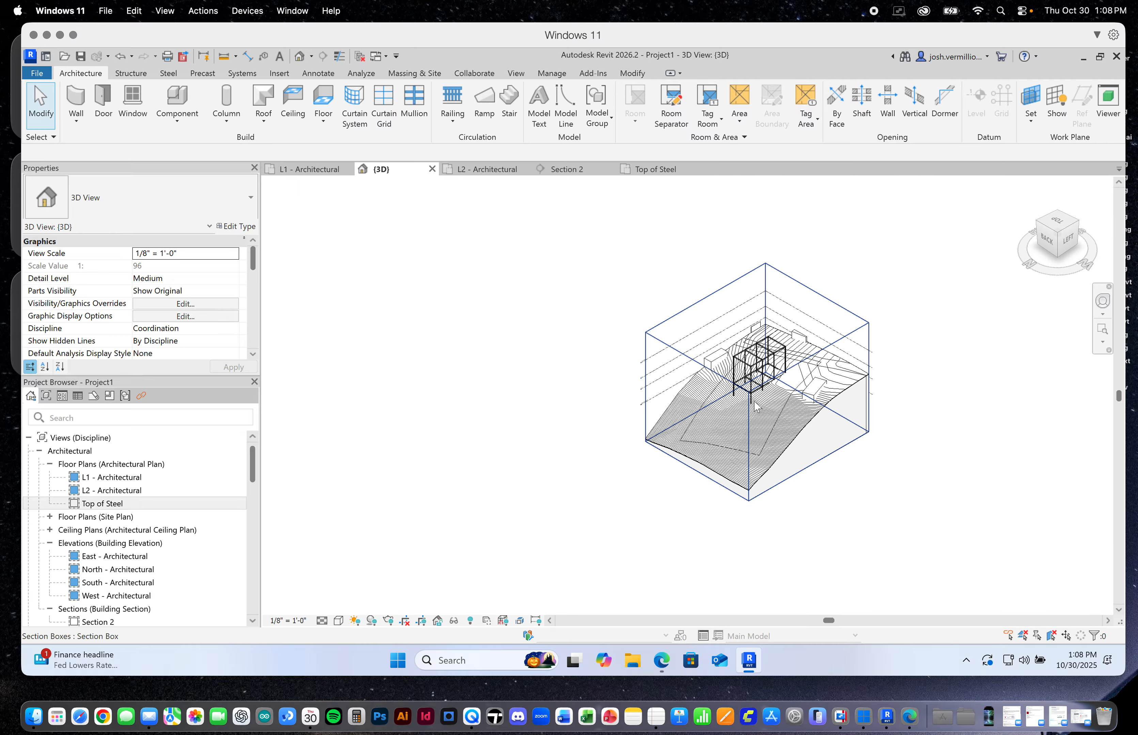
pyautogui.scroll(5, 746, 392)
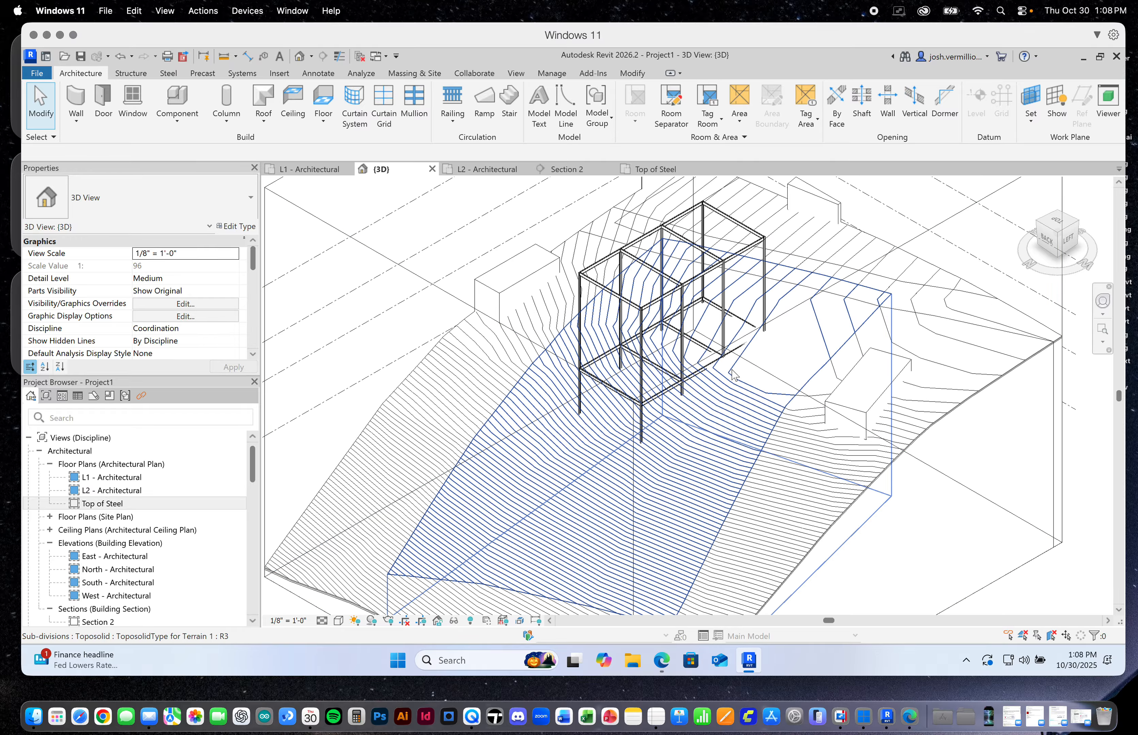
pyautogui.scroll(2, 708, 371)
pyautogui.scroll(-6, 686, 362)
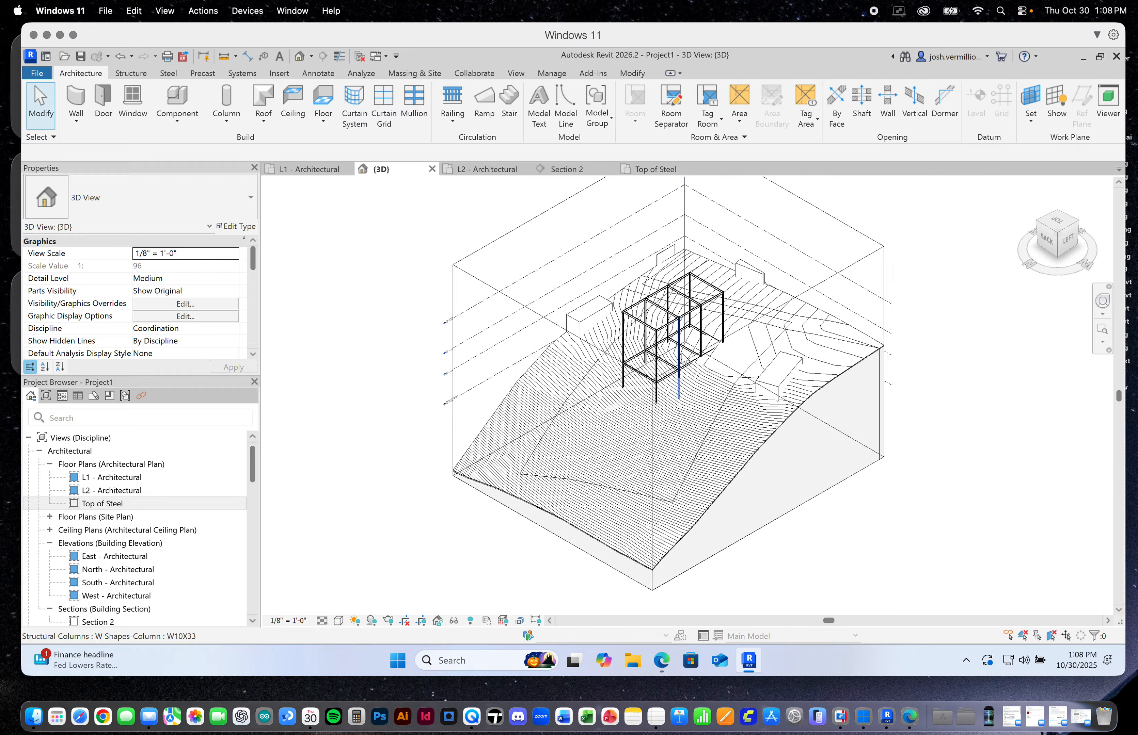
pyautogui.scroll(-2, 686, 363)
pyautogui.scroll(5, 808, 344)
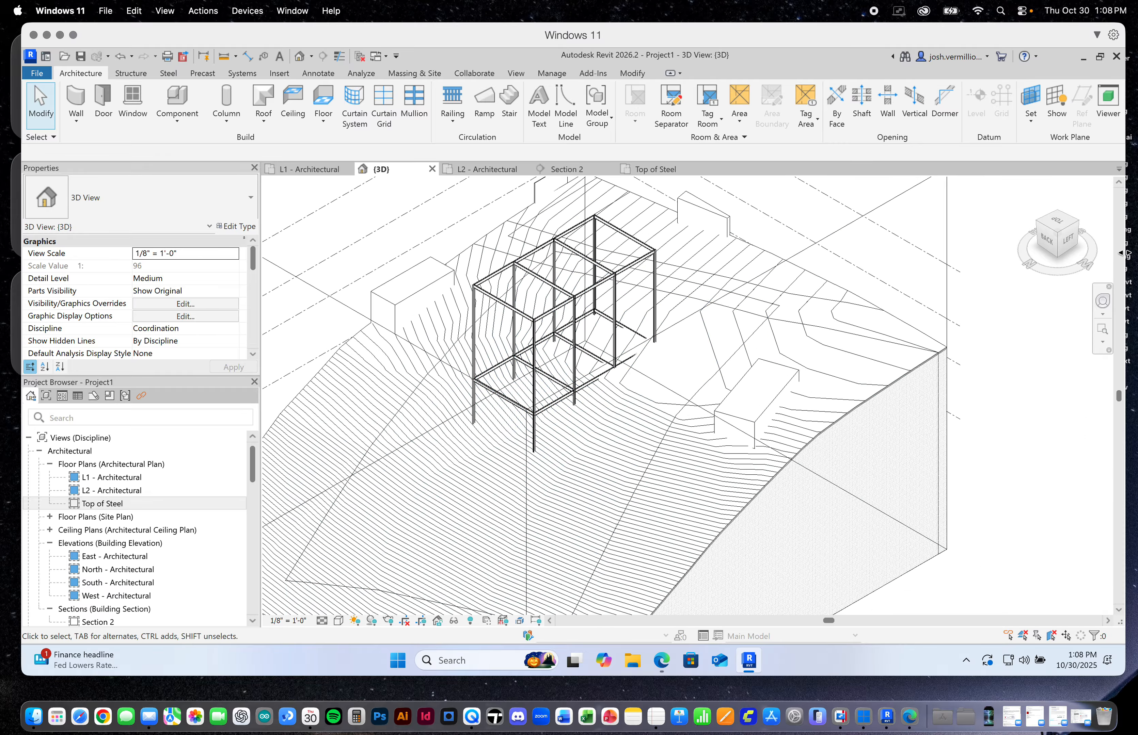
pyautogui.click(1057, 216)
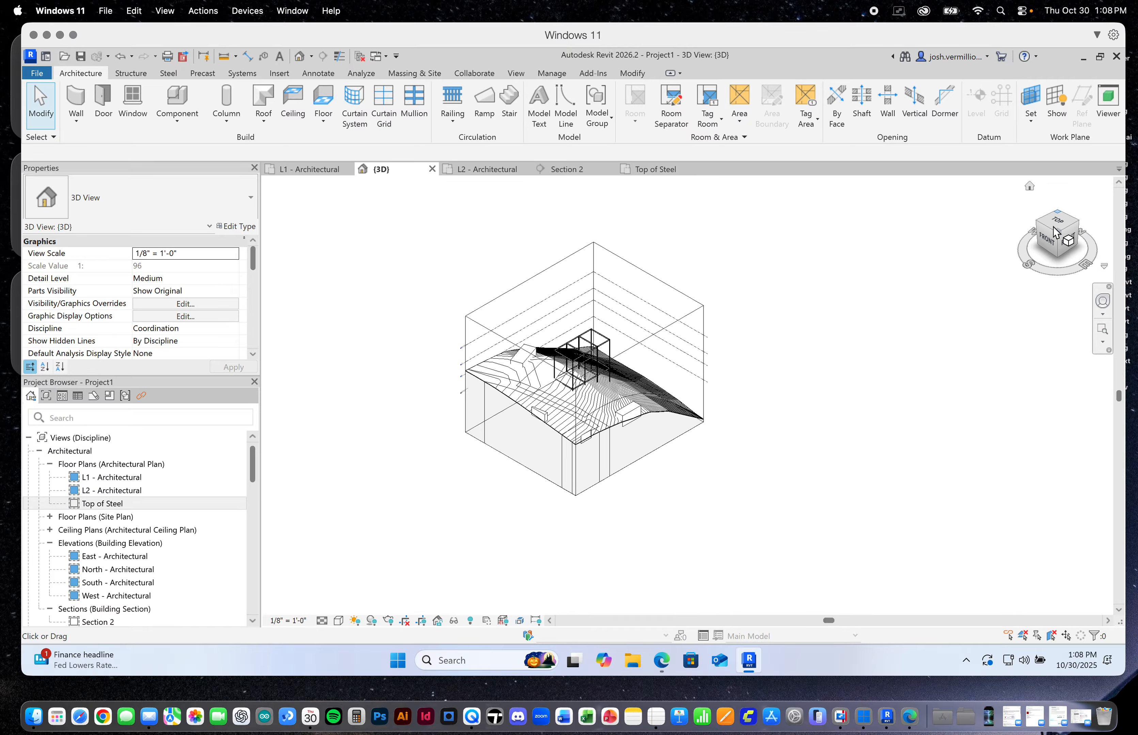
pyautogui.scroll(6, 693, 408)
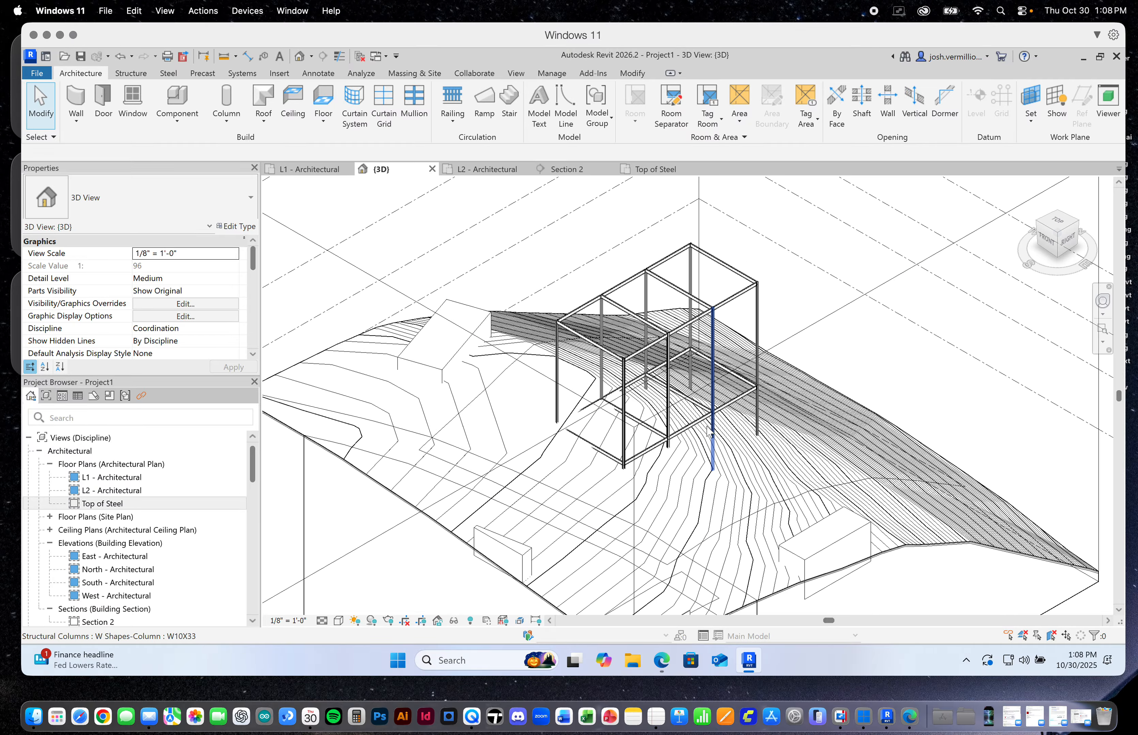
pyautogui.scroll(1, 650, 413)
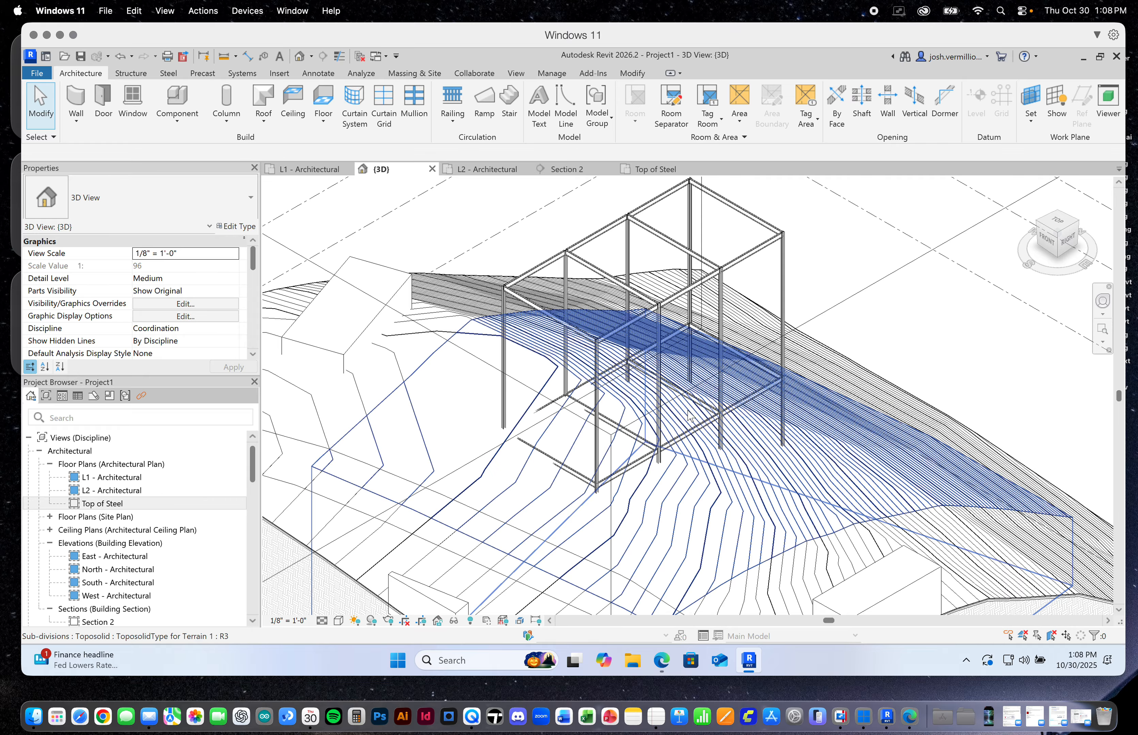
pyautogui.scroll(4, 660, 437)
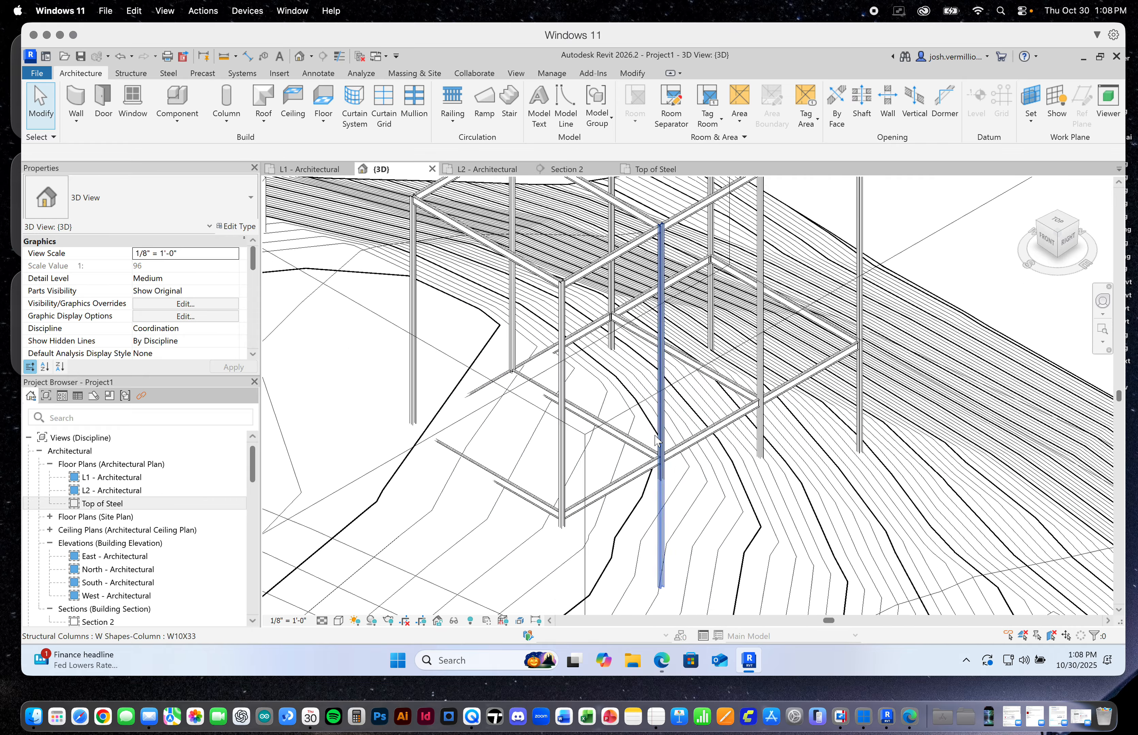
pyautogui.scroll(-1, 656, 439)
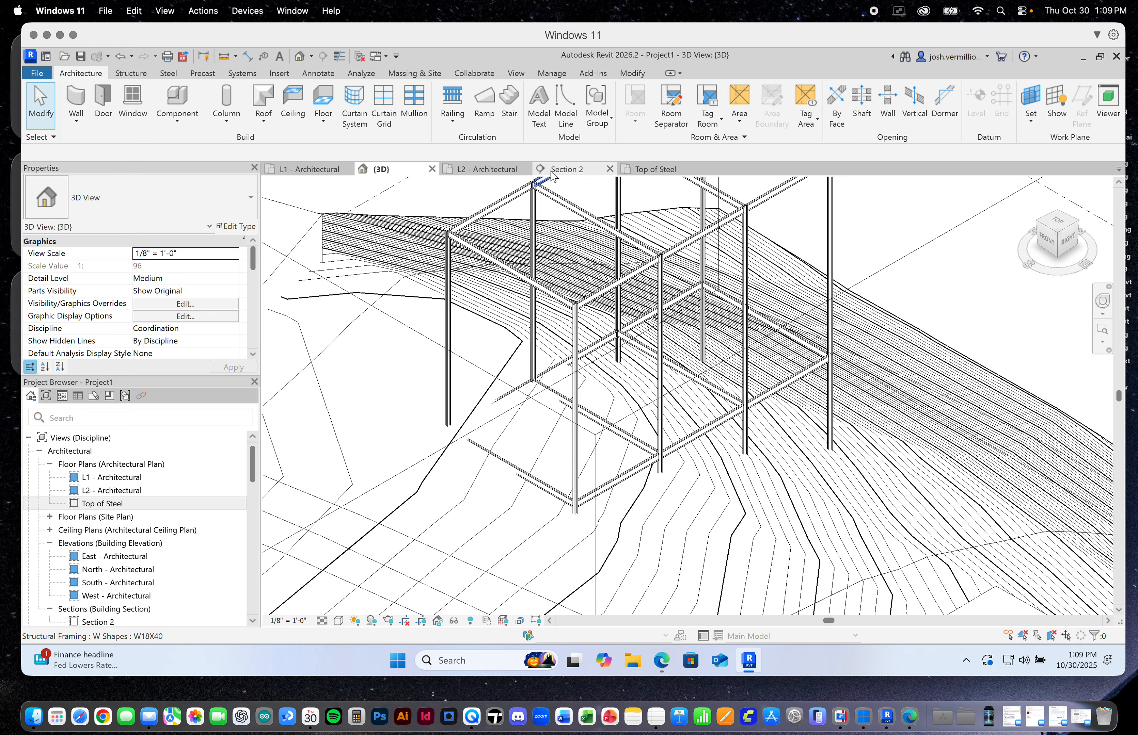
# Review the column grid in the L2 and L1 architectural floor plans, then return to the 3D view
pyautogui.click(486, 169)
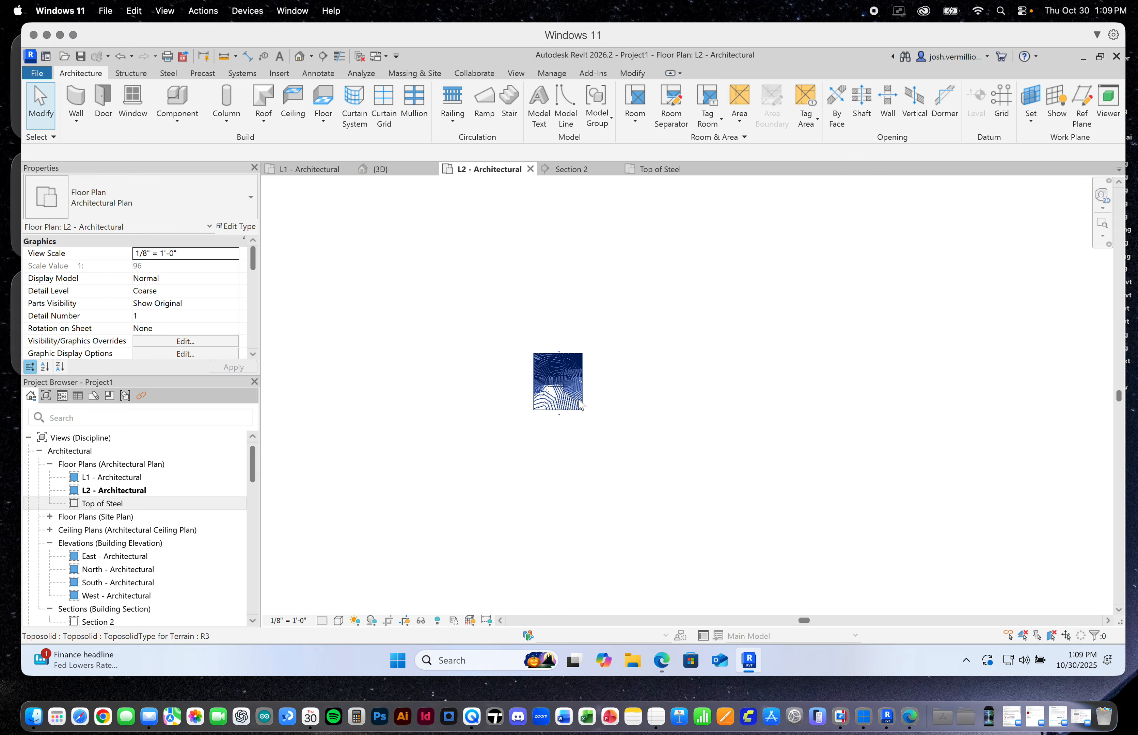
pyautogui.scroll(8, 580, 405)
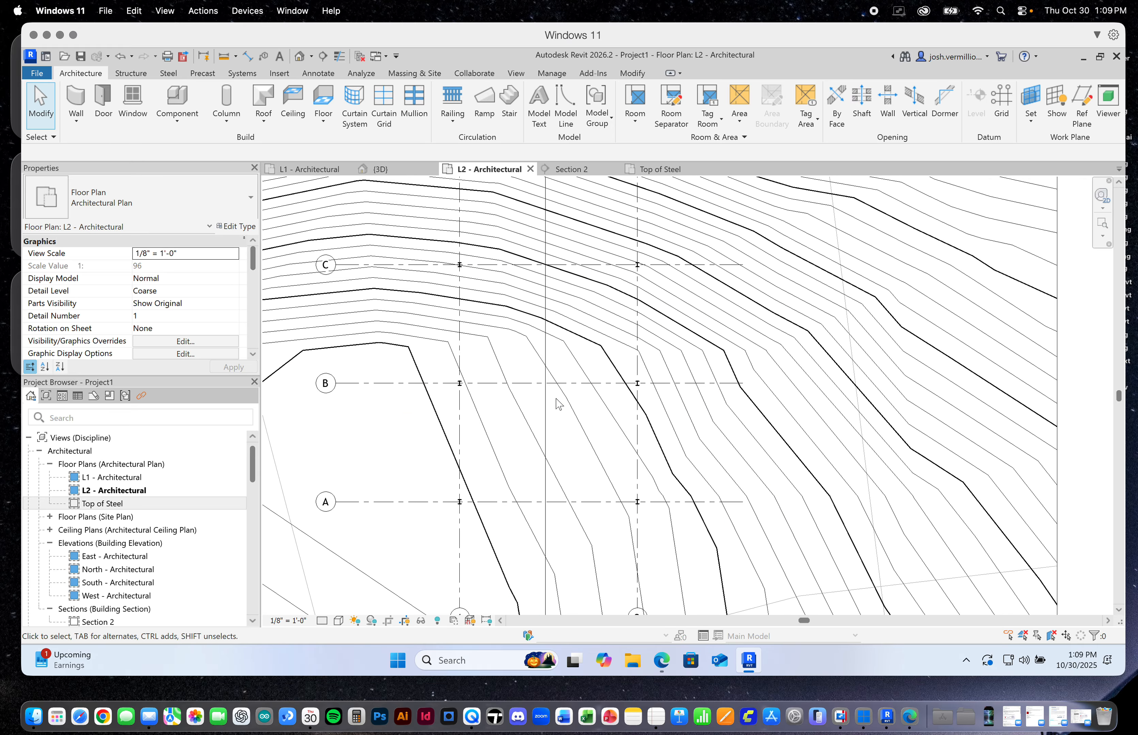
pyautogui.scroll(-3, 557, 402)
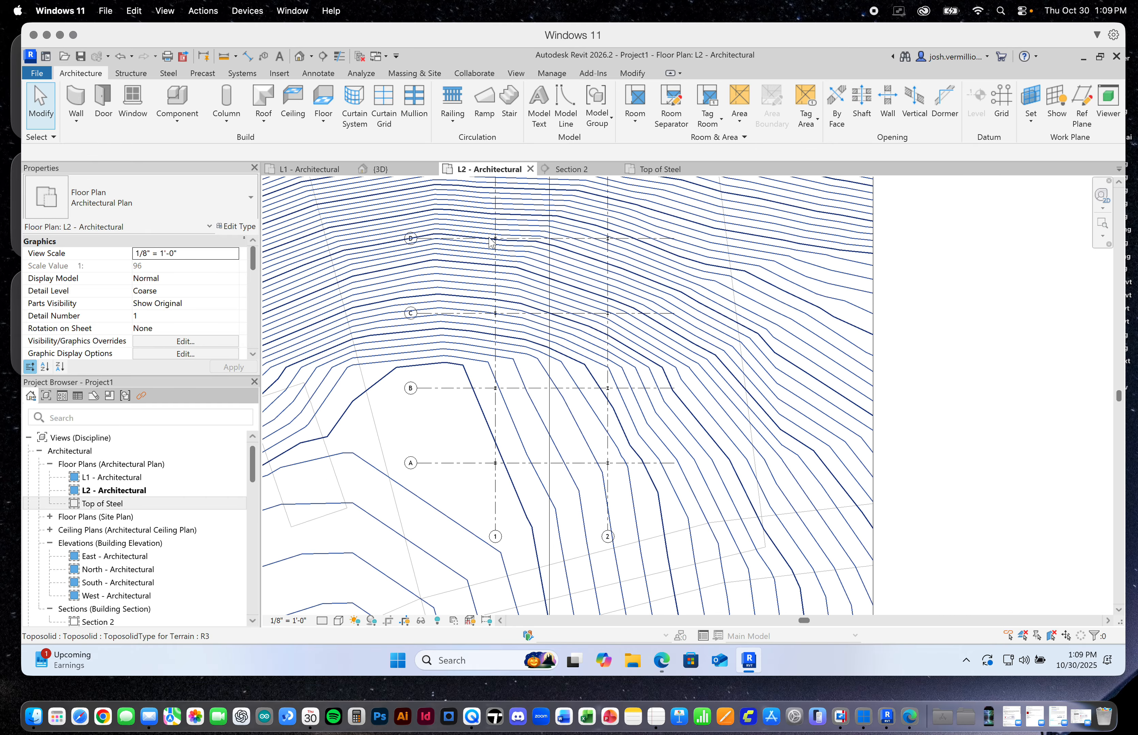
pyautogui.click(318, 171)
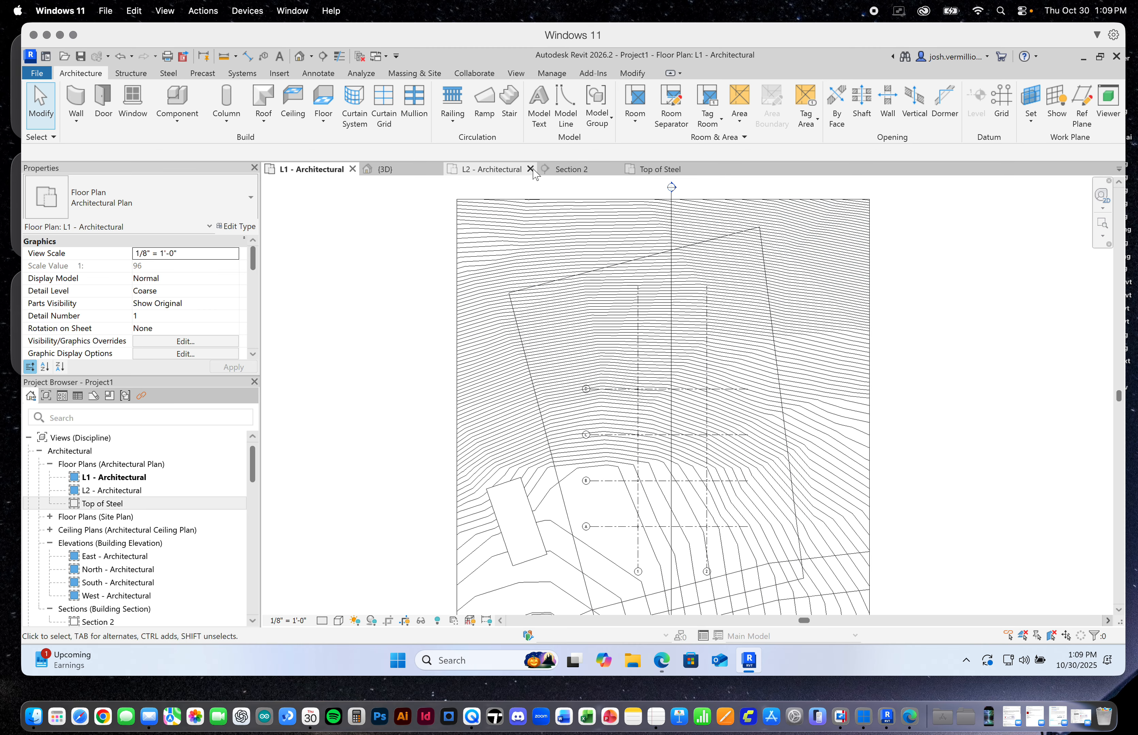
pyautogui.click(407, 169)
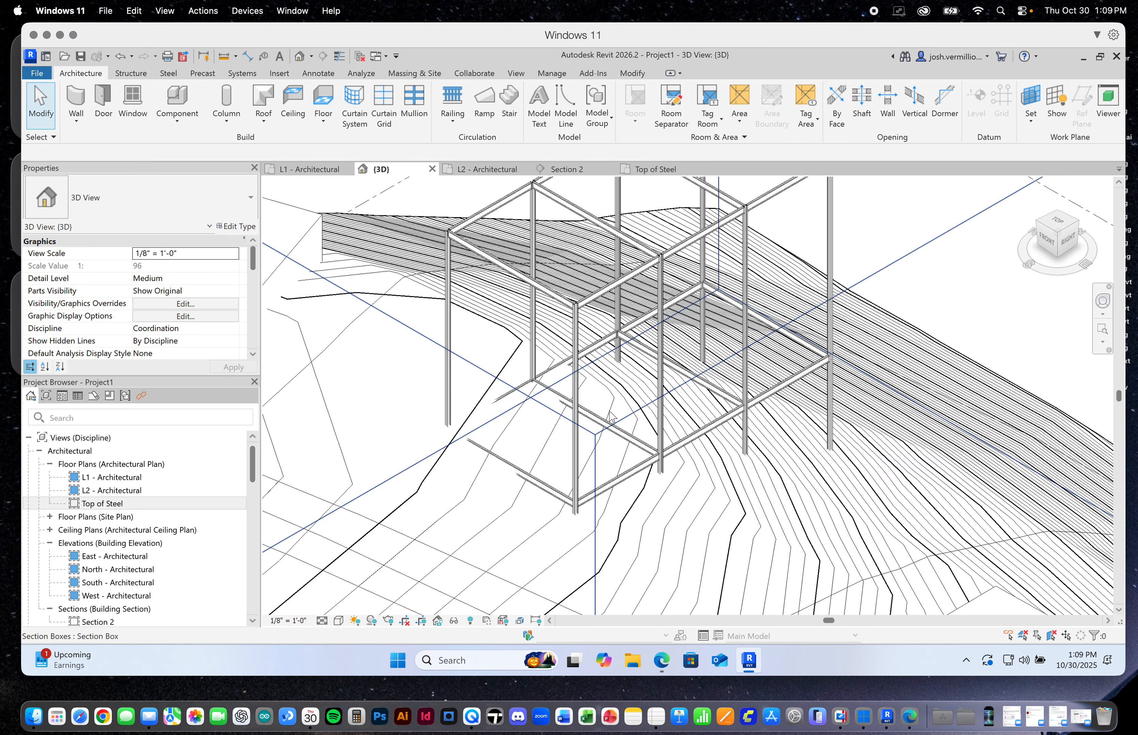
# Copy the four L1 W18X40 beams around the frame's front bay to the clipboard
pyautogui.scroll(2, 598, 431)
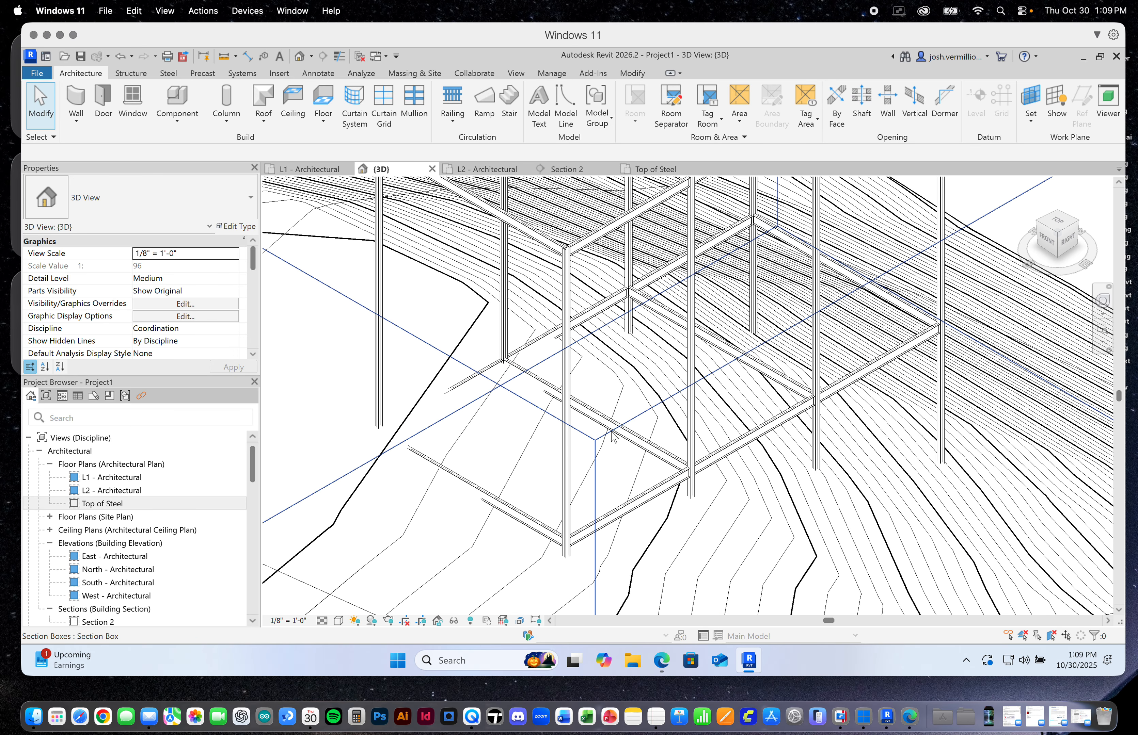
pyautogui.scroll(1, 661, 452)
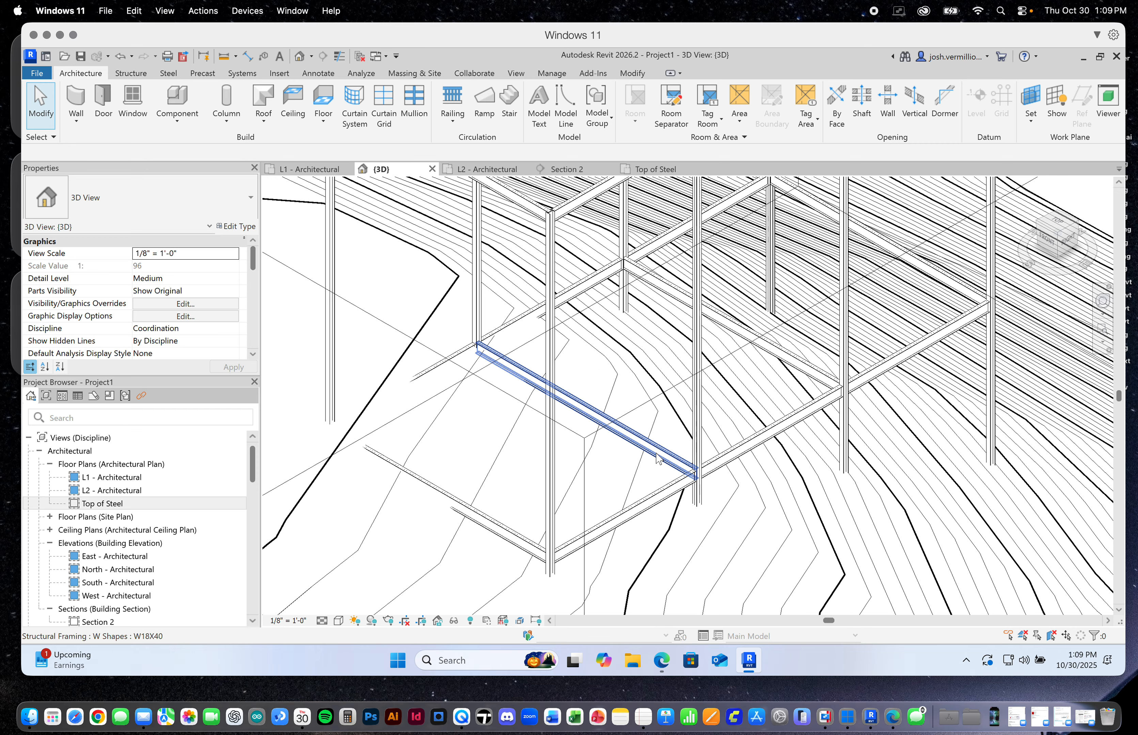
pyautogui.scroll(1, 665, 453)
pyautogui.click(667, 455)
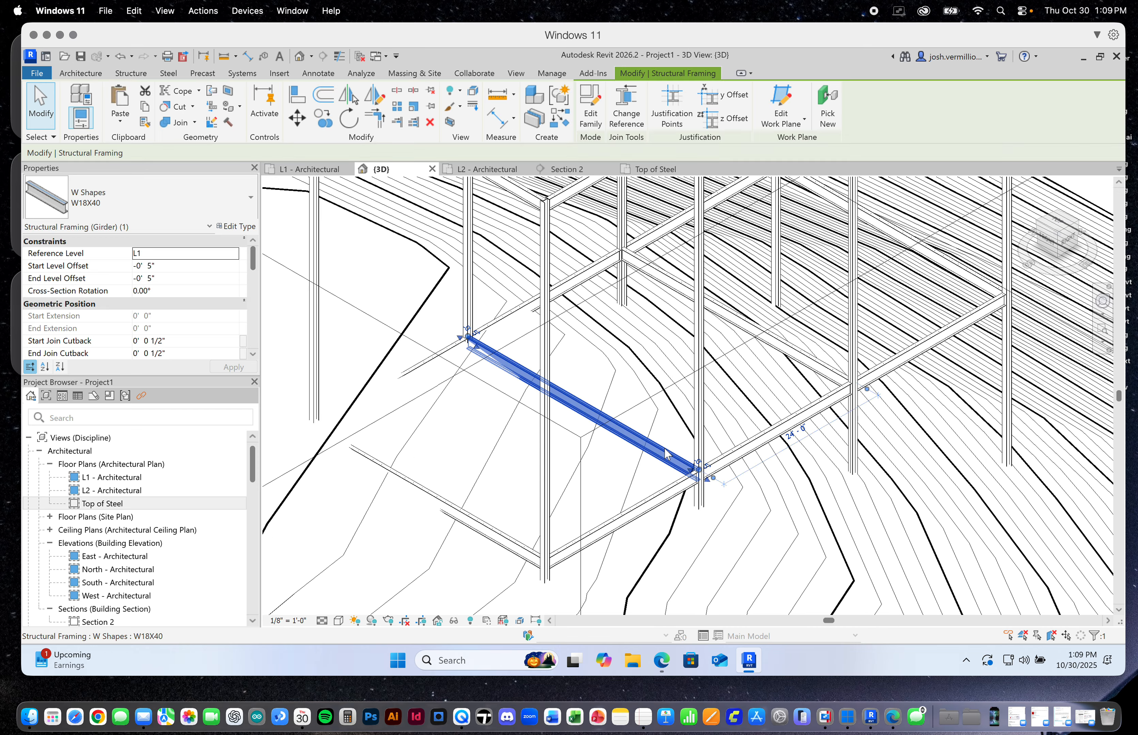
pyautogui.keyDown('ctrl'); pyautogui.click(665, 498); pyautogui.keyUp('ctrl')
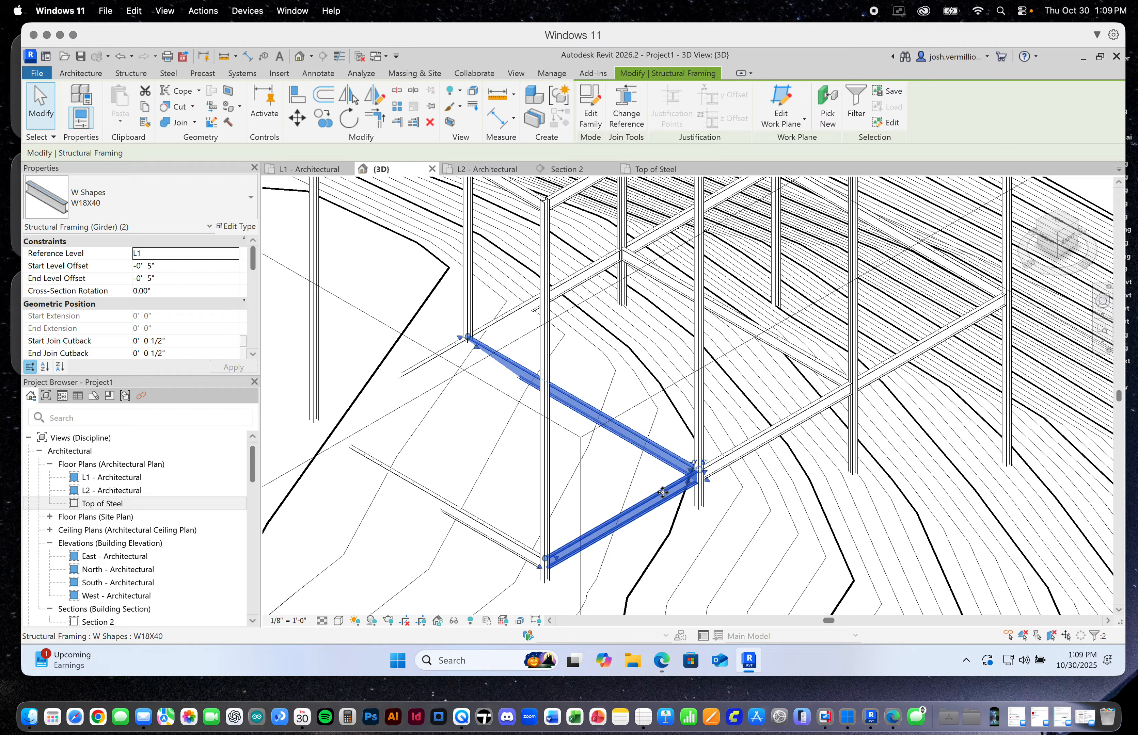
pyautogui.keyDown('ctrl'); pyautogui.click(521, 545); pyautogui.keyUp('ctrl')
pyautogui.keyDown('ctrl'); pyautogui.click(456, 351); pyautogui.keyUp('ctrl')
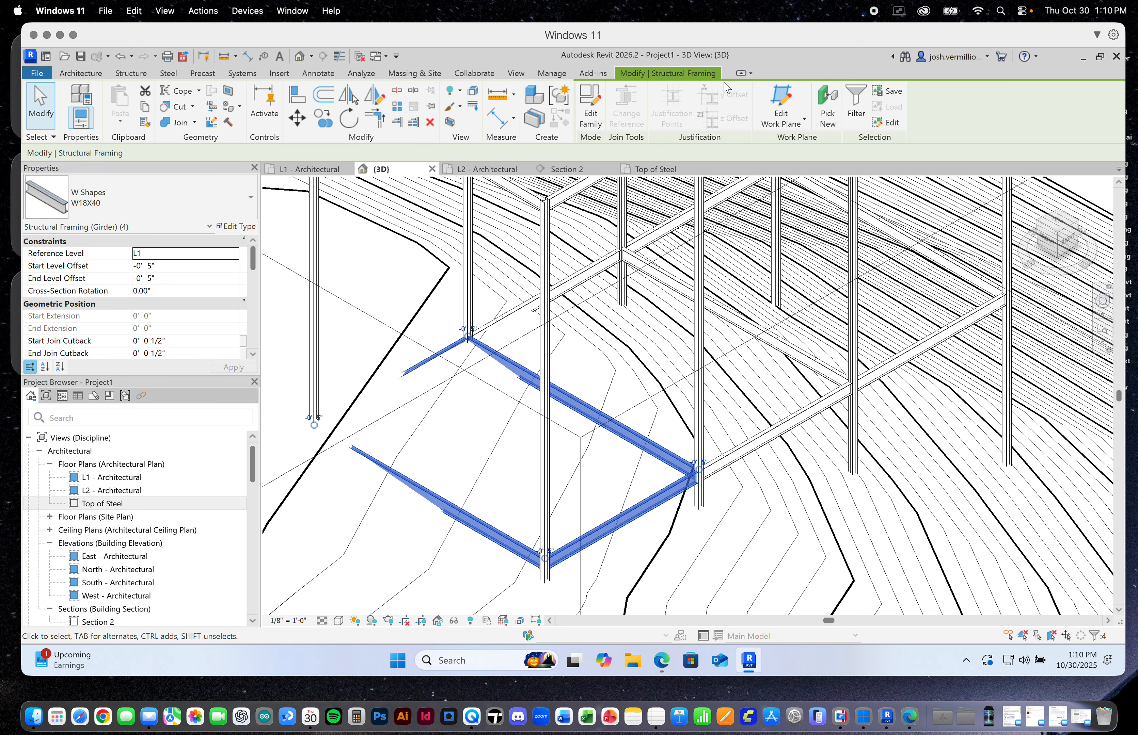
pyautogui.click(145, 108)
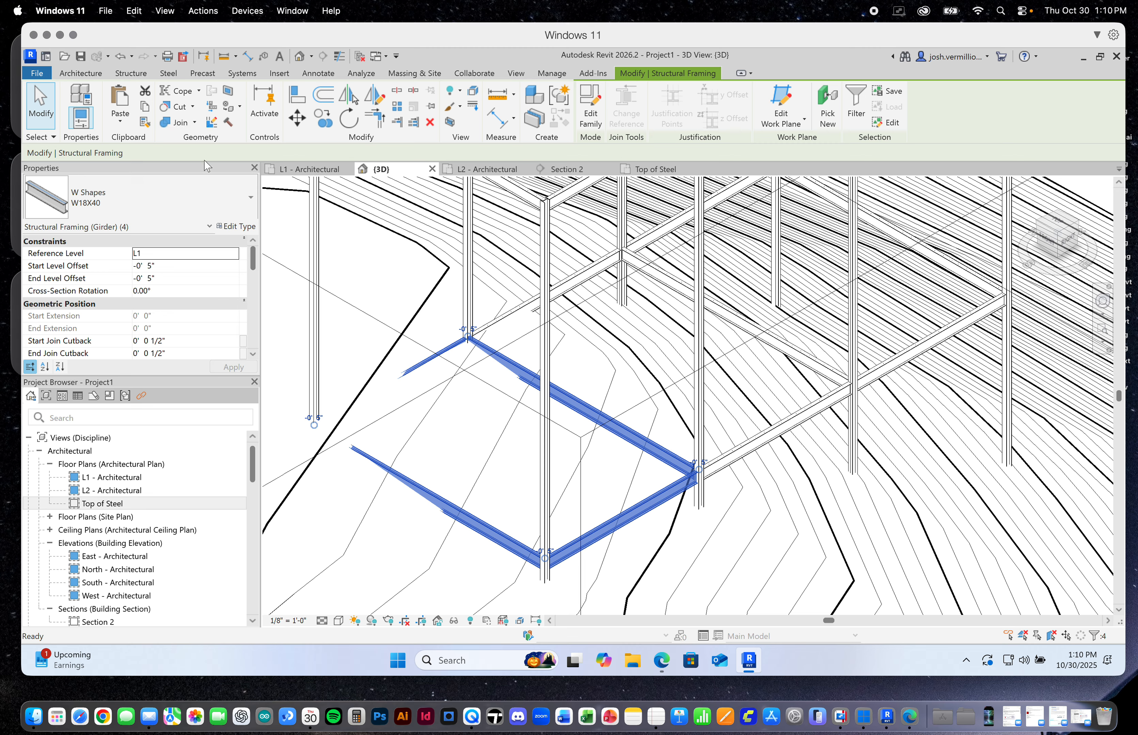
# Paste the copied beams into the L2 - Architectural floor plan, aligned to the current view
pyautogui.click(121, 127)
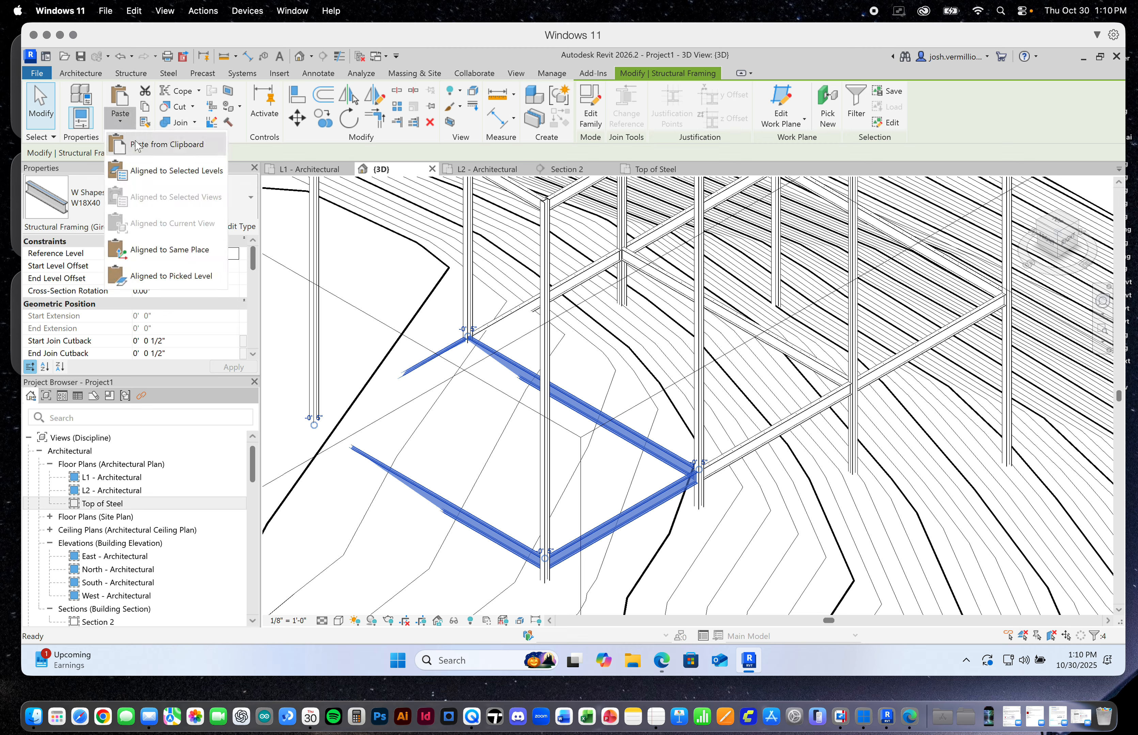
pyautogui.click(115, 118)
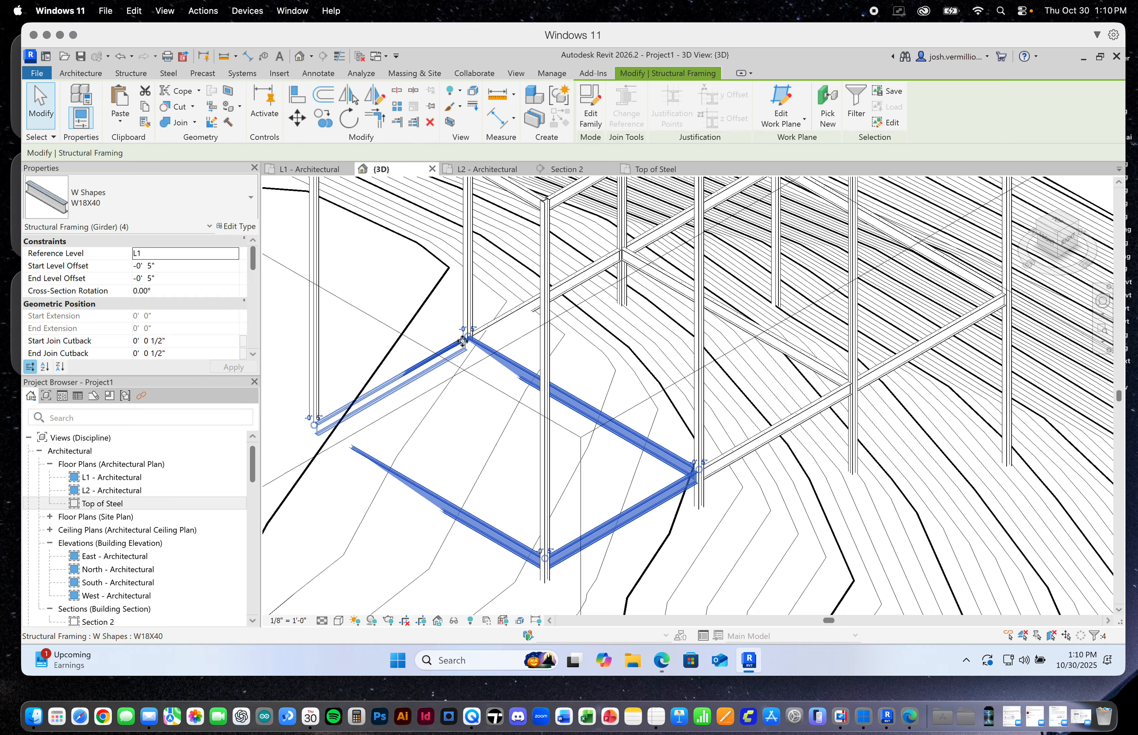
pyautogui.click(473, 171)
pyautogui.scroll(3, 543, 440)
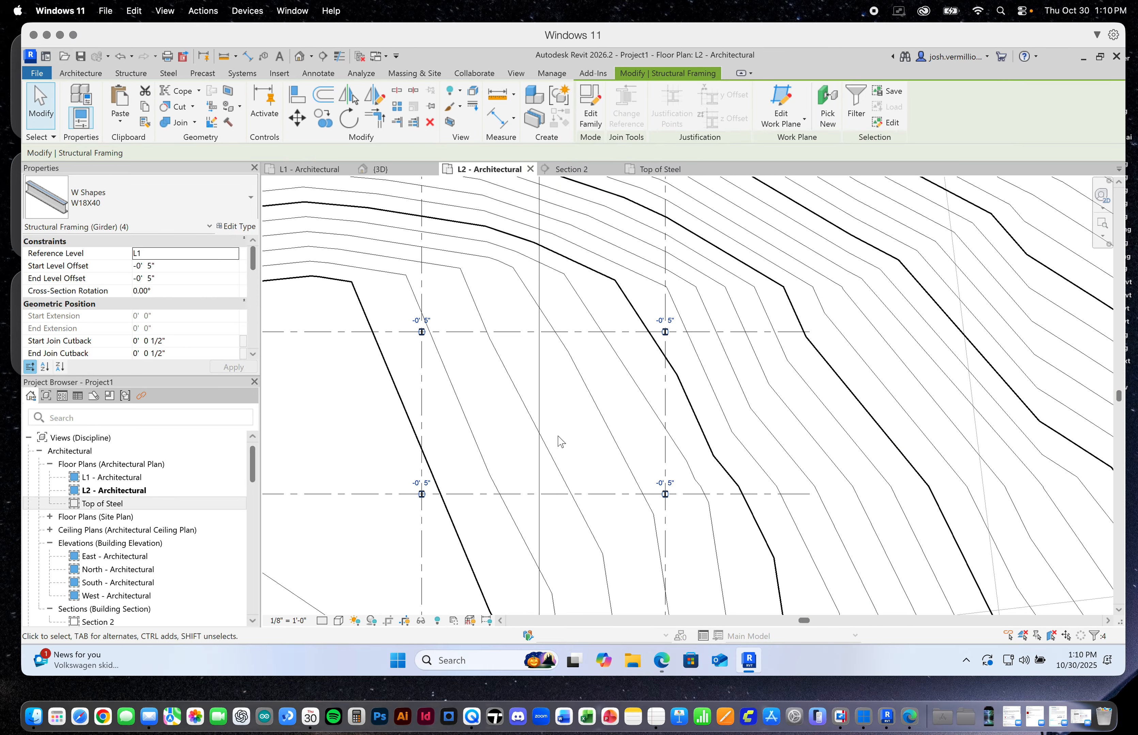
pyautogui.click(122, 118)
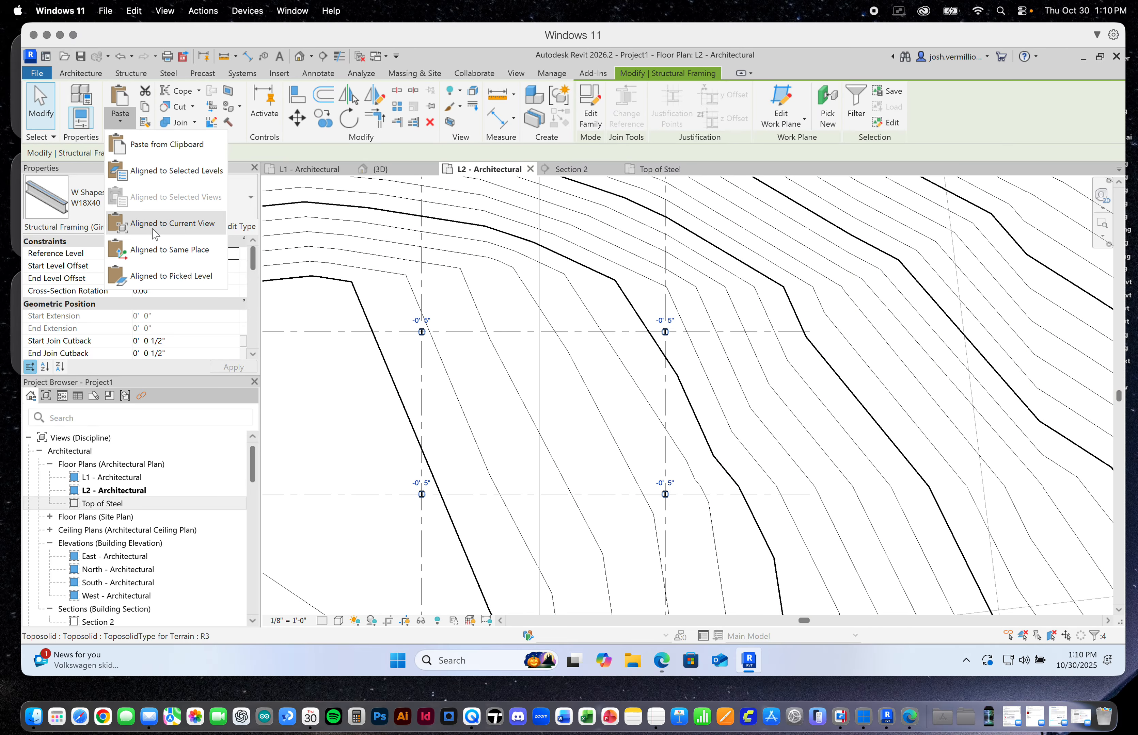
pyautogui.click(161, 225)
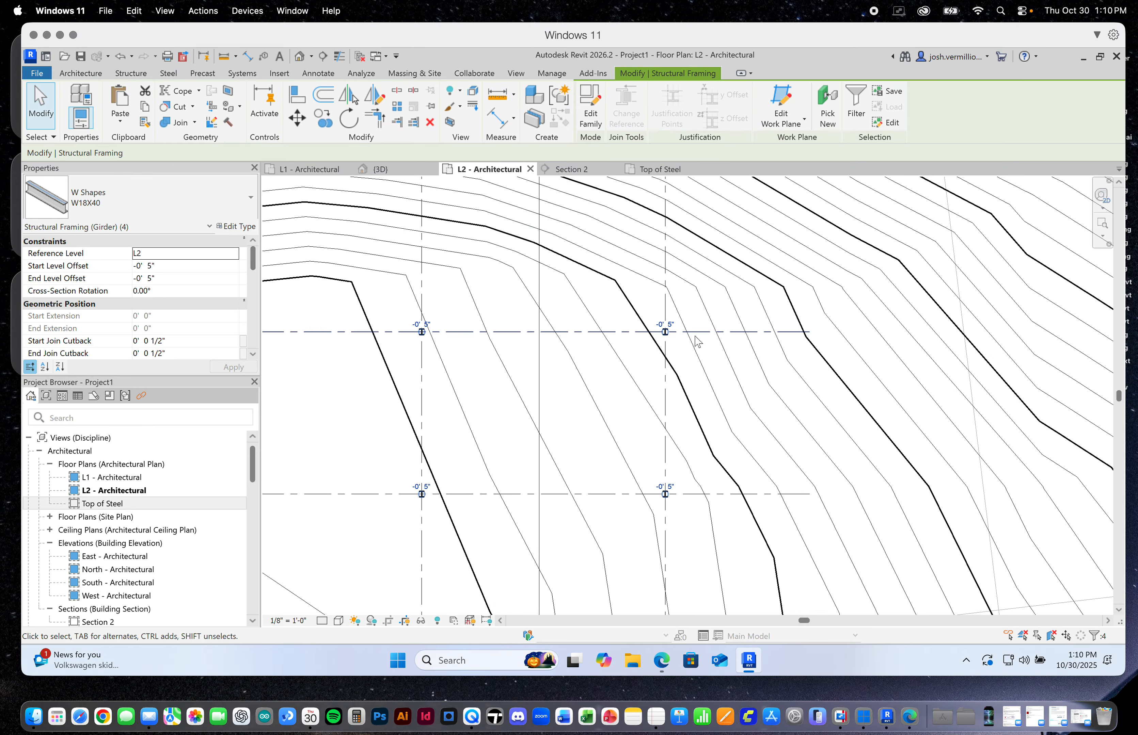
# Inspect the pasted L2 beams and their column connections in Section 2 and in the 3D view
pyautogui.click(580, 168)
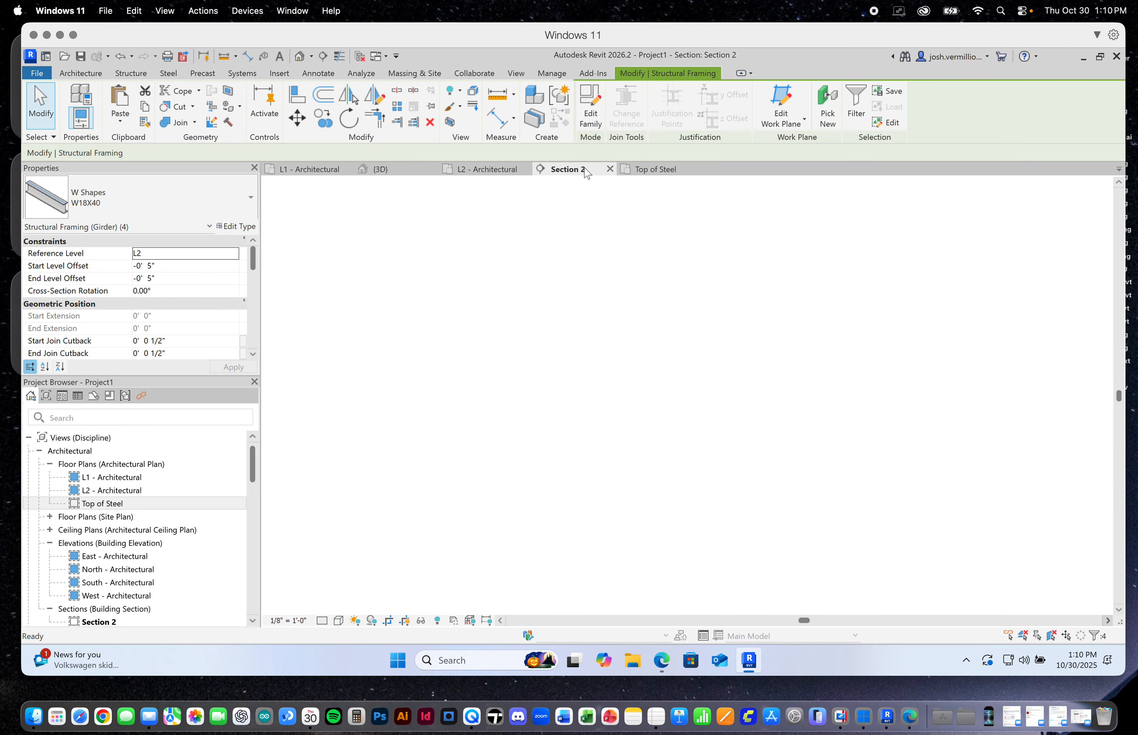
pyautogui.scroll(5, 682, 411)
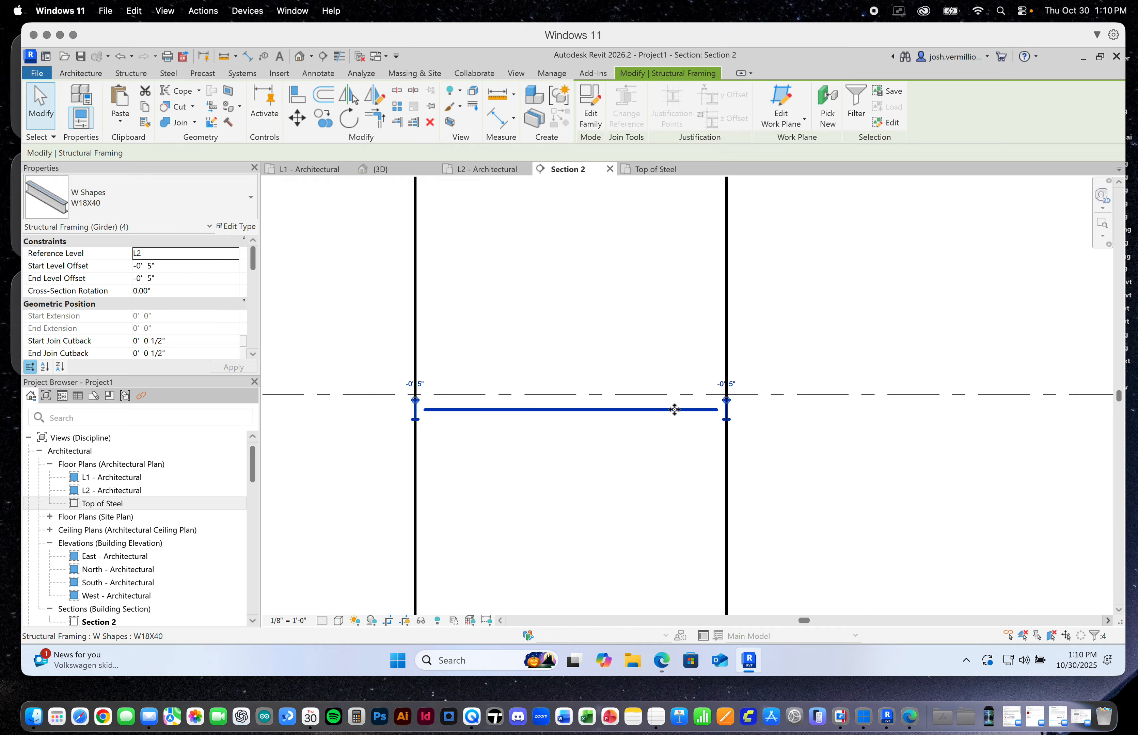
pyautogui.scroll(-3, 669, 409)
pyautogui.click(381, 169)
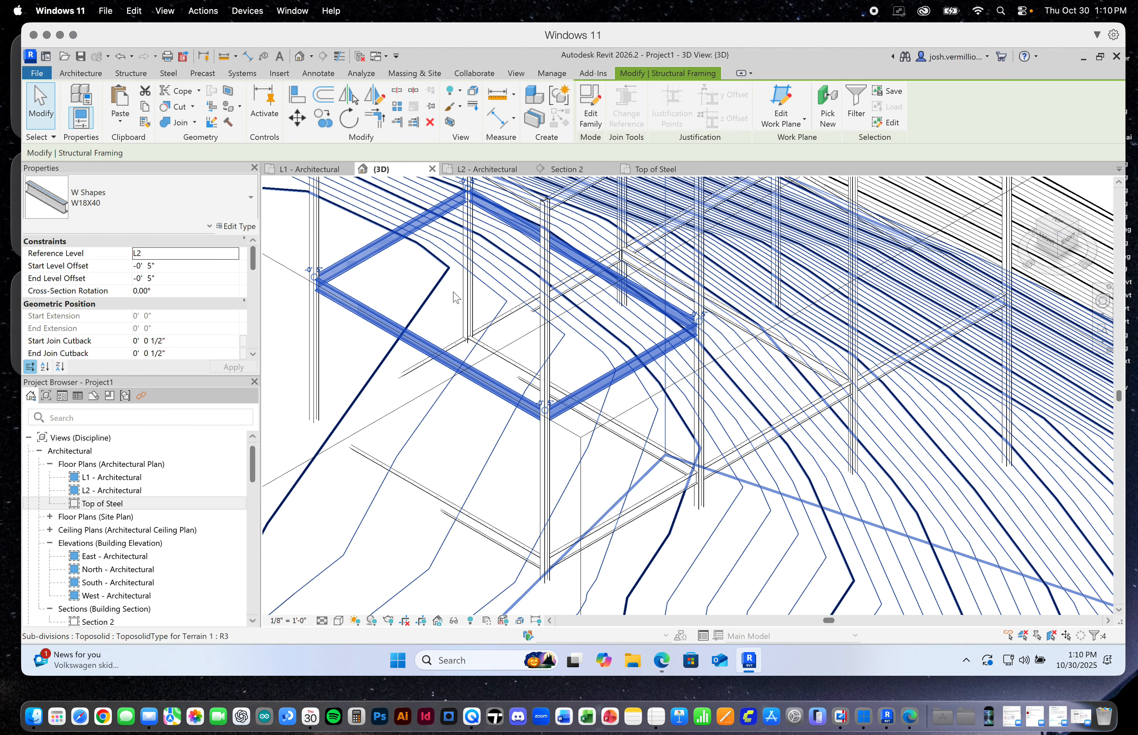
pyautogui.scroll(3, 699, 323)
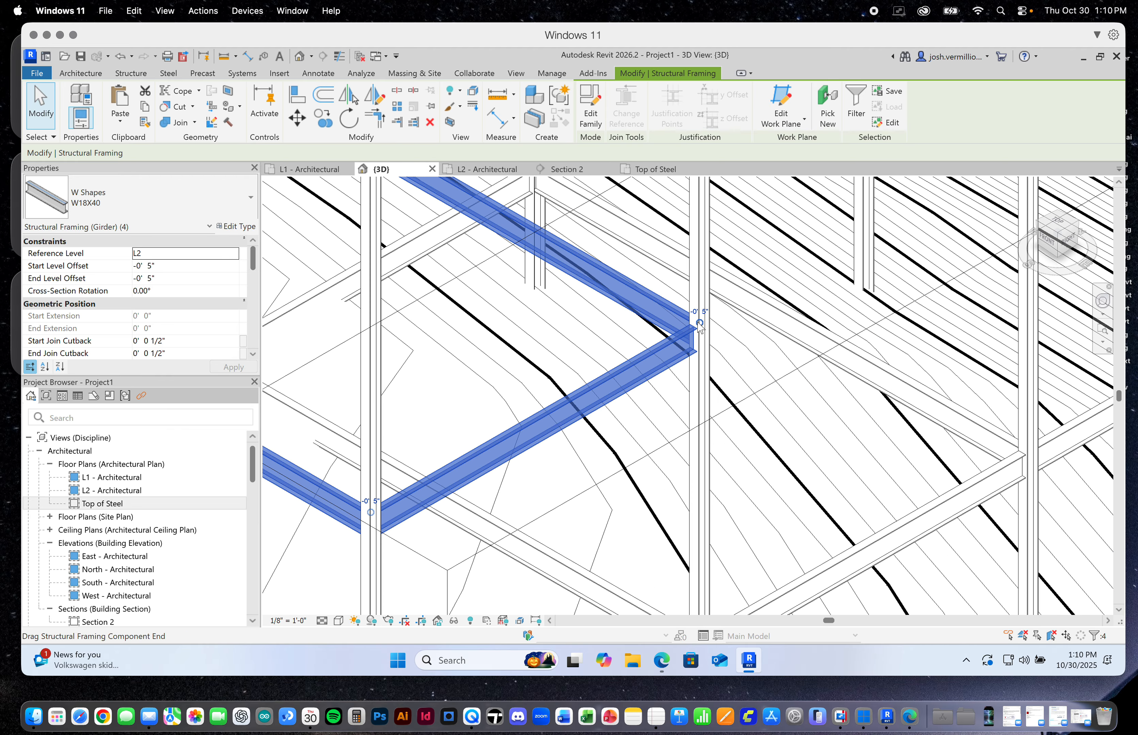
pyautogui.scroll(-2, 695, 325)
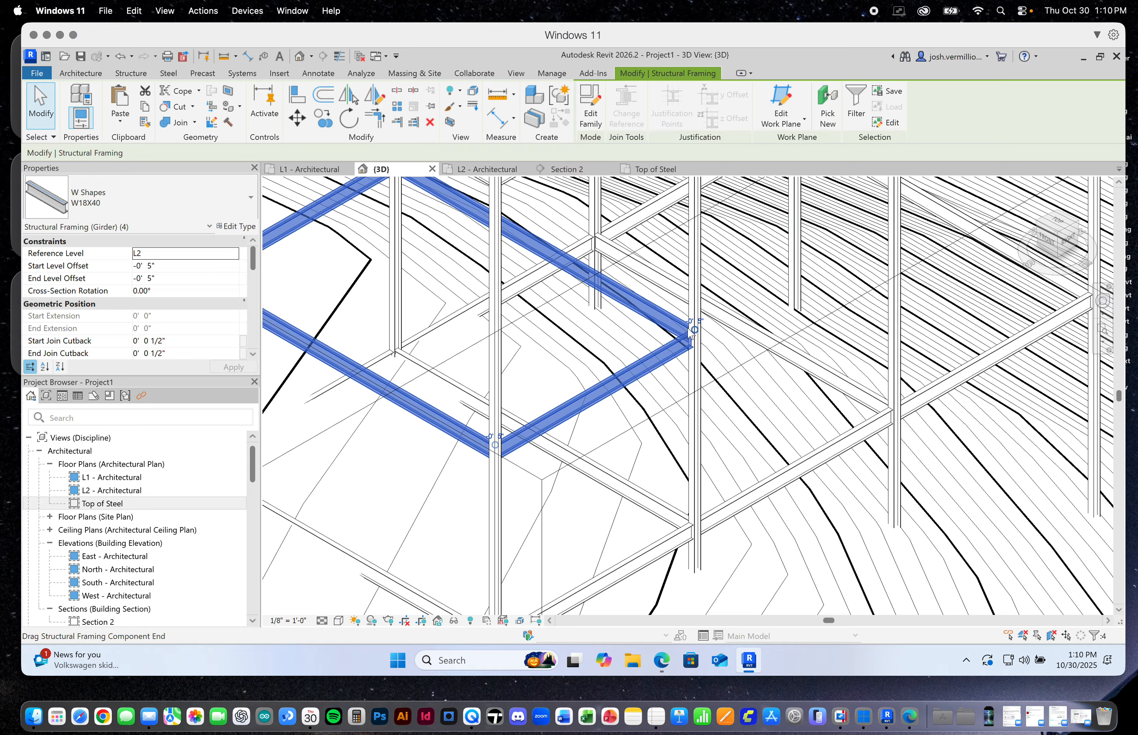
pyautogui.scroll(-3, 508, 418)
pyautogui.scroll(5, 434, 243)
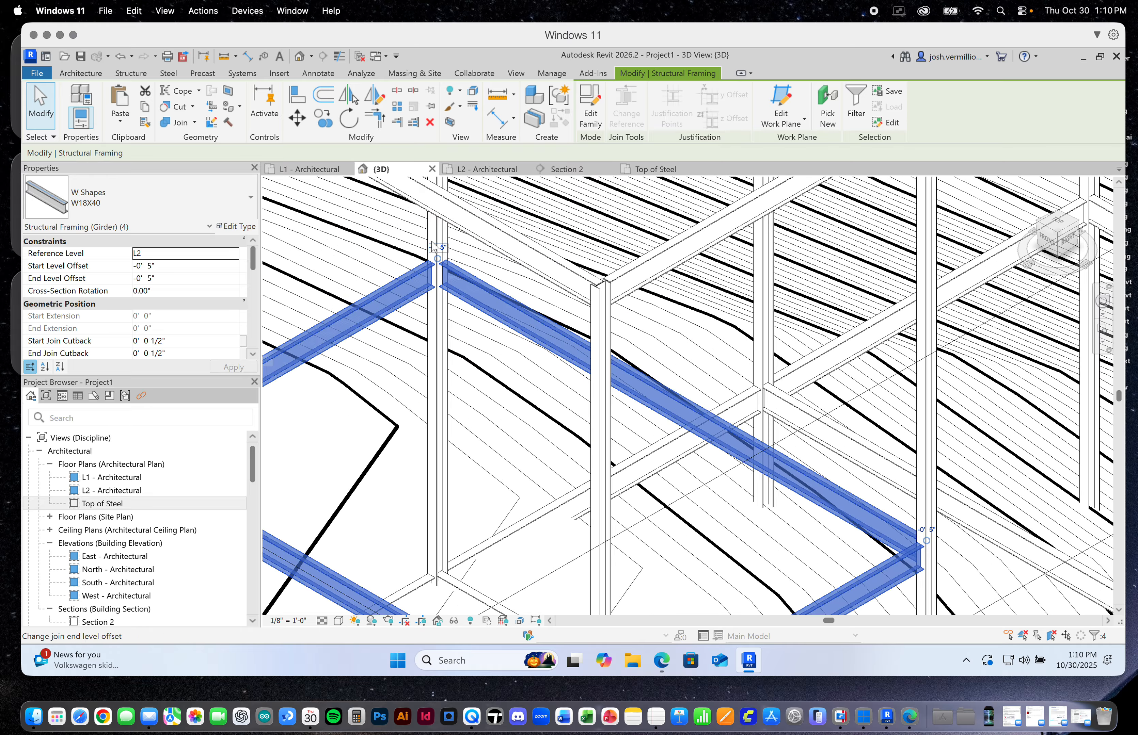
# Use Change Reference to align the near L2 beam's end to the column at the front bay's outer corner
pyautogui.scroll(-6, 473, 287)
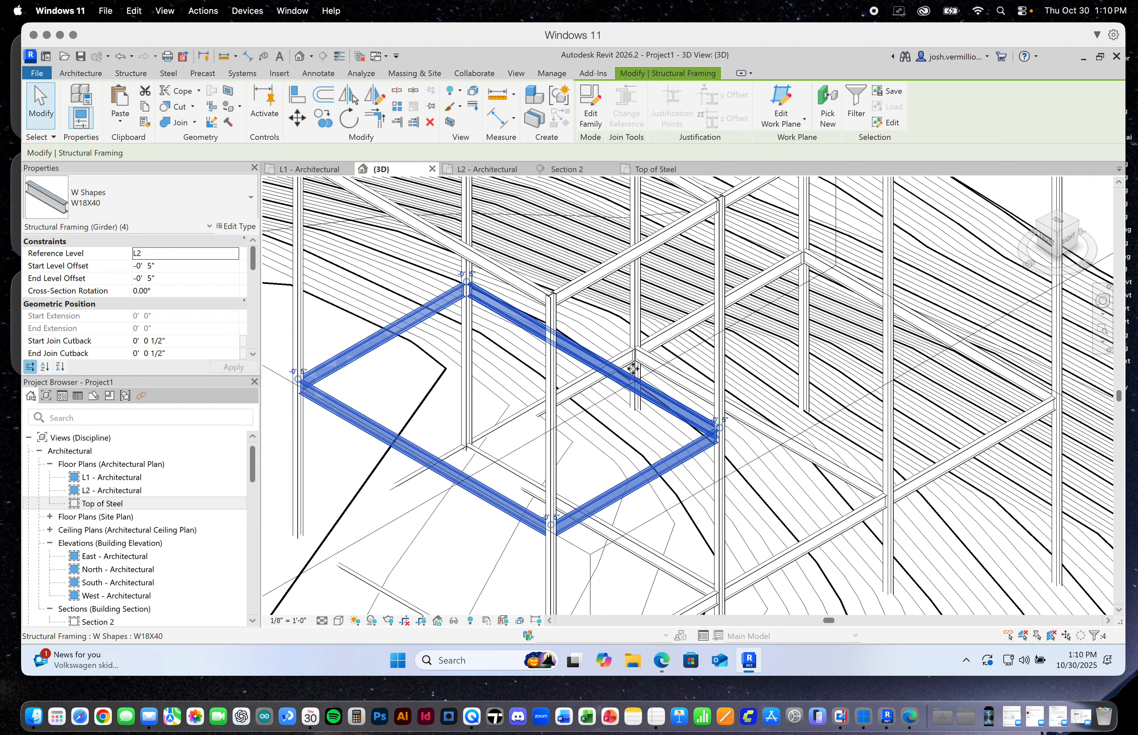
pyautogui.press('Escape')
pyautogui.scroll(6, 459, 380)
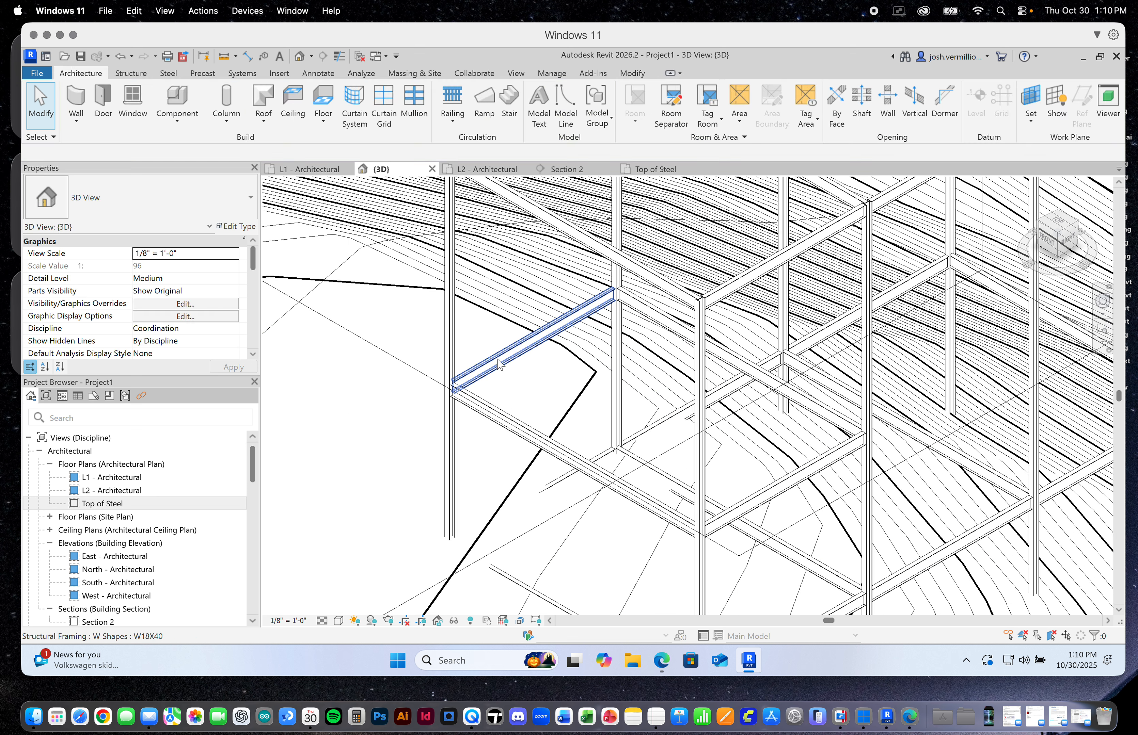
pyautogui.click(467, 373)
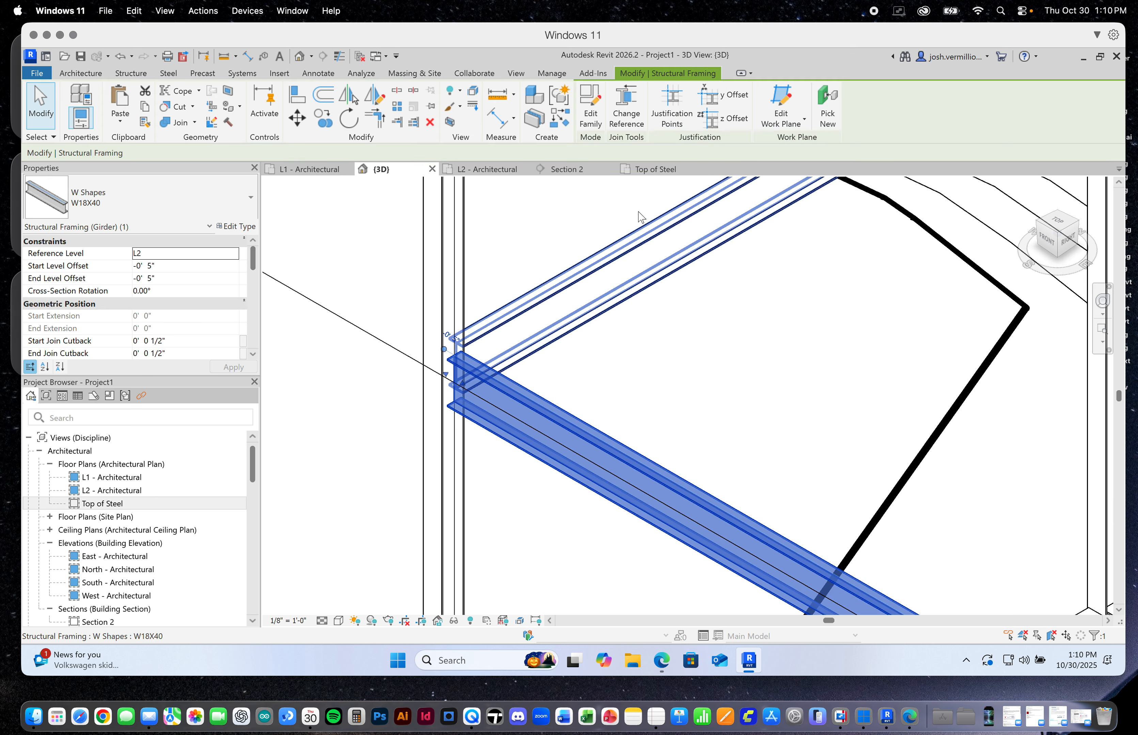
pyautogui.click(632, 104)
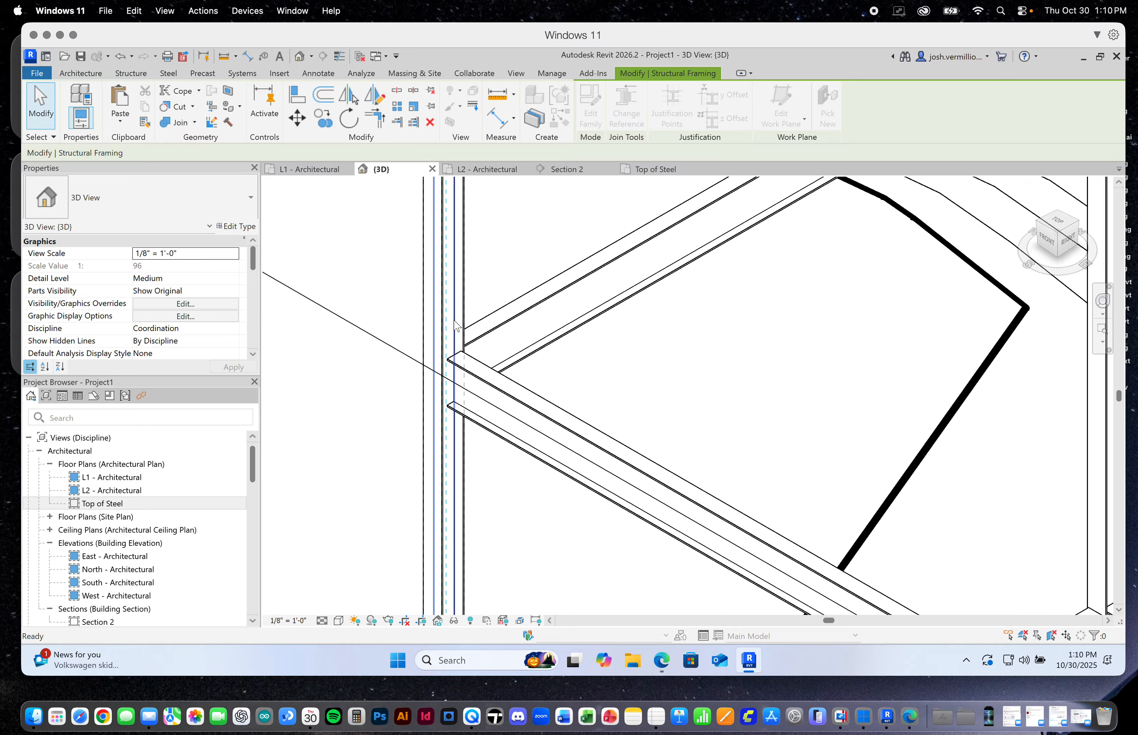
pyautogui.scroll(-3, 480, 349)
pyautogui.scroll(-1, 760, 187)
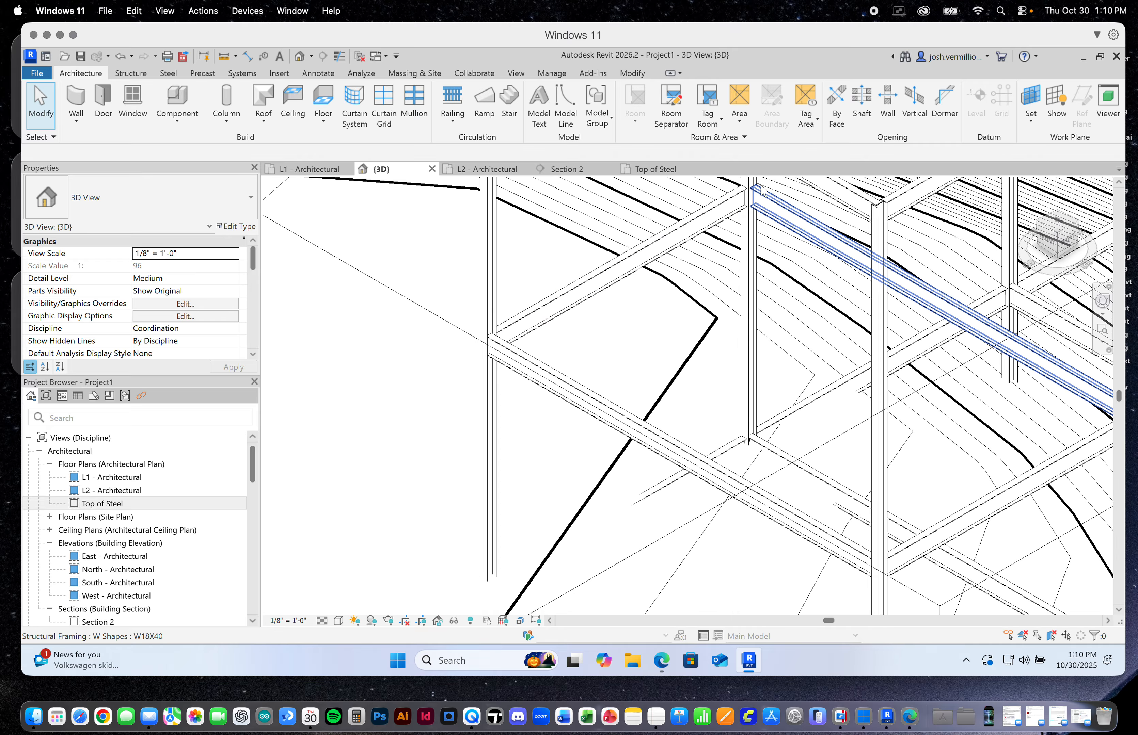
# Use Change Reference to align the parallel far L2 beam's end to the neighbouring W10X33 column
pyautogui.scroll(3, 760, 187)
pyautogui.click(756, 216)
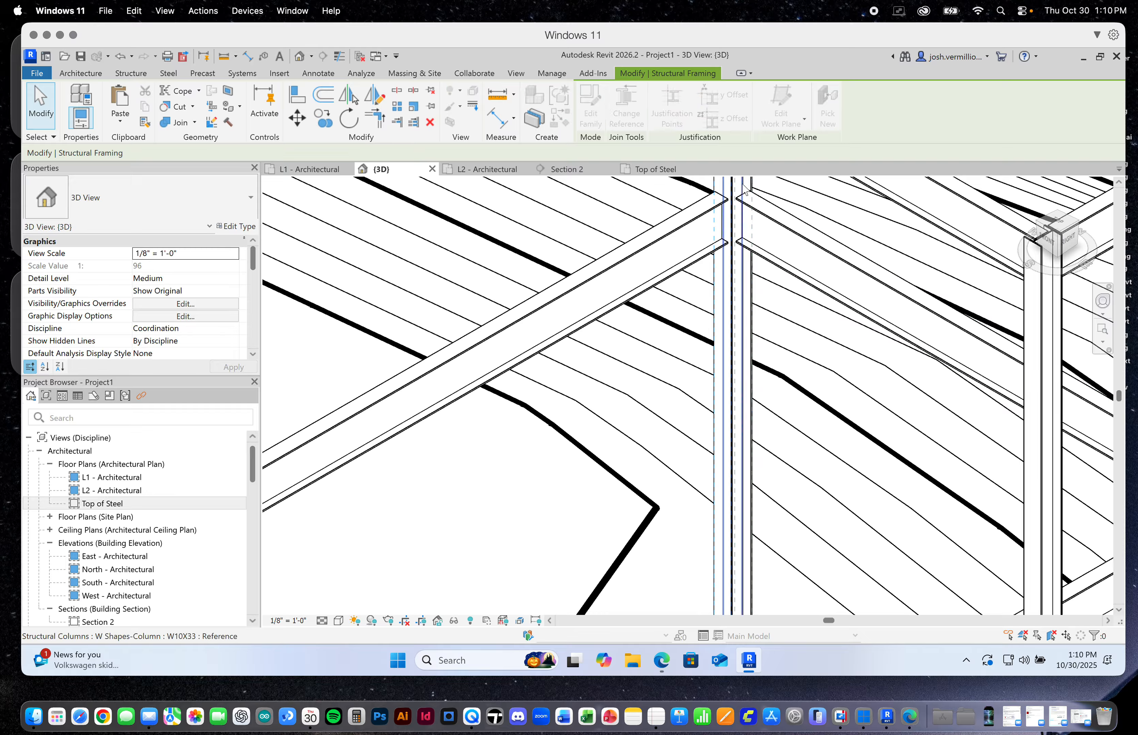
pyautogui.press('Escape')
pyautogui.scroll(-5, 720, 229)
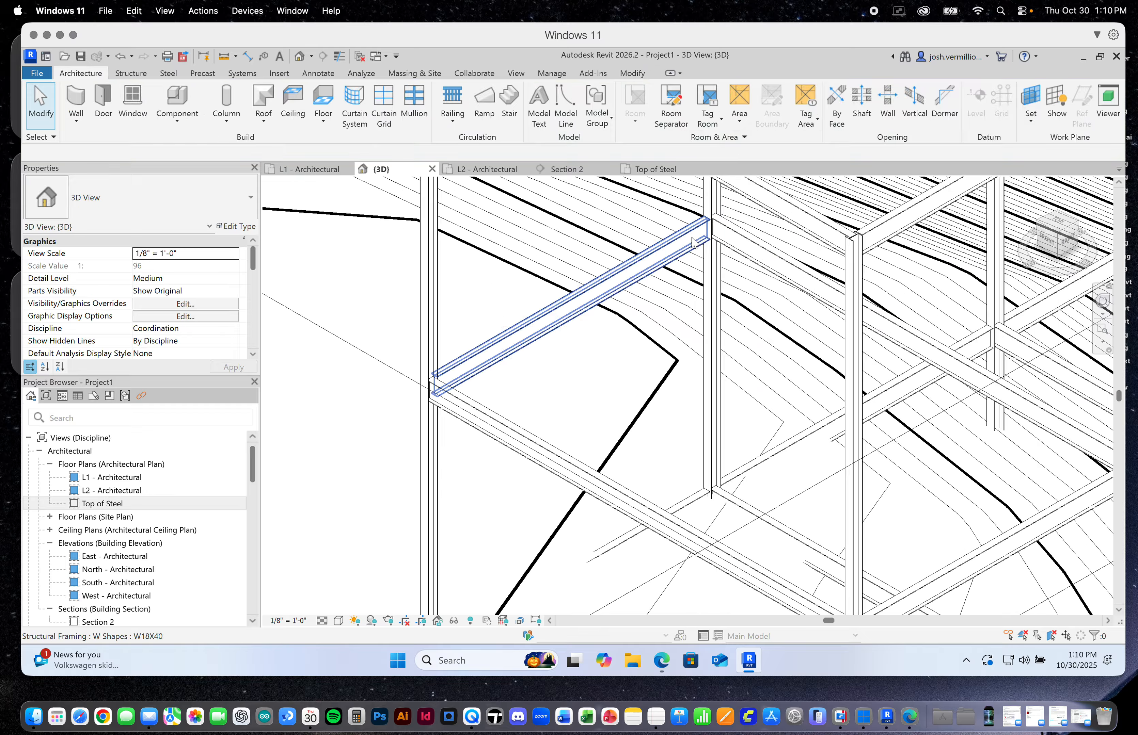
# Switch to the back-left 3D view and align the first L2 beam's opposite end to its W10X33 column with Change Reference
pyautogui.click(1058, 216)
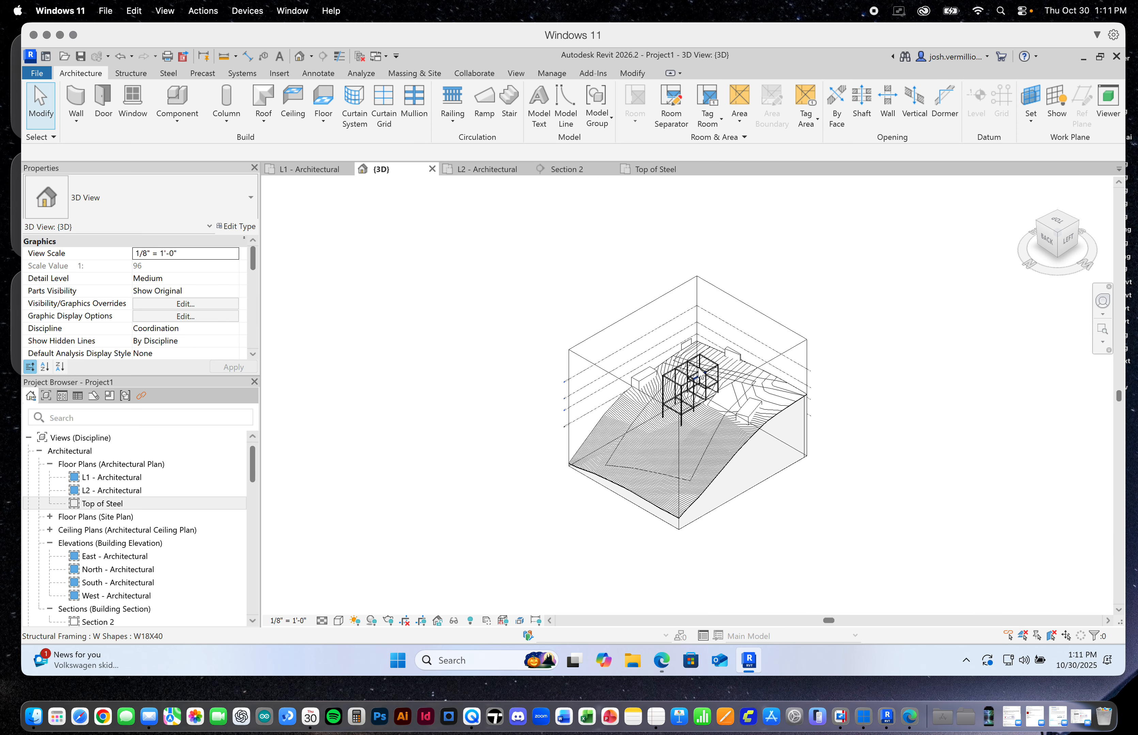
pyautogui.scroll(10, 698, 378)
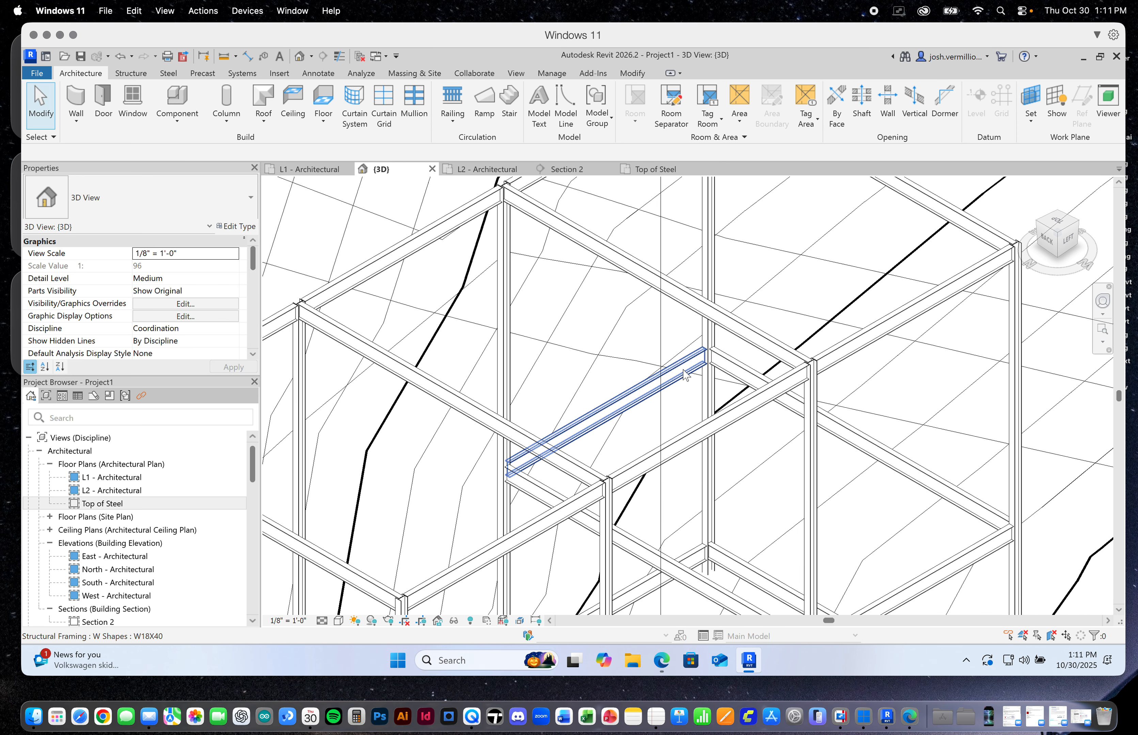
pyautogui.scroll(3, 684, 373)
pyautogui.click(737, 362)
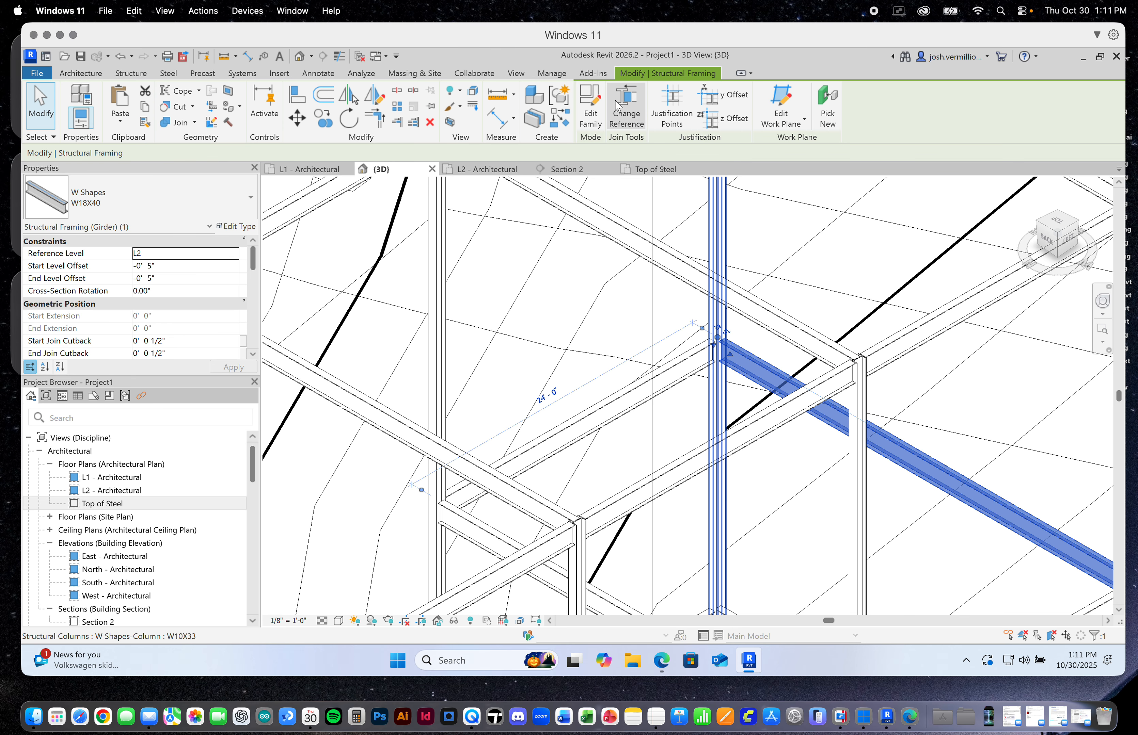
pyautogui.press('Escape')
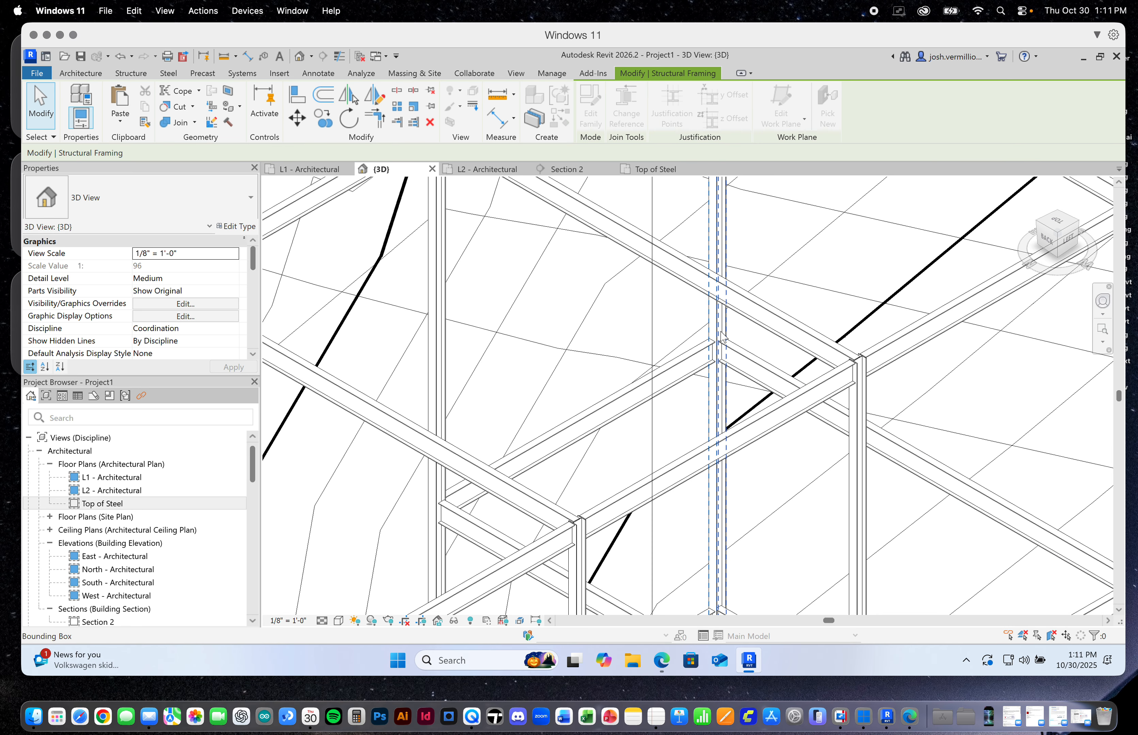
pyautogui.scroll(3, 723, 338)
pyautogui.press('Escape')
pyautogui.scroll(-4, 730, 342)
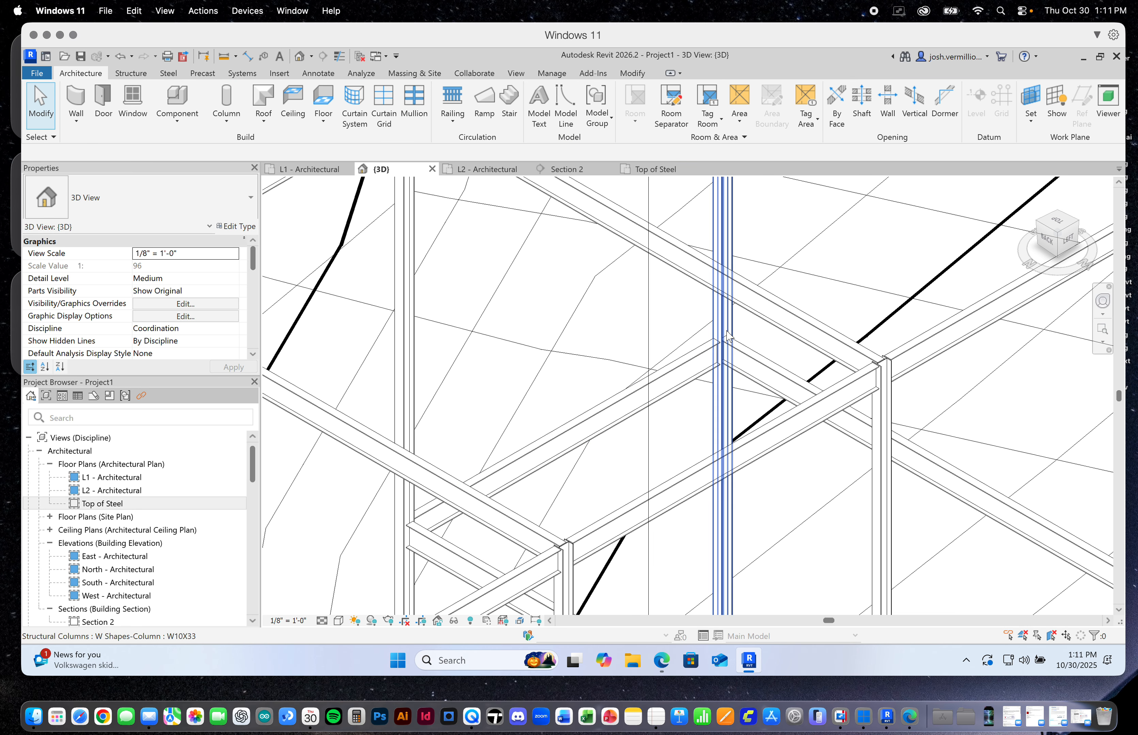
# Align the second L2 beam's opposite end to its W10X33 column with Change Reference, and check the whole frame
pyautogui.click(463, 556)
pyautogui.scroll(3, 383, 502)
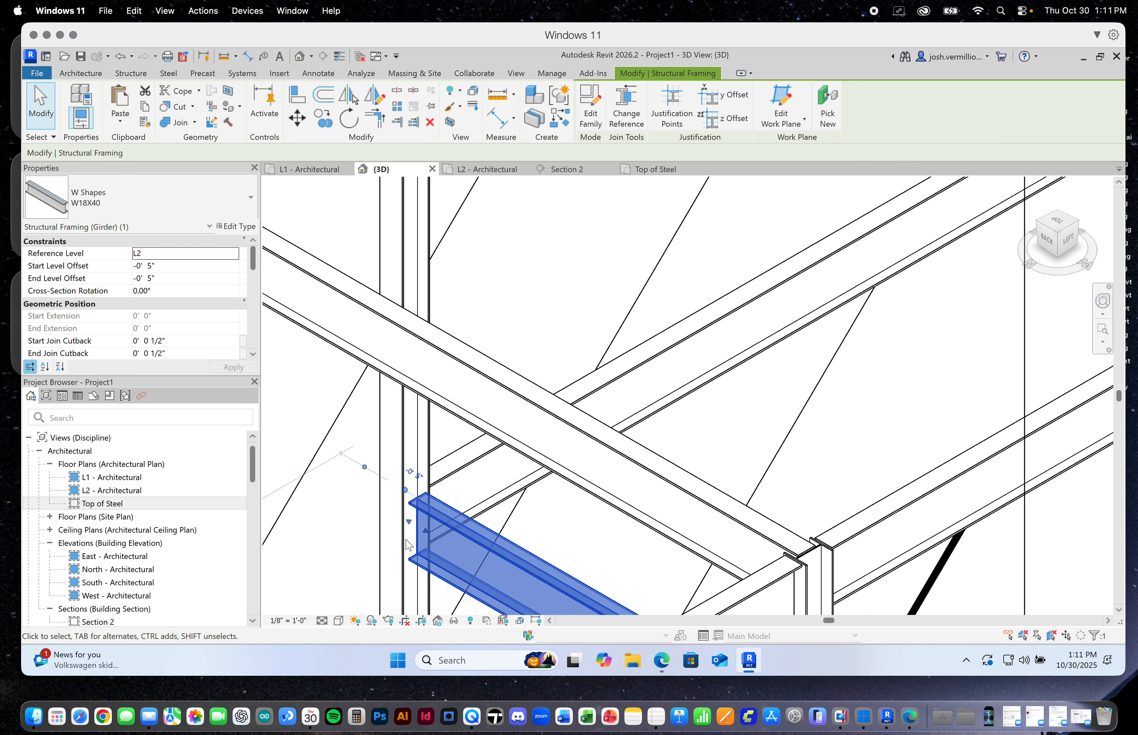
pyautogui.click(630, 115)
pyautogui.scroll(1, 423, 497)
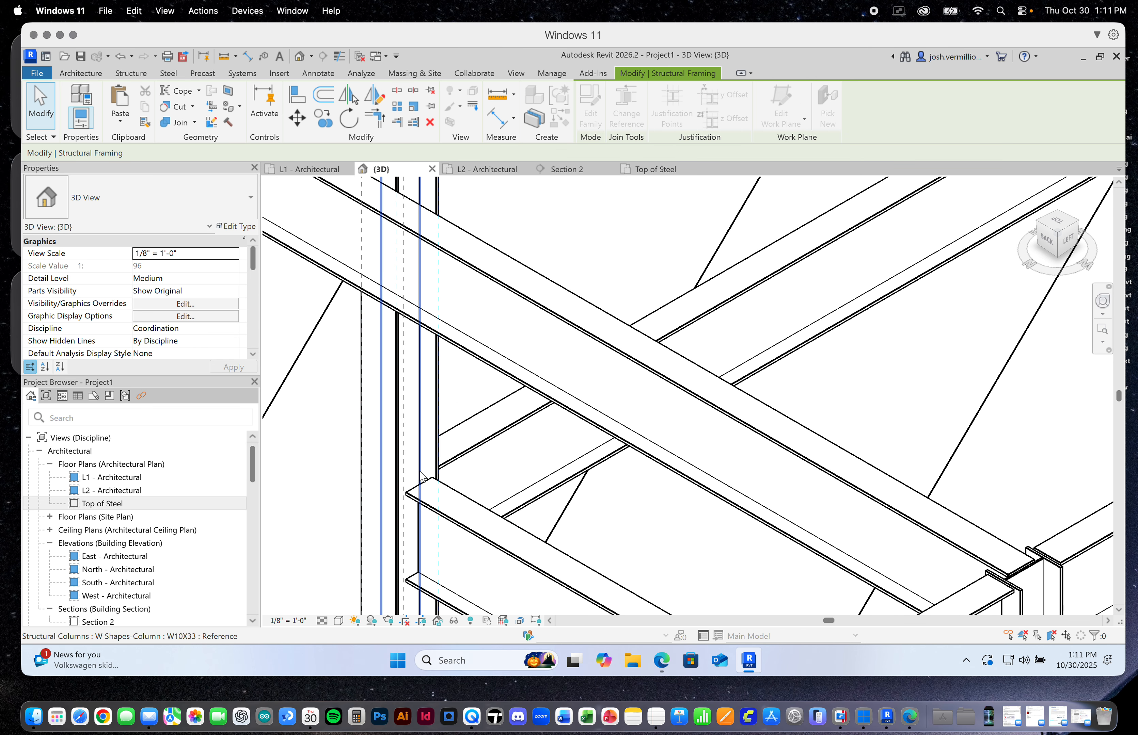
pyautogui.press('Escape')
pyautogui.scroll(-6, 420, 473)
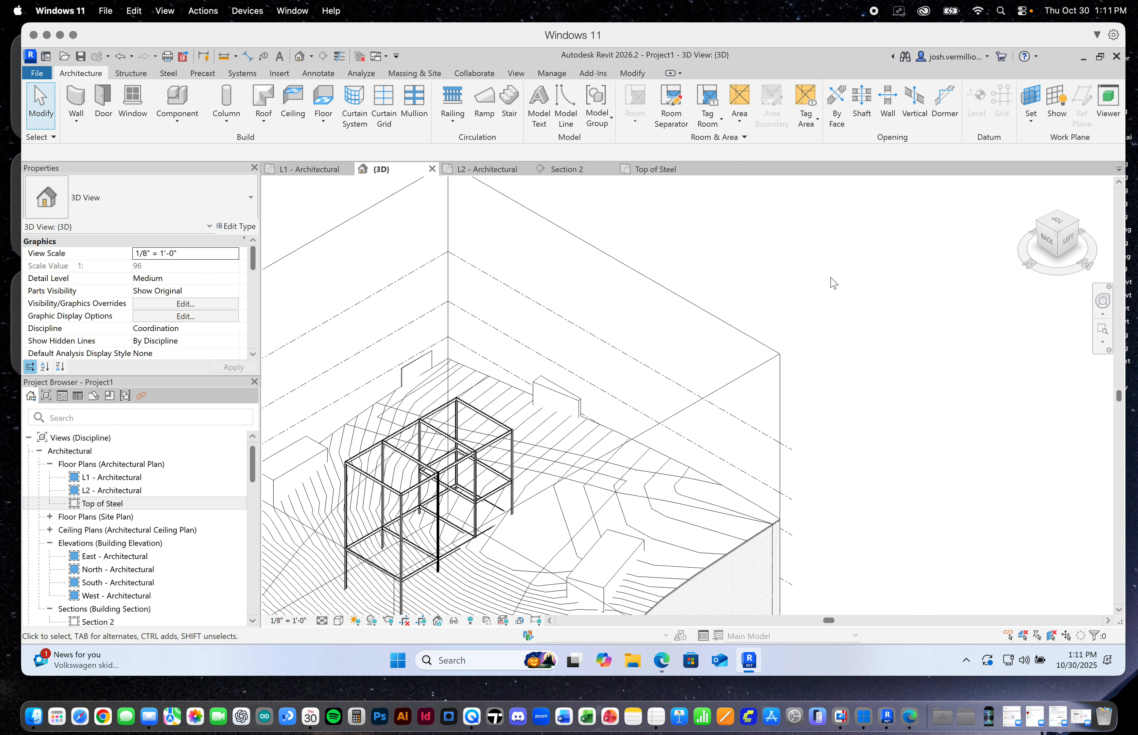
pyautogui.scroll(-3, 758, 510)
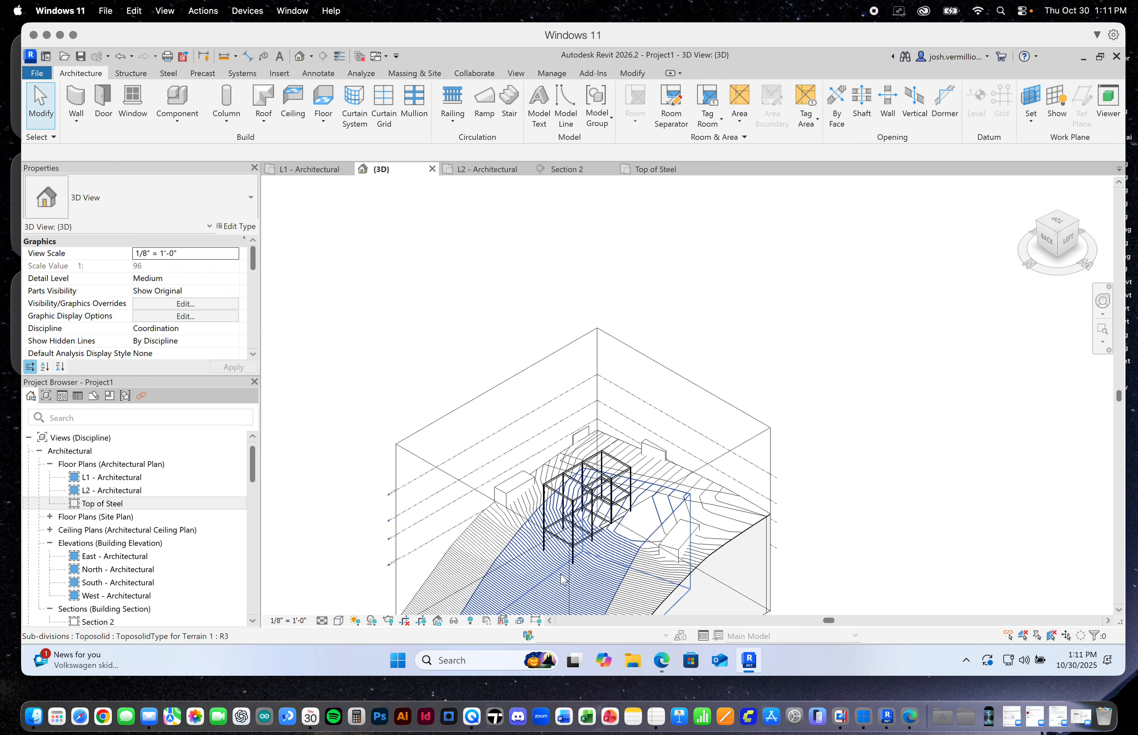
pyautogui.scroll(5, 562, 580)
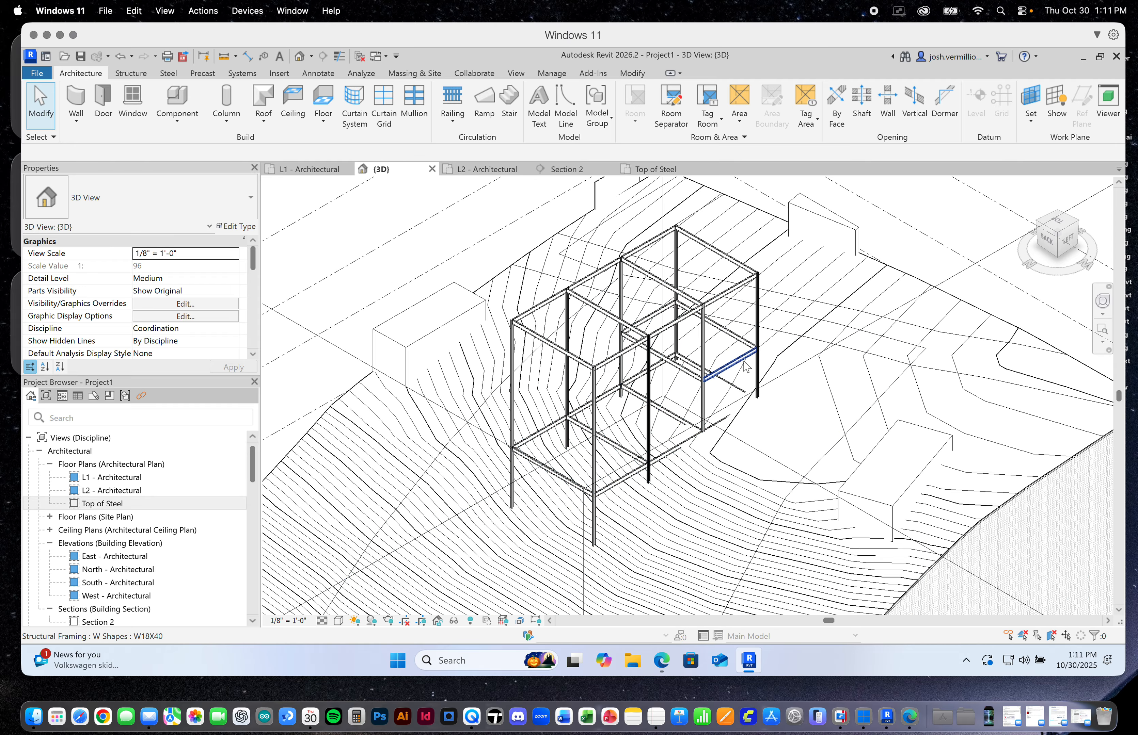